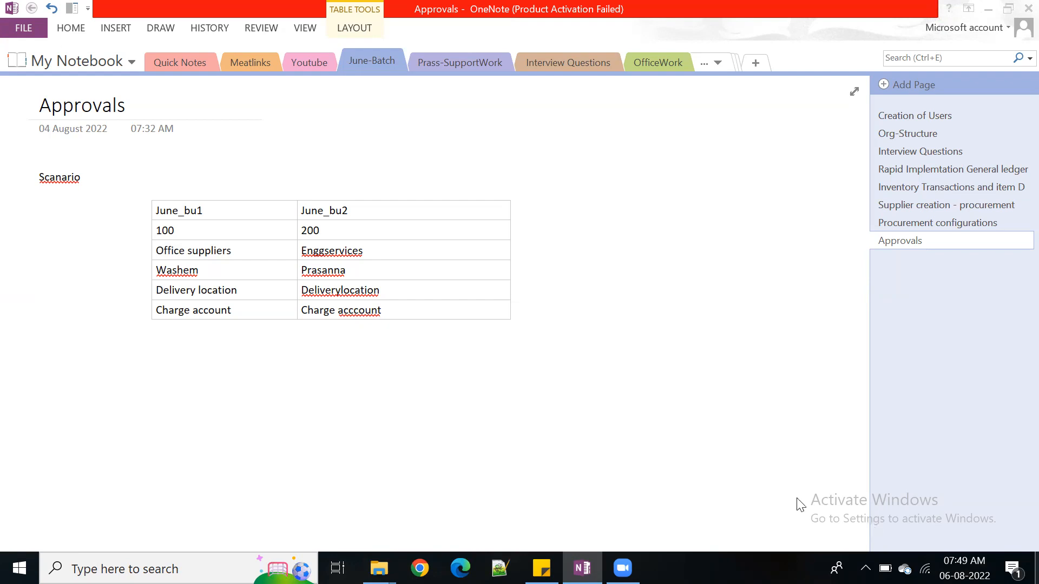
# Widen the scenario table's second column and start a new table below it with the headers Amount and Approver
pyautogui.moveTo(510, 260); pyautogui.dragTo(839, 267)
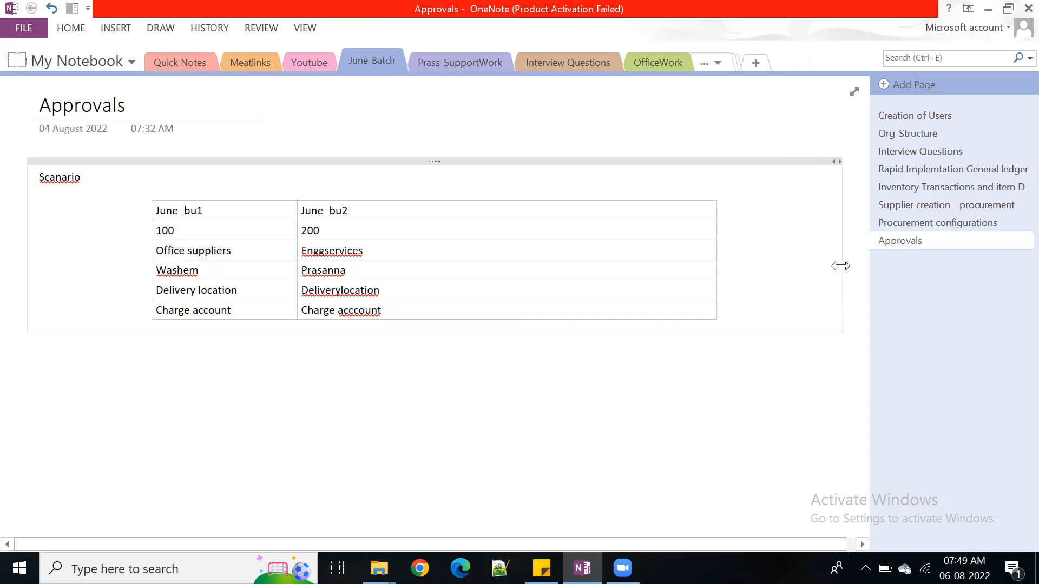
pyautogui.click(63, 360)
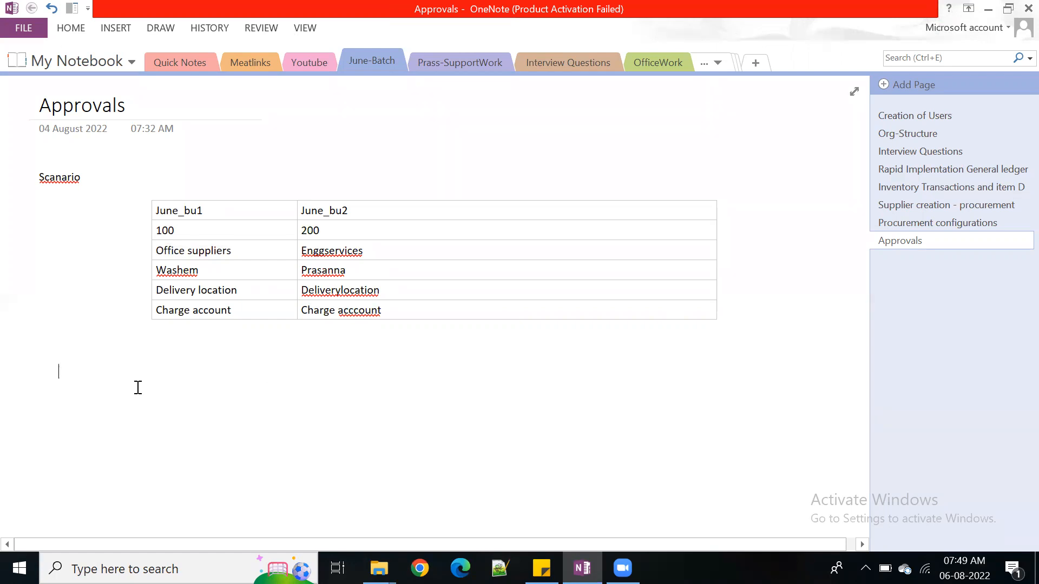
pyautogui.write('Amount')
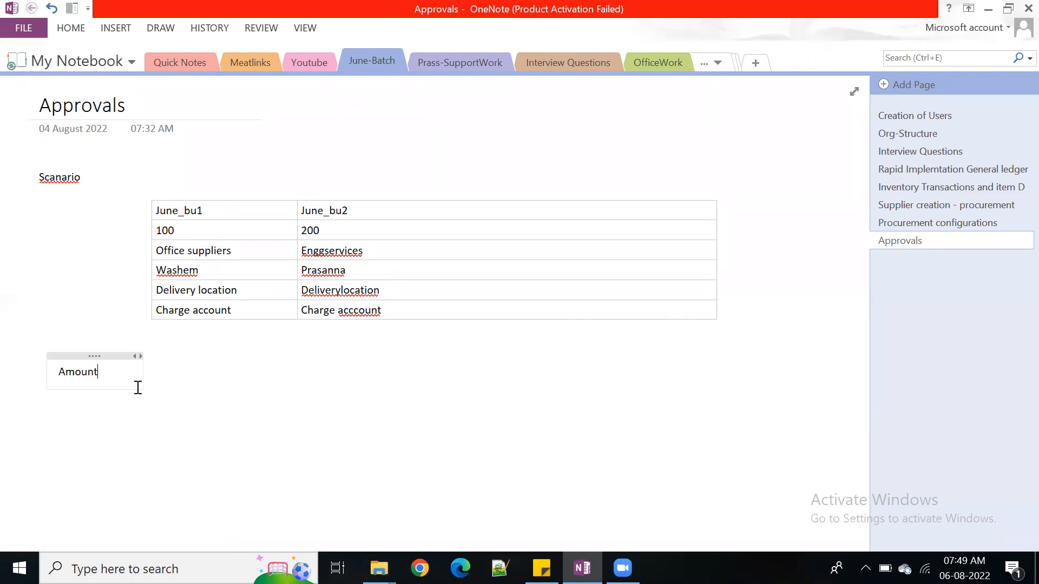
pyautogui.press('Tab')
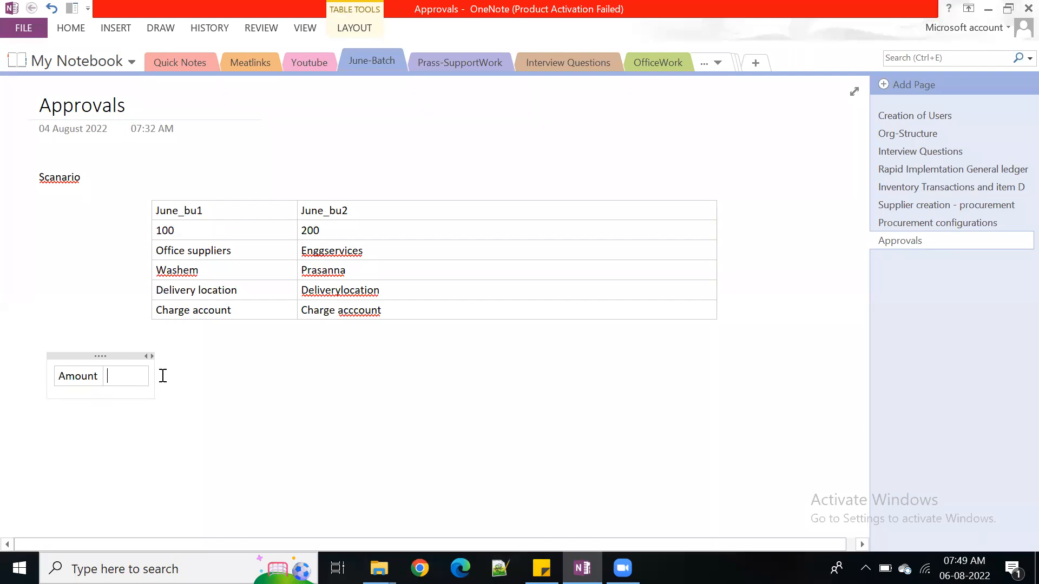
pyautogui.moveTo(153, 374); pyautogui.dragTo(615, 411)
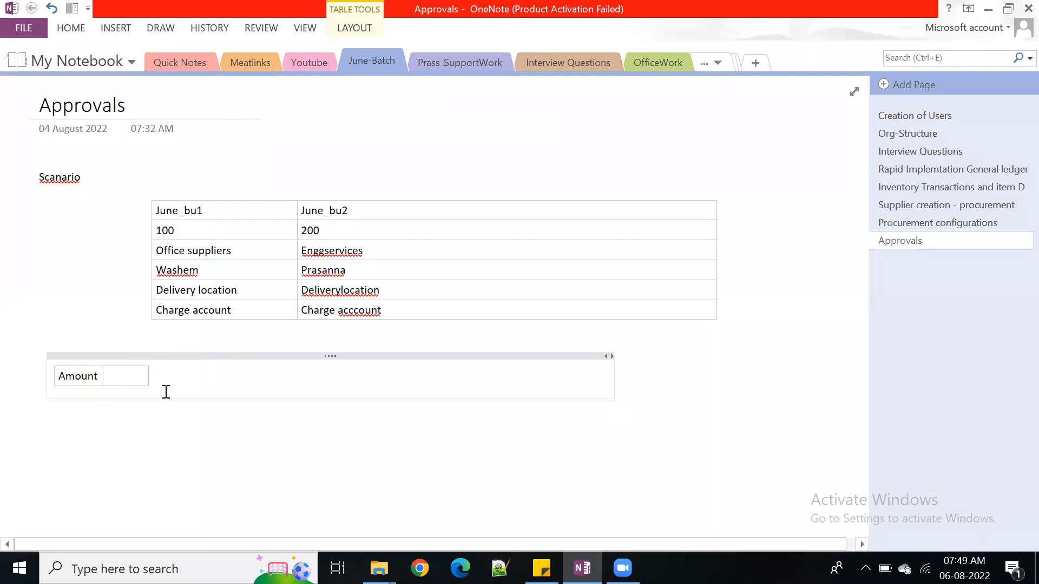
pyautogui.press('Tab')
pyautogui.click(136, 378)
pyautogui.write('Approver')
# Delete the new table's empty third column and widen the Amount and Approver columns
pyautogui.click(173, 386)
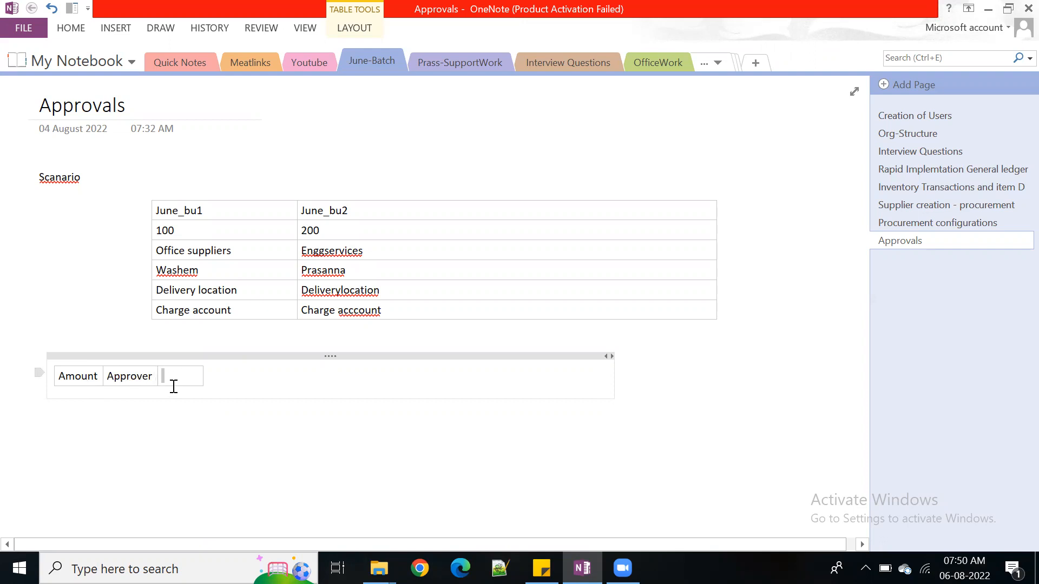
pyautogui.rightClick(173, 378)
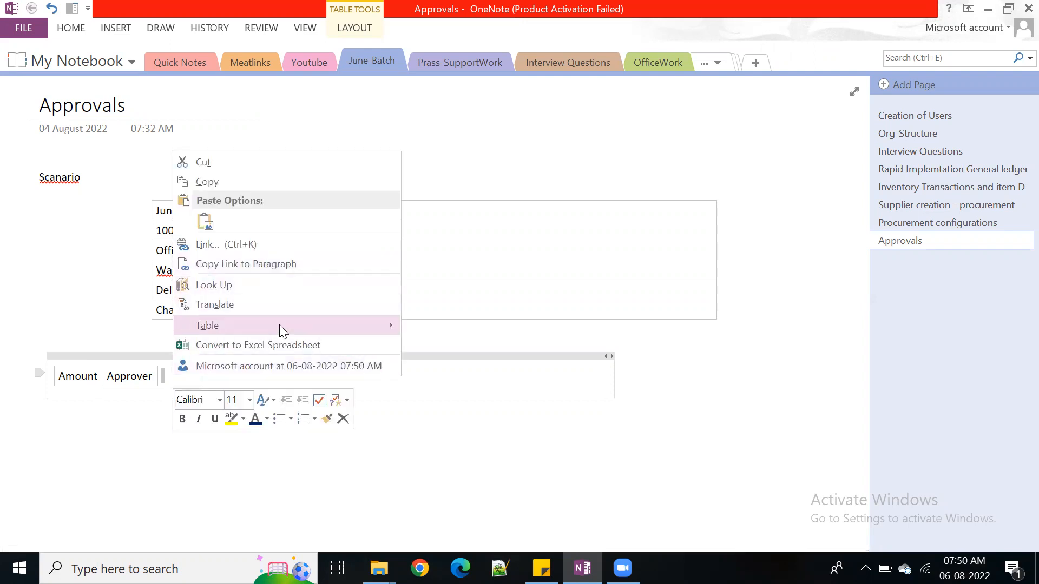
pyautogui.moveTo(280, 327)
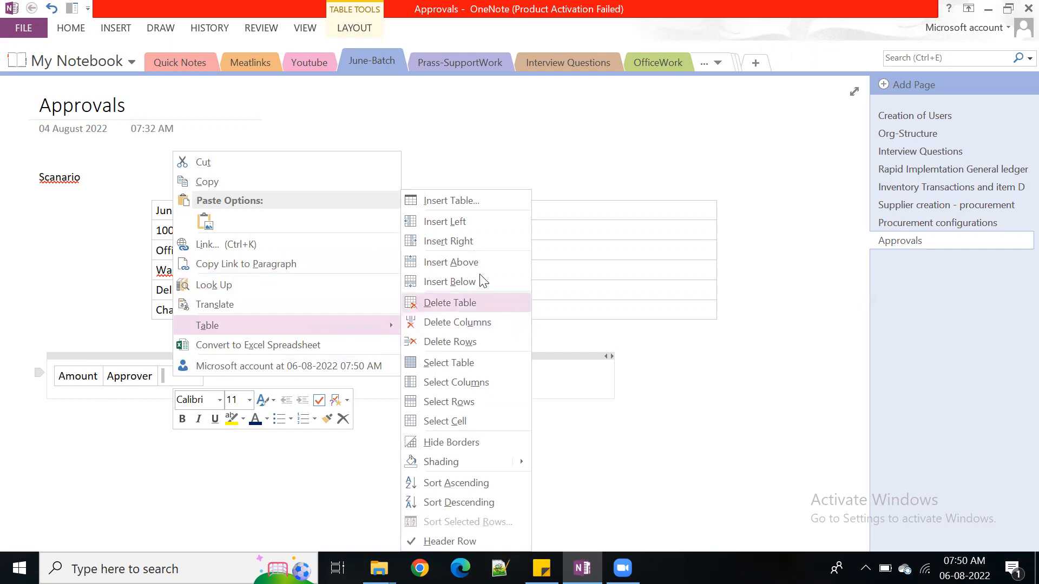
pyautogui.click(483, 324)
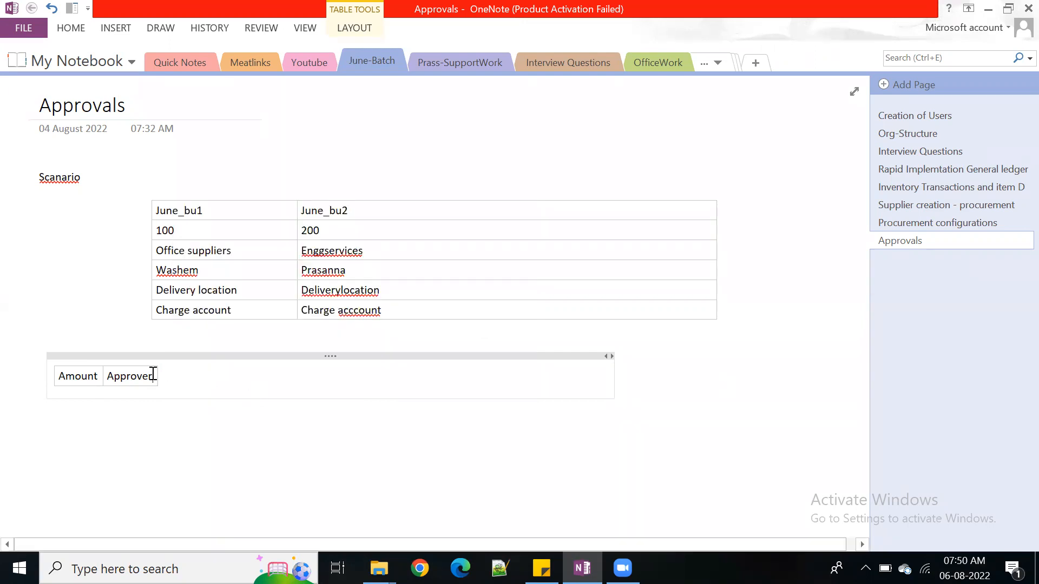
pyautogui.moveTo(158, 376); pyautogui.dragTo(469, 376)
pyautogui.moveTo(104, 376); pyautogui.dragTo(223, 378)
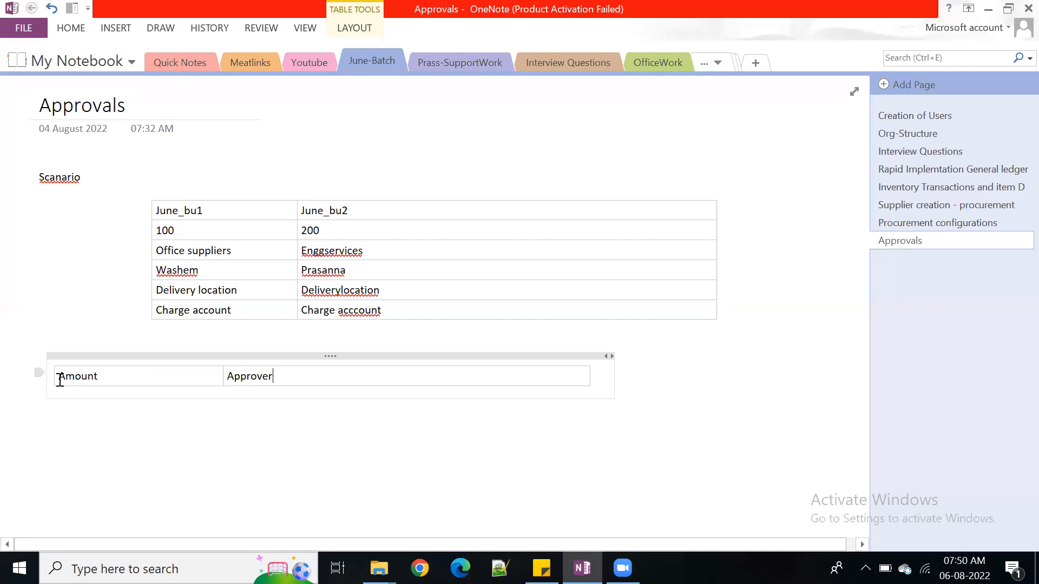
# Set the font size of the Amount and Approver header row to 18
pyautogui.moveTo(60, 377); pyautogui.dragTo(443, 401)
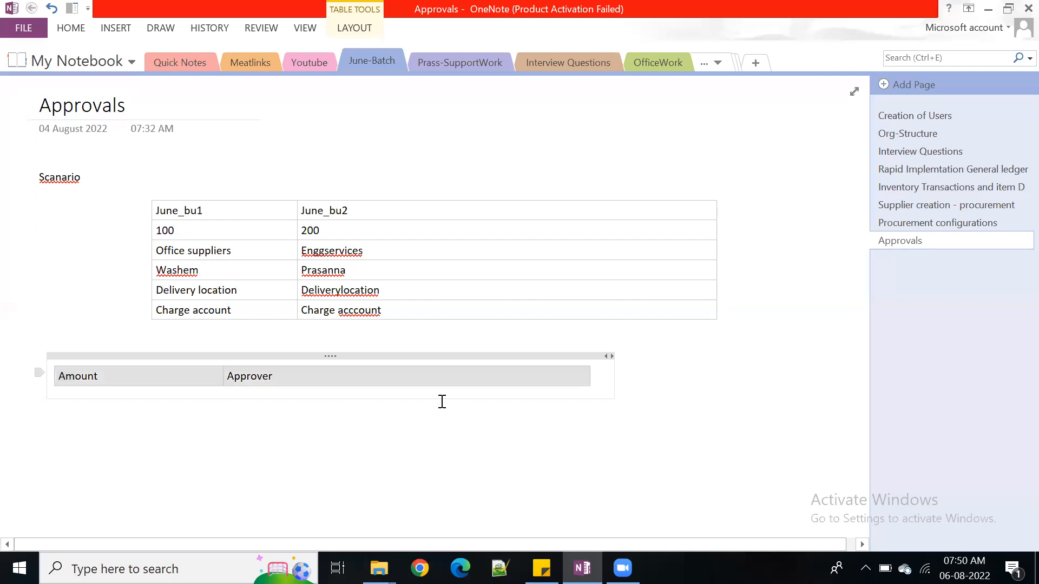
pyautogui.click(76, 29)
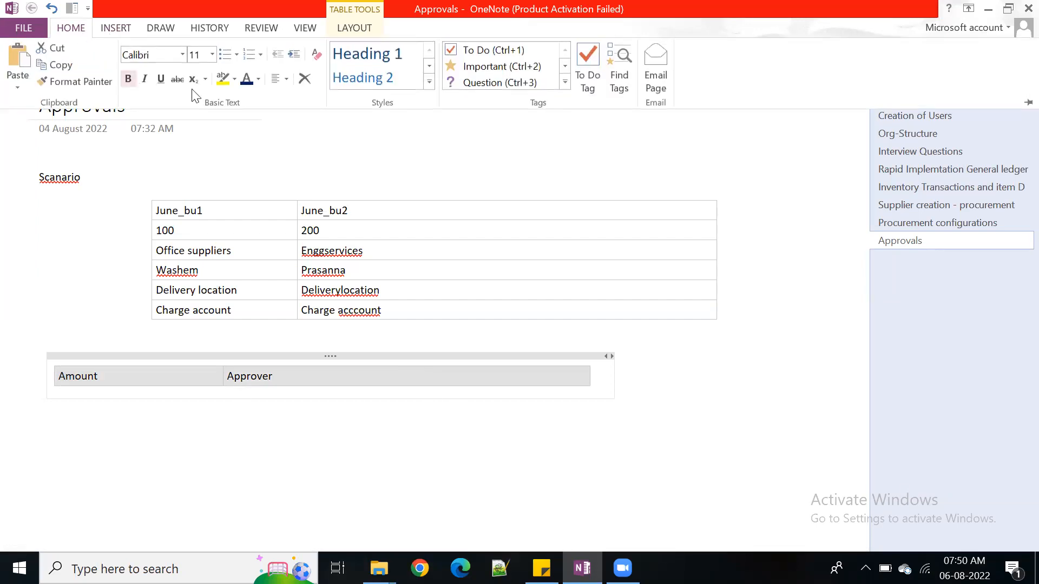
pyautogui.click(212, 55)
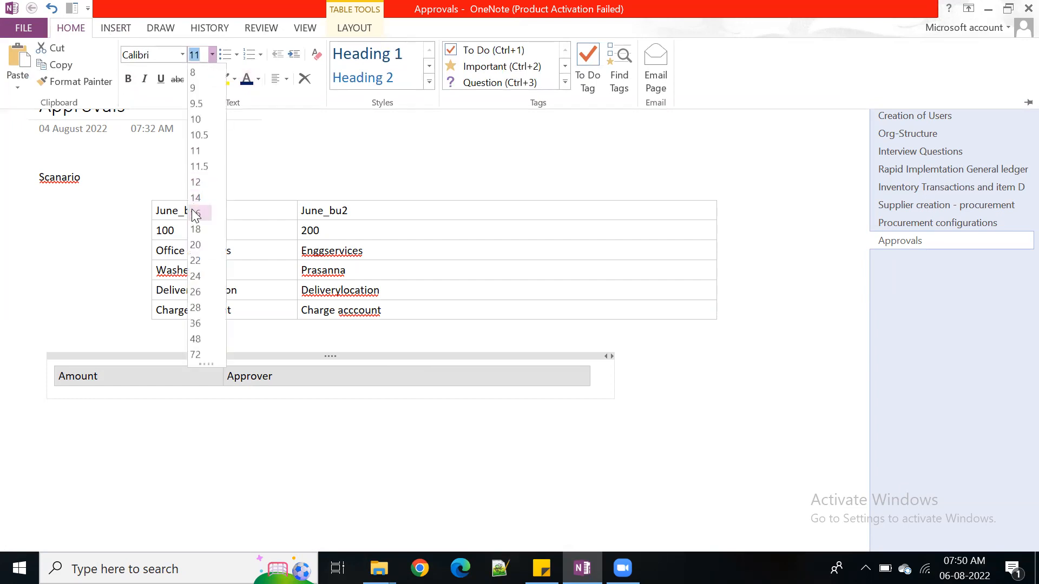
pyautogui.click(194, 229)
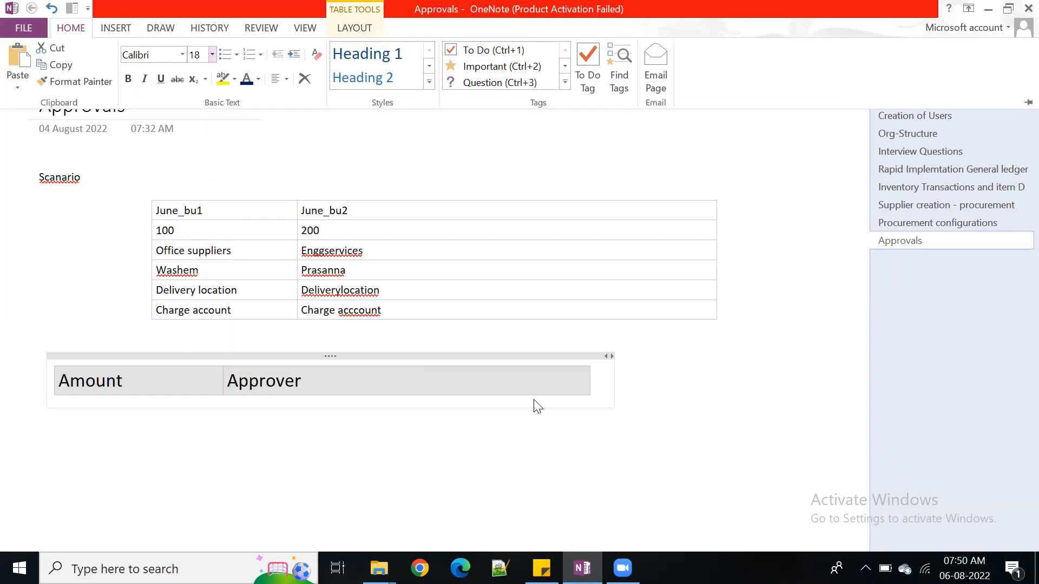
pyautogui.click(548, 383)
pyautogui.click(364, 381)
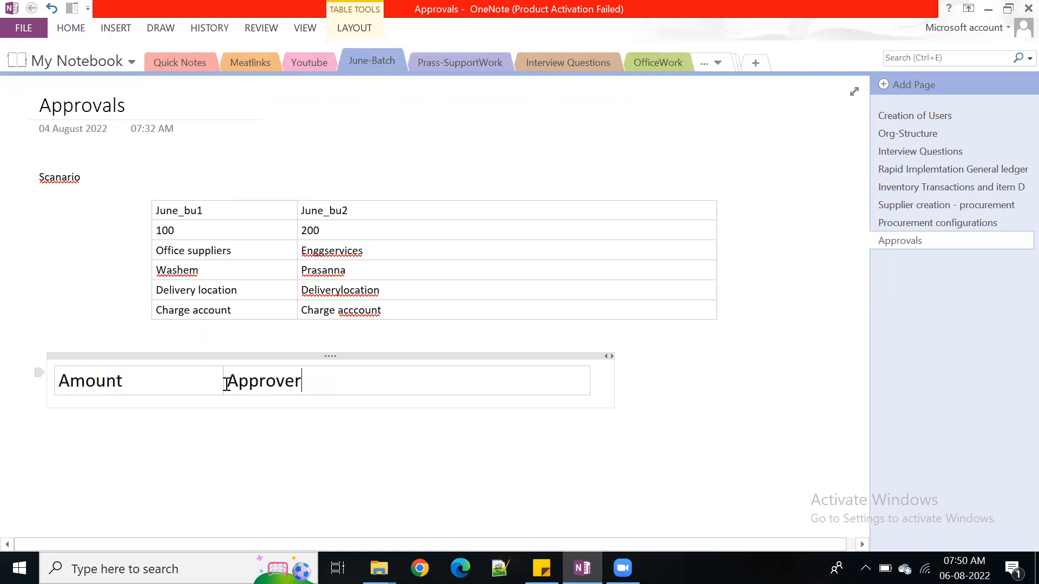
# Widen the Amount column and its note container further, and add an empty row below the headers
pyautogui.moveTo(221, 380); pyautogui.dragTo(343, 379)
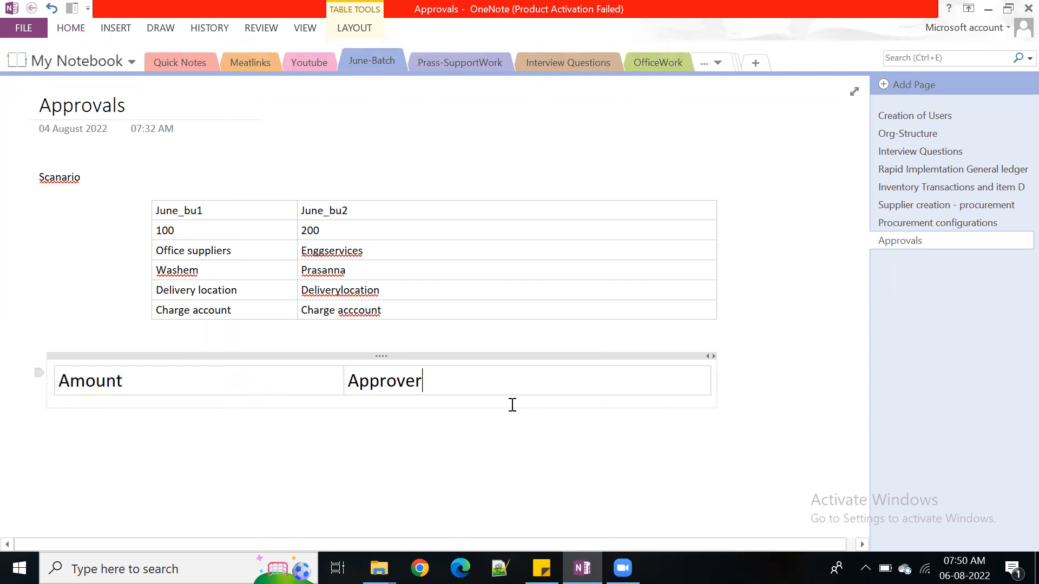
pyautogui.moveTo(717, 378); pyautogui.dragTo(812, 374)
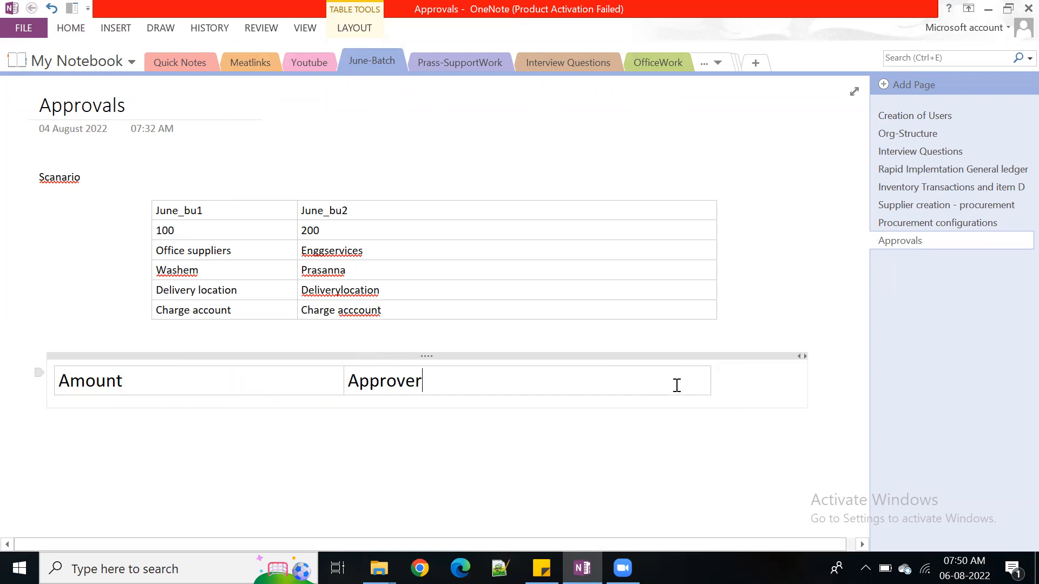
pyautogui.press('Return')
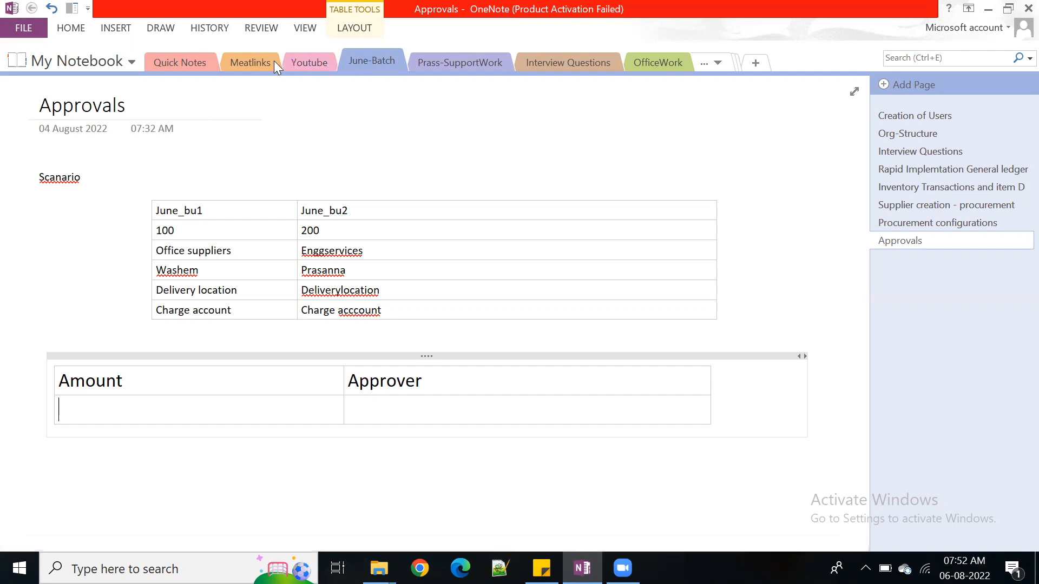
# Fill the first row on the Approvals page with the amount range 0- 5k and its approver's name, and add another row
pyautogui.click(325, 60)
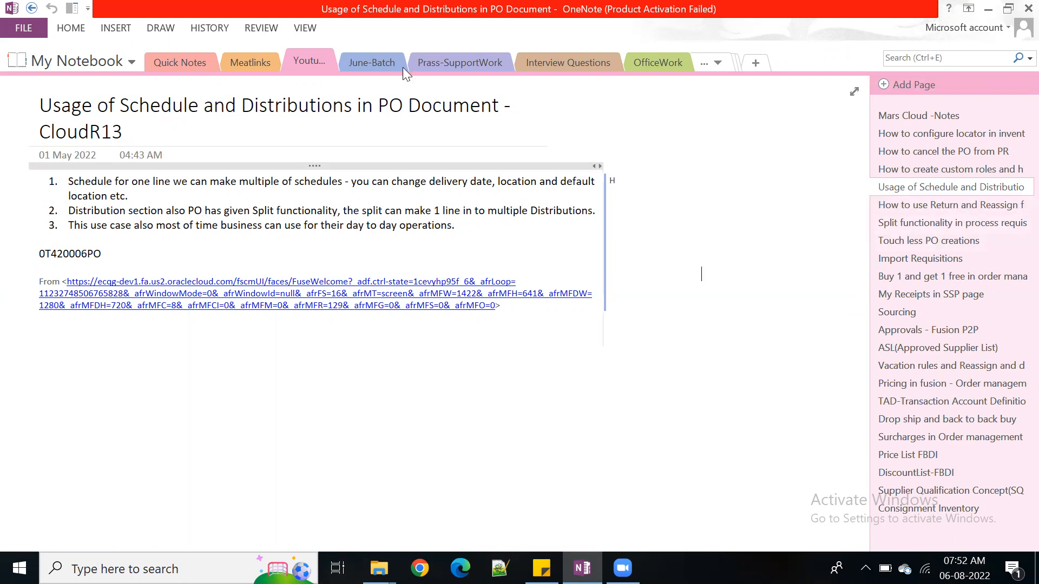
pyautogui.click(357, 66)
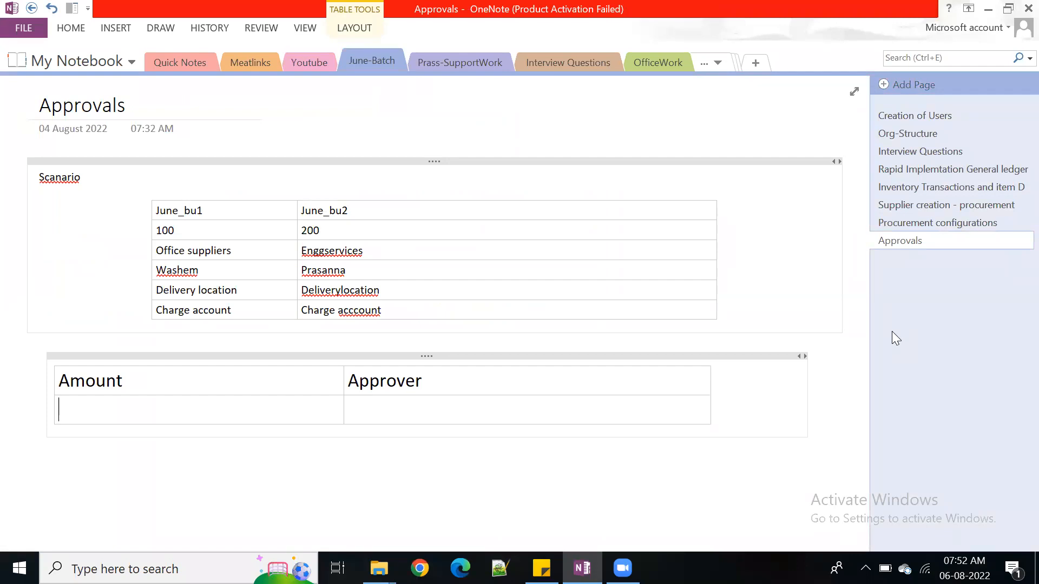
pyautogui.write('0')
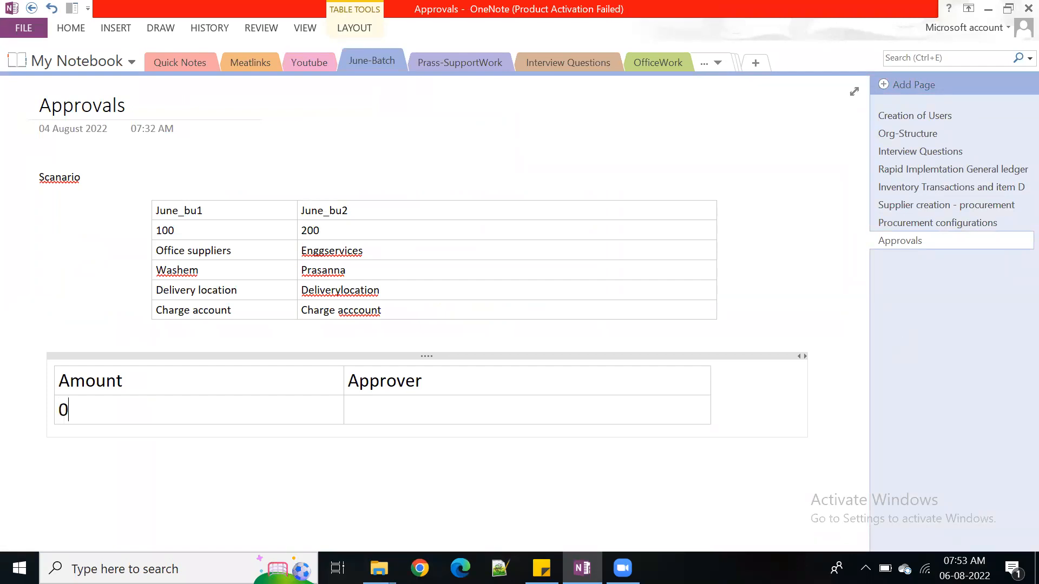
pyautogui.write('- 5k')
pyautogui.press('Tab')
pyautogui.write('Was')
pyautogui.press('BackSpace')
pyautogui.write('sj')
pyautogui.press('BackSpace')
pyautogui.write('him')
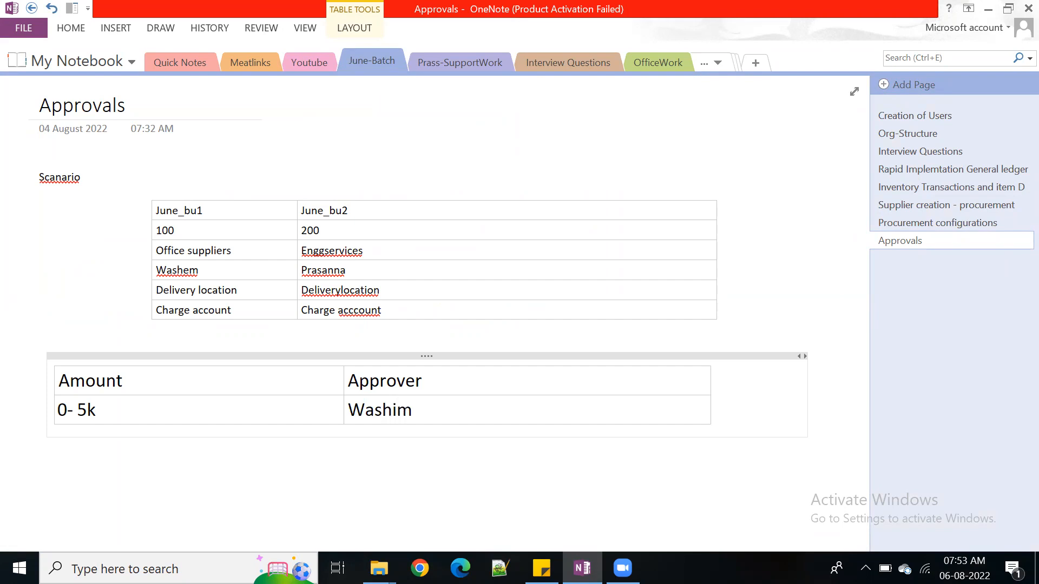
pyautogui.press('Tab')
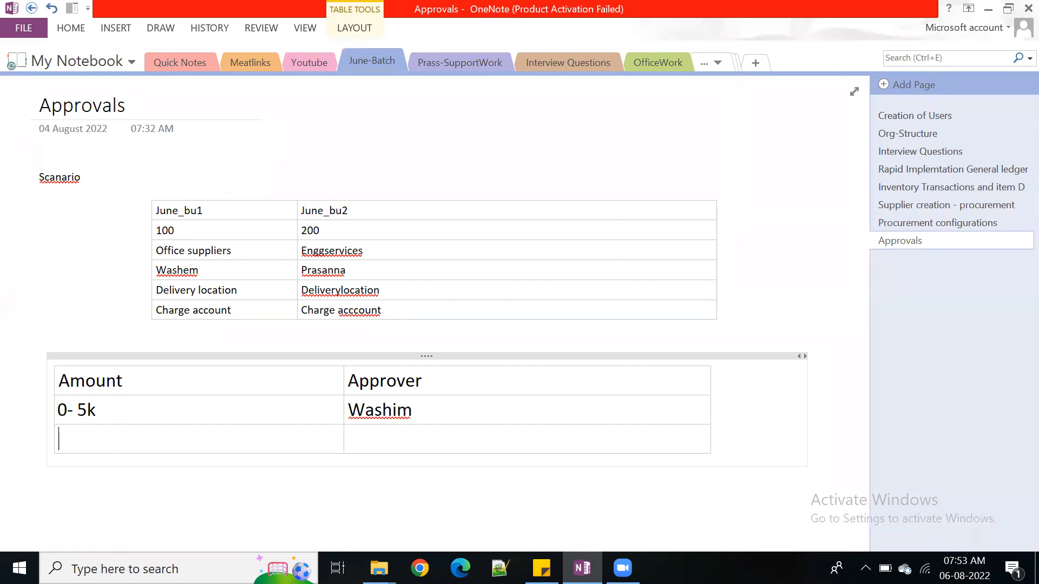
# Enter the amount range 5k to 20k with its approver's name in the second row, and add another row
pyautogui.write('5k to 20k')
pyautogui.press('Tab')
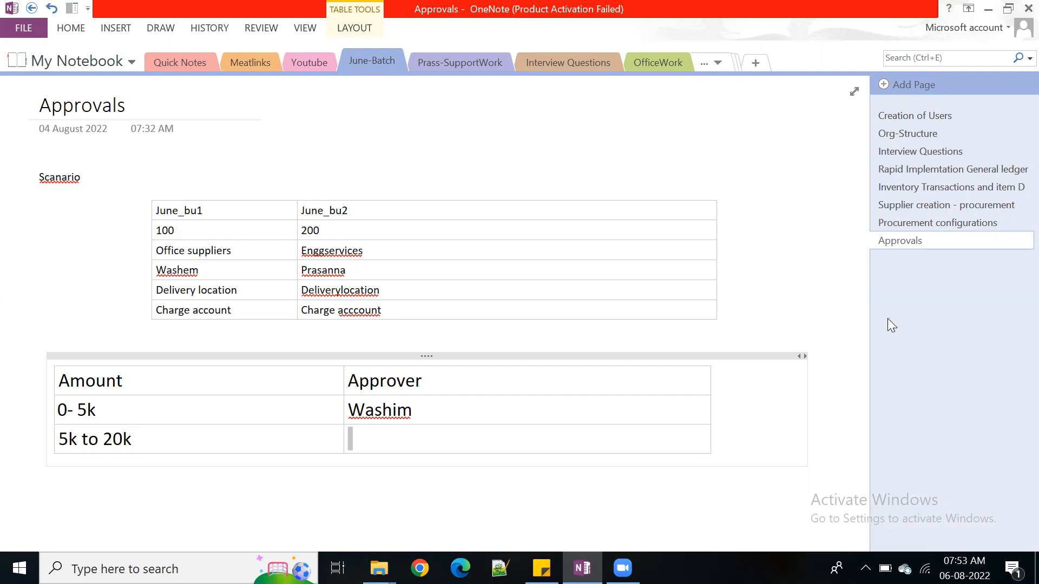
pyautogui.write('ramana')
pyautogui.press('Tab')
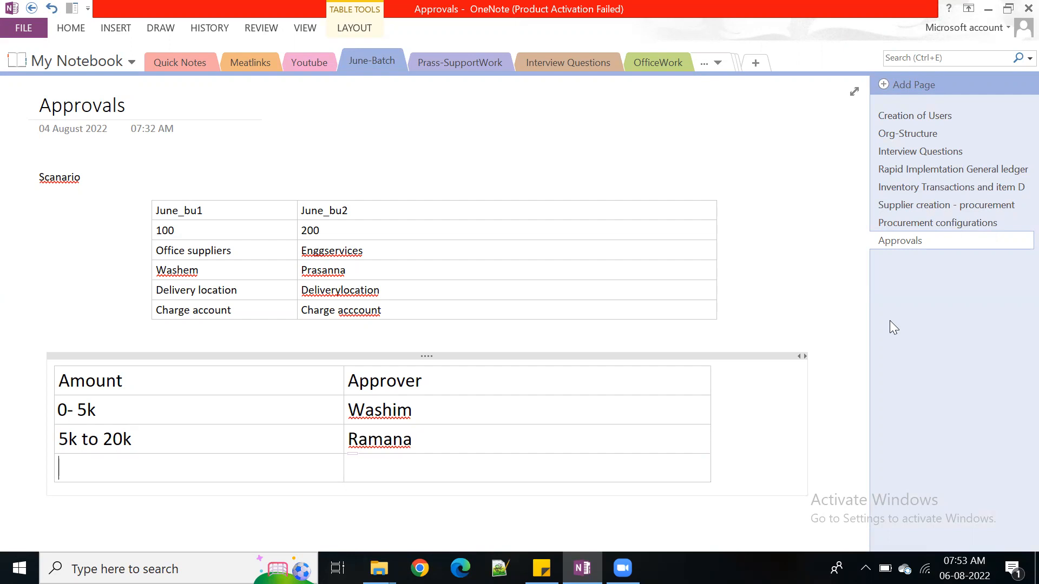
# Enter the amount range 20k to 80k with its approver's name in the third row, and add another row
pyautogui.write('20k to 80k')
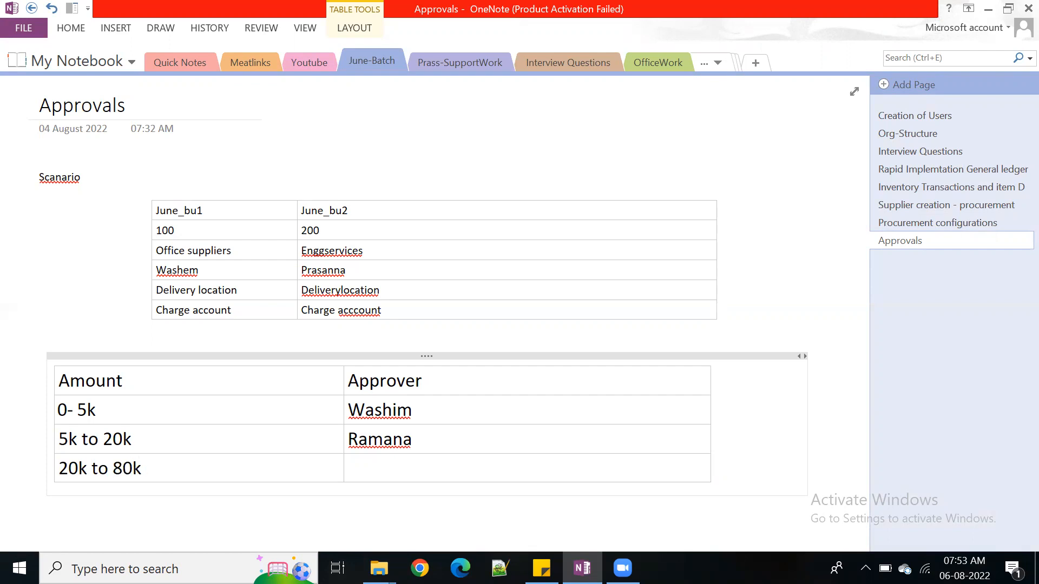
pyautogui.press('Tab')
pyautogui.write('prsa')
pyautogui.press('Tab')
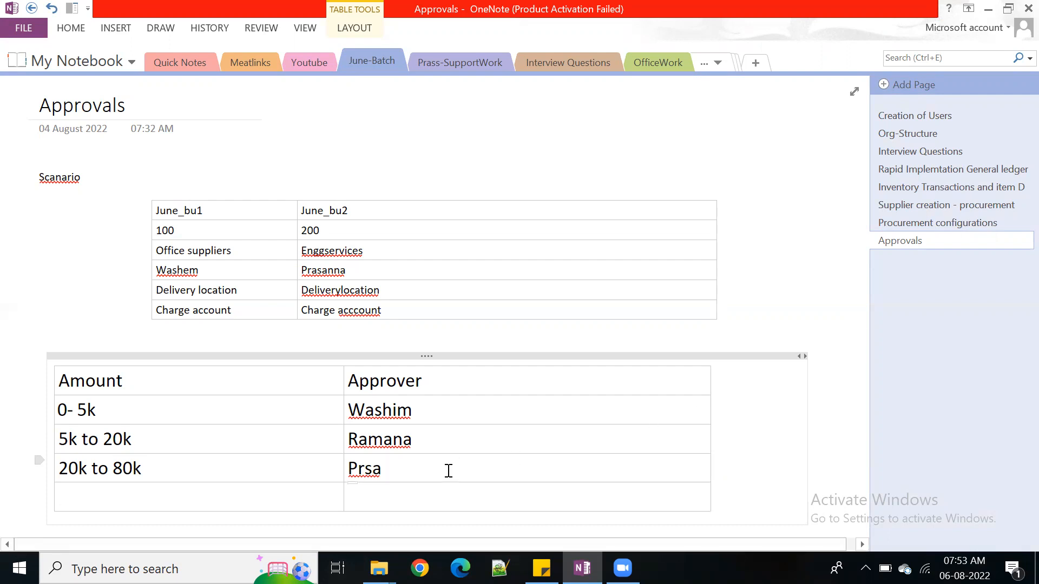
# Enter the amount range 80k to 2LAC with its approver's name in the fourth row, and add another row
pyautogui.write('80k toi')
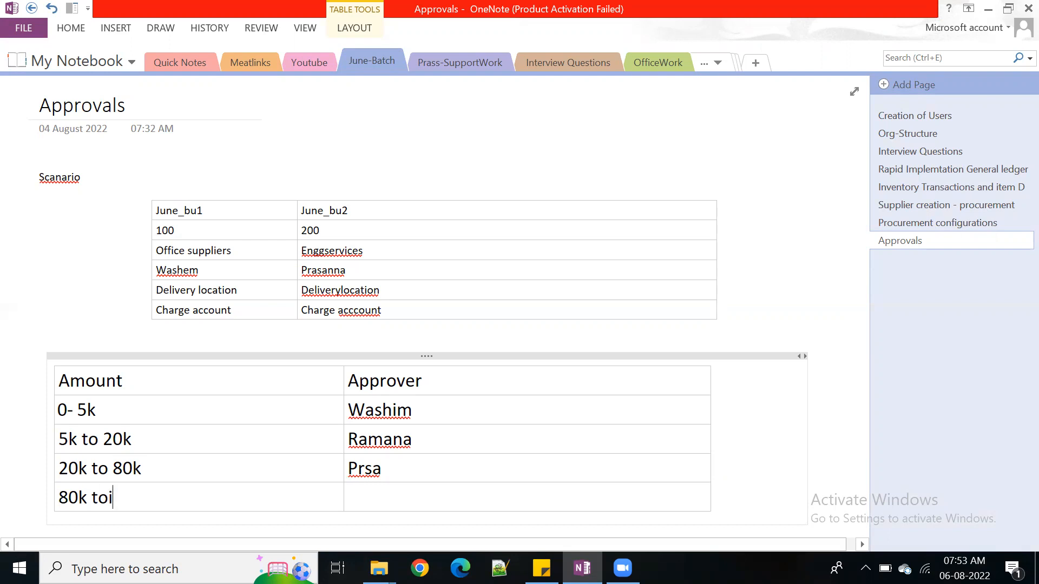
pyautogui.press('BackSpace')
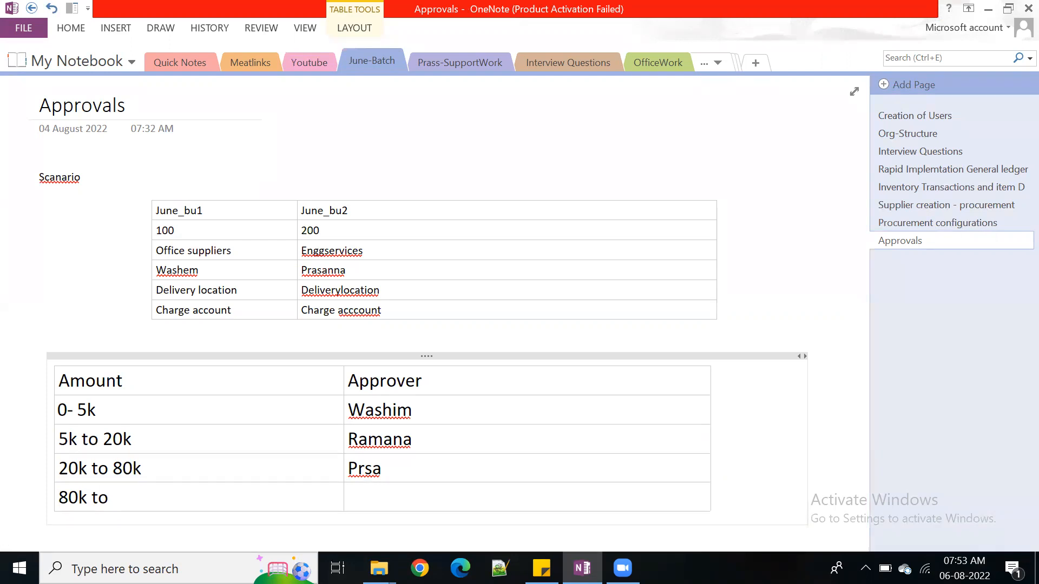
pyautogui.write('2LAC')
pyautogui.press('Tab')
pyautogui.write('venka')
pyautogui.press('BackSpace')
pyautogui.press('BackSpace')
pyautogui.write('y')
pyautogui.press('BackSpace')
pyautogui.write('ky')
pyautogui.press('Tab')
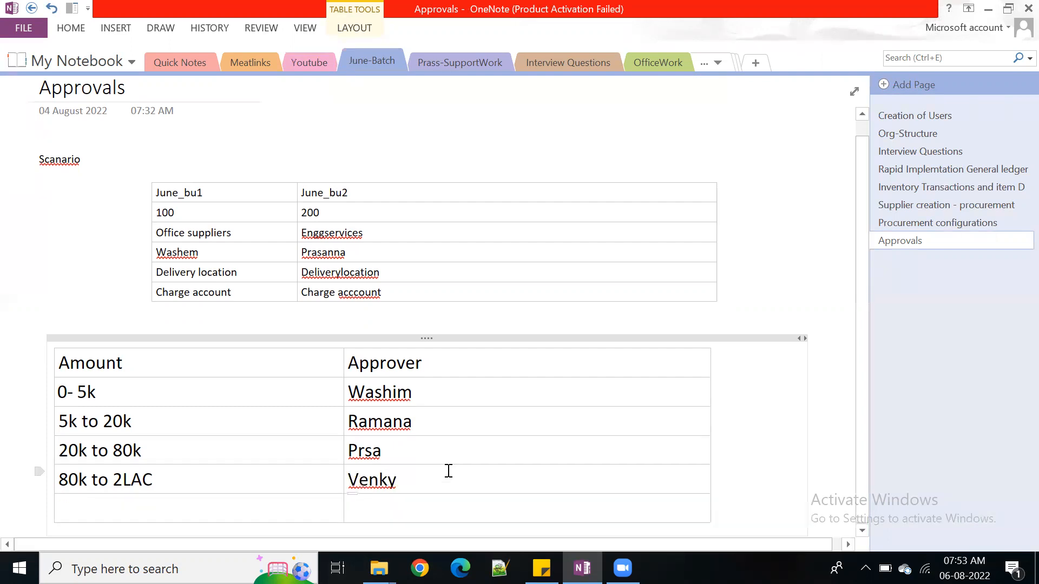
# Fill the last row with the amount 2 lac and the approver CEO
pyautogui.write('2 lac')
pyautogui.press('Tab')
pyautogui.write('CEO')
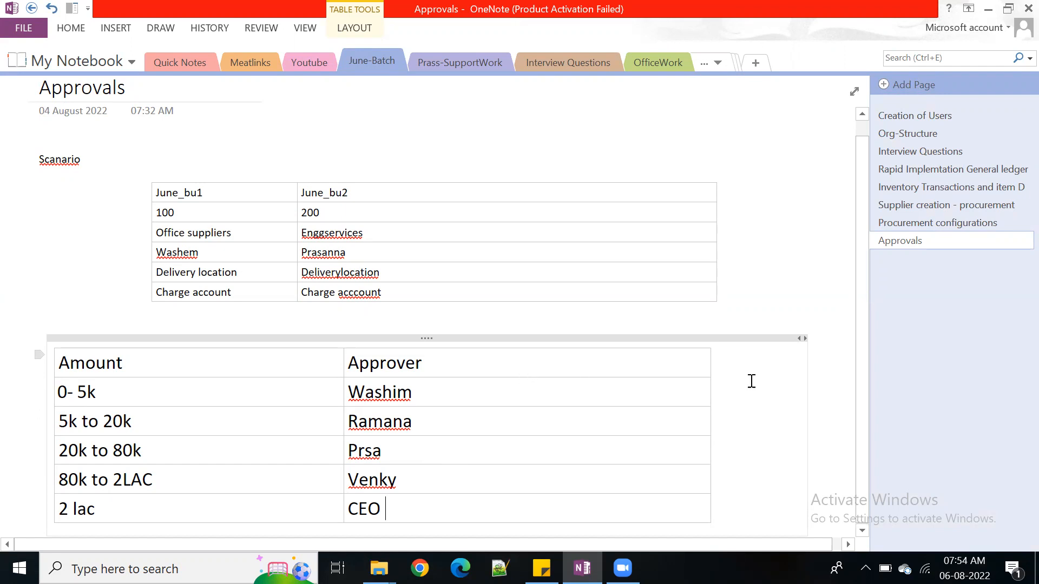
# Insert a new column to the right of the Approver column
pyautogui.click(706, 365)
pyautogui.rightClick(705, 364)
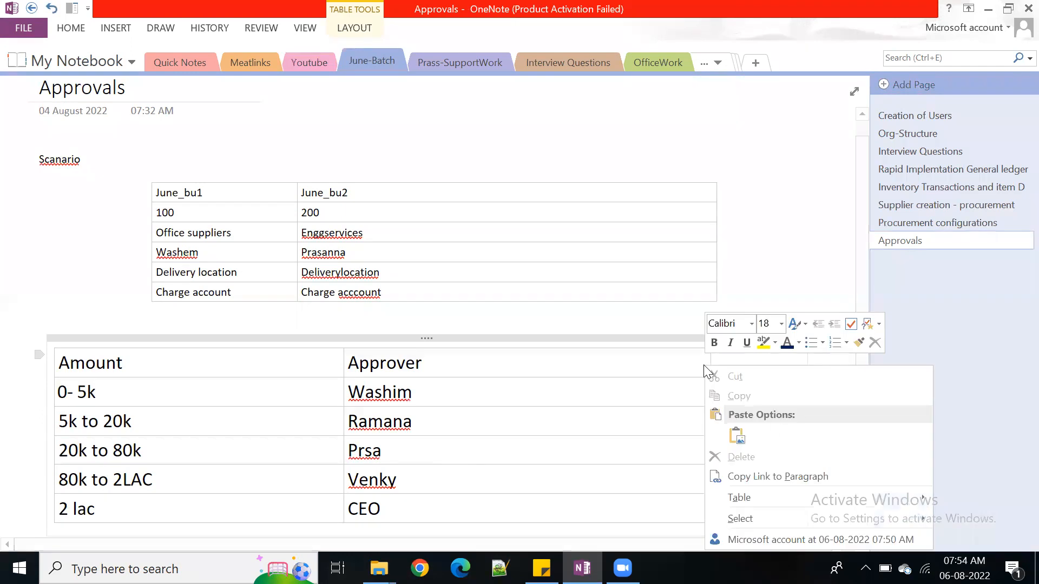
pyautogui.moveTo(784, 495)
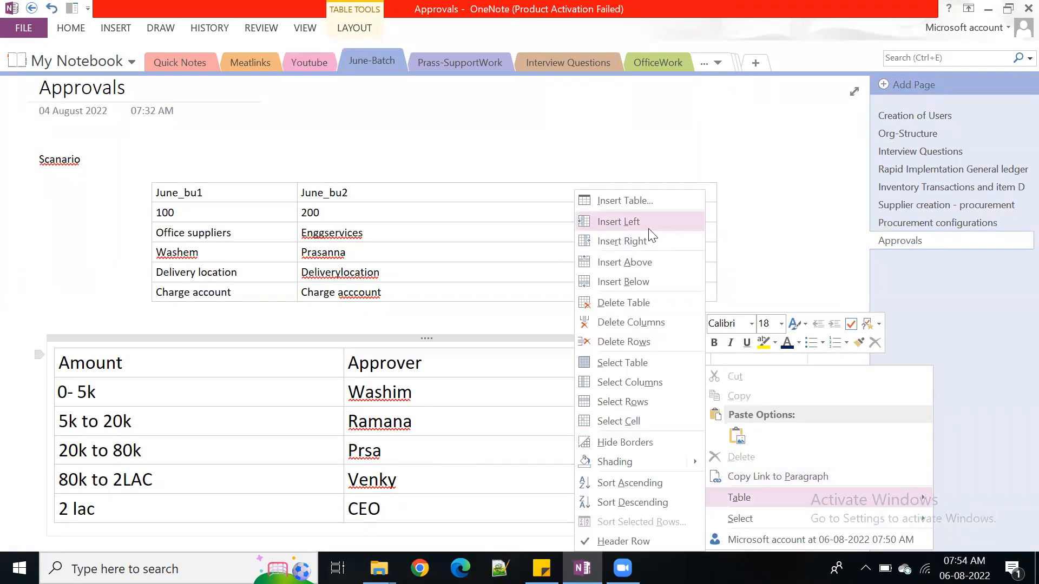
pyautogui.click(655, 246)
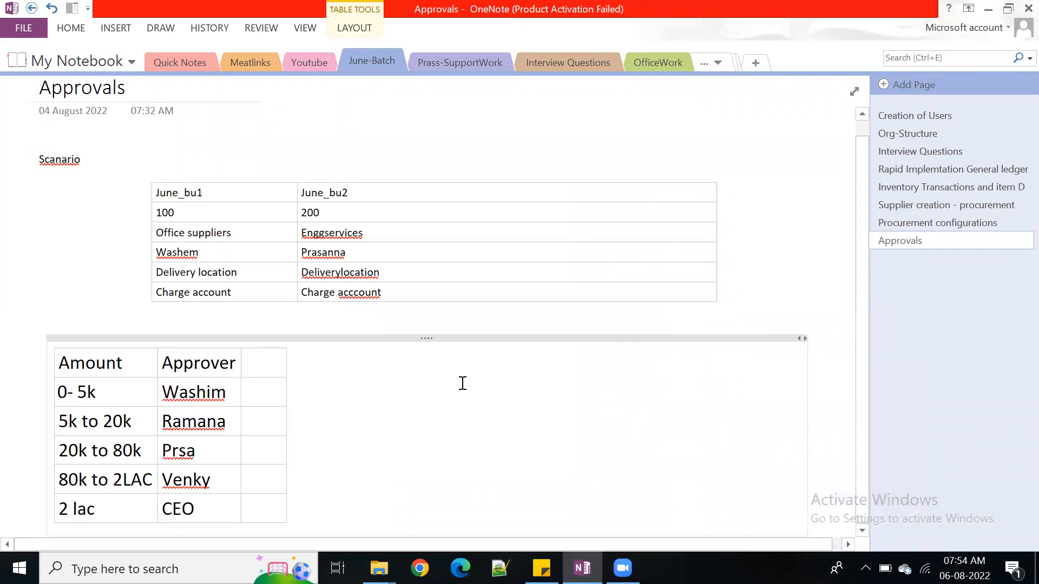
# Title the new column Rules and enter "1 rule" in the 0- 5k row
pyautogui.click(286, 365)
pyautogui.write('Ap')
pyautogui.press('BackSpace')
pyautogui.press('BackSpace')
pyautogui.write('Rules')
pyautogui.click(272, 398)
pyautogui.write('1 rule')
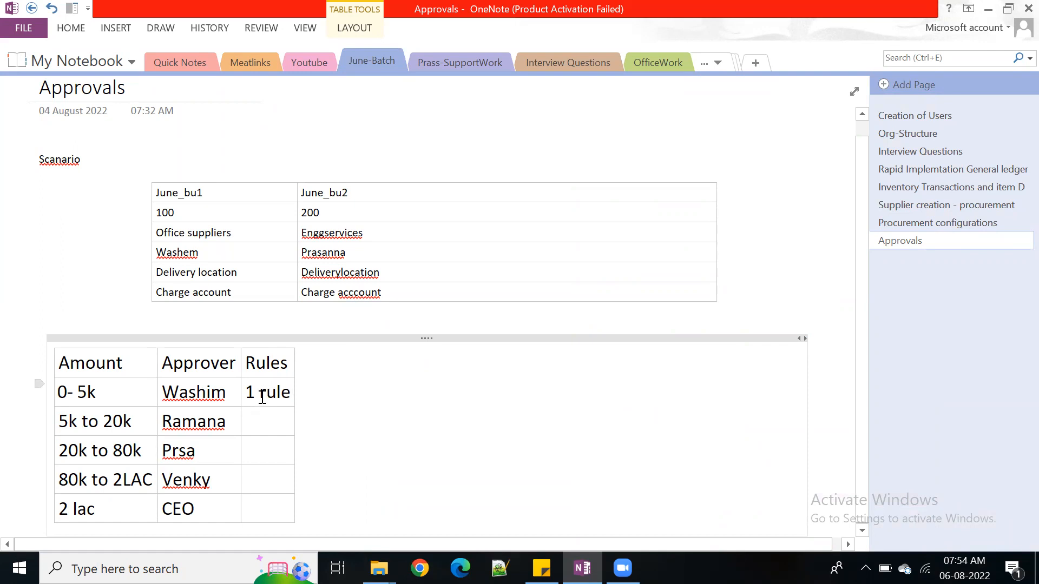
# Shorten the rule for the 0- 5k row to 1 and enter 2 as the rule for the 5k to 20k row
pyautogui.doubleClick(262, 398)
pyautogui.press('BackSpace')
pyautogui.doubleClick(270, 395)
pyautogui.hotkey('ctrl', 'c')
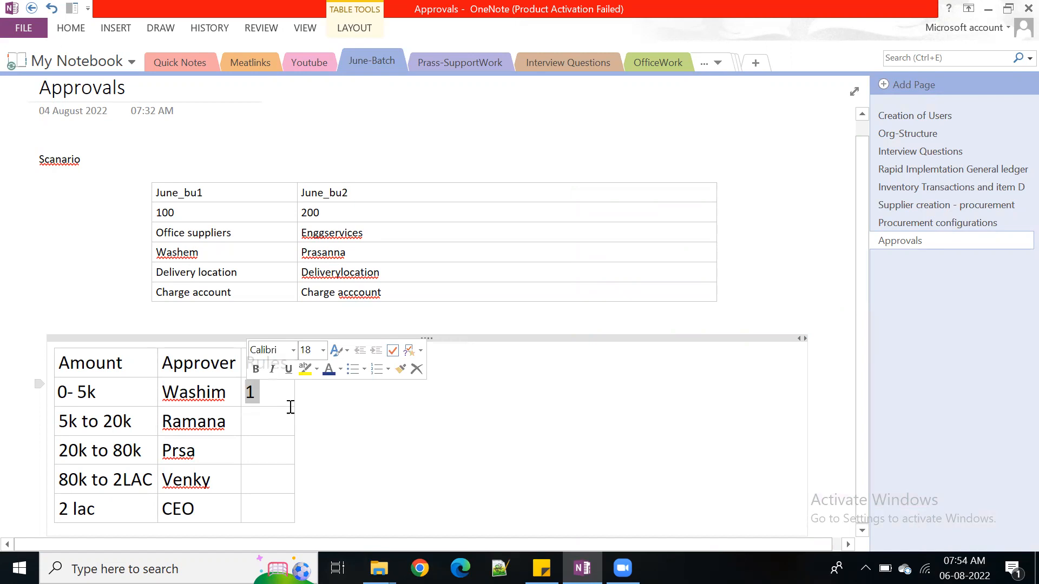
pyautogui.click(282, 420)
pyautogui.hotkey('ctrl', 'v')
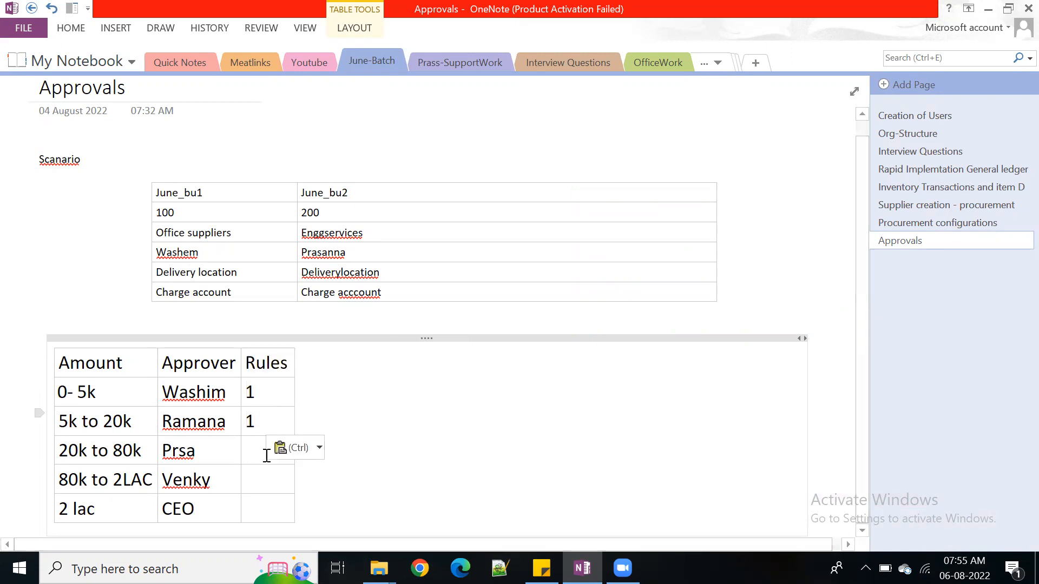
pyautogui.click(267, 450)
pyautogui.hotkey('ctrl', 'v')
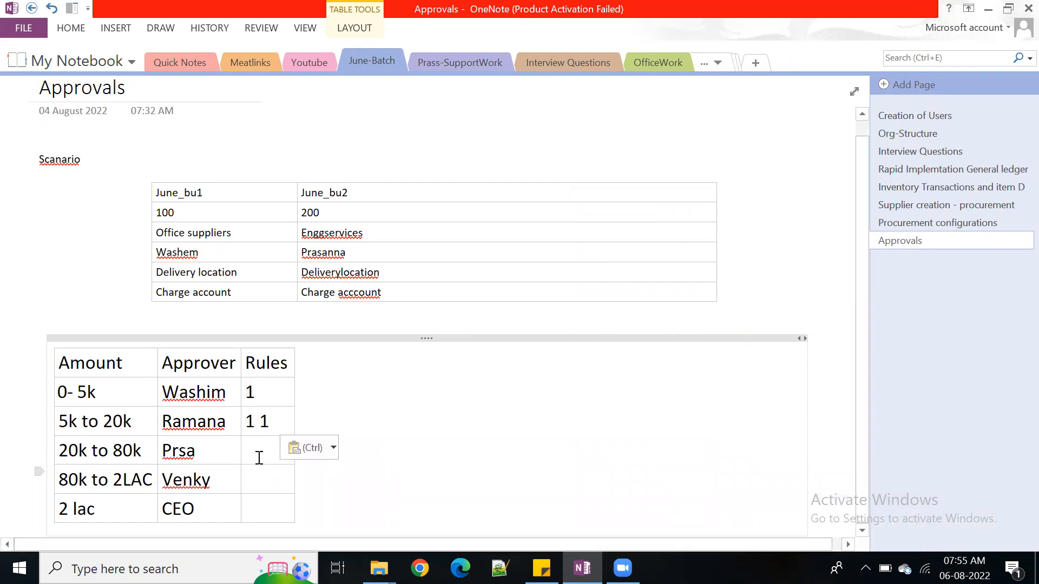
pyautogui.press('BackSpace')
pyautogui.press('BackSpace')
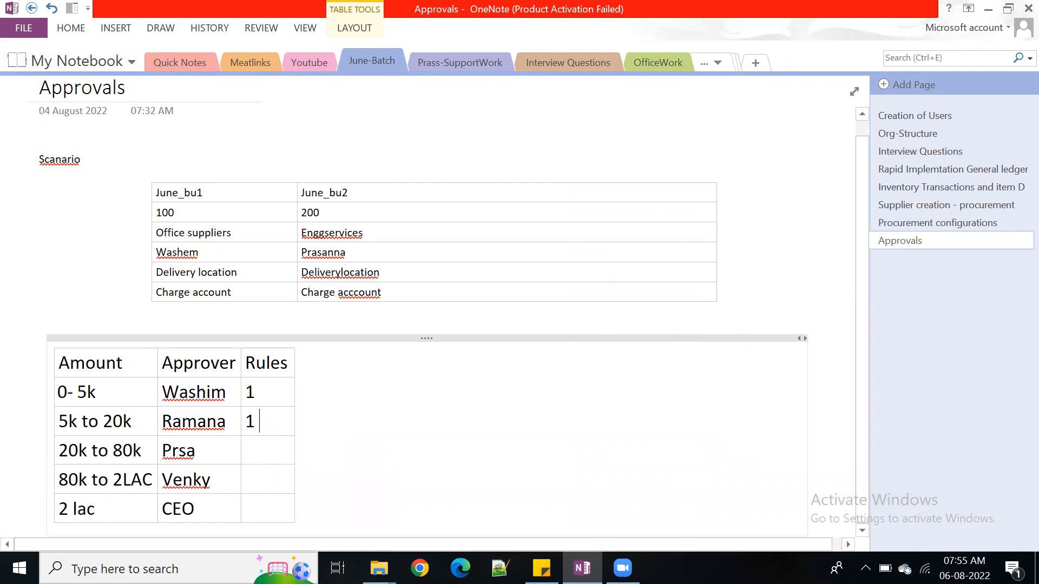
pyautogui.write('2')
pyautogui.press('BackSpace')
pyautogui.press('BackSpace')
pyautogui.write('2')
pyautogui.press('Tab')
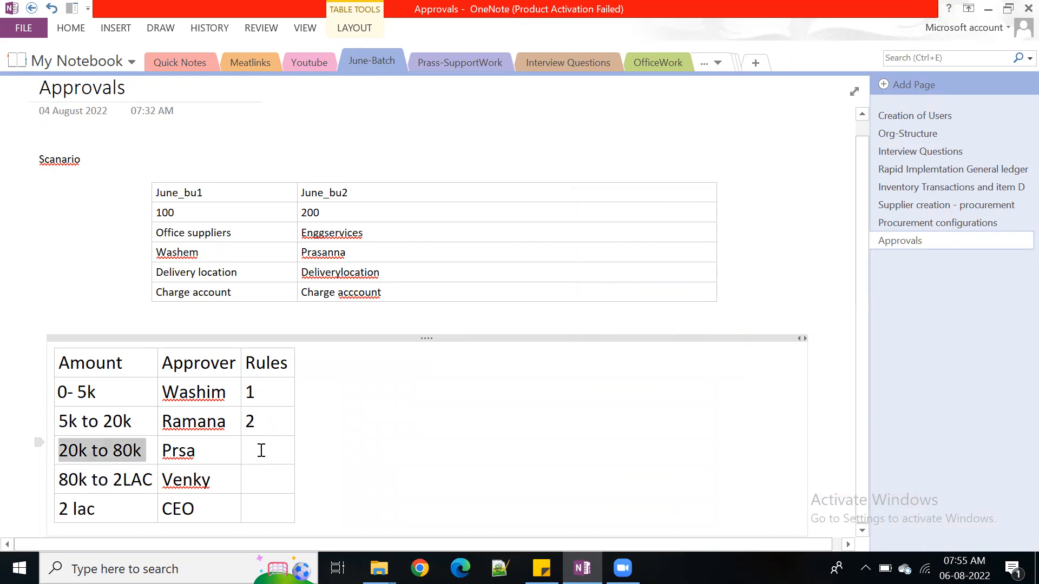
# Enter rule 3 for the 20k to 80k row and rule 4 for the 80k to 2LAC row
pyautogui.click(259, 457)
pyautogui.write('3')
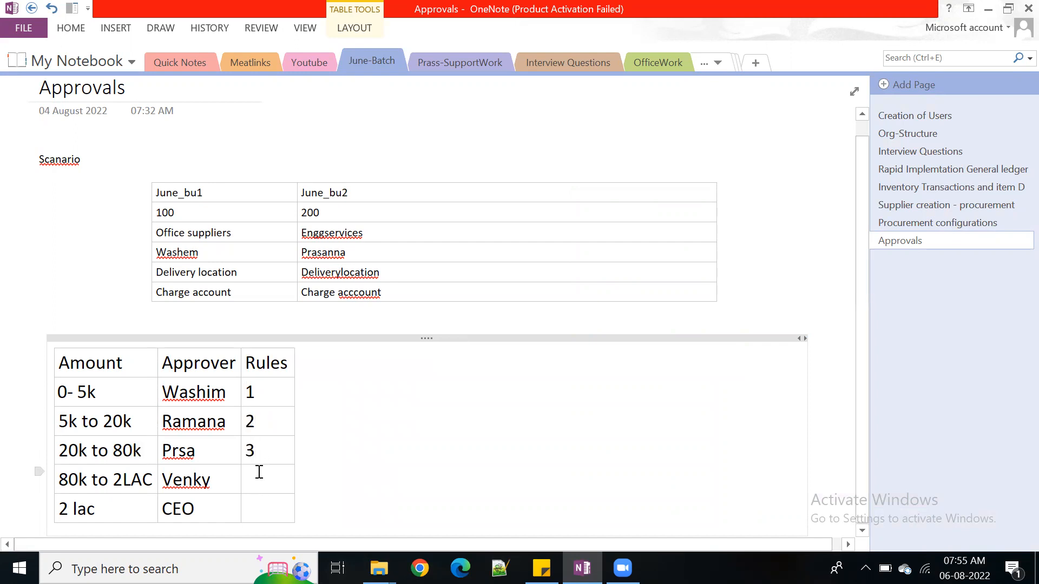
pyautogui.click(255, 480)
pyautogui.write('4')
# Widen the Amount, Approver and Rules columns of the approval table
pyautogui.moveTo(241, 423); pyautogui.dragTo(374, 422)
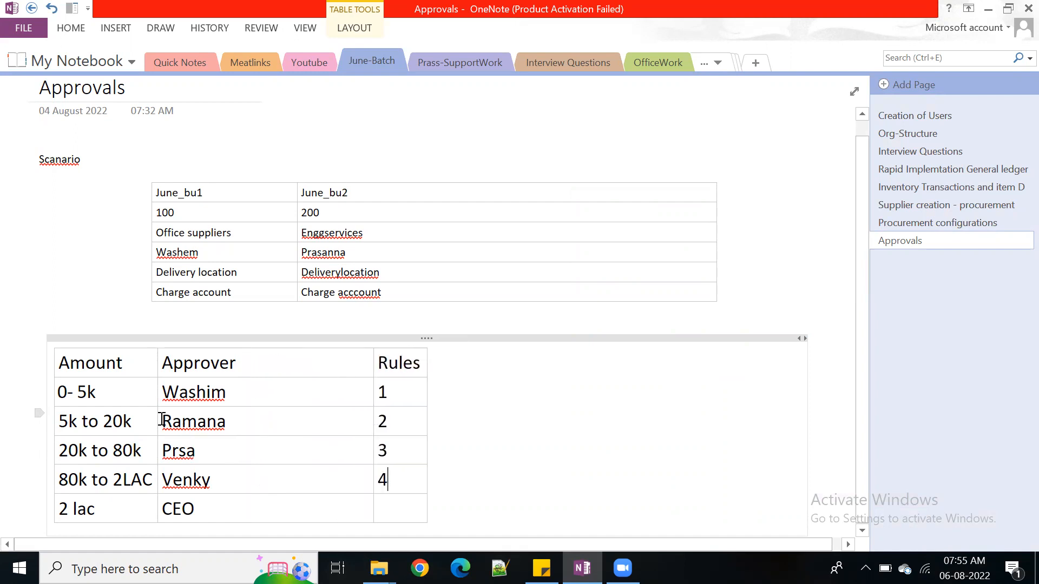
pyautogui.moveTo(158, 421); pyautogui.dragTo(267, 420)
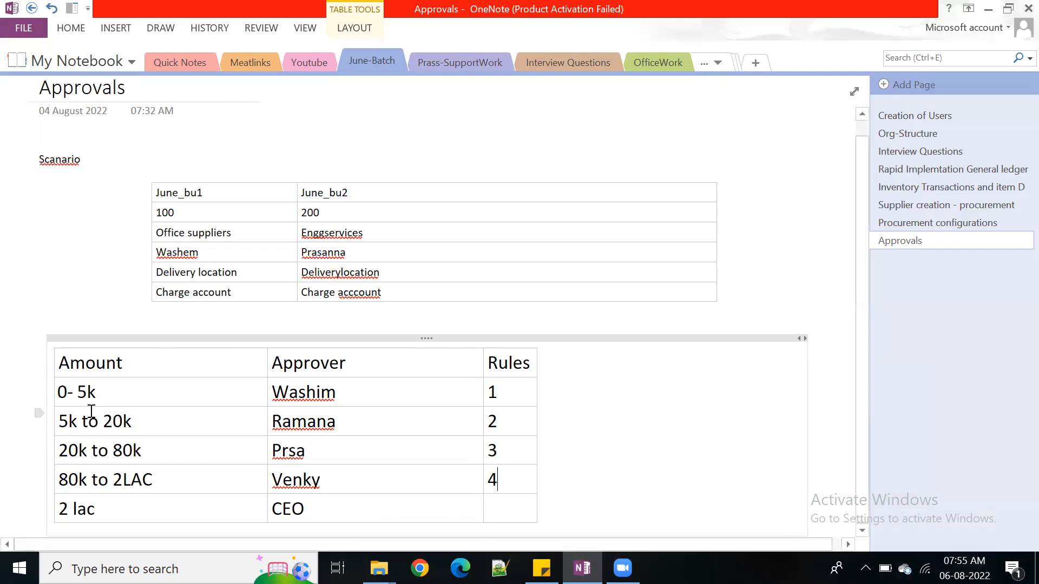
pyautogui.doubleClick(64, 395)
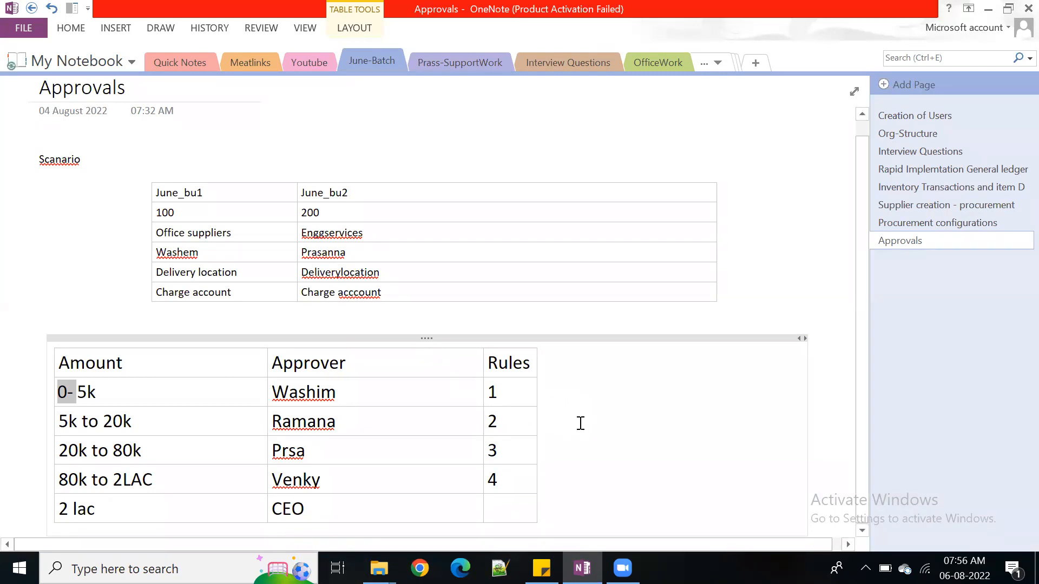
pyautogui.moveTo(536, 422); pyautogui.dragTo(786, 415)
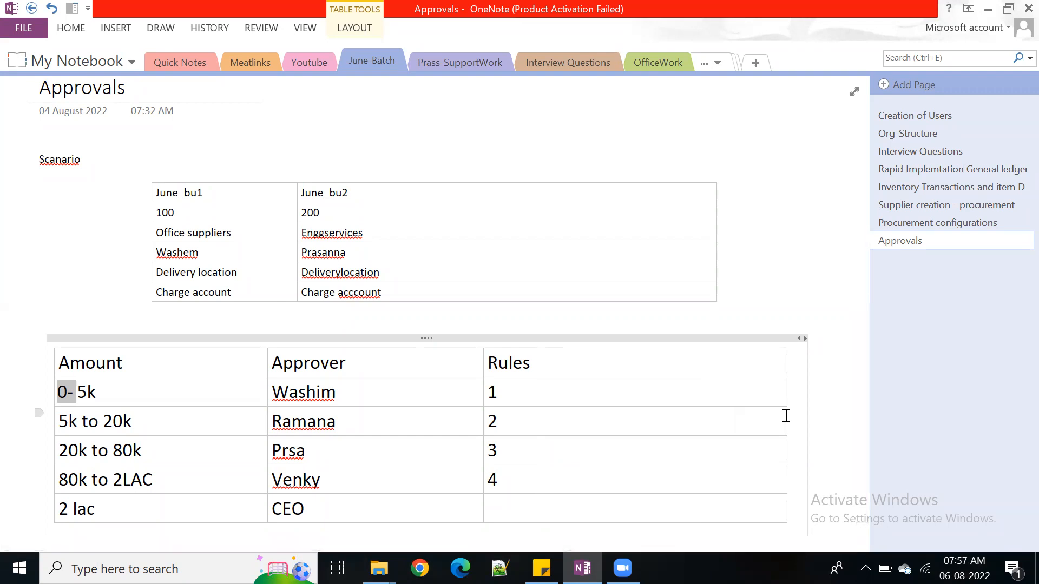
# Switch to Chrome and try to load the Dev1 environment from the bookmarked ABC-Company folder
pyautogui.moveTo(965, 568)
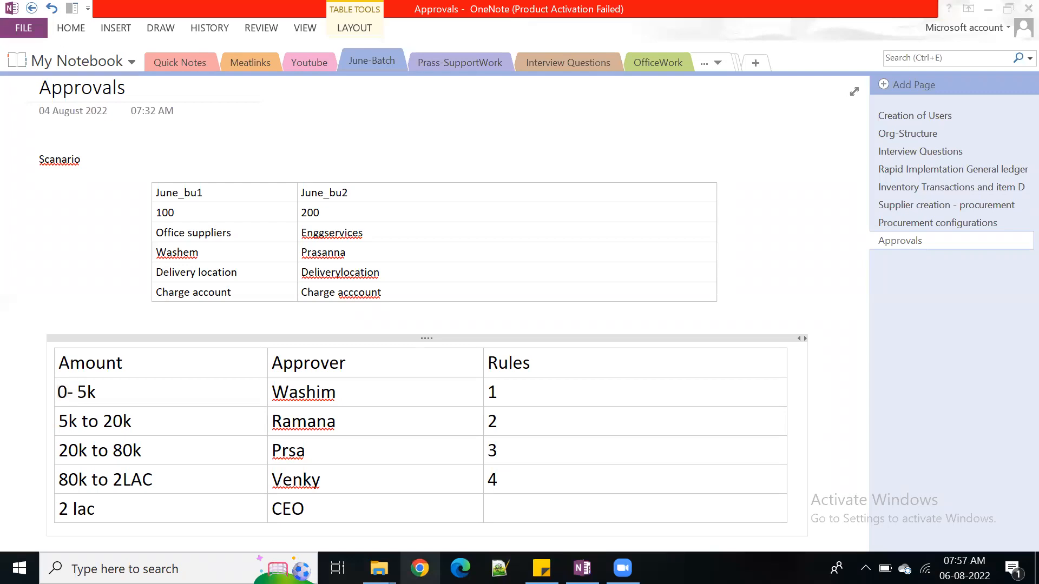
pyautogui.rightClick(420, 569)
pyautogui.click(334, 511)
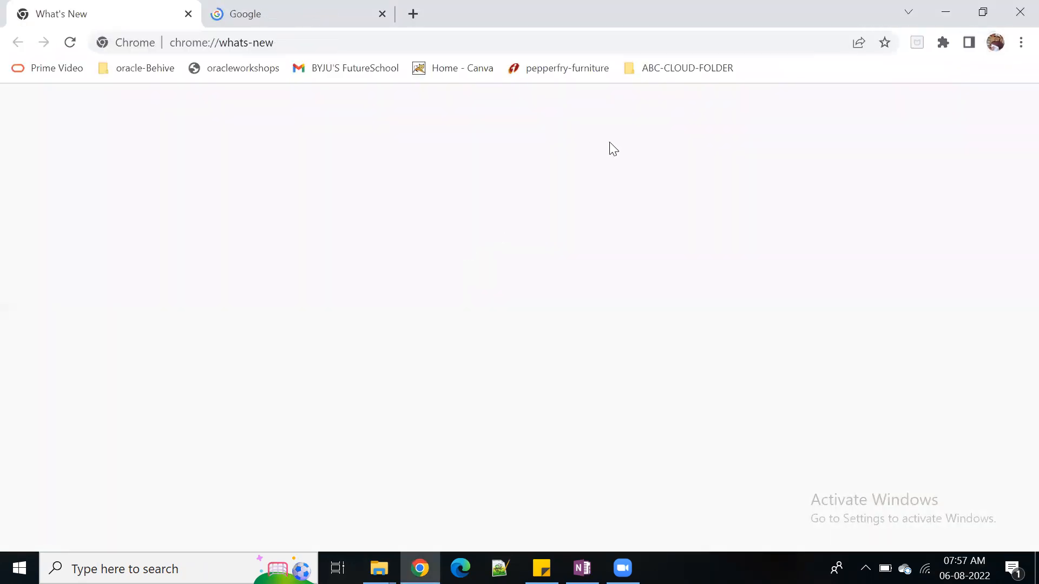
pyautogui.click(676, 69)
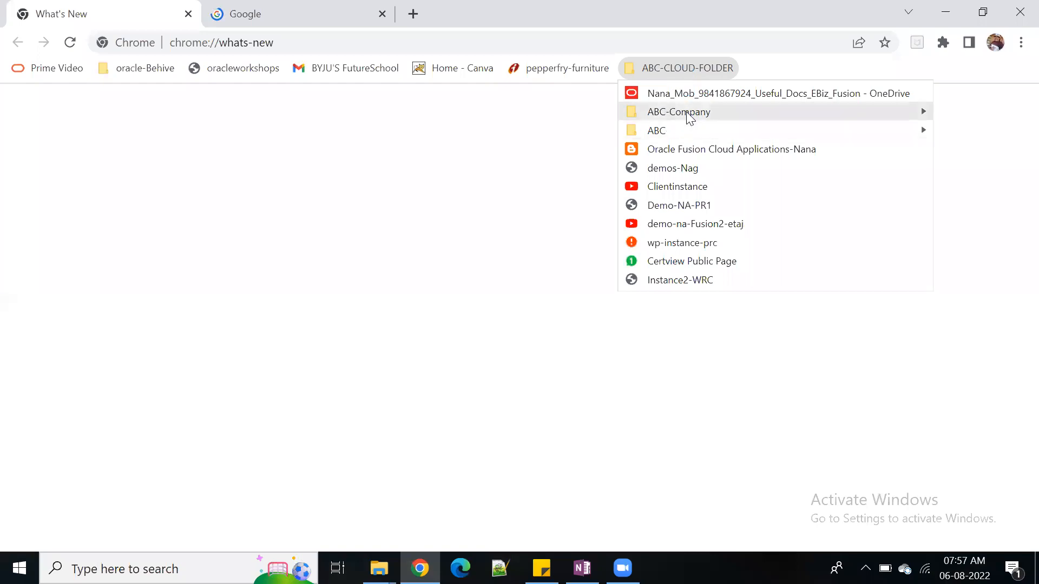
pyautogui.moveTo(666, 111)
pyautogui.click(520, 149)
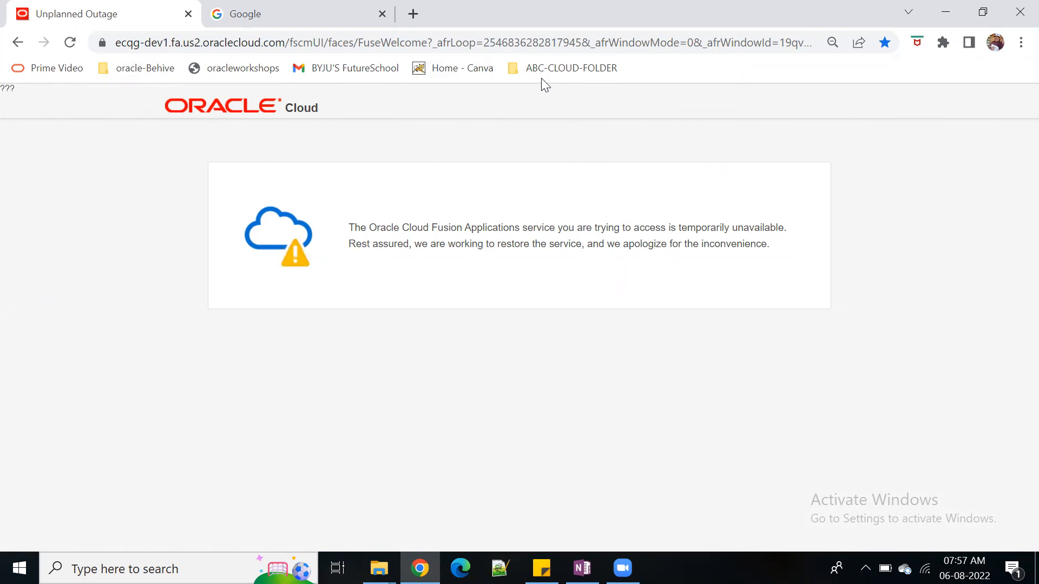
# Load the Instance2-WRC sign-in page and try the Dev1 bookmark again
pyautogui.click(553, 69)
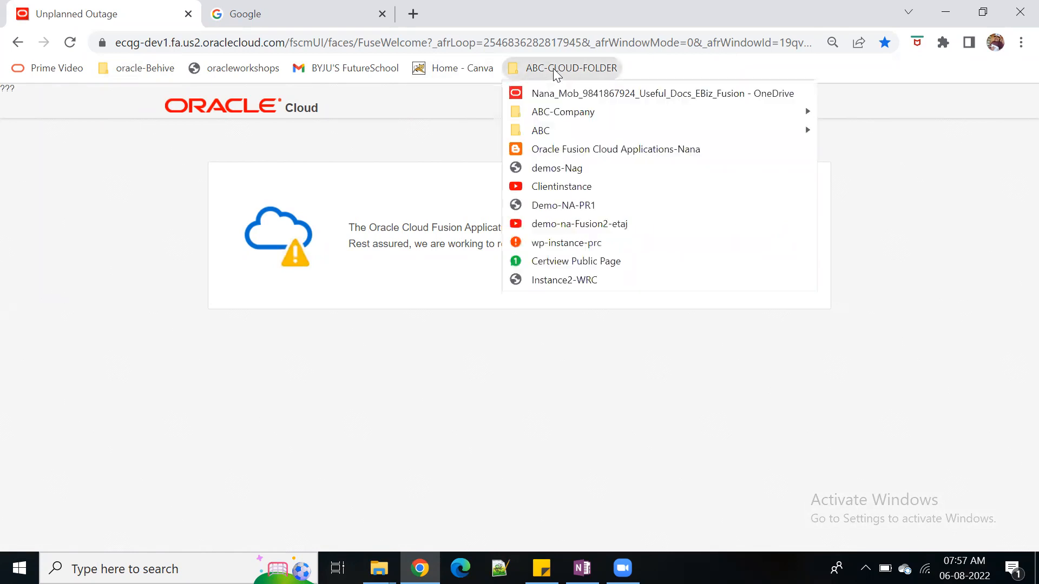
pyautogui.click(612, 286)
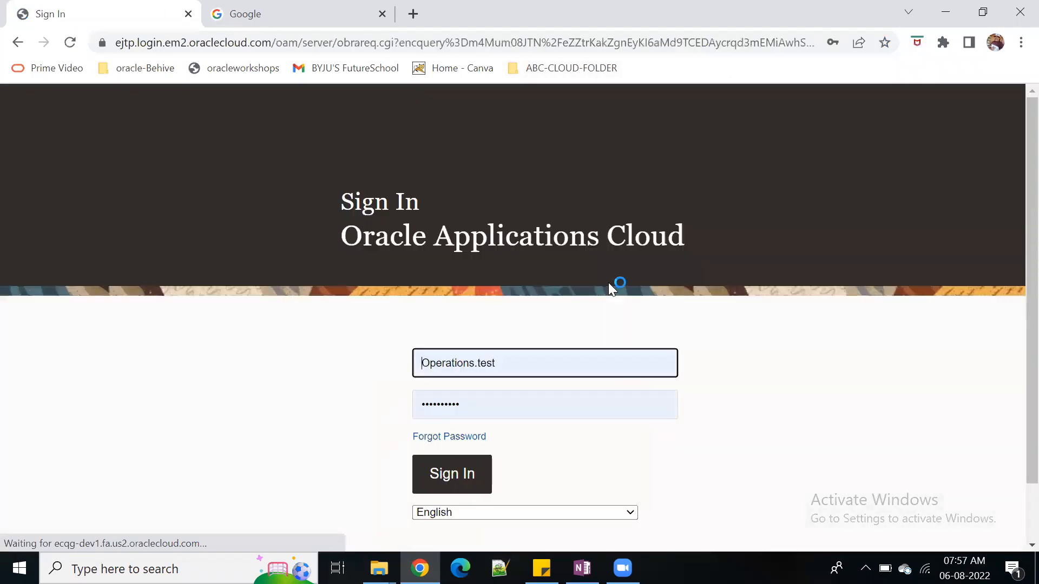
pyautogui.click(562, 68)
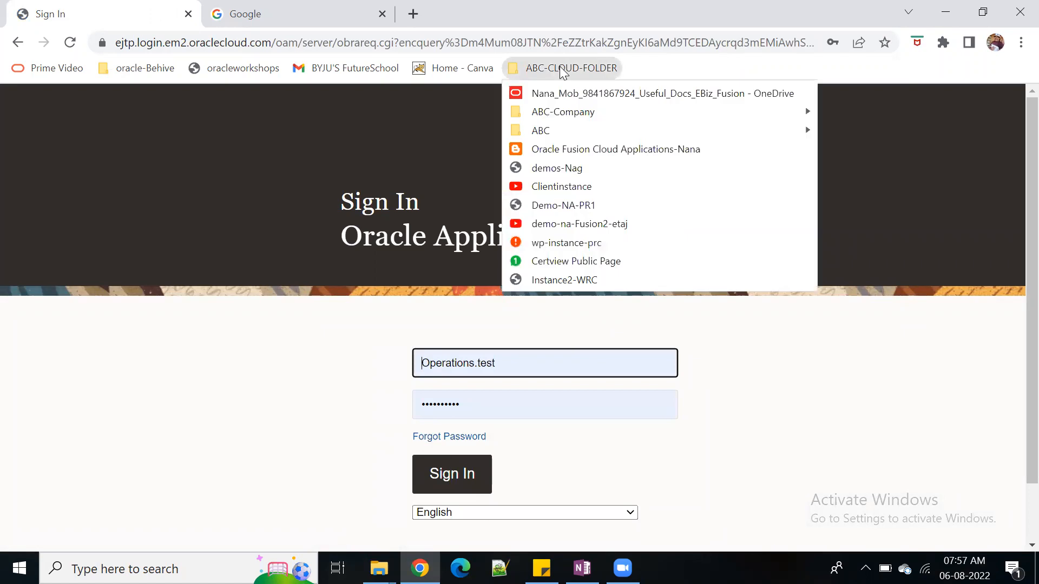
pyautogui.moveTo(563, 117)
pyautogui.click(872, 150)
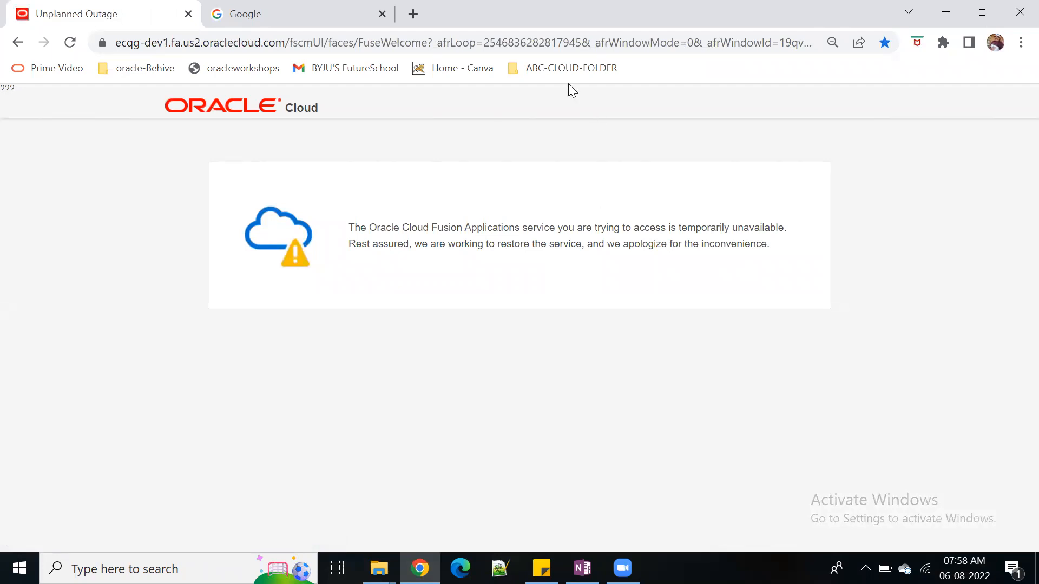
# Load the bookmarked Instance2-WRC environment and sign in to Oracle Applications Cloud with the prefilled credentials
pyautogui.click(564, 68)
pyautogui.click(577, 278)
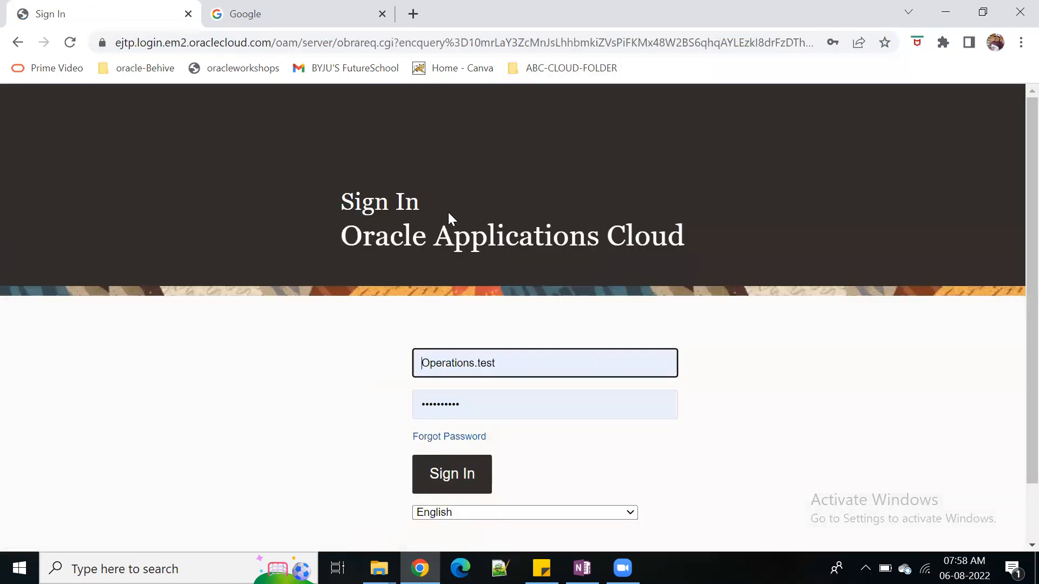
pyautogui.click(455, 474)
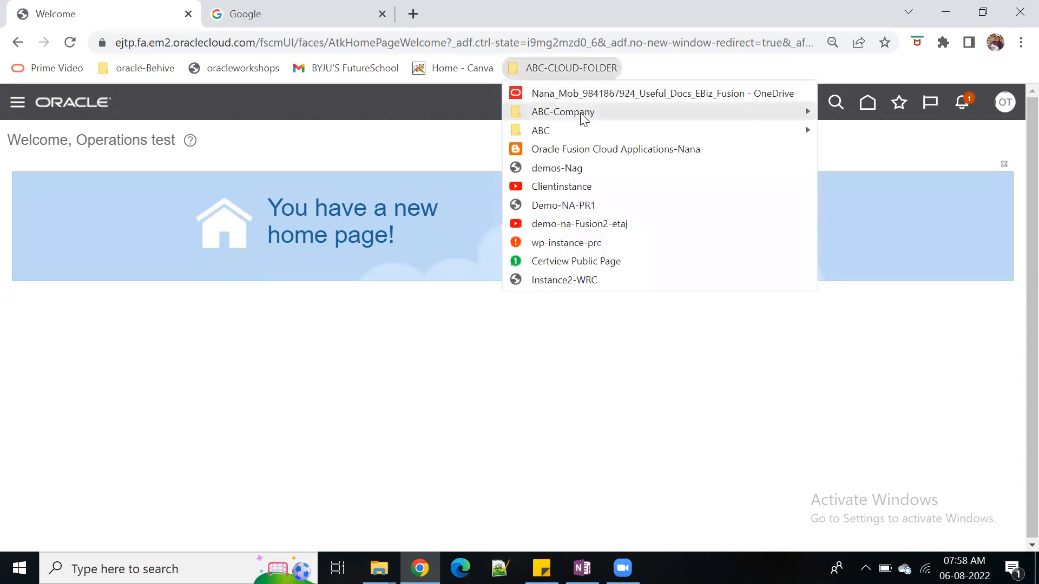
pyautogui.moveTo(584, 119)
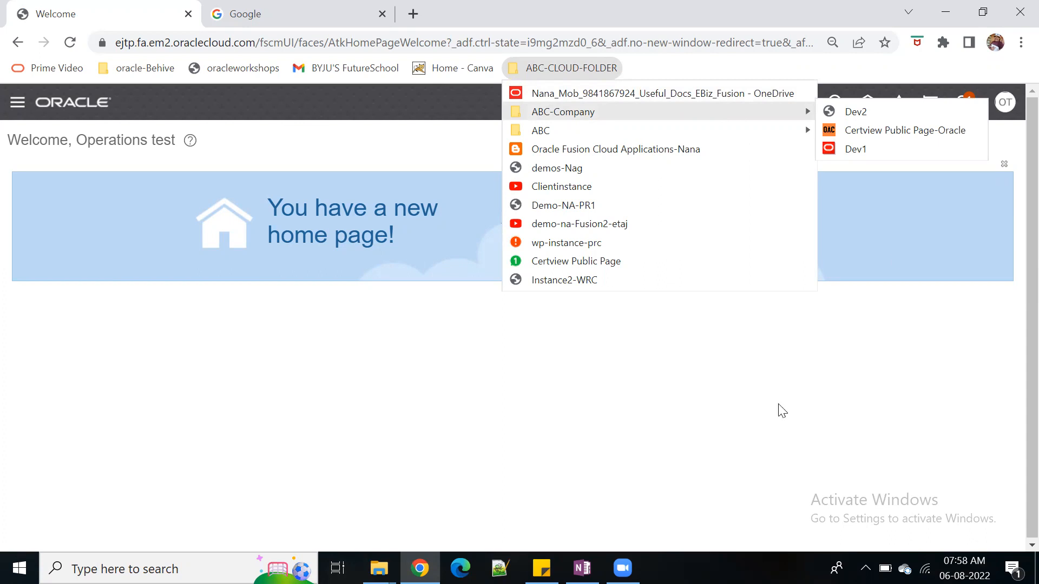
pyautogui.click(869, 433)
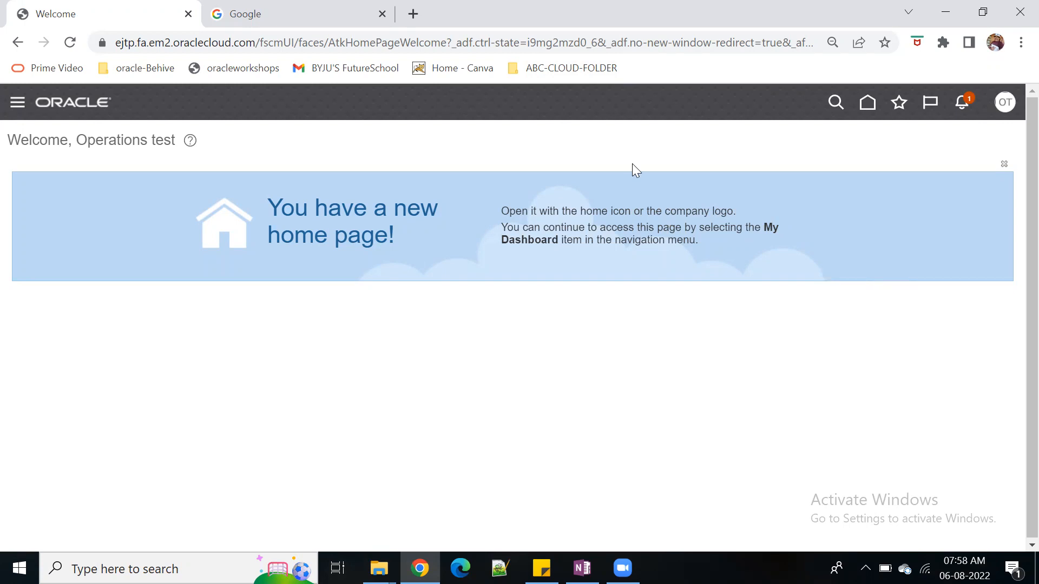
pyautogui.click(1013, 106)
# Switch to OneNote and insert a column titled BU to the right of the Rules column in the approval table
pyautogui.moveTo(582, 569)
pyautogui.click(579, 520)
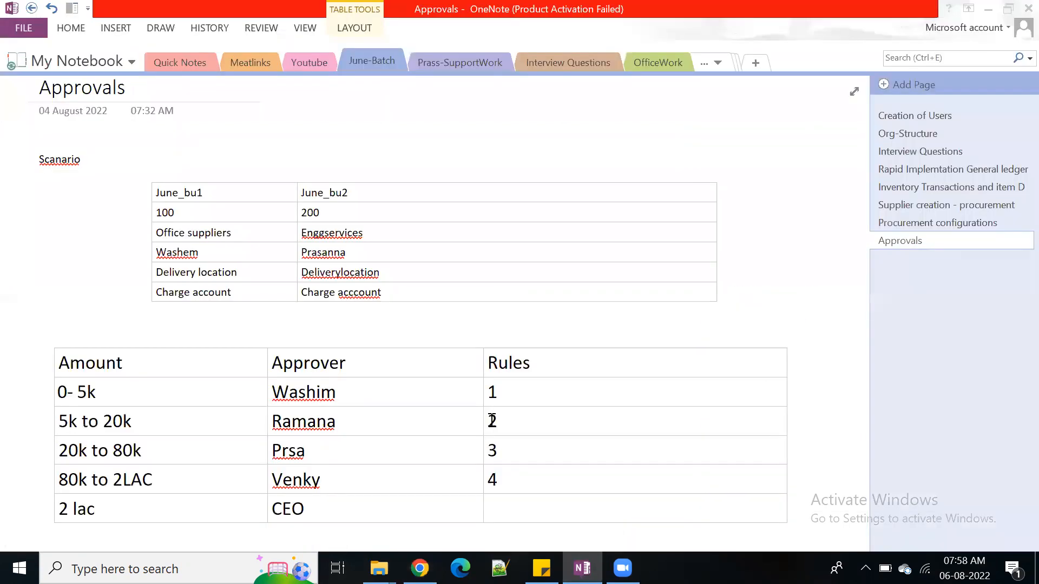
pyautogui.click(722, 400)
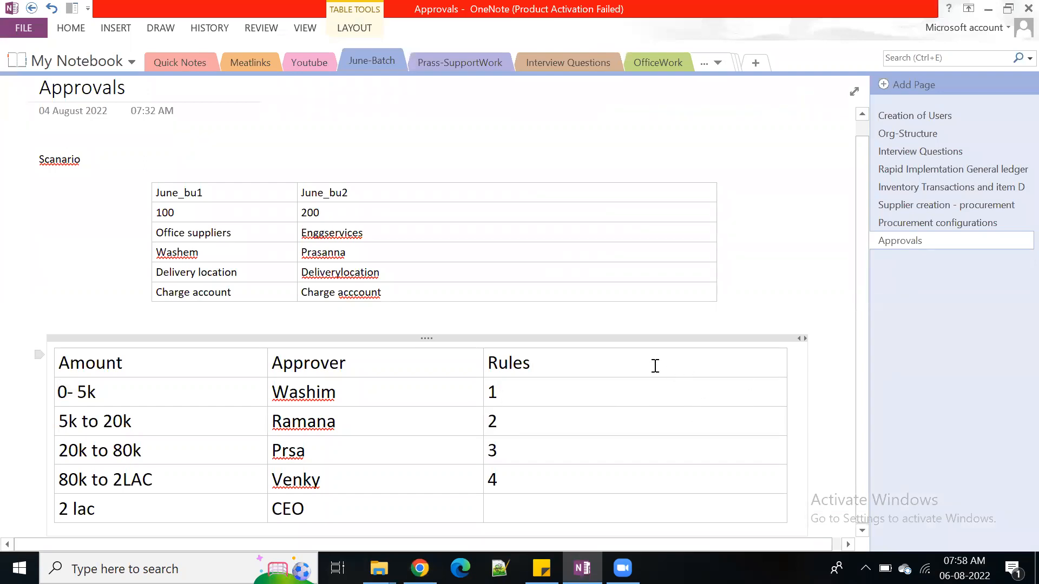
pyautogui.hotkey('ctrl', 'shift', 'Left')
pyautogui.click(655, 364)
pyautogui.moveTo(786, 403); pyautogui.dragTo(563, 404)
pyautogui.rightClick(533, 366)
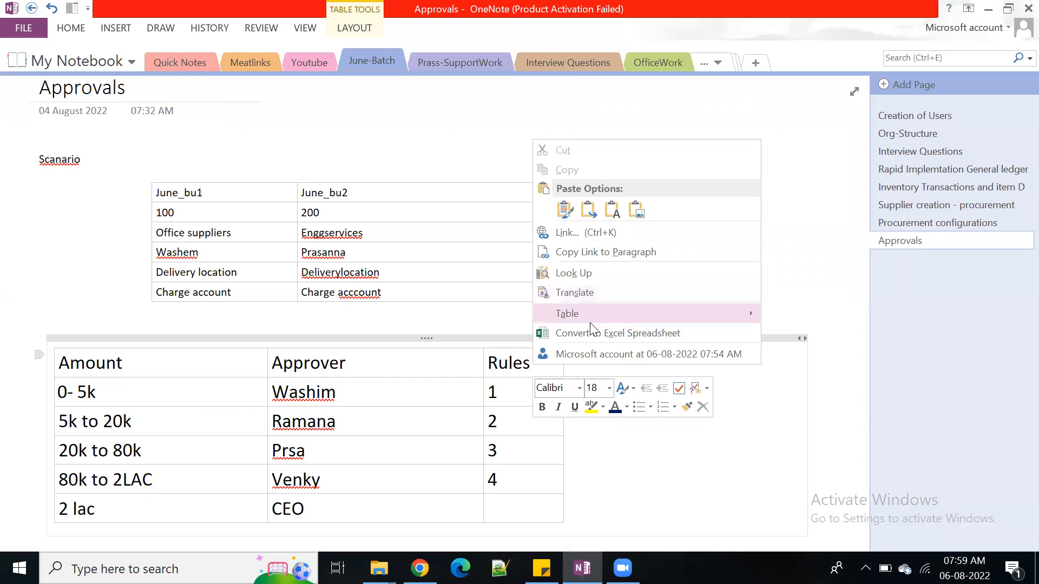
pyautogui.moveTo(595, 314)
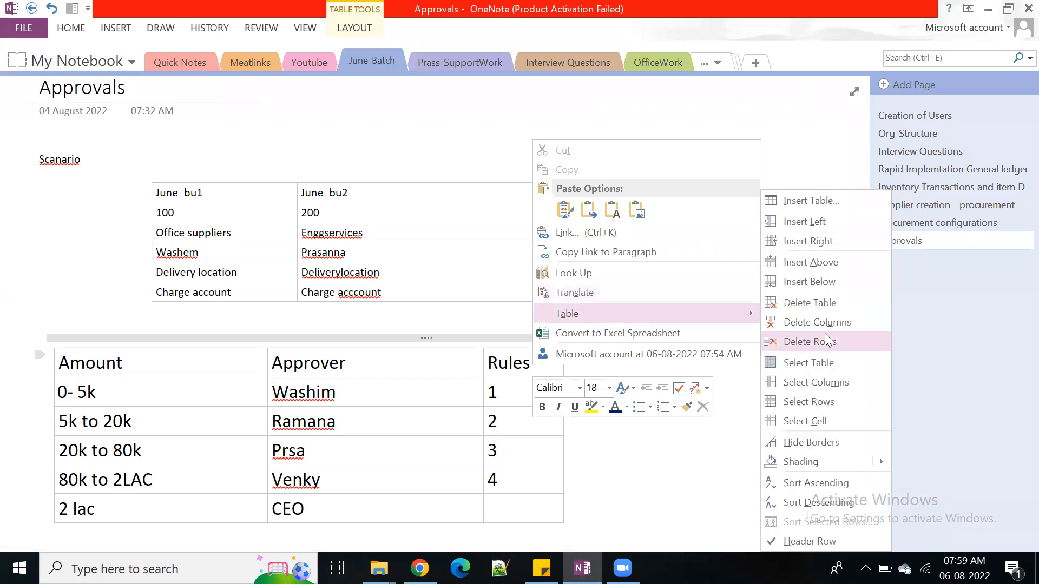
pyautogui.click(833, 241)
pyautogui.write('BU')
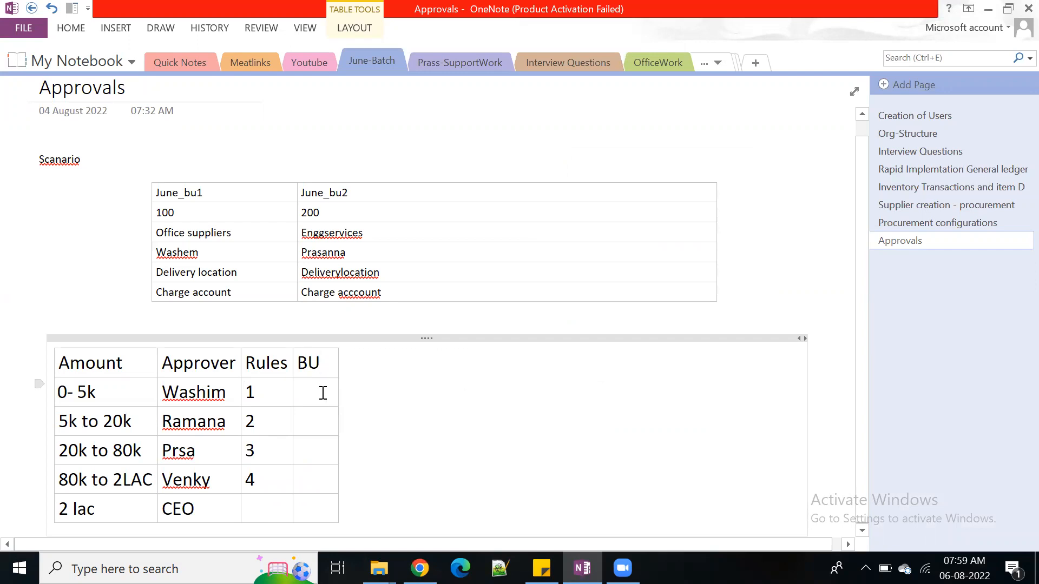
# Switch to Chrome and open Setup and Maintenance in Oracle Applications Cloud
pyautogui.moveTo(420, 568)
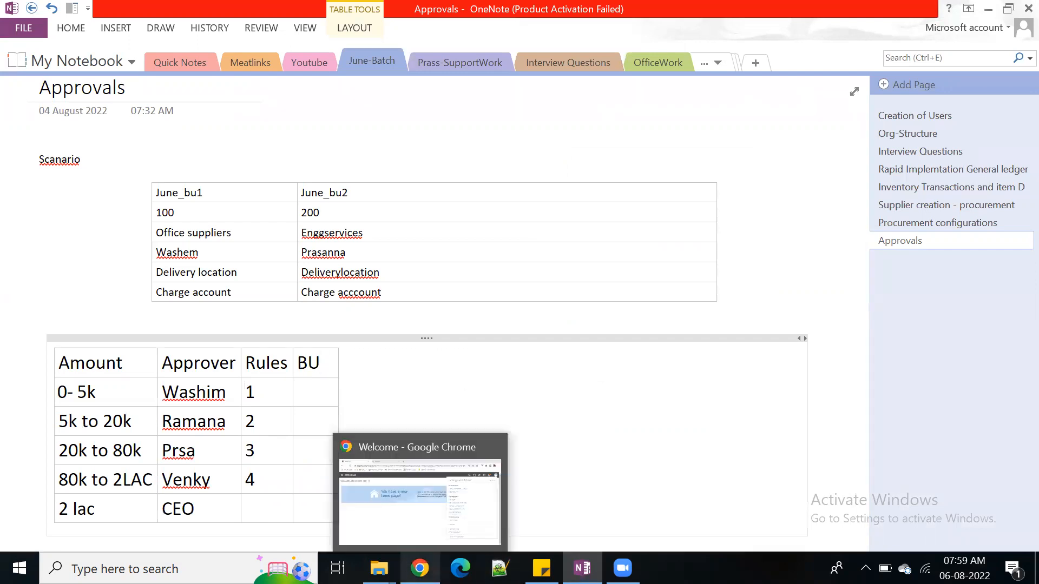
pyautogui.click(402, 472)
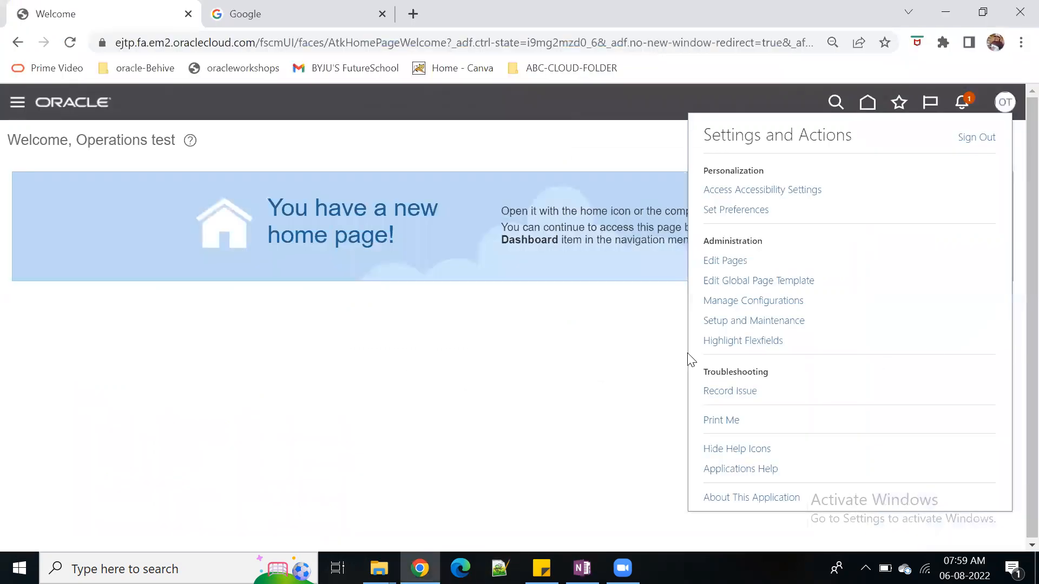
pyautogui.click(1003, 102)
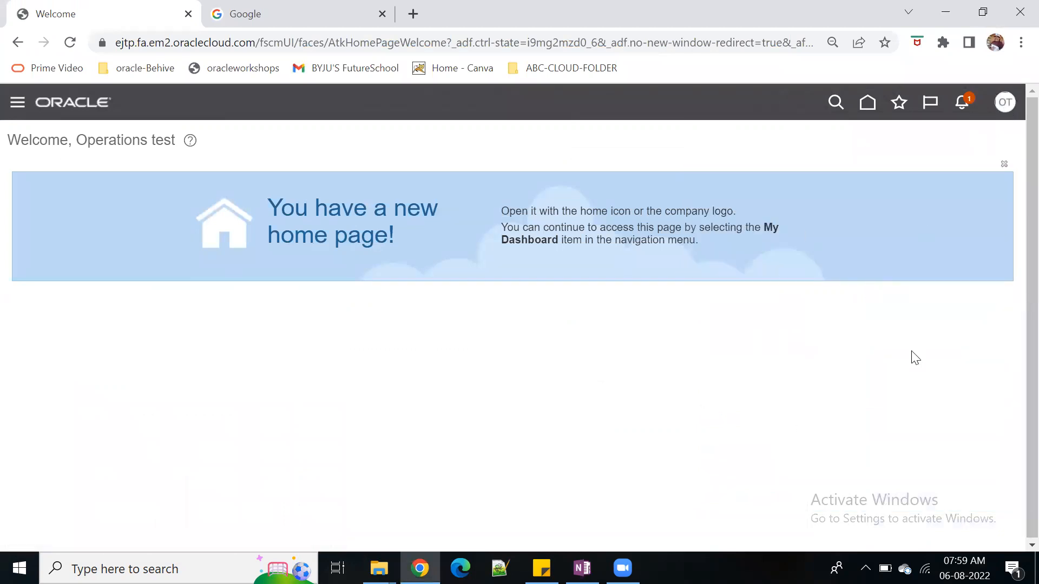
pyautogui.click(1013, 104)
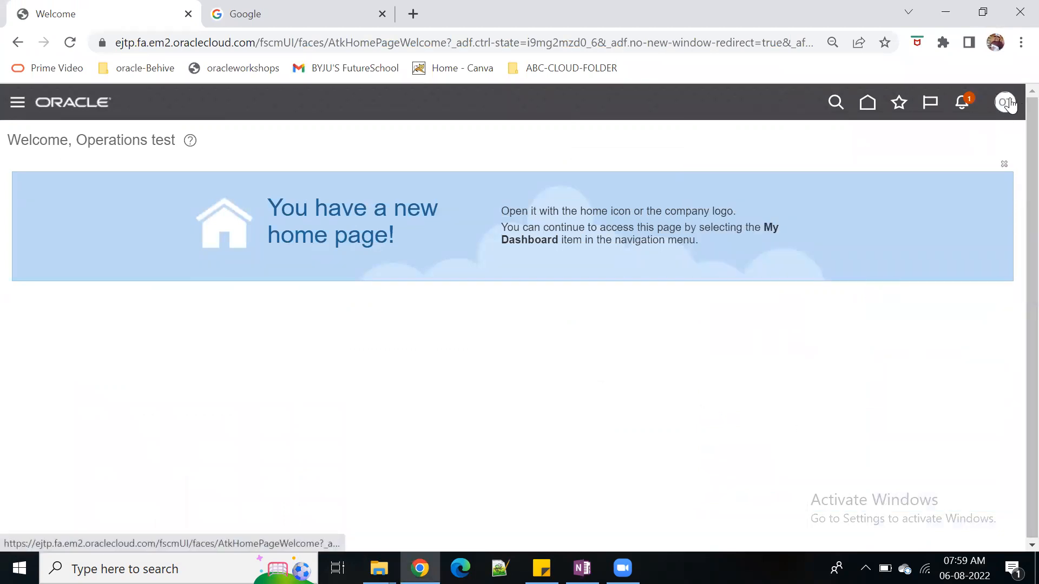
pyautogui.click(760, 324)
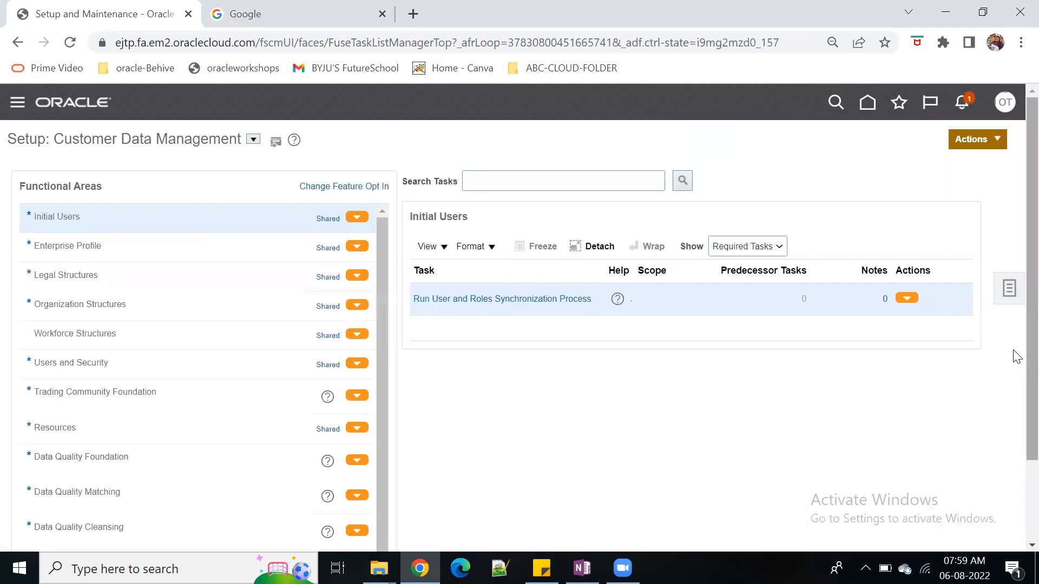
# Switch the setup area to Procurement and show the tasks of the Organization Structures functional area
pyautogui.click(254, 139)
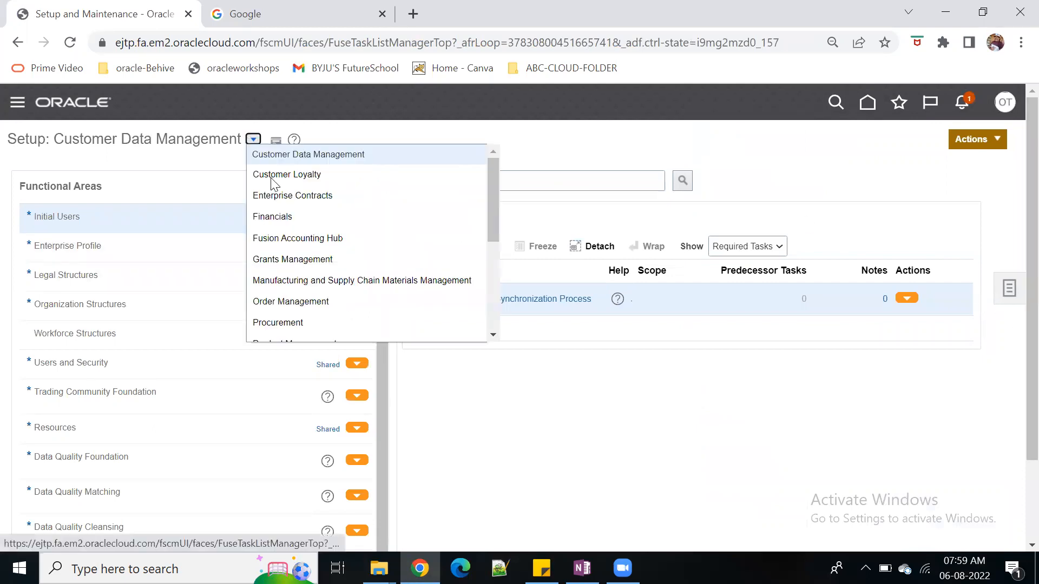
pyautogui.click(336, 322)
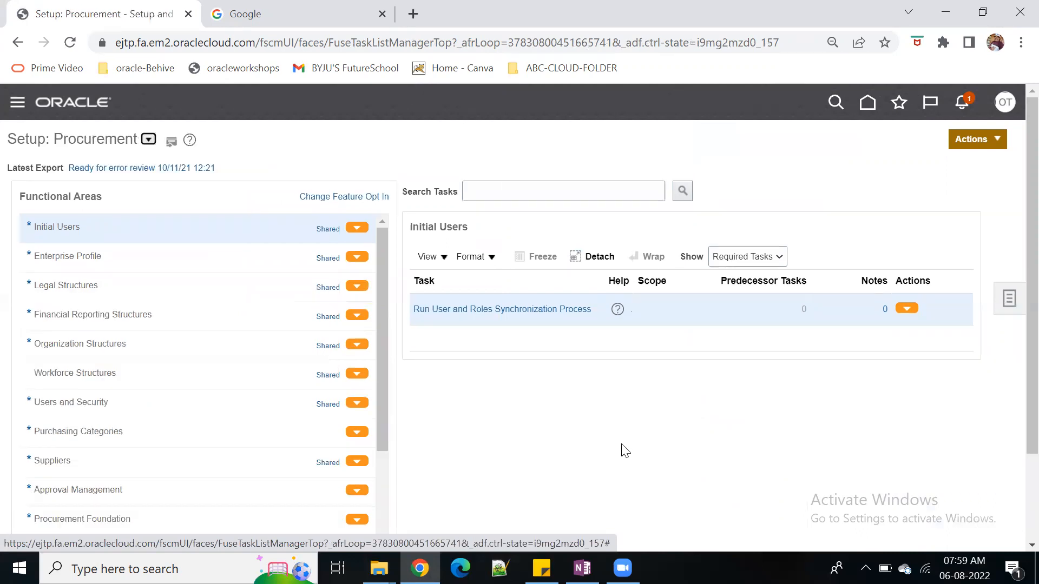
pyautogui.click(147, 346)
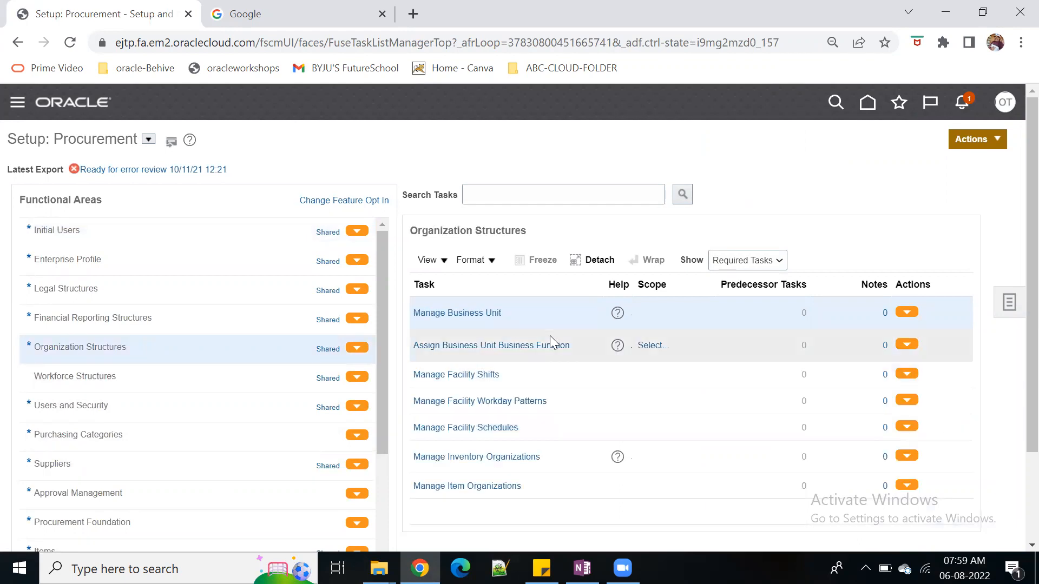
# Set the scope of the Assign Business Unit Business Function task to the existing business unit 0001 US BU
pyautogui.click(659, 347)
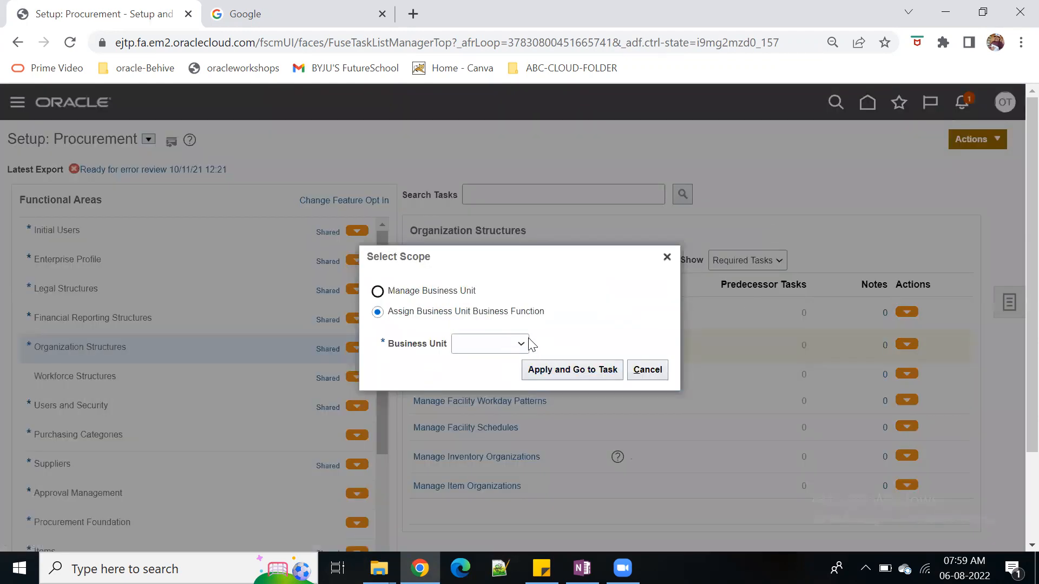
pyautogui.click(524, 344)
pyautogui.click(509, 380)
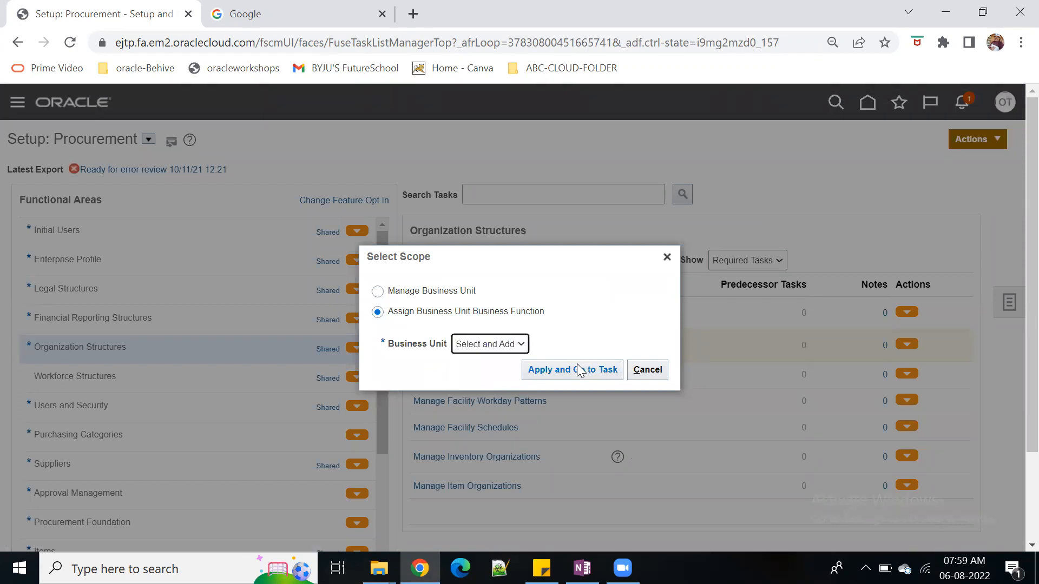
pyautogui.click(593, 370)
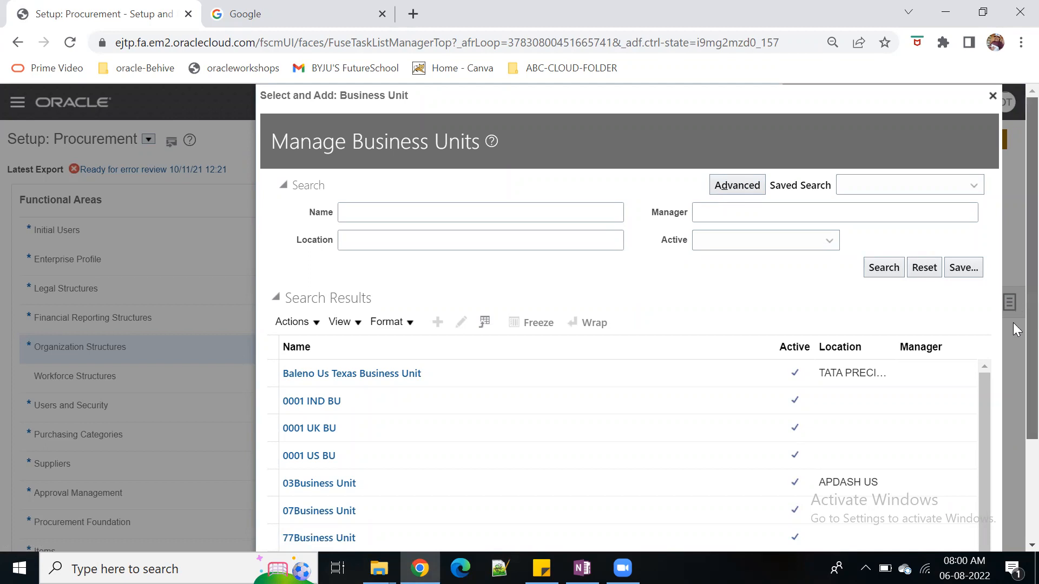
pyautogui.scroll(-3, 1014, 330)
pyautogui.click(349, 325)
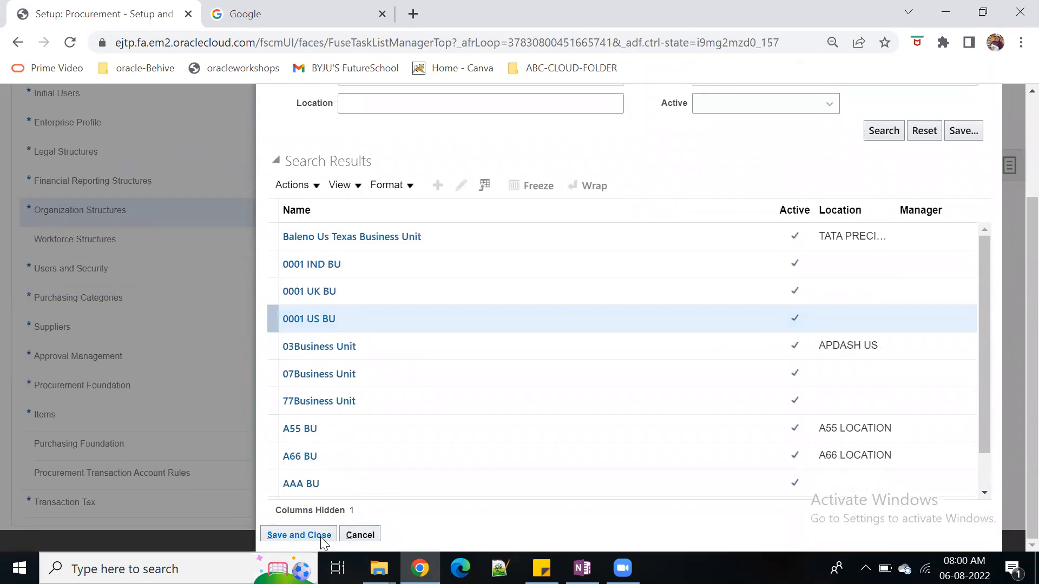
pyautogui.click(299, 535)
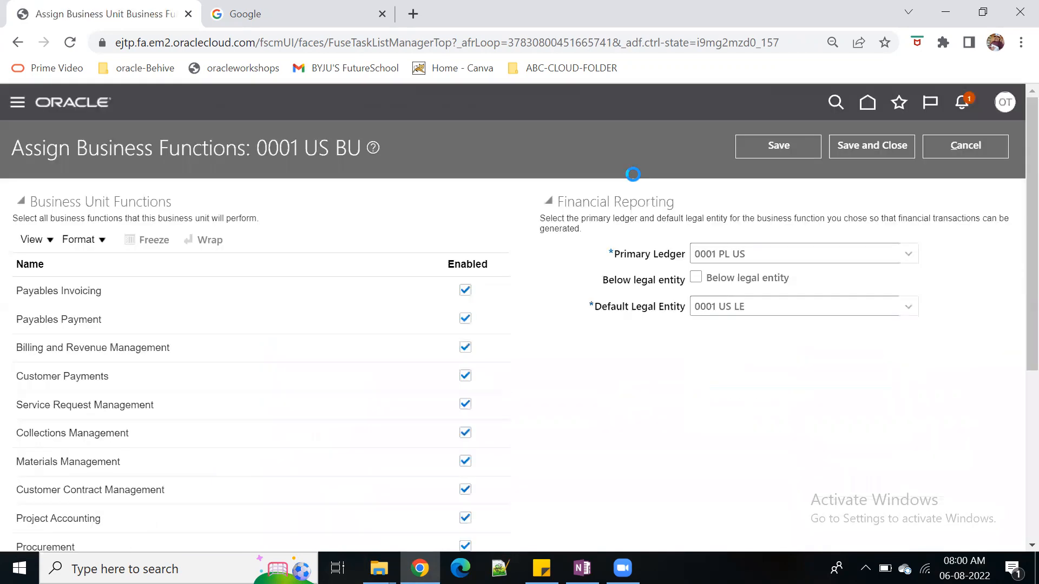
# Review the business functions of 0001 US BU, enable Below legal entity, save the assignment and accept the warning
pyautogui.scroll(-3, 555, 423)
pyautogui.scroll(3, 595, 390)
pyautogui.click(696, 277)
pyautogui.click(774, 147)
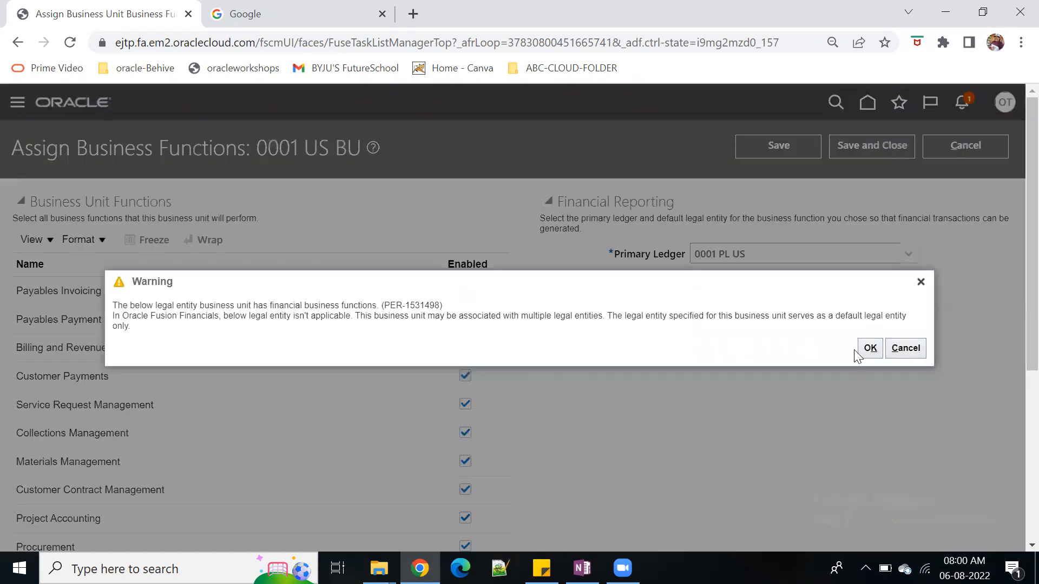
pyautogui.click(869, 348)
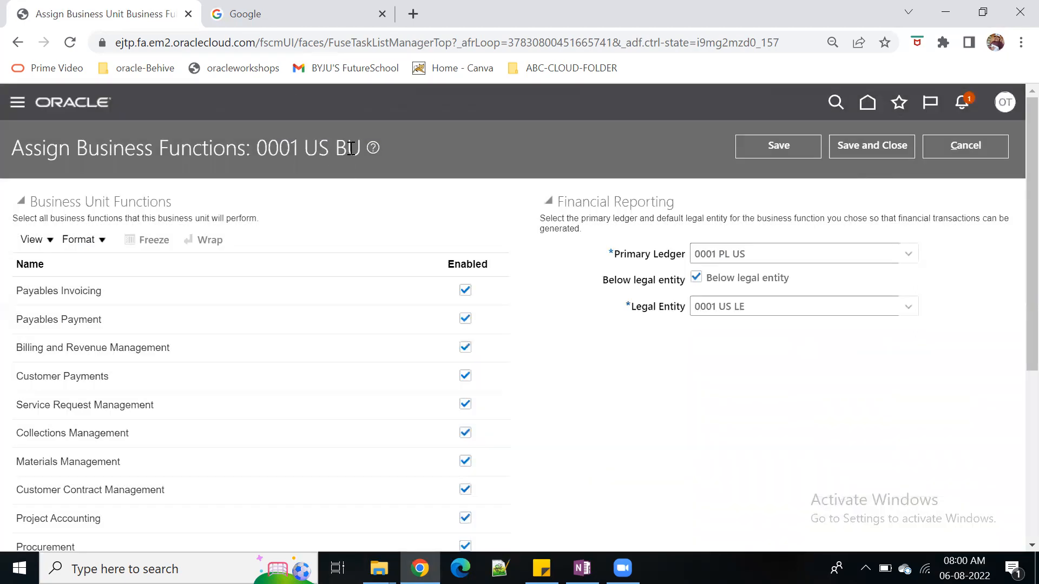
# Copy the business unit name 0001 US BU from the page title and add it in Notepad++ two lines below 9004
pyautogui.moveTo(257, 148); pyautogui.dragTo(357, 150)
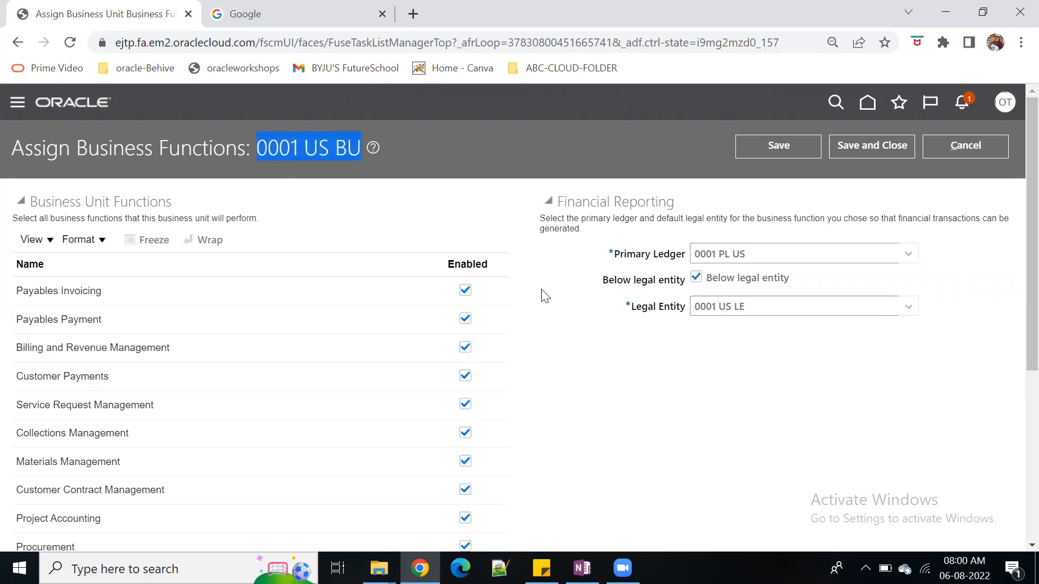
pyautogui.click(582, 568)
pyautogui.click(325, 401)
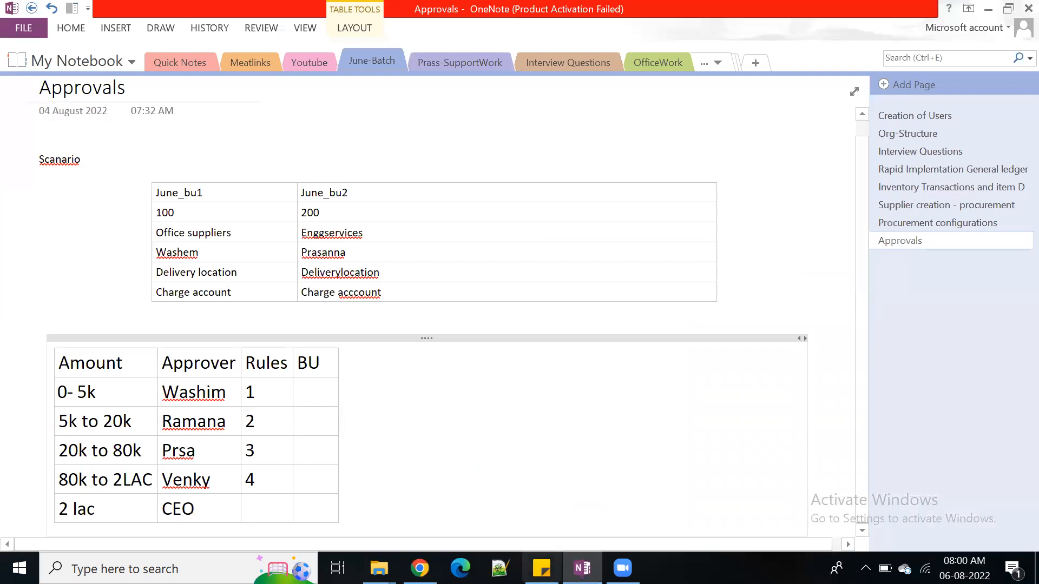
pyautogui.click(420, 568)
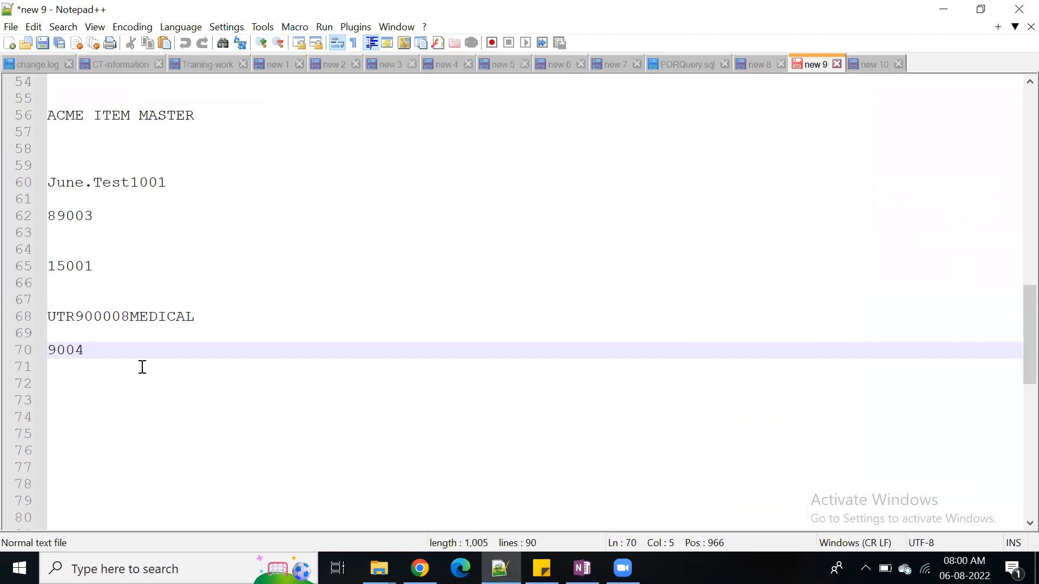
pyautogui.press('Return')
pyautogui.press('Return')
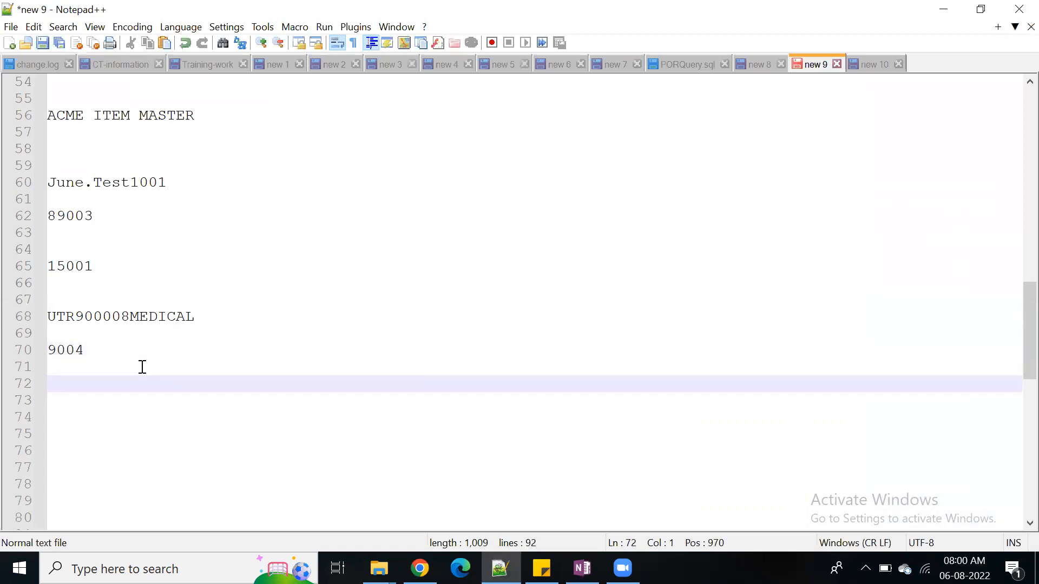
pyautogui.write('0001 US BU')
# Switch to OneNote, paste 0001 US BU into the BU cell of the 0- 5k row without the source link, and widen the BU column
pyautogui.hotkey('alt', 'Tab')
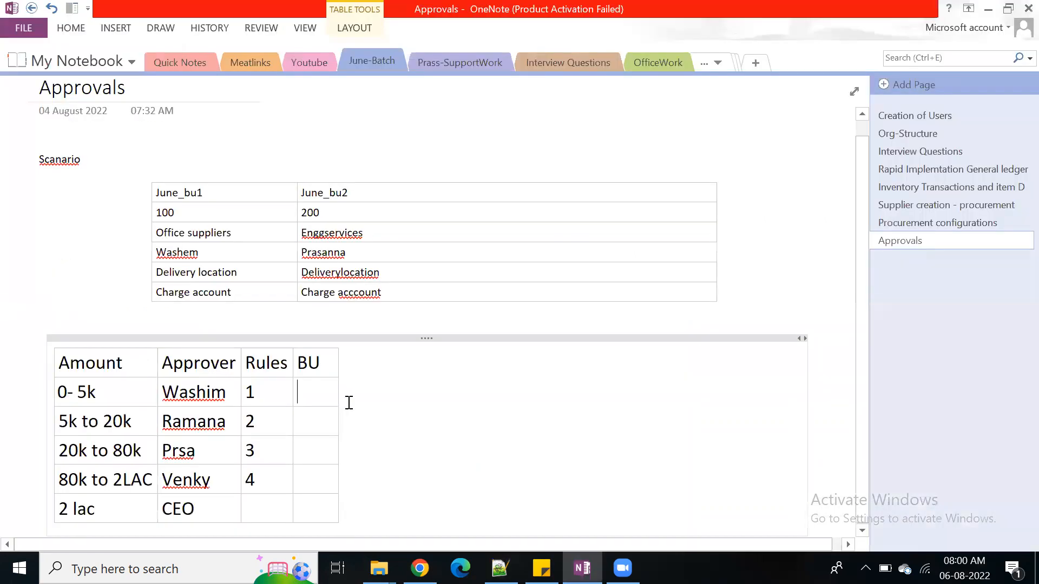
pyautogui.hotkey('ctrl', 'v')
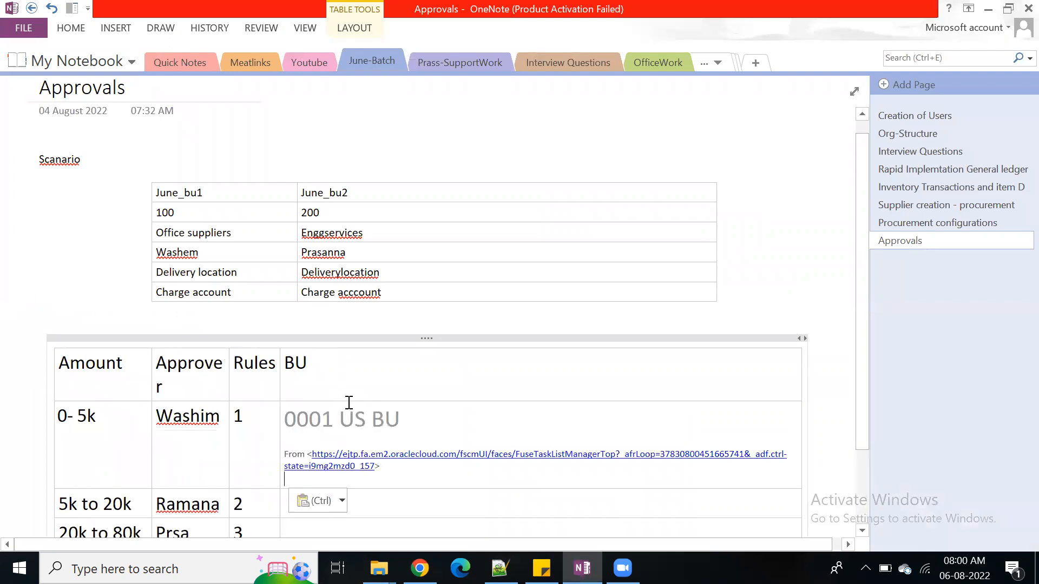
pyautogui.tripleClick(357, 466)
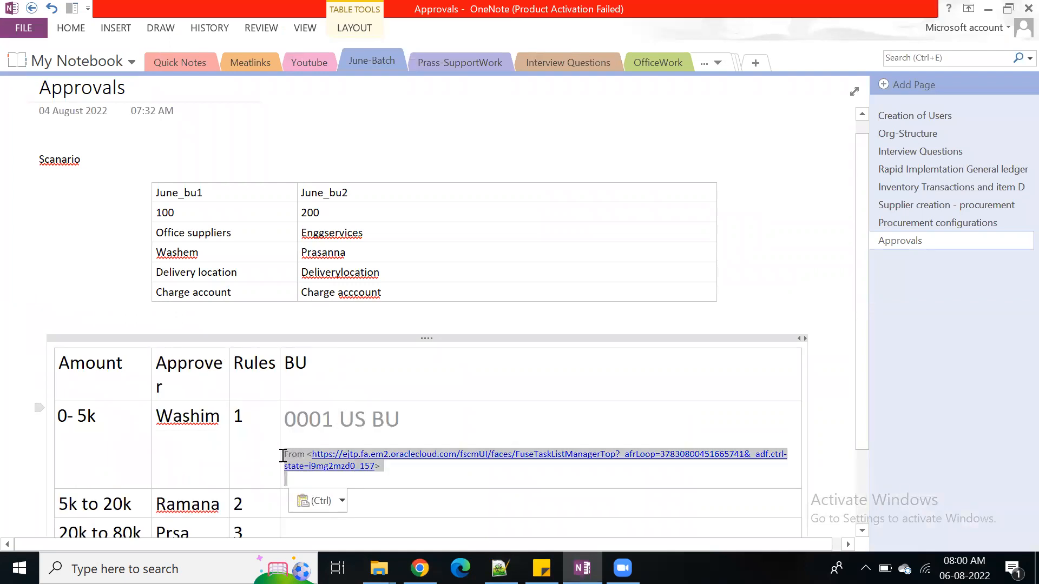
pyautogui.press('Delete')
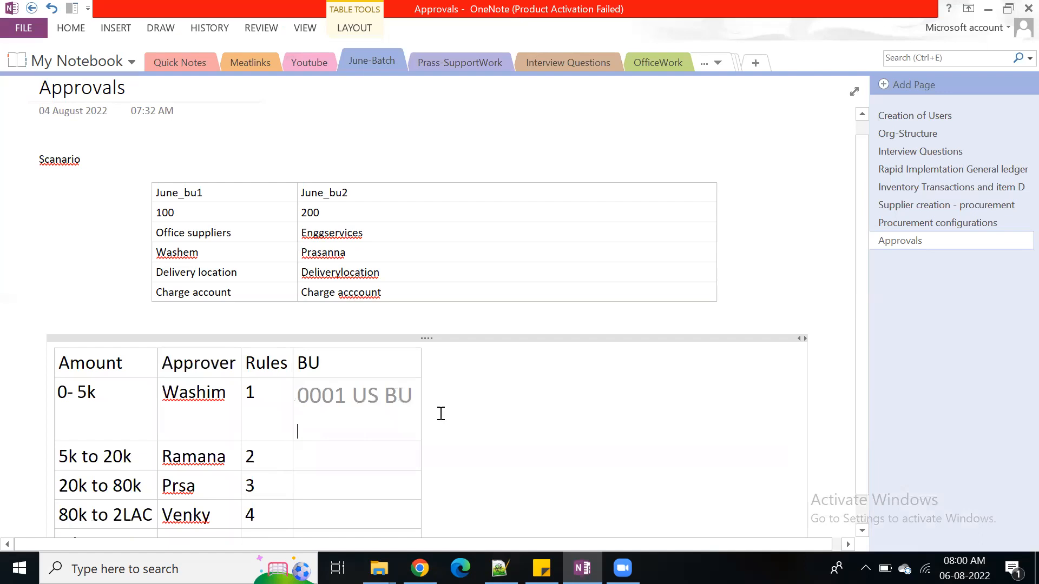
pyautogui.moveTo(431, 411); pyautogui.dragTo(610, 410)
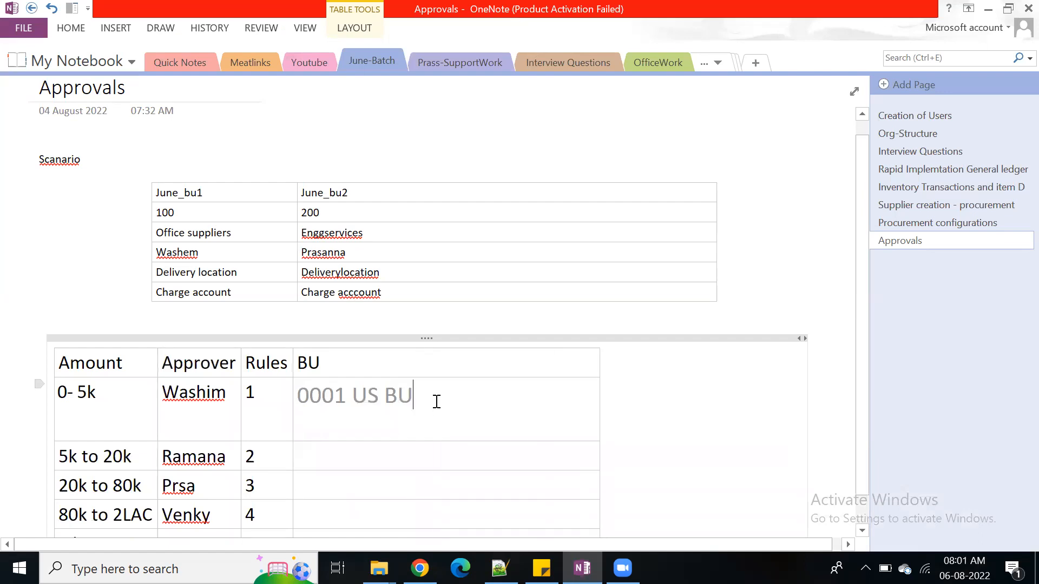
# Switch to Chrome, then save and close the business function assignment of 0001 US BU, accepting the warning
pyautogui.hotkey('alt', 'Tab')
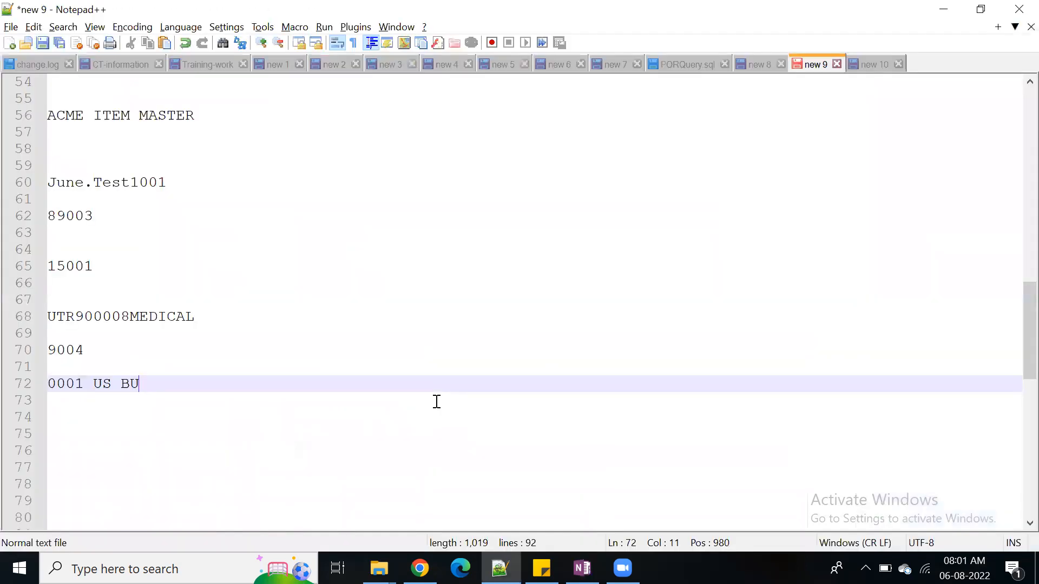
pyautogui.moveTo(420, 568)
pyautogui.click(455, 526)
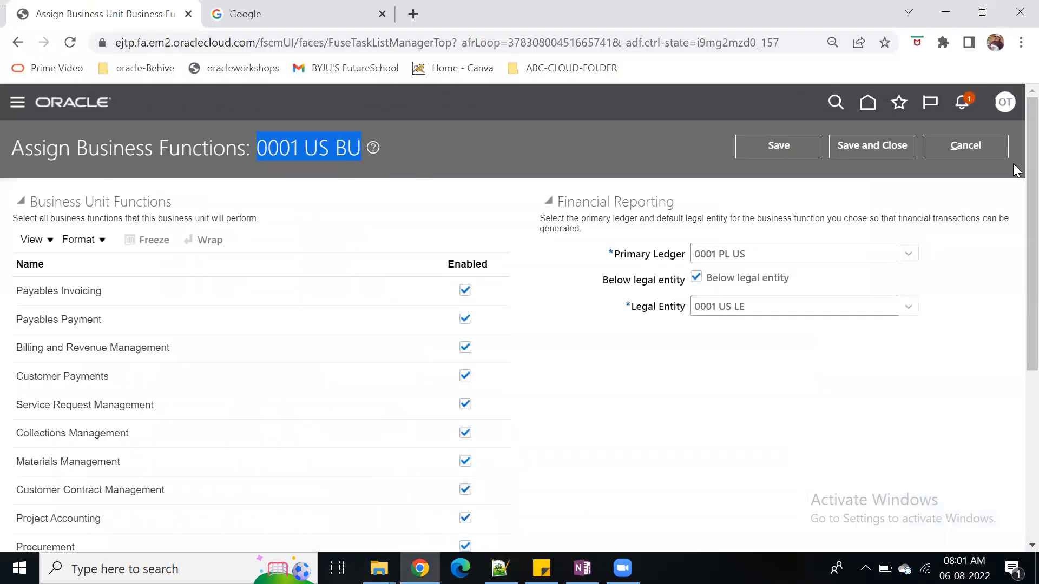
pyautogui.click(889, 140)
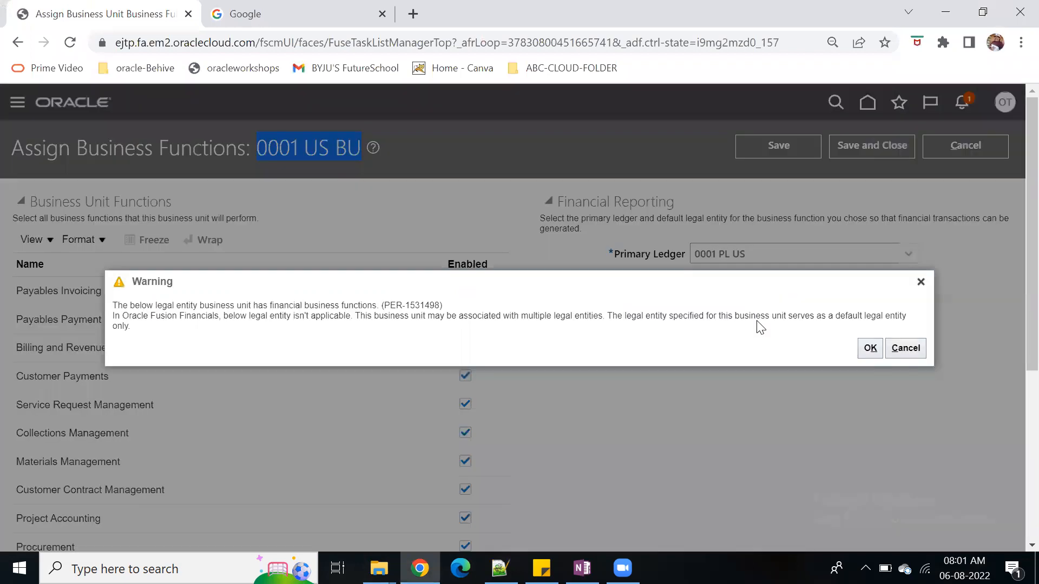
pyautogui.click(869, 351)
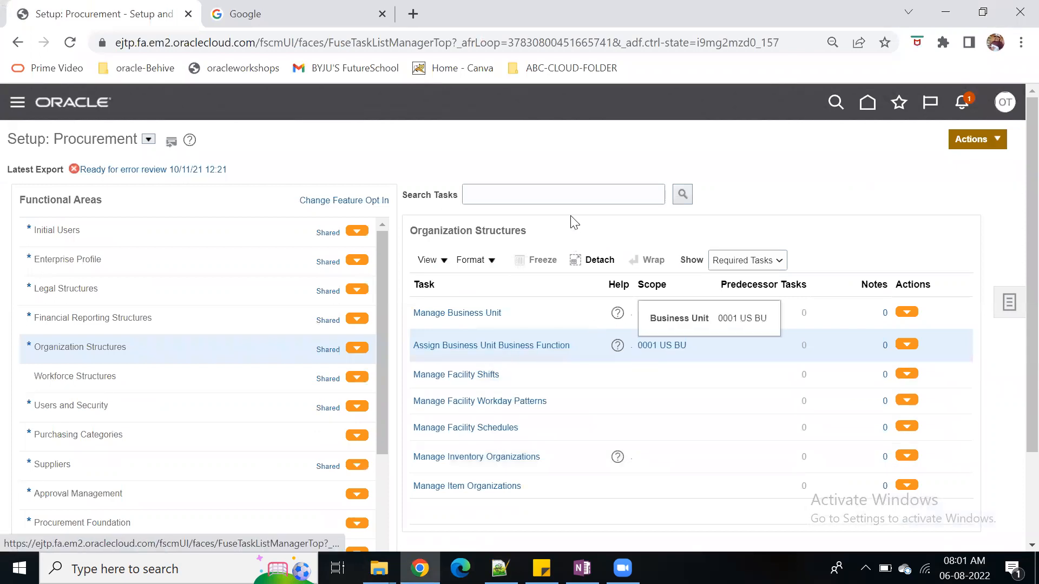
# Open the Configure Requisitioning Business Function task of the Procurement Foundation area for requisitioning BU 0001 US BU
pyautogui.click(533, 195)
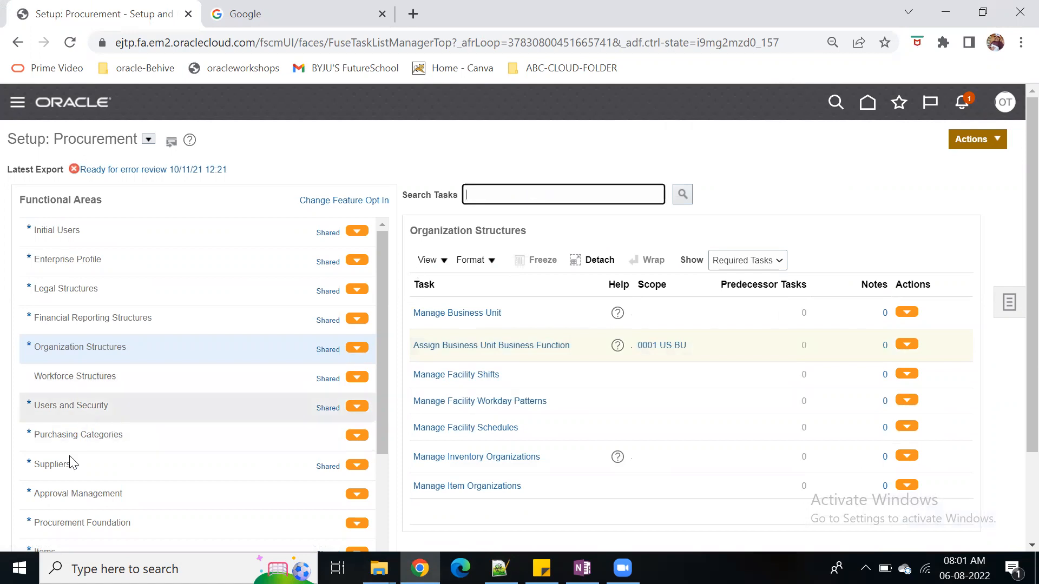
pyautogui.click(135, 522)
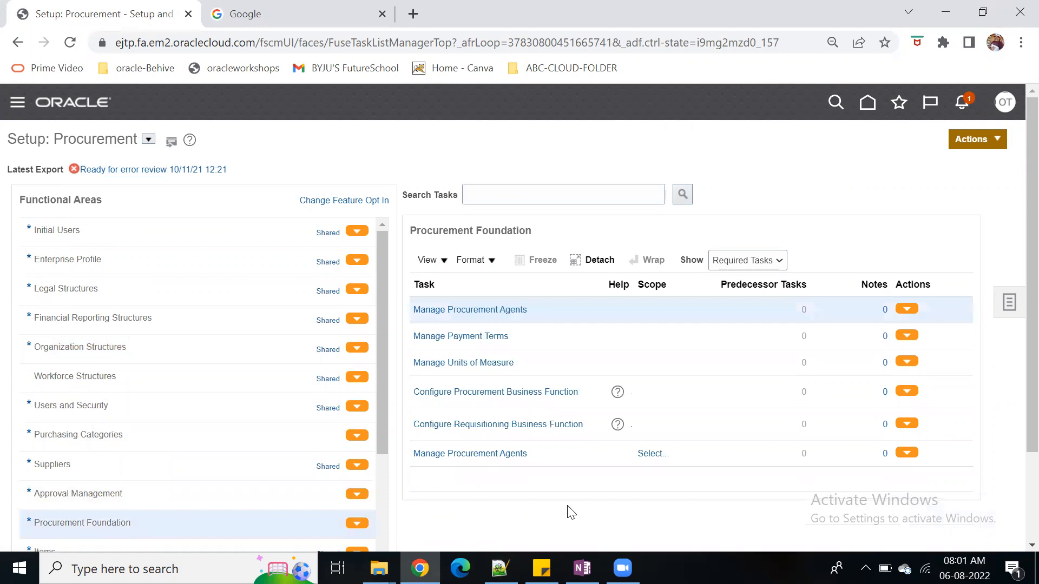
pyautogui.click(533, 424)
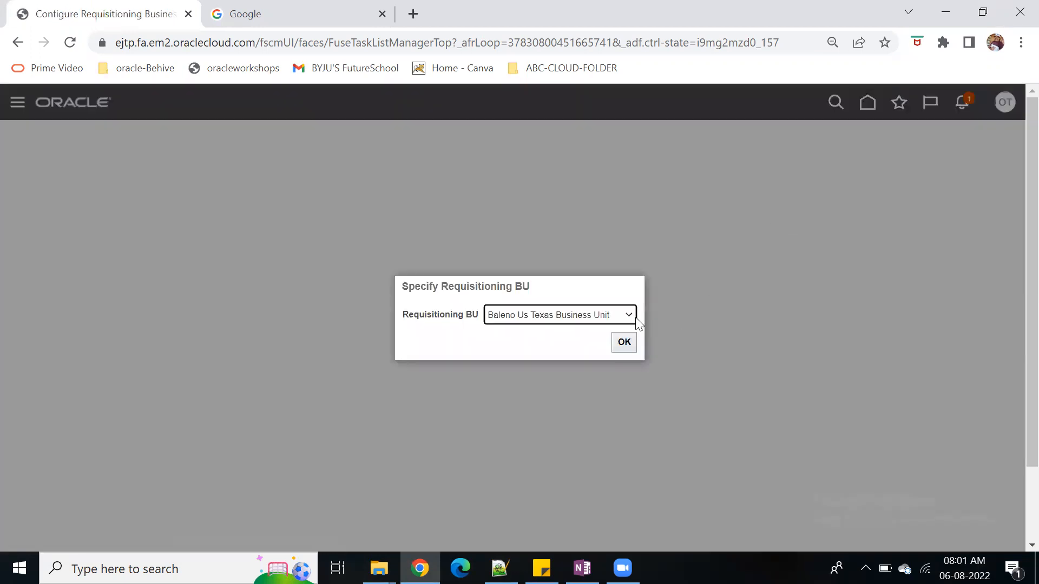
pyautogui.click(627, 316)
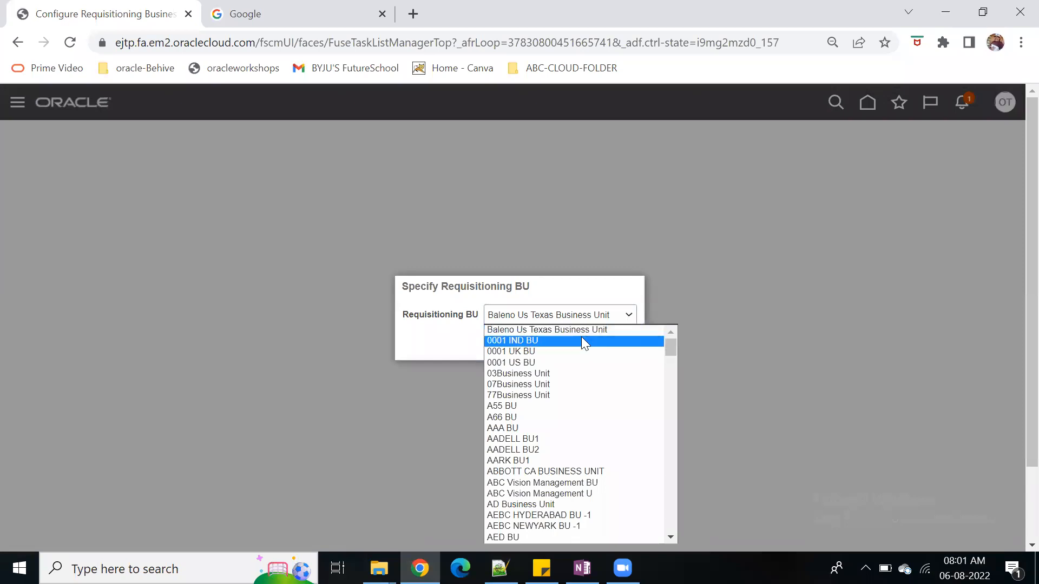
pyautogui.click(548, 362)
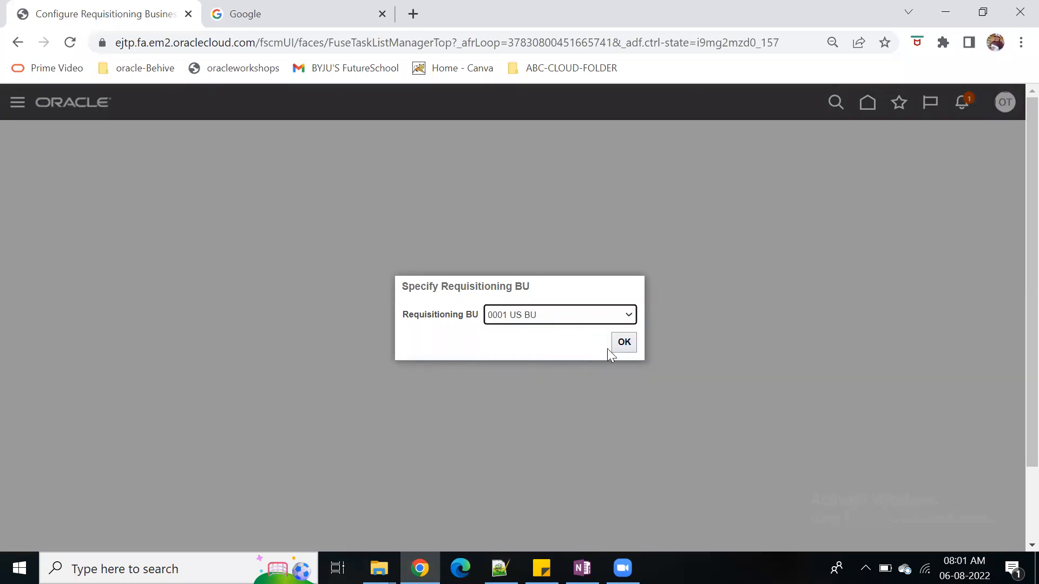
pyautogui.moveTo(582, 568)
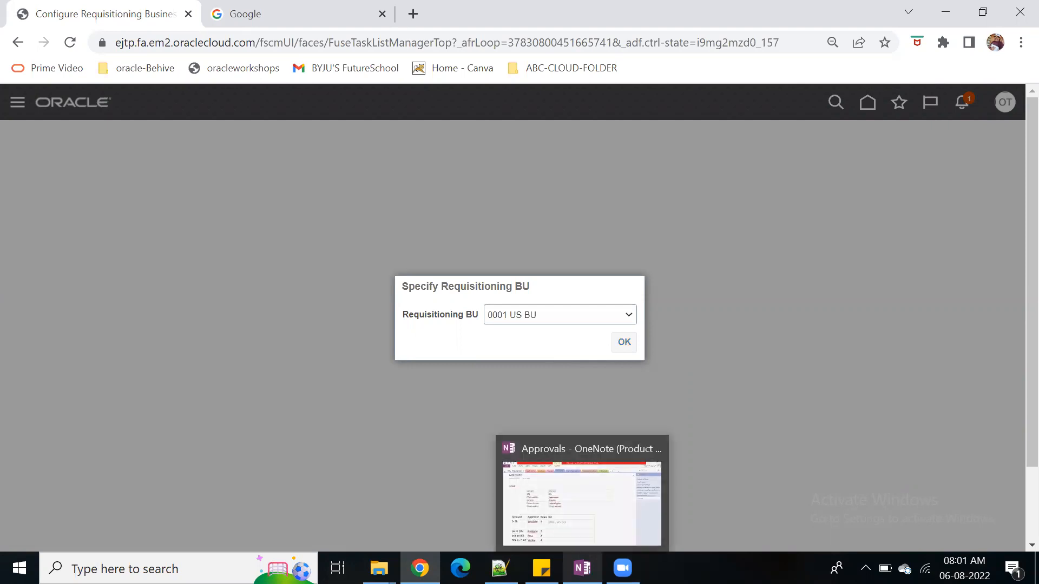
pyautogui.click(595, 509)
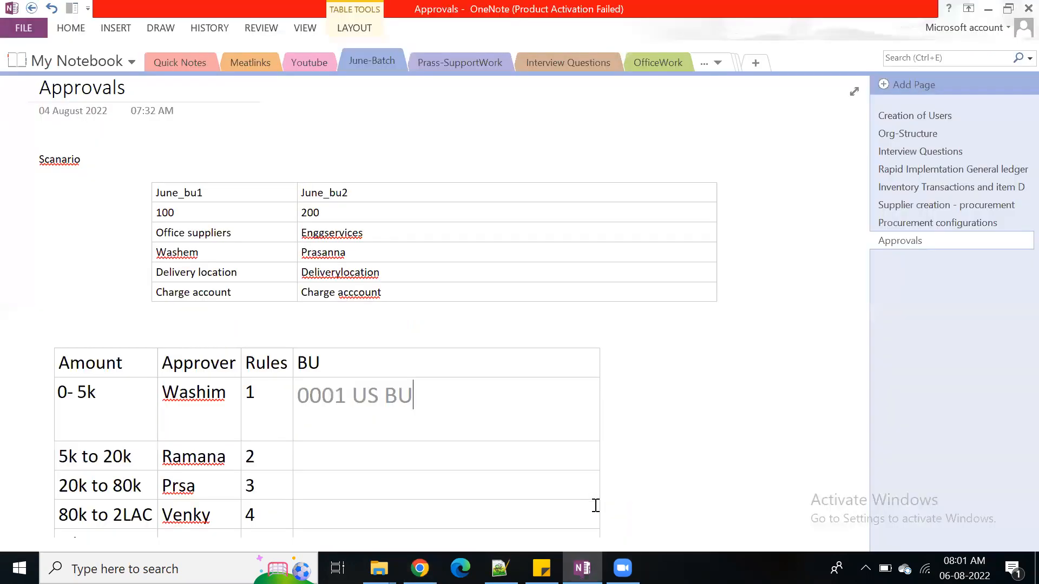
pyautogui.click(987, 9)
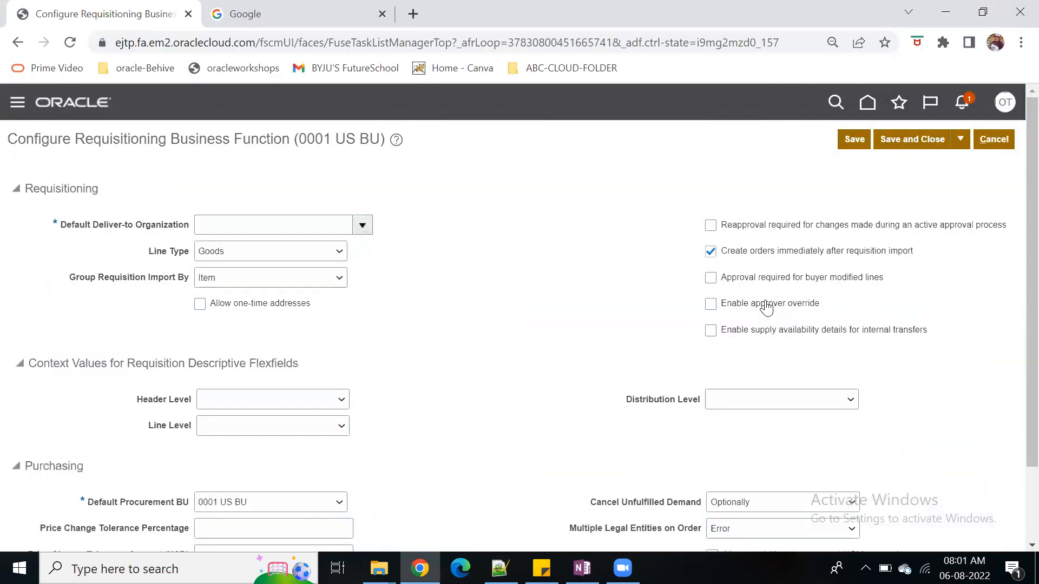
# Check the Default Deliver-to Organization choices for 0001 US BU and leave the requisitioning configuration without saving
pyautogui.click(362, 225)
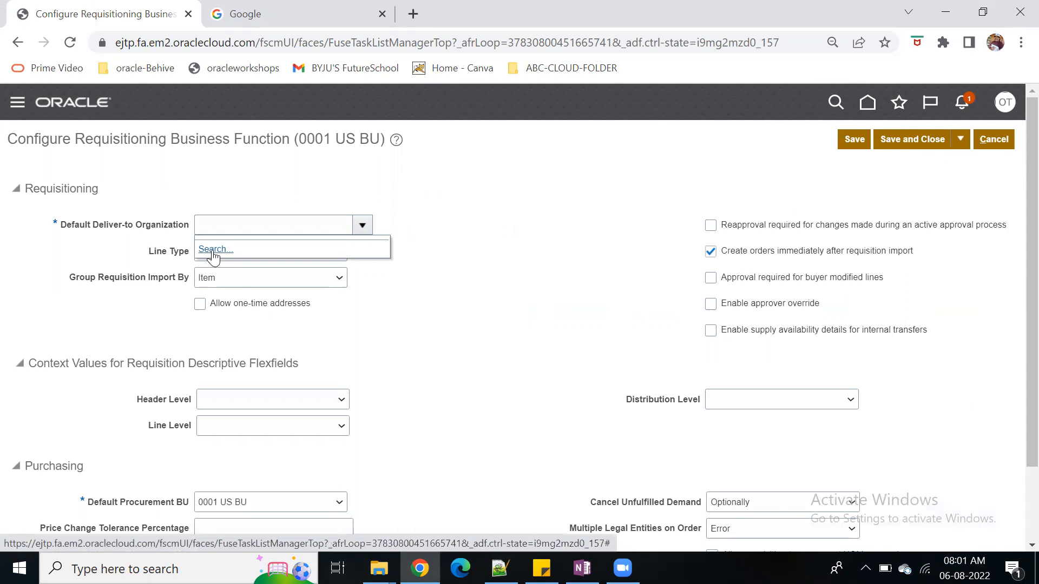
pyautogui.click(560, 247)
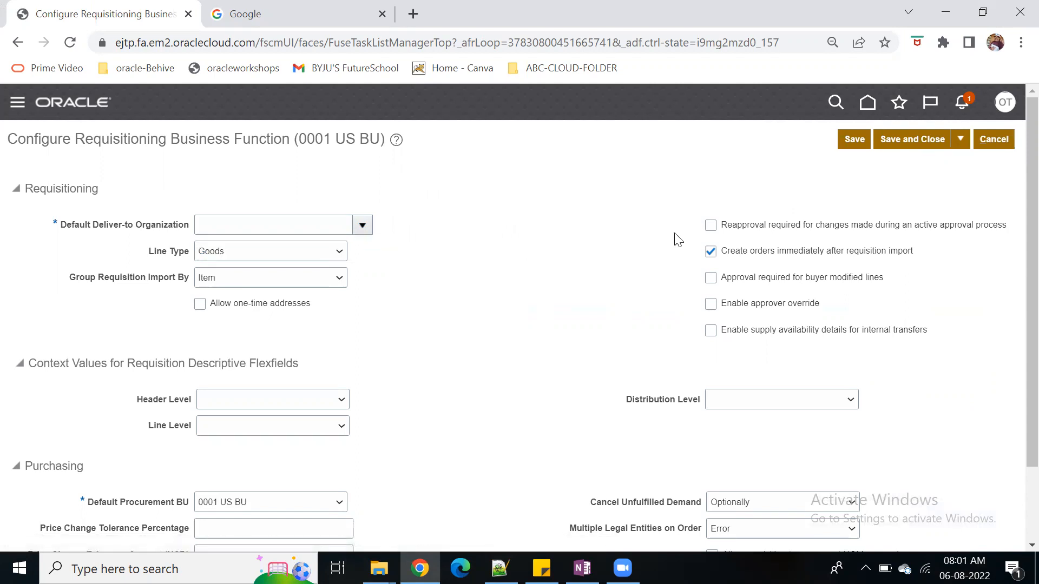
pyautogui.click(994, 139)
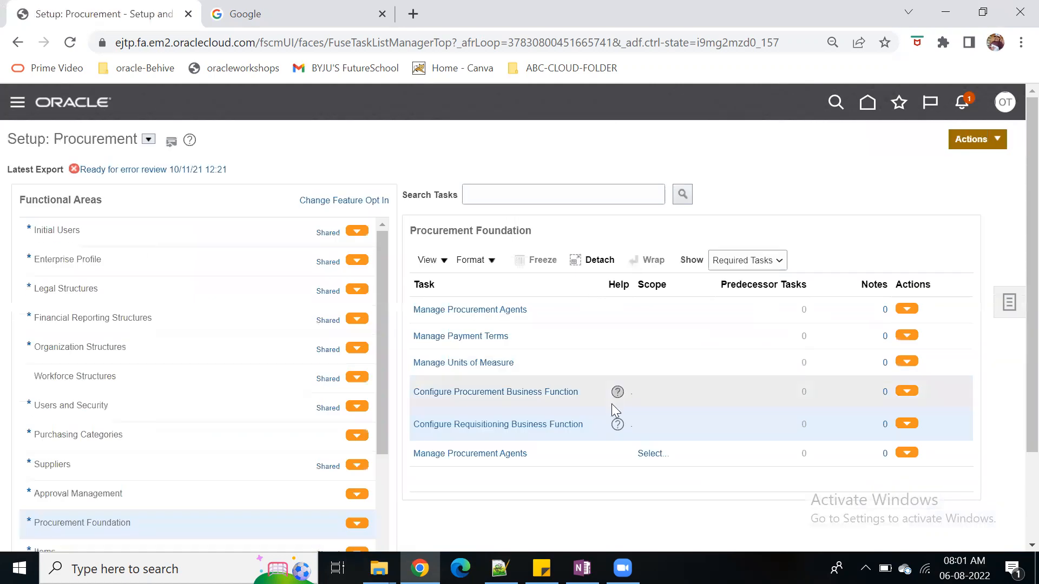
# Open the Configure Requisitioning Business Function task for requisitioning BU Vision Operations
pyautogui.click(568, 426)
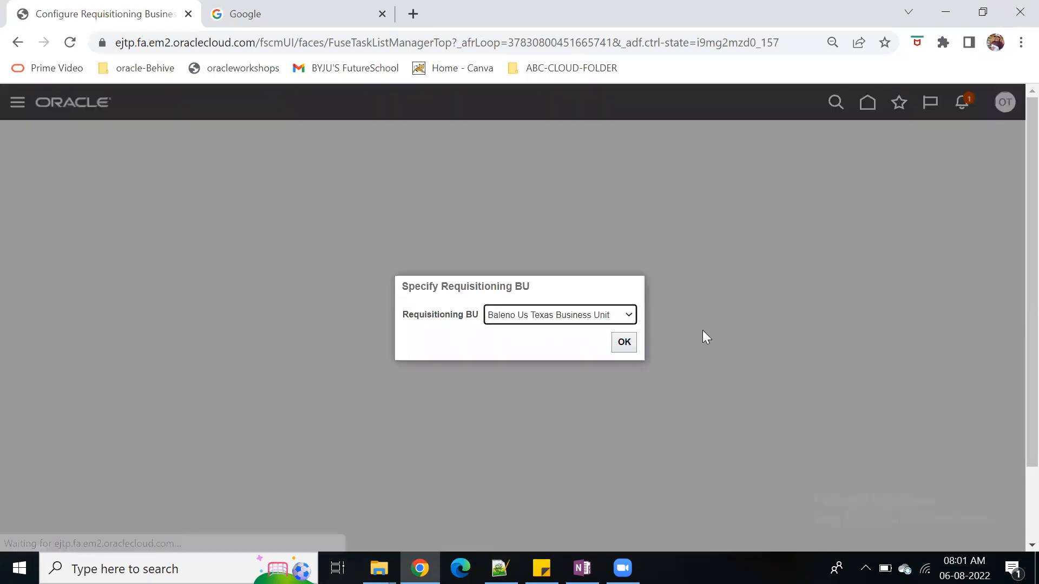
pyautogui.click(629, 314)
pyautogui.press('End')
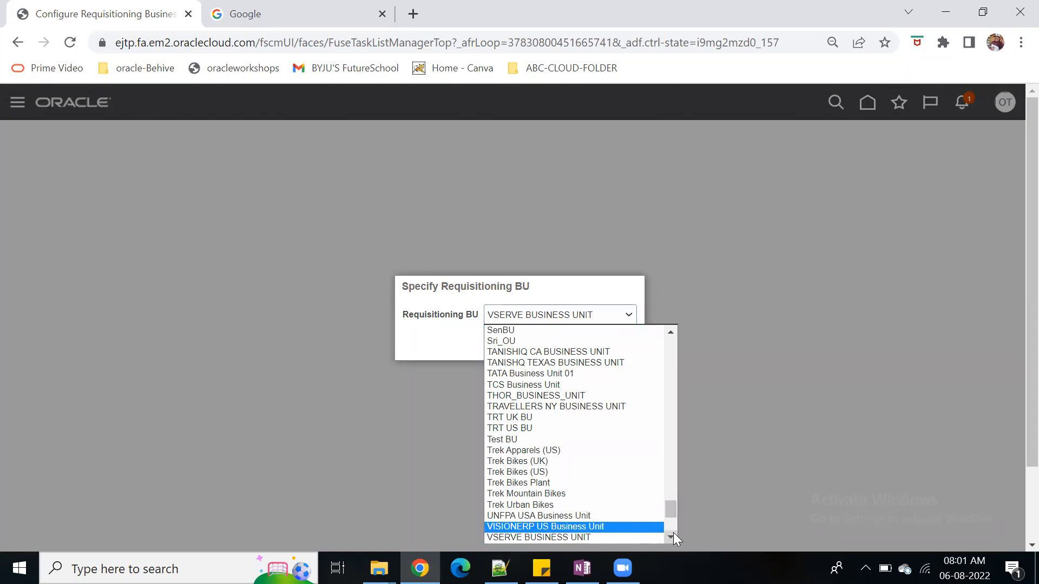
pyautogui.scroll(-1, 671, 534)
pyautogui.scroll(-1, 649, 520)
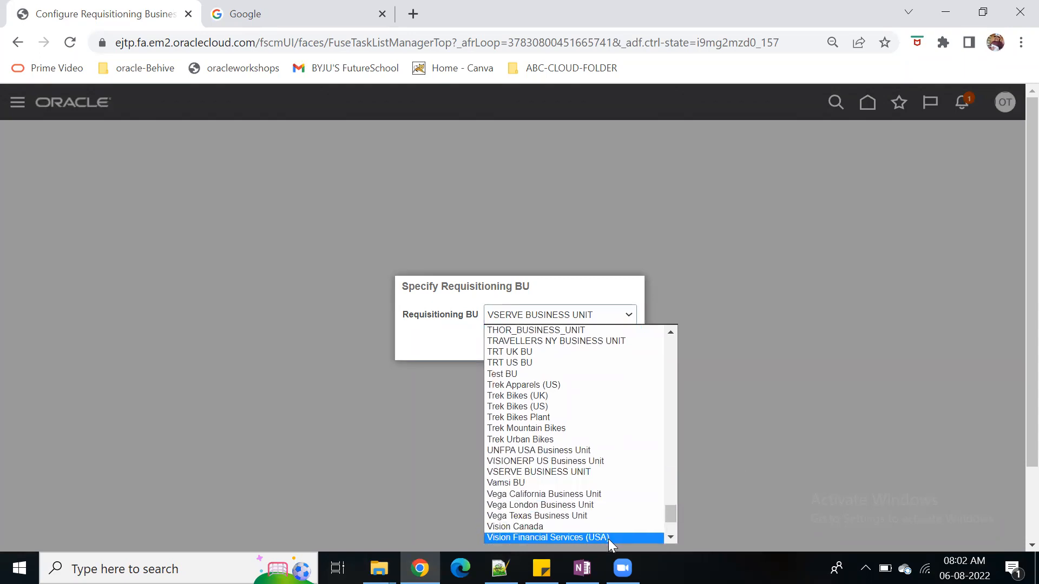
pyautogui.scroll(-2, 667, 537)
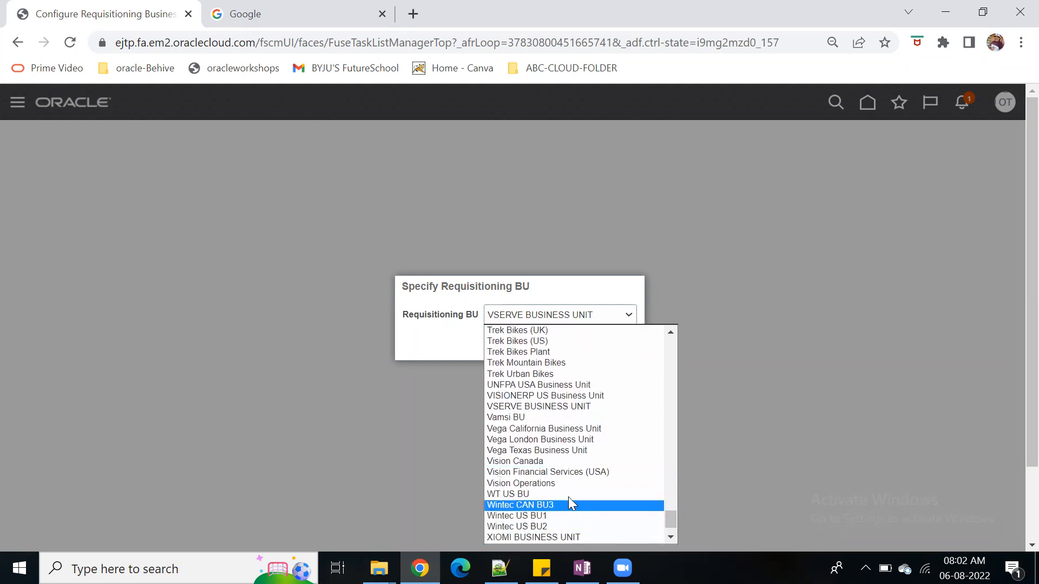
pyautogui.click(569, 487)
pyautogui.click(622, 341)
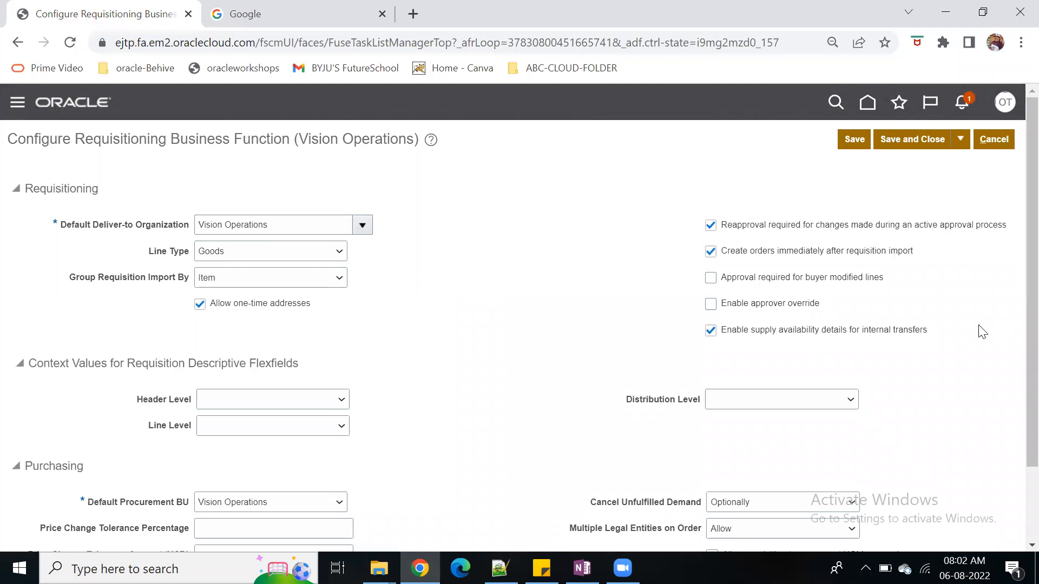
# Switch to OneNote and replace 0001 US BU in the BU cell of the 0- 5k row with Vision operations
pyautogui.moveTo(582, 568)
pyautogui.click(528, 460)
pyautogui.moveTo(301, 397); pyautogui.dragTo(452, 406)
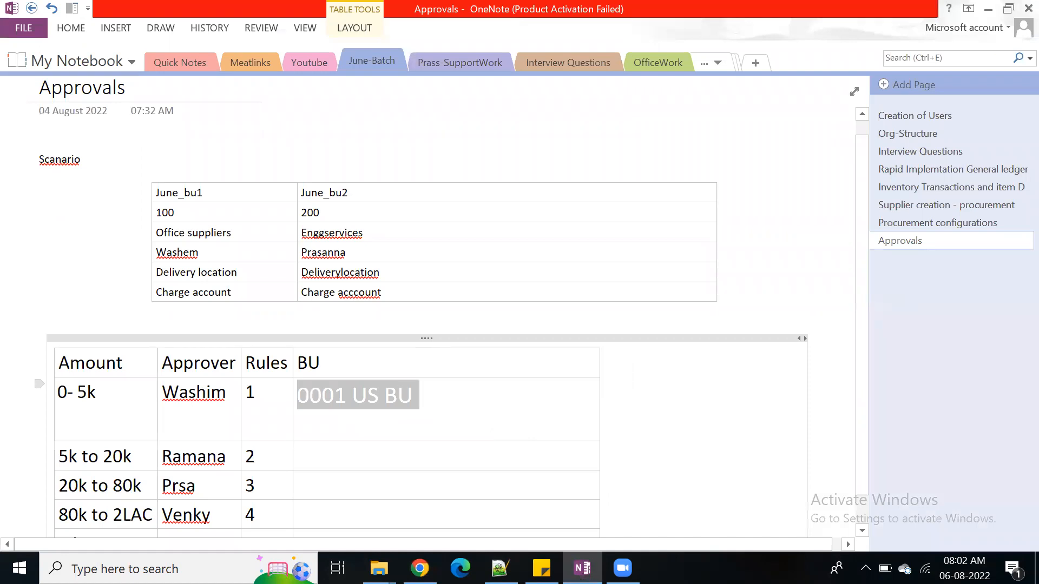
pyautogui.write('Vision op')
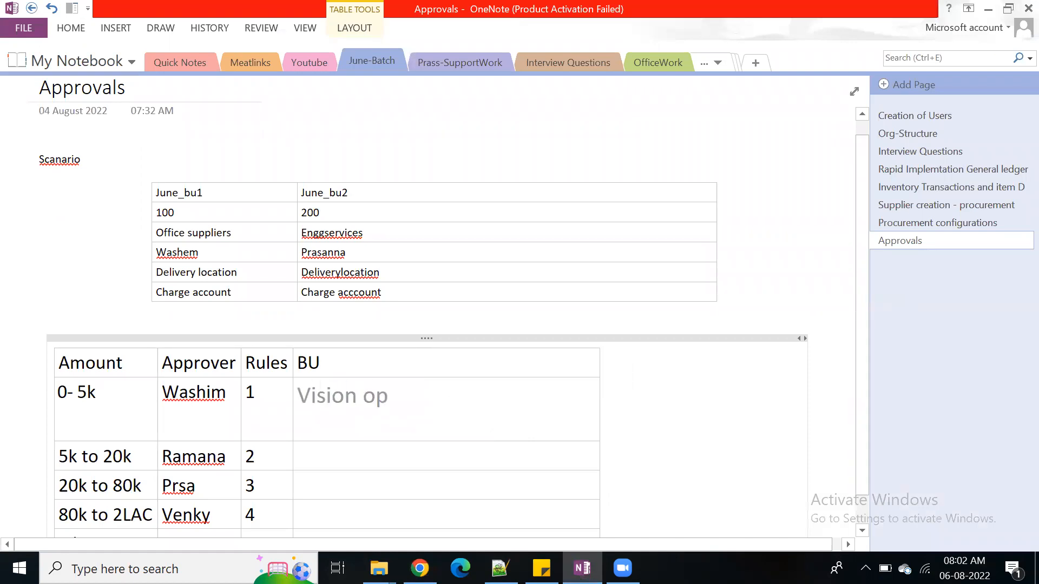
pyautogui.write('erations')
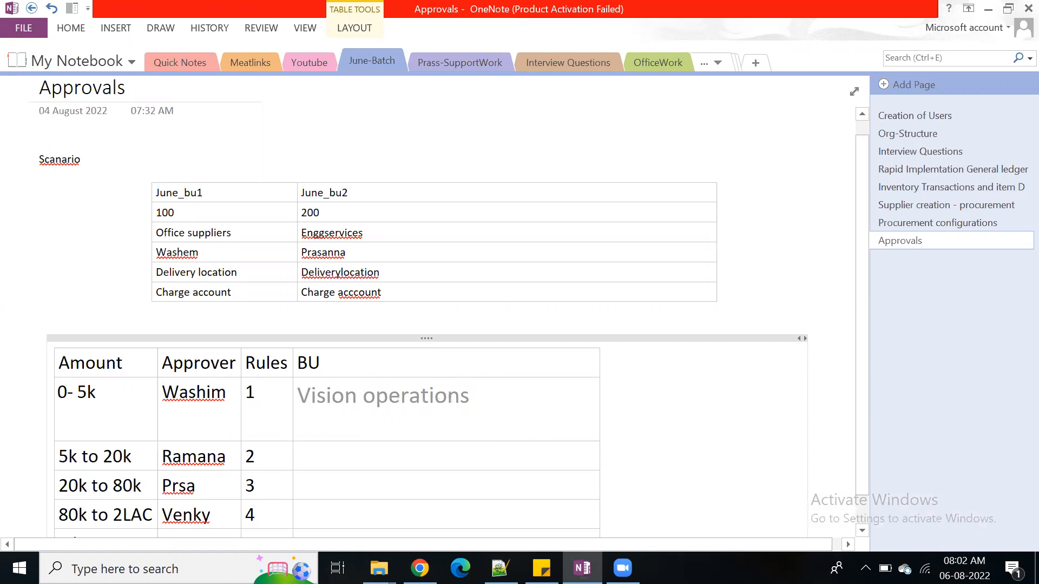
# Switch to Chrome, save and close the Vision Operations requisitioning configuration, and acknowledge the confirmation
pyautogui.hotkey('alt', 'Tab')
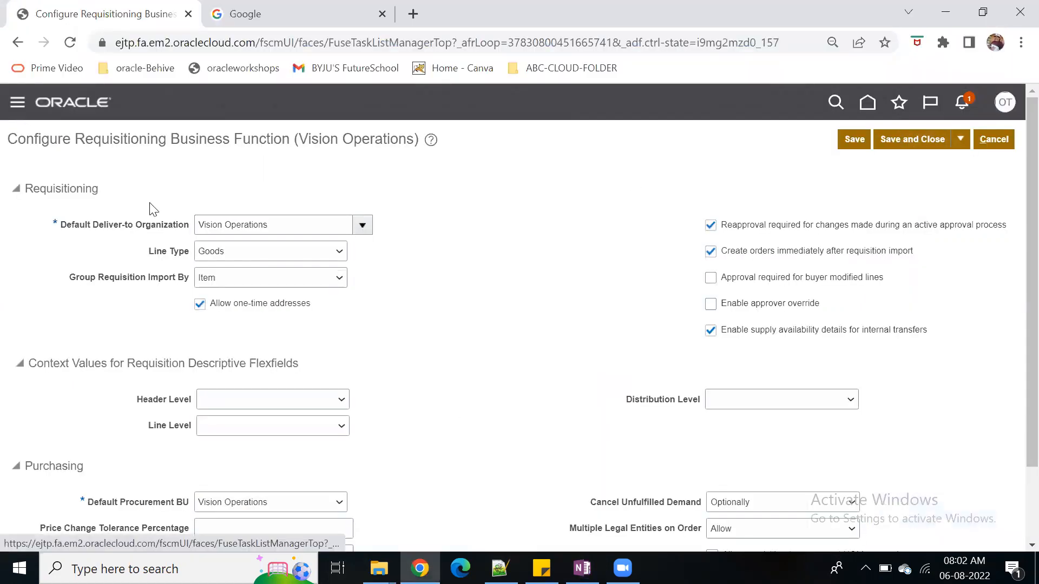
pyautogui.click(904, 139)
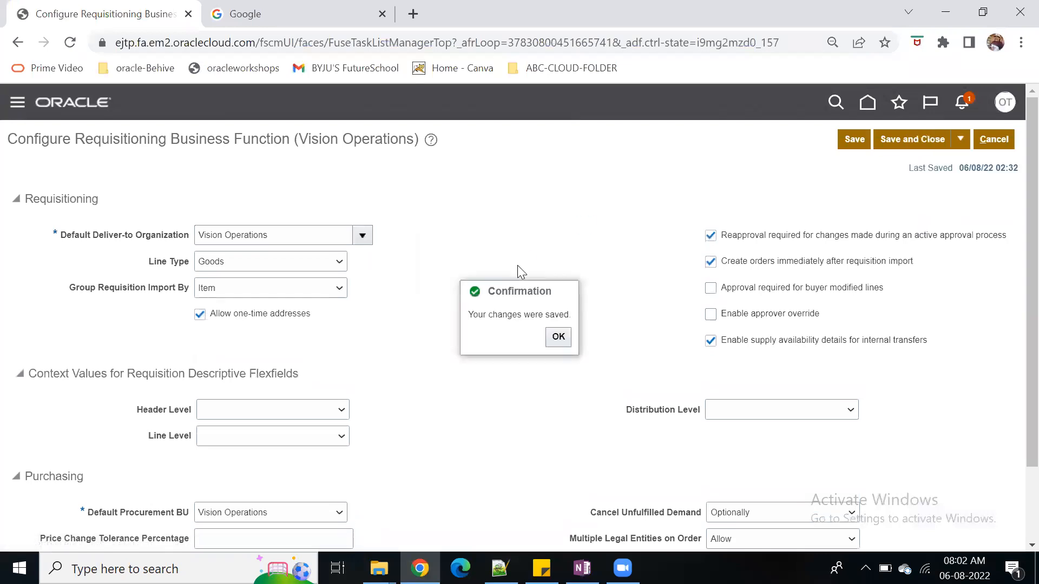
pyautogui.click(559, 337)
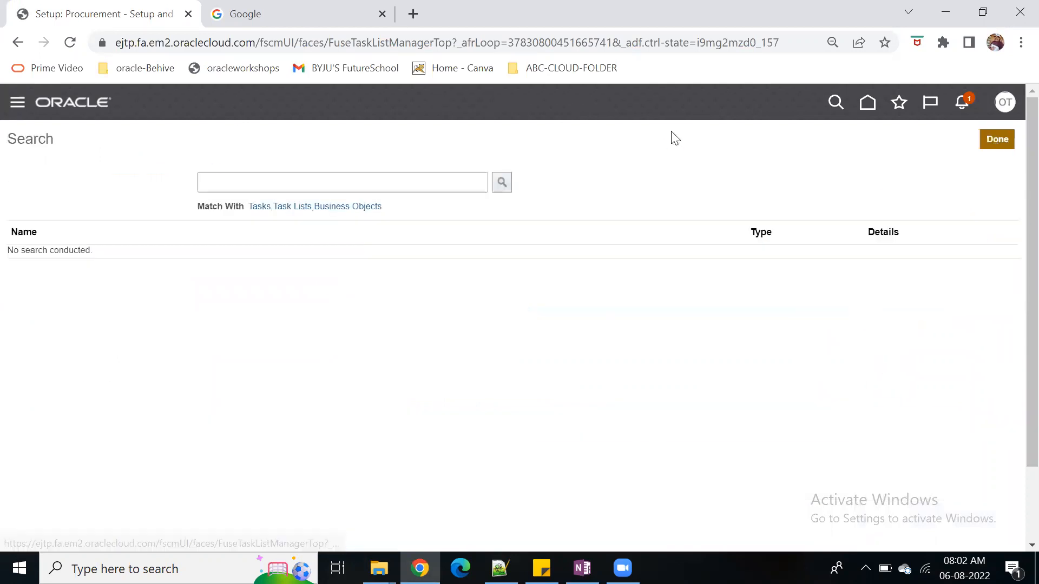
# Search the setup tasks for Manage data access and open Manage Data Access for Users
pyautogui.click(311, 182)
pyautogui.write('Ma')
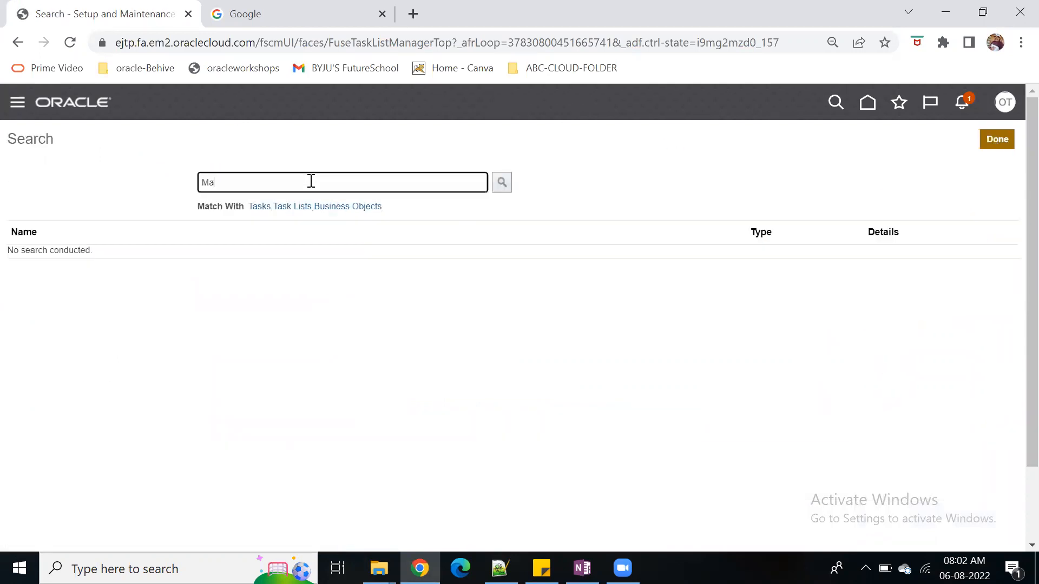
pyautogui.write('nage data access')
pyautogui.press('Return')
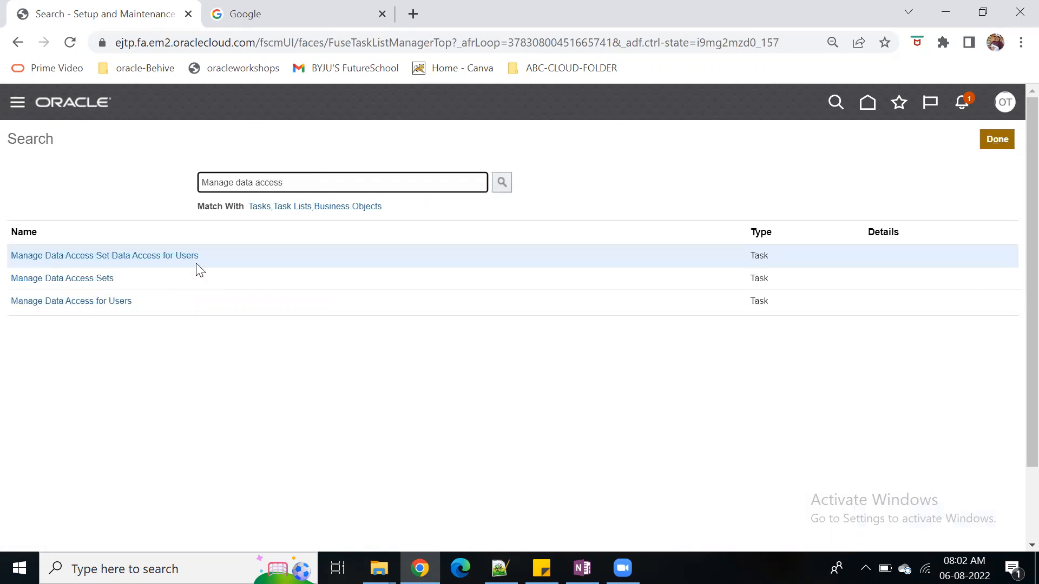
pyautogui.click(75, 304)
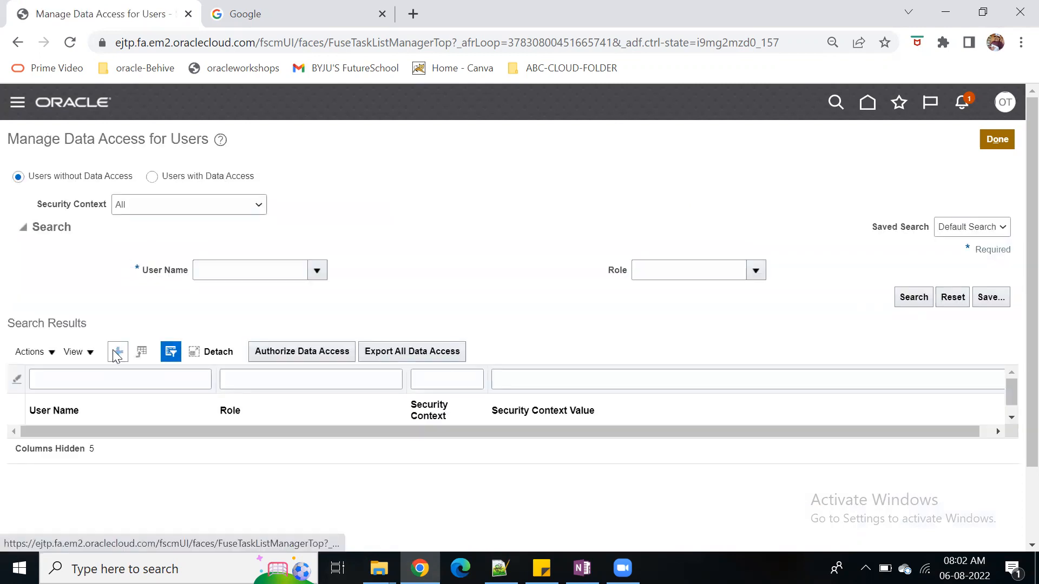
pyautogui.click(116, 351)
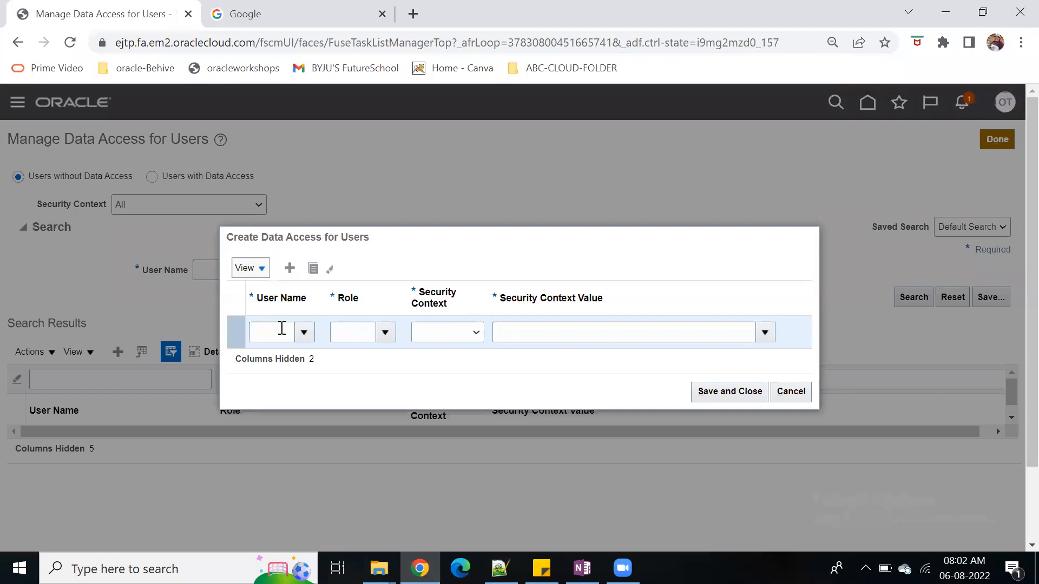
pyautogui.click(281, 330)
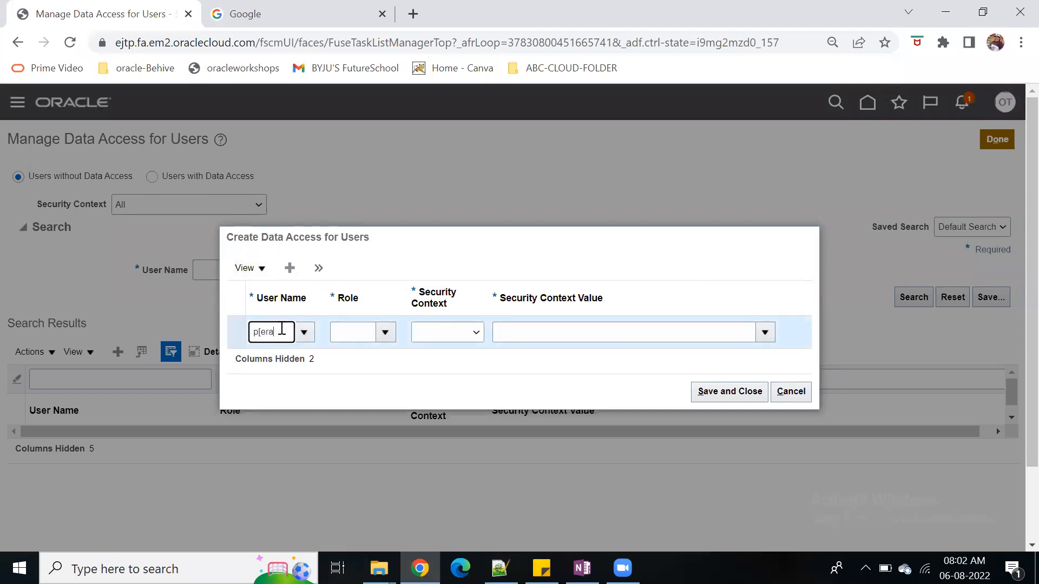
pyautogui.press('BackSpace')
pyautogui.press('BackSpace')
pyautogui.press('BackSpace')
pyautogui.write('opera')
pyautogui.click(306, 136)
pyautogui.click(350, 332)
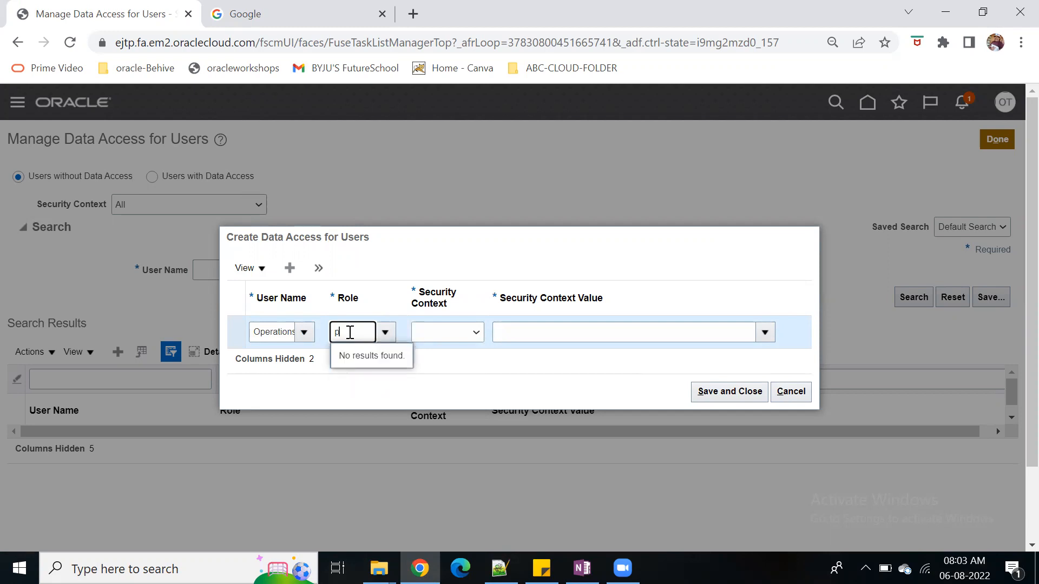
pyautogui.press('BackSpace')
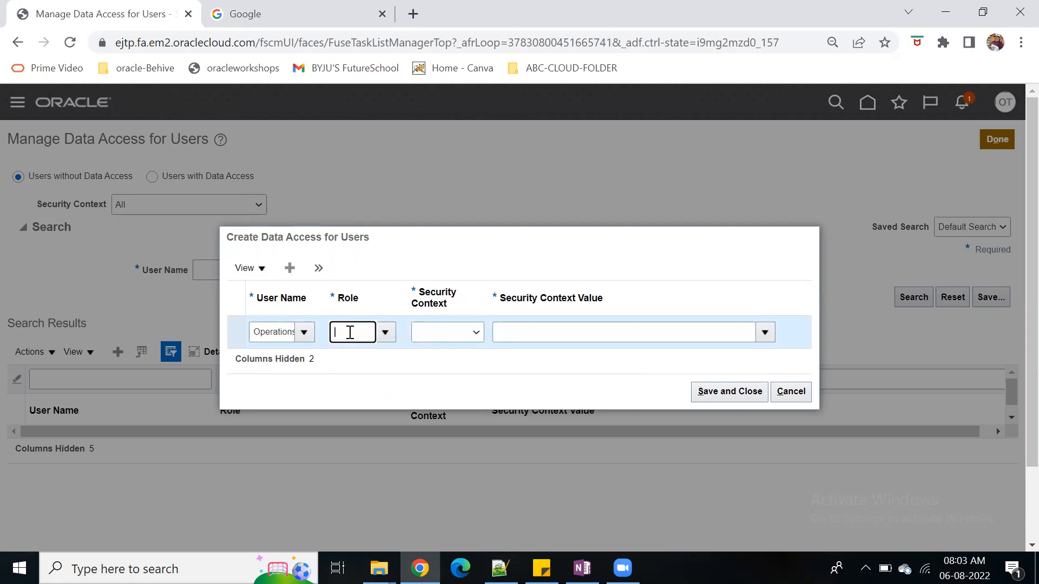
pyautogui.click(791, 391)
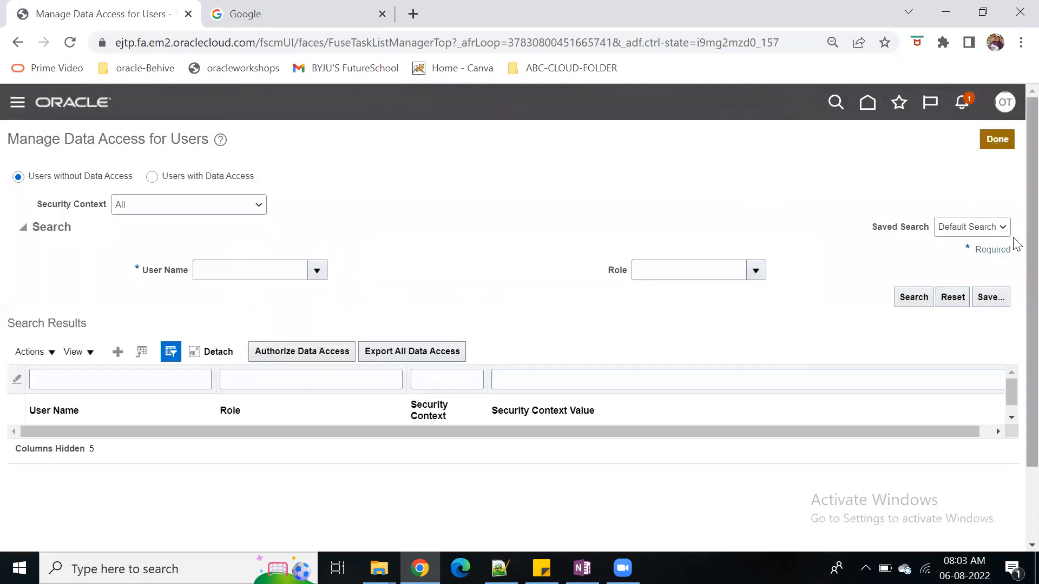
# Leave the data access setup, return to the home page and open the Security Console from the Tools apps
pyautogui.click(1005, 102)
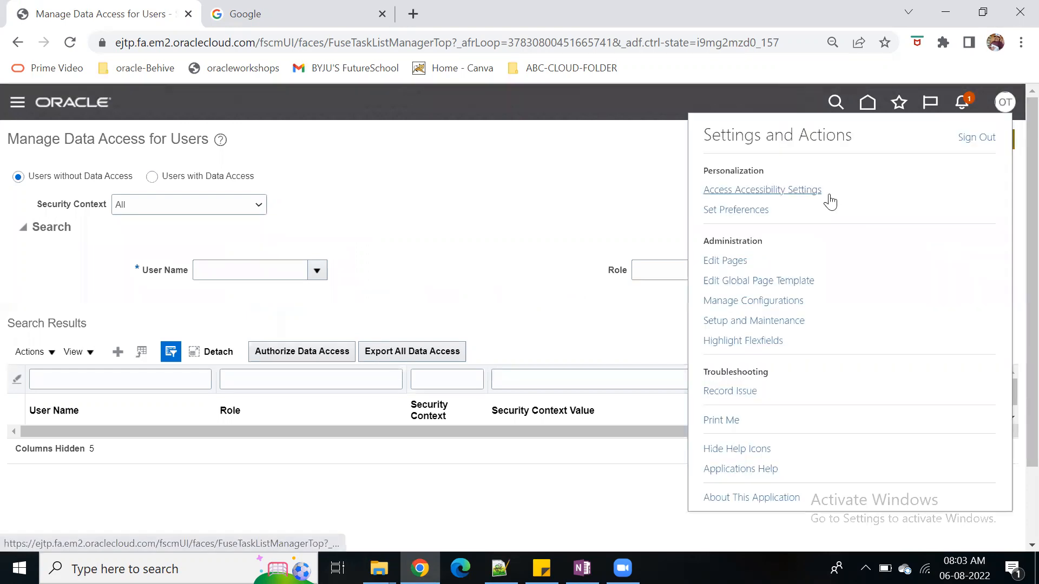
pyautogui.click(779, 321)
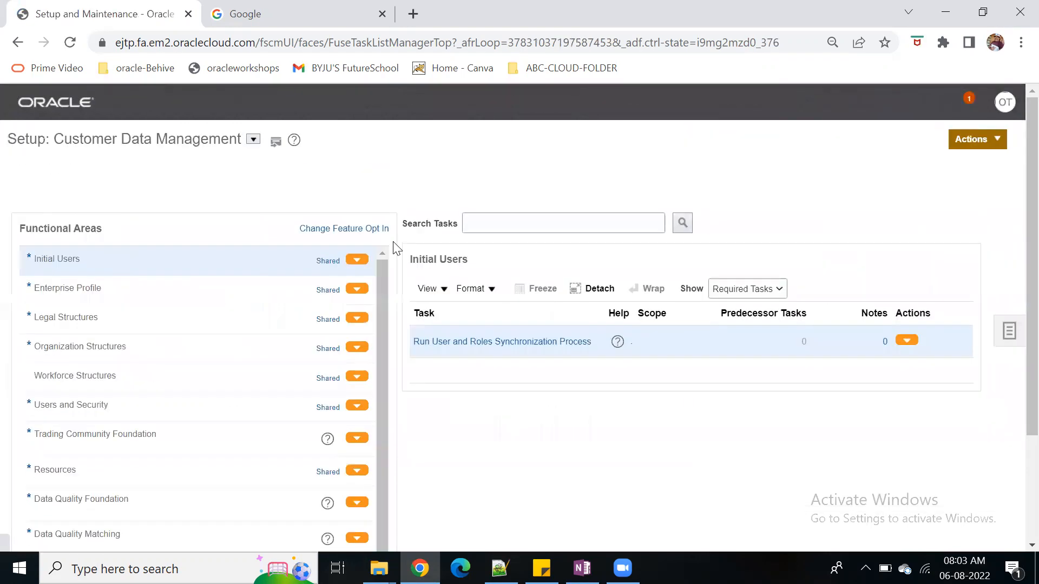
pyautogui.click(866, 105)
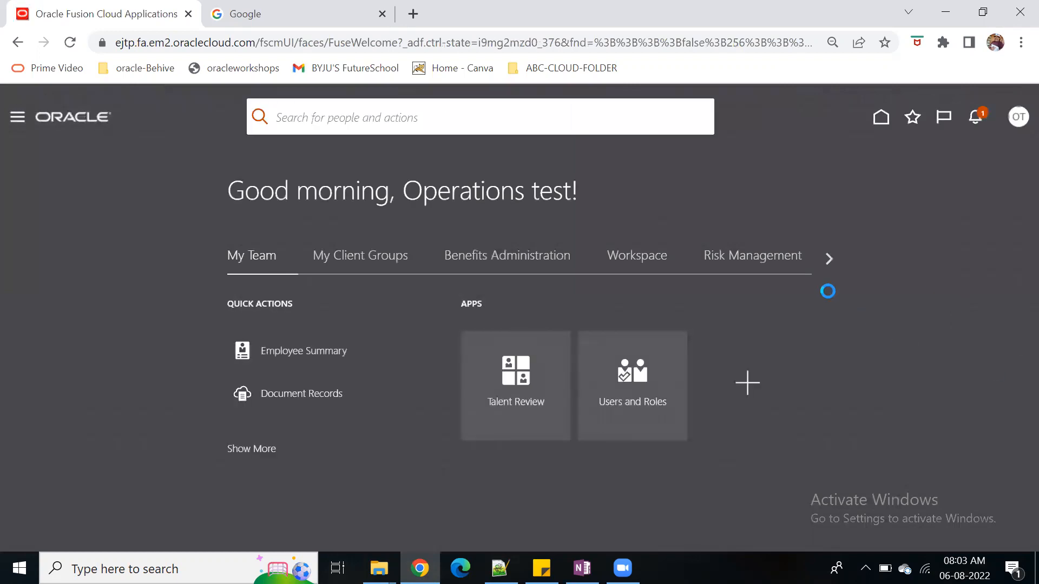
pyautogui.click(822, 261)
pyautogui.click(821, 261)
pyautogui.click(822, 261)
pyautogui.click(821, 260)
pyautogui.click(821, 260)
pyautogui.click(821, 261)
pyautogui.click(822, 260)
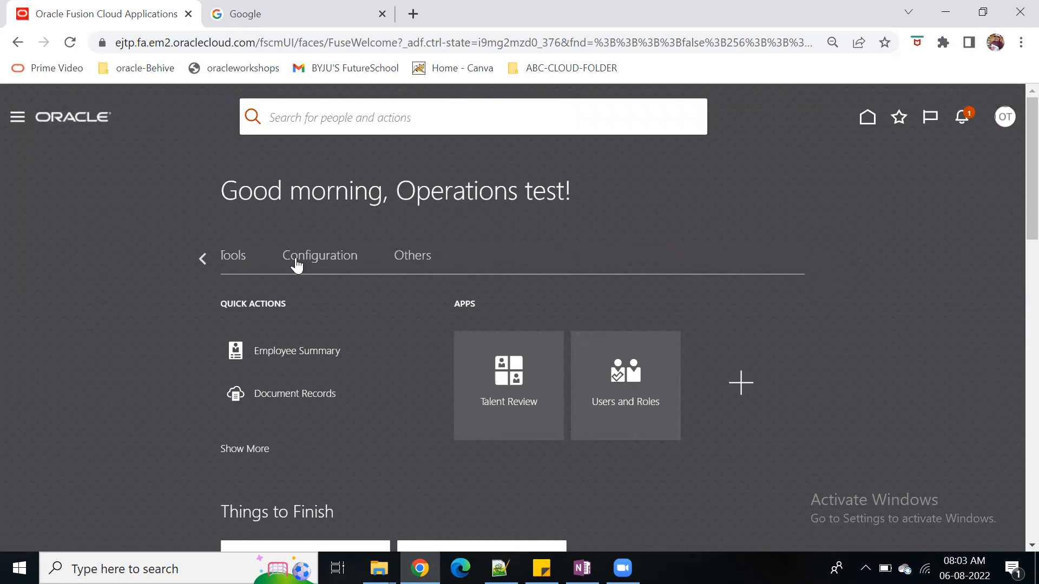
pyautogui.scroll(-4, 519, 417)
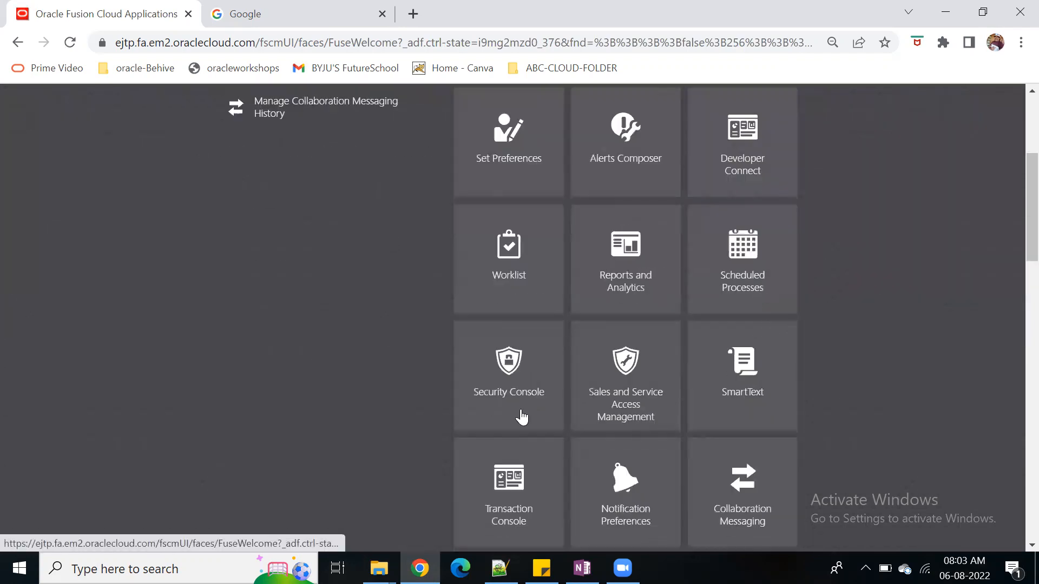
pyautogui.click(511, 382)
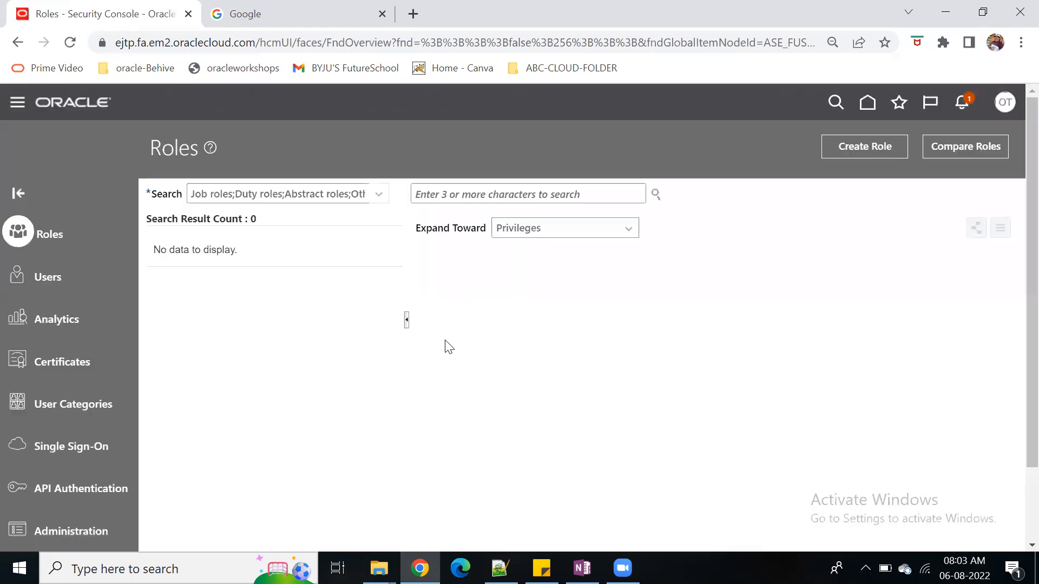
# Search the Security Console's user accounts for operations and open the Operations.test account for editing
pyautogui.click(40, 276)
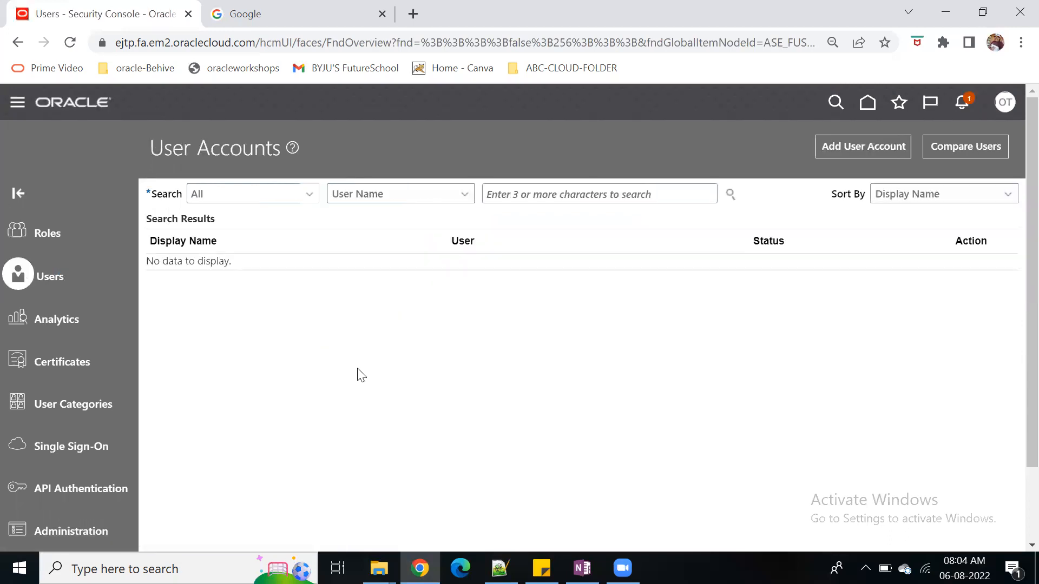
pyautogui.click(543, 192)
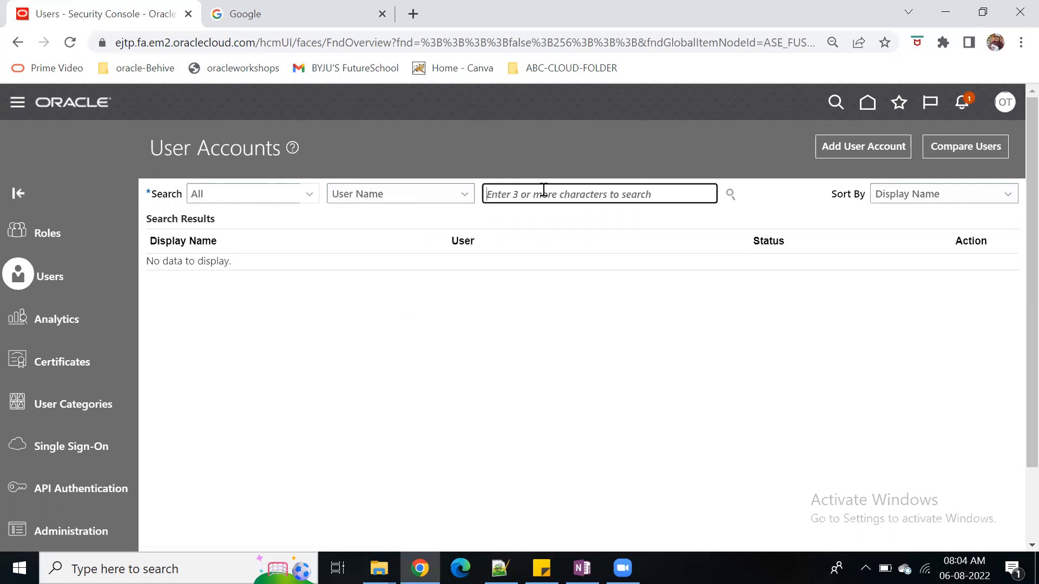
pyautogui.write('operationa')
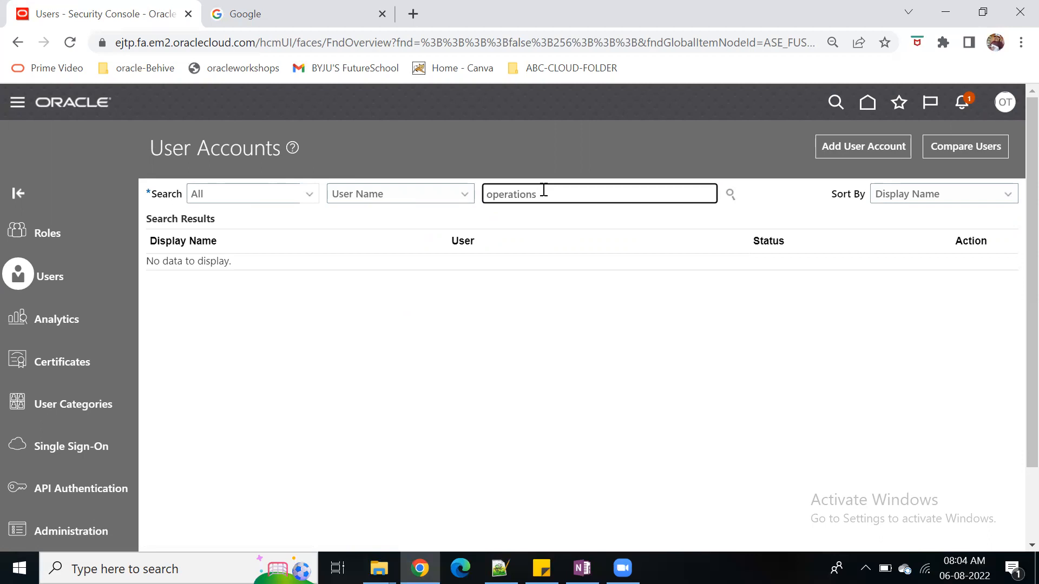
pyautogui.press('Return')
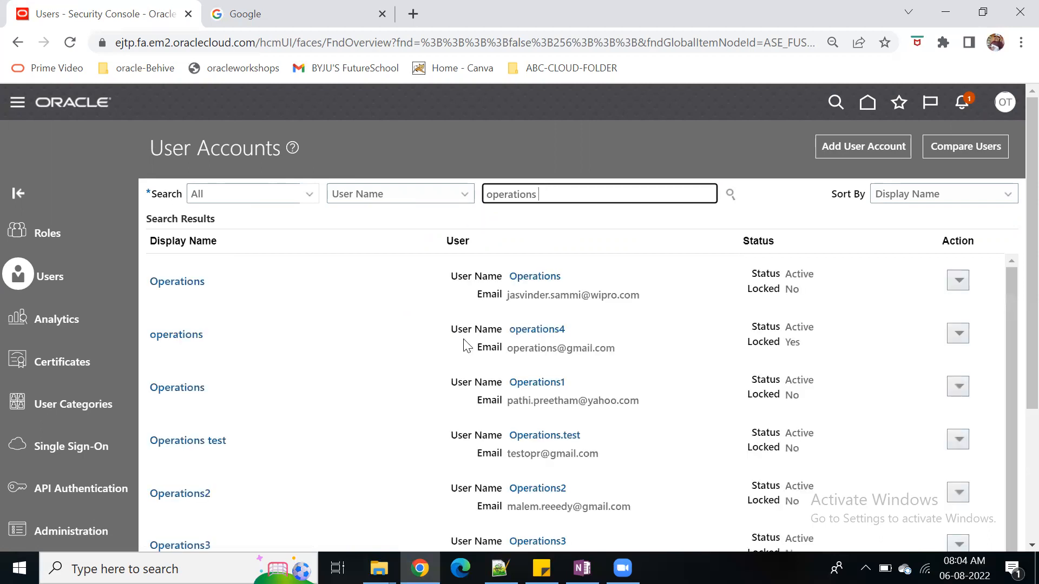
pyautogui.click(558, 435)
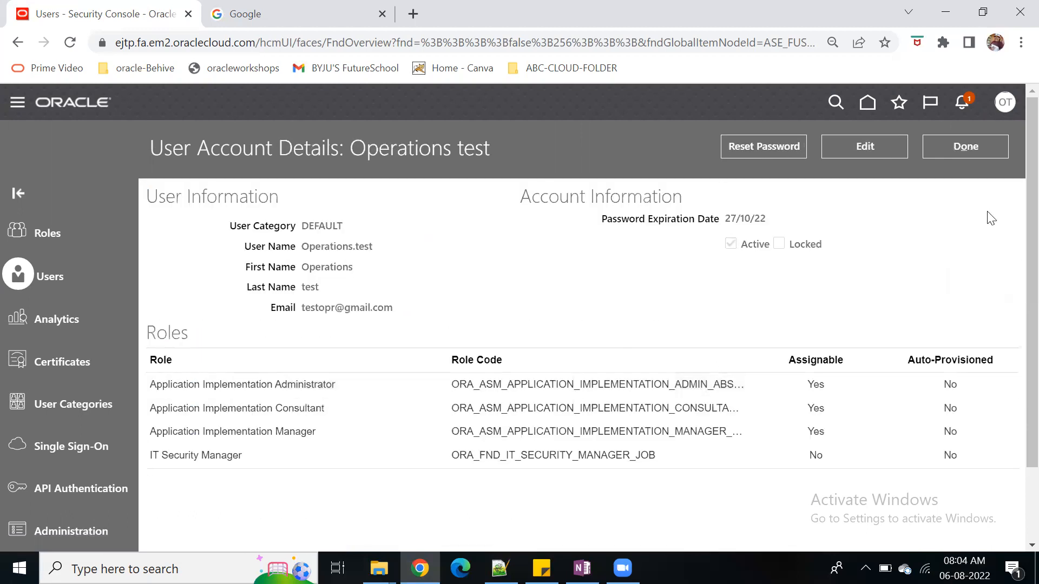
pyautogui.click(853, 147)
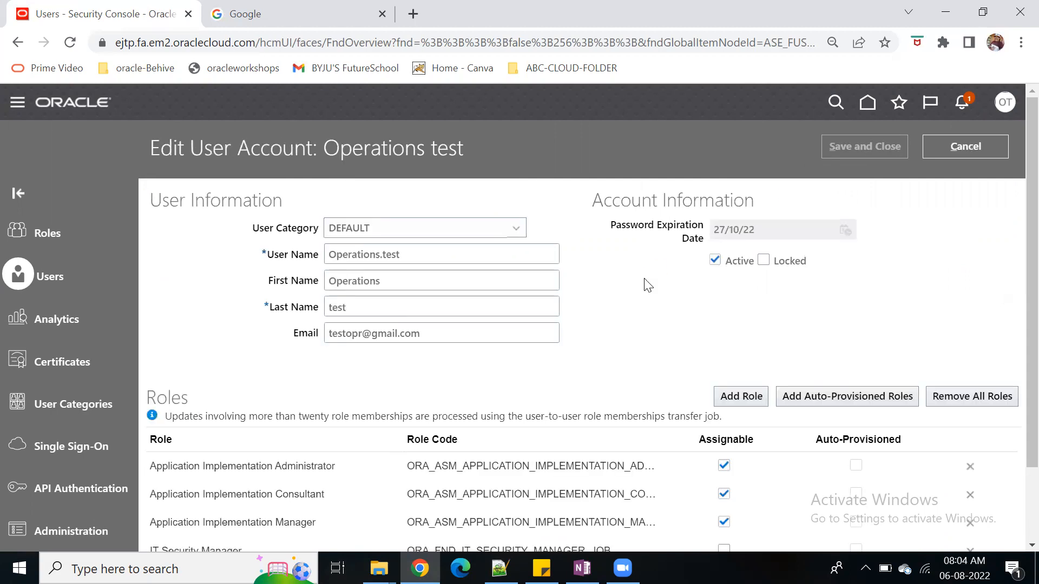
# Find the Procurement Requester role (ORA_POR_PROCUREMENT_REQUESTER_ABSTRACT) and add its membership to the Operations.test account
pyautogui.click(728, 396)
pyautogui.click(472, 167)
pyautogui.write('procur')
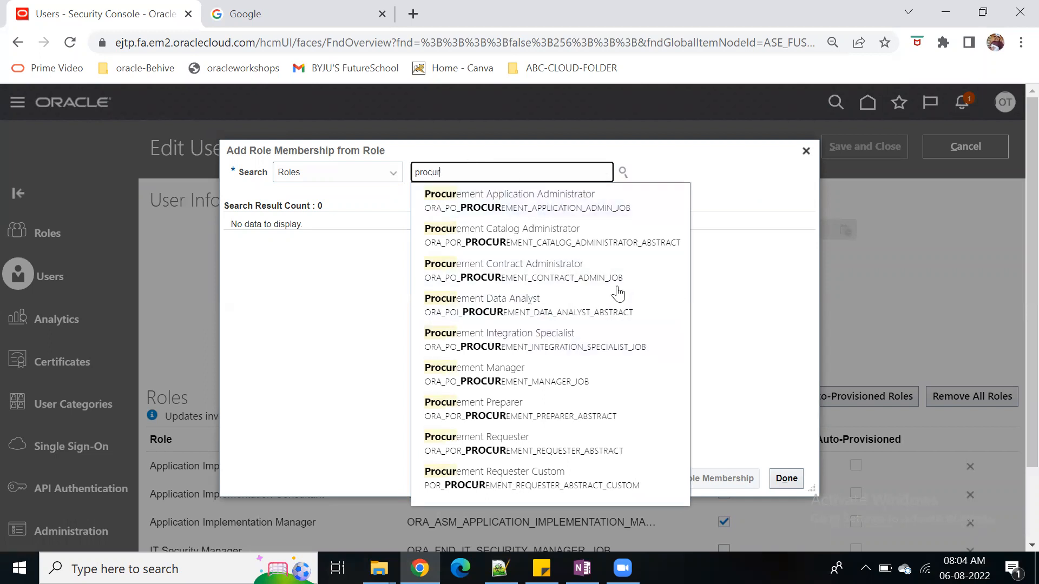
pyautogui.write('eme')
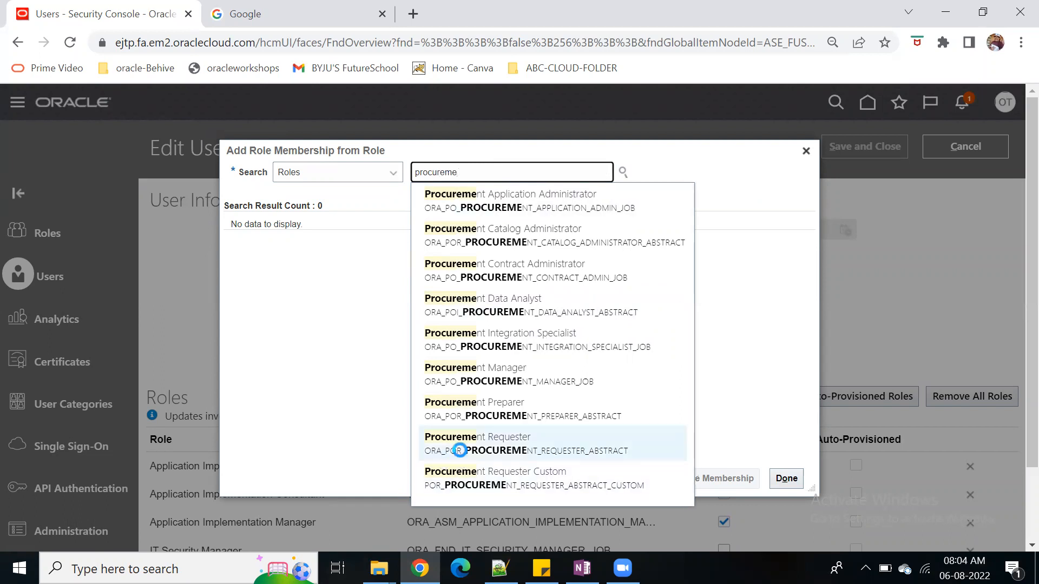
pyautogui.click(454, 443)
pyautogui.click(702, 479)
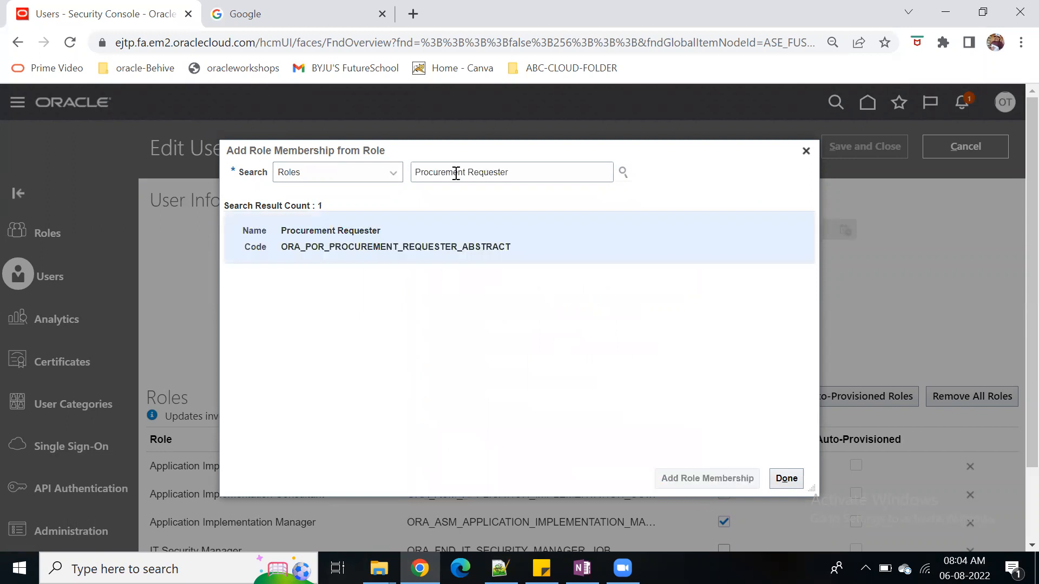
# Find the Procurement Preparer role (ORA_POR_PROCUREMENT_PREPARER_ABSTRACT), add its membership to the Operations.test account and finish adding roles
pyautogui.moveTo(468, 172); pyautogui.dragTo(547, 175)
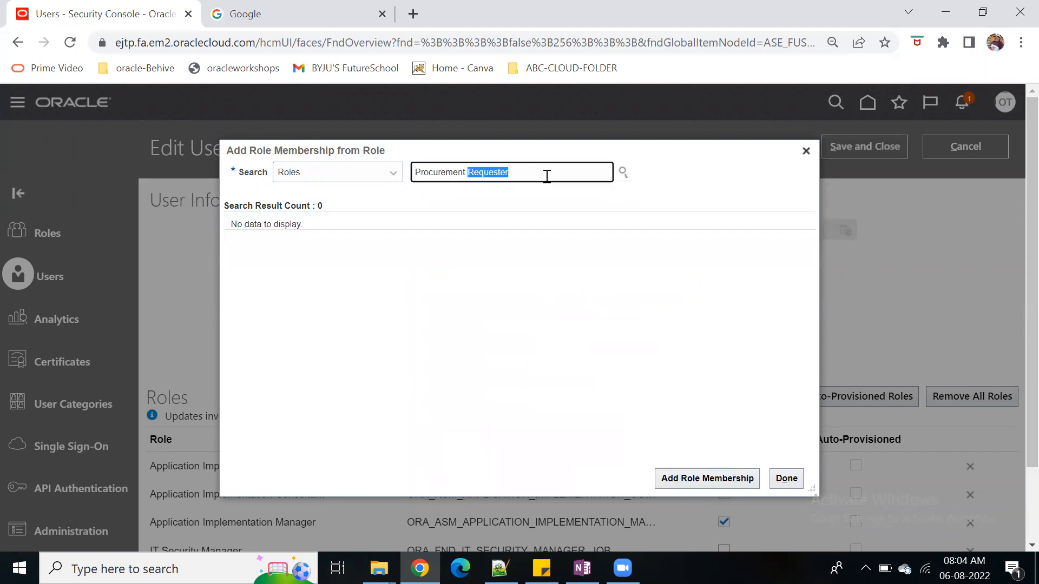
pyautogui.write('prep')
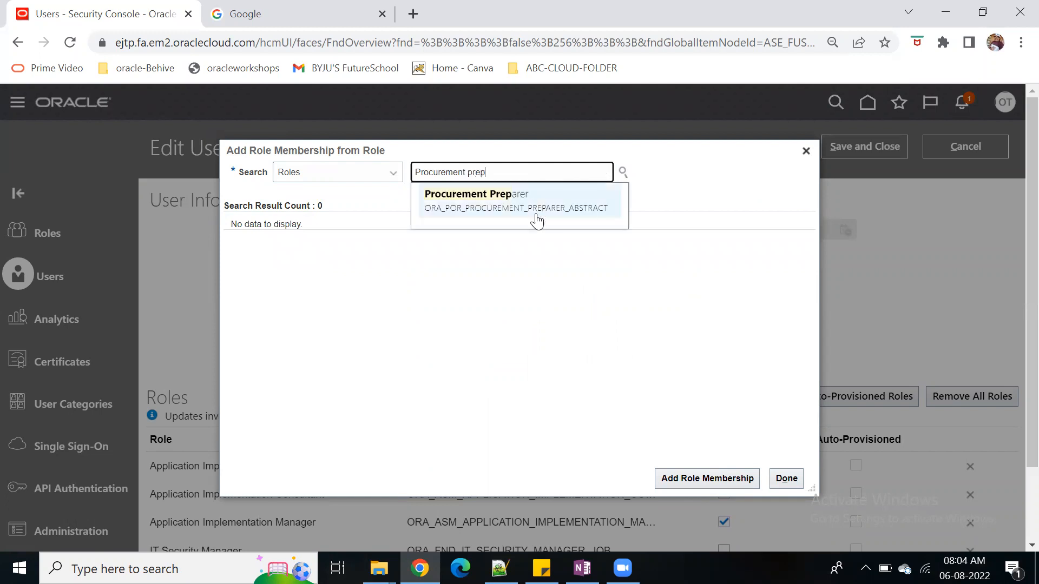
pyautogui.click(537, 212)
pyautogui.click(737, 479)
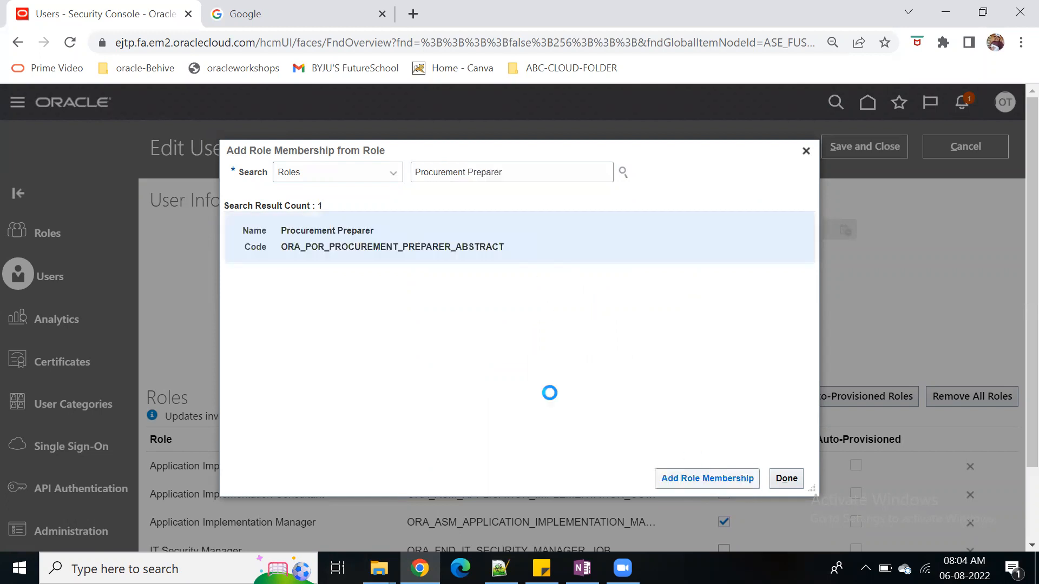
pyautogui.click(787, 479)
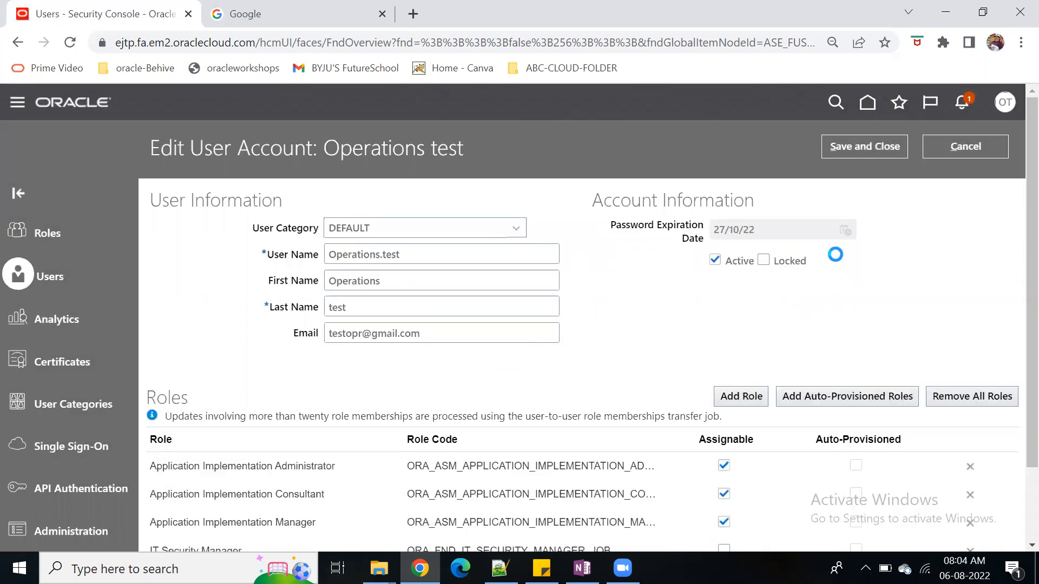
# Save the Operations.test account with its added roles and return to the user accounts list
pyautogui.click(872, 158)
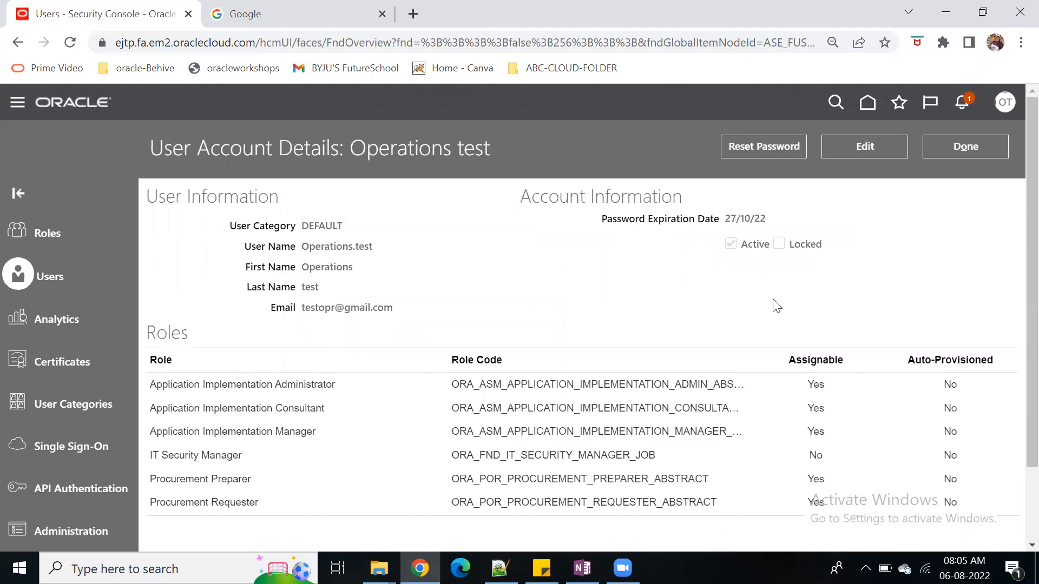
pyautogui.moveTo(375, 247); pyautogui.dragTo(300, 247)
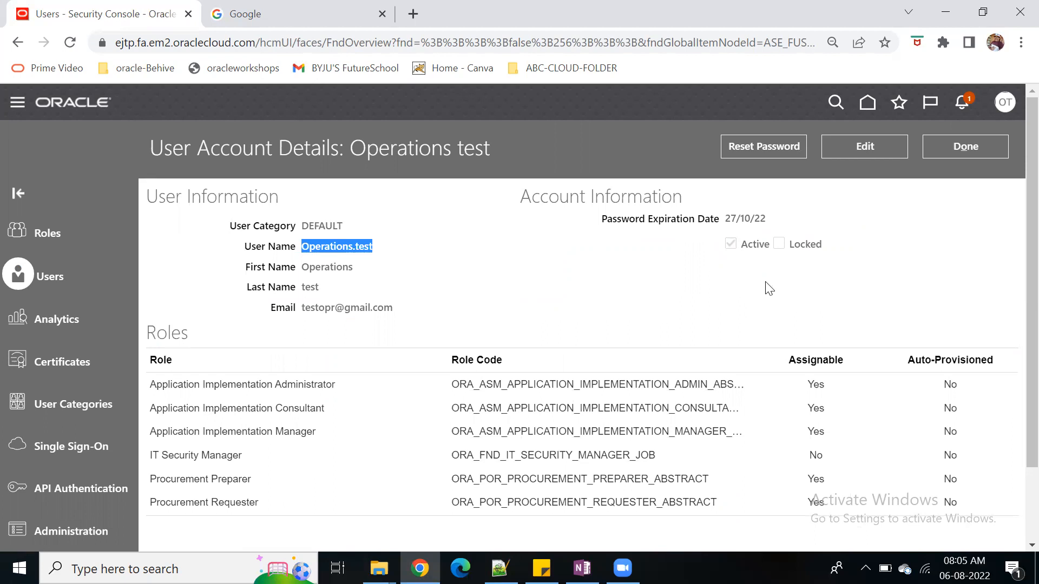
pyautogui.click(972, 154)
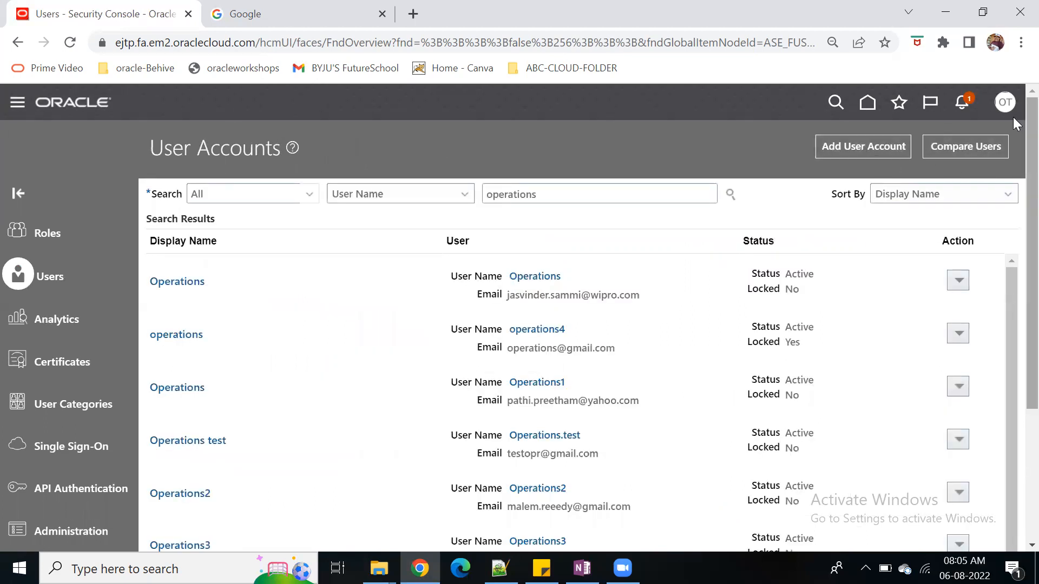
# Go to Setup and Maintenance and open its task search page
pyautogui.click(1005, 102)
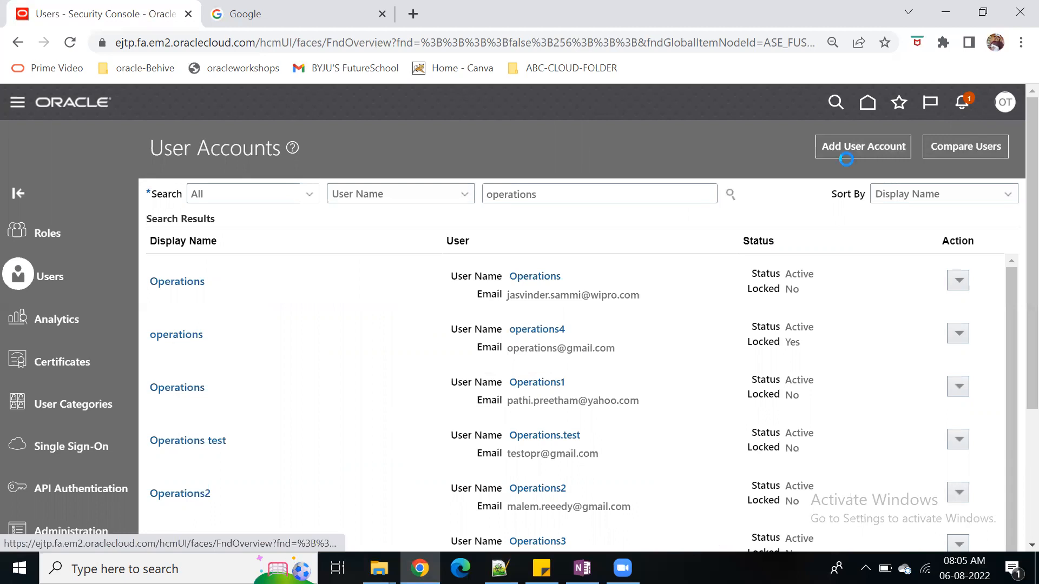
pyautogui.click(613, 141)
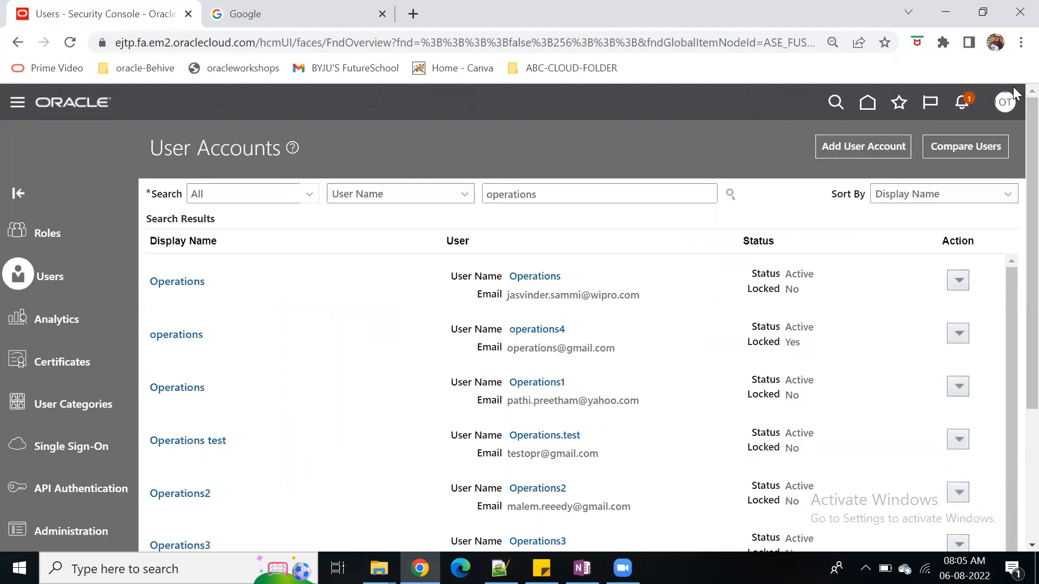
pyautogui.click(1005, 102)
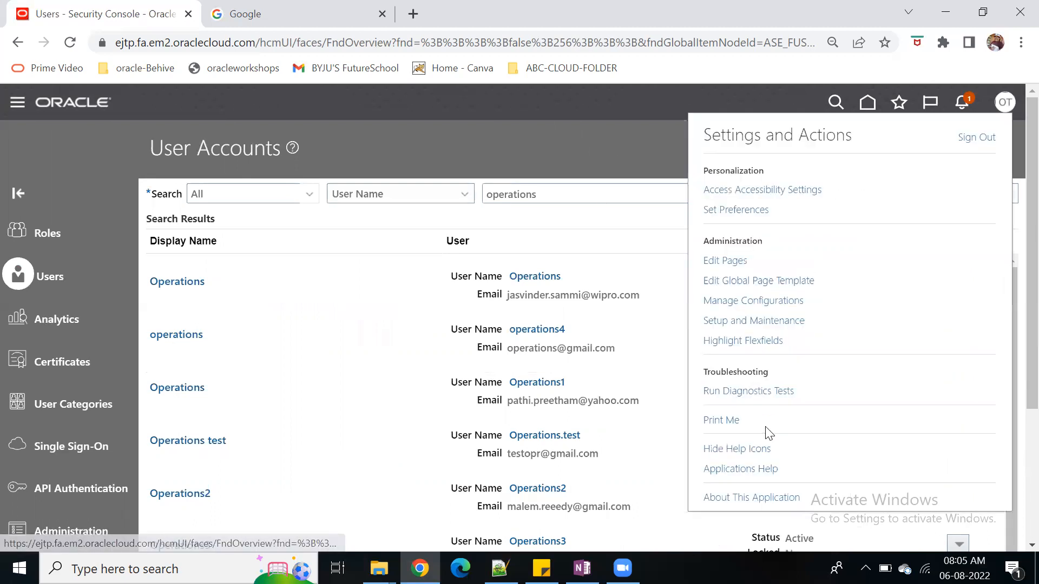
pyautogui.click(755, 321)
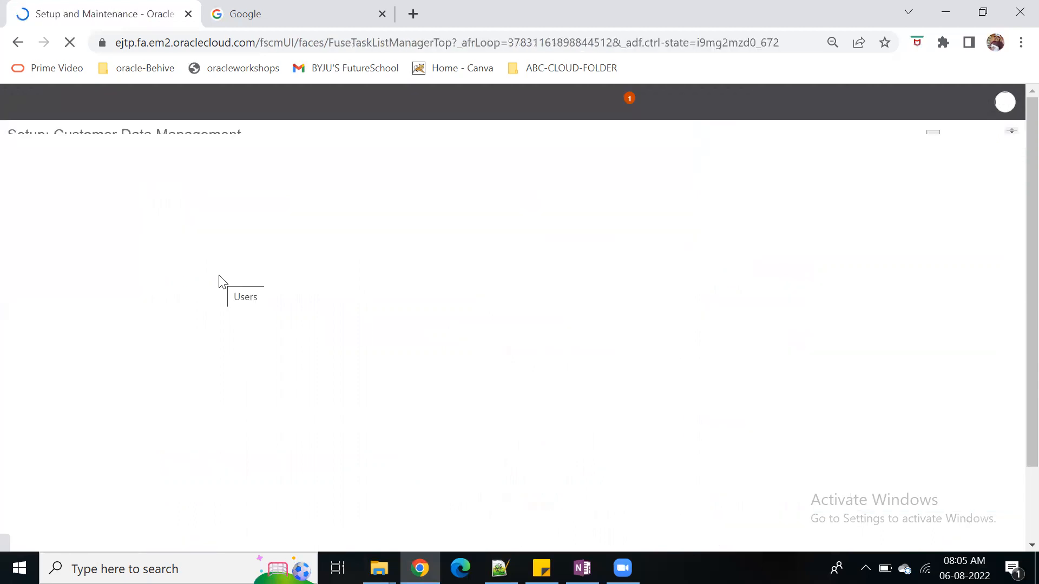
pyautogui.click(1008, 287)
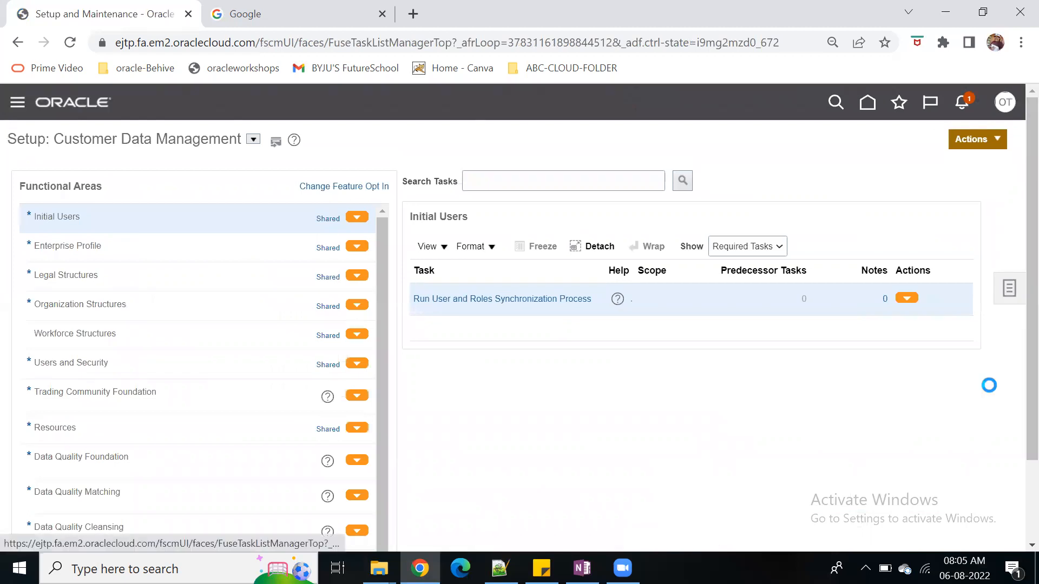
pyautogui.click(899, 318)
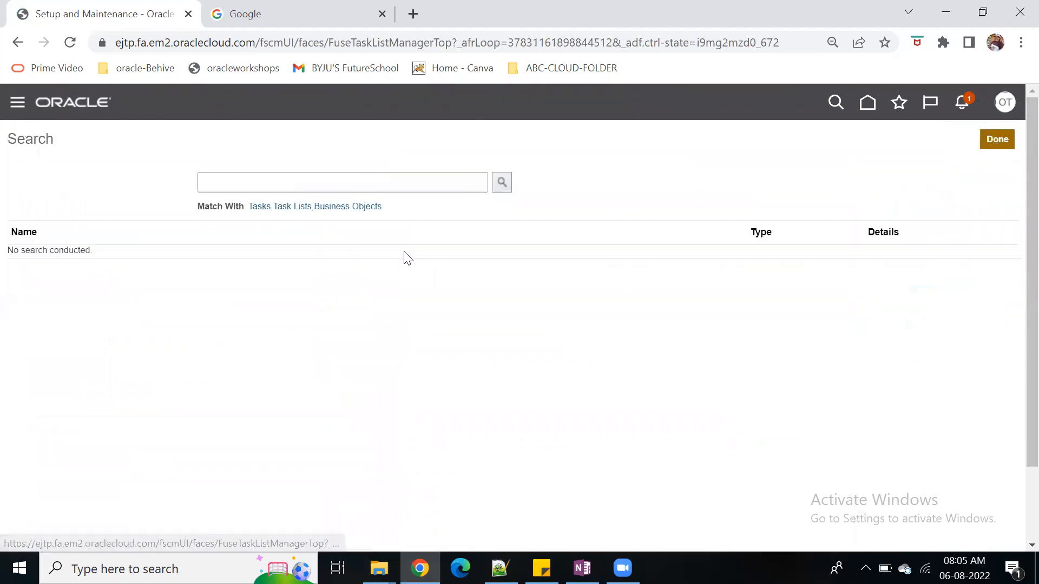
# Search the setup tasks for Manage users and open the Manage Users task
pyautogui.click(291, 184)
pyautogui.write('Manage users')
pyautogui.press('Return')
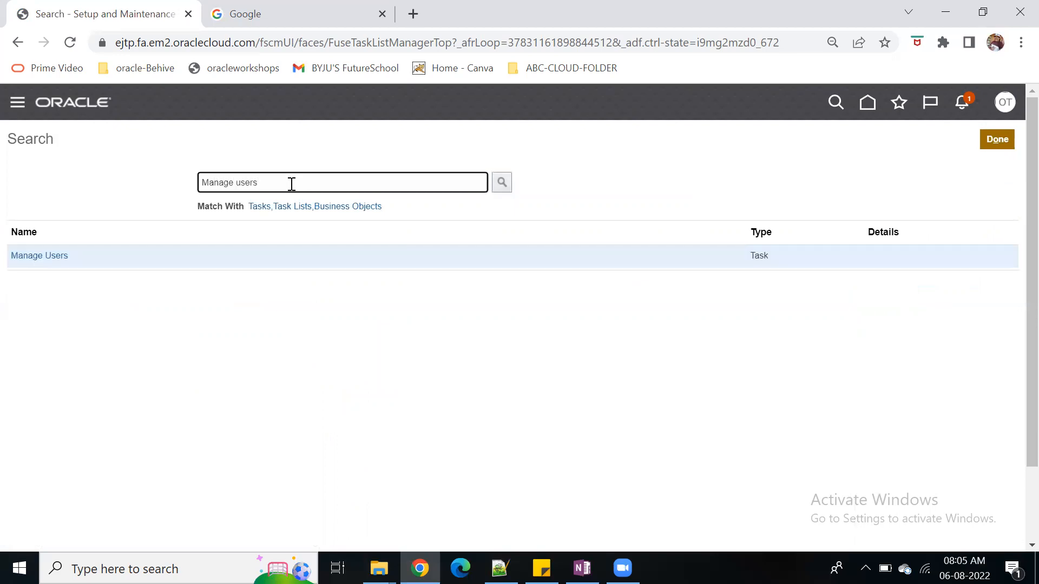
pyautogui.click(49, 260)
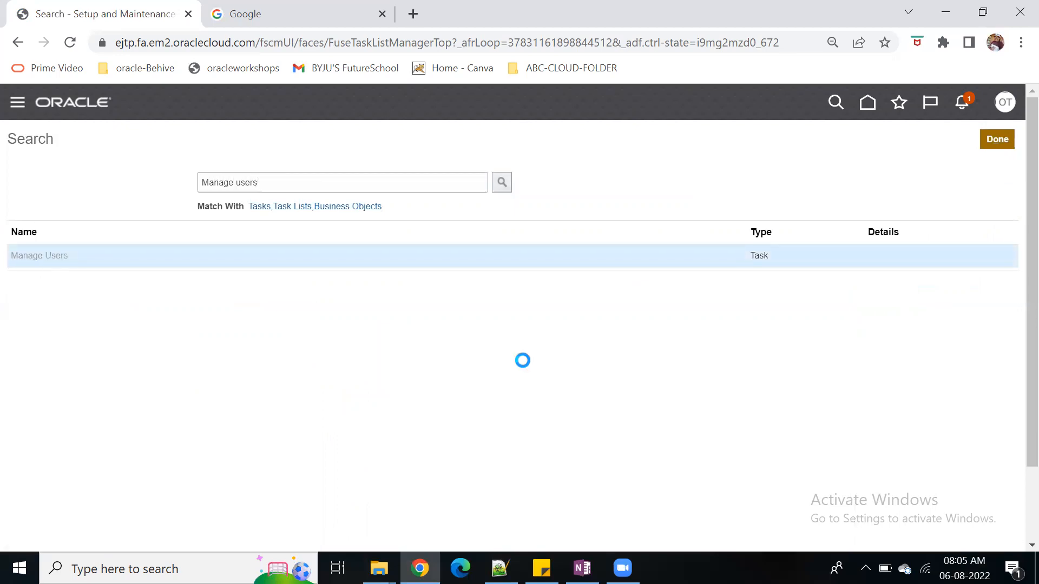
# Try to open the Dev1 bookmark from the ABC-Company folder in a new window, and minimize that window
pyautogui.click(558, 70)
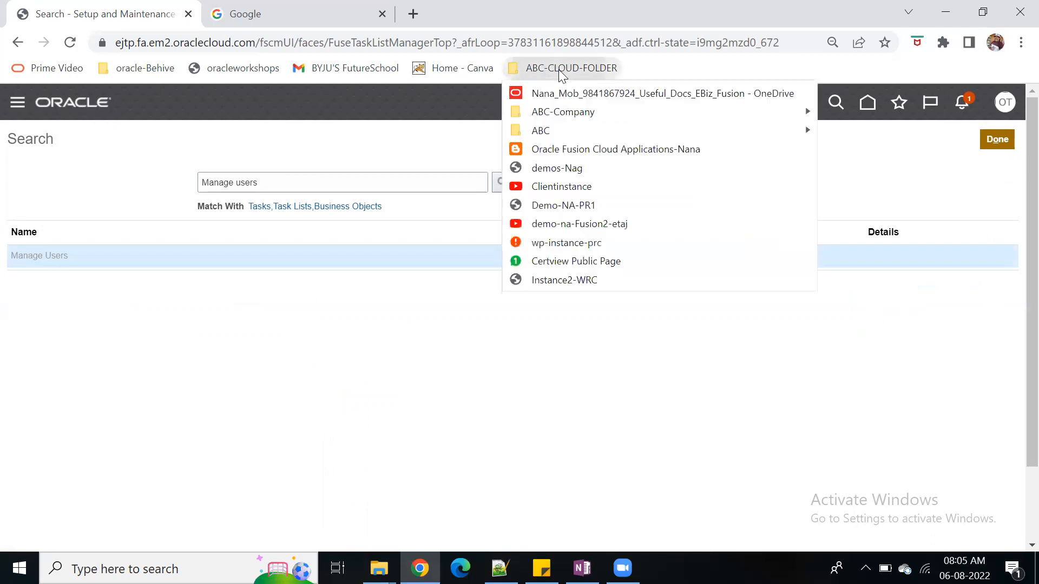
pyautogui.moveTo(592, 116)
pyautogui.rightClick(866, 150)
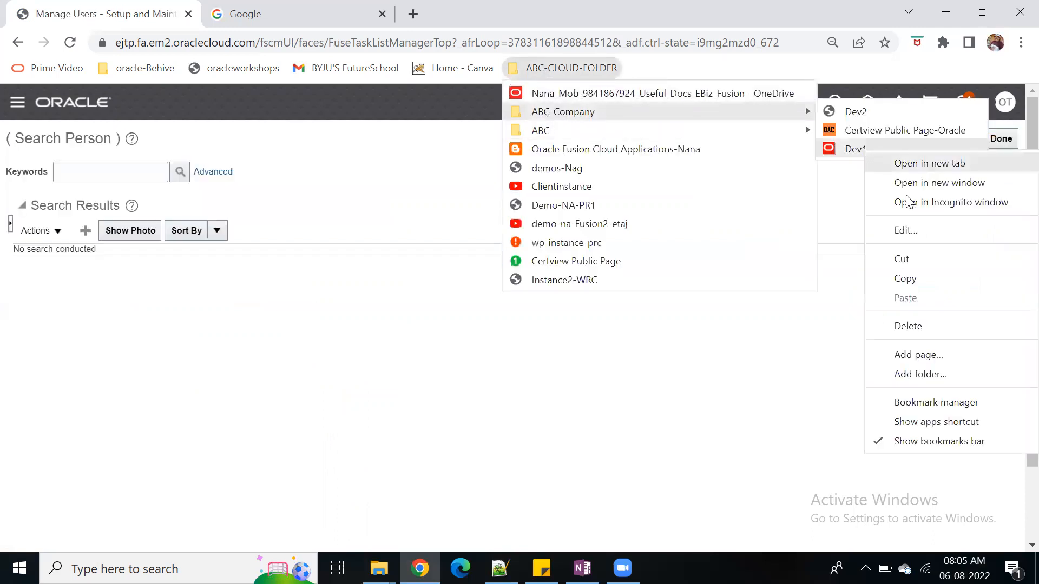
pyautogui.click(944, 184)
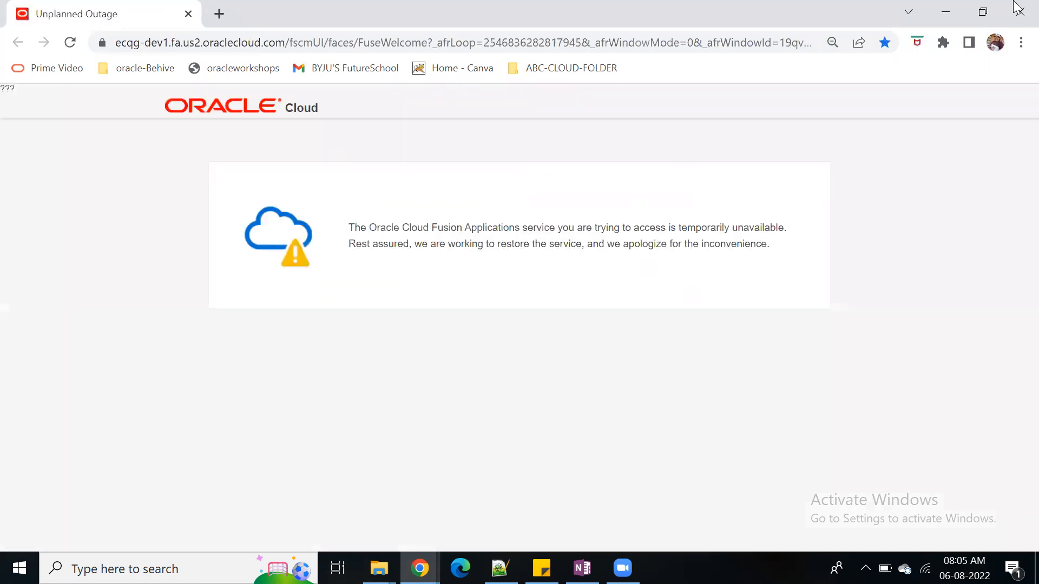
pyautogui.click(946, 11)
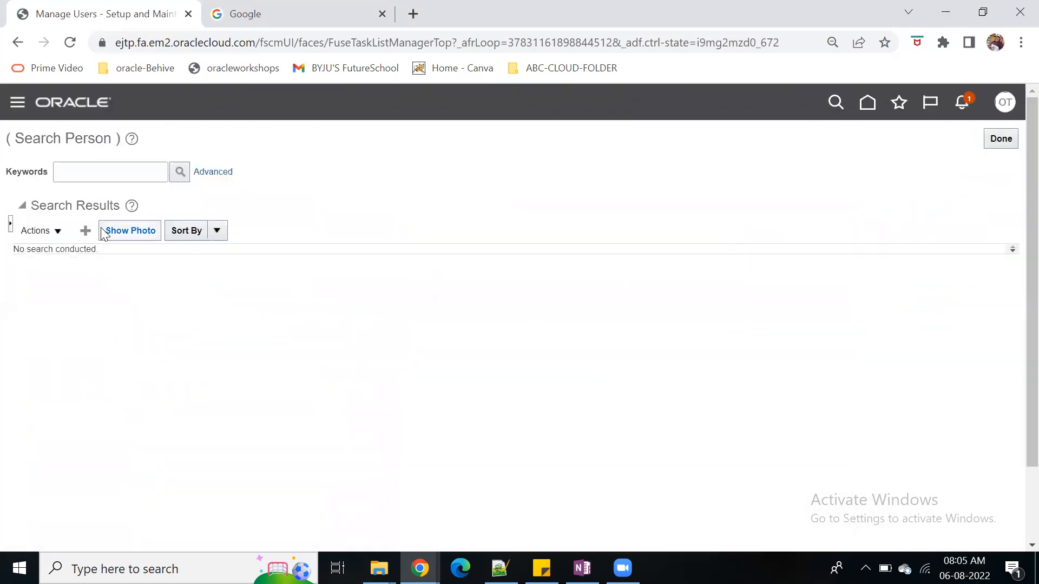
# Start creating a user with last name Operations, first name Test and title Mr., and fill in the e-mail address
pyautogui.click(87, 232)
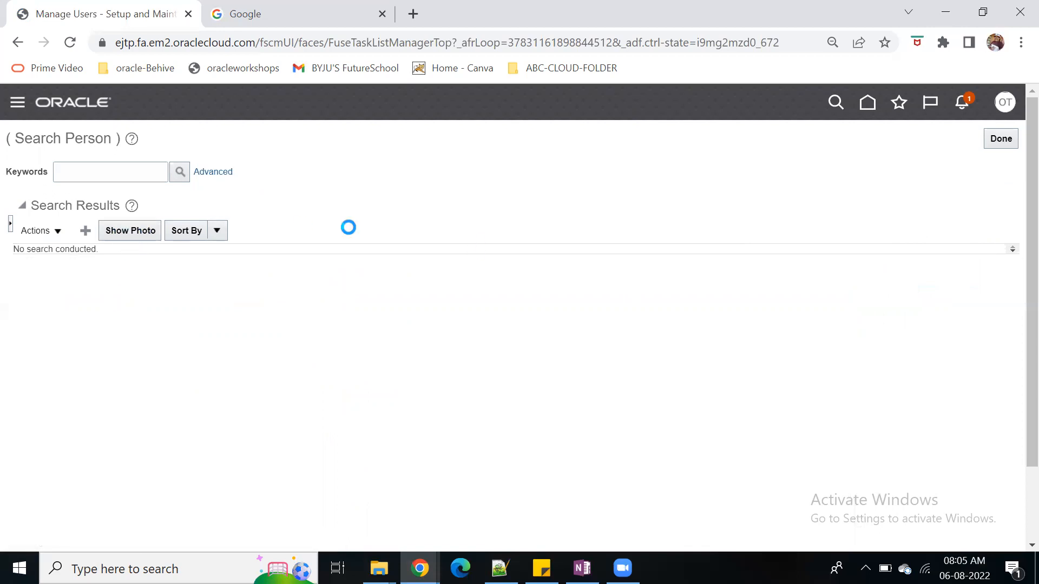
pyautogui.click(244, 224)
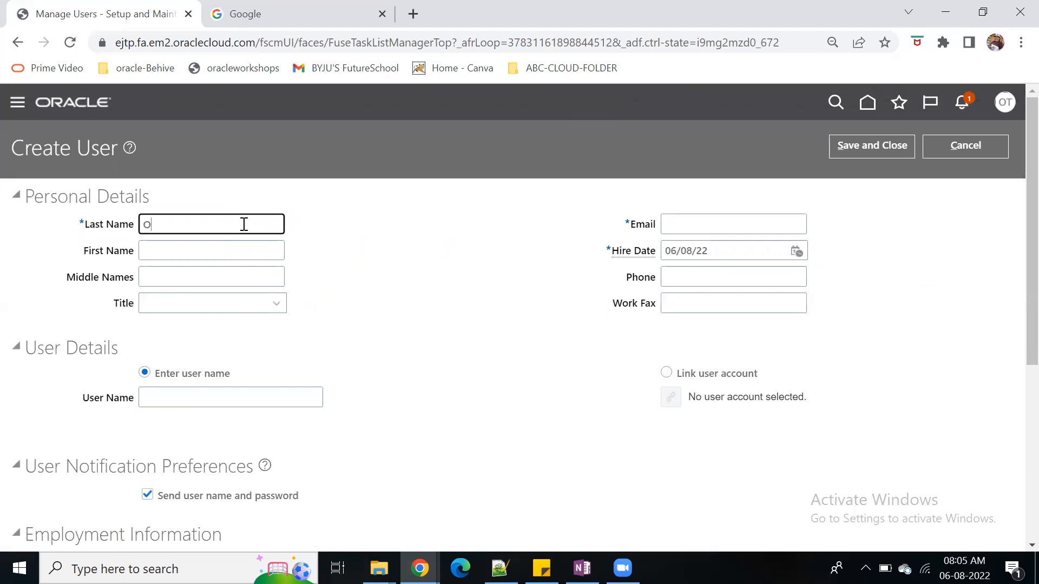
pyautogui.write('ations')
pyautogui.press('Tab')
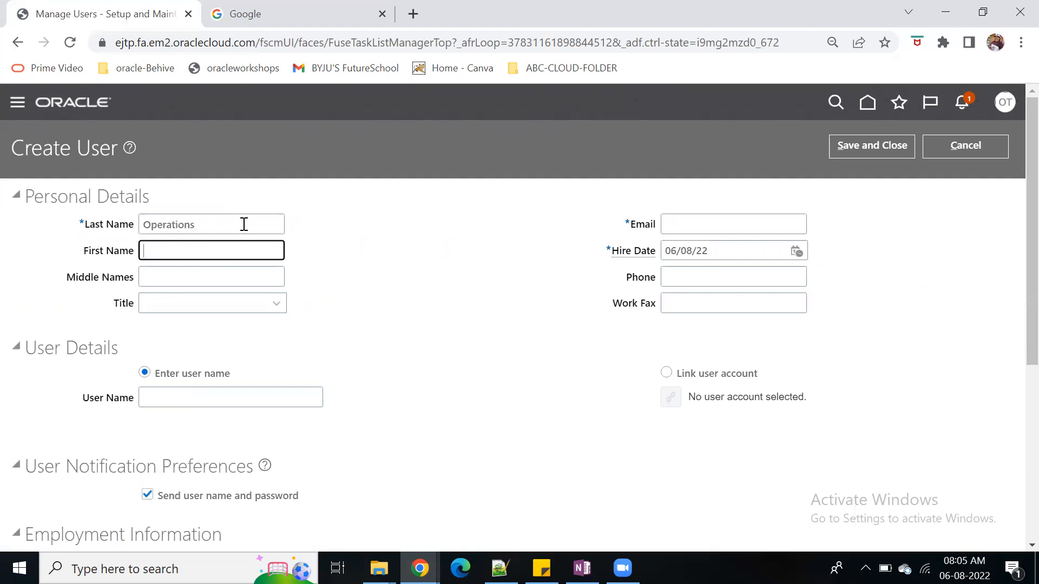
pyautogui.write('Tes')
pyautogui.press('Tab')
pyautogui.press('Tab')
pyautogui.write('Miss')
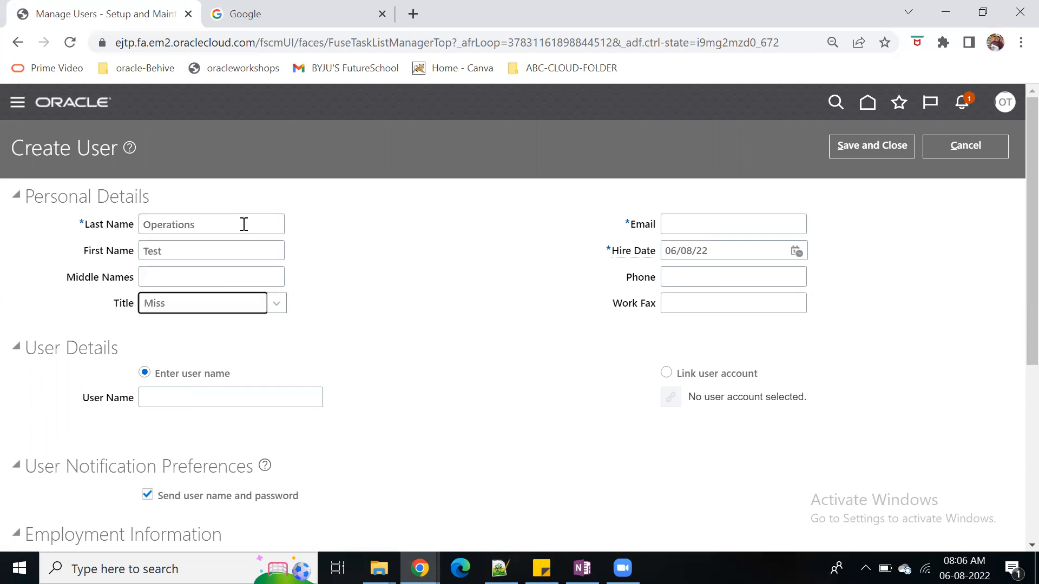
pyautogui.press('Tab')
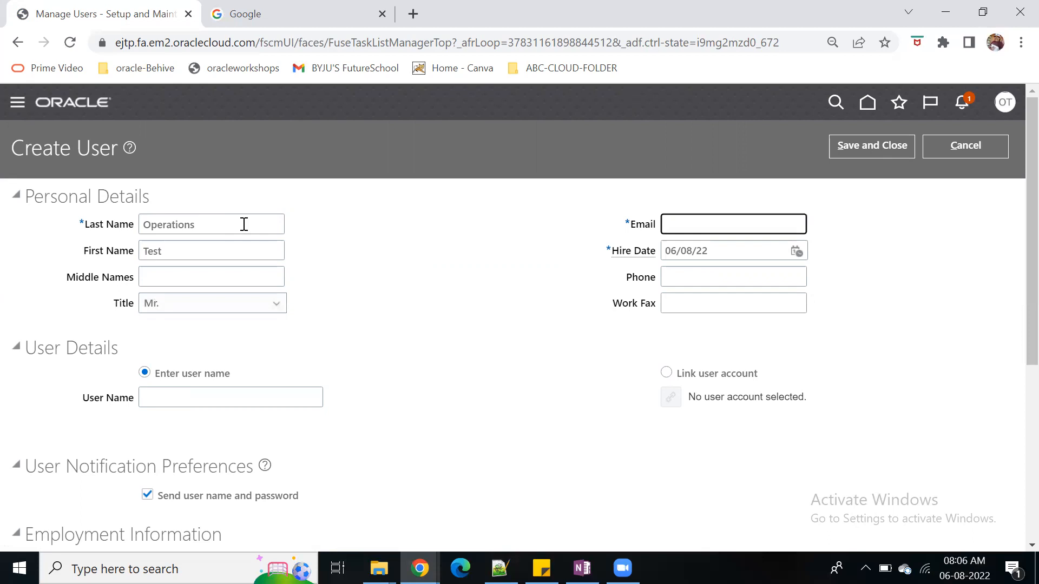
# Link the new user to the existing Operations.test user account, found by searching for operations.test
pyautogui.click(673, 373)
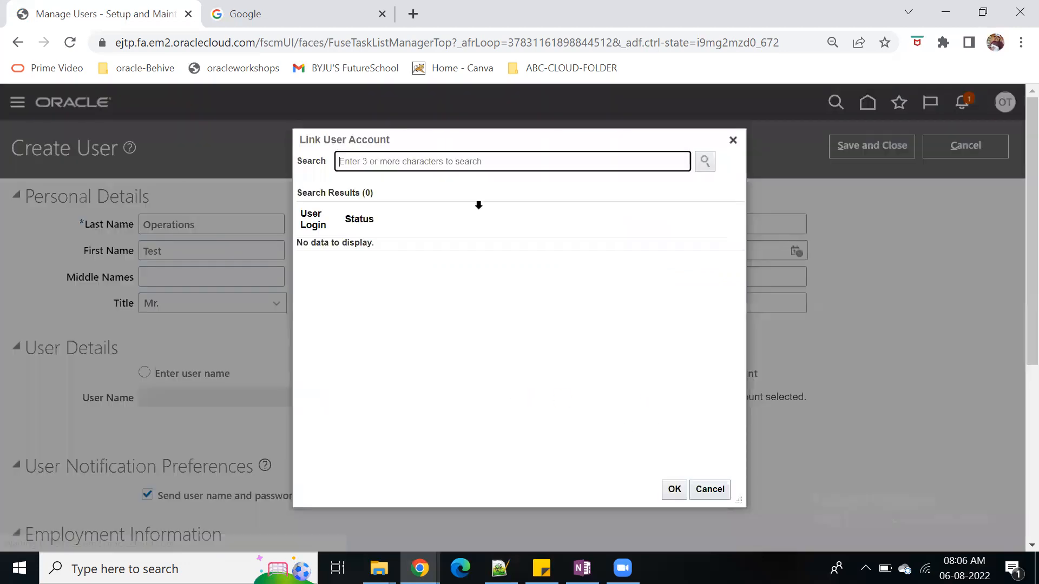
pyautogui.write('operations.test')
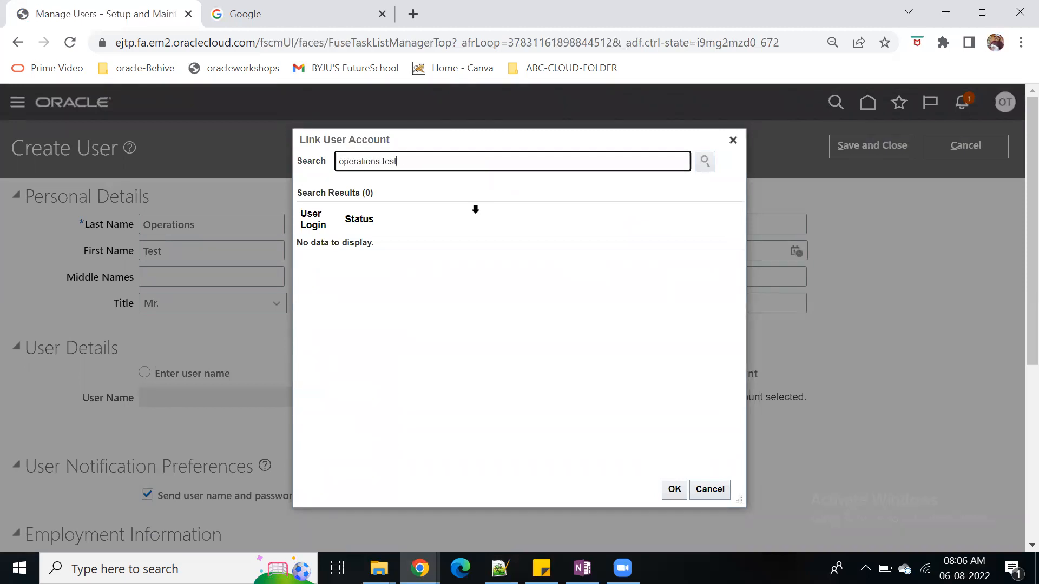
pyautogui.click(705, 161)
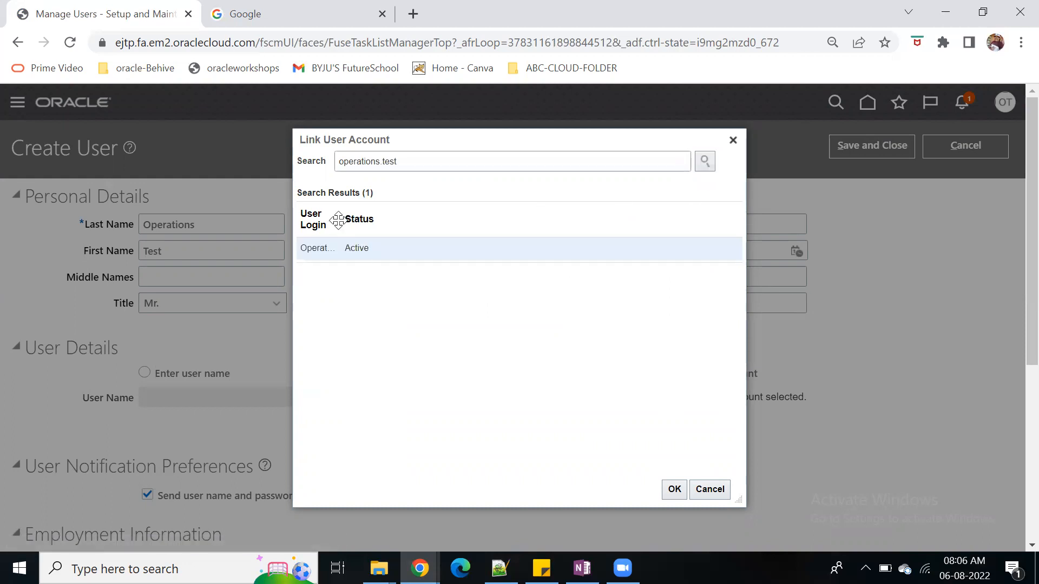
pyautogui.moveTo(336, 216); pyautogui.dragTo(426, 218)
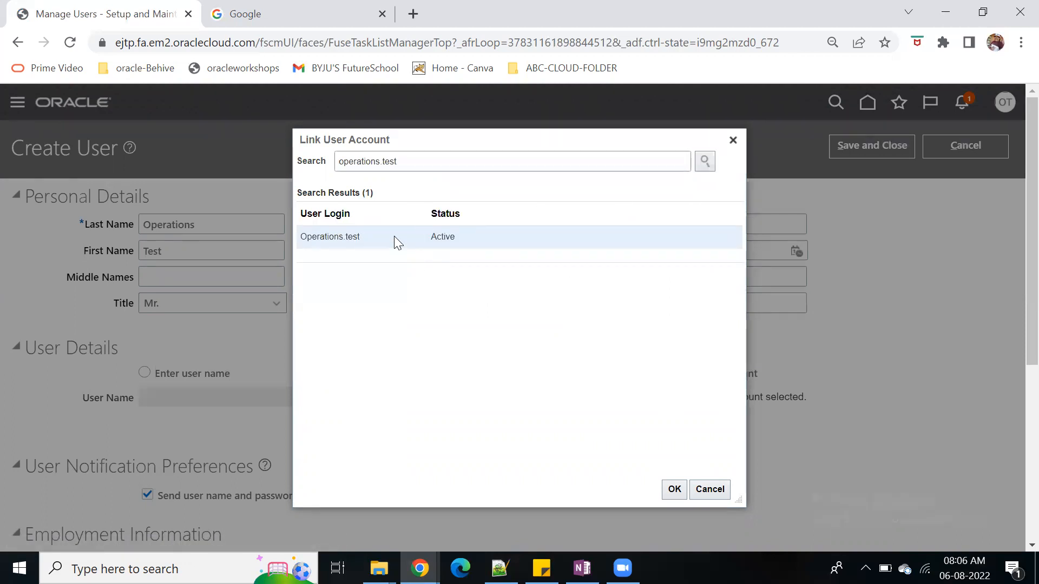
pyautogui.click(670, 489)
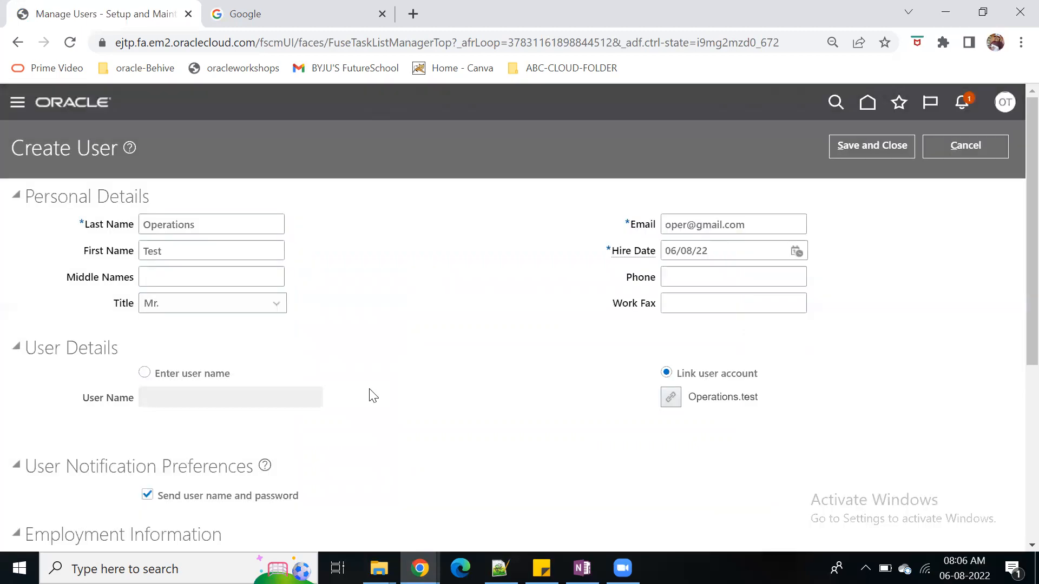
# Set the person type to Employee and look up legal employers matching vision
pyautogui.scroll(-5, 442, 400)
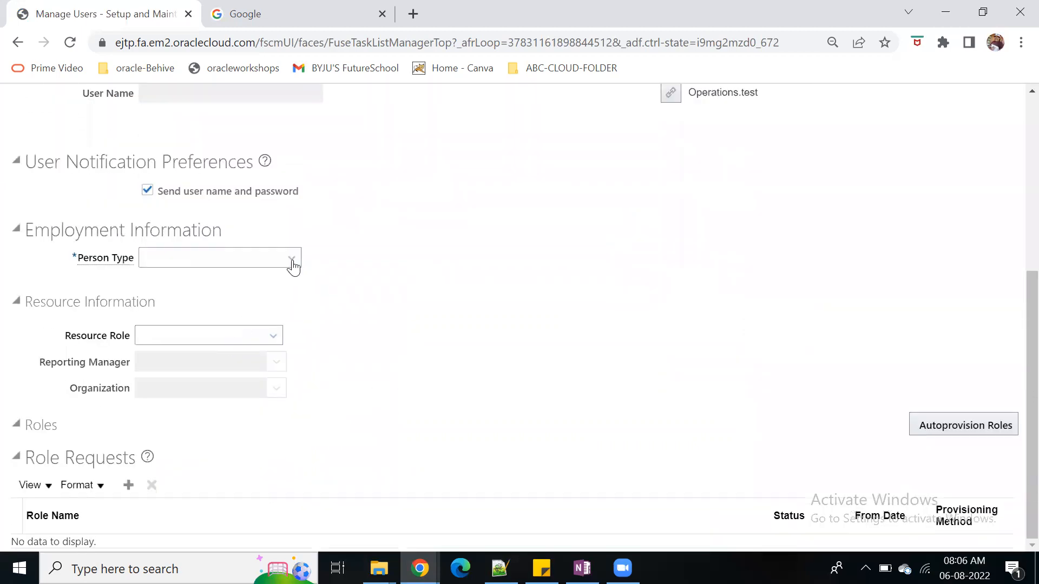
pyautogui.click(292, 259)
pyautogui.click(232, 319)
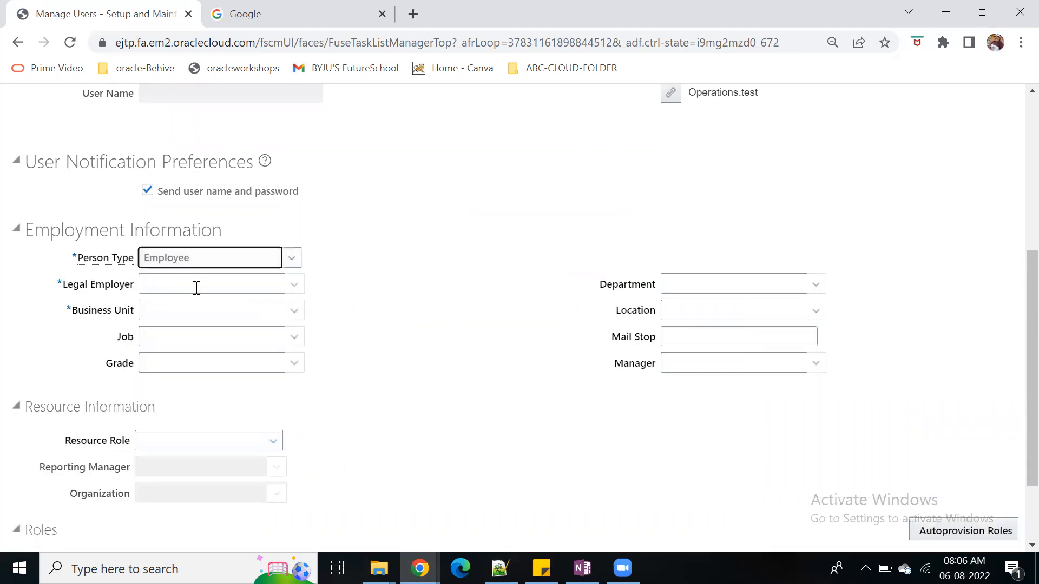
pyautogui.click(196, 288)
pyautogui.write('vision')
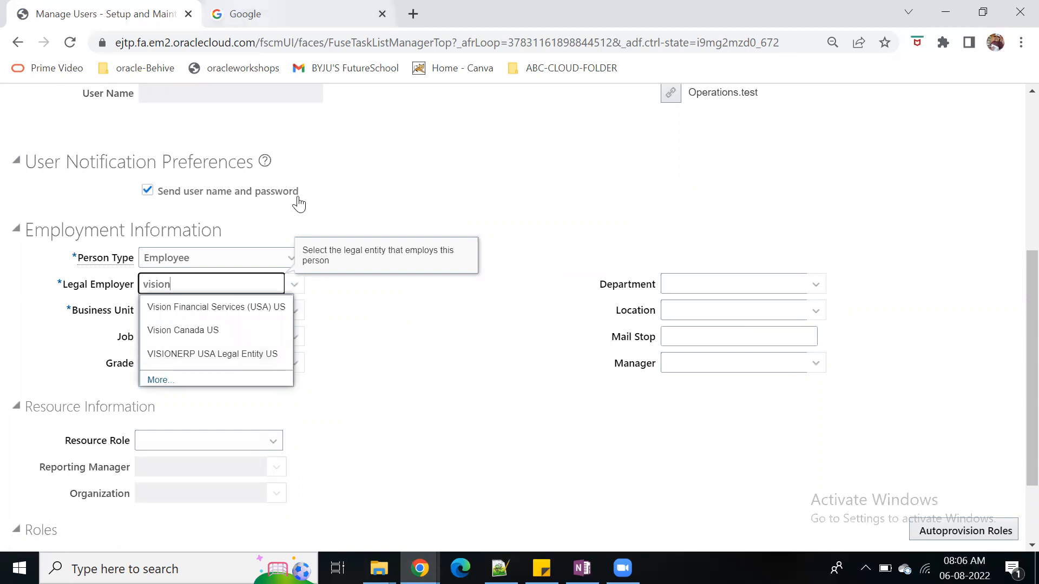
# Load the Instance2-WRC bookmark in the second browser tab and open Setup and Maintenance there
pyautogui.hotkey('ctrl', 'Tab')
pyautogui.click(554, 71)
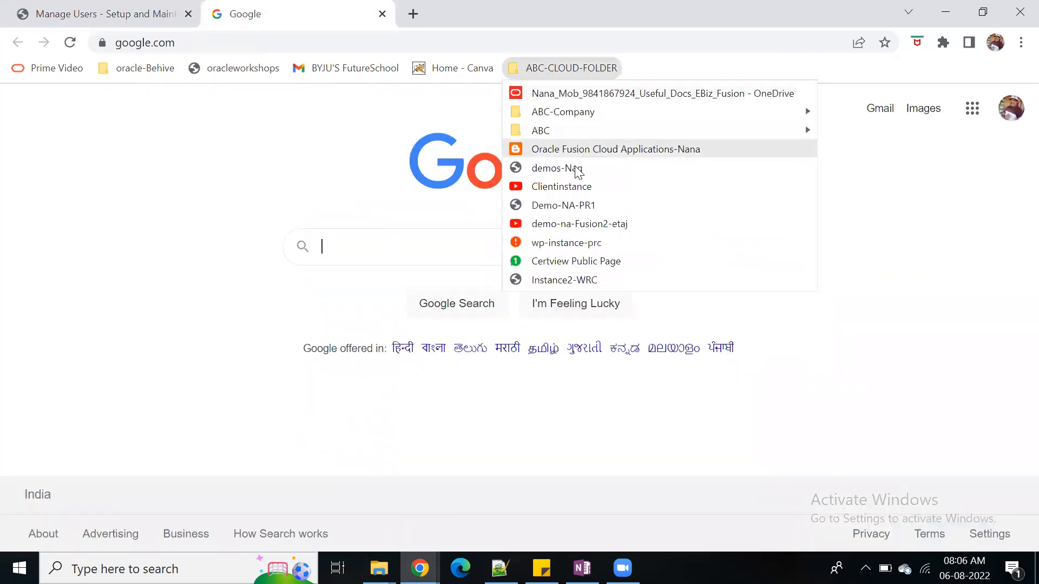
pyautogui.click(585, 280)
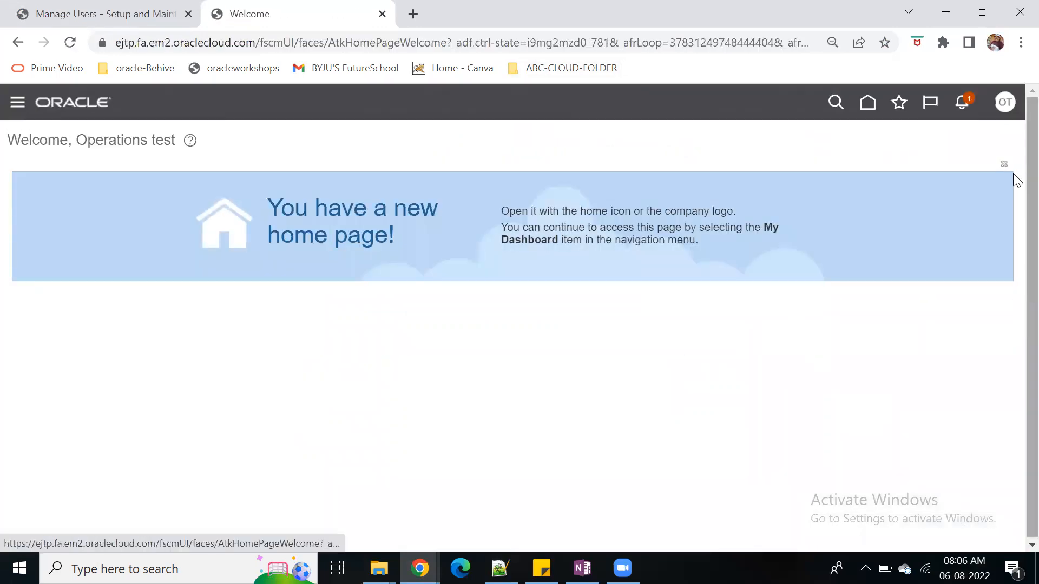
pyautogui.click(1005, 102)
pyautogui.click(752, 322)
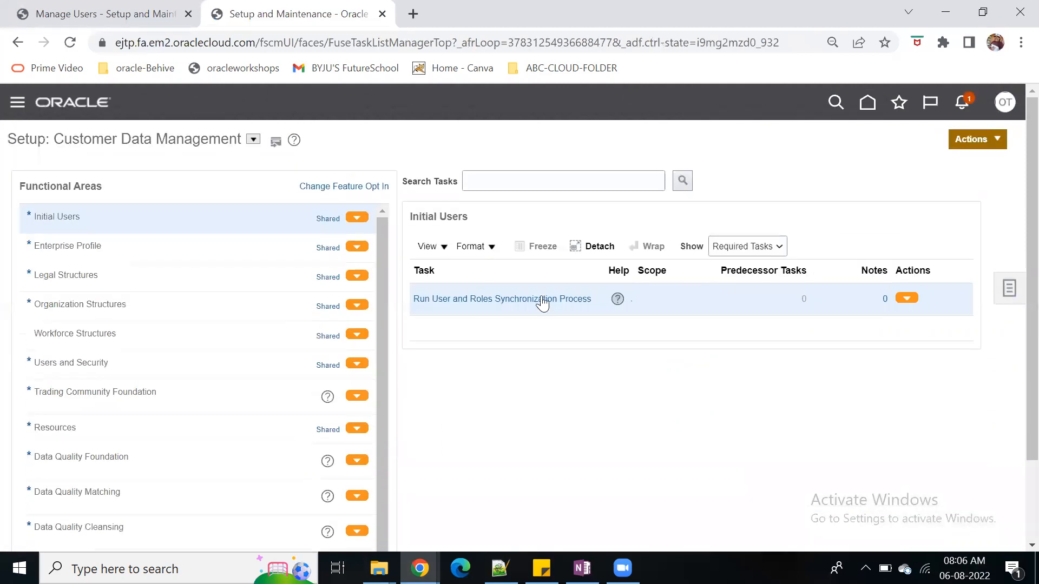
# Switch the setup offering to Procurement and display the Organization Structures tasks
pyautogui.click(253, 139)
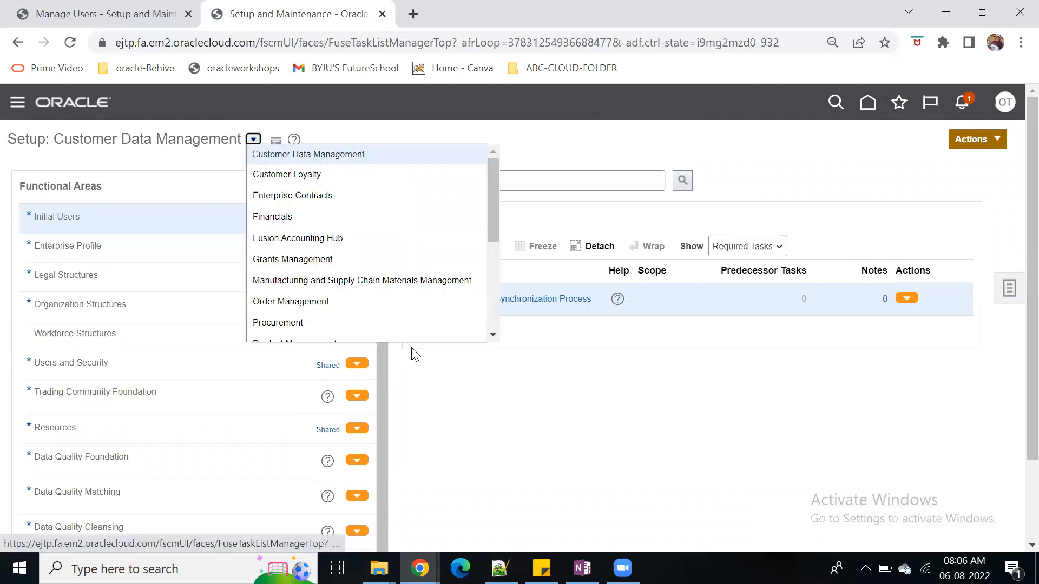
pyautogui.scroll(-3, 390, 285)
pyautogui.click(303, 262)
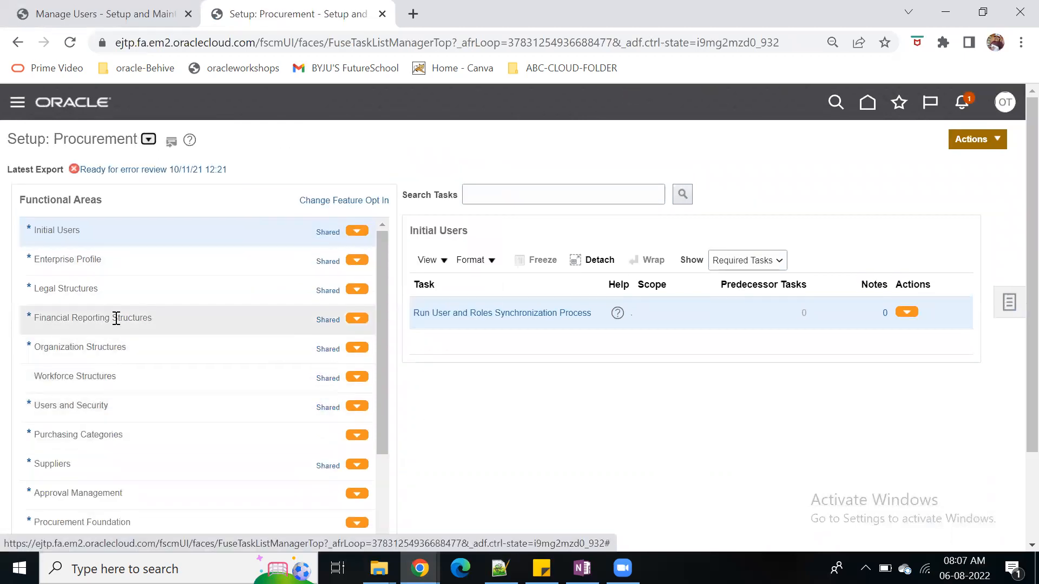
pyautogui.click(116, 318)
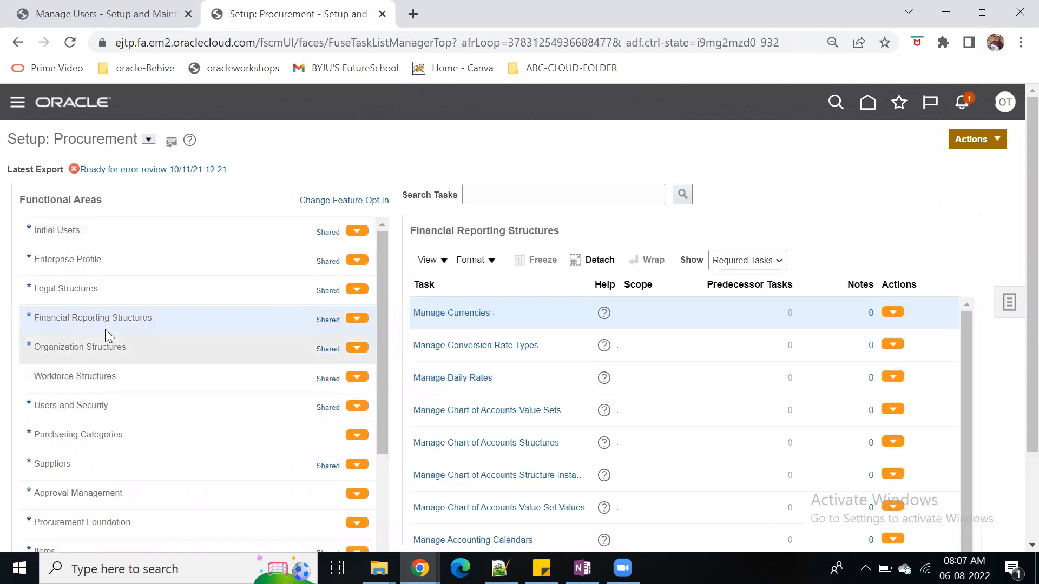
pyautogui.click(105, 361)
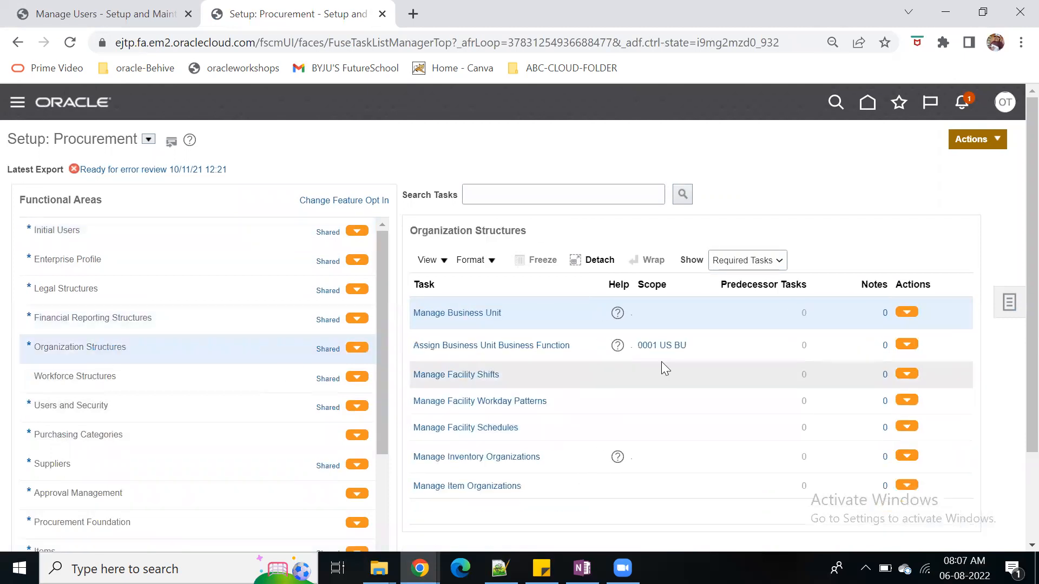
# Open the scope selection for Assign Business Unit Business Function and choose to select and add a business unit
pyautogui.click(662, 349)
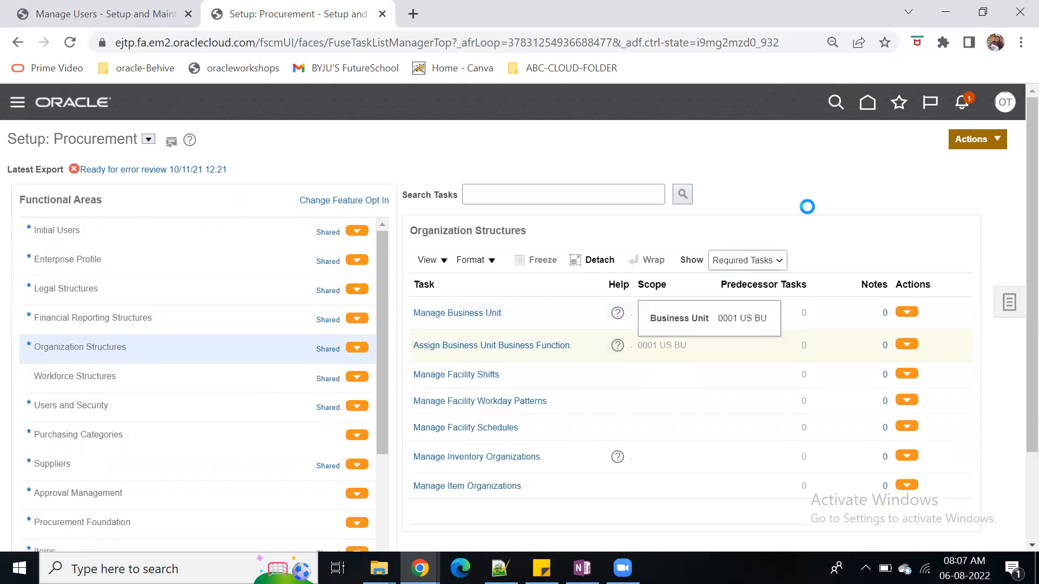
pyautogui.click(520, 344)
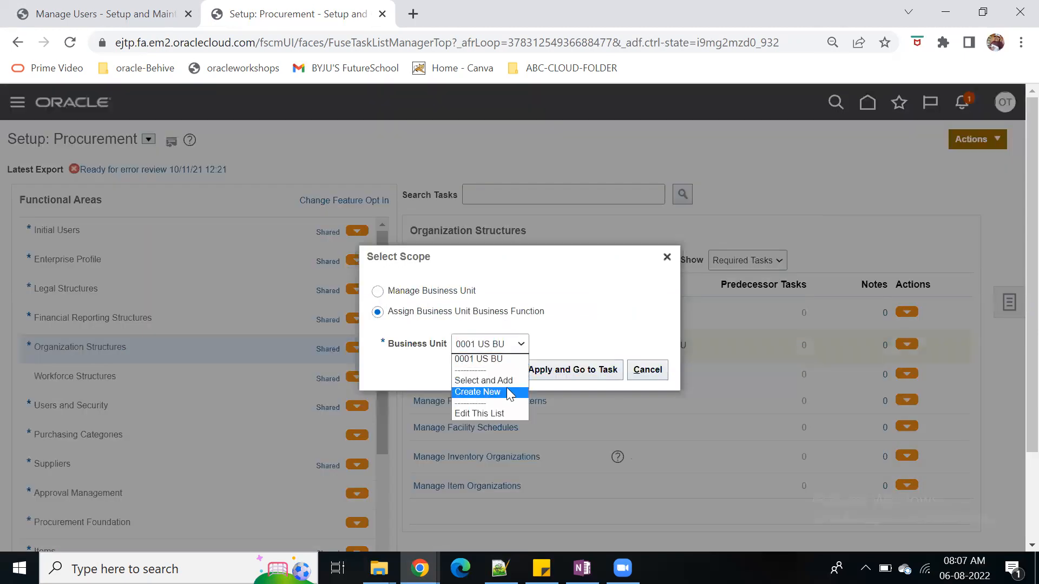
pyautogui.click(490, 378)
pyautogui.click(564, 378)
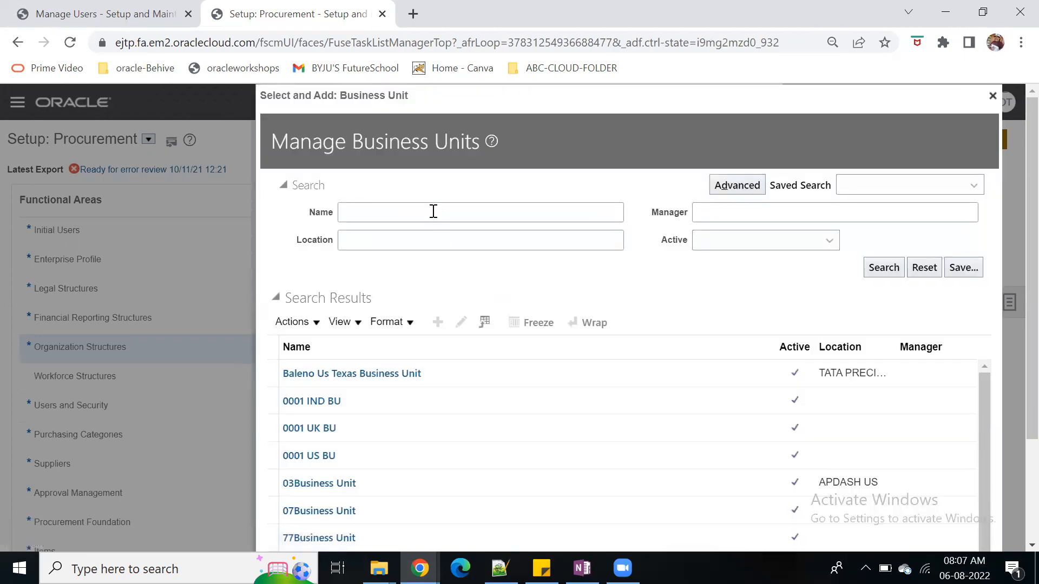
# Search the business units for vision and open the business function assignment for Vision Operations
pyautogui.click(433, 211)
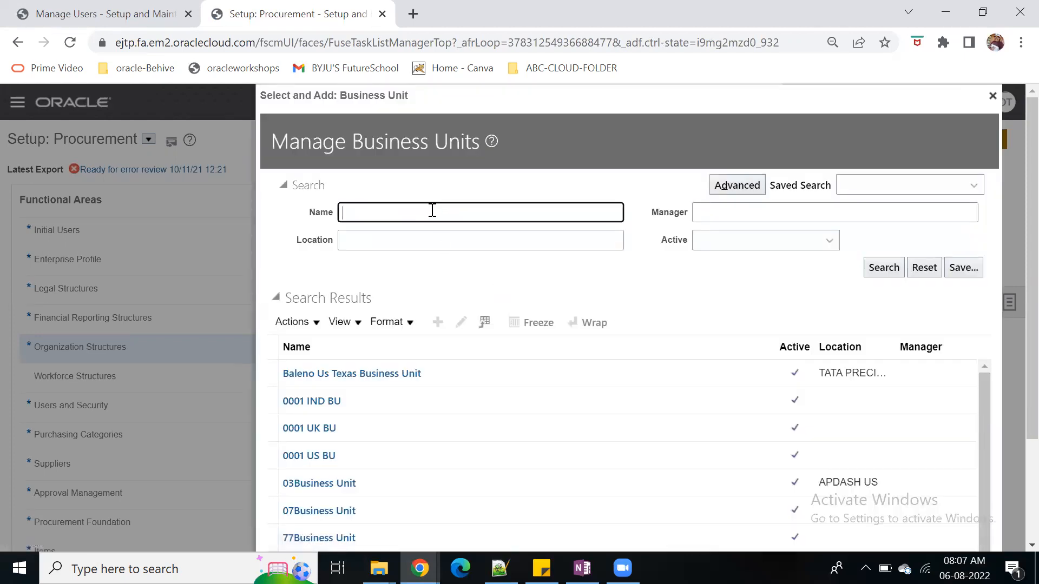
pyautogui.write('visiion')
pyautogui.press('BackSpace')
pyautogui.press('BackSpace')
pyautogui.click(884, 267)
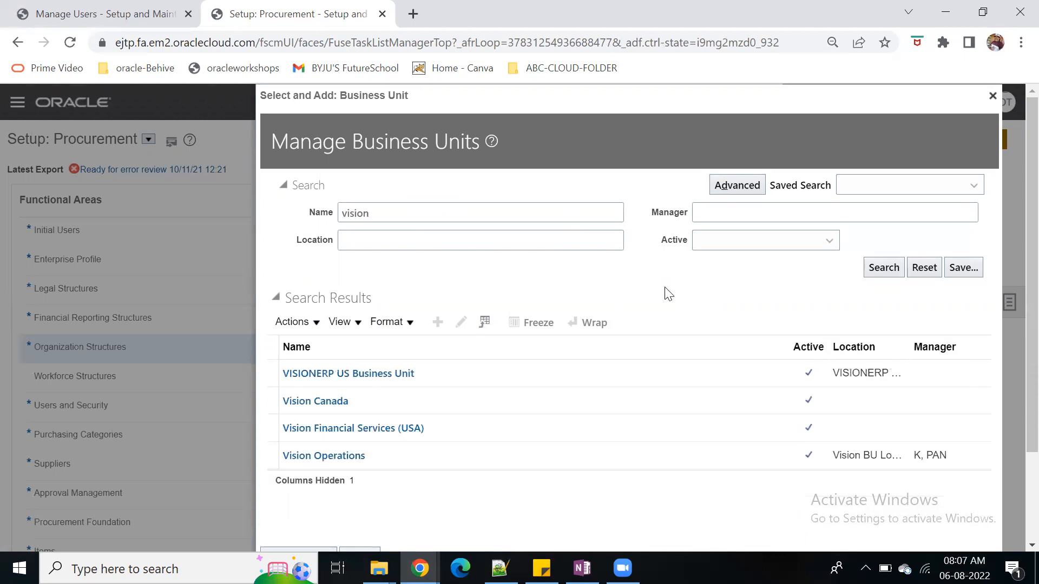
pyautogui.click(738, 454)
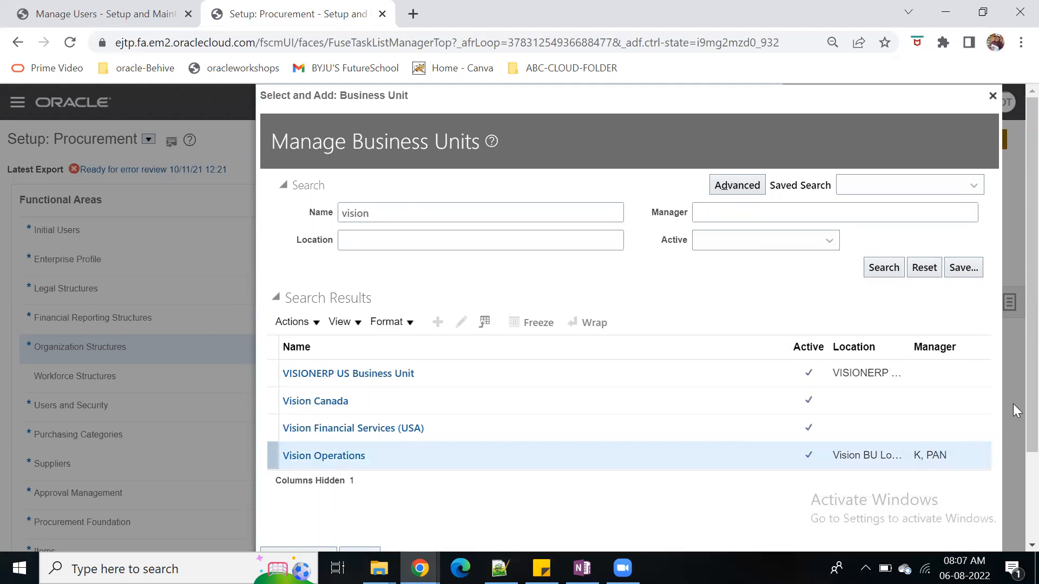
pyautogui.scroll(-2, 1015, 411)
pyautogui.click(281, 452)
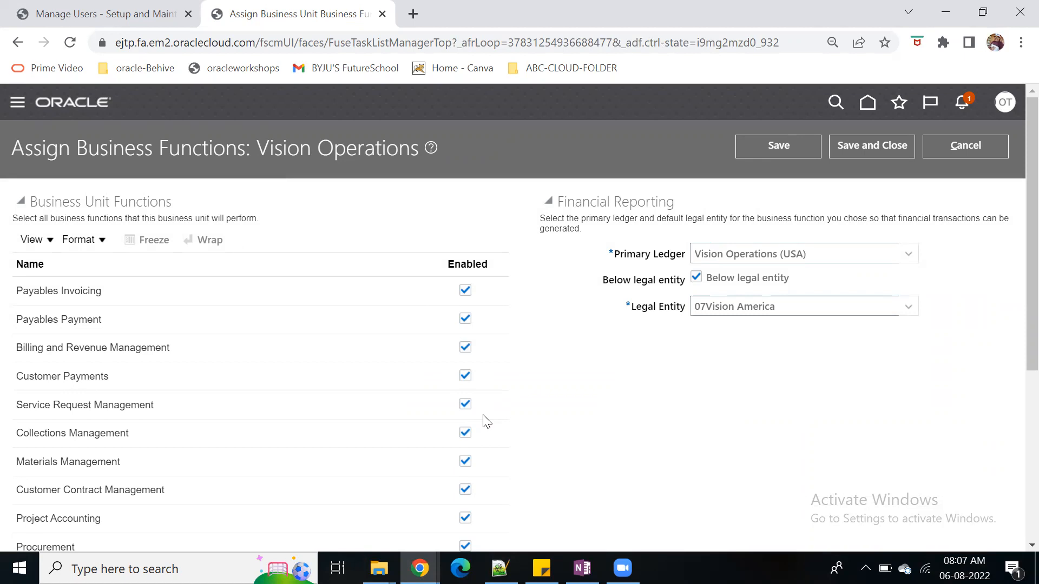
# Review Vision Operations' business functions, copy its legal entity name, and return to the user being created
pyautogui.scroll(-1, 547, 434)
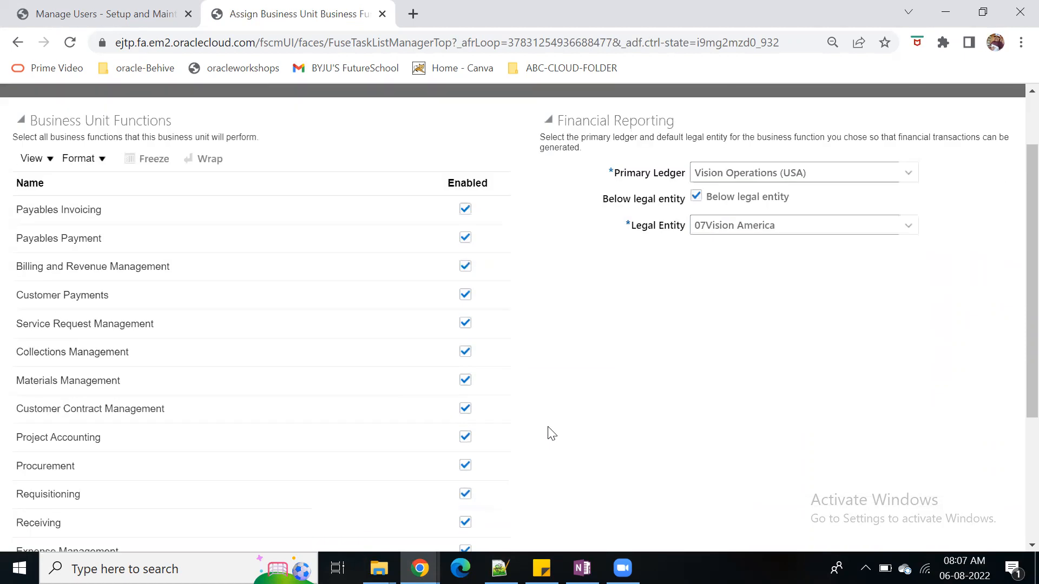
pyautogui.scroll(1, 553, 464)
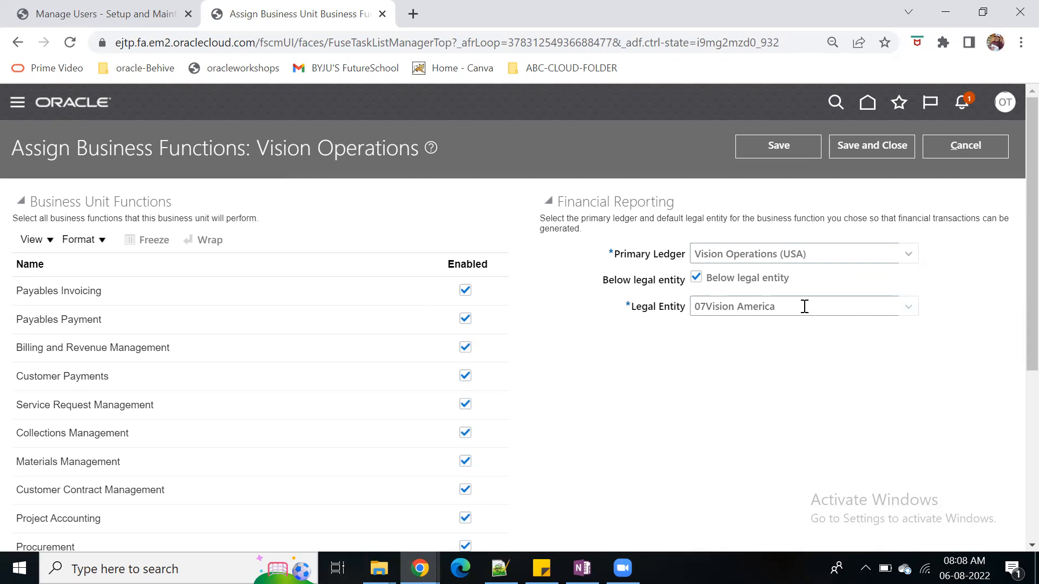
pyautogui.moveTo(801, 307); pyautogui.dragTo(696, 306)
pyautogui.hotkey('ctrl', 'c')
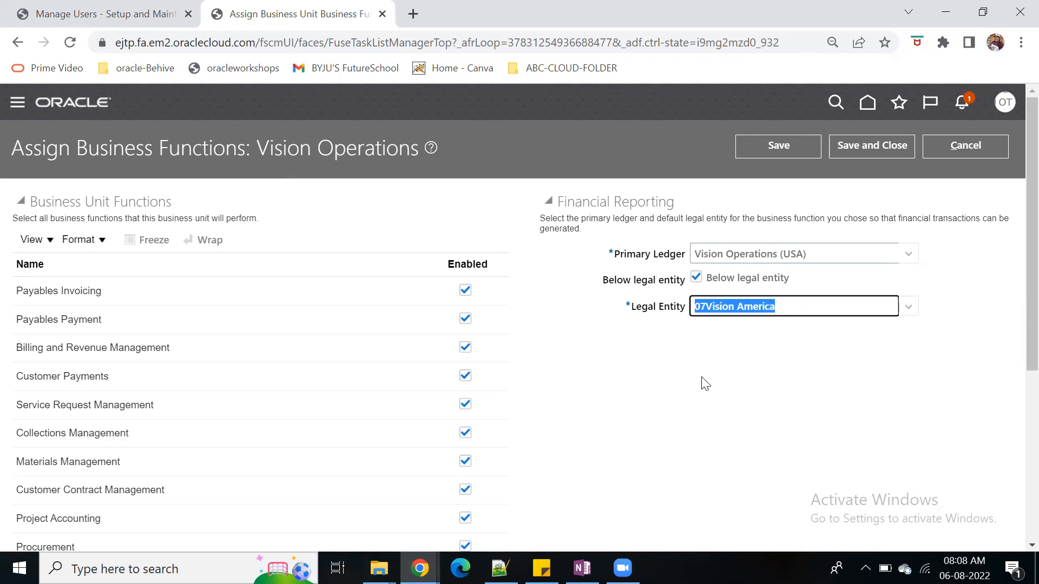
pyautogui.click(141, 26)
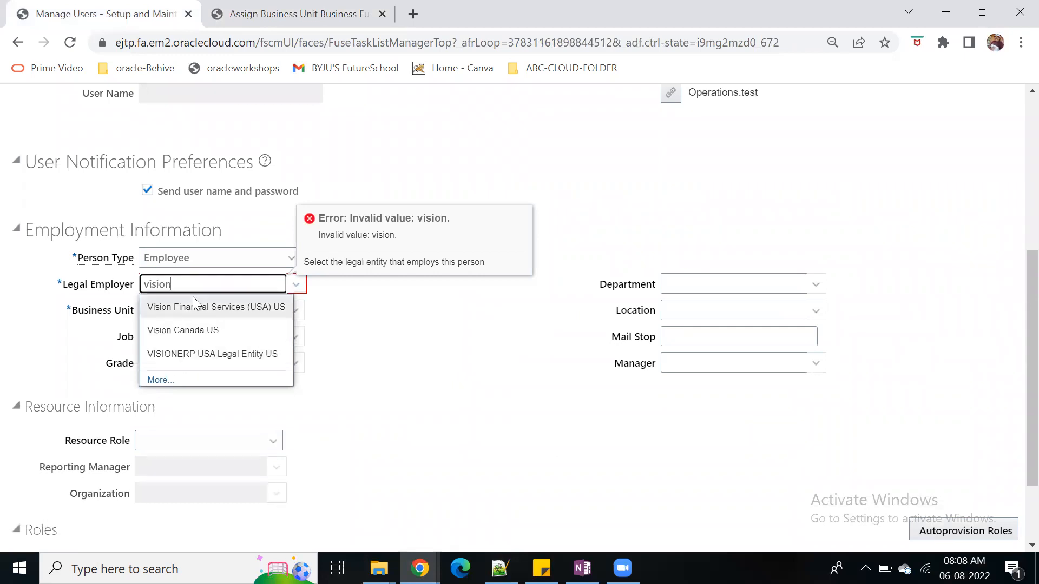
# Try to set the new user's legal employer to 07Vision America US using the copied legal entity name
pyautogui.moveTo(193, 289); pyautogui.dragTo(134, 291)
pyautogui.hotkey('ctrl', 'v')
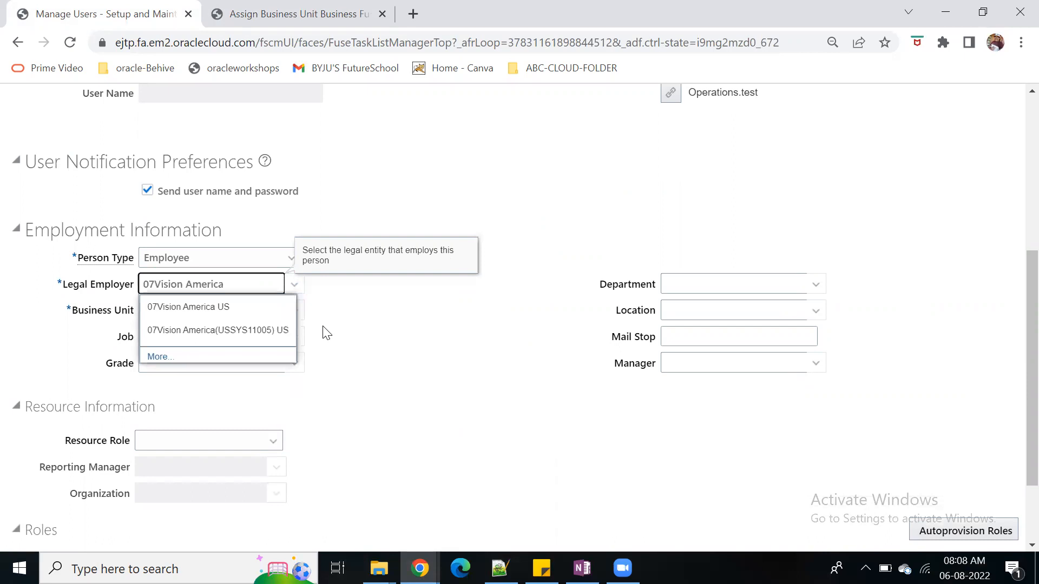
pyautogui.click(250, 305)
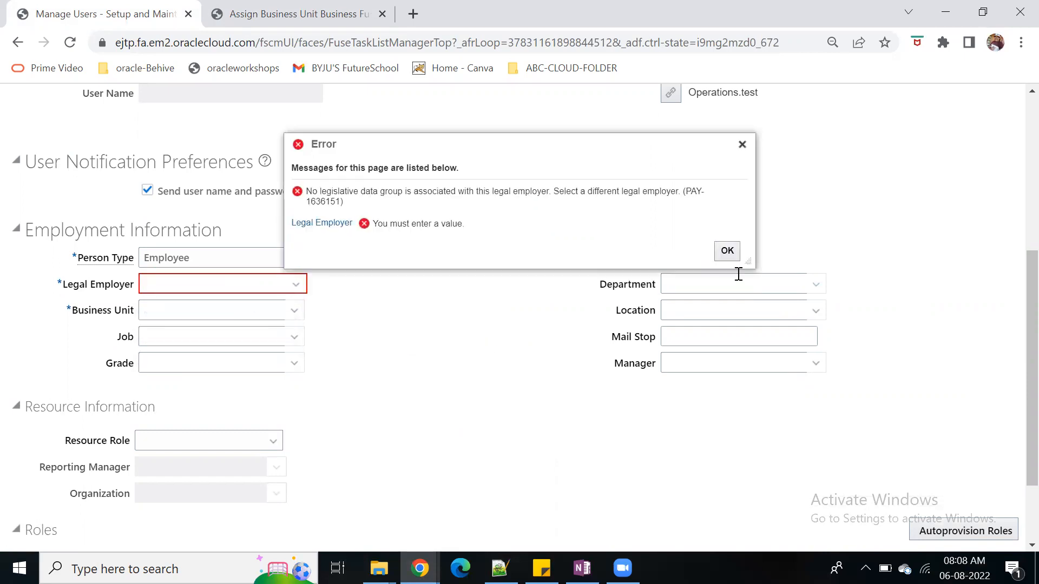
pyautogui.click(724, 256)
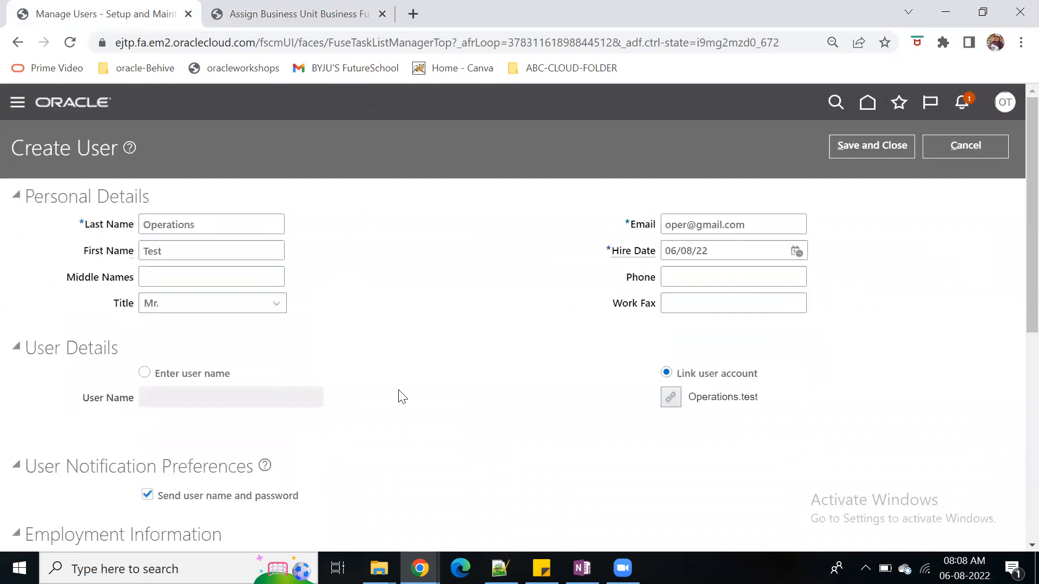
# Set the new user's legal employer to 07Vision America(USSYS11005)
pyautogui.scroll(-5, 248, 369)
pyautogui.click(213, 258)
pyautogui.hotkey('ctrl', 'v')
pyautogui.click(254, 317)
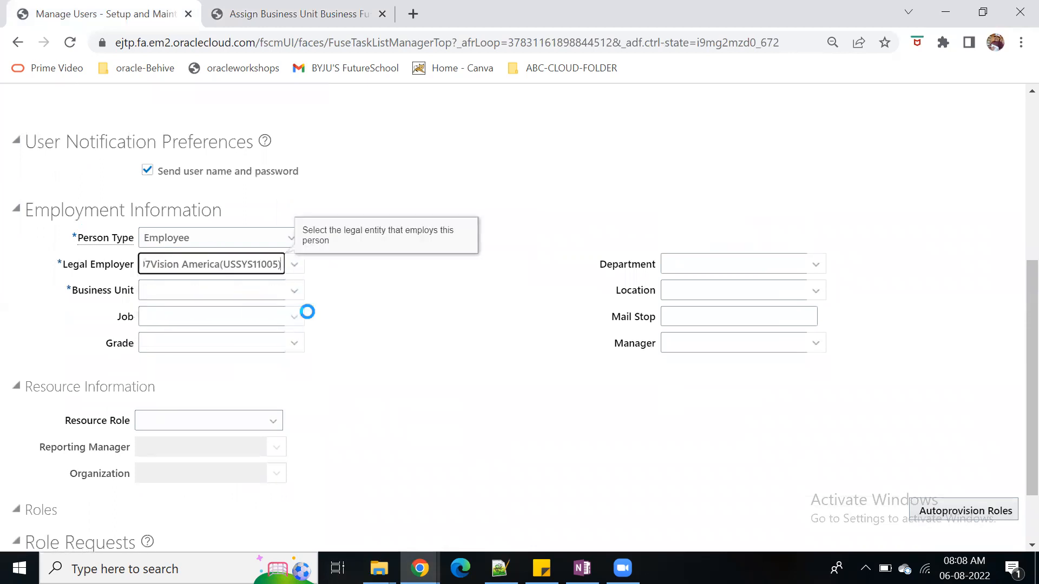
# Set the new user's business unit to Vision Operations, found by searching for vision
pyautogui.click(294, 291)
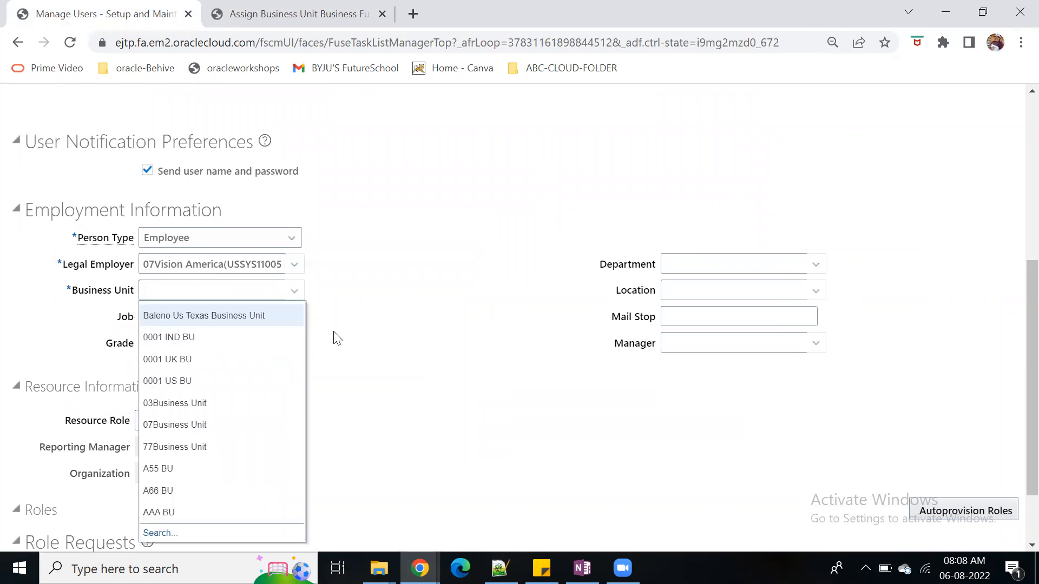
pyautogui.click(157, 533)
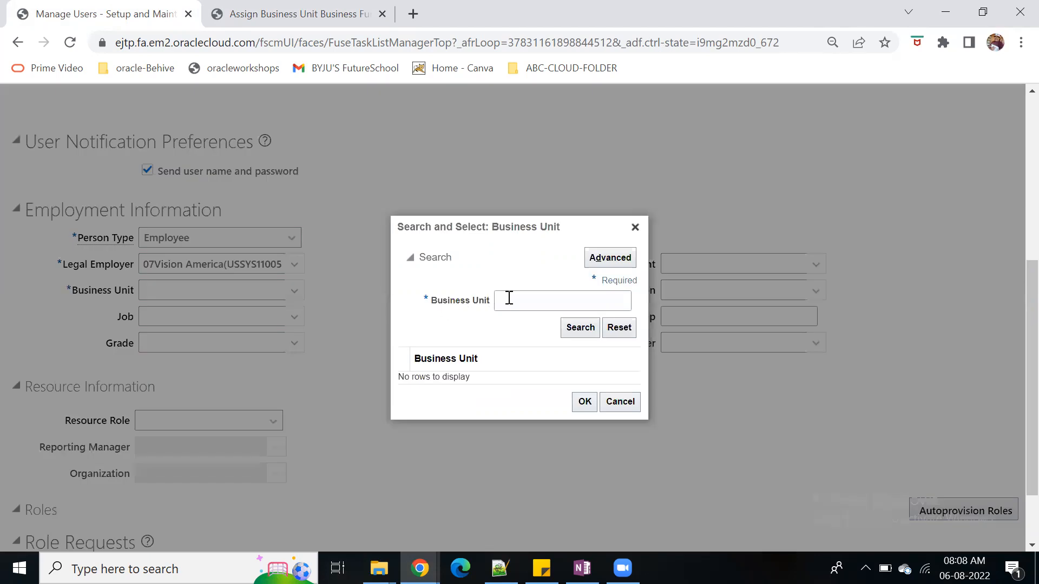
pyautogui.click(520, 301)
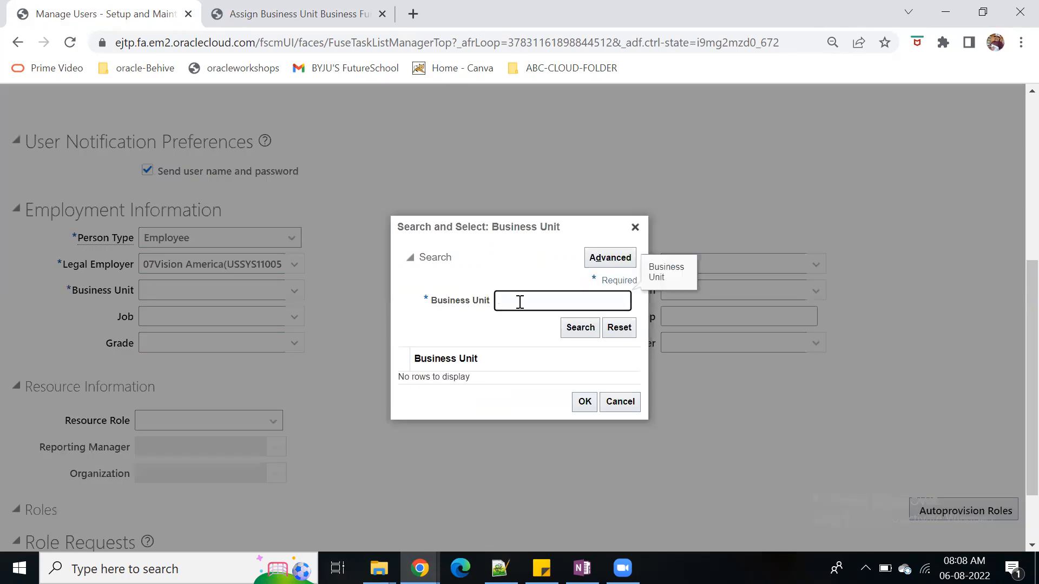
pyautogui.write('vision')
pyautogui.click(580, 328)
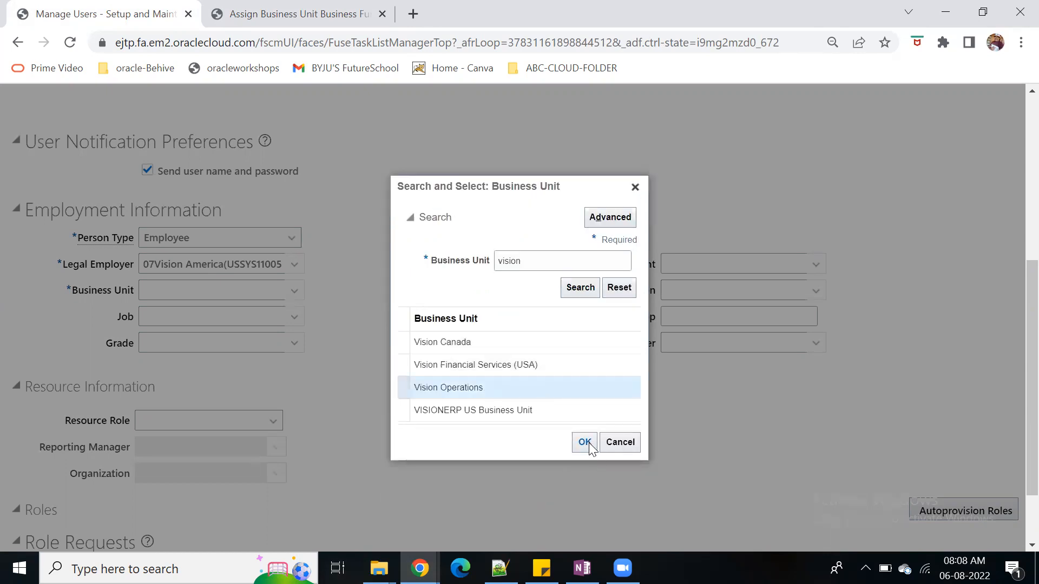
pyautogui.click(585, 443)
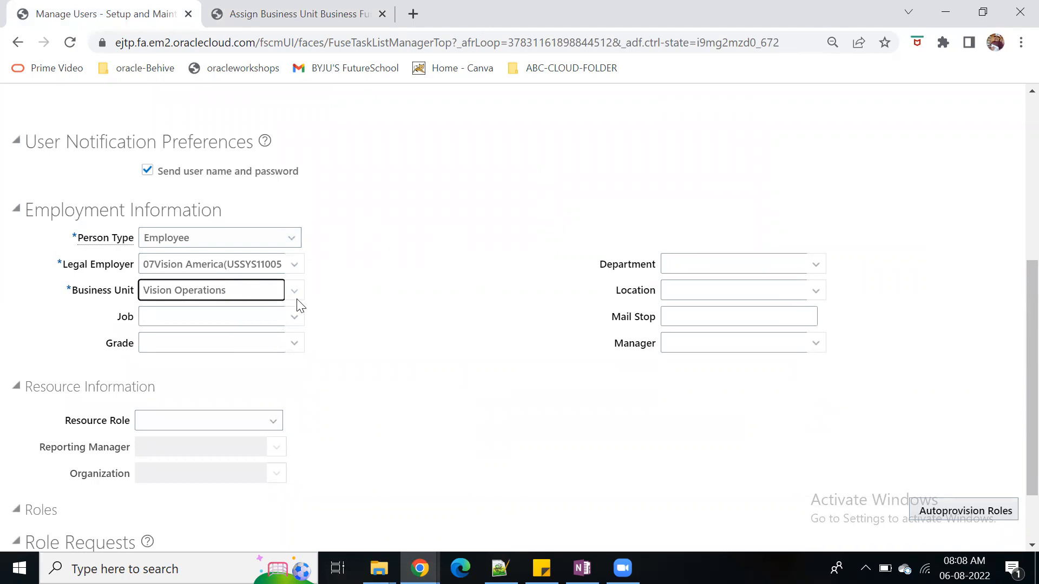
# Look up jobs whose names start with Proc, using the advanced job search
pyautogui.click(295, 319)
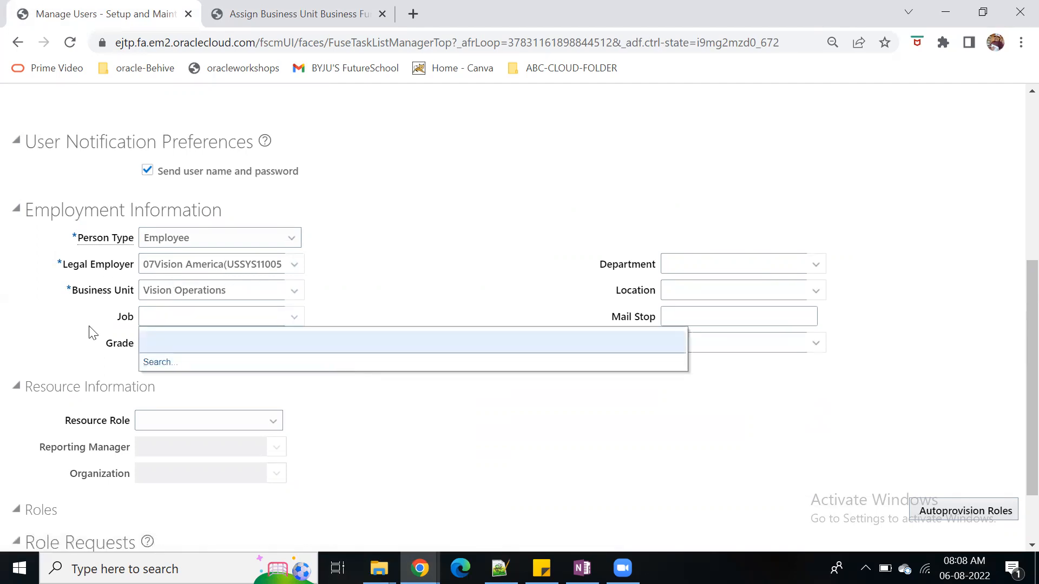
pyautogui.click(157, 362)
pyautogui.click(400, 285)
pyautogui.write('Proc')
pyautogui.click(762, 244)
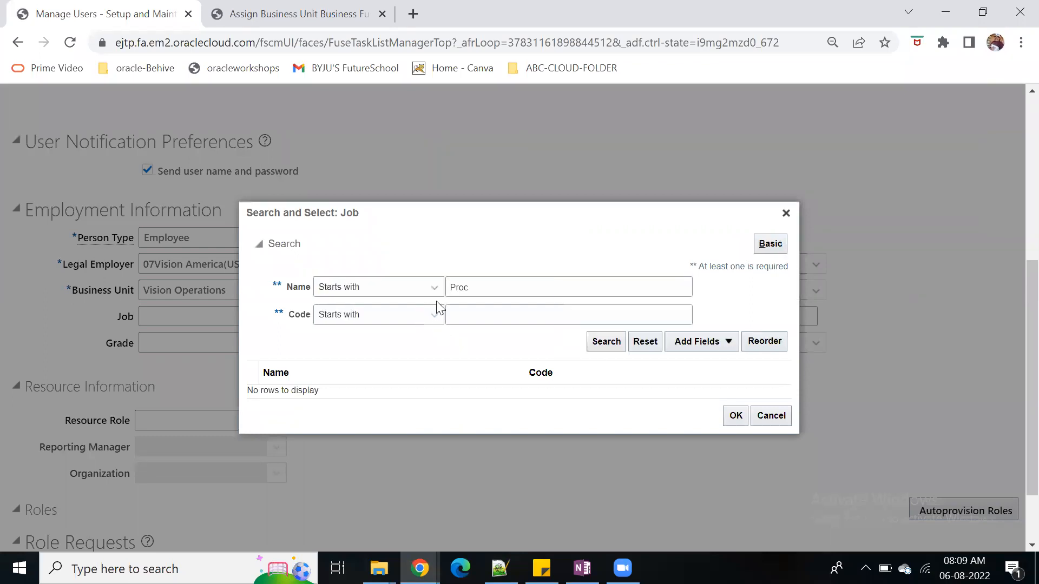
pyautogui.click(436, 294)
pyautogui.click(566, 289)
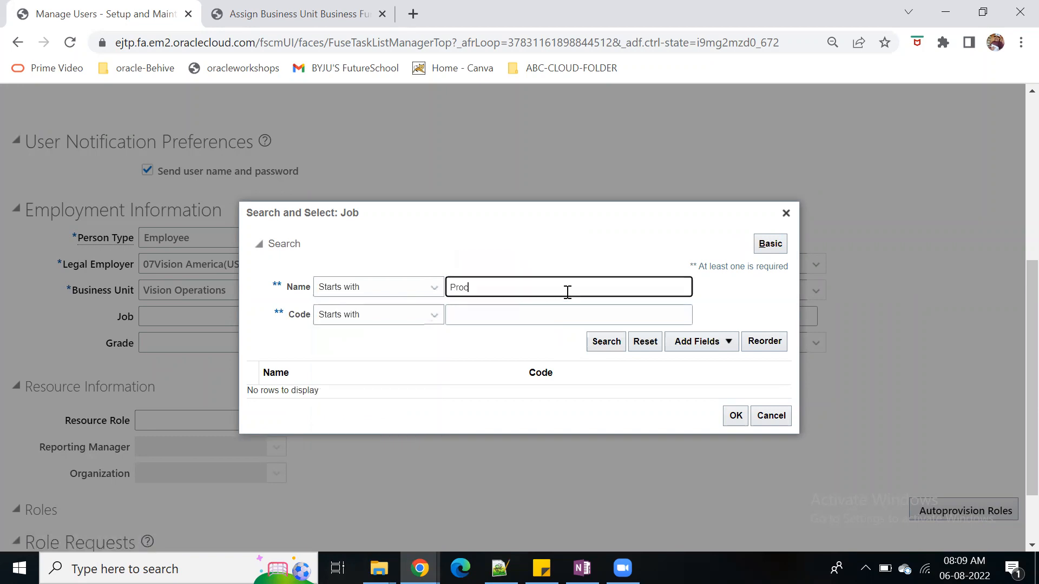
pyautogui.click(598, 345)
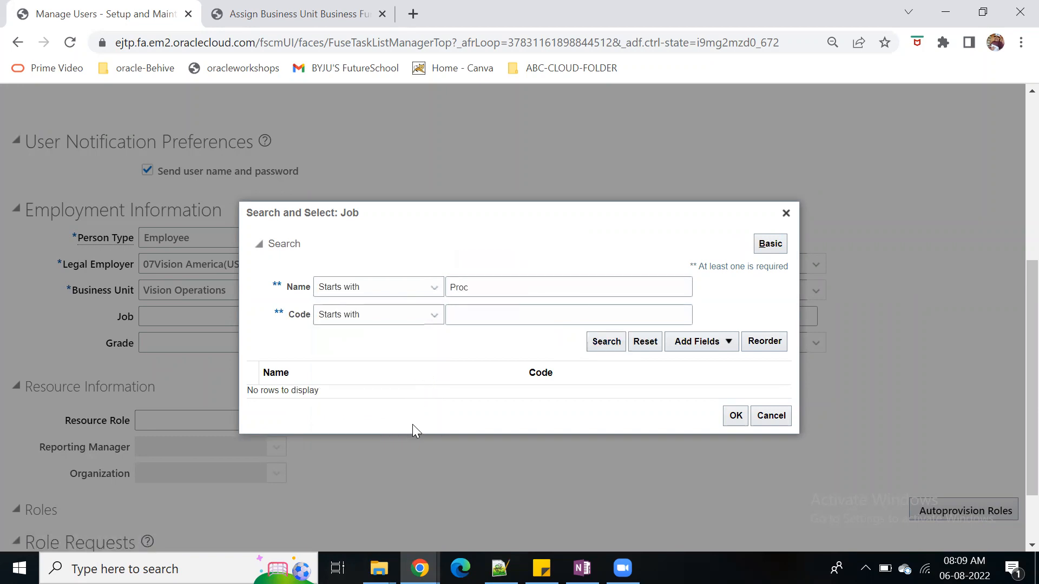
# Search for job names starting with p and assign the PC Individual job with code PI
pyautogui.moveTo(503, 287); pyautogui.dragTo(433, 288)
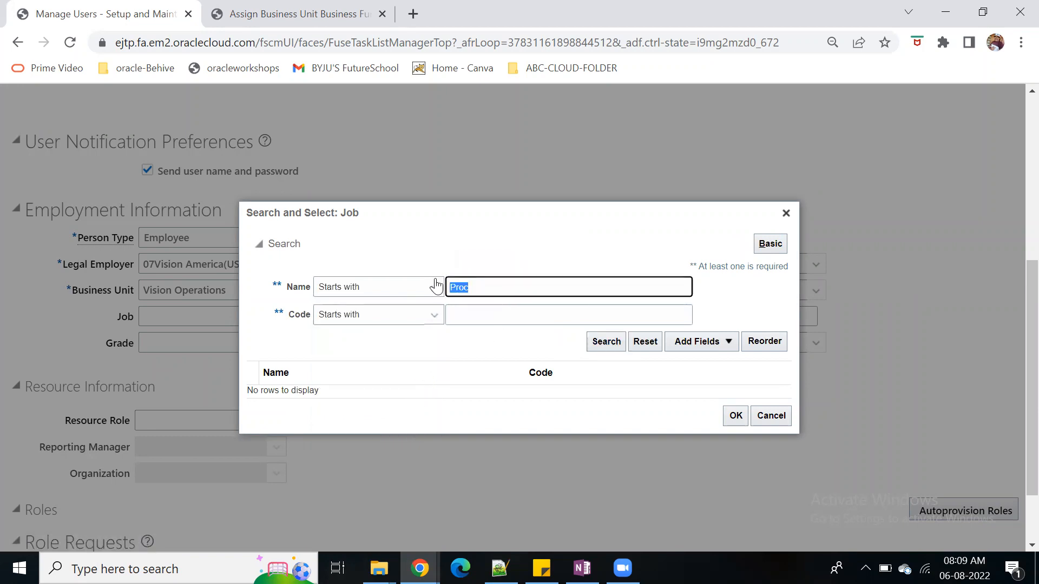
pyautogui.write('p')
pyautogui.click(608, 342)
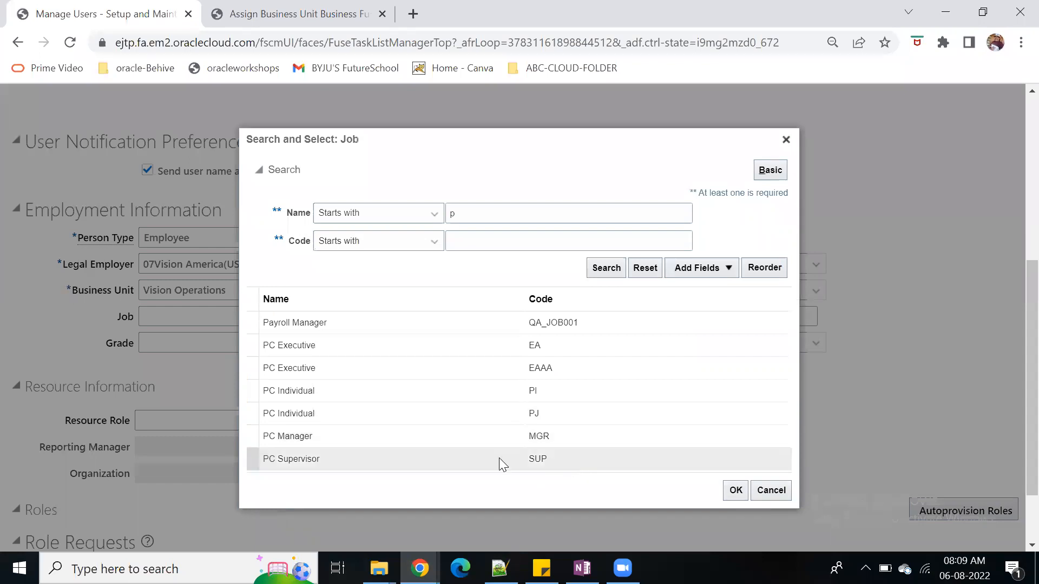
pyautogui.click(433, 390)
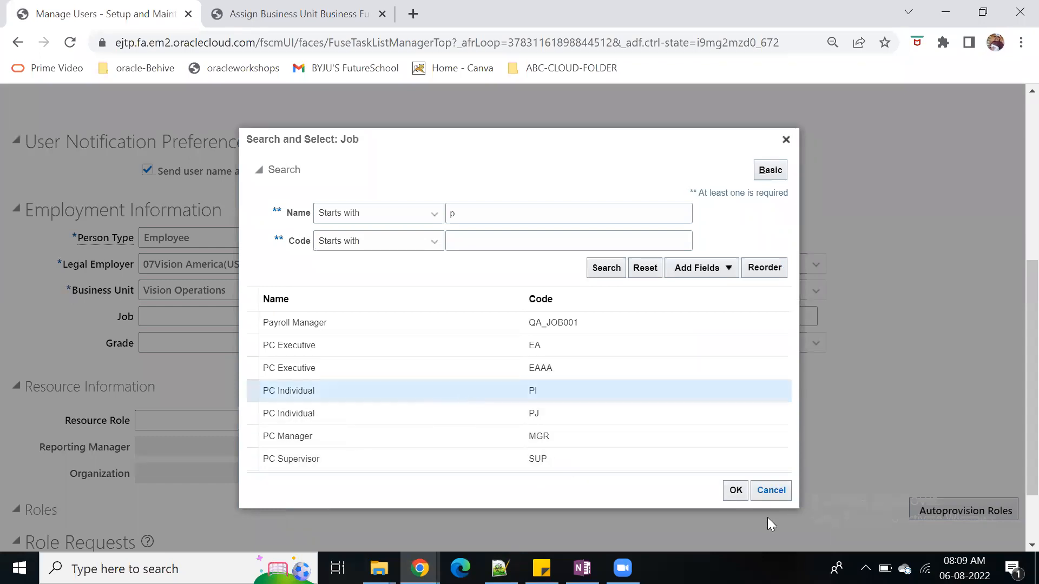
pyautogui.click(736, 491)
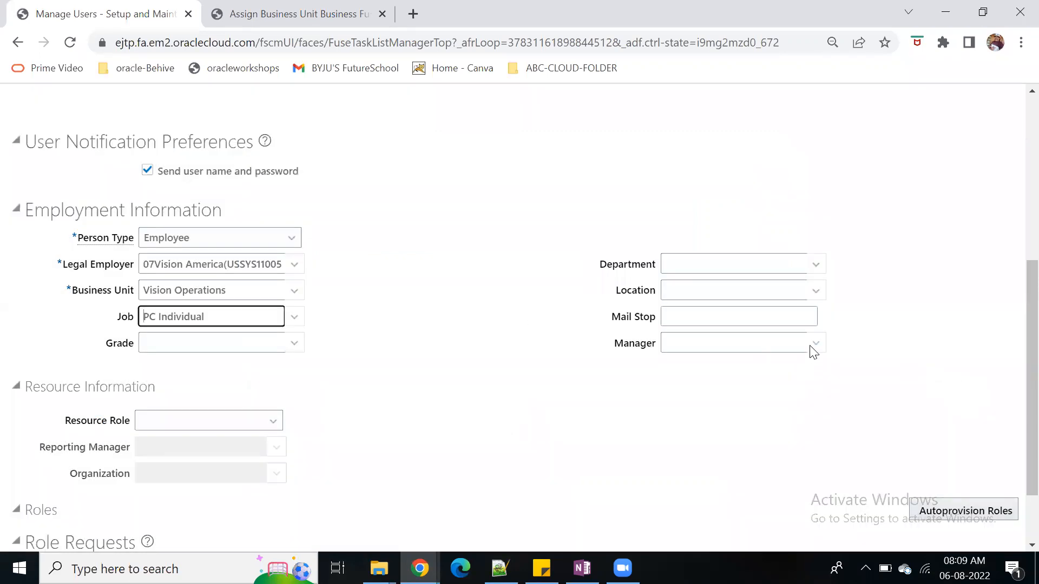
# Search managers by the name operations and assign the Purchasing department's Analyst as the new user's manager
pyautogui.click(815, 346)
pyautogui.click(258, 368)
pyautogui.click(334, 247)
pyautogui.write('operationa')
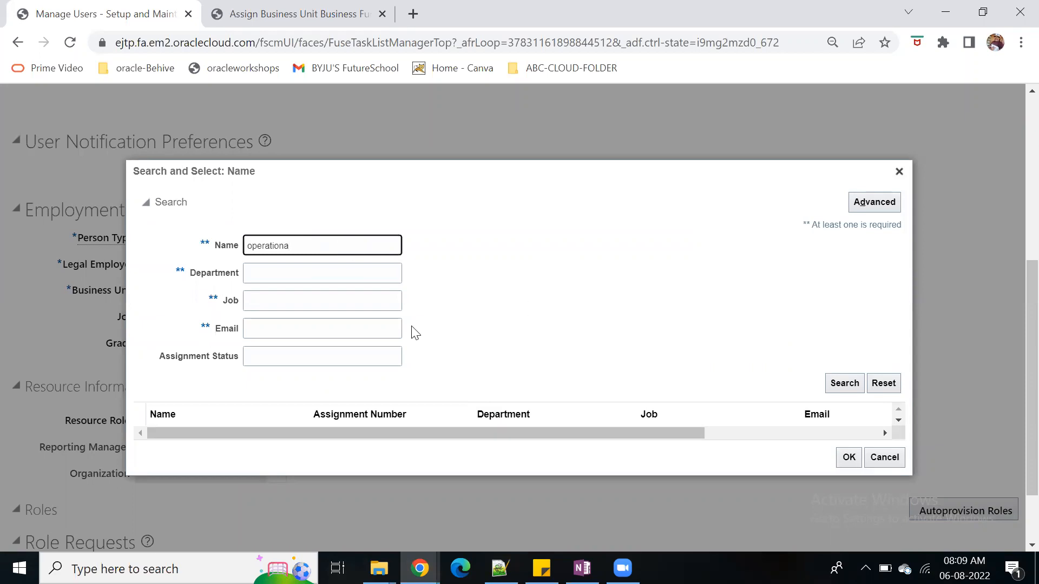
pyautogui.press('BackSpace')
pyautogui.write('s')
pyautogui.click(836, 383)
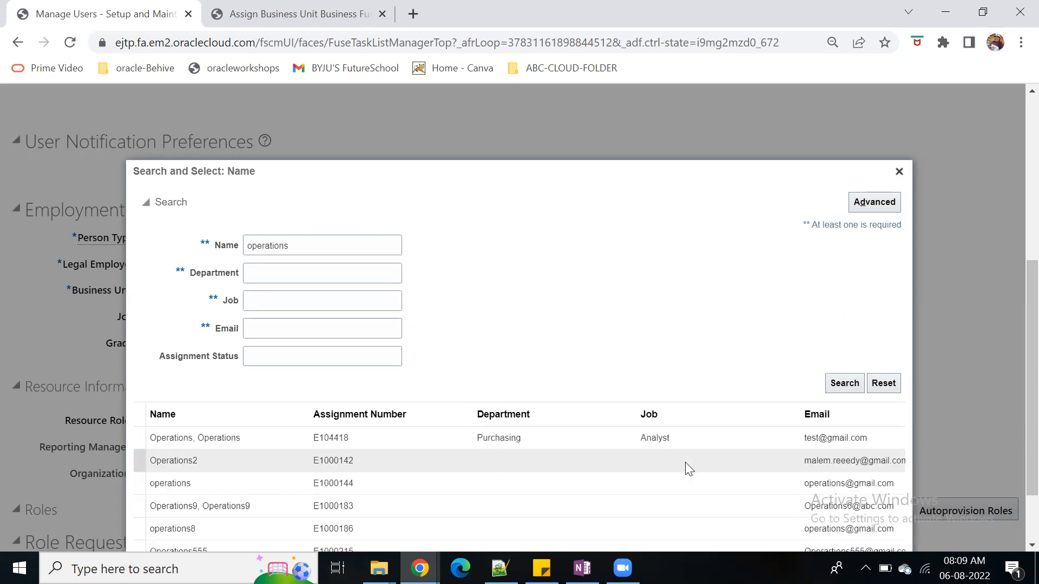
pyautogui.click(344, 377)
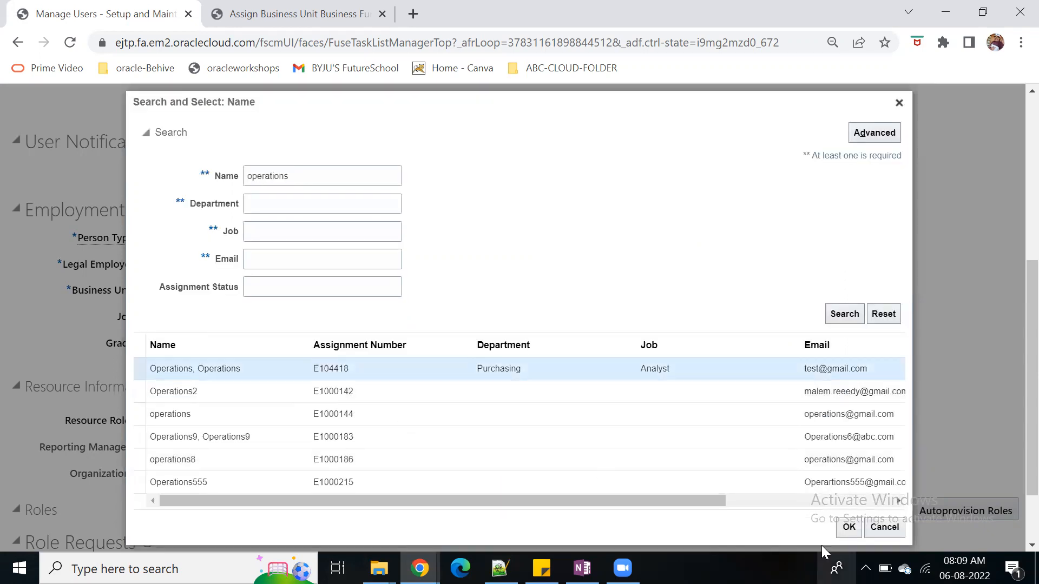
pyautogui.click(847, 528)
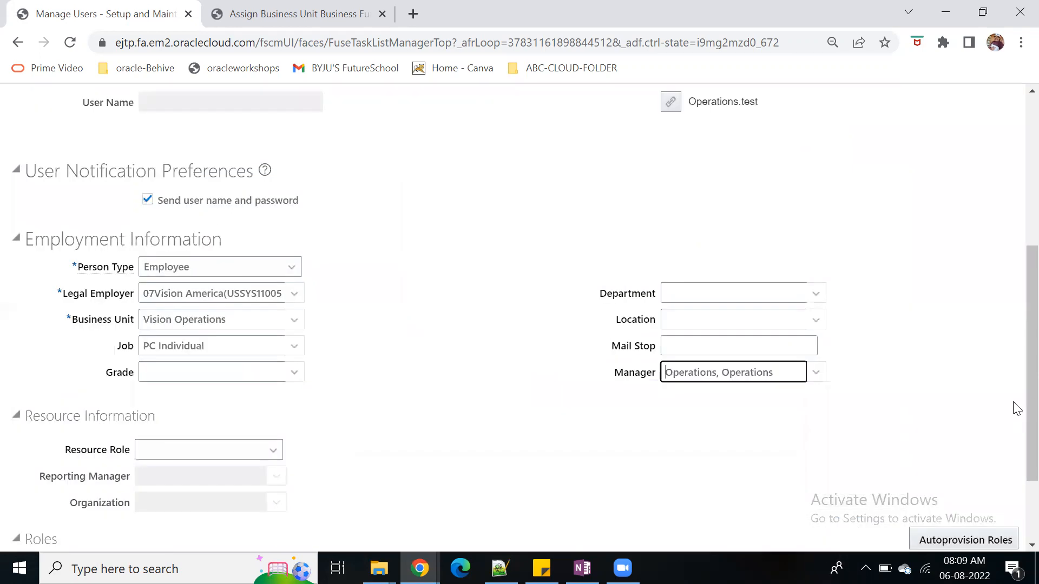
# Autoprovision roles for the new user, review the role requests and current roles, and save the user
pyautogui.scroll(-2, 621, 429)
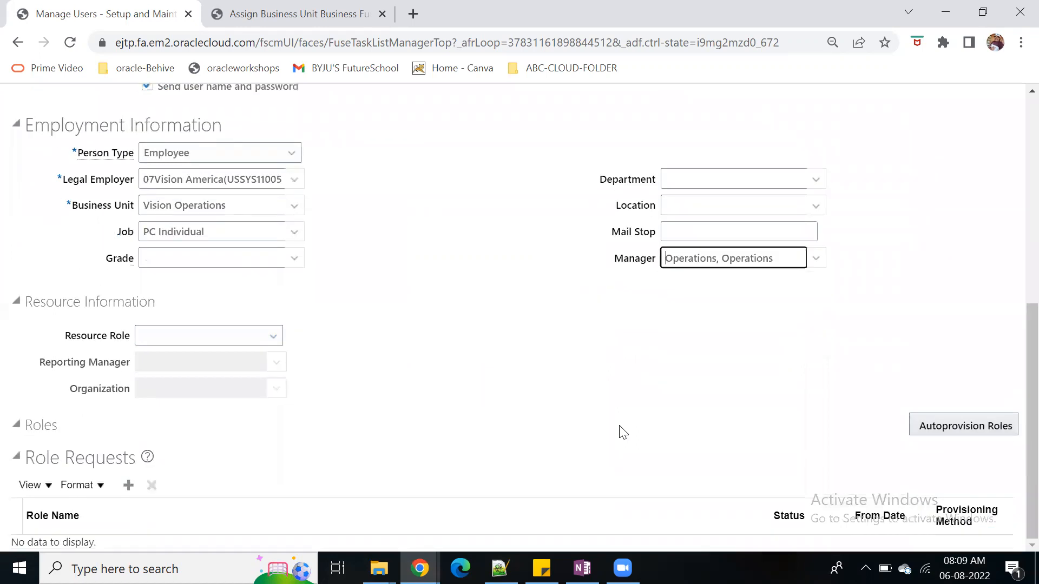
pyautogui.click(961, 433)
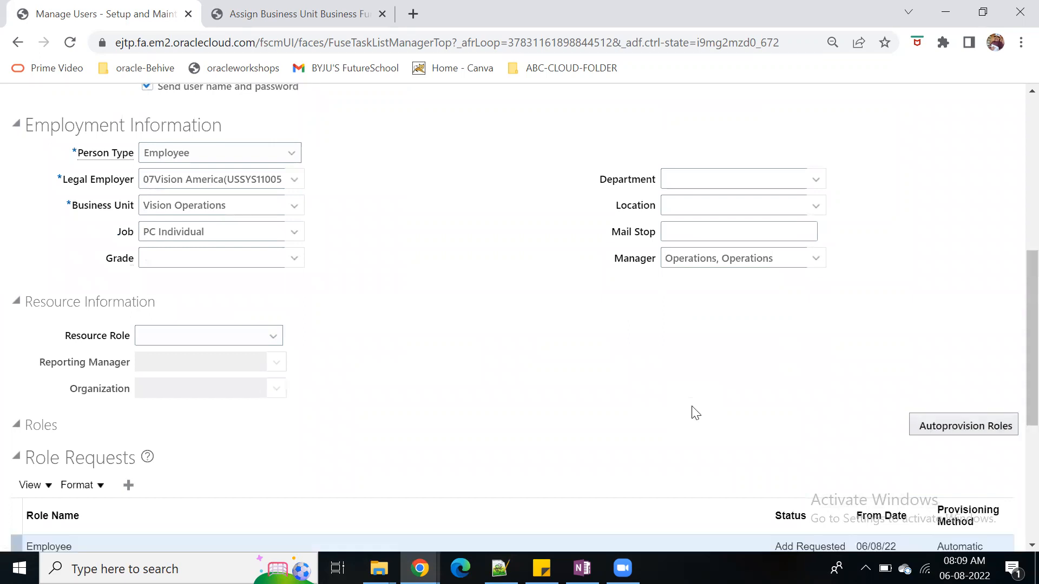
pyautogui.scroll(-5, 600, 382)
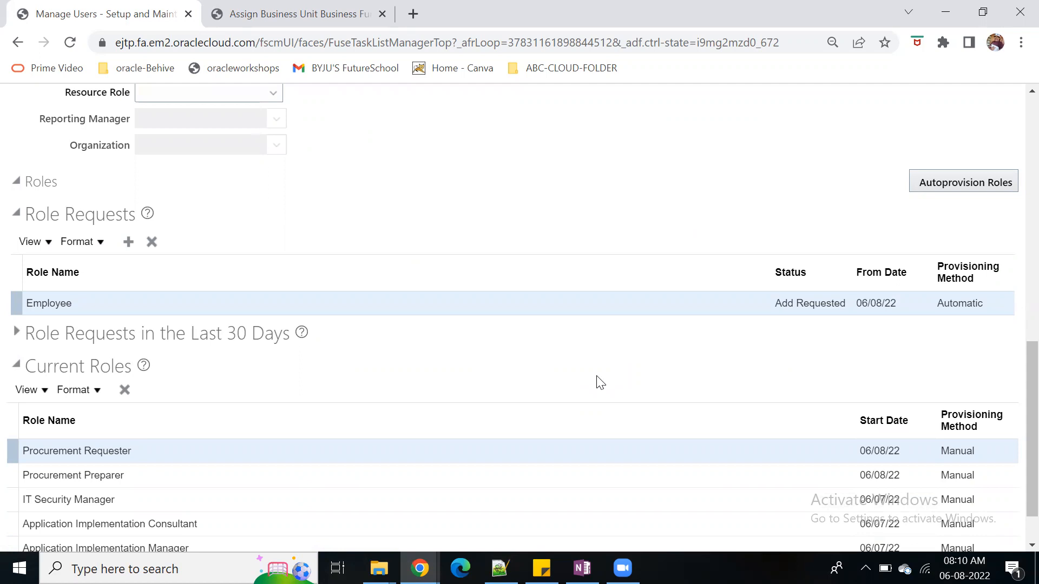
pyautogui.scroll(12, 640, 375)
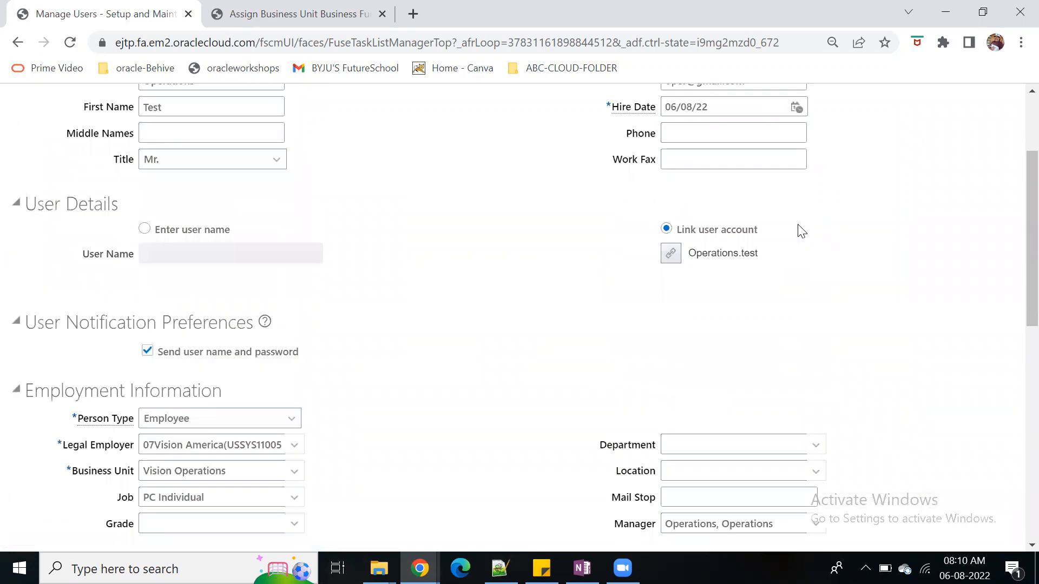
pyautogui.click(894, 142)
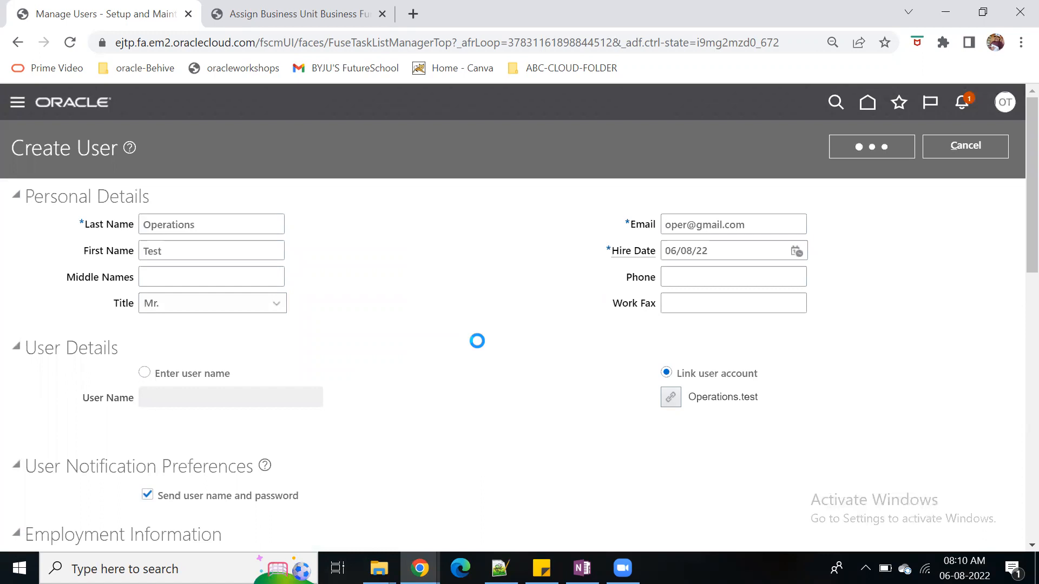
pyautogui.scroll(-5, 475, 341)
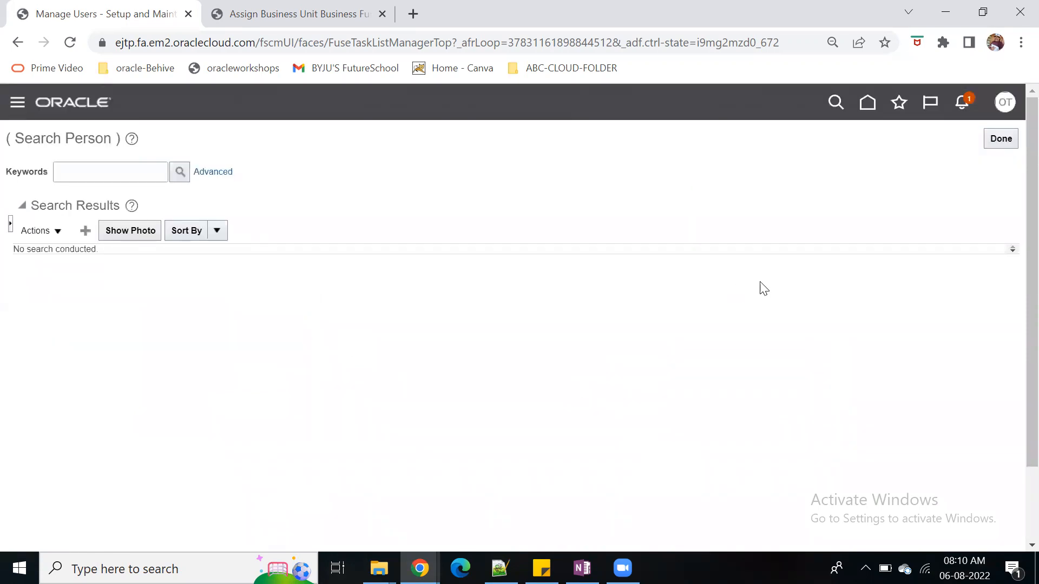
# Search the person records with the keyword operations
pyautogui.click(79, 171)
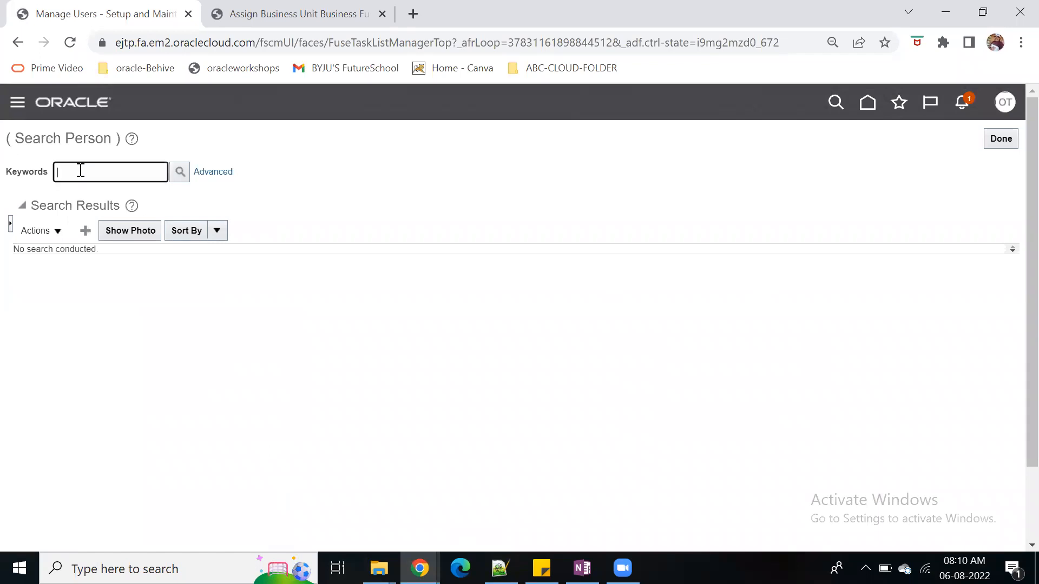
pyautogui.write('operations')
pyautogui.press('Return')
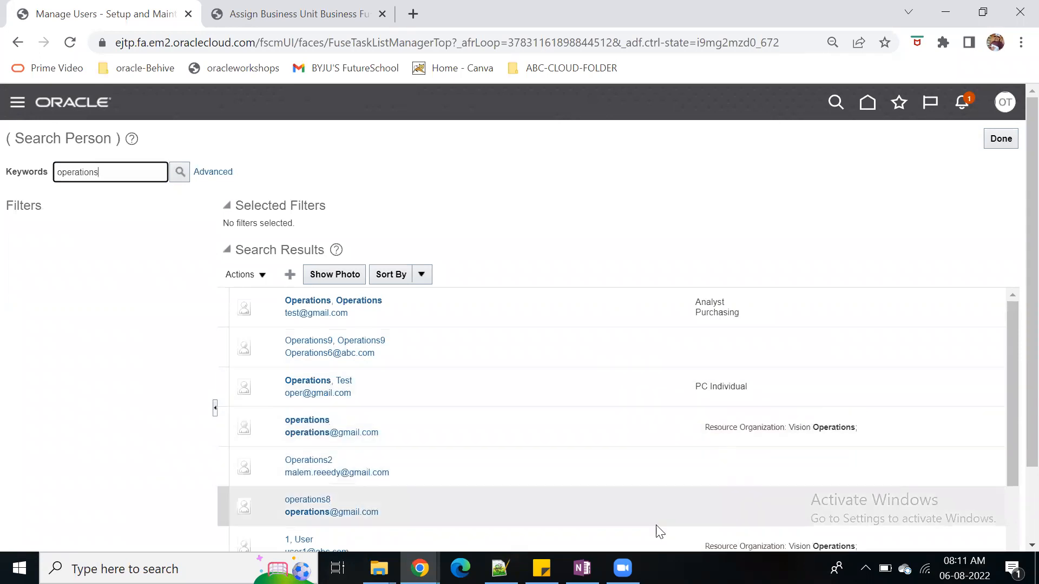
# Capture the person search results with Snipping Tool and highlight the name of the new PC Individual user in yellow
pyautogui.click(136, 568)
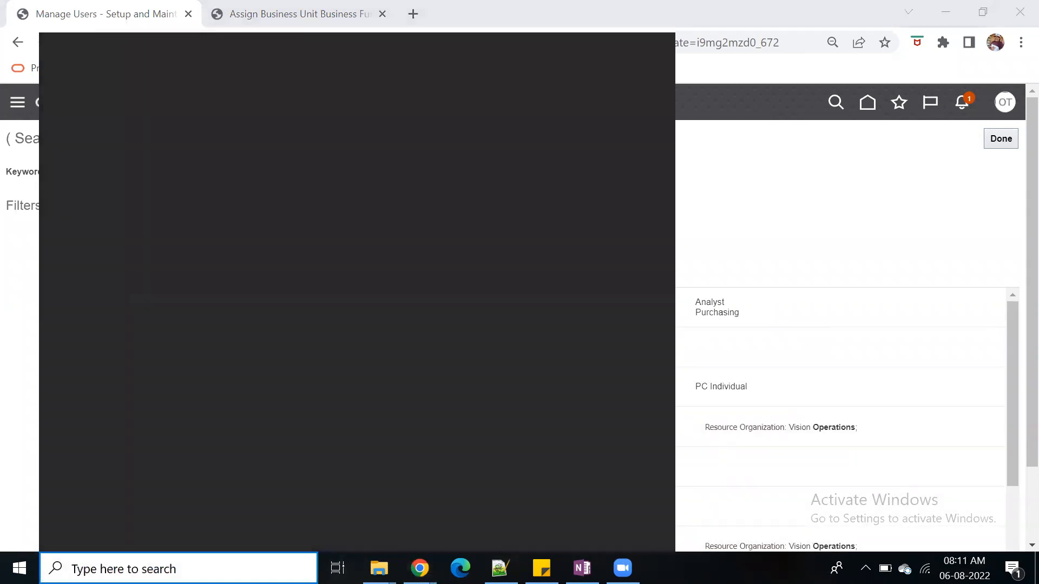
pyautogui.write('sm')
pyautogui.press('BackSpace')
pyautogui.write('ni')
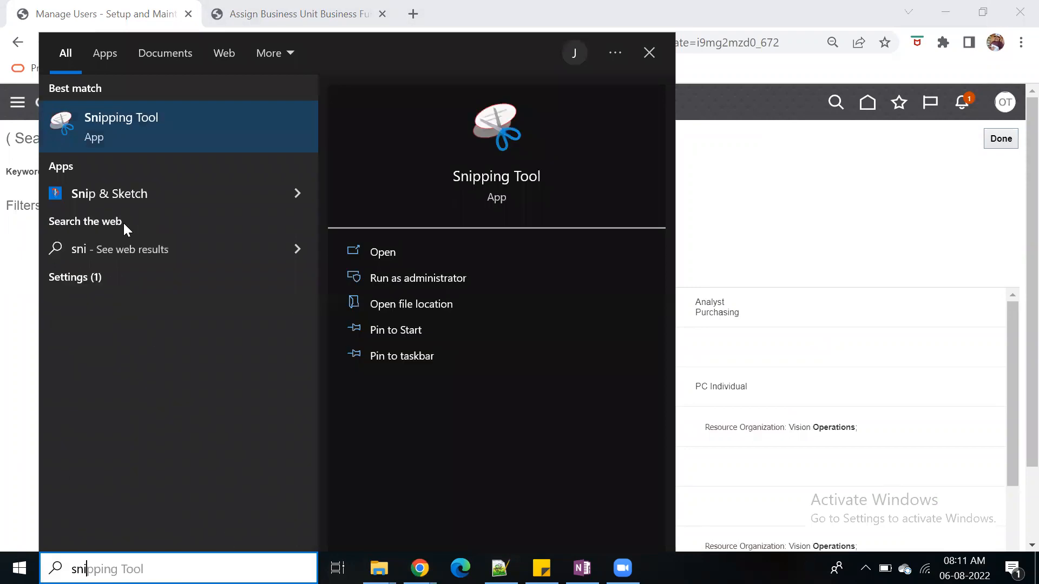
pyautogui.click(126, 122)
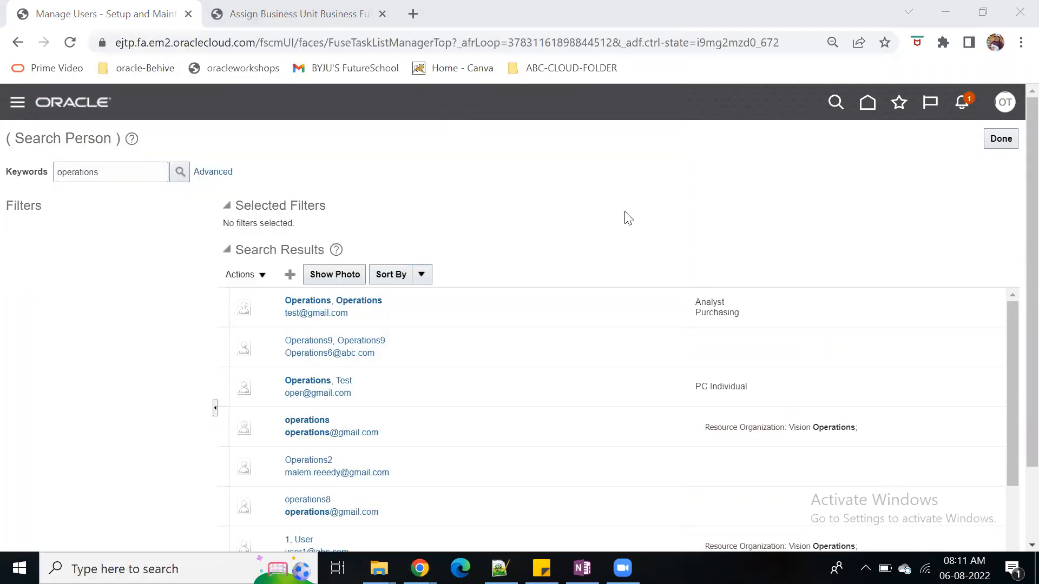
pyautogui.click(430, 37)
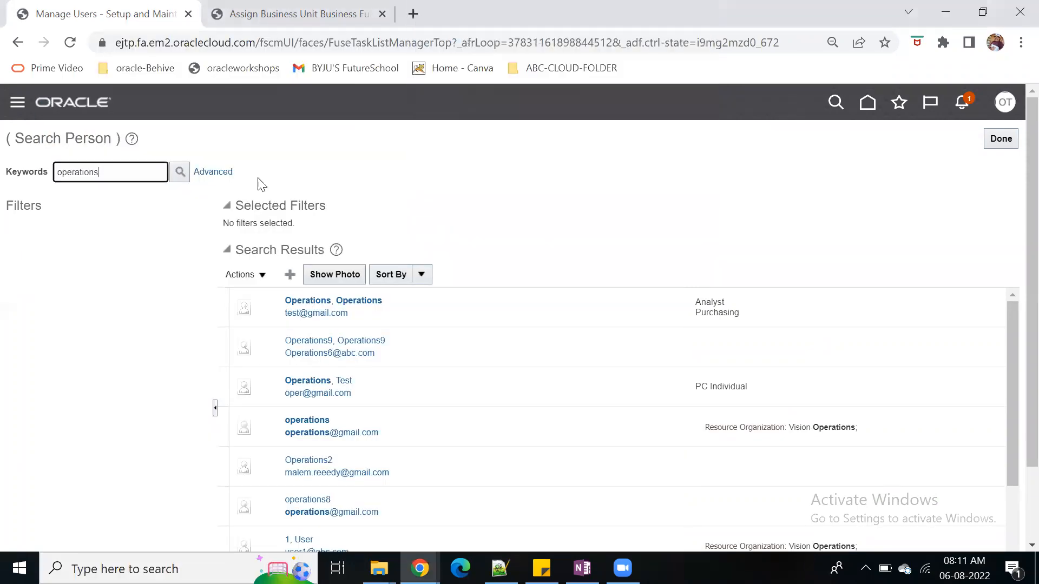
pyautogui.moveTo(1, 119); pyautogui.dragTo(1025, 405)
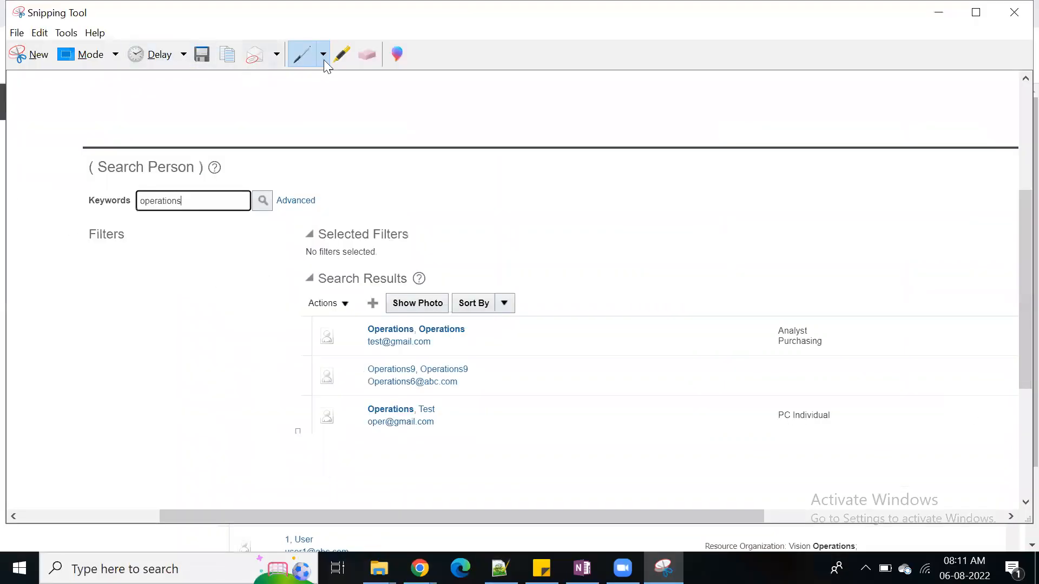
pyautogui.click(344, 54)
pyautogui.moveTo(369, 409); pyautogui.dragTo(446, 408)
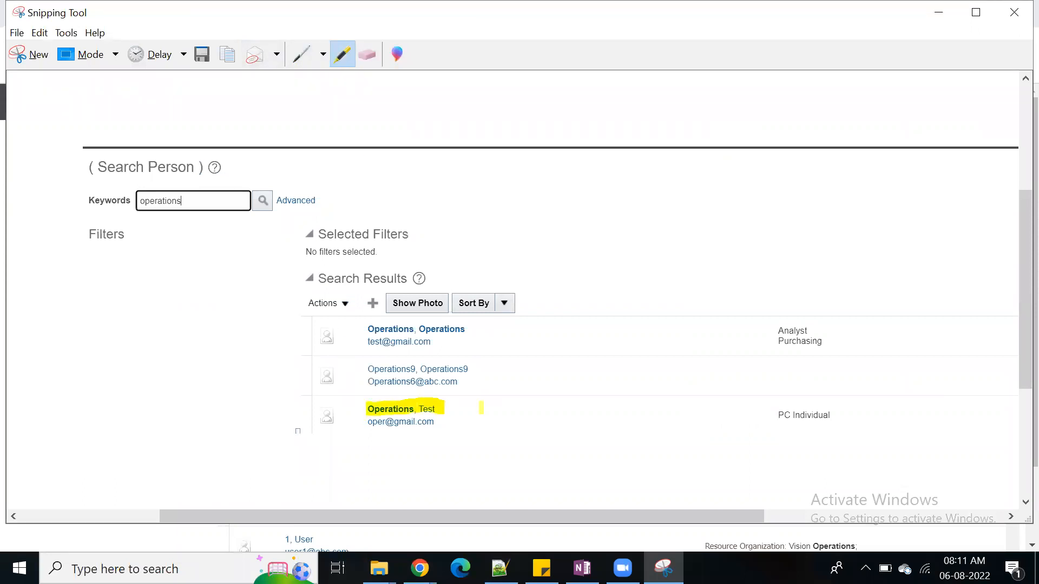
# Switch to OneNote and paste the captured search results below the approver table on the Approvals page
pyautogui.click(583, 568)
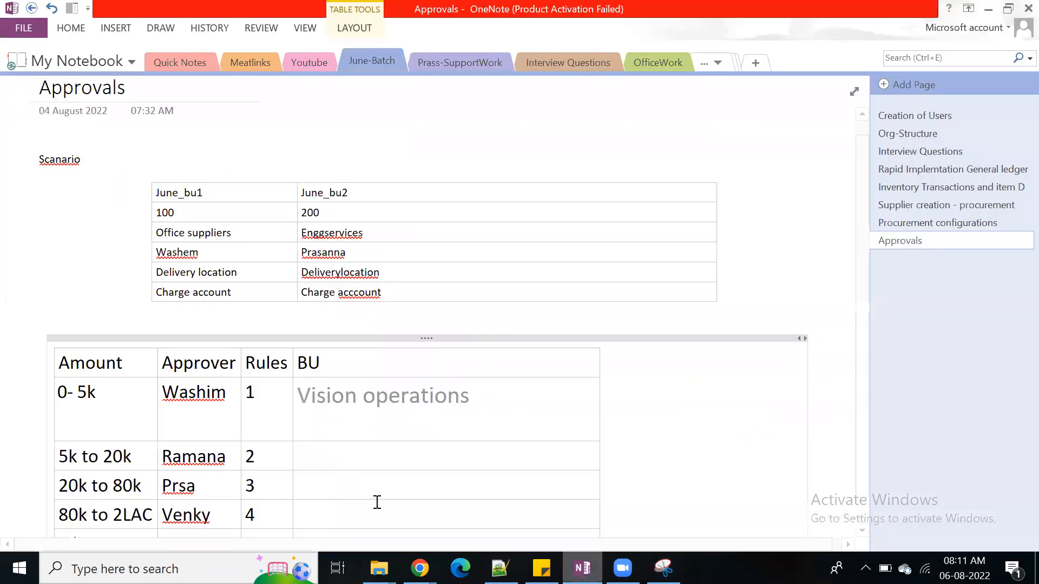
pyautogui.scroll(-1, 452, 467)
pyautogui.click(629, 515)
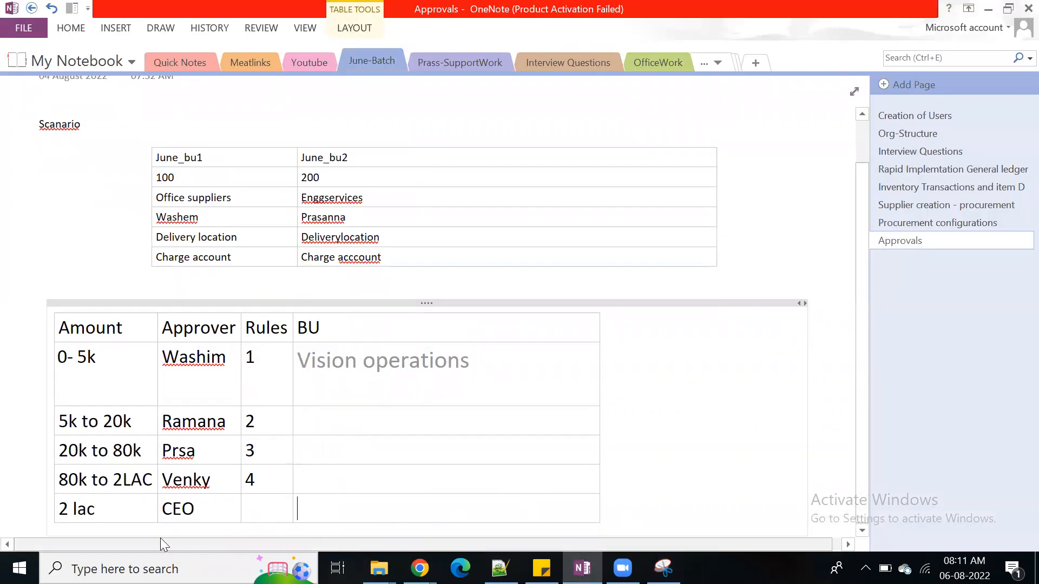
pyautogui.click(68, 530)
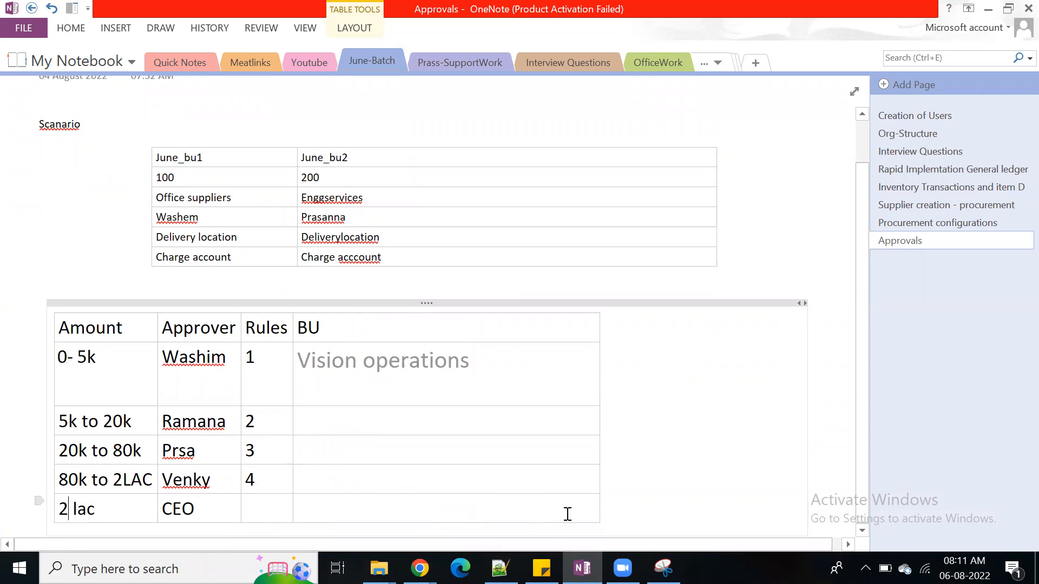
pyautogui.click(863, 532)
pyautogui.click(863, 532)
pyautogui.moveTo(860, 396); pyautogui.dragTo(862, 356)
pyautogui.click(72, 242)
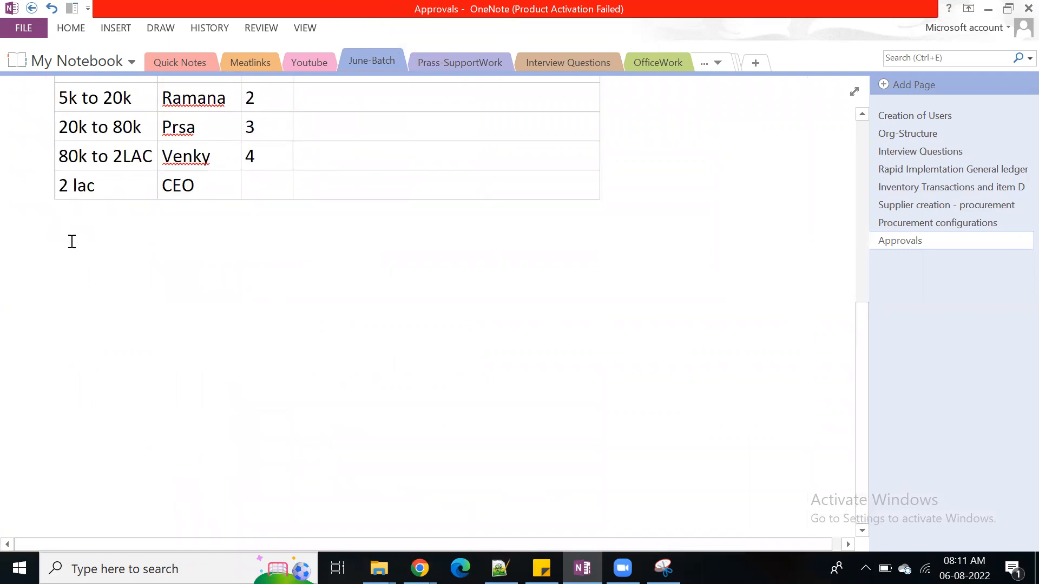
pyautogui.hotkey('ctrl', 'v')
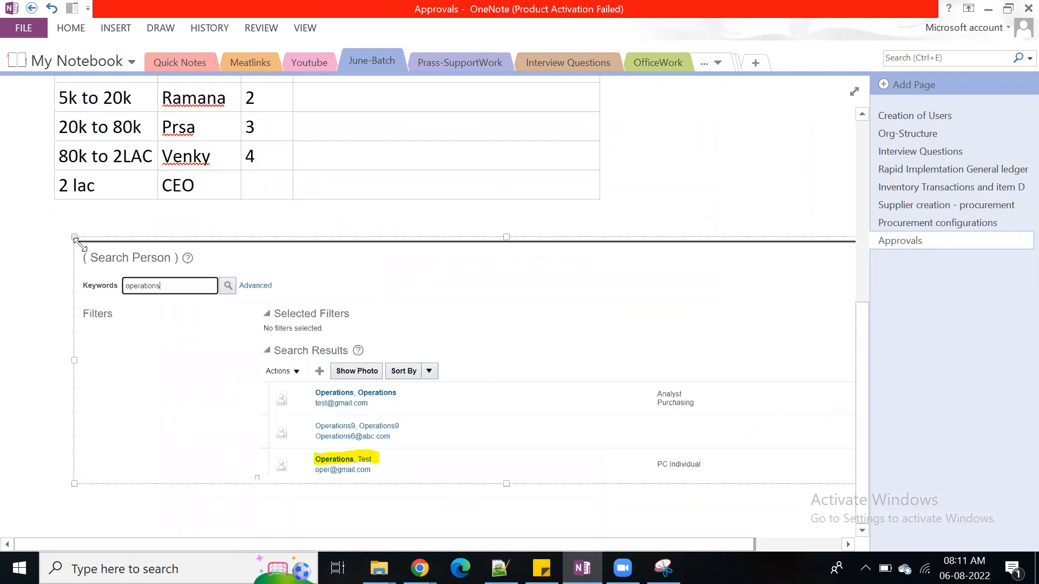
# Resize the pasted screenshot so its full width fits on the Approvals page beneath the table
pyautogui.moveTo(80, 244); pyautogui.dragTo(266, 297)
pyautogui.moveTo(435, 357); pyautogui.dragTo(234, 294)
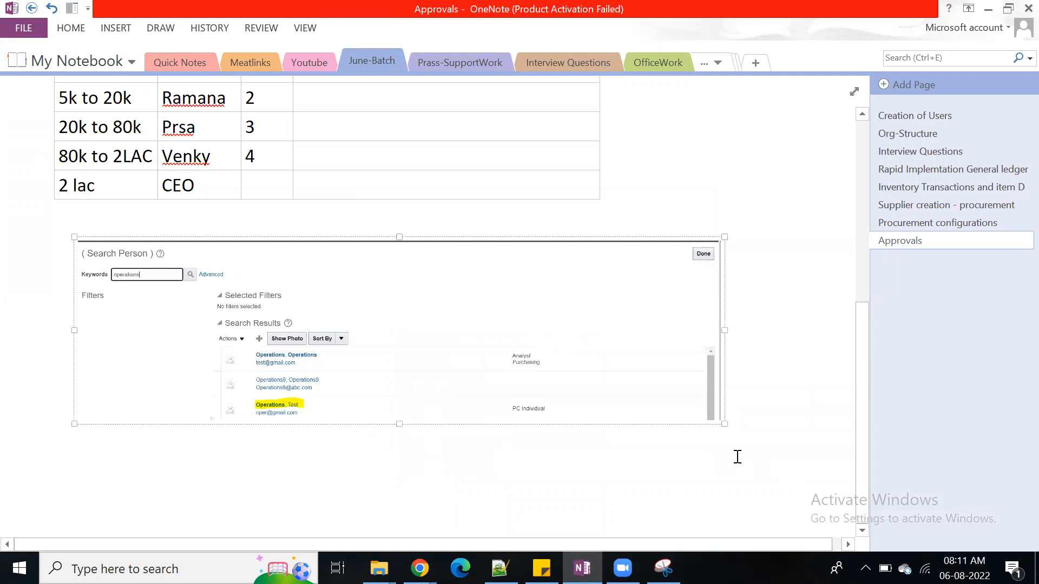
pyautogui.moveTo(724, 424); pyautogui.dragTo(808, 447)
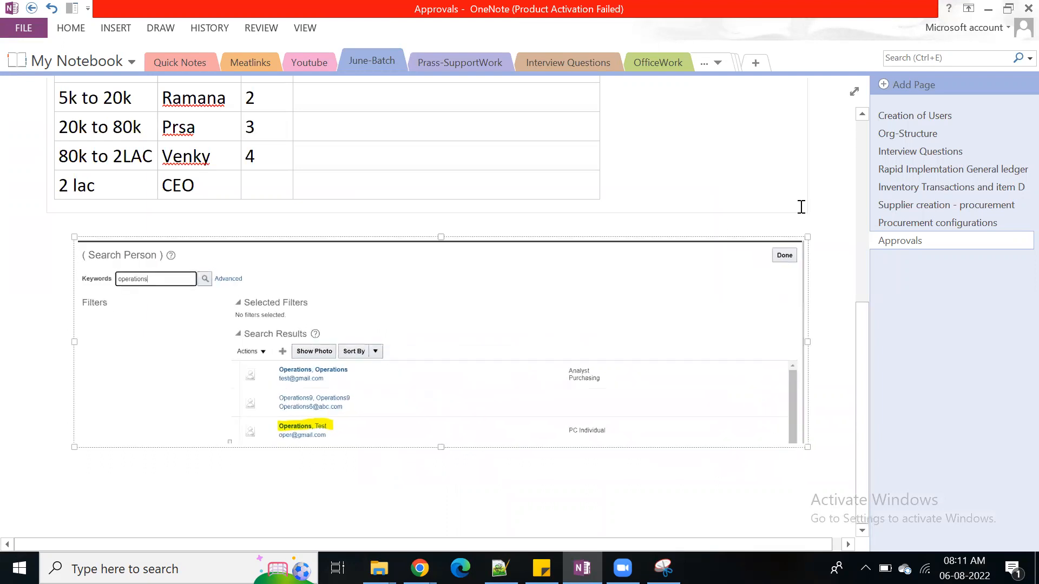
# Switch back to the Manage Users window in Chrome and finish the person search to return to the setup task search
pyautogui.click(987, 9)
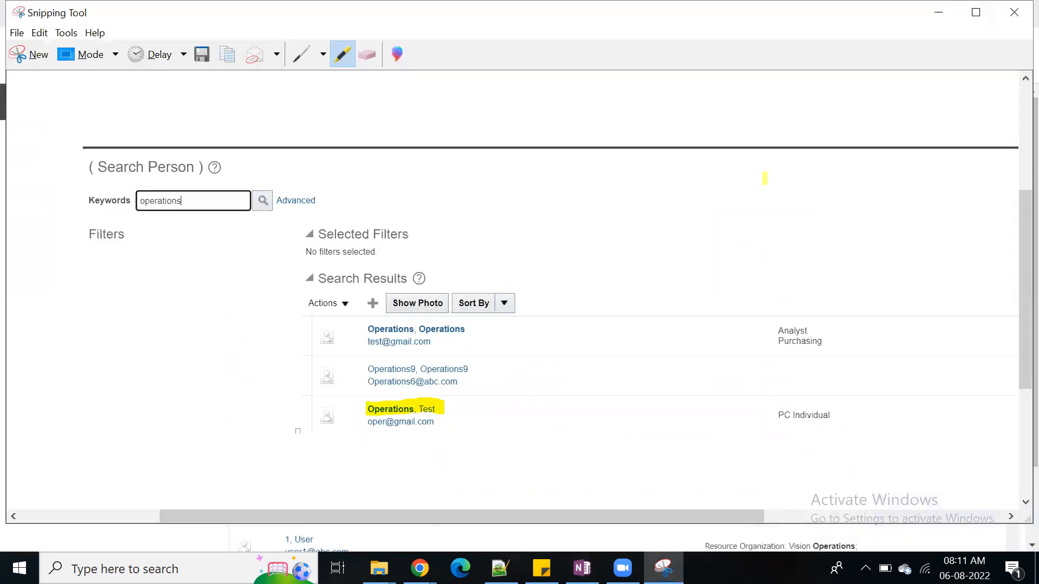
pyautogui.moveTo(420, 568)
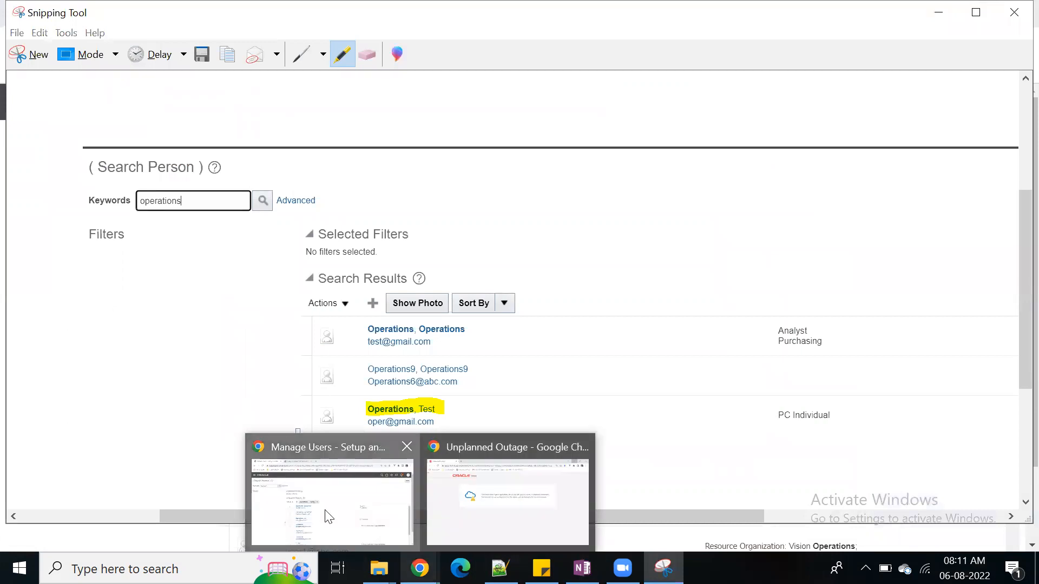
pyautogui.click(328, 517)
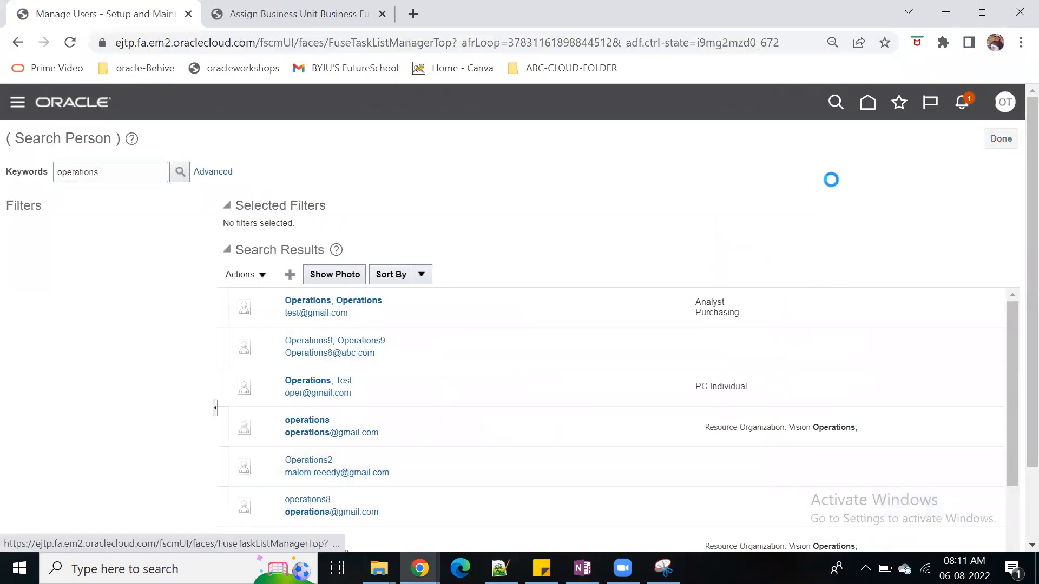
pyautogui.click(1001, 138)
# Search the setup tasks for %Legal%Entity% and look through the results list
pyautogui.click(291, 182)
pyautogui.moveTo(291, 182); pyautogui.dragTo(115, 184)
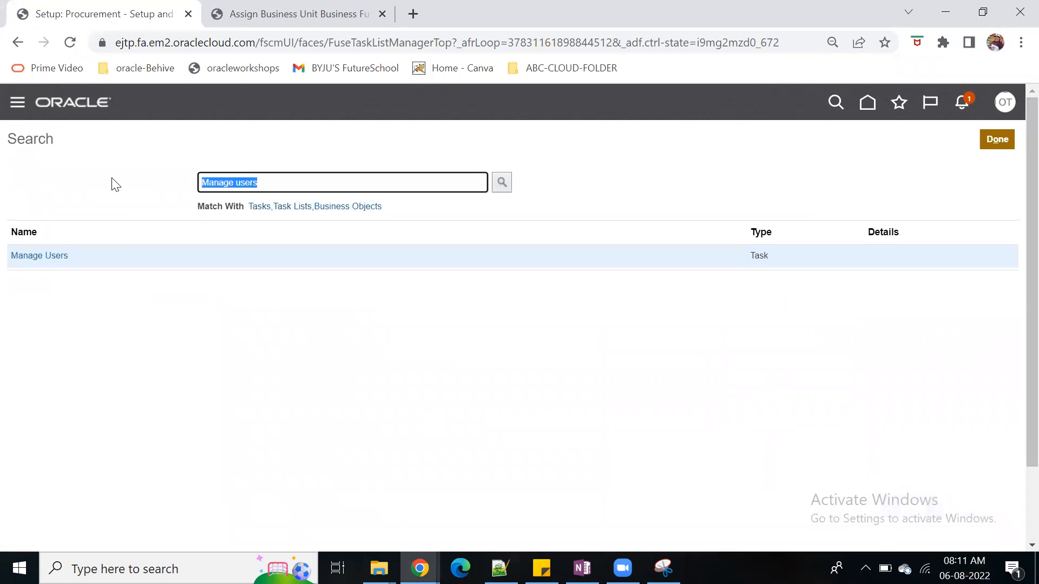
pyautogui.write('%Lega')
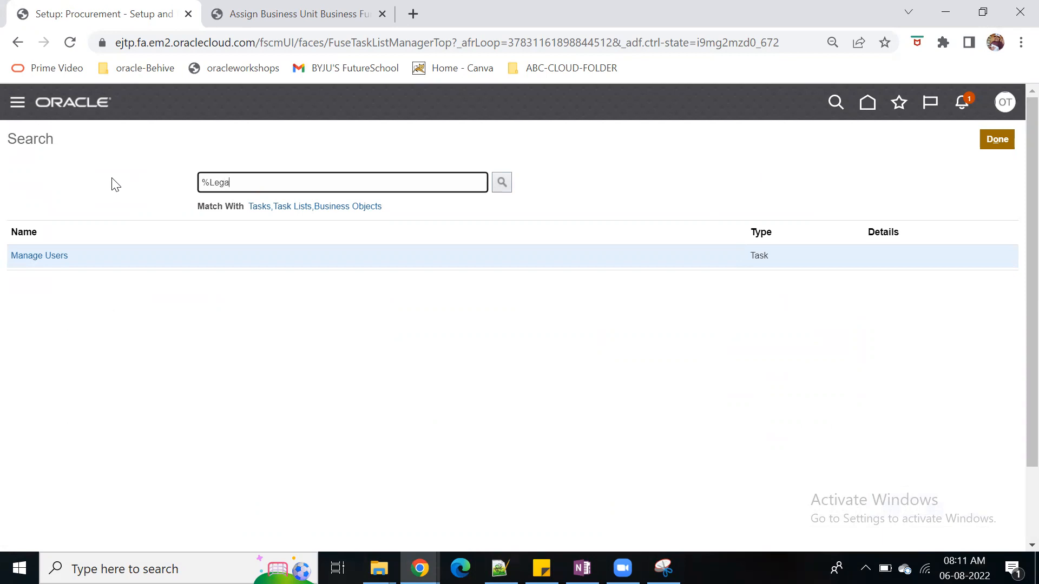
pyautogui.write('l%Entity%')
pyautogui.press('Return')
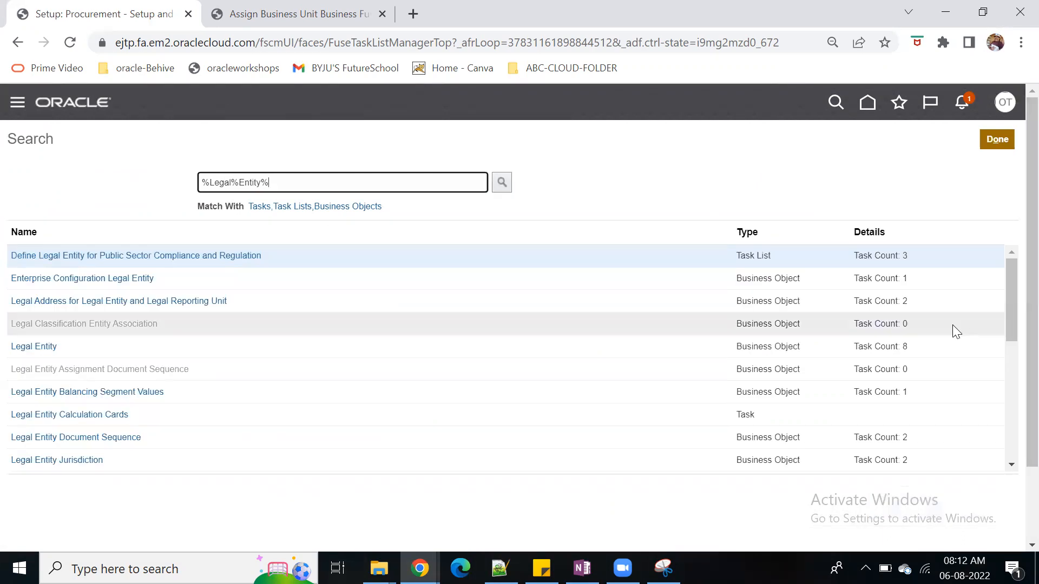
pyautogui.moveTo(1013, 290); pyautogui.dragTo(1013, 424)
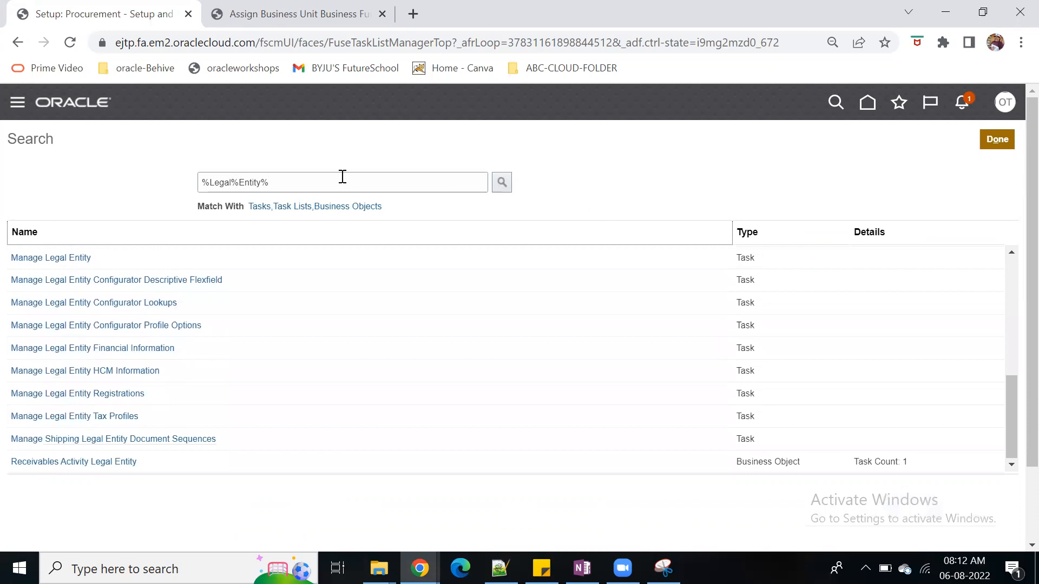
# Search the setup tasks for Manage legi% and open the Manage Legislative Data Groups task
pyautogui.moveTo(342, 177); pyautogui.dragTo(169, 183)
pyautogui.write('Manage legislataive%')
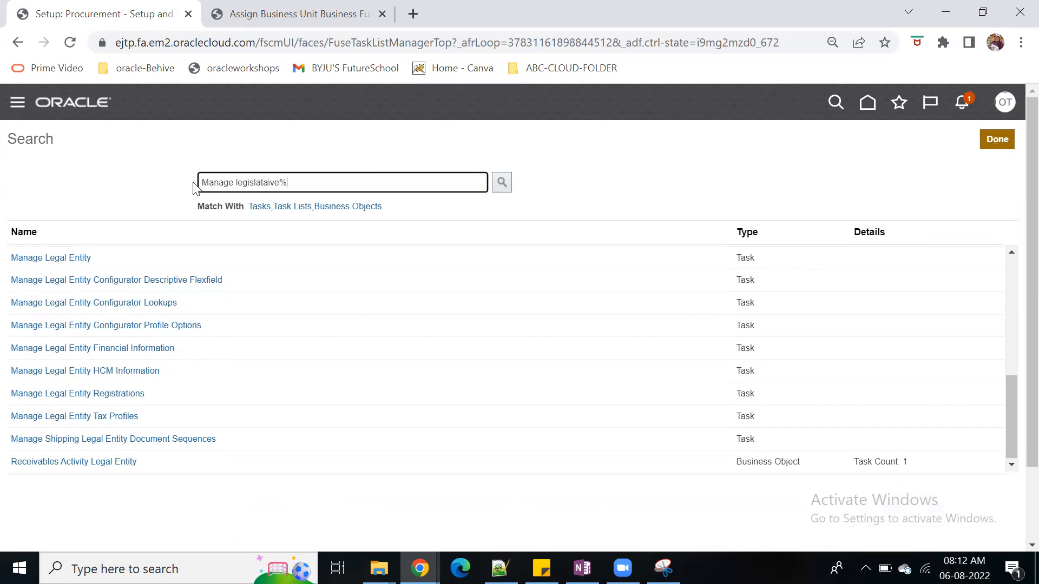
pyautogui.press('Return')
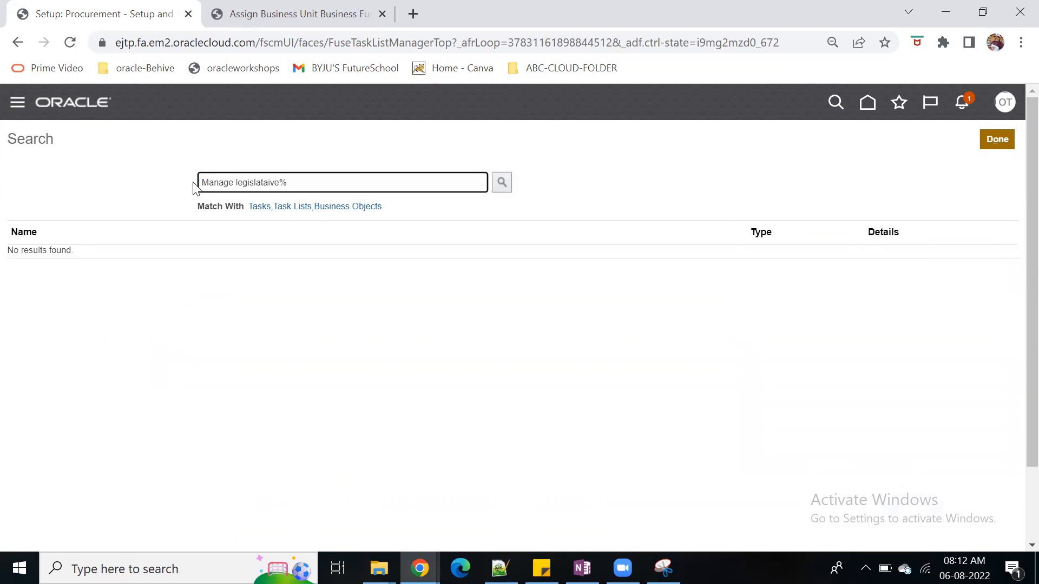
pyautogui.press('BackSpace')
pyautogui.press('BackSpace')
pyautogui.press('BackSpace')
pyautogui.press('BackSpace')
pyautogui.press('BackSpace')
pyautogui.write('%')
pyautogui.press('Return')
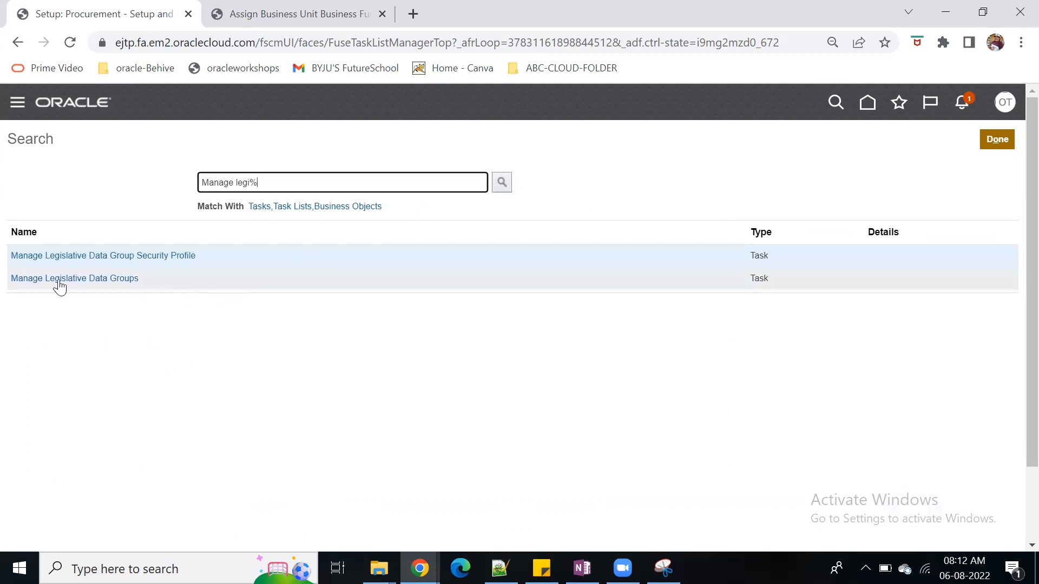
pyautogui.click(113, 279)
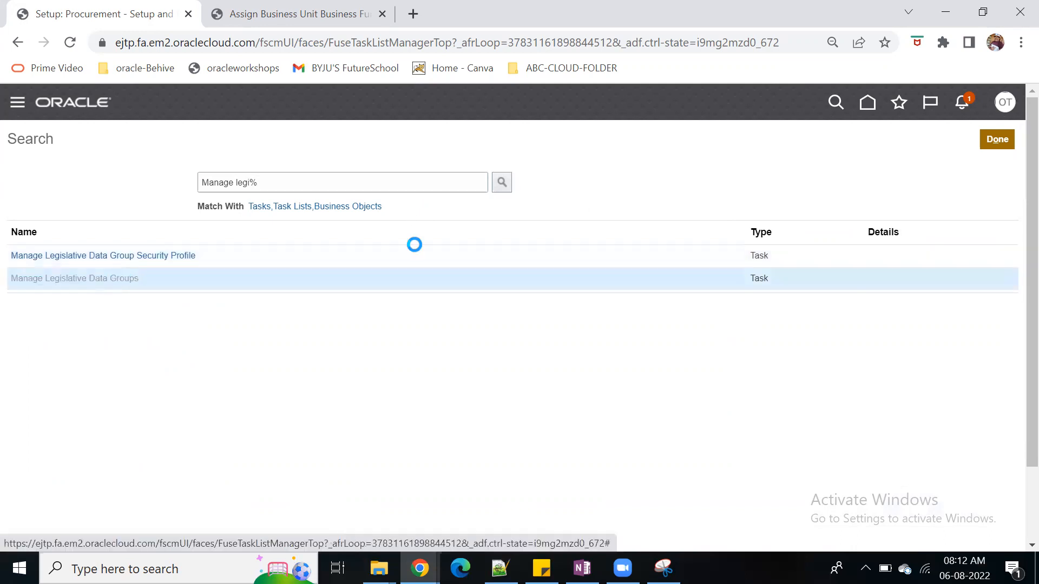
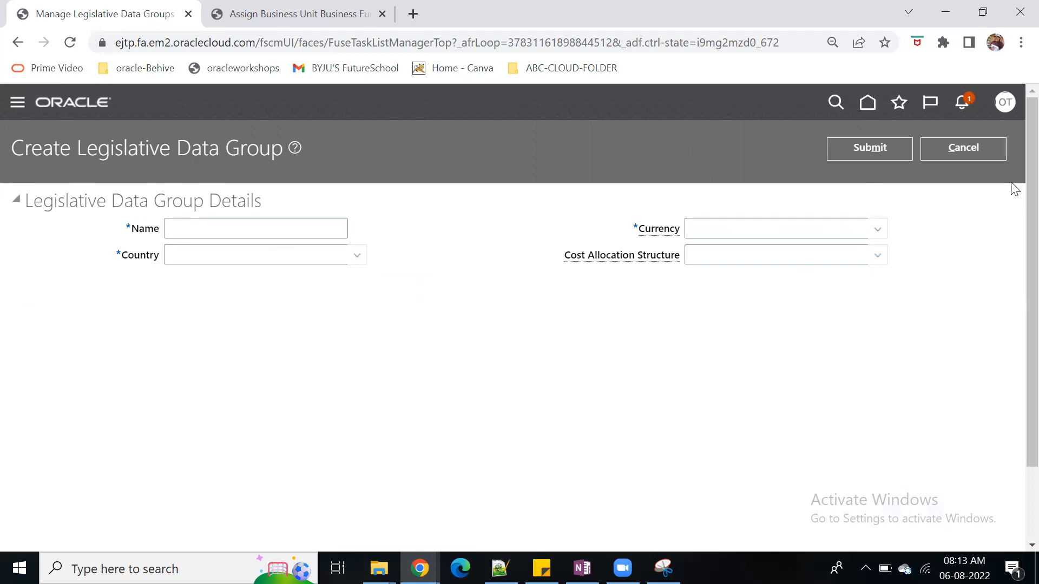
# Discard the unsaved legislative data group form and go back through the task search to Setup and Maintenance
pyautogui.click(984, 150)
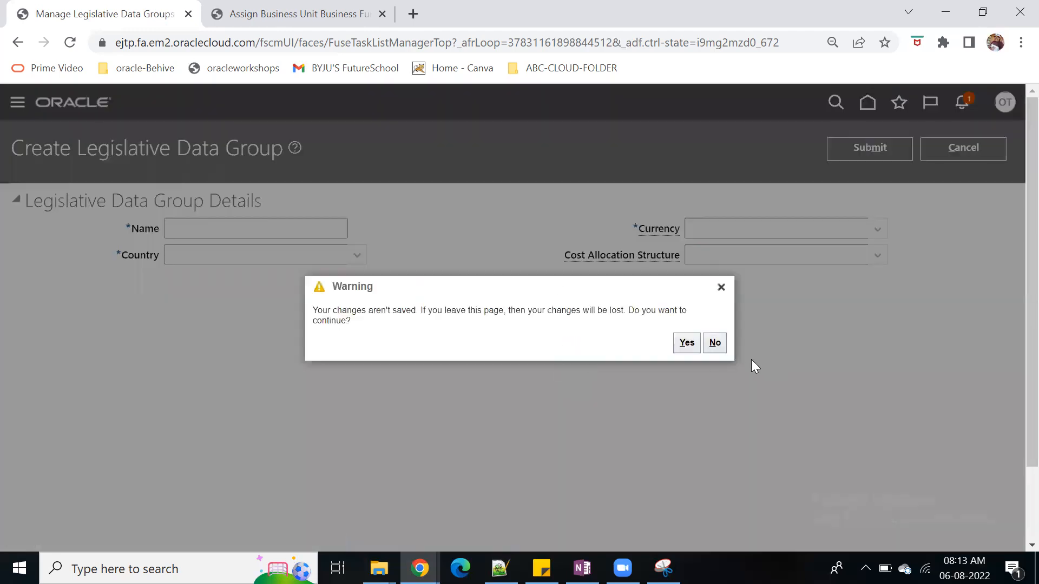
pyautogui.click(682, 343)
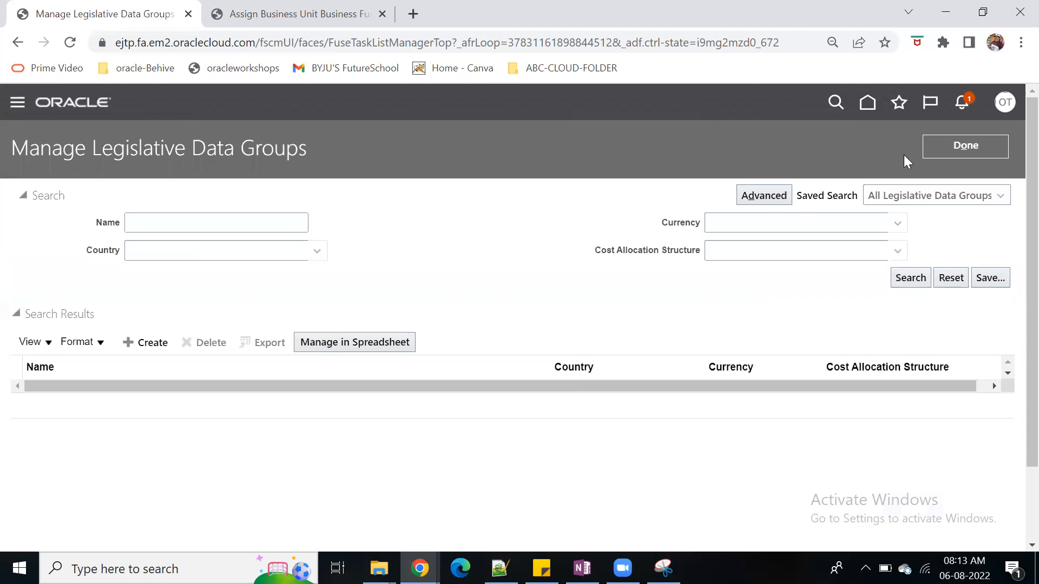
pyautogui.click(952, 149)
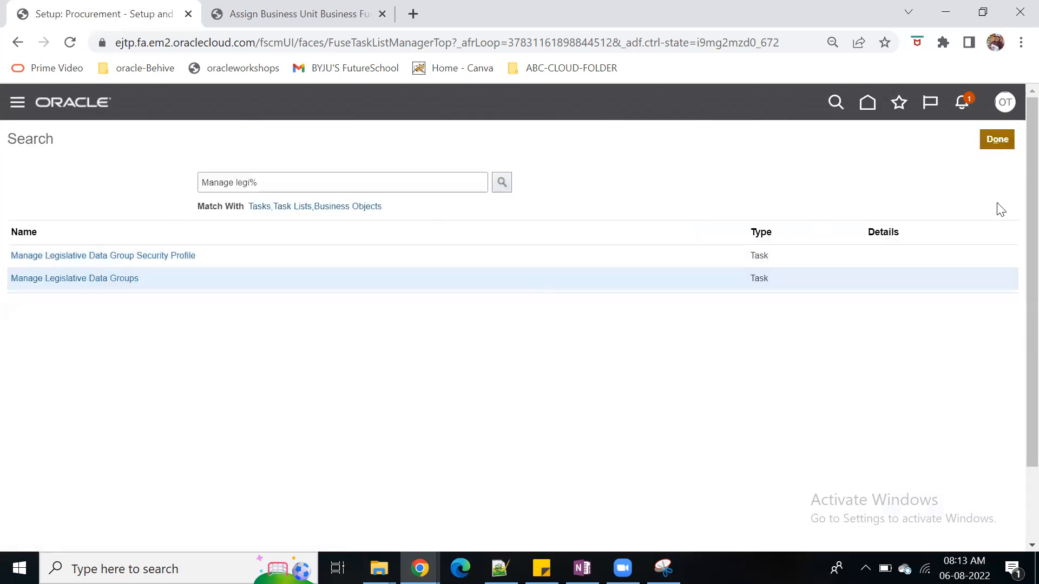
pyautogui.click(998, 146)
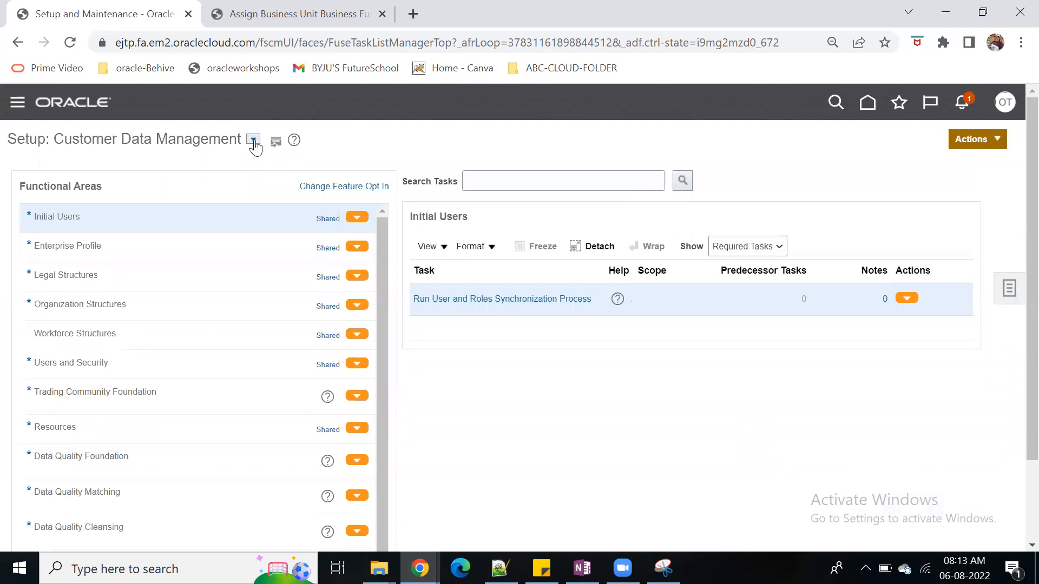
# Switch the setup offering to Workforce Deployment
pyautogui.click(253, 139)
pyautogui.moveTo(496, 215); pyautogui.dragTo(486, 315)
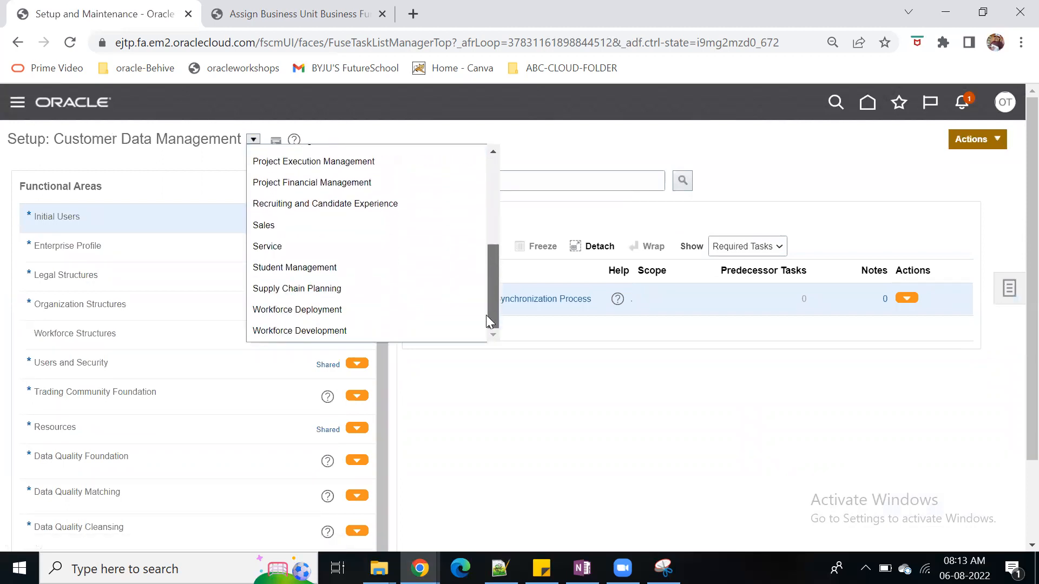
pyautogui.click(330, 309)
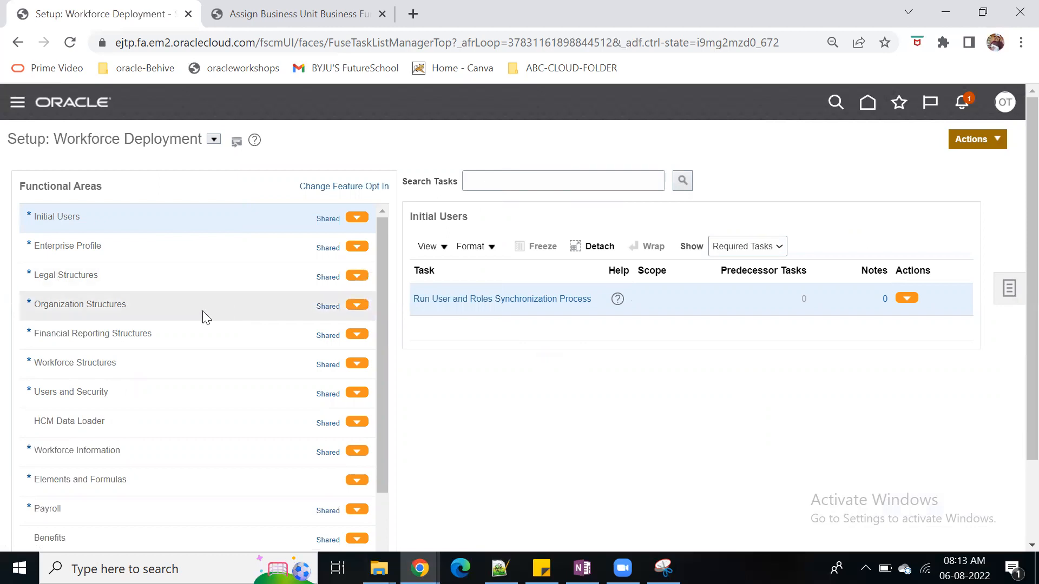
# Search the Workforce Deployment tasks for %Legi% and try to open the Manage Legislative Data Groups task
pyautogui.click(621, 182)
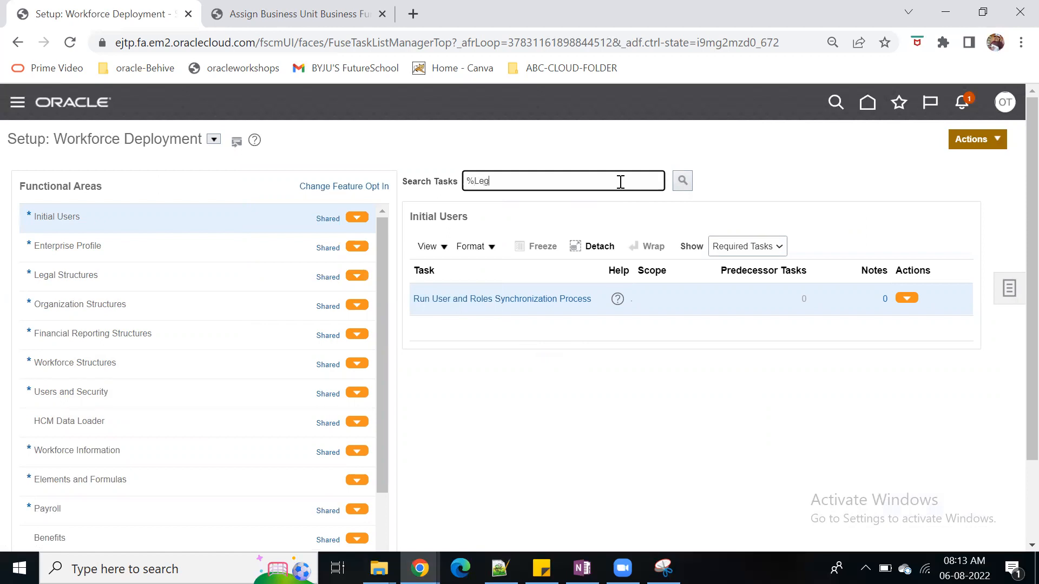
pyautogui.press('Return')
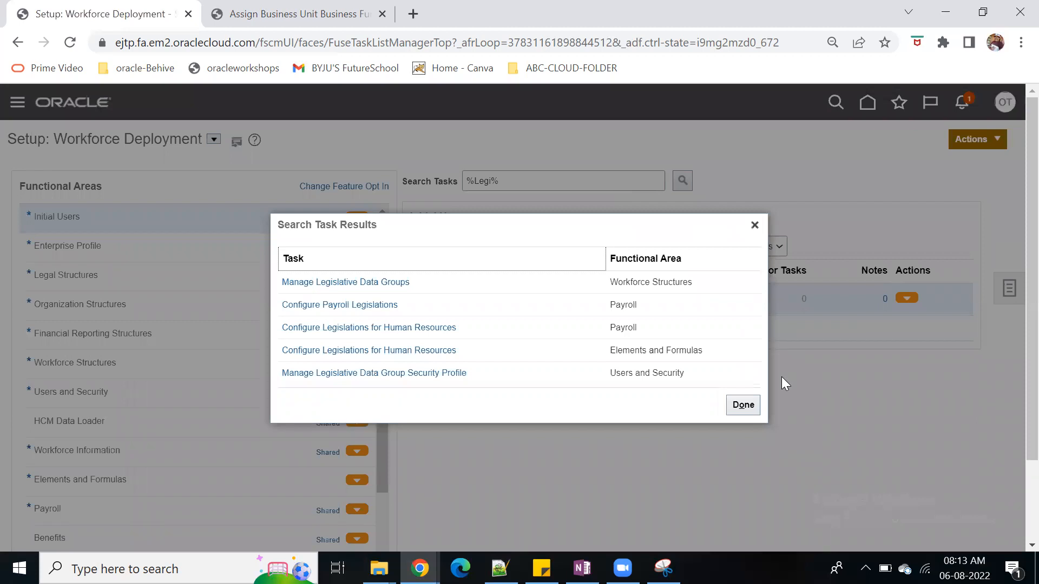
pyautogui.click(388, 285)
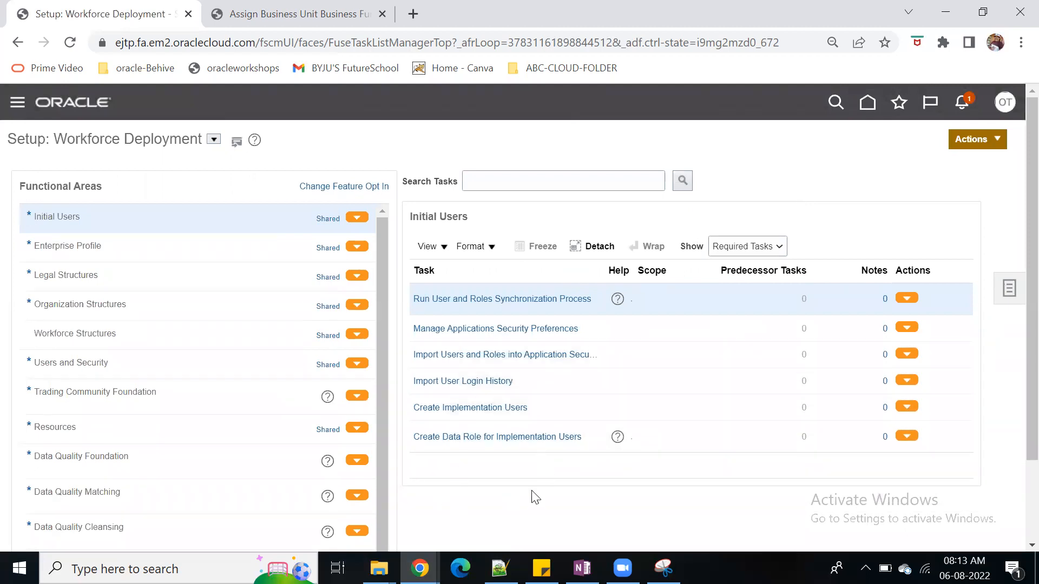
# Open the full setup search, look for Manage legisl and open the Manage Legislative Data Groups task
pyautogui.scroll(-1, 537, 495)
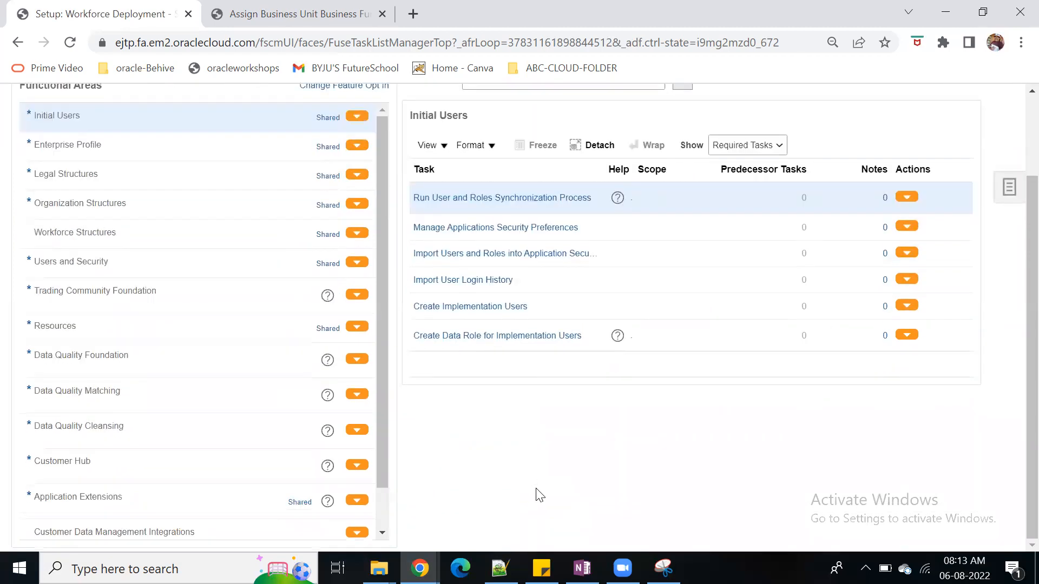
pyautogui.scroll(1, 539, 495)
pyautogui.scroll(-1, 536, 485)
pyautogui.scroll(1, 536, 486)
pyautogui.click(1009, 288)
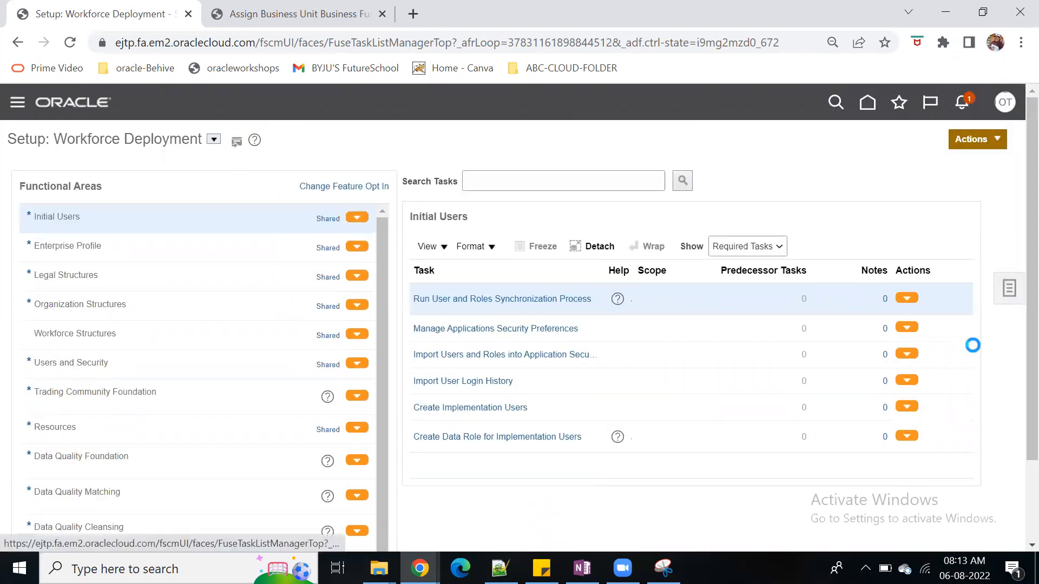
pyautogui.click(897, 316)
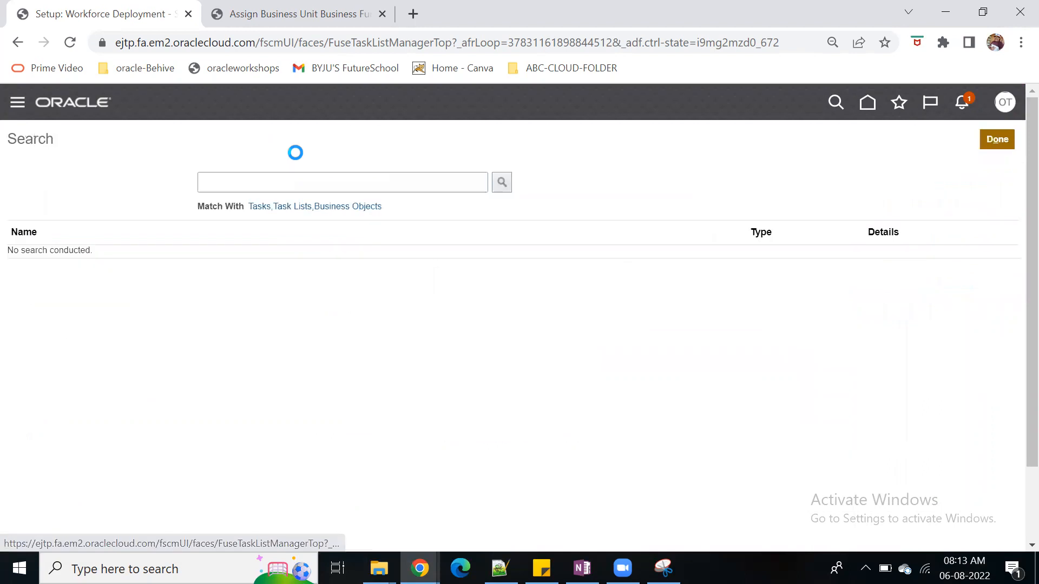
pyautogui.click(278, 184)
pyautogui.write('Manage')
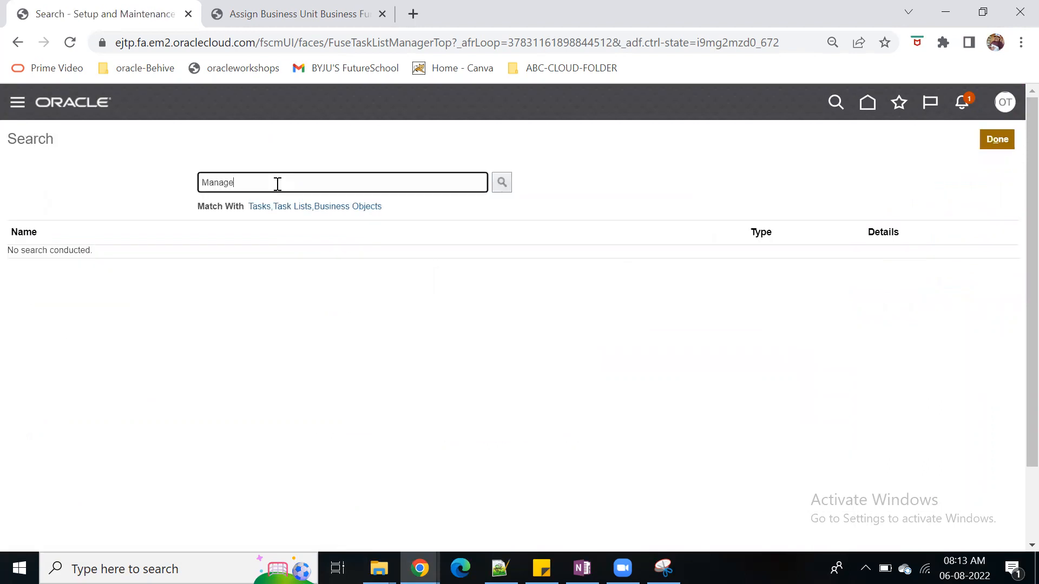
pyautogui.write(' legisl')
pyautogui.press('Return')
pyautogui.click(111, 279)
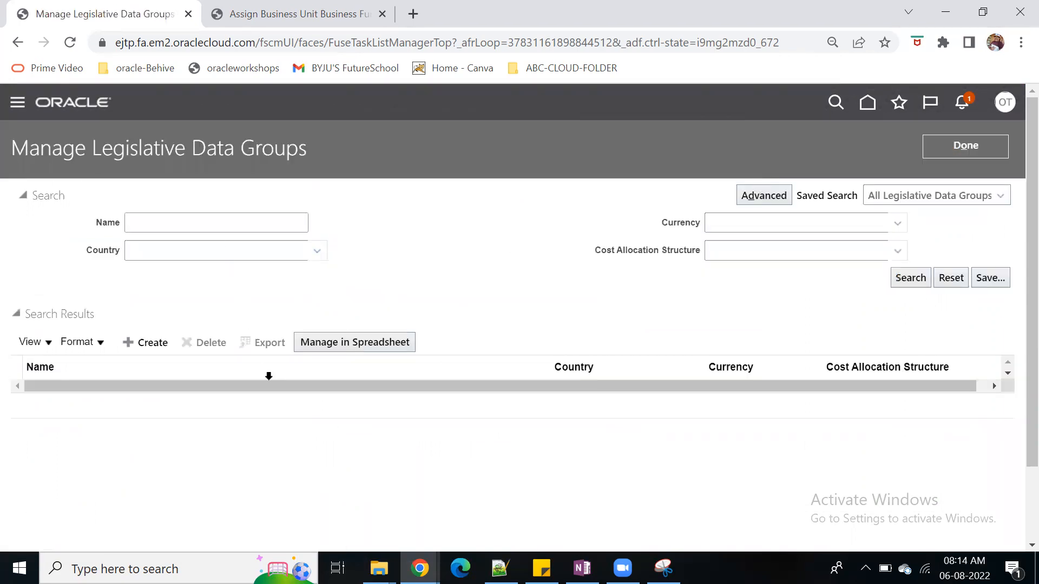
# Start a new legislative data group and name it ABC_LDG
pyautogui.click(153, 349)
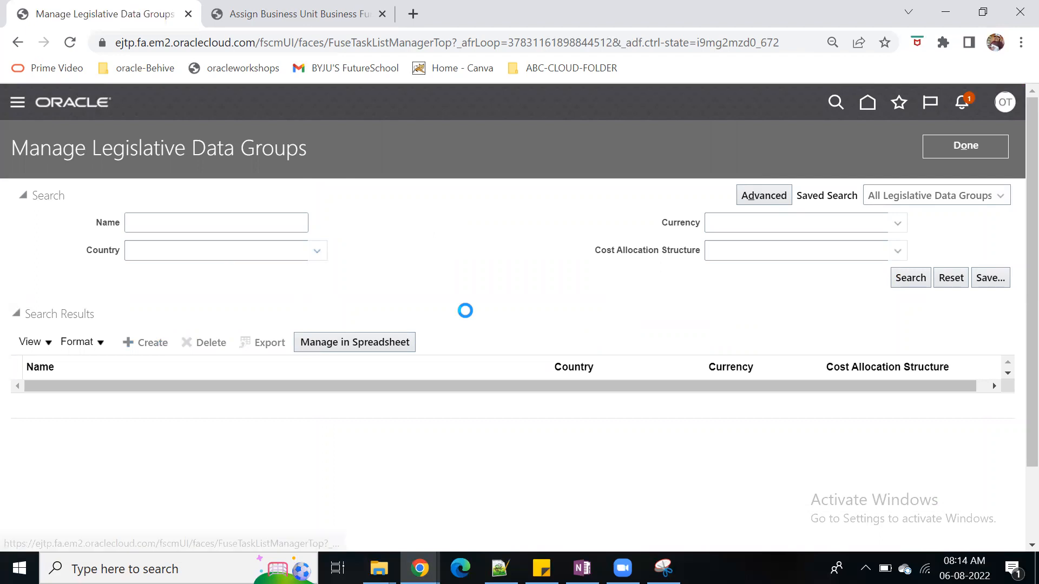
pyautogui.click(285, 234)
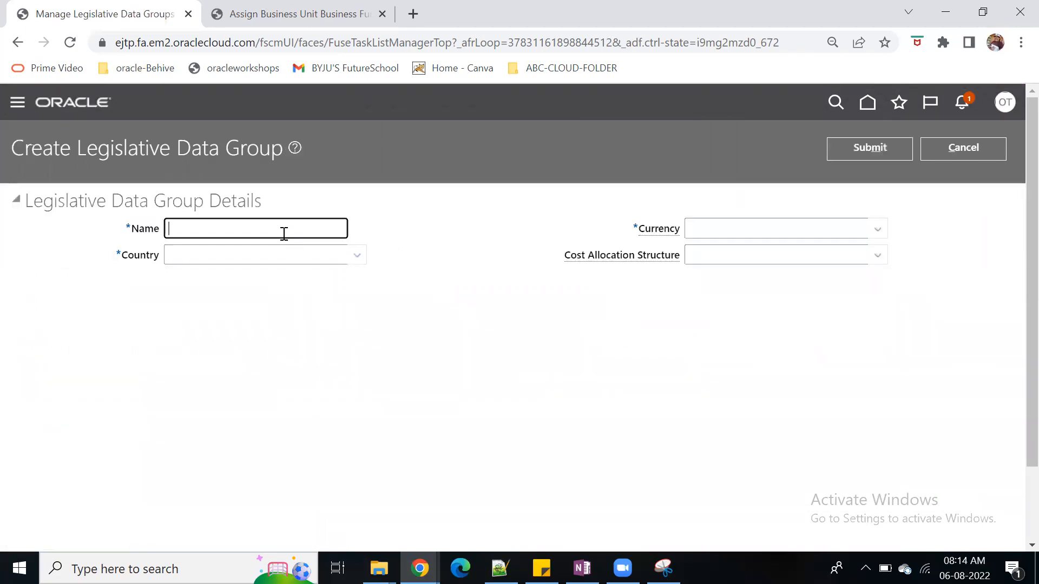
pyautogui.write('ABC_LDG')
pyautogui.hotkey('shift', 'Tab')
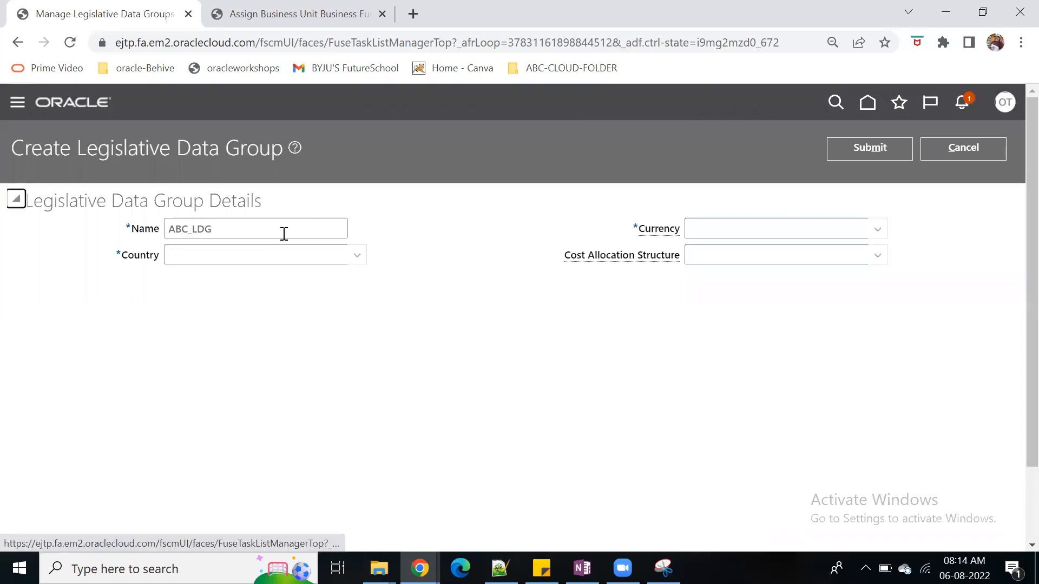
# Find the country by searching for Unit and set it to United States for the new legislative data group
pyautogui.click(358, 256)
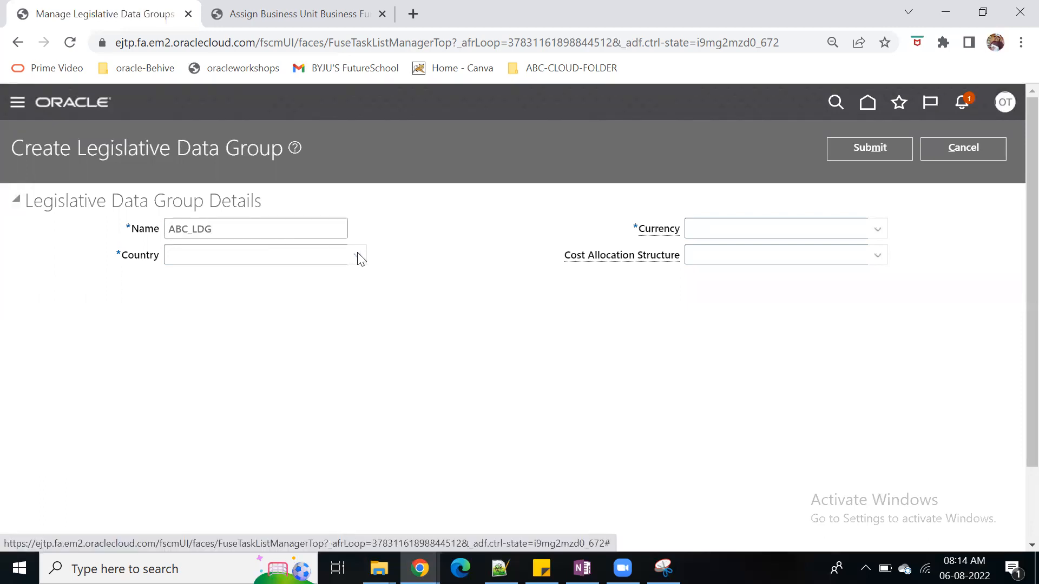
pyautogui.click(174, 297)
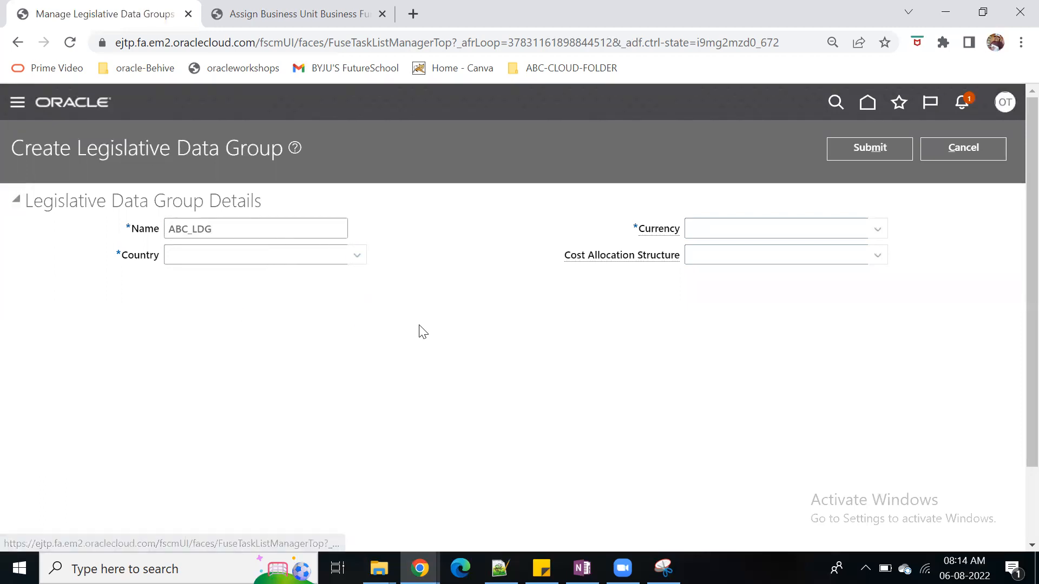
pyautogui.click(490, 300)
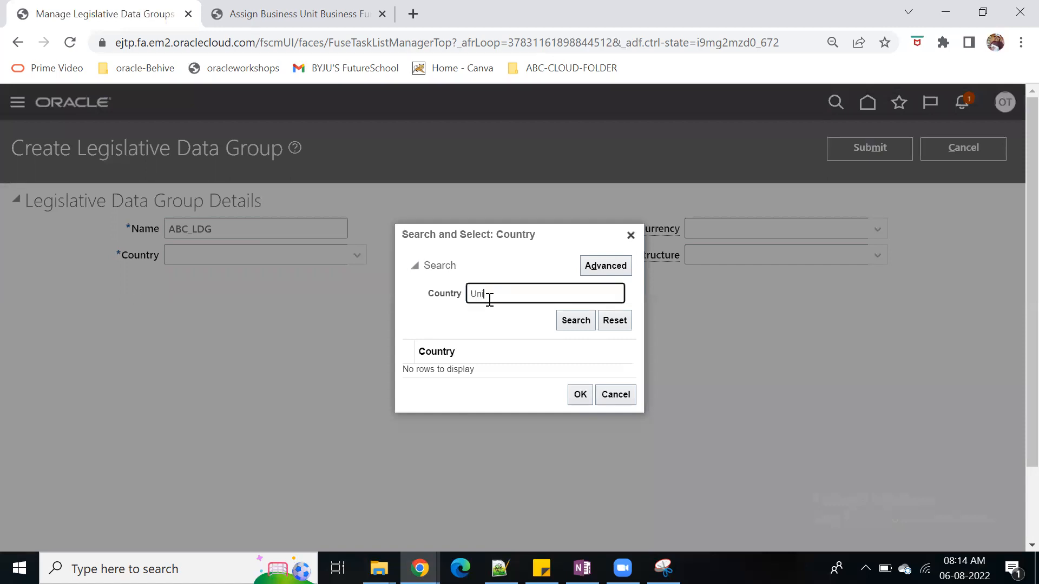
pyautogui.click(572, 323)
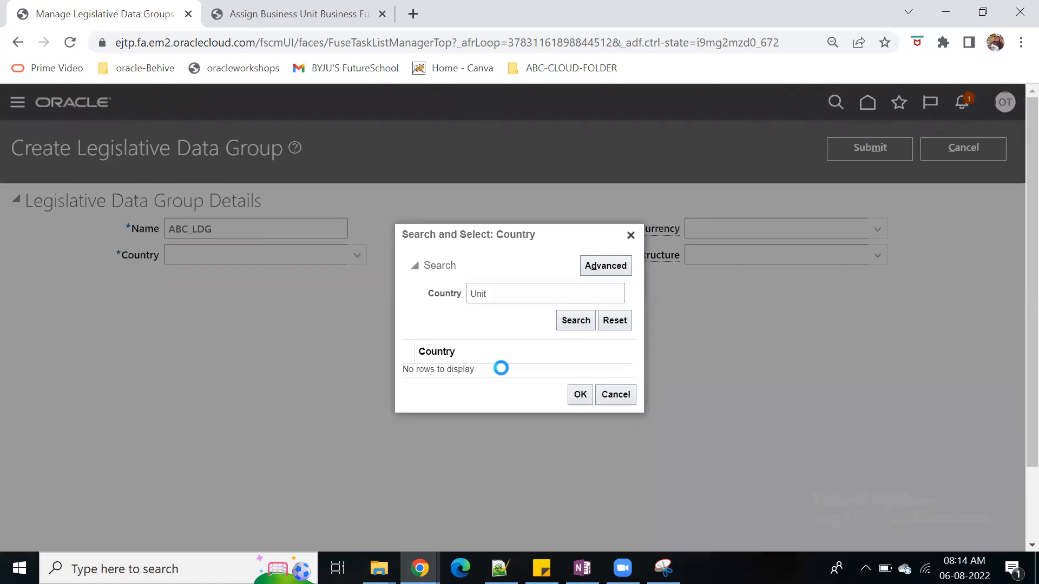
pyautogui.click(485, 405)
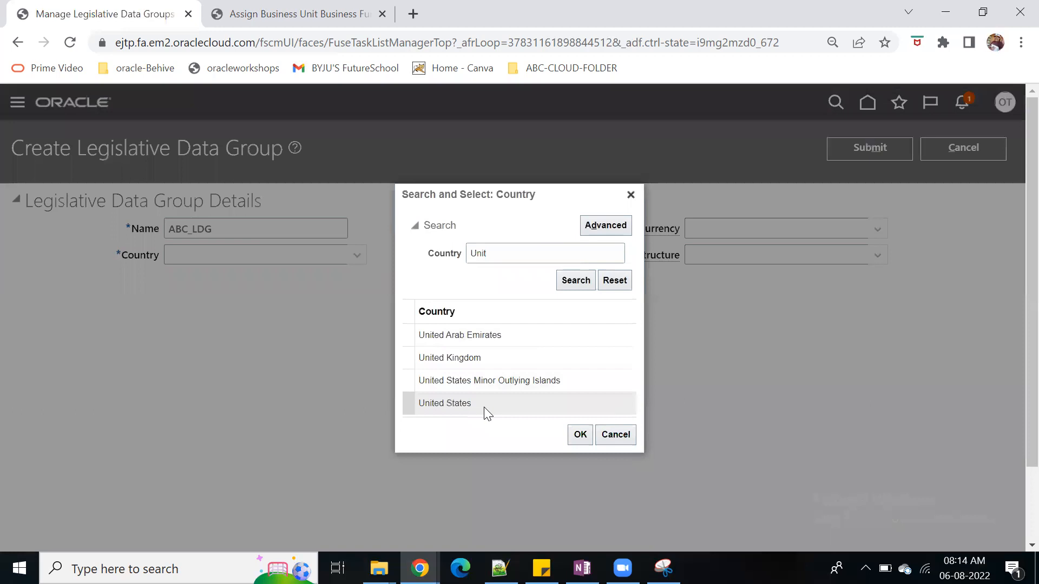
pyautogui.click(580, 434)
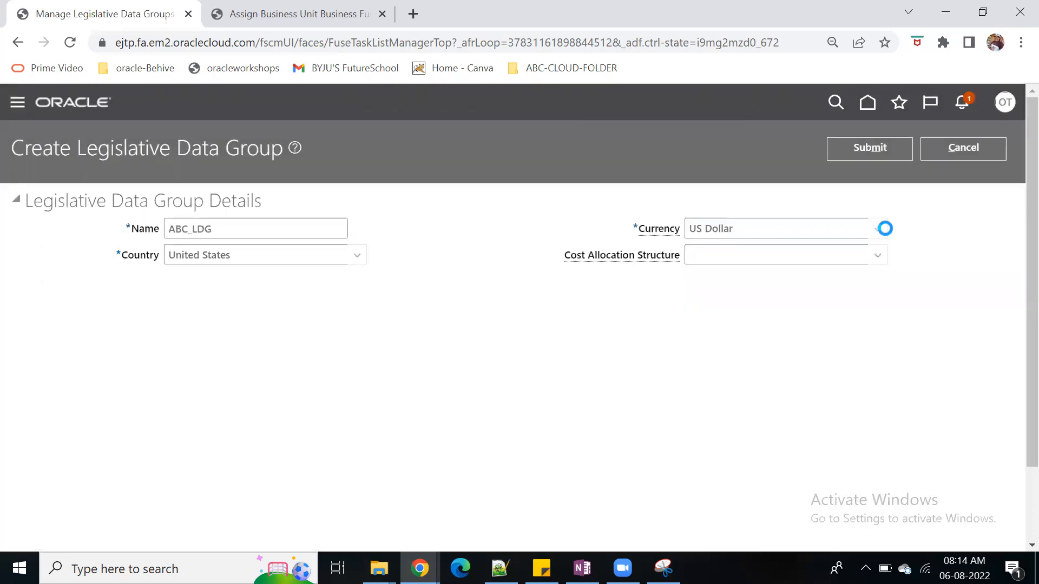
# Submit the new legislative data group with US Dollar as its currency and acknowledge the confirmation
pyautogui.click(878, 230)
pyautogui.click(995, 254)
pyautogui.click(865, 149)
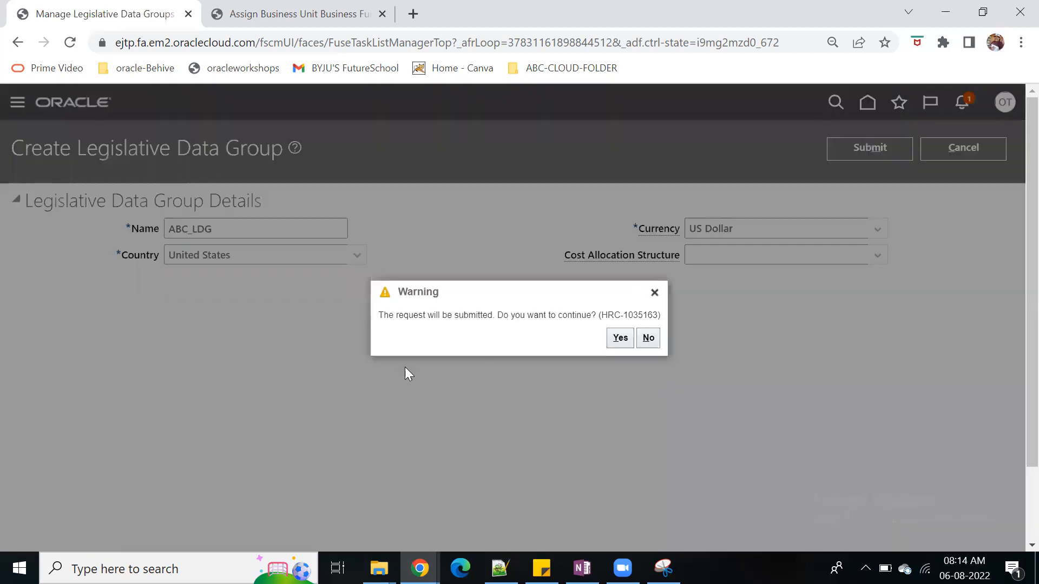
pyautogui.click(619, 338)
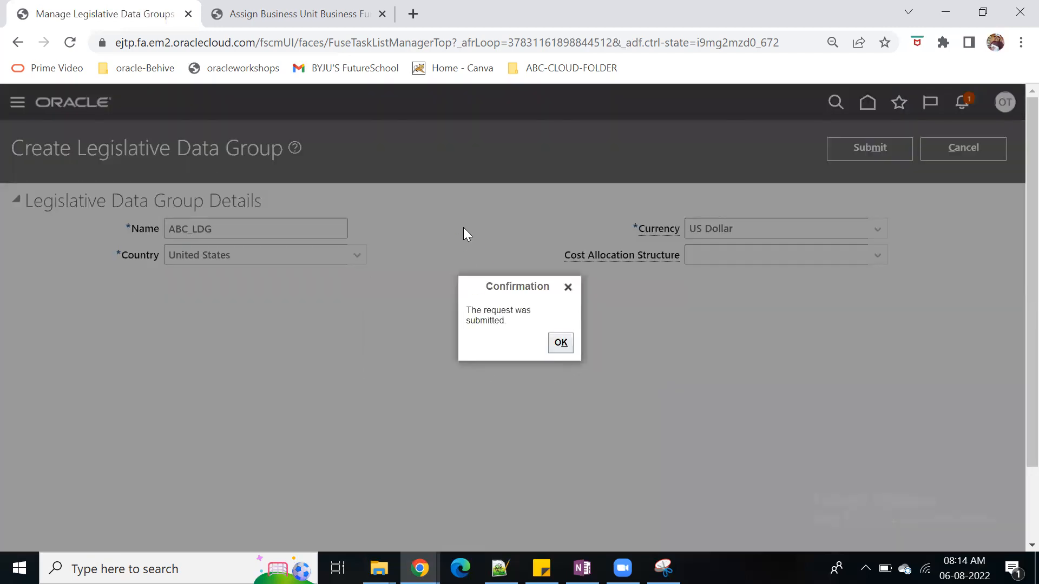
pyautogui.click(560, 343)
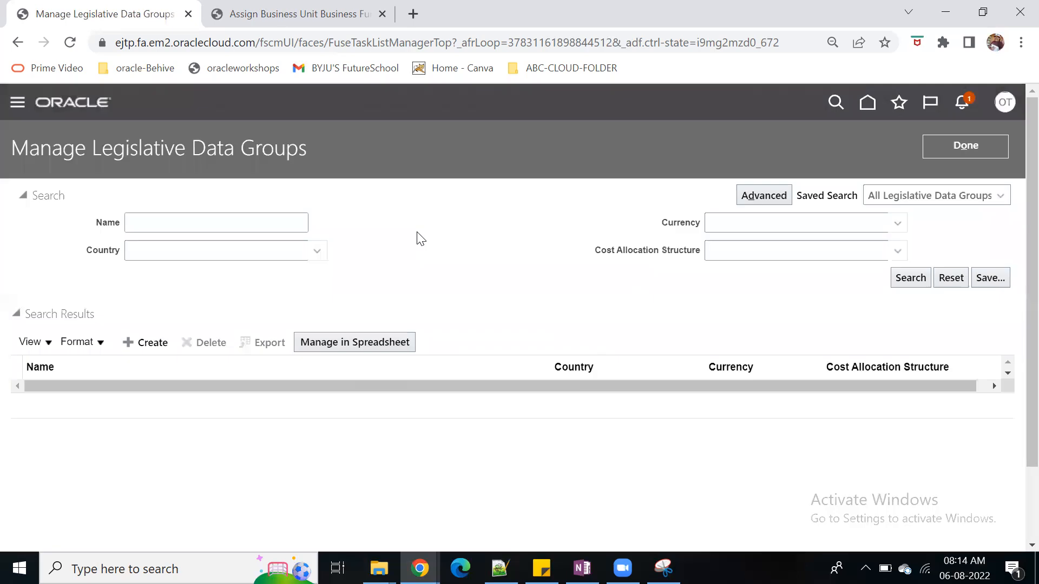
# List all legislative data groups and narrow the search to names starting with abc
pyautogui.click(909, 280)
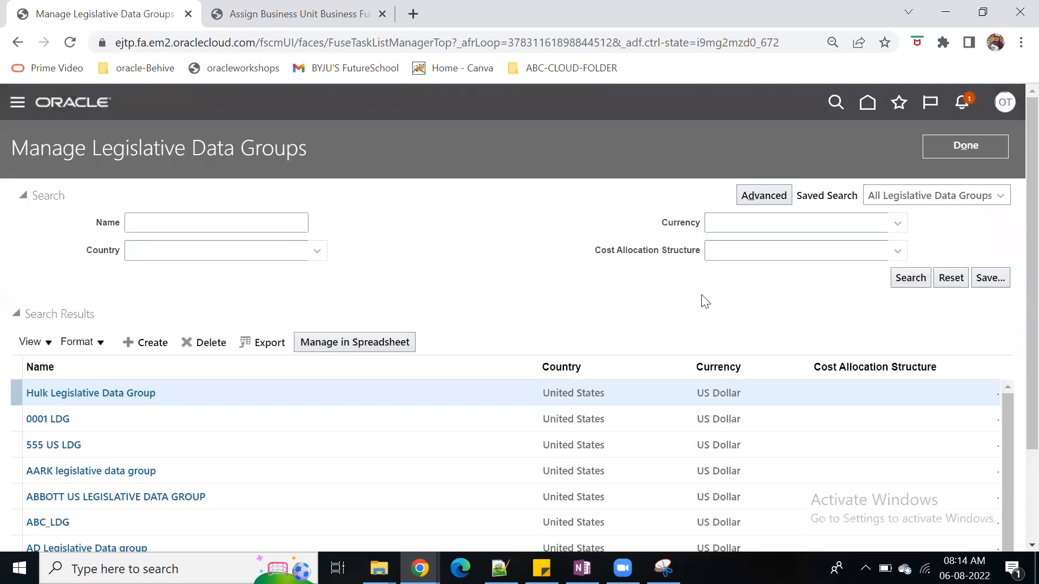
pyautogui.scroll(-1, 701, 295)
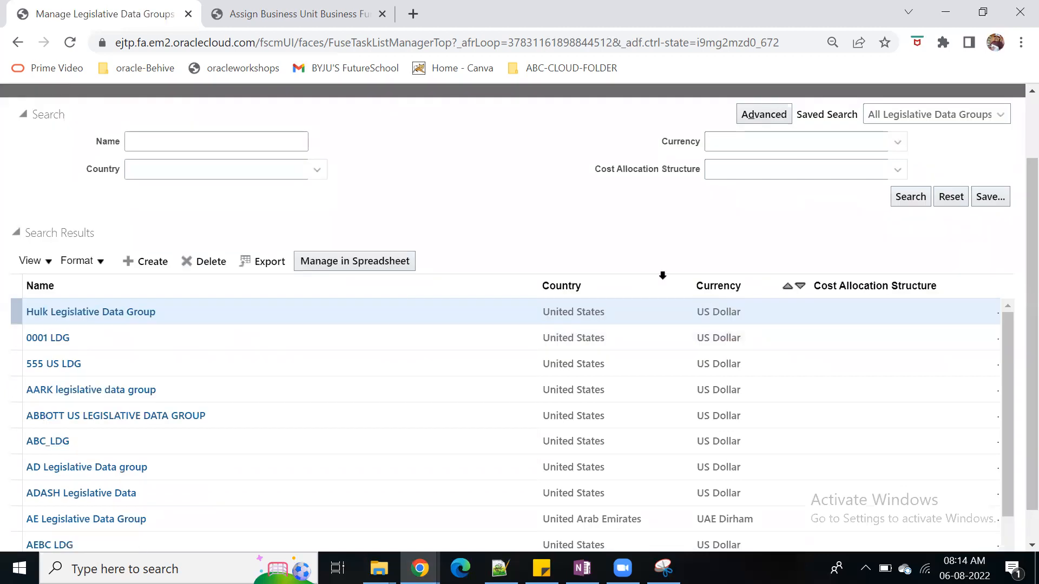
pyautogui.scroll(1, 353, 277)
pyautogui.click(201, 227)
pyautogui.write('abc')
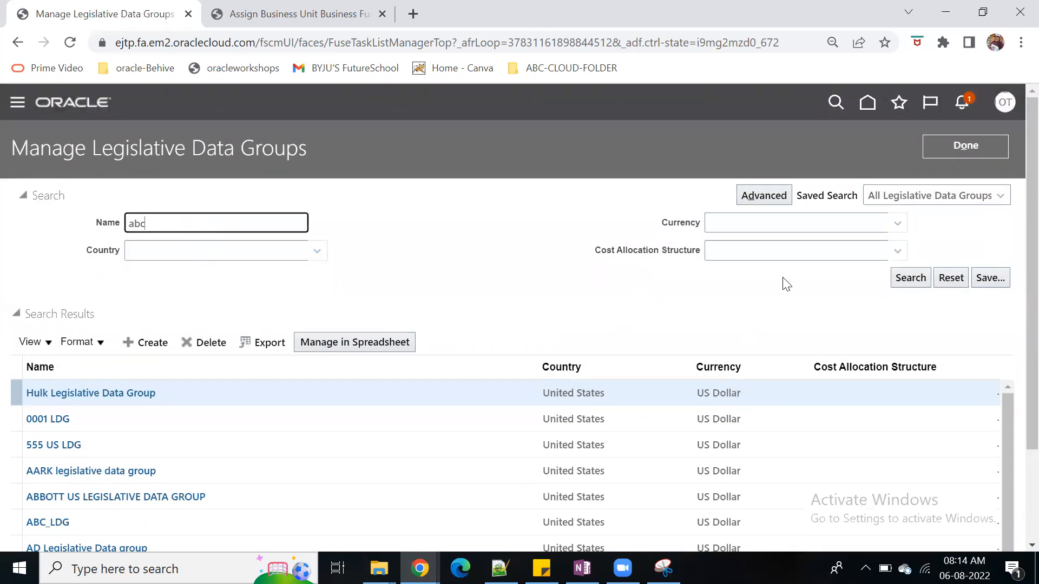
pyautogui.click(909, 277)
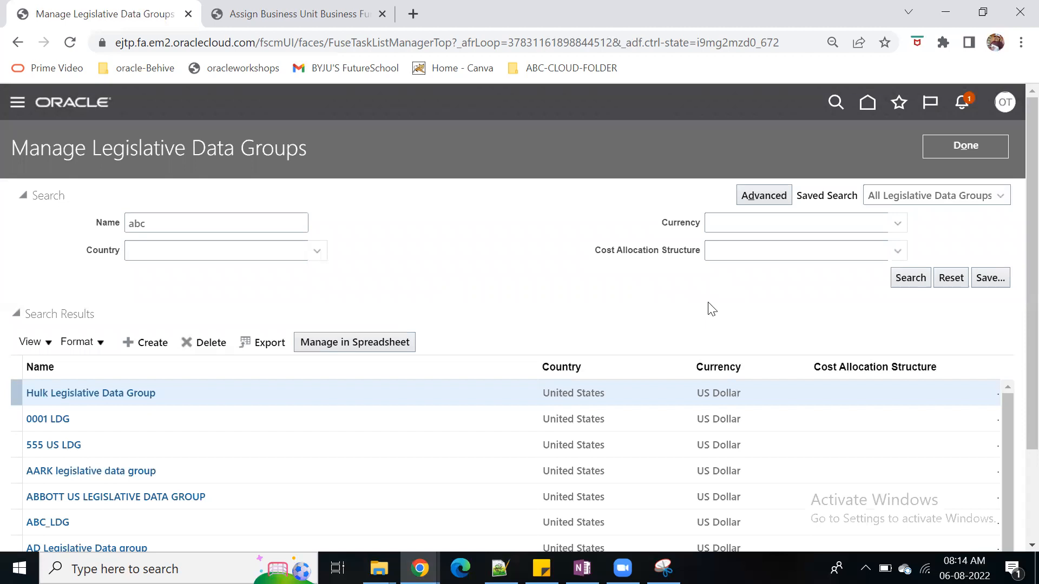
# Open ABC_LDG to review its details and editable fields, cancel the editing and return to the search results
pyautogui.click(64, 394)
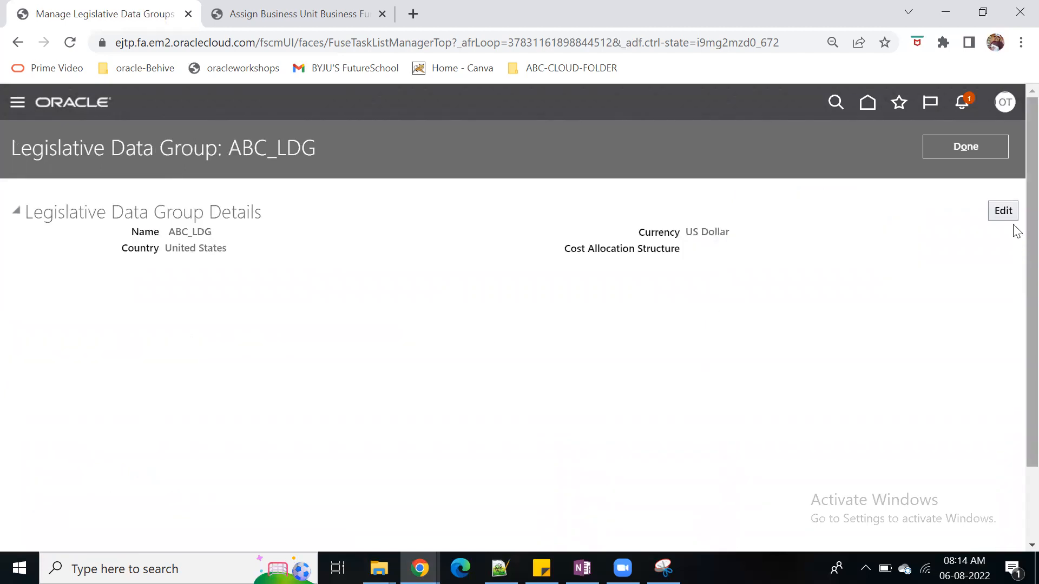
pyautogui.click(1003, 211)
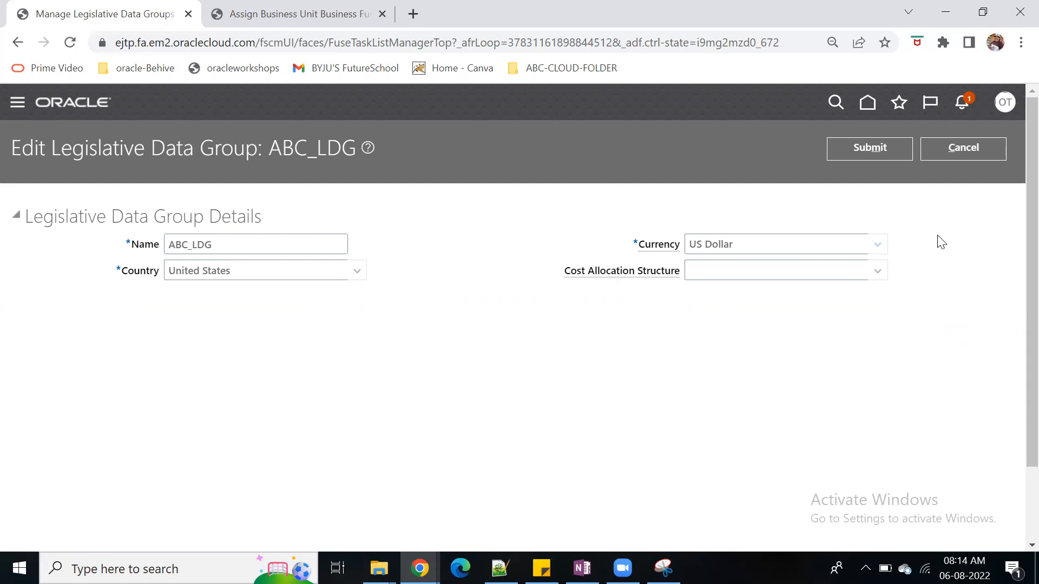
pyautogui.click(989, 152)
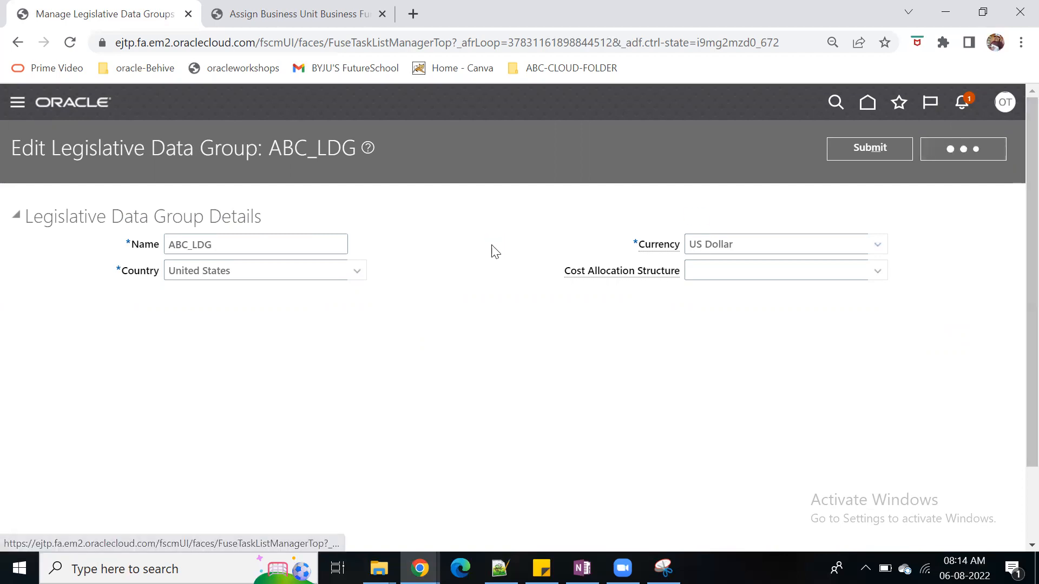
pyautogui.click(685, 351)
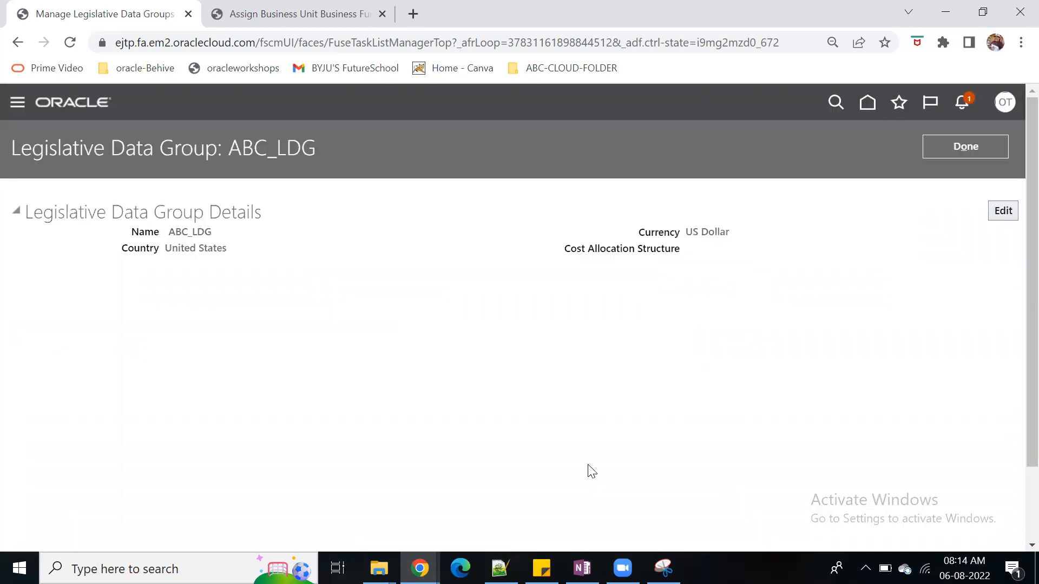
pyautogui.click(966, 146)
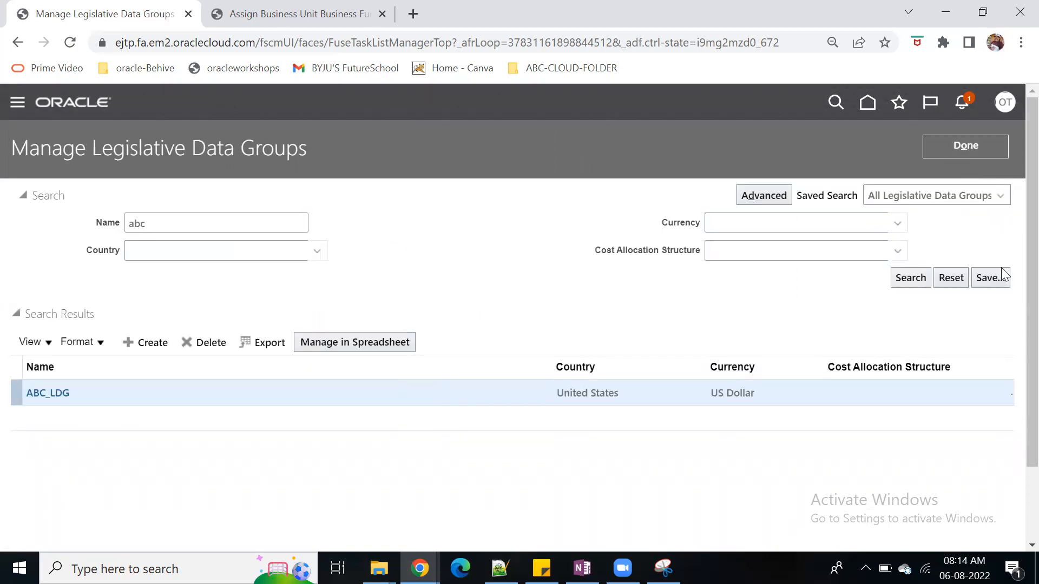
# Close the legislative data group page and task search, and look through the setup functional areas, including the Organization Structures tasks
pyautogui.click(974, 154)
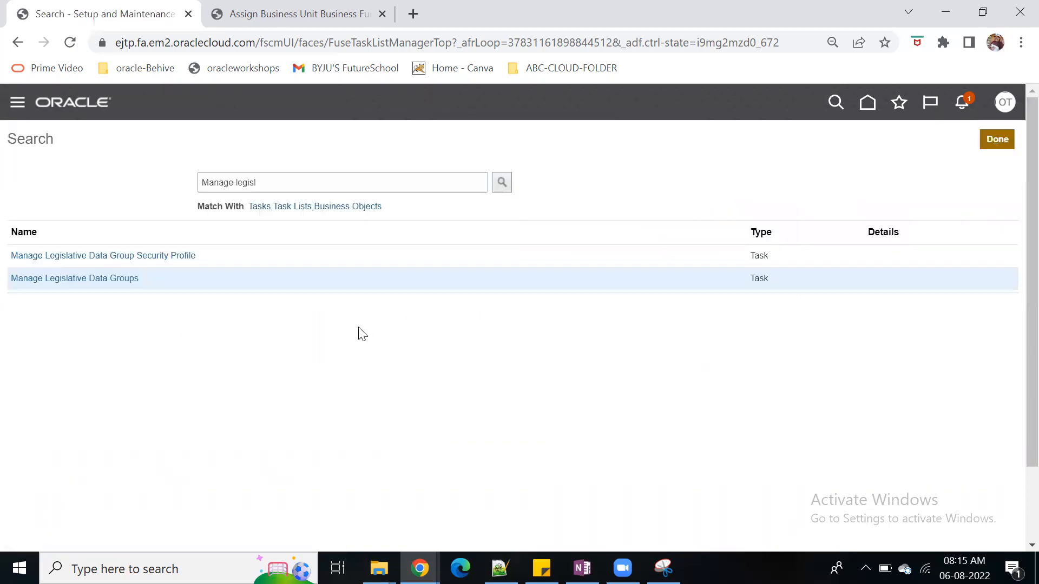
pyautogui.click(991, 145)
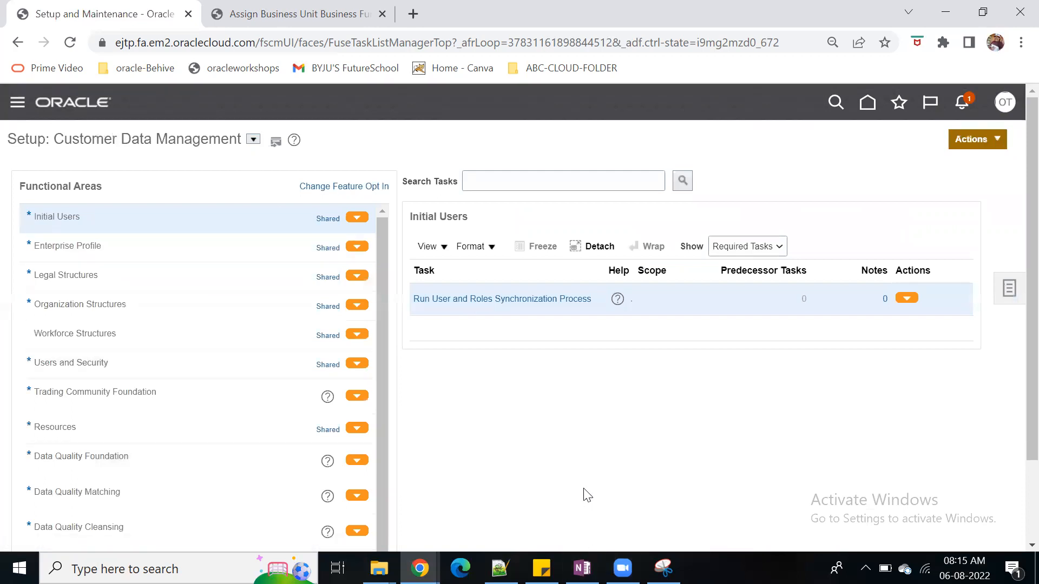
pyautogui.scroll(-2, 584, 493)
pyautogui.scroll(2, 571, 480)
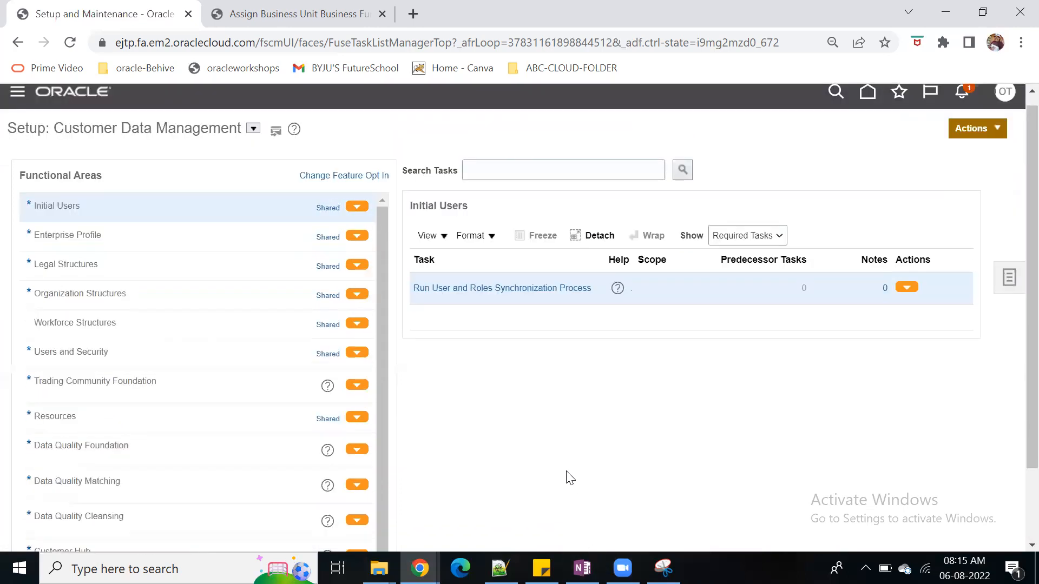
pyautogui.click(212, 303)
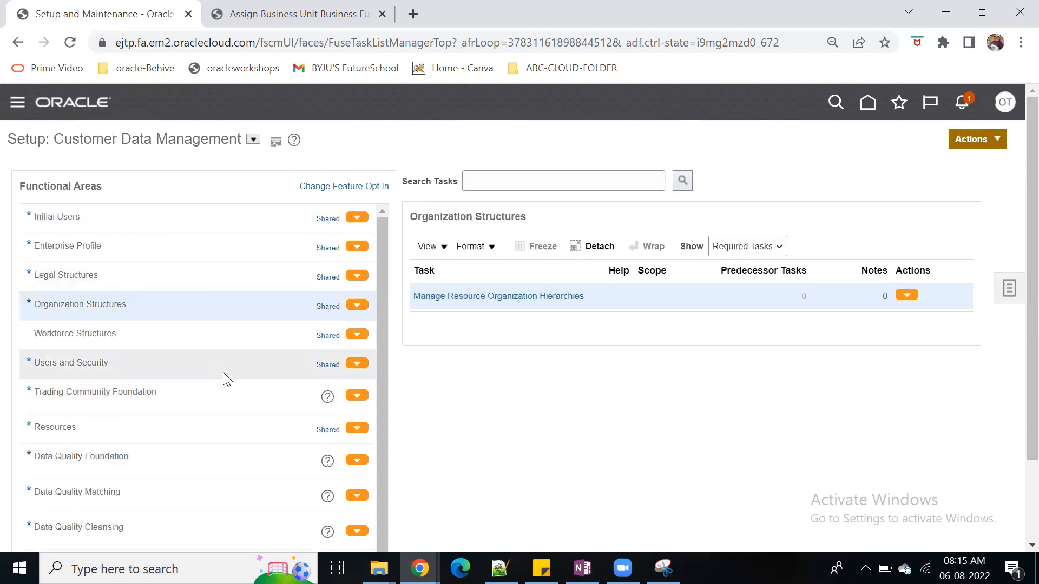
pyautogui.scroll(-1, 263, 420)
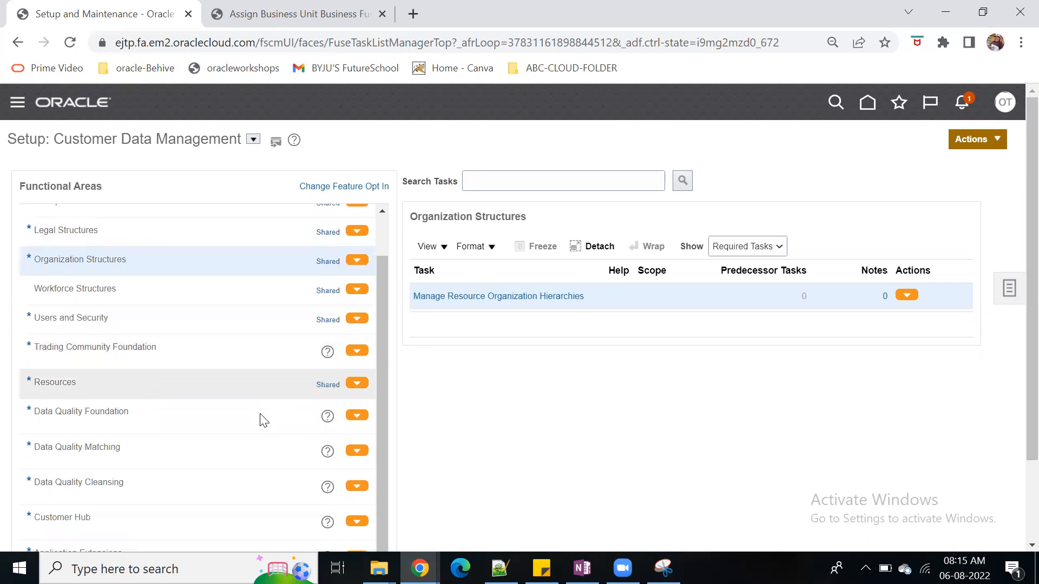
# Return to the home page and open the user accounts area of the Security Console
pyautogui.click(868, 104)
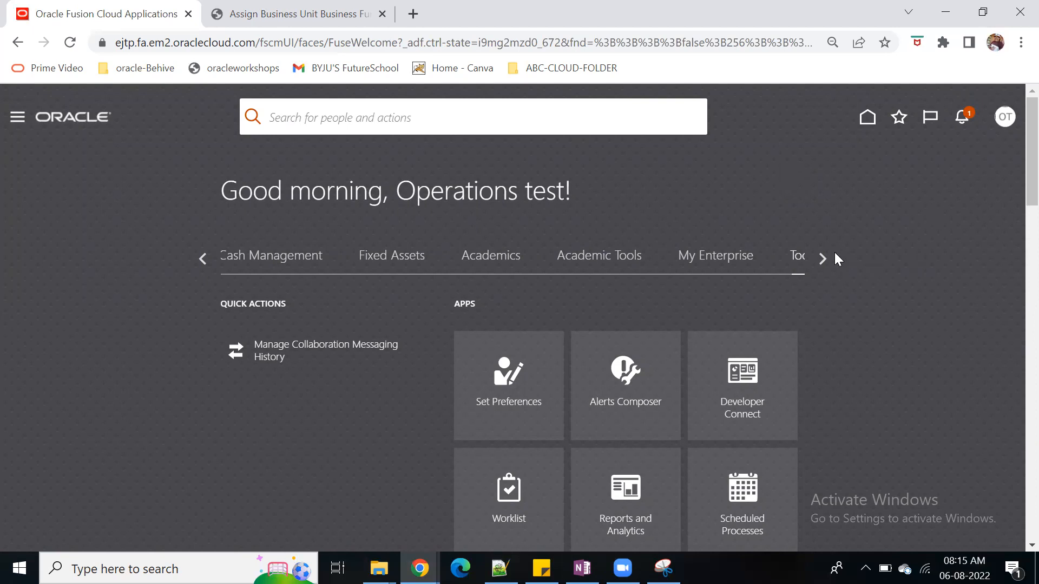
pyautogui.scroll(-3, 829, 288)
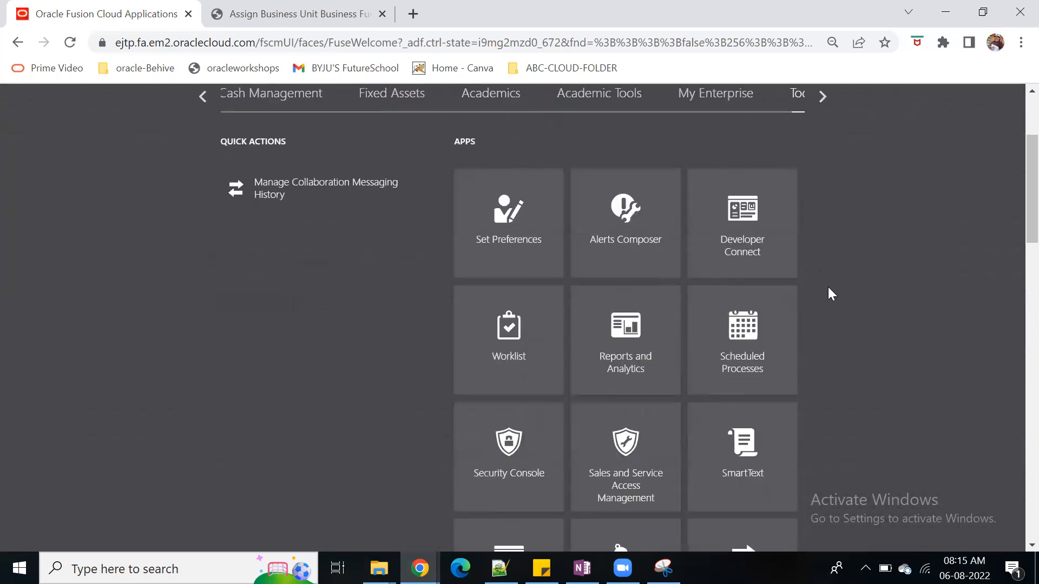
pyautogui.click(487, 480)
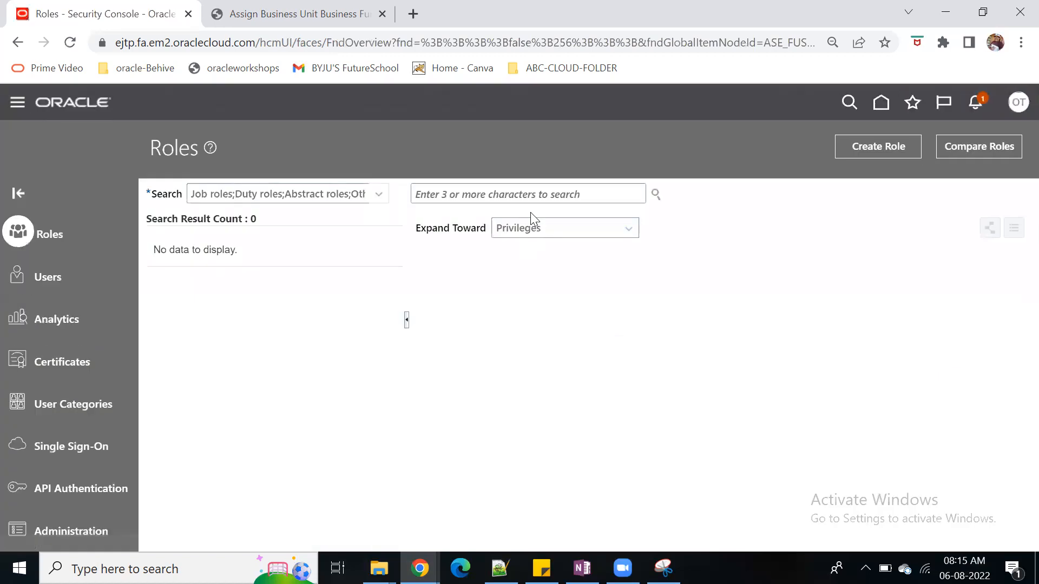
pyautogui.click(65, 276)
# Search the user accounts by user name for operations.test and open the matching account's details
pyautogui.click(544, 193)
pyautogui.write('operatg')
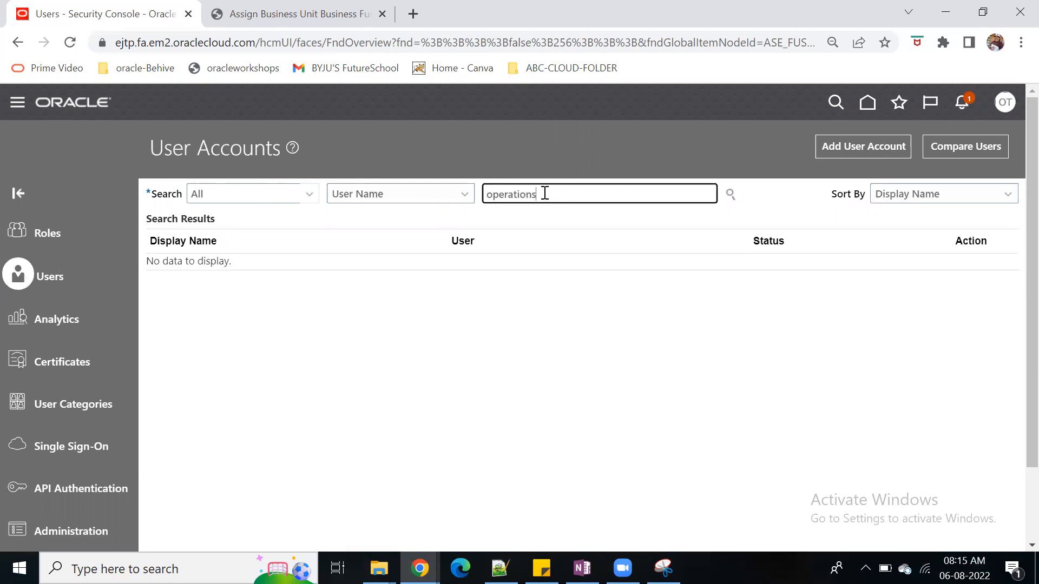
pyautogui.press('Return')
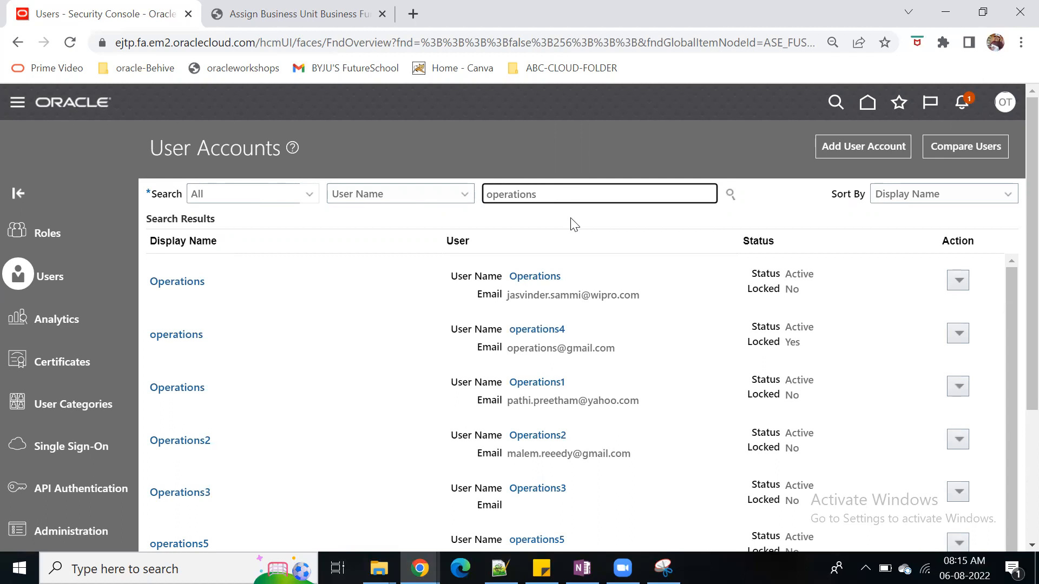
pyautogui.write('.test')
pyautogui.press('Return')
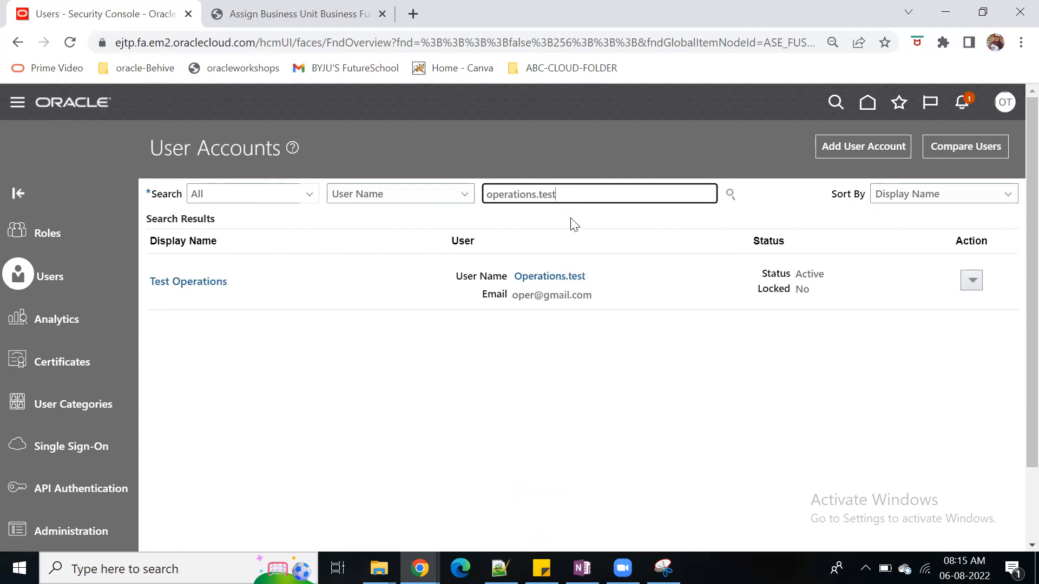
pyautogui.click(541, 277)
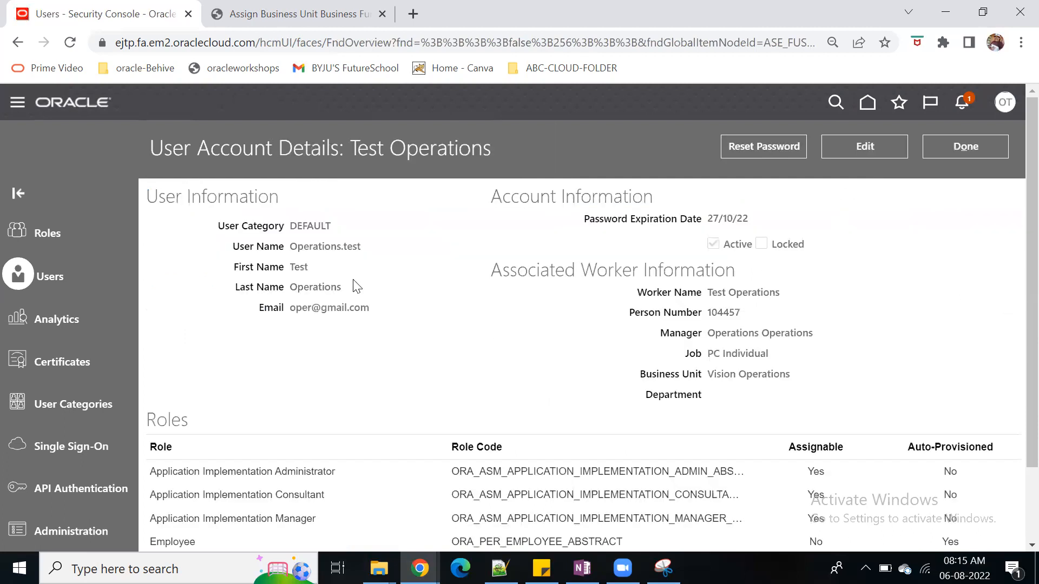
# Copy the account's user name into the OneNote Approvals page above the Amount table and label it "-- USER name"
pyautogui.moveTo(361, 247); pyautogui.dragTo(291, 247)
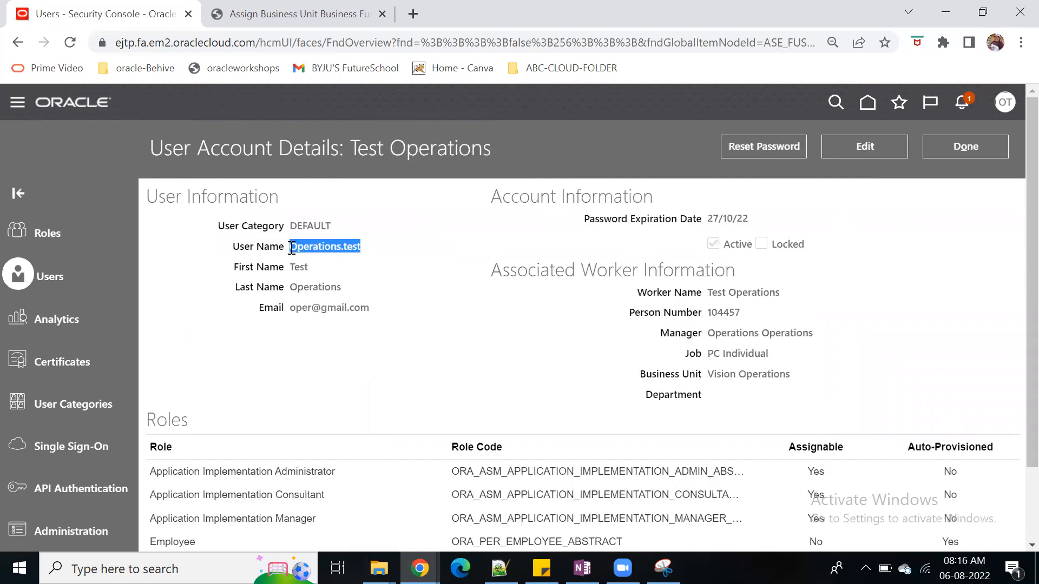
pyautogui.click(582, 569)
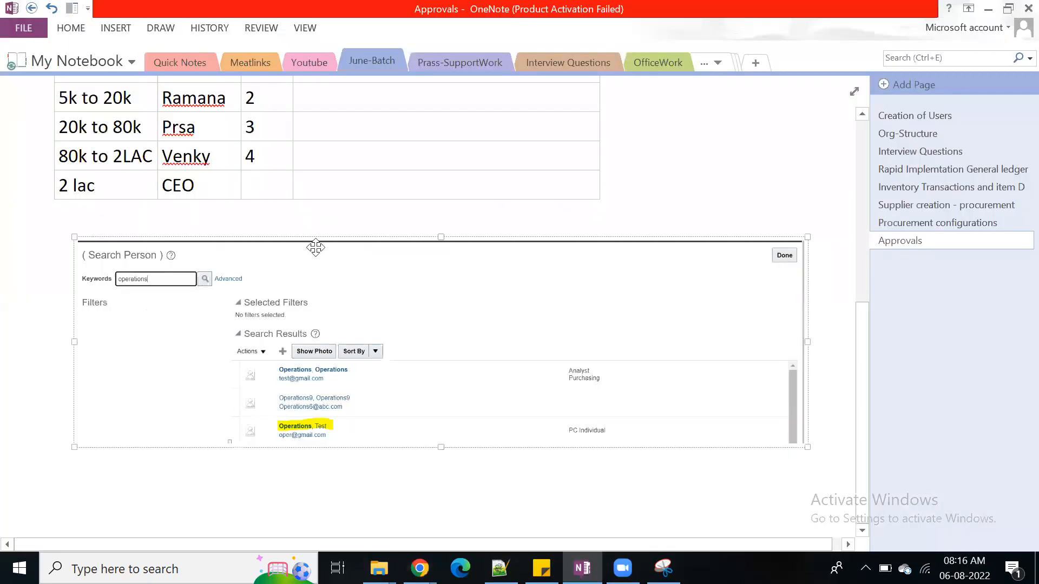
pyautogui.scroll(5, 436, 324)
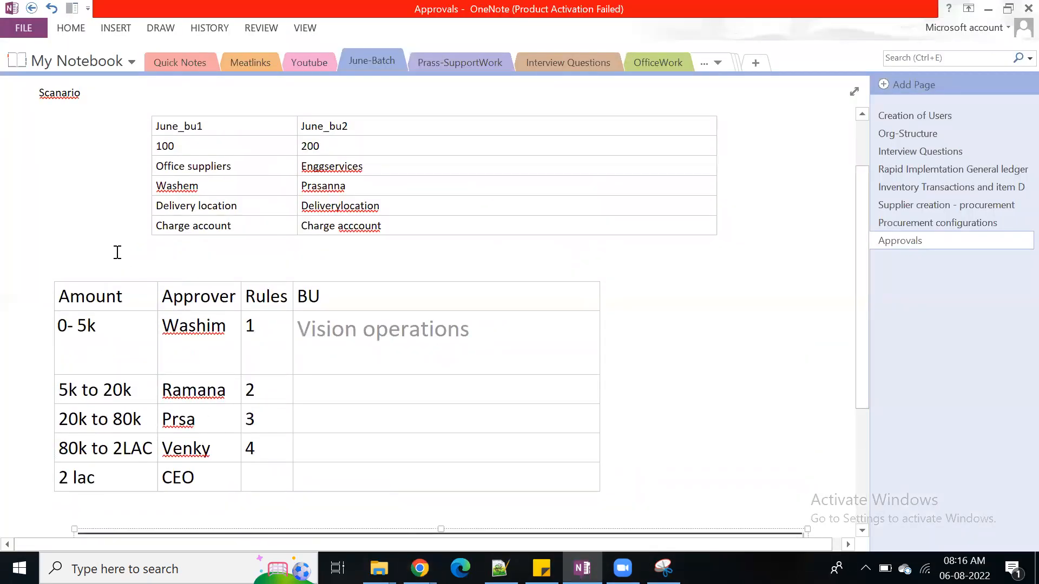
pyautogui.click(117, 252)
pyautogui.hotkey('ctrl', 'v')
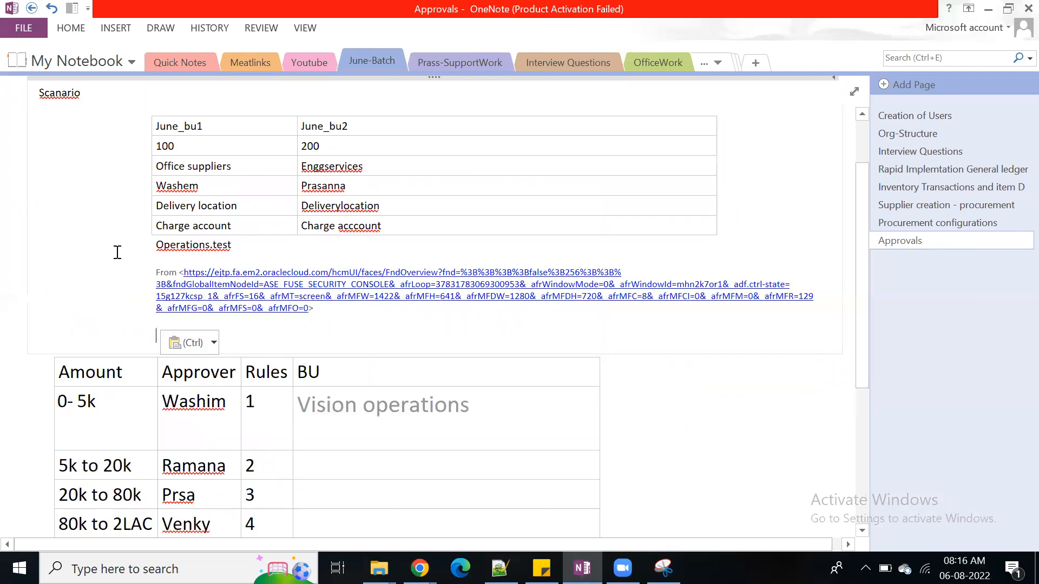
pyautogui.press('BackSpace')
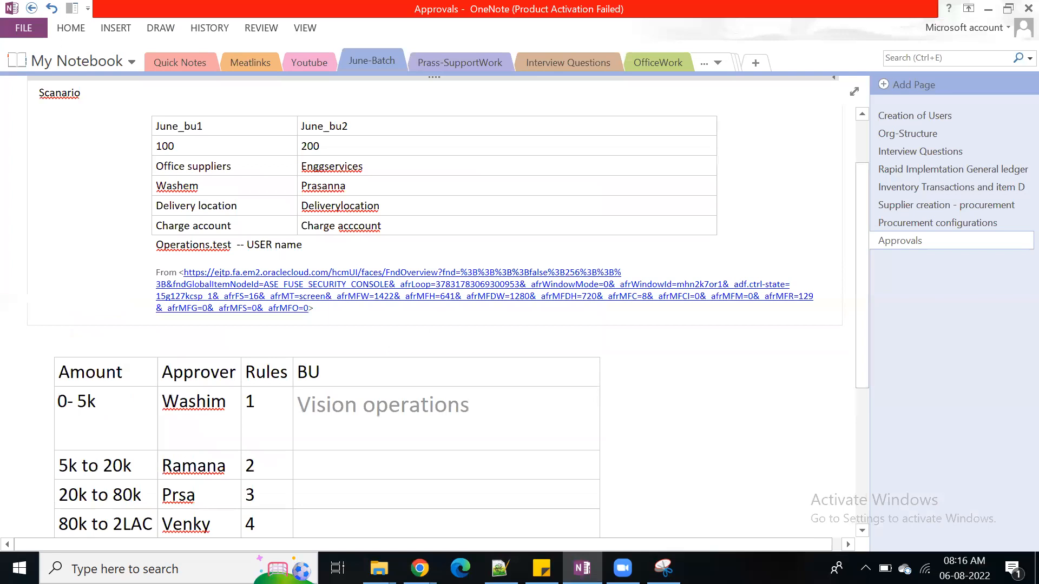
pyautogui.write('-- USER name')
# Switch back to Oracle in Chrome, close the user account details and go to Setup and Maintenance
pyautogui.hotkey('alt', 'Tab')
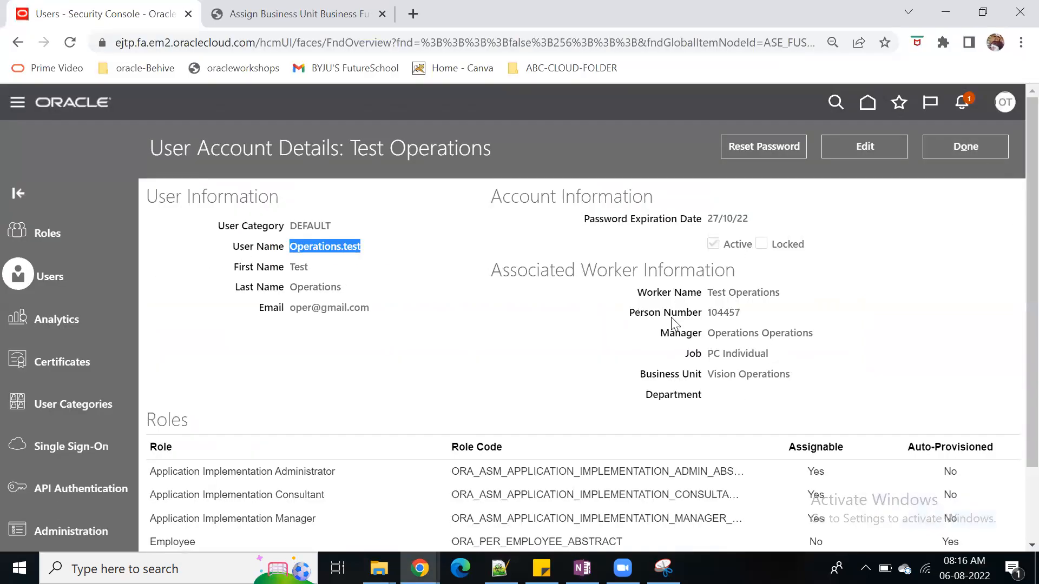
pyautogui.click(965, 149)
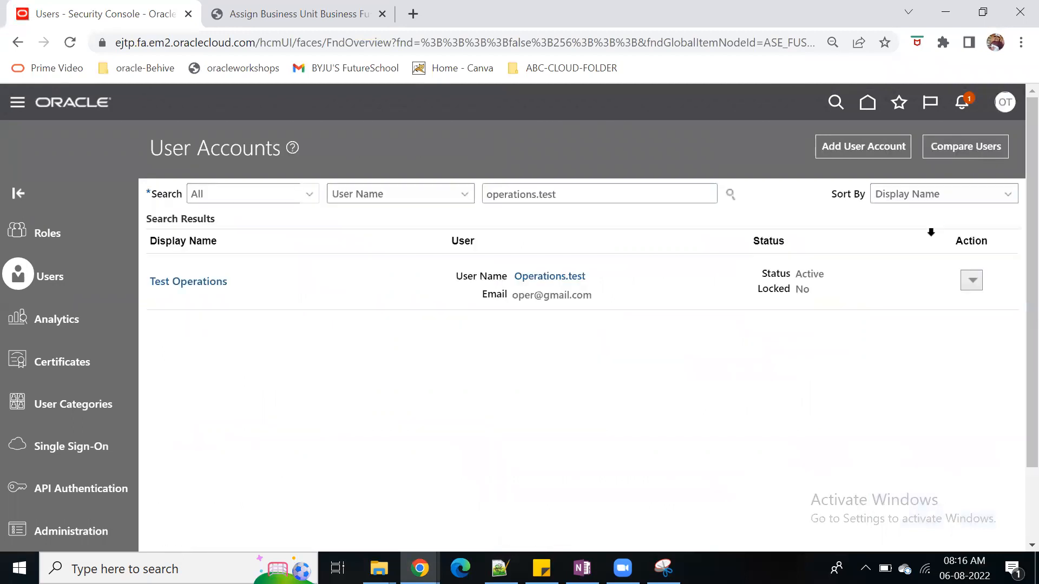
pyautogui.click(867, 108)
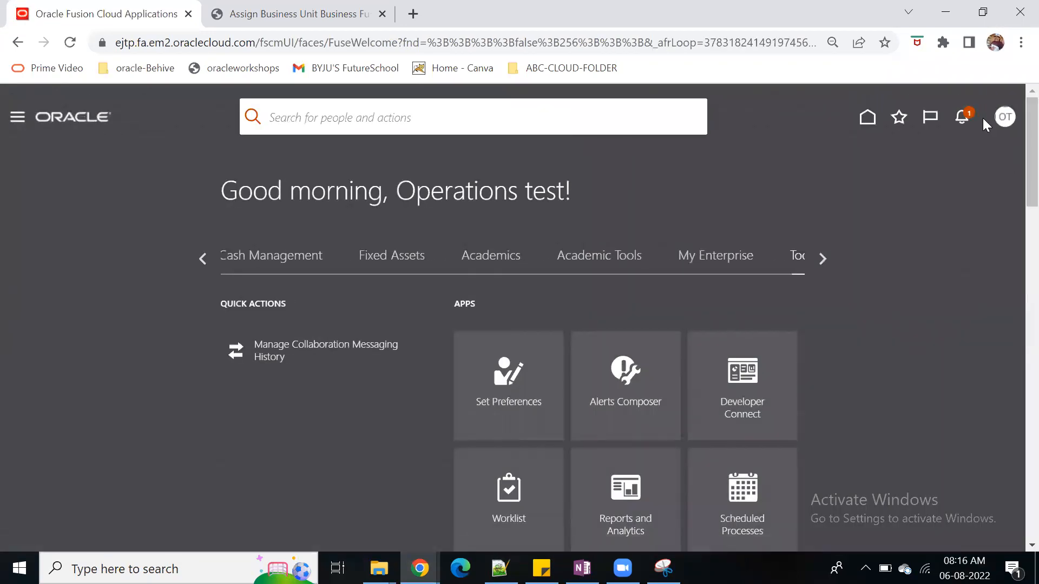
pyautogui.click(1003, 116)
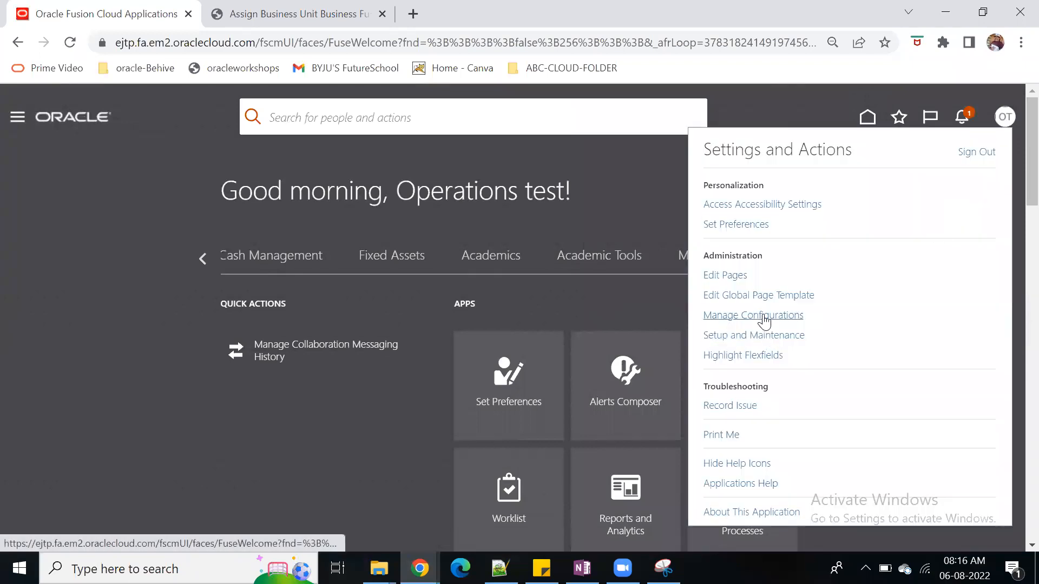
pyautogui.click(771, 337)
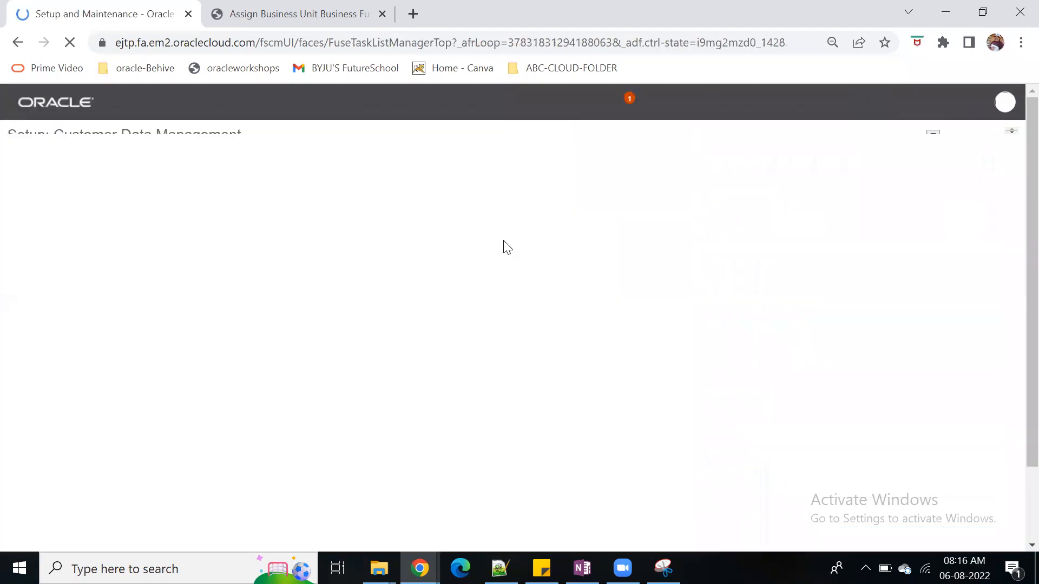
# Search the setup tasks for "Manage data" and open Manage Data Access for Users
pyautogui.click(1006, 295)
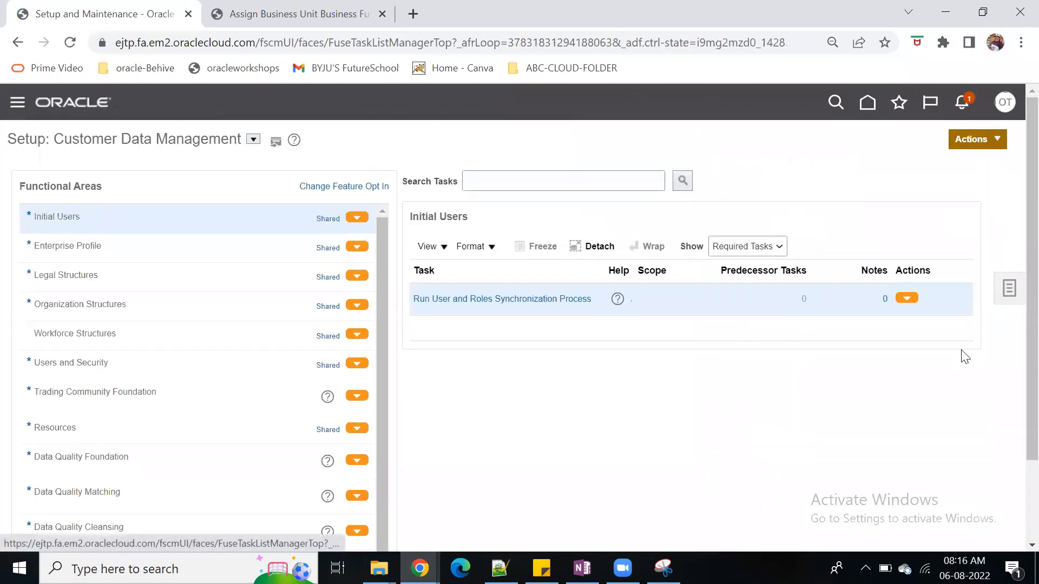
pyautogui.click(896, 317)
pyautogui.click(343, 190)
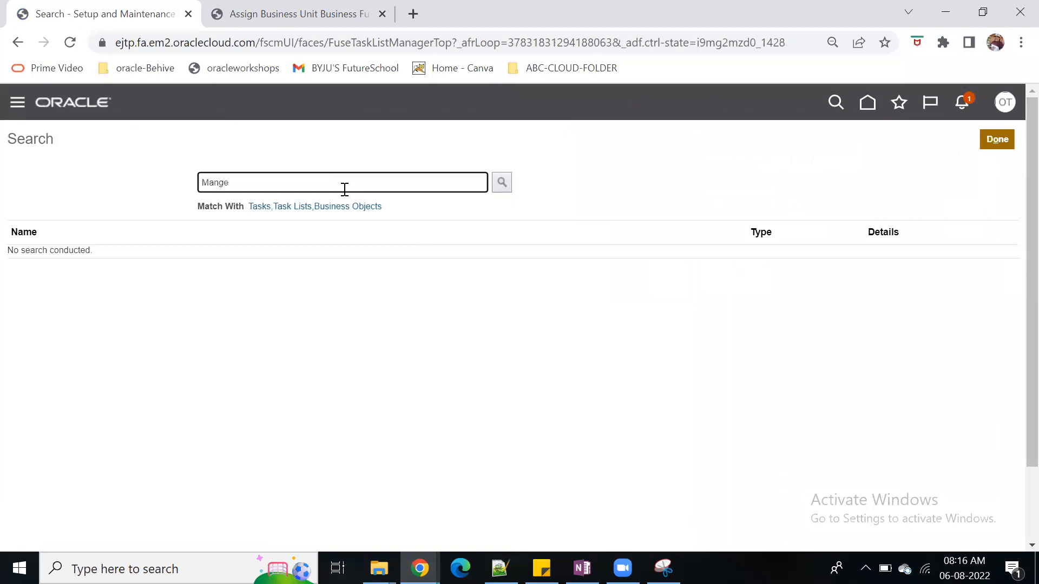
pyautogui.write('Manage data')
pyautogui.press('Return')
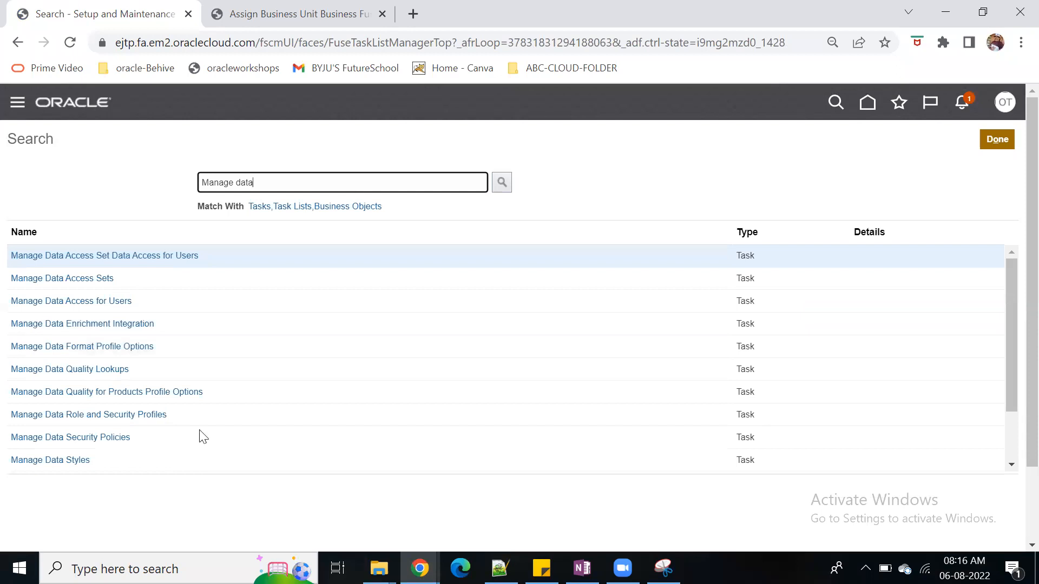
pyautogui.click(108, 305)
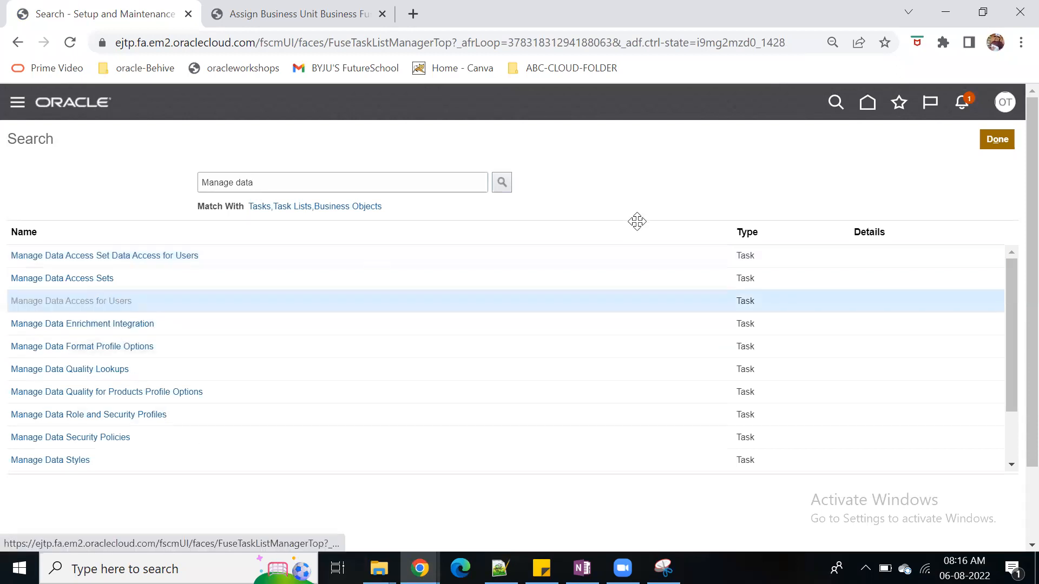
# Create a new data access entry and set its user name to Operations.test
pyautogui.click(117, 352)
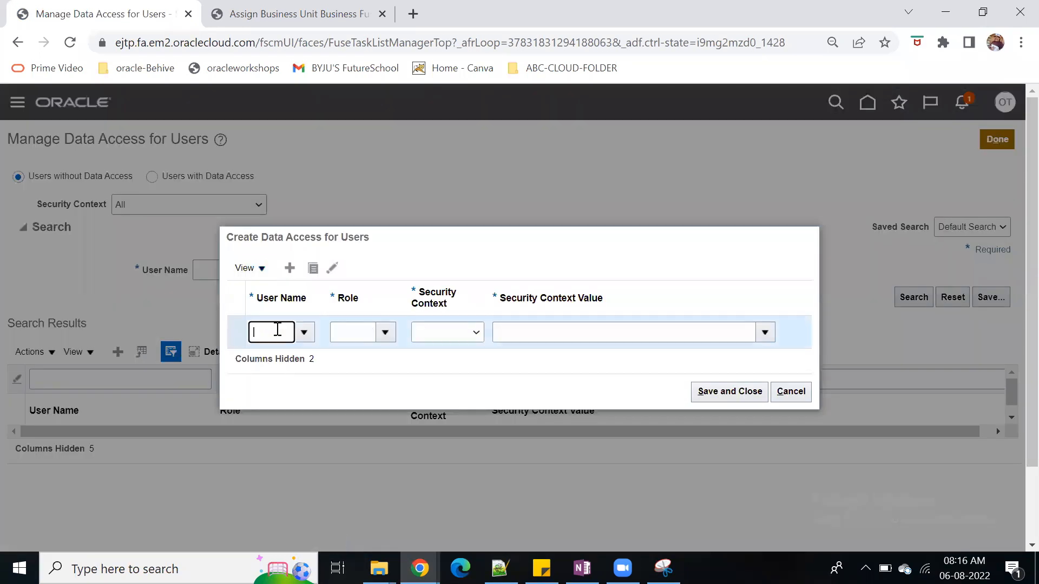
pyautogui.write('operations')
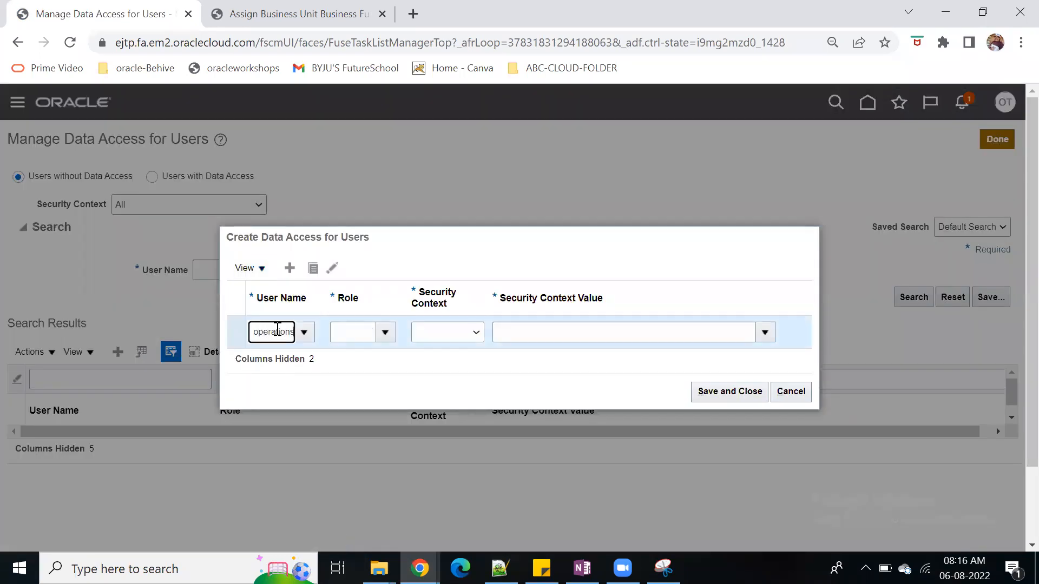
pyautogui.write(' tes')
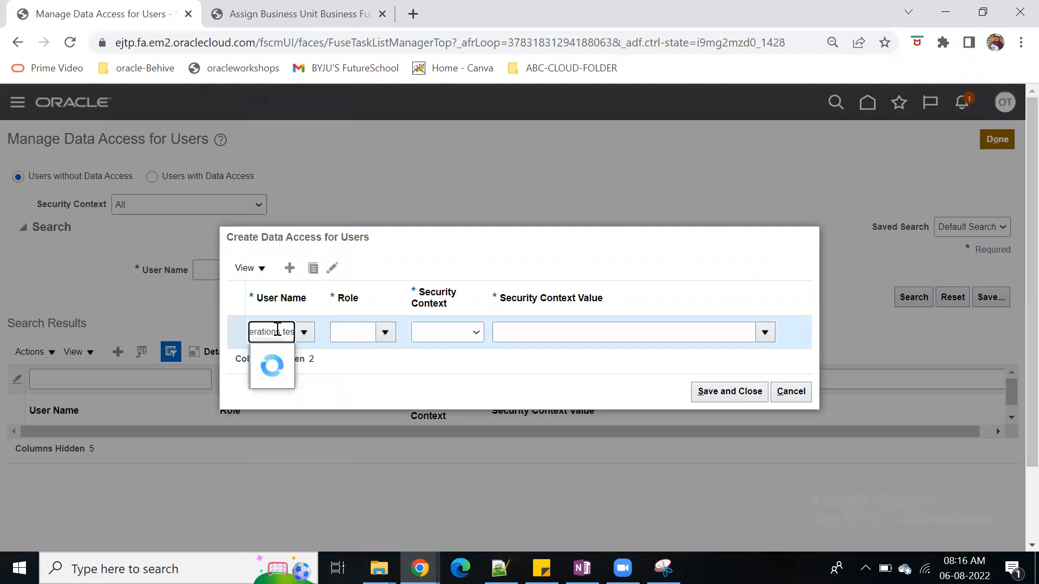
pyautogui.click(308, 360)
# Give the entry a Procurement role, with Business unit as security context and Vision Operations as its value
pyautogui.click(366, 336)
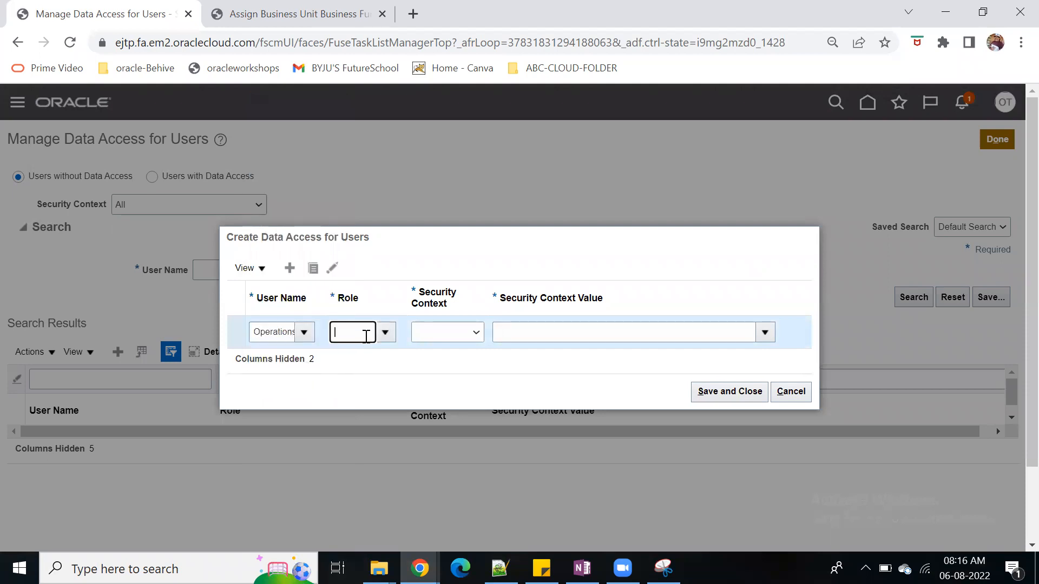
pyautogui.write('proc')
pyautogui.click(381, 355)
pyautogui.click(479, 342)
pyautogui.click(457, 357)
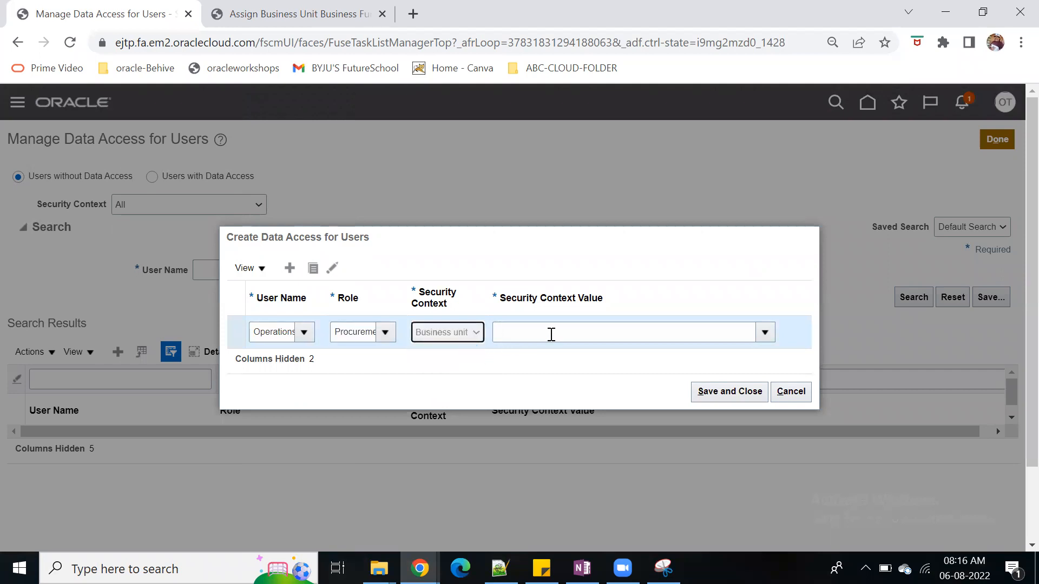
pyautogui.click(550, 334)
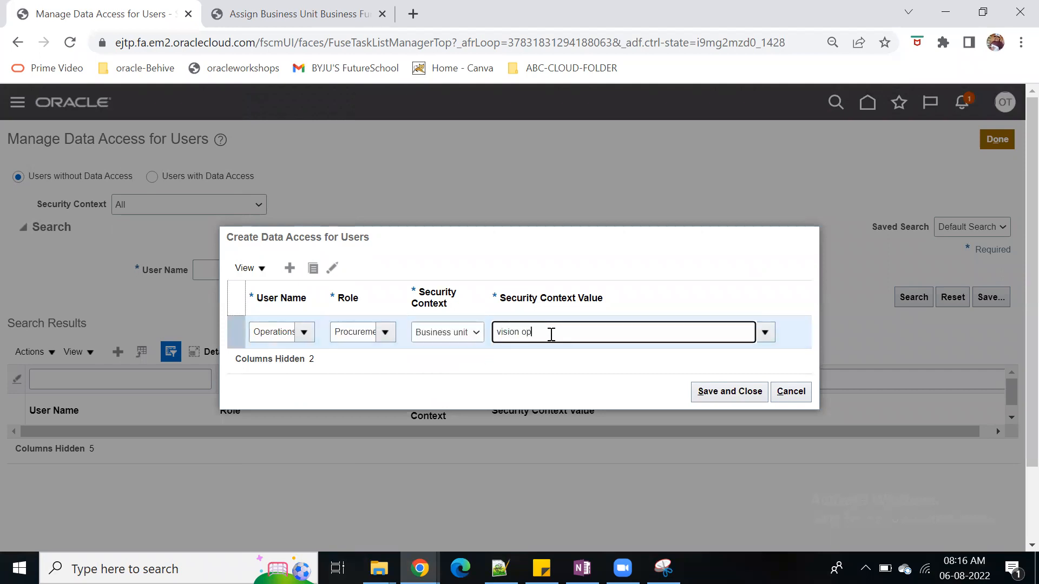
pyautogui.click(552, 360)
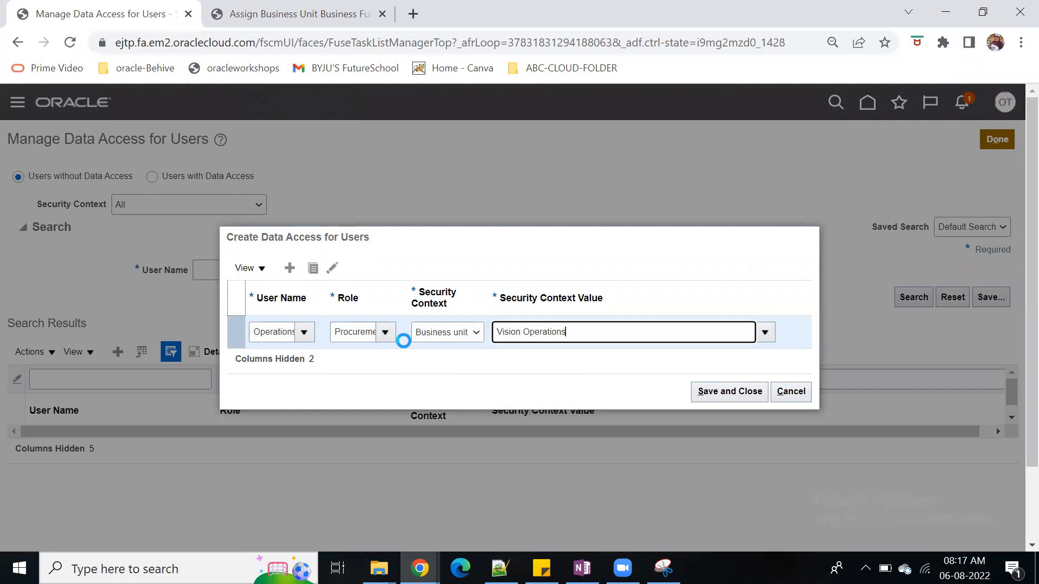
# Duplicate the data access entry and reload the Unplanned Outage page in the other Chrome window, returning to the data access form
pyautogui.click(312, 269)
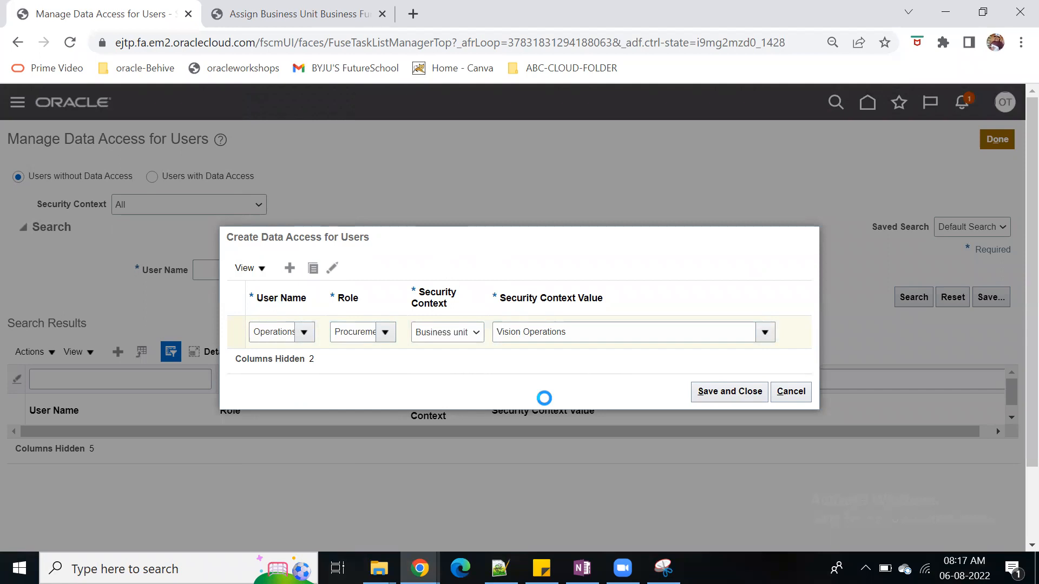
pyautogui.moveTo(420, 568)
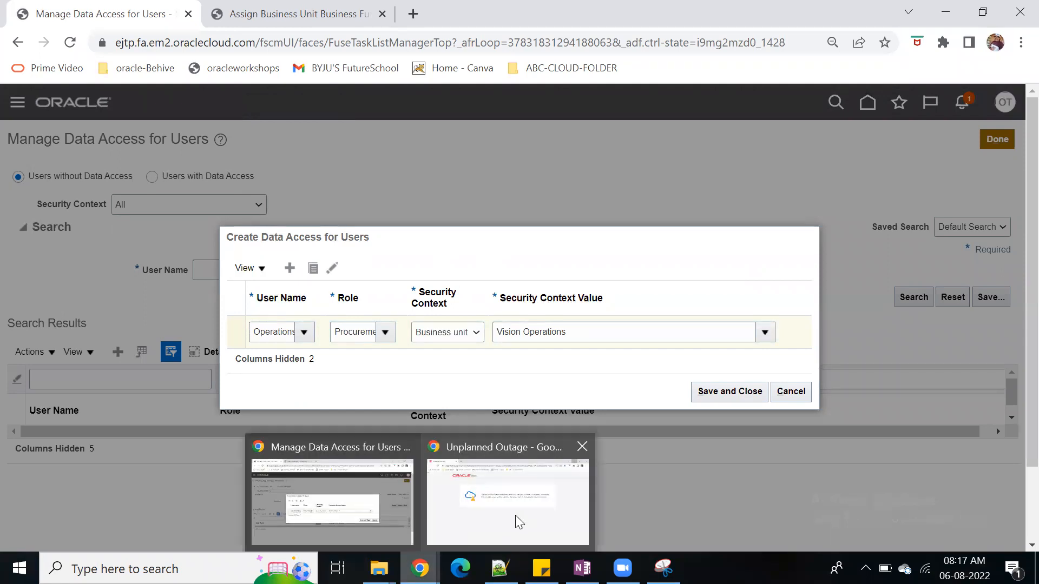
pyautogui.click(518, 521)
pyautogui.click(76, 43)
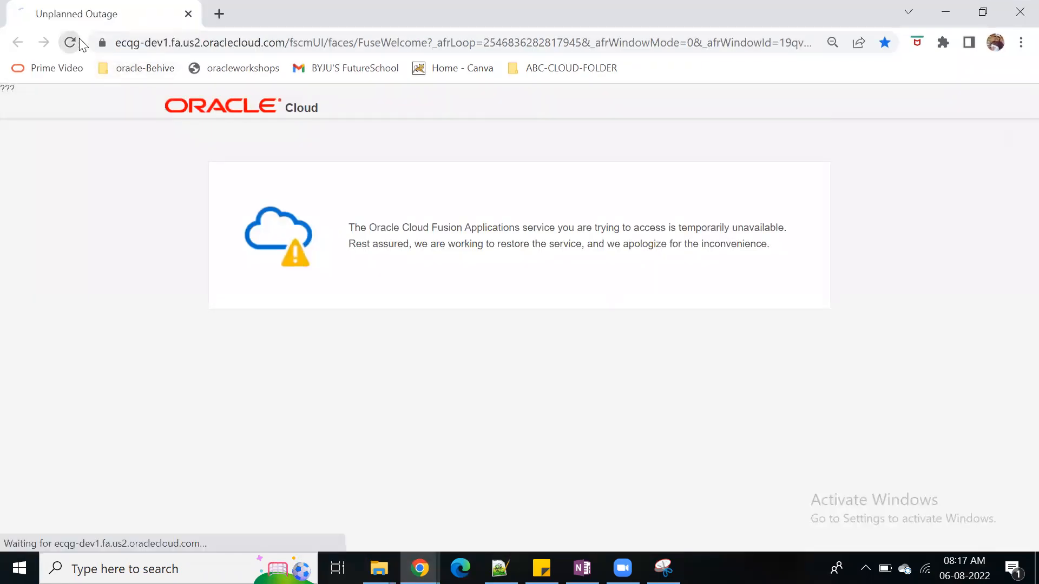
pyautogui.click(951, 12)
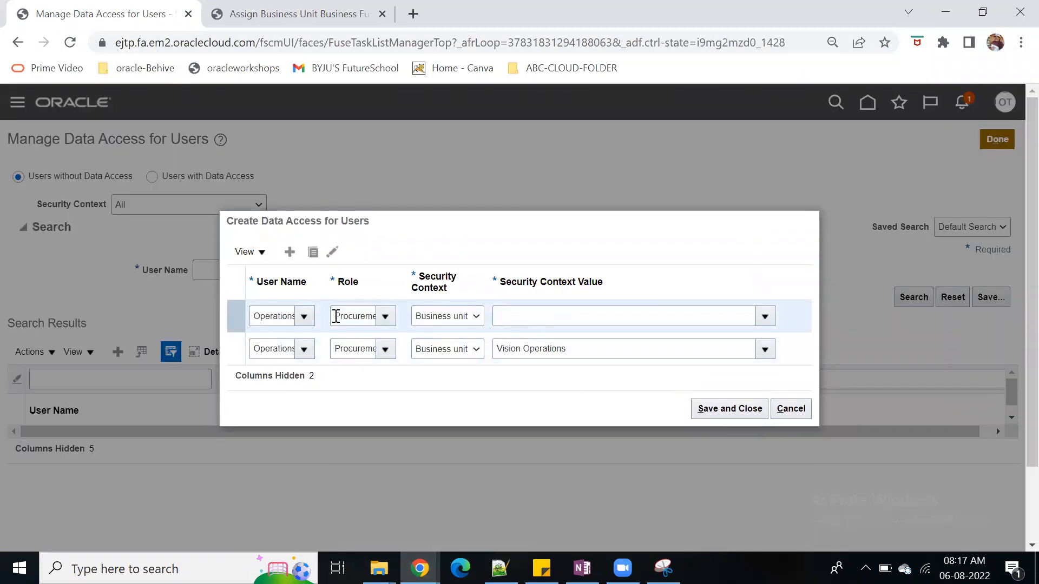
# Set a Procurement role and the Vision Operations business unit on the duplicated entry, save both entries and leave the data access page
pyautogui.moveTo(336, 316); pyautogui.dragTo(487, 322)
pyautogui.write('proc')
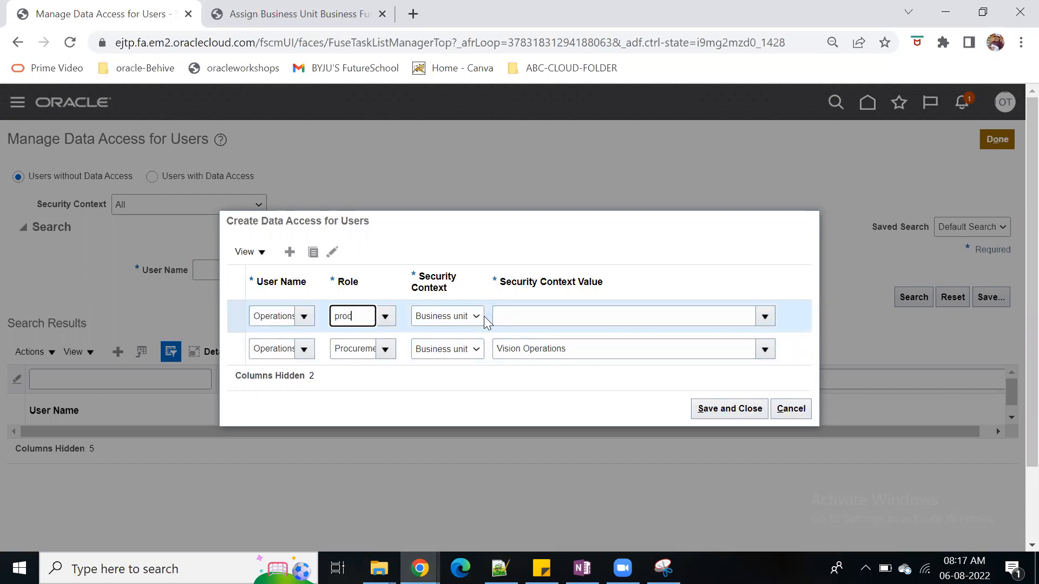
pyautogui.click(387, 363)
pyautogui.click(462, 319)
pyautogui.click(532, 319)
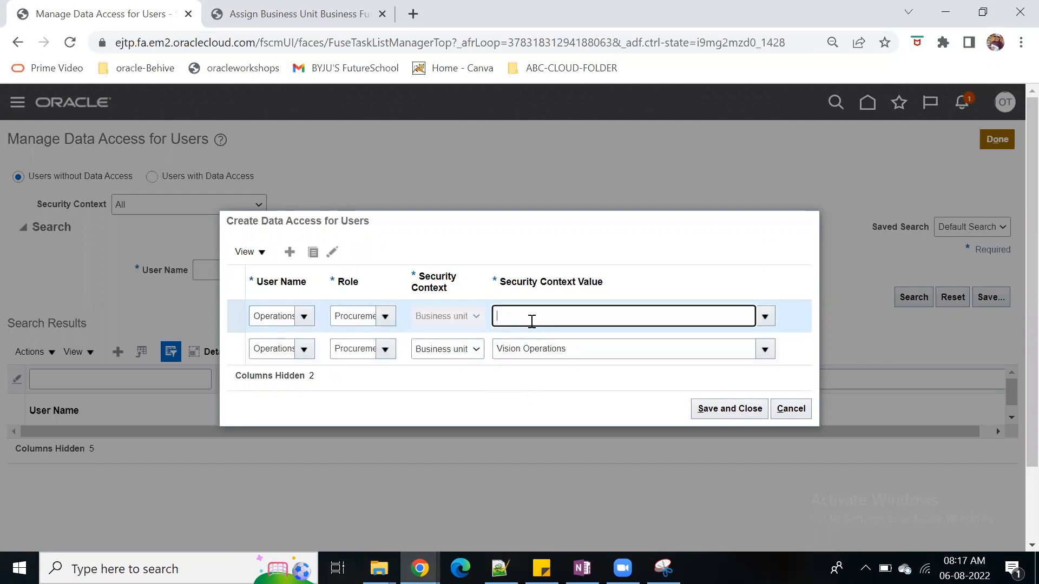
pyautogui.write('Vision')
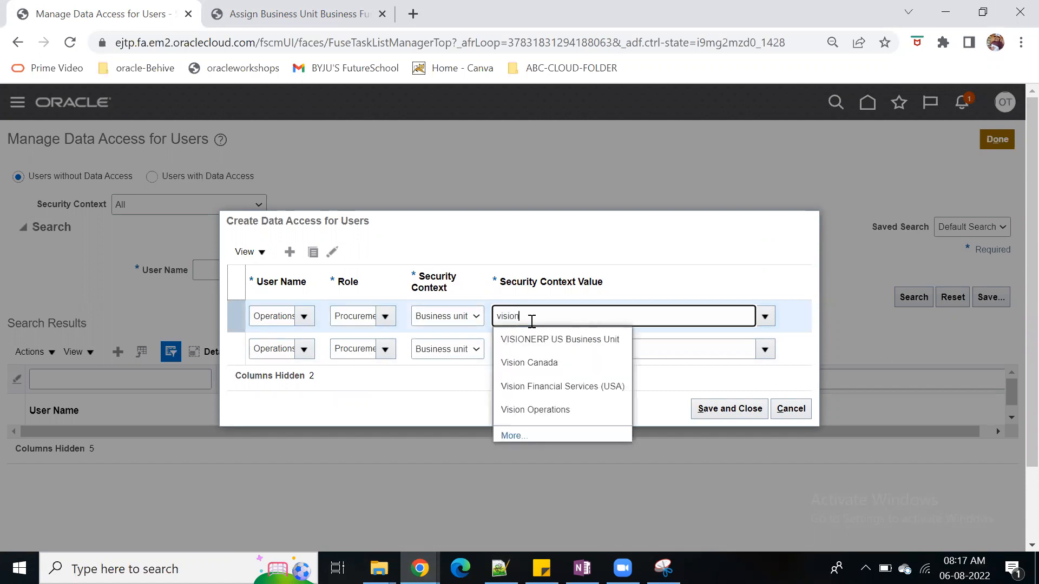
pyautogui.click(563, 410)
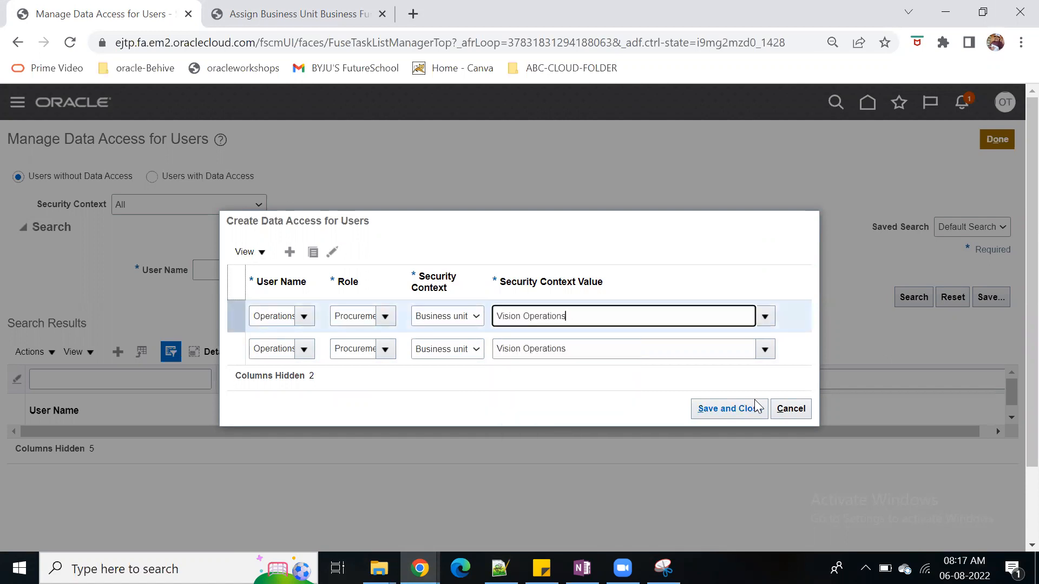
pyautogui.click(742, 408)
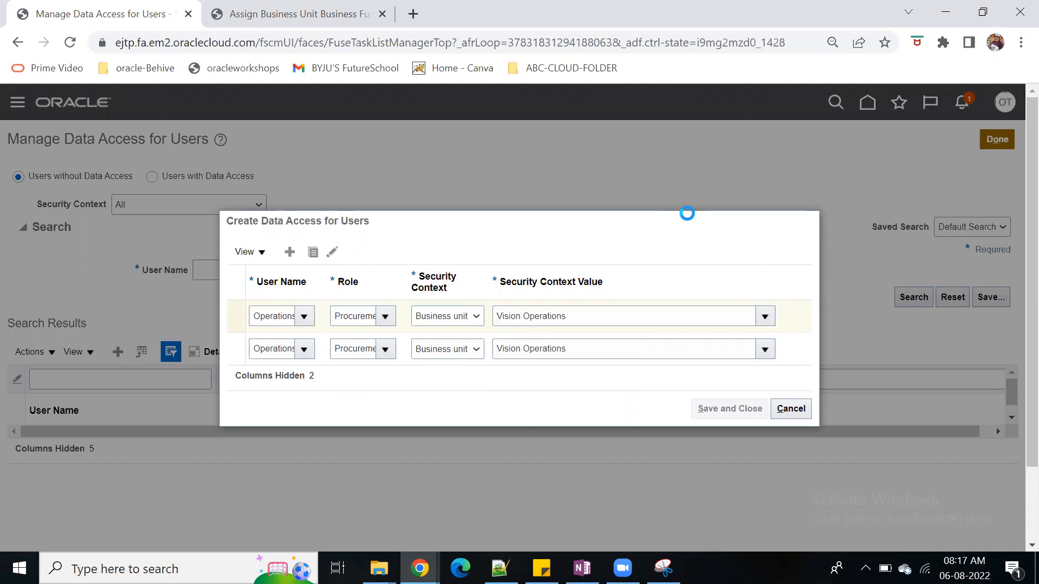
pyautogui.click(994, 139)
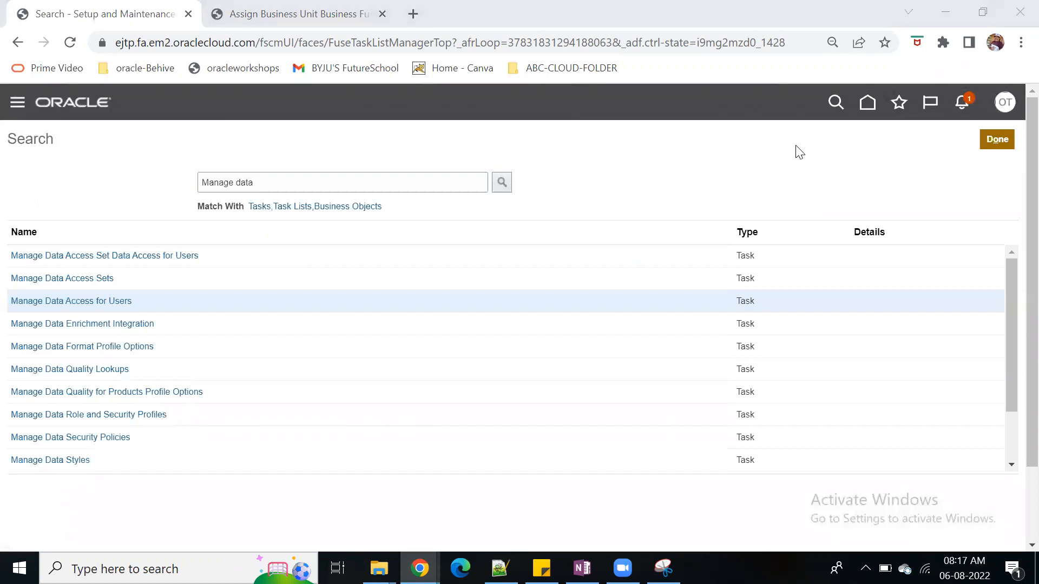
# Return to the home page, sign out of Oracle and sign back in with the test user account
pyautogui.click(866, 103)
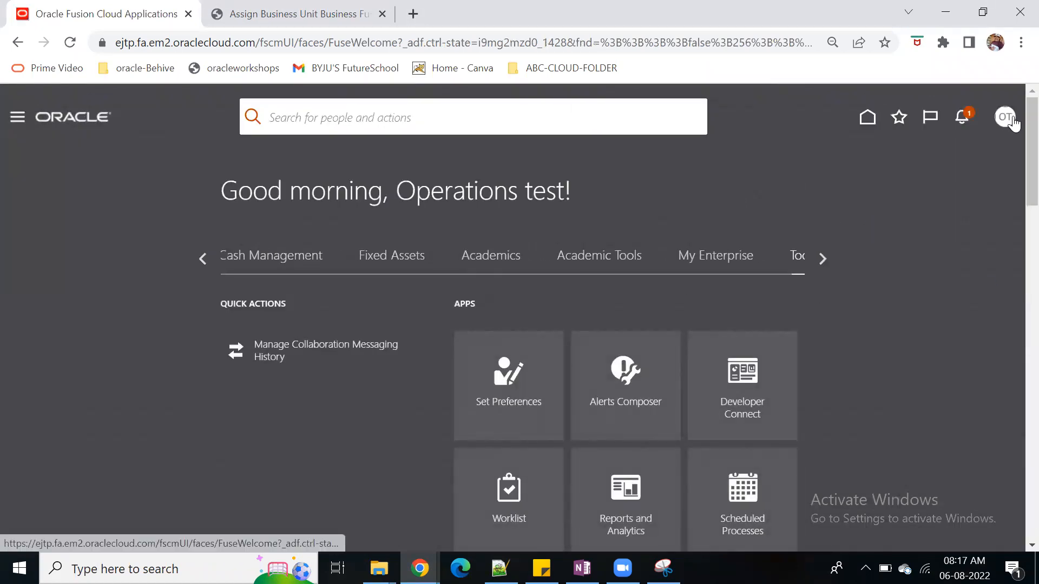
pyautogui.click(1009, 119)
pyautogui.click(971, 152)
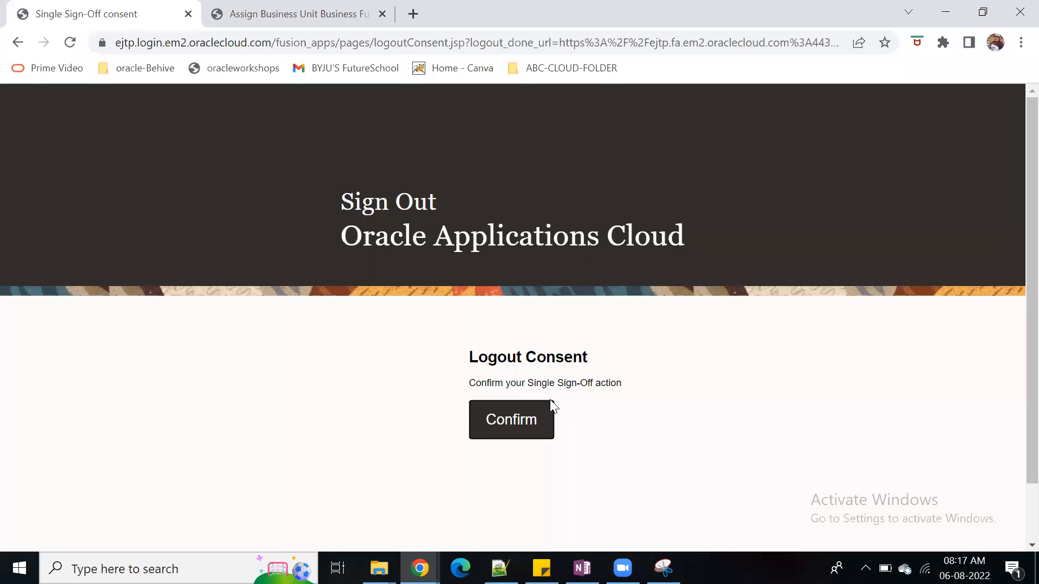
pyautogui.click(532, 415)
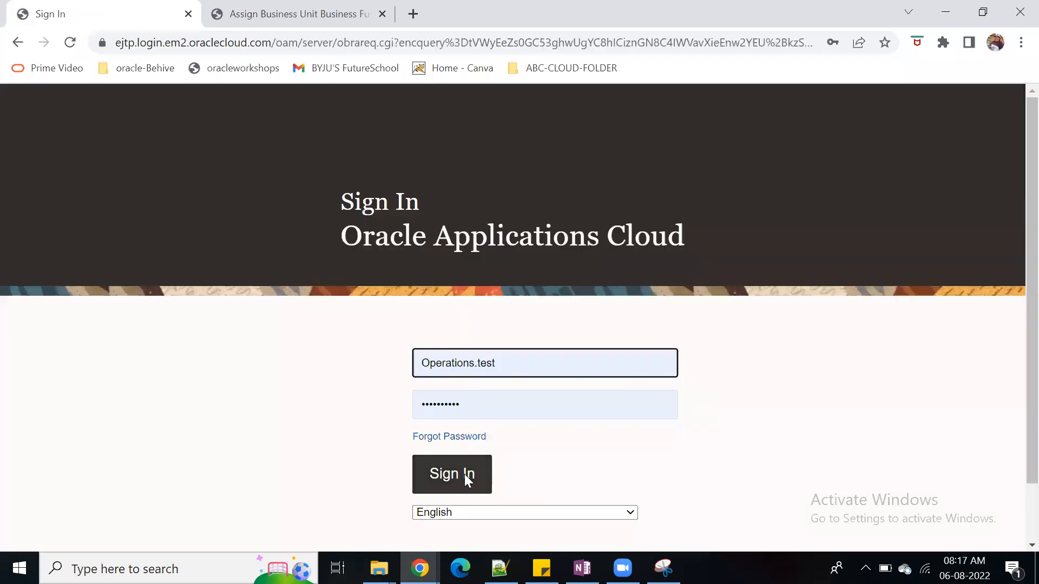
pyautogui.click(467, 479)
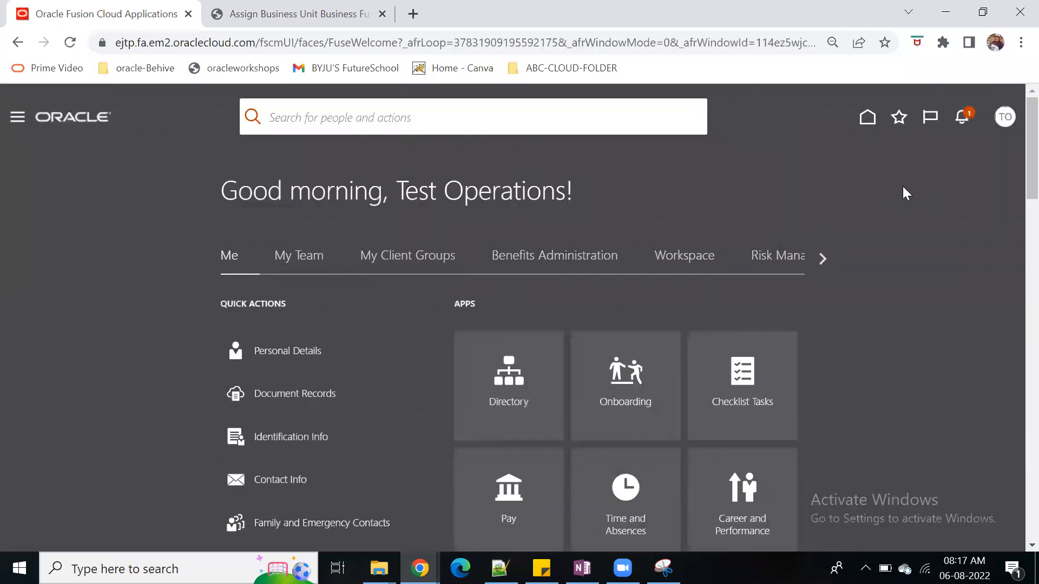
# Go to Setup and Maintenance, select the Procurement offering and open Manage Requisition Approvals under Approval Management
pyautogui.click(1004, 117)
pyautogui.click(753, 336)
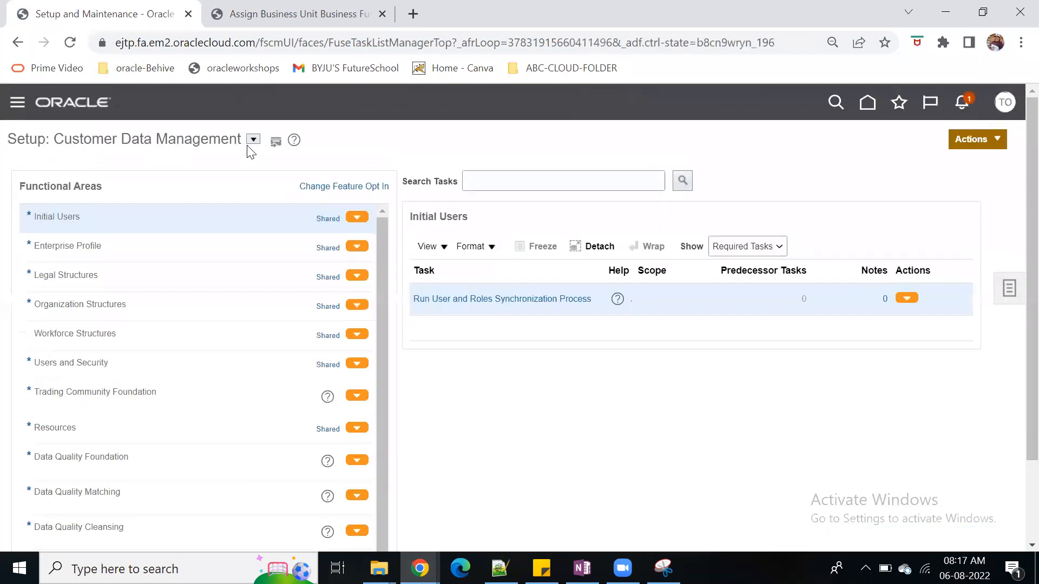
pyautogui.click(253, 139)
pyautogui.scroll(-3, 375, 278)
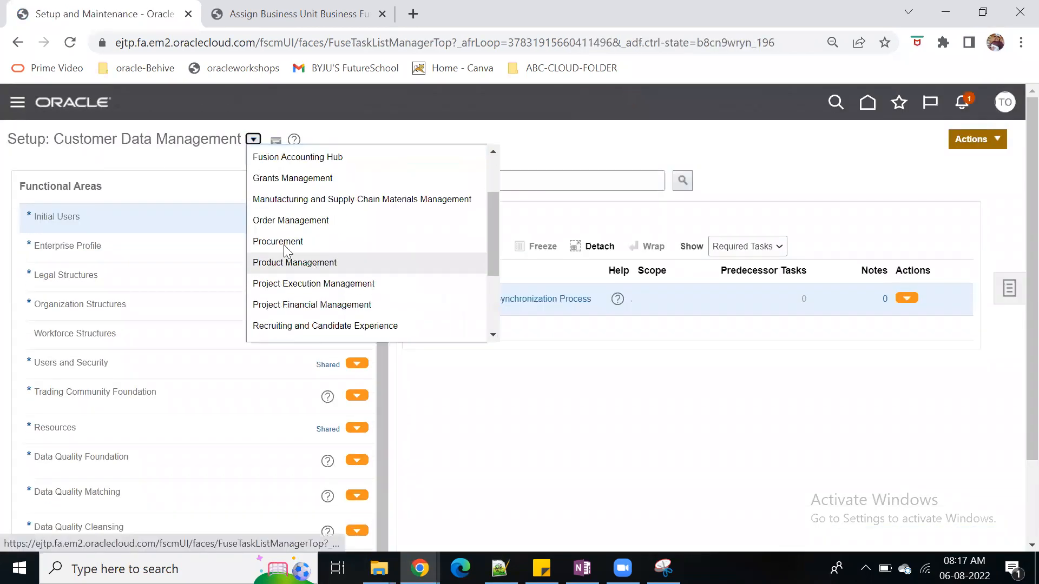
pyautogui.click(285, 243)
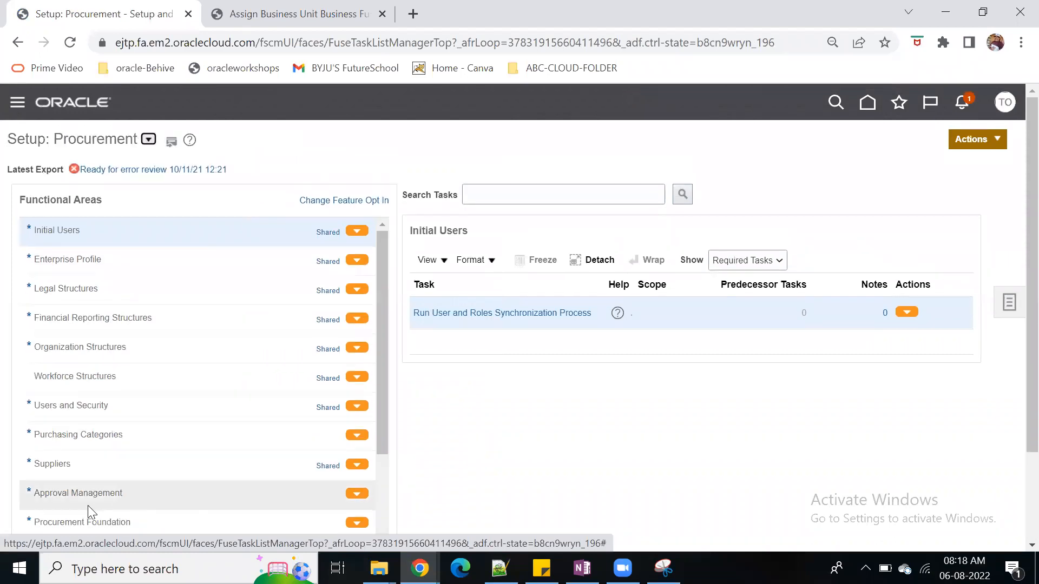
pyautogui.click(113, 493)
pyautogui.click(501, 315)
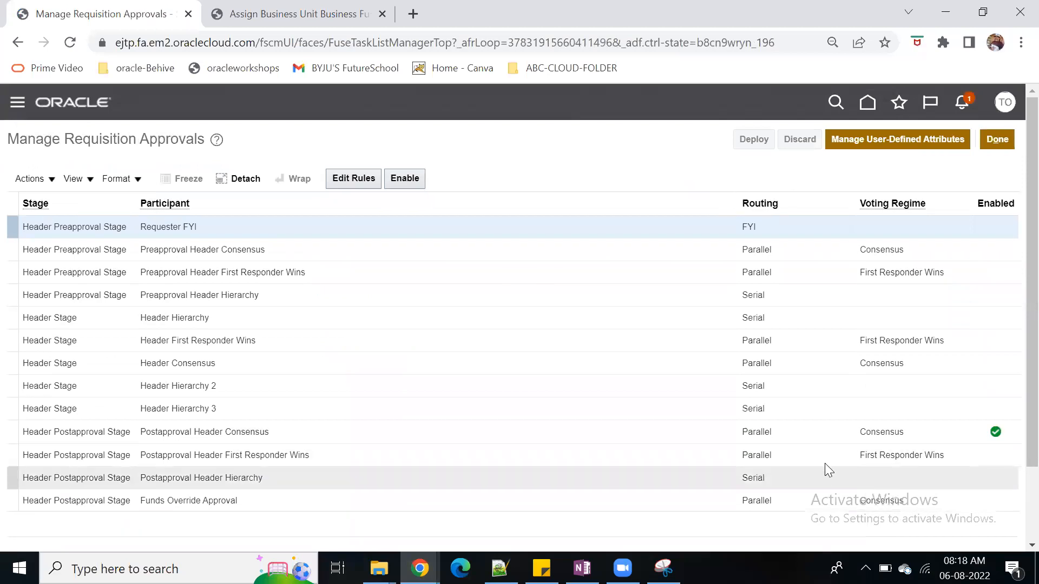
# Disable the Postapproval Header Consensus participant and enable Header Hierarchy in the Header Stage, opening its approval rules
pyautogui.click(791, 431)
pyautogui.click(407, 178)
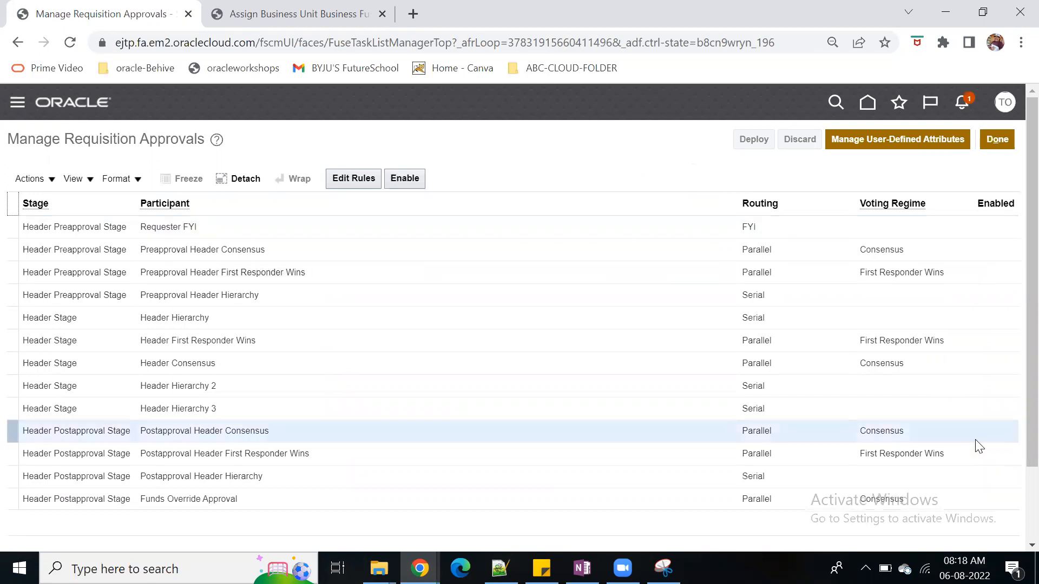
pyautogui.click(782, 314)
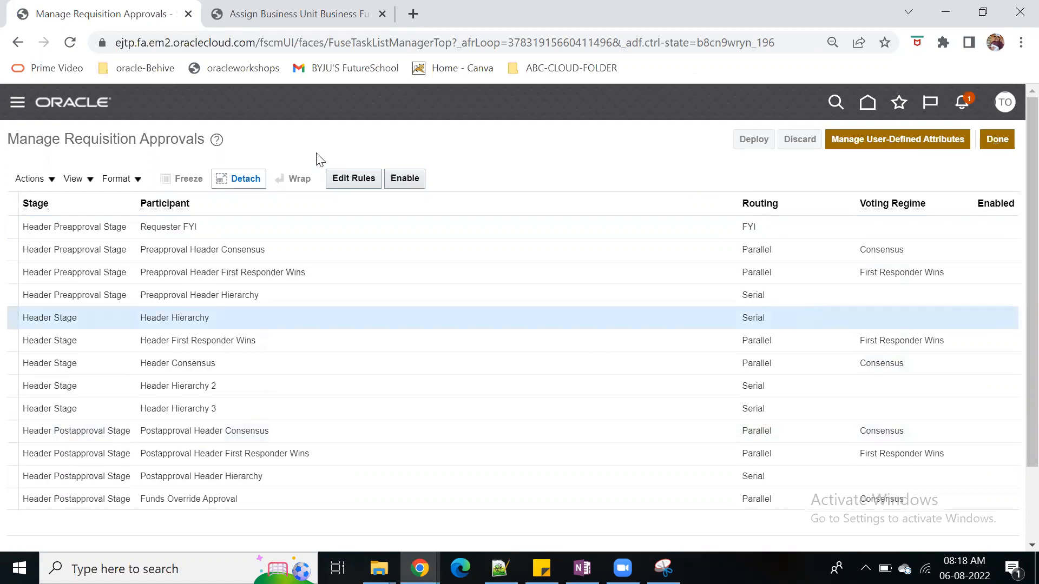
pyautogui.click(413, 179)
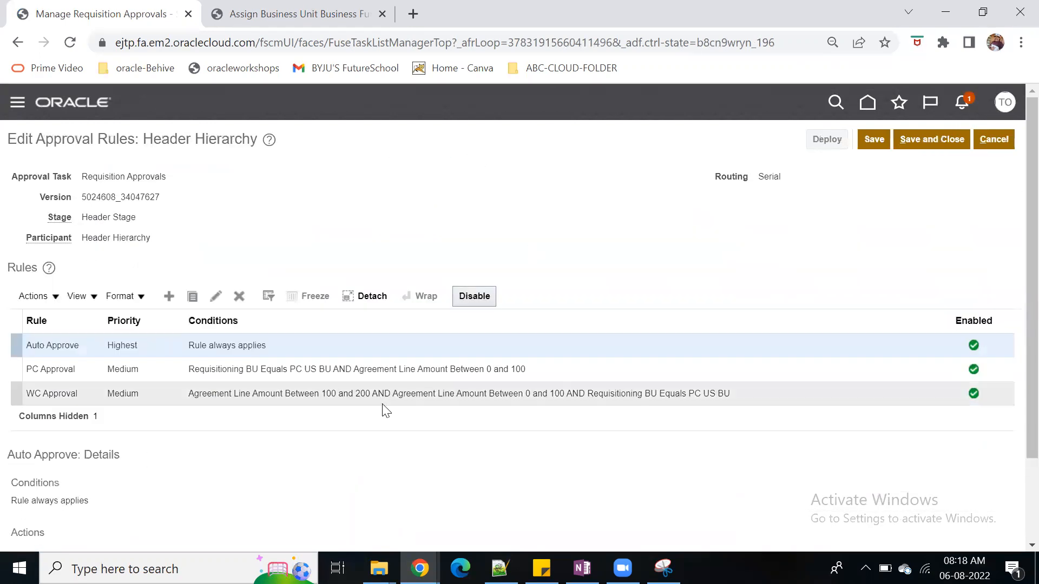
# Examine the conditions and actions of the existing Auto Approve, PC Approval and WC Approval rules
pyautogui.scroll(-2, 386, 473)
pyautogui.scroll(1, 385, 470)
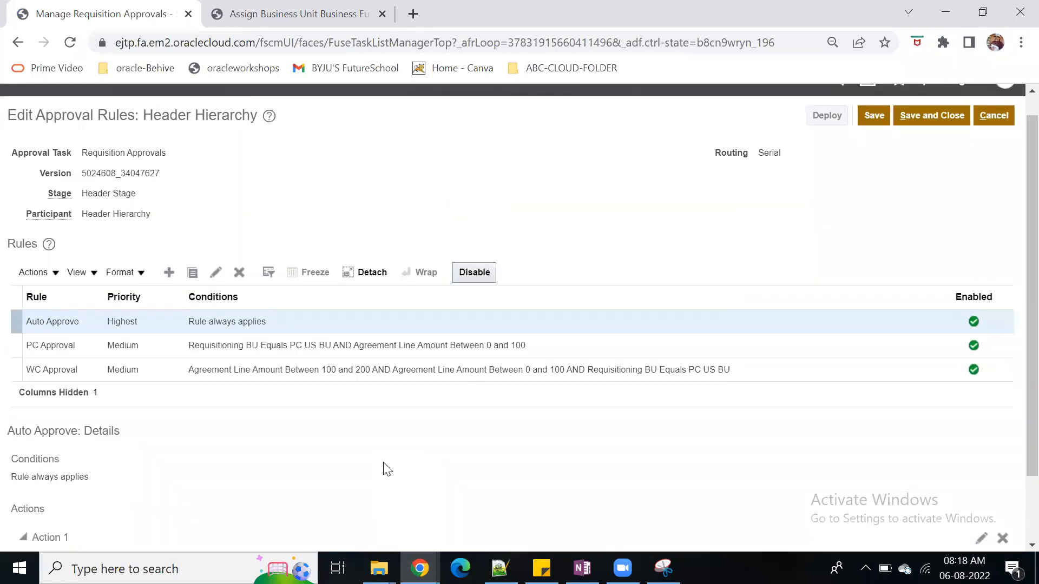
pyautogui.click(553, 347)
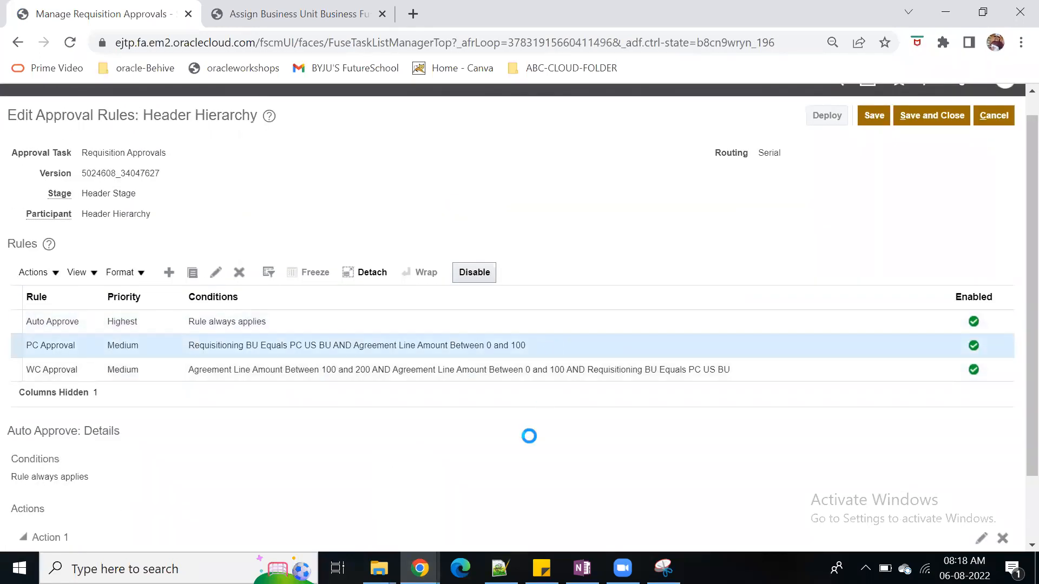
pyautogui.scroll(-3, 493, 379)
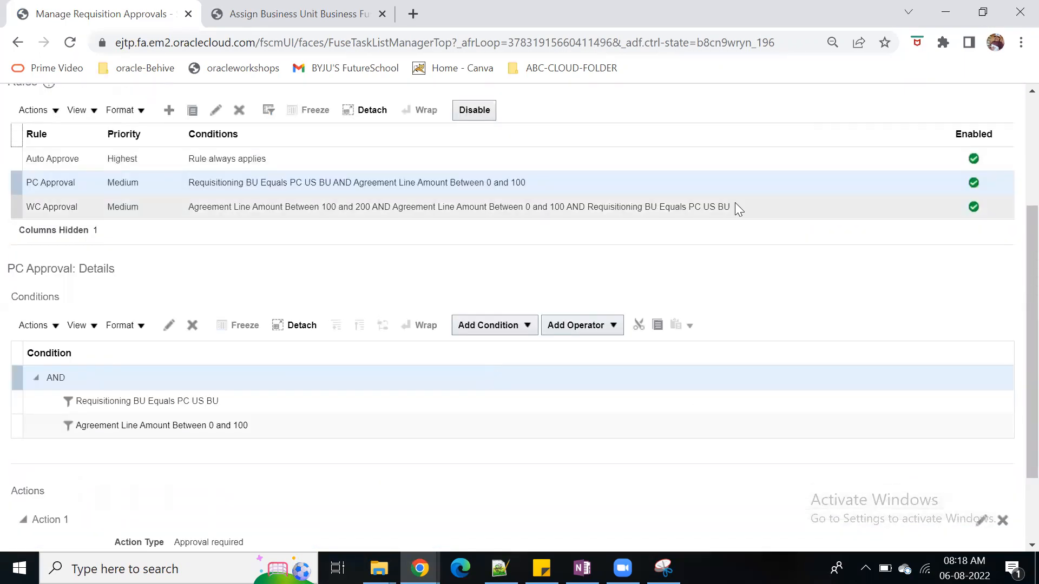
pyautogui.click(735, 205)
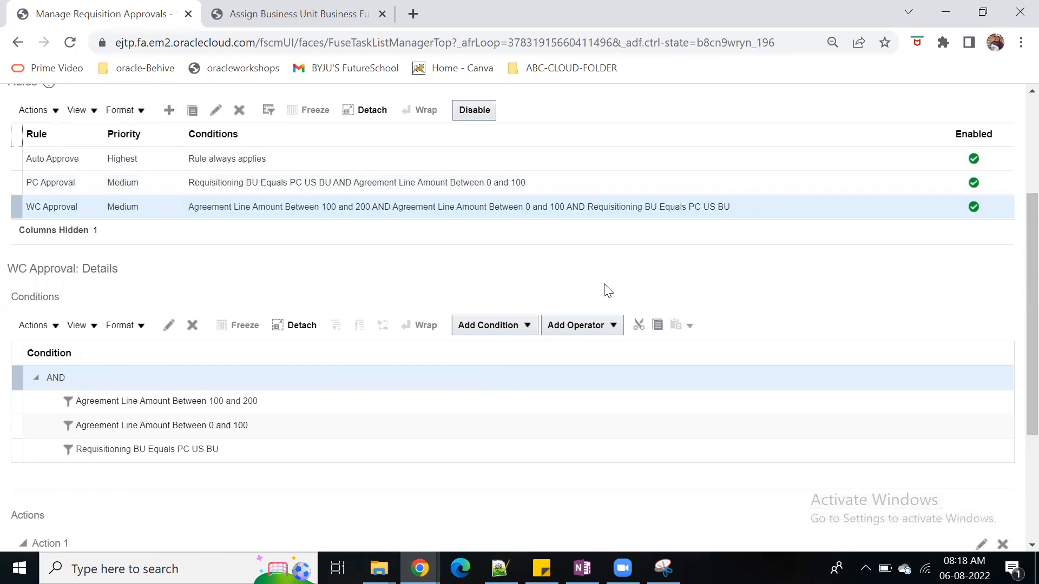
pyautogui.scroll(-3, 607, 290)
pyautogui.scroll(-1, 622, 425)
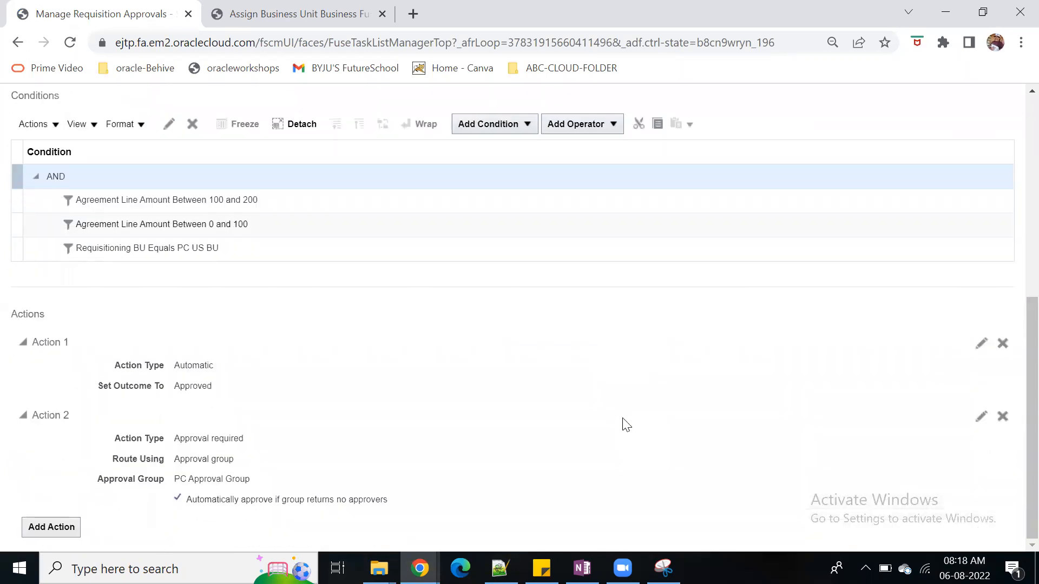
pyautogui.scroll(7, 622, 425)
# Create a rule named Operations_Rule1 for Header Hierarchy, copying its name into the description
pyautogui.click(164, 297)
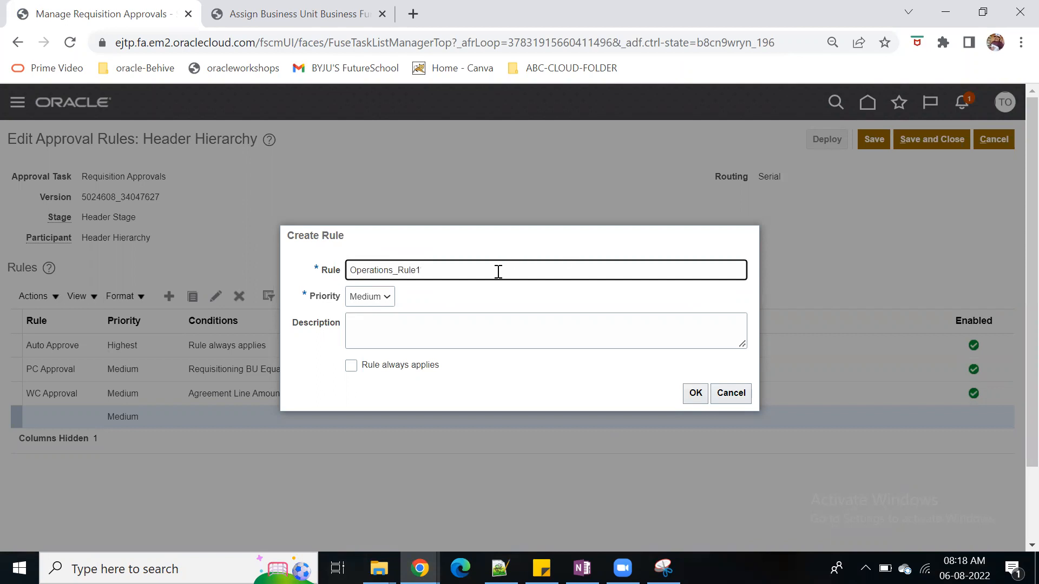
pyautogui.hotkey('ctrl', 'a')
pyautogui.hotkey('ctrl', 'c')
pyautogui.click(426, 339)
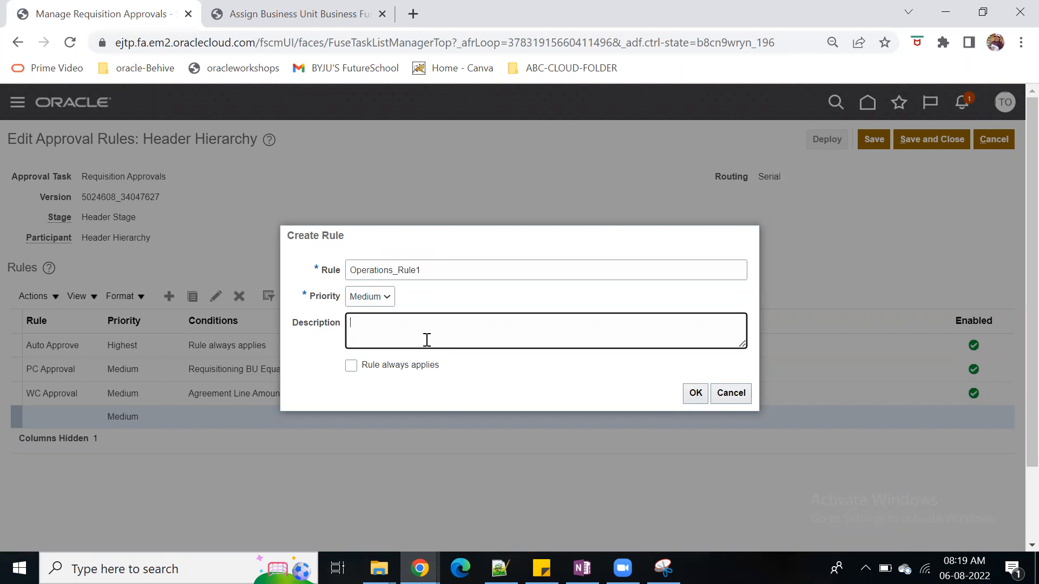
pyautogui.hotkey('ctrl', 'v')
pyautogui.click(696, 394)
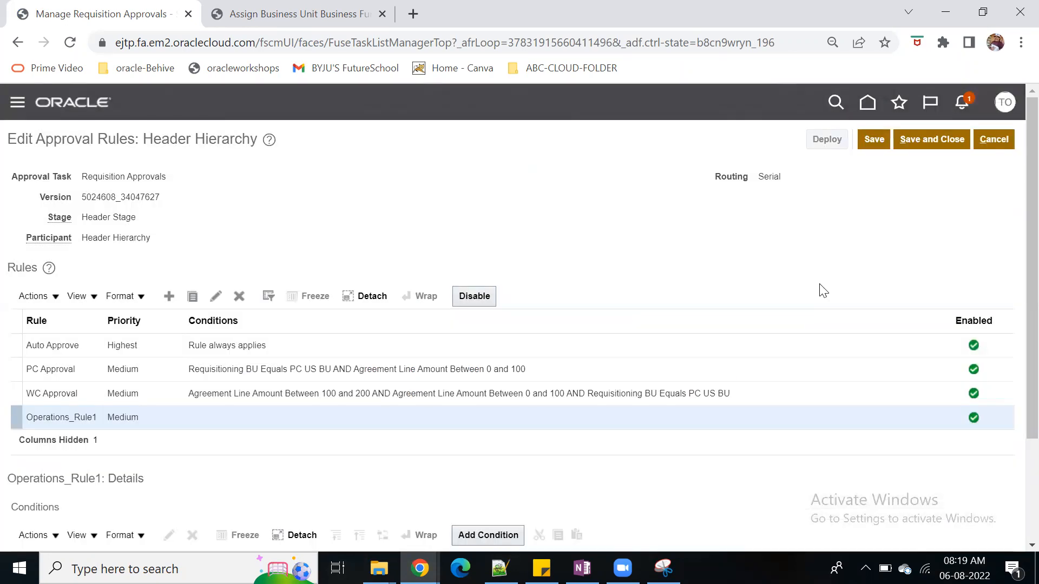
# Start a condition for Operations_Rule1 on the approval task attribute Requisition Amount of the requisition header
pyautogui.click(203, 418)
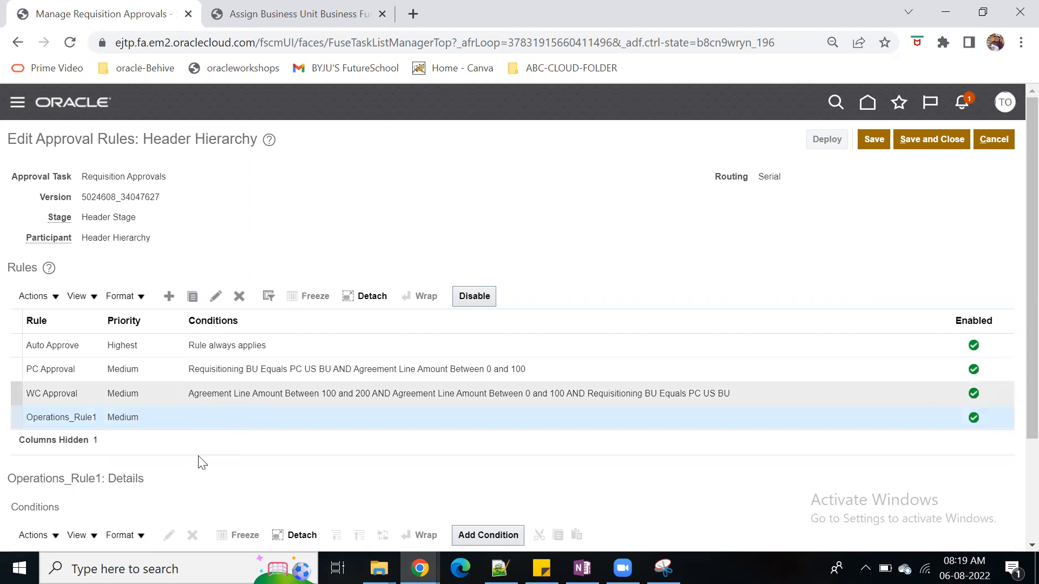
pyautogui.scroll(-3, 201, 466)
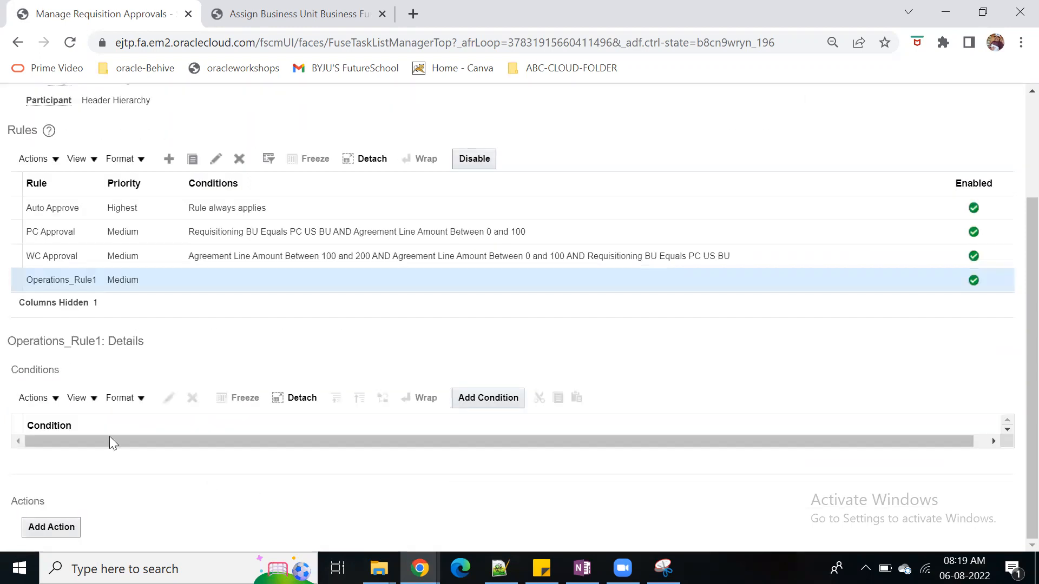
pyautogui.click(487, 397)
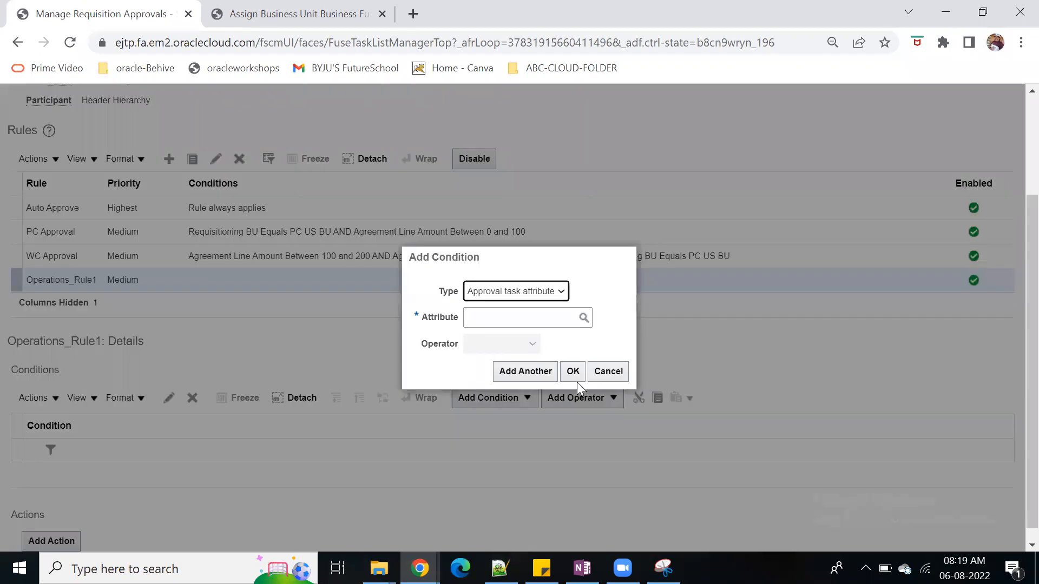
pyautogui.click(491, 316)
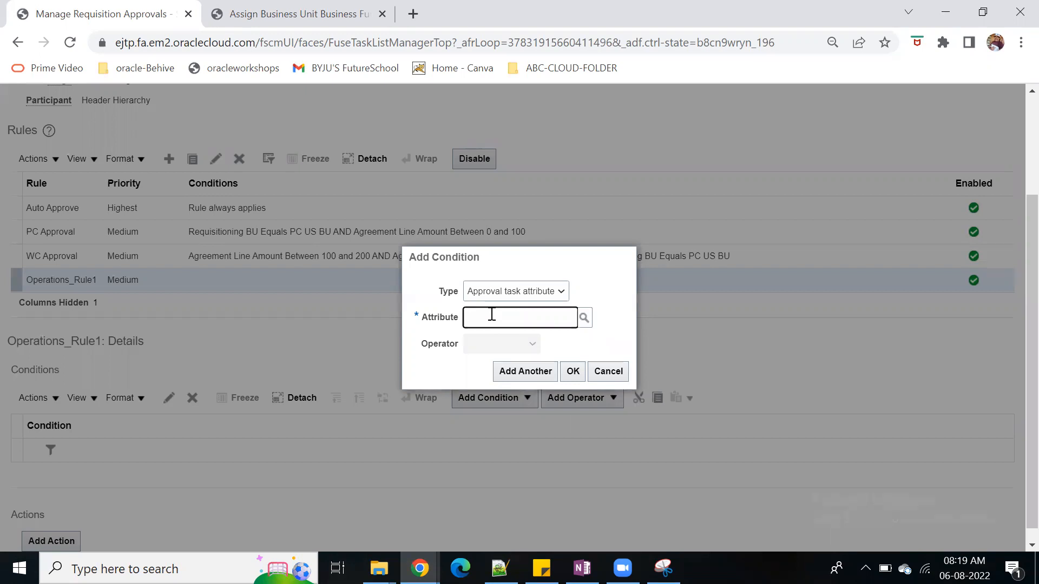
pyautogui.click(561, 292)
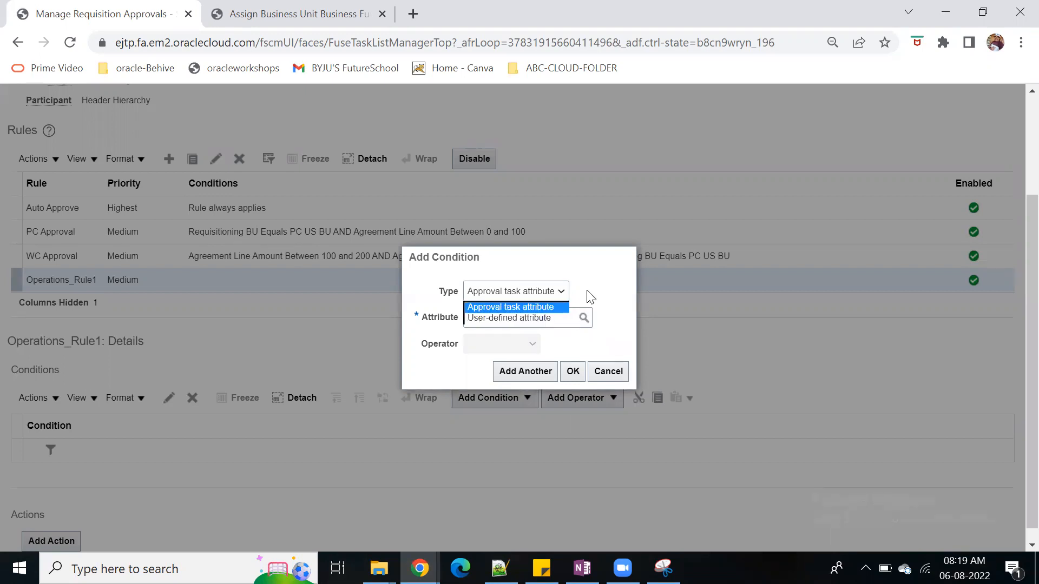
pyautogui.click(622, 304)
pyautogui.click(511, 314)
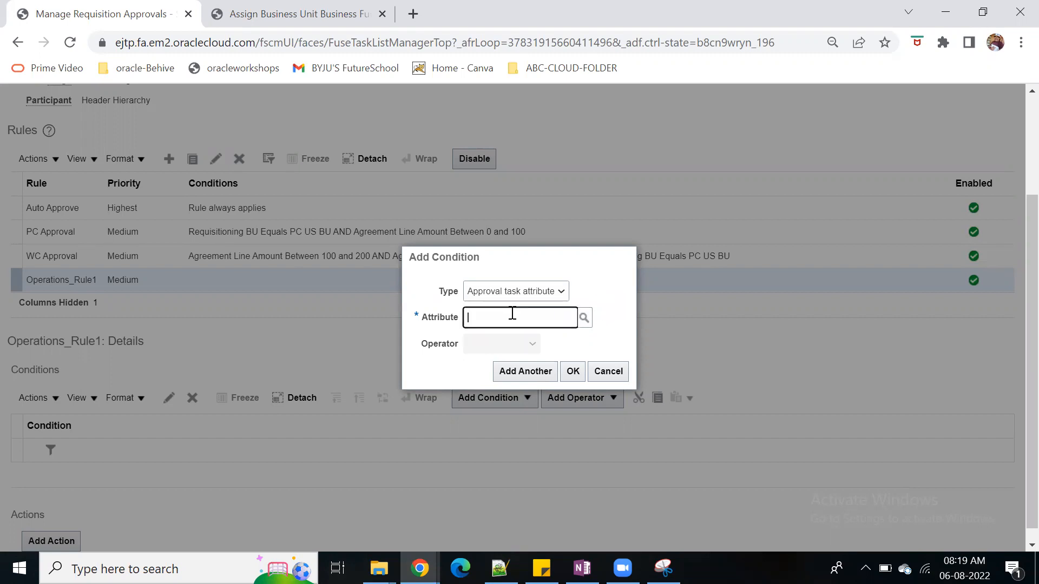
pyautogui.write('amount')
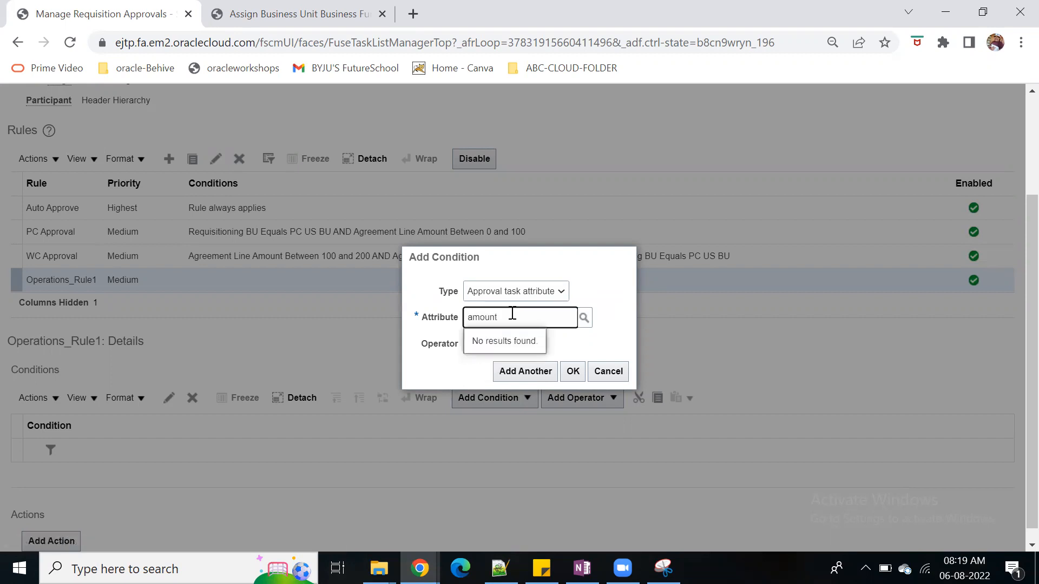
pyautogui.press('BackSpace')
pyautogui.press('BackSpace')
pyautogui.press('BackSpace')
pyautogui.press('BackSpace')
pyautogui.press('BackSpace')
pyautogui.press('BackSpace')
pyautogui.write('requ')
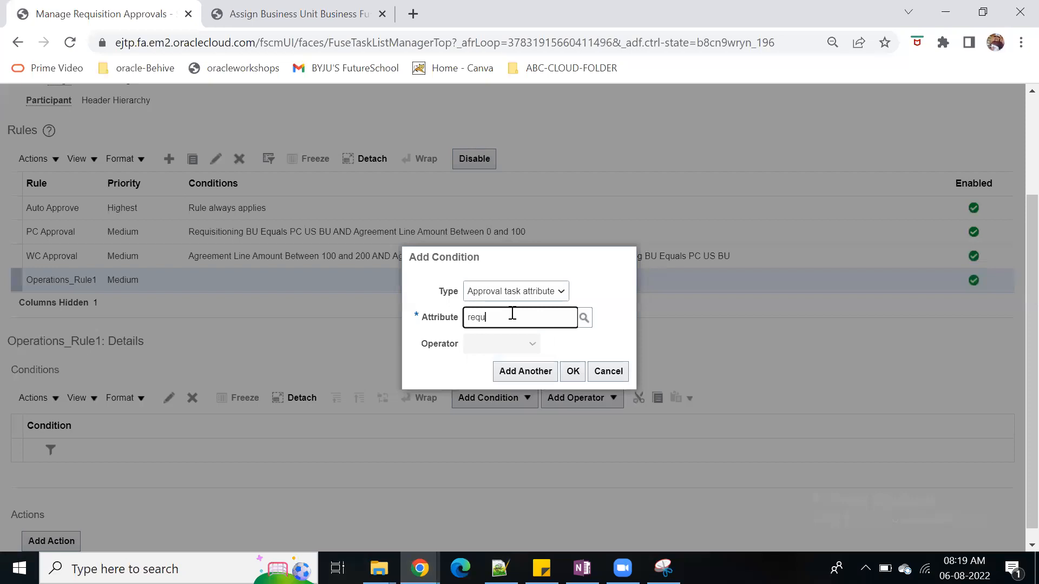
pyautogui.write('isition')
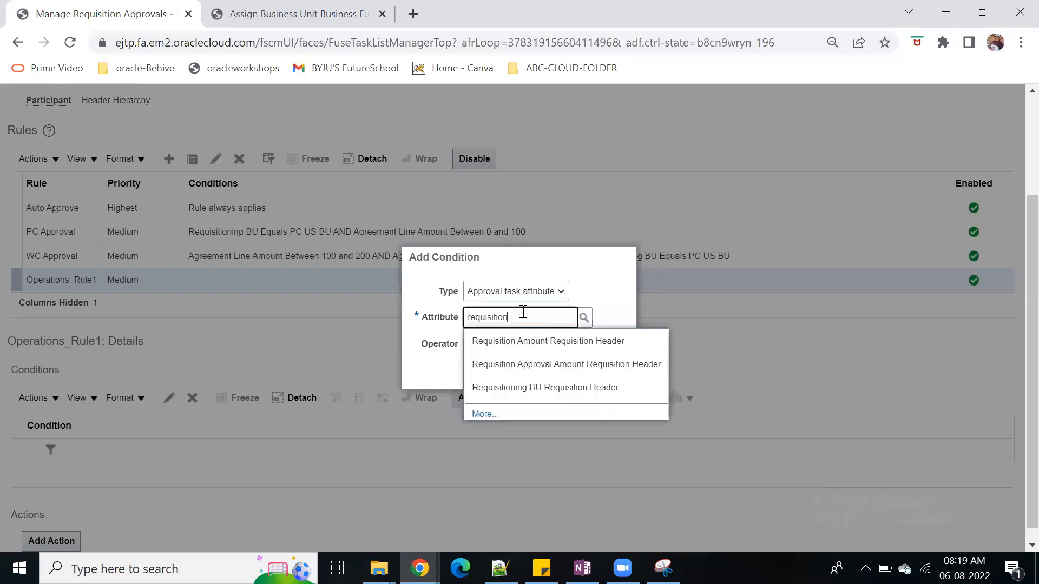
pyautogui.click(623, 341)
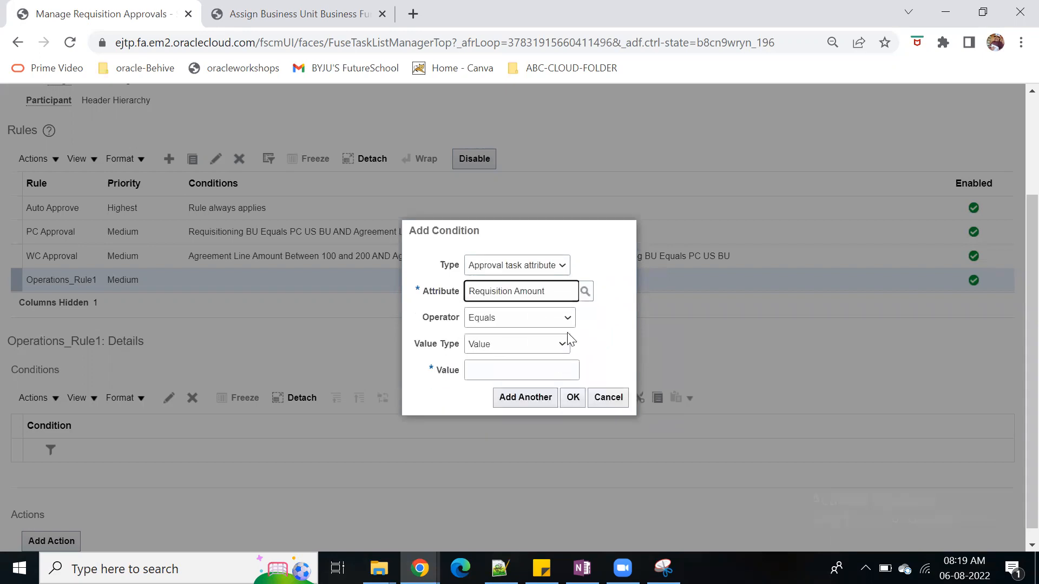
# Set the Requisition Amount condition to Between, with minimum value 0 and maximum value 5000, and accept it
pyautogui.click(572, 321)
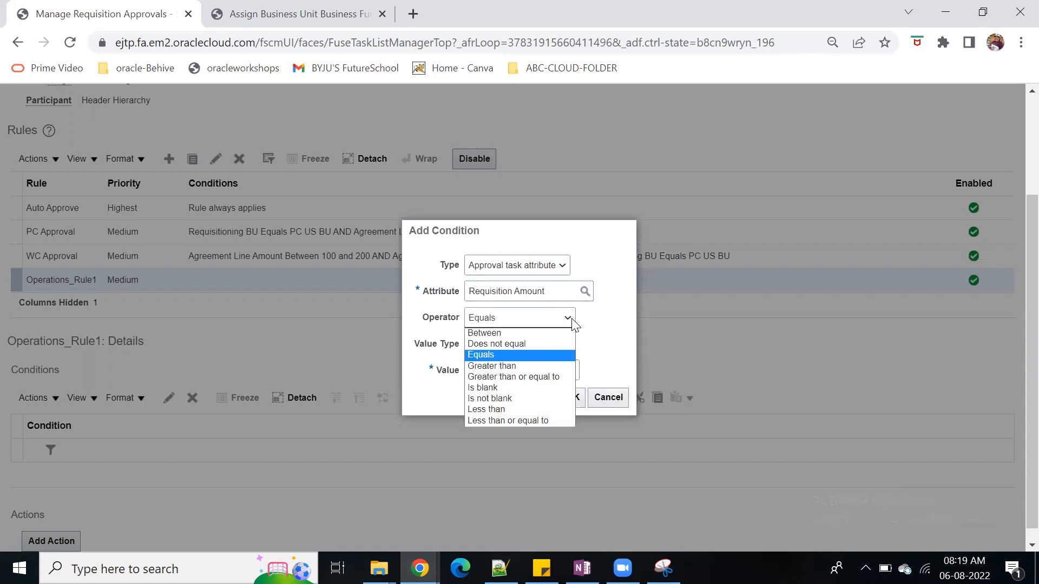
pyautogui.click(509, 333)
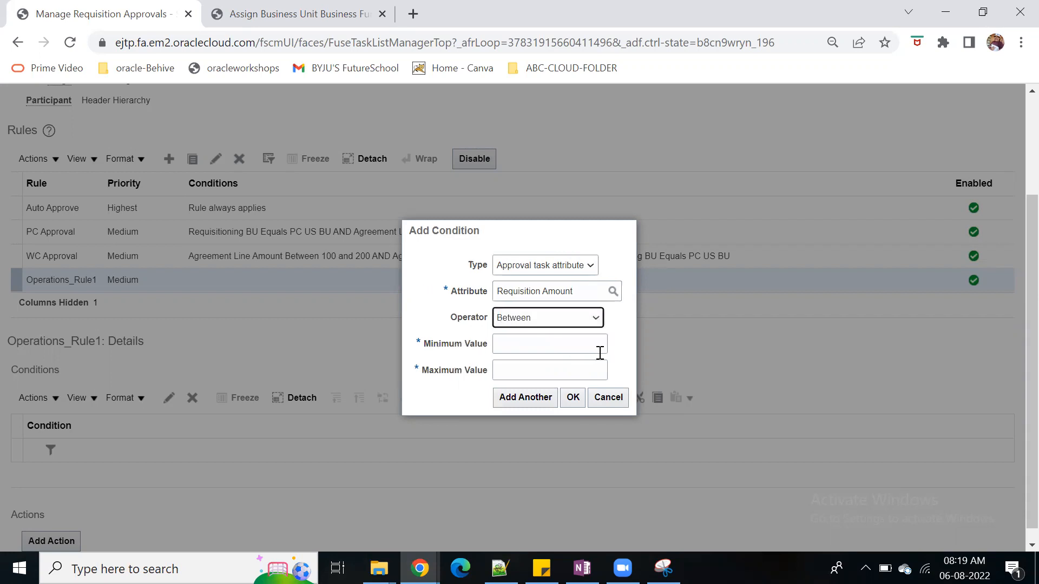
pyautogui.click(564, 347)
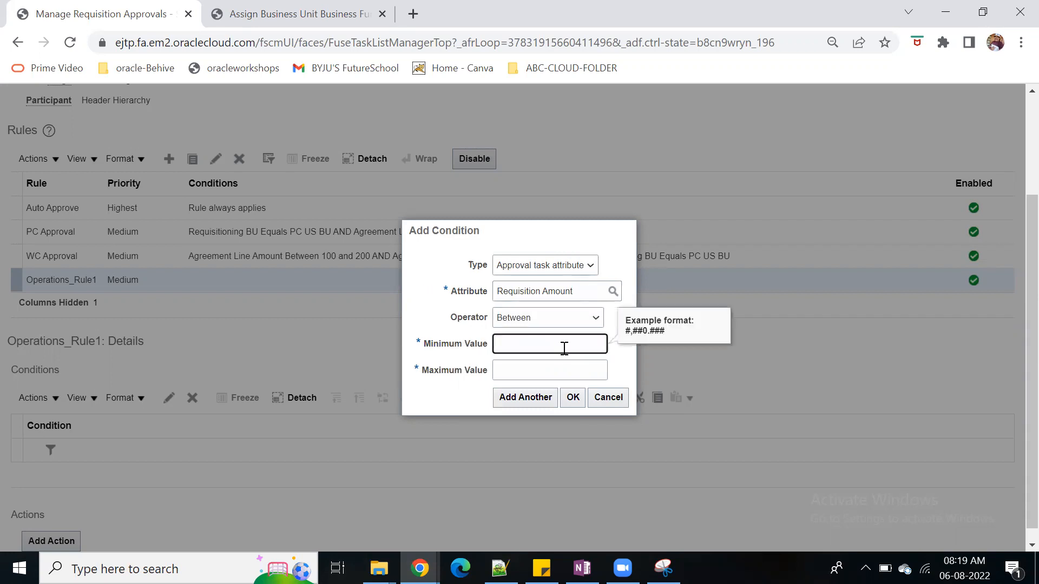
pyautogui.press('Tab')
pyautogui.write('50000')
pyautogui.press('BackSpace')
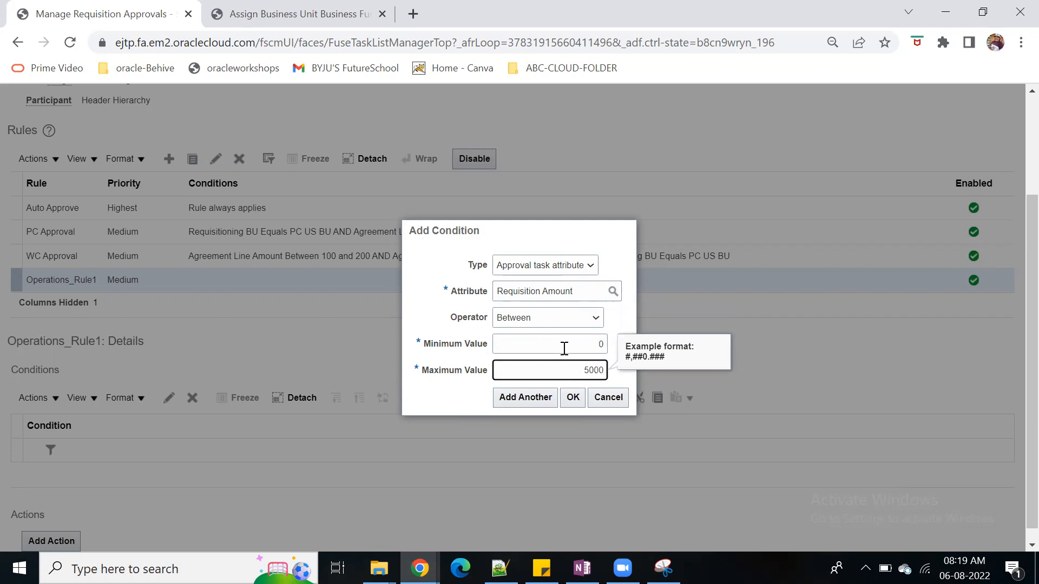
pyautogui.click(572, 397)
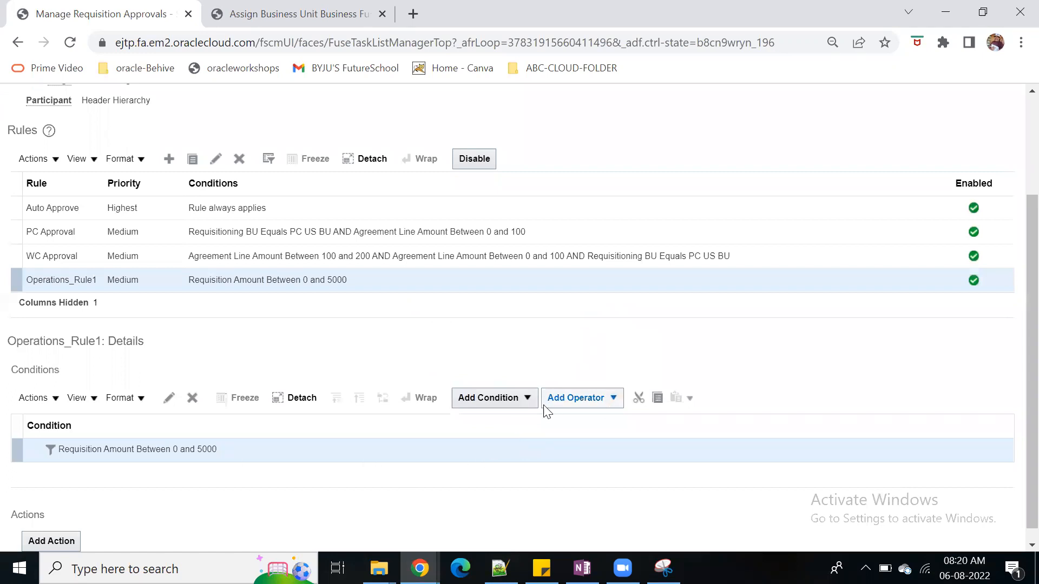
# Start another simple condition for Operations_Rule1 on the Requisitioning BU attribute of the requisition header
pyautogui.click(524, 399)
pyautogui.click(487, 443)
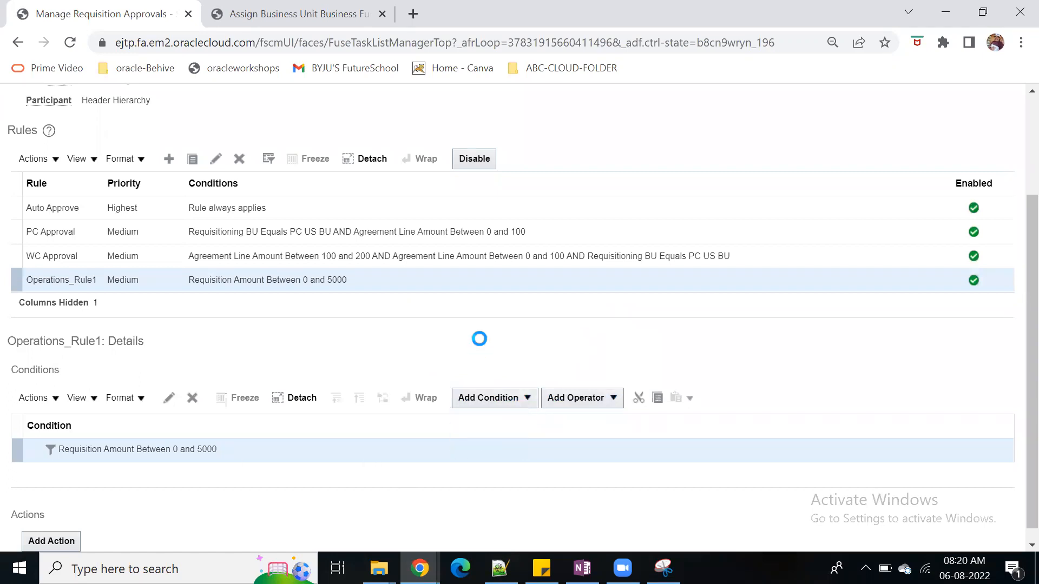
pyautogui.click(507, 315)
pyautogui.write('requsi')
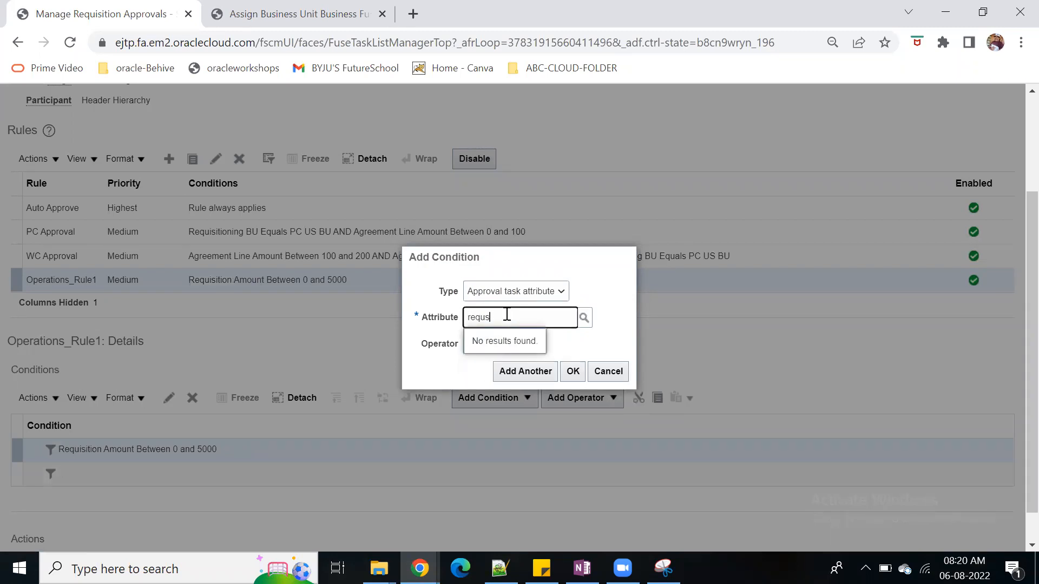
pyautogui.press('BackSpace')
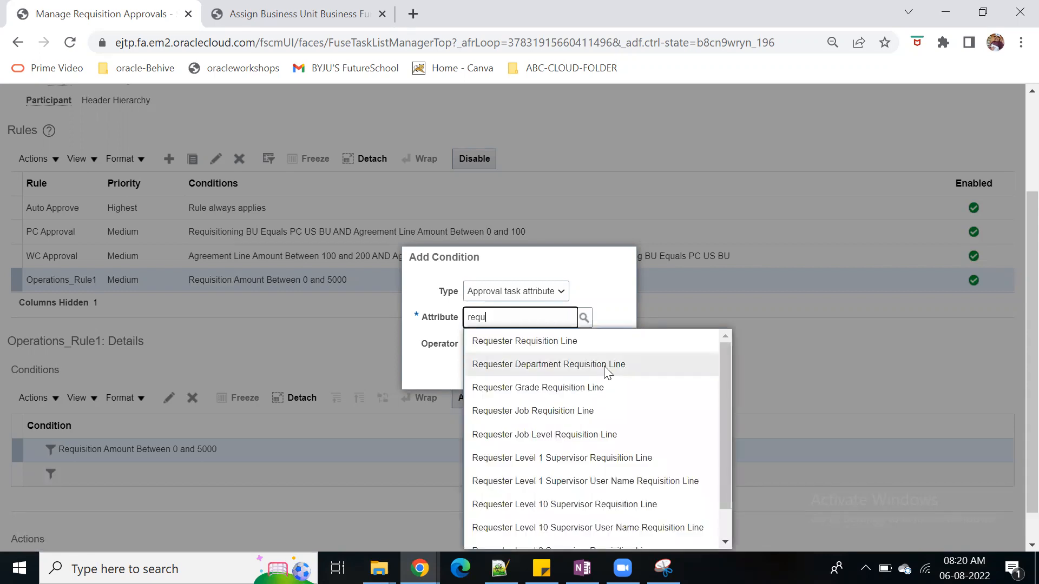
pyautogui.write('isition')
pyautogui.press('BackSpace')
pyautogui.press('BackSpace')
pyautogui.press('BackSpace')
pyautogui.press('BackSpace')
pyautogui.press('BackSpace')
pyautogui.press('BackSpace')
pyautogui.write('stion')
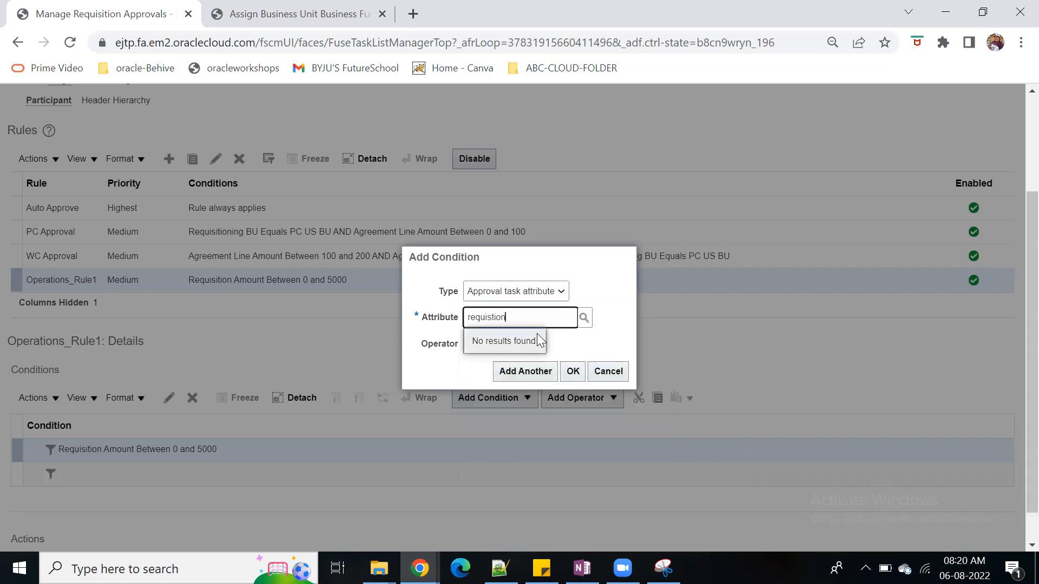
pyautogui.press('BackSpace')
pyautogui.press('BackSpace')
pyautogui.press('BackSpace')
pyautogui.press('BackSpace')
pyautogui.press('BackSpace')
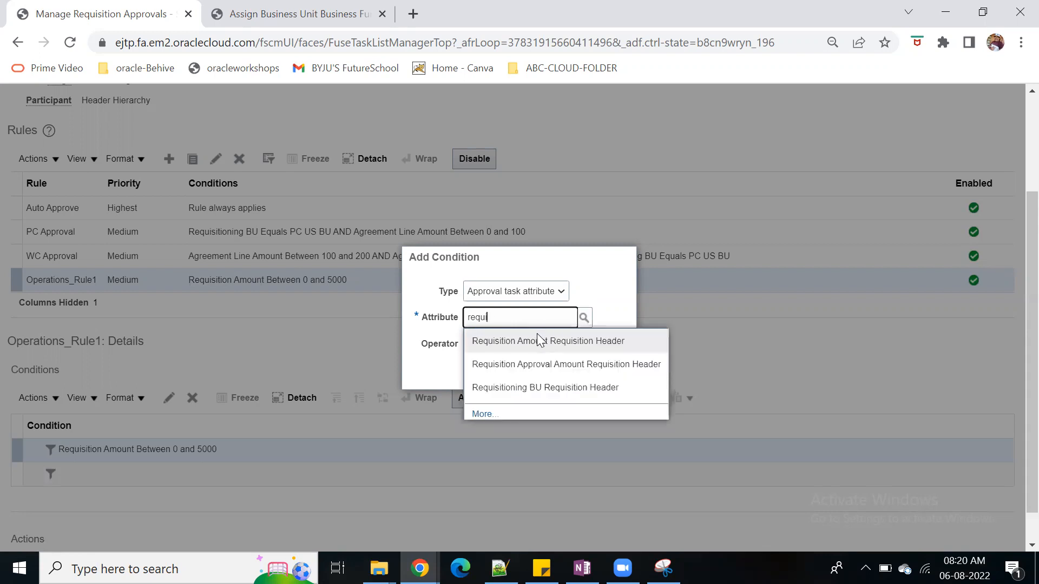
pyautogui.click(584, 391)
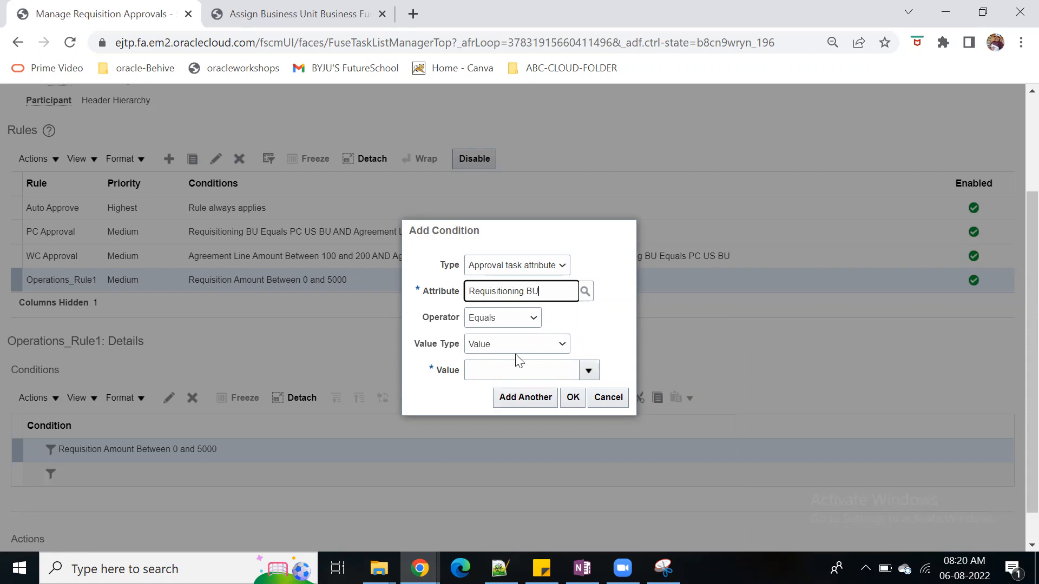
# Set the Requisitioning BU condition's value to Vision Operations and accept it
pyautogui.click(509, 370)
pyautogui.write('visi')
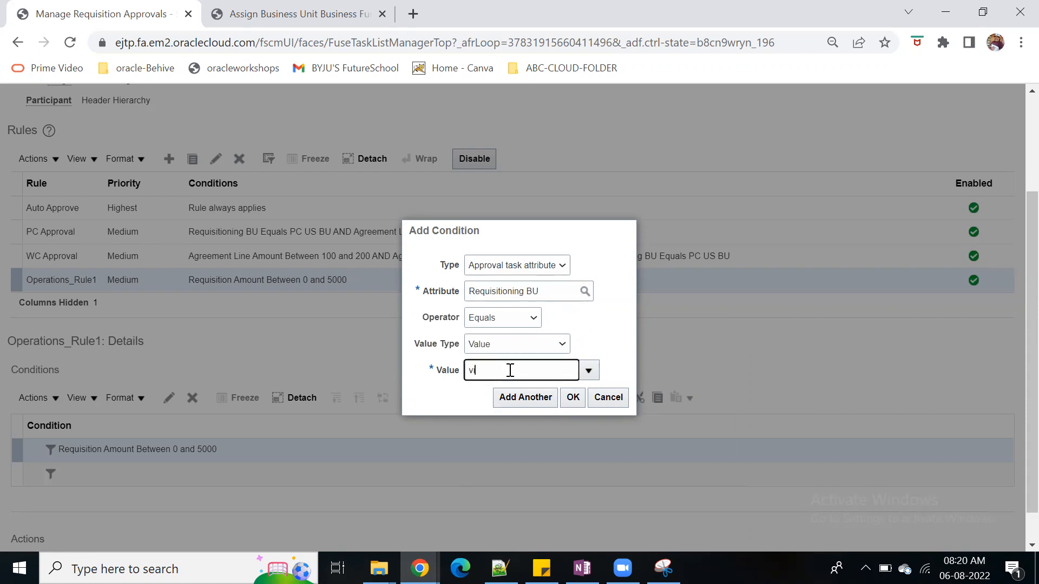
pyautogui.write('ion')
pyautogui.press('BackSpace')
pyautogui.press('BackSpace')
pyautogui.write('on op')
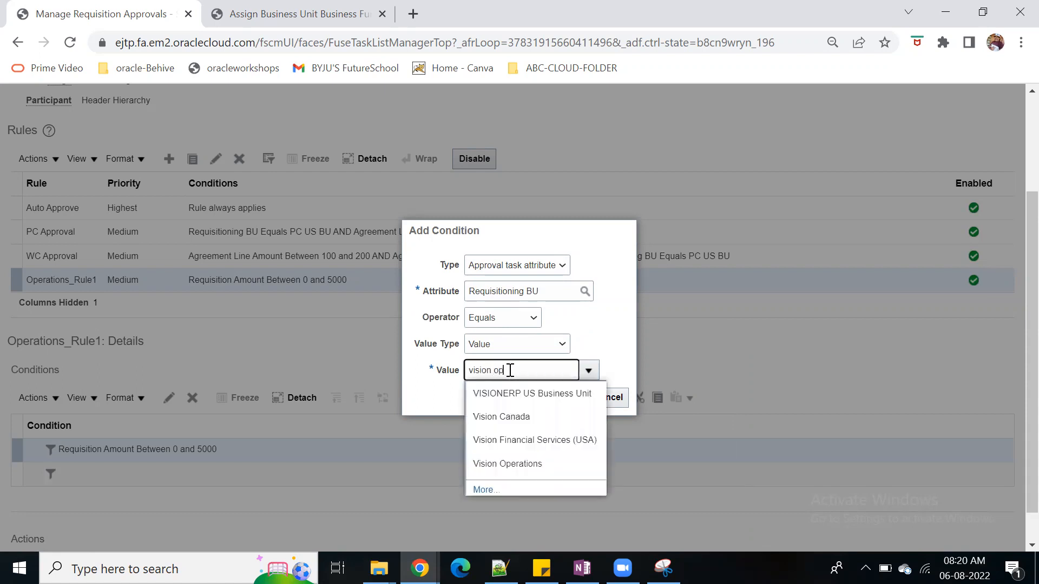
pyautogui.click(505, 393)
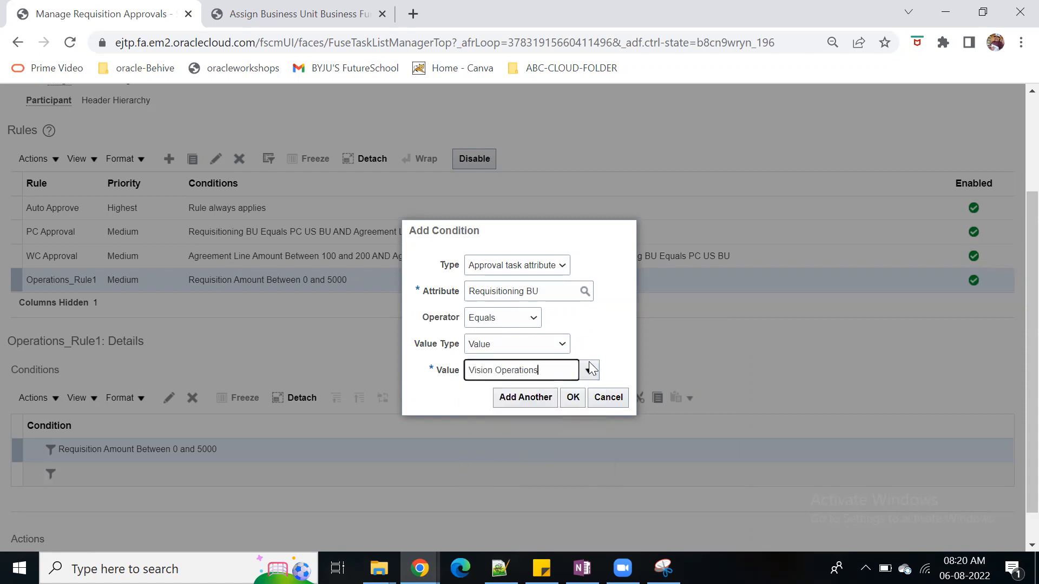
pyautogui.click(573, 397)
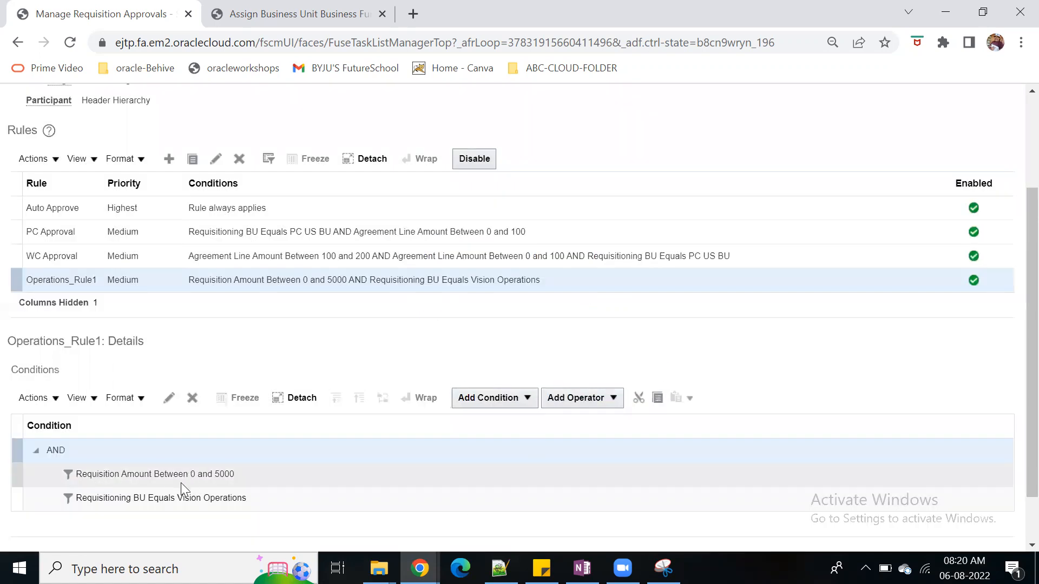
# Add an approval-required action to Operations_Rule1, routed to a single approver of user type Worker, choosing the Operations purchasing analyst
pyautogui.scroll(-1, 370, 501)
pyautogui.click(39, 527)
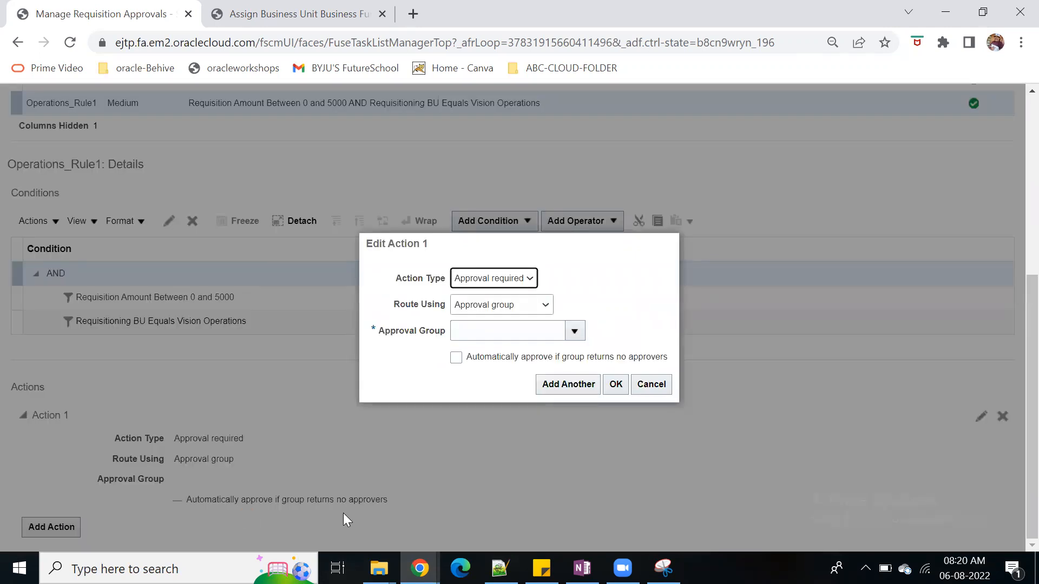
pyautogui.click(541, 307)
pyautogui.click(514, 353)
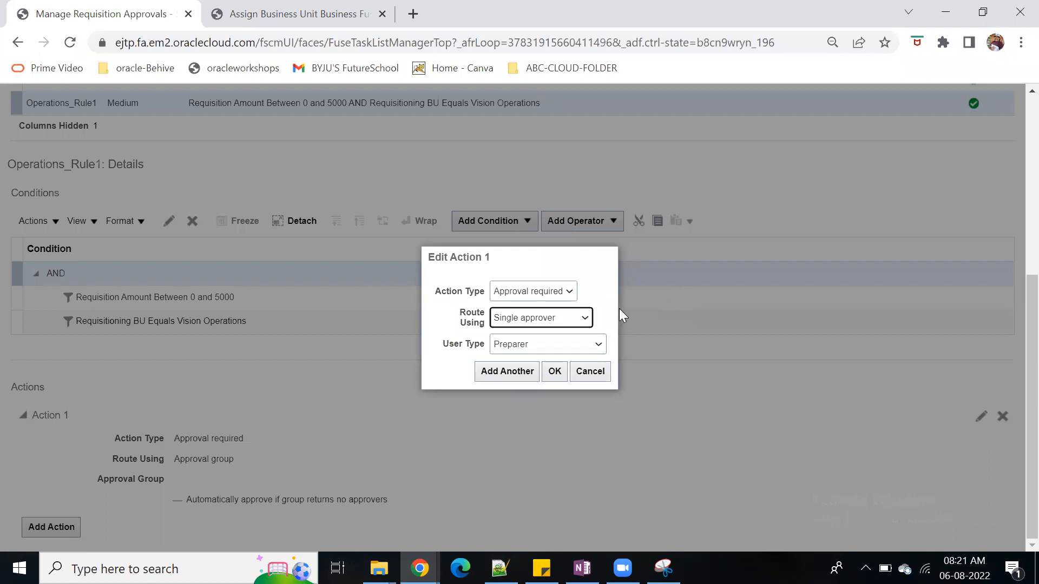
pyautogui.click(595, 349)
pyautogui.click(547, 459)
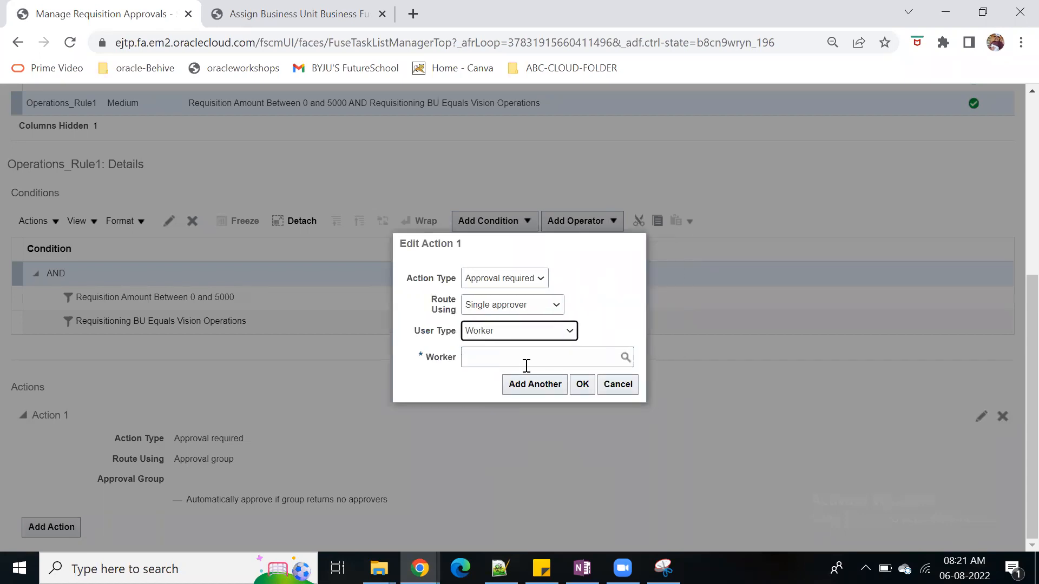
pyautogui.click(526, 366)
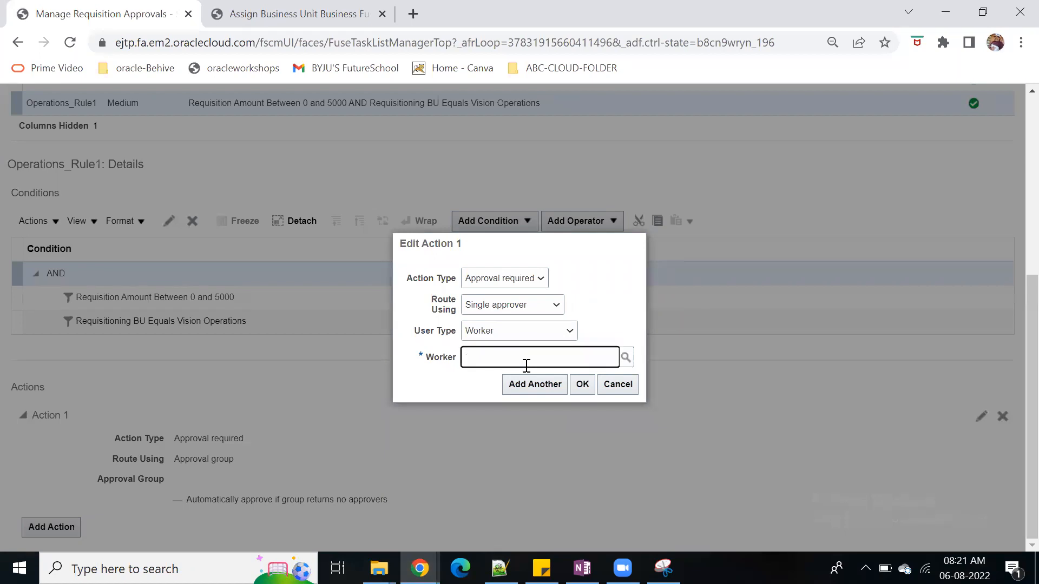
pyautogui.write('operation')
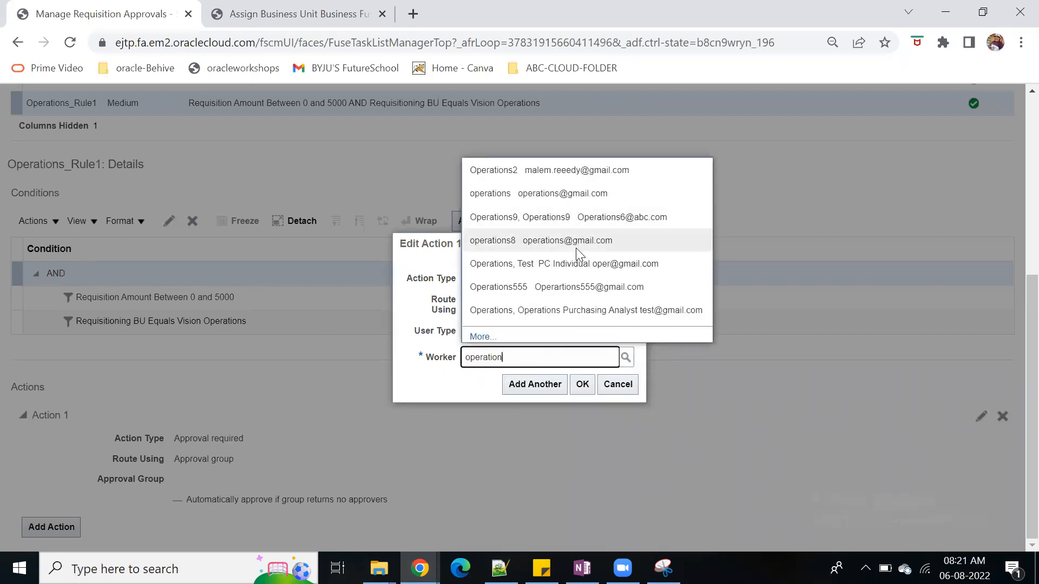
pyautogui.click(578, 310)
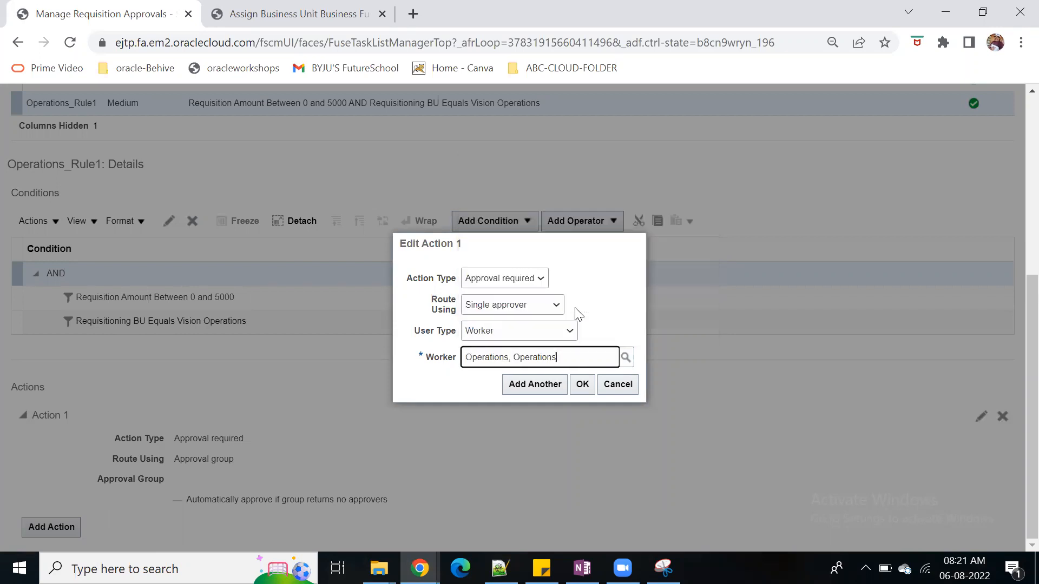
pyautogui.click(581, 390)
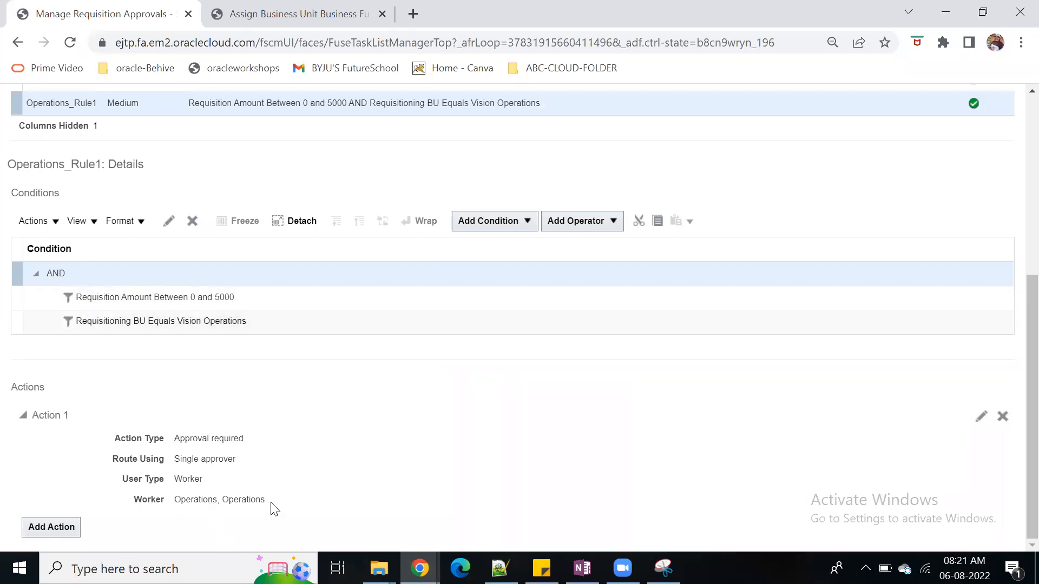
# Create a medium-priority Header Hierarchy rule named Operations_rule2 with the description Operations_Rule1
pyautogui.scroll(5, 475, 390)
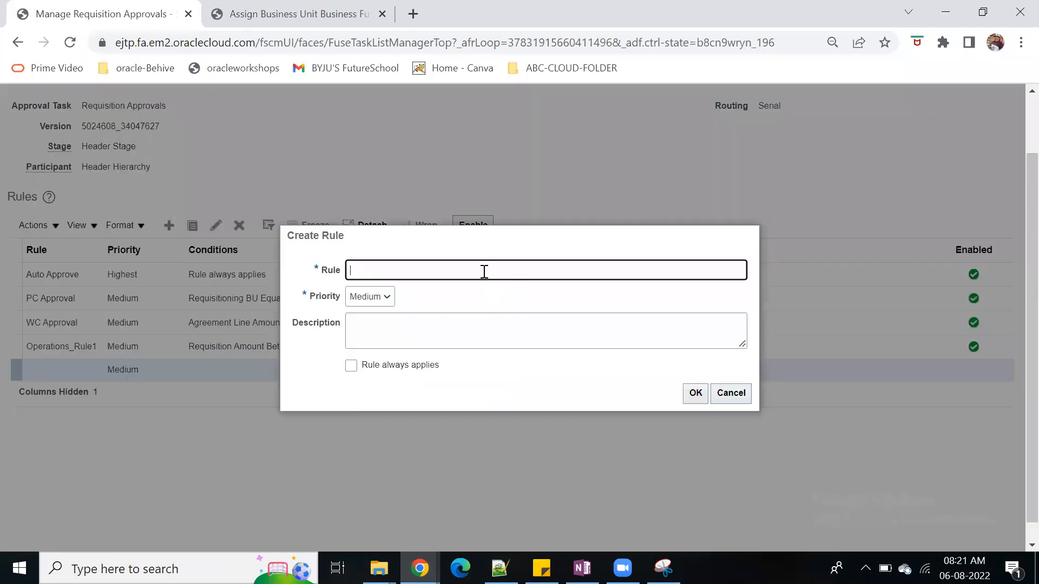
pyautogui.write('Operations_rule2')
pyautogui.press('Tab')
pyautogui.press('Tab')
pyautogui.click(460, 272)
pyautogui.moveTo(248, 261); pyautogui.dragTo(287, 267)
pyautogui.click(287, 266)
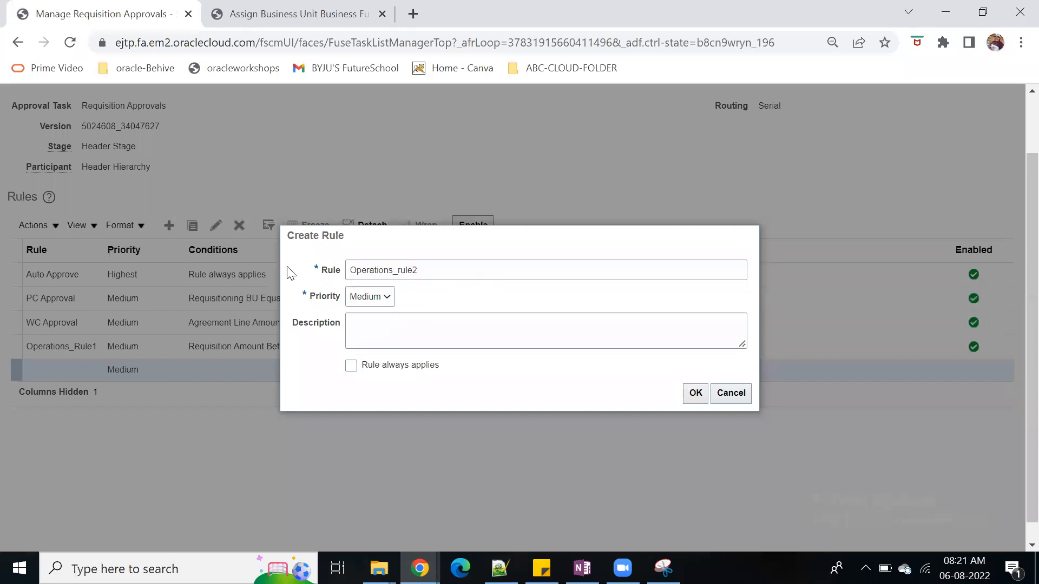
pyautogui.click(420, 336)
pyautogui.write('Operations_Rule1')
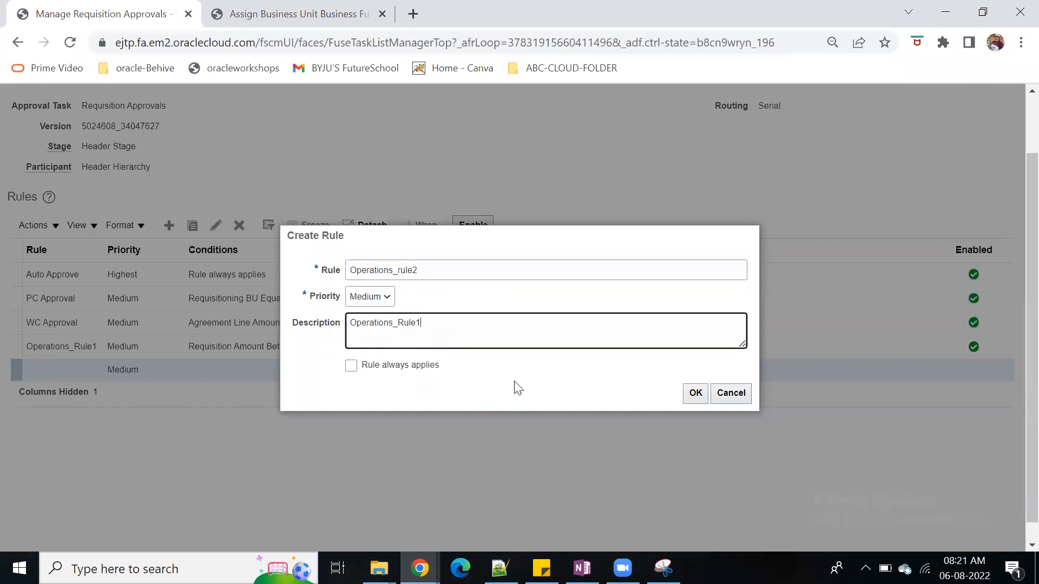
pyautogui.click(695, 393)
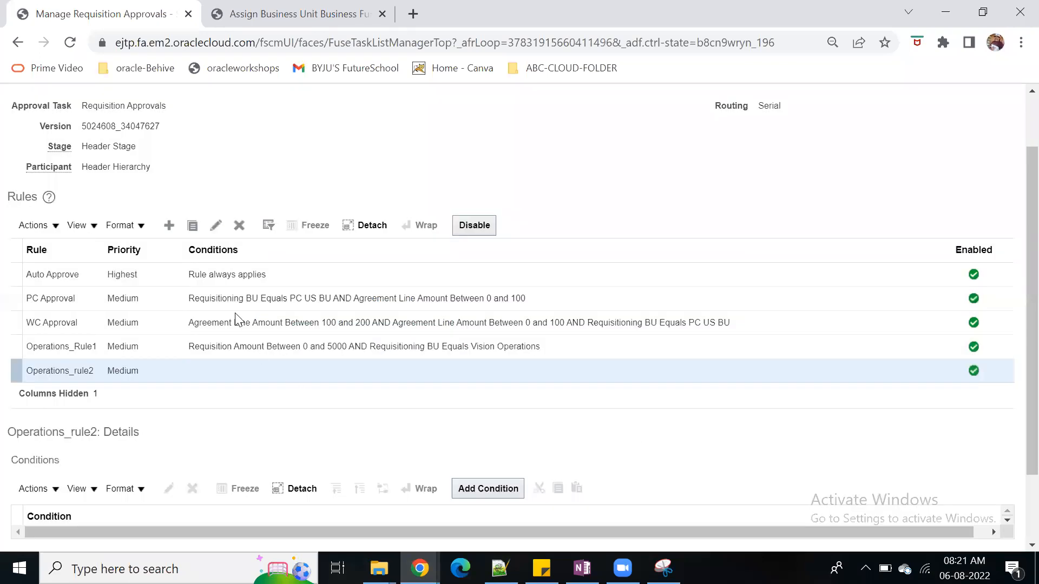
# Start a condition for Operations_rule2 on the requisition header's Requisition Amount attribute, using the Between operator
pyautogui.click(470, 482)
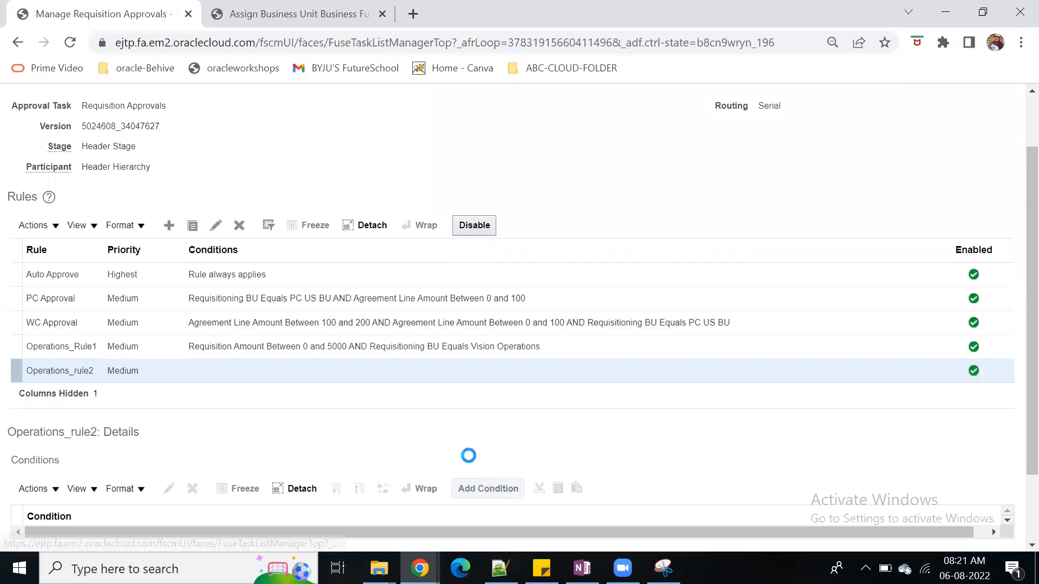
pyautogui.click(530, 319)
pyautogui.write('requis')
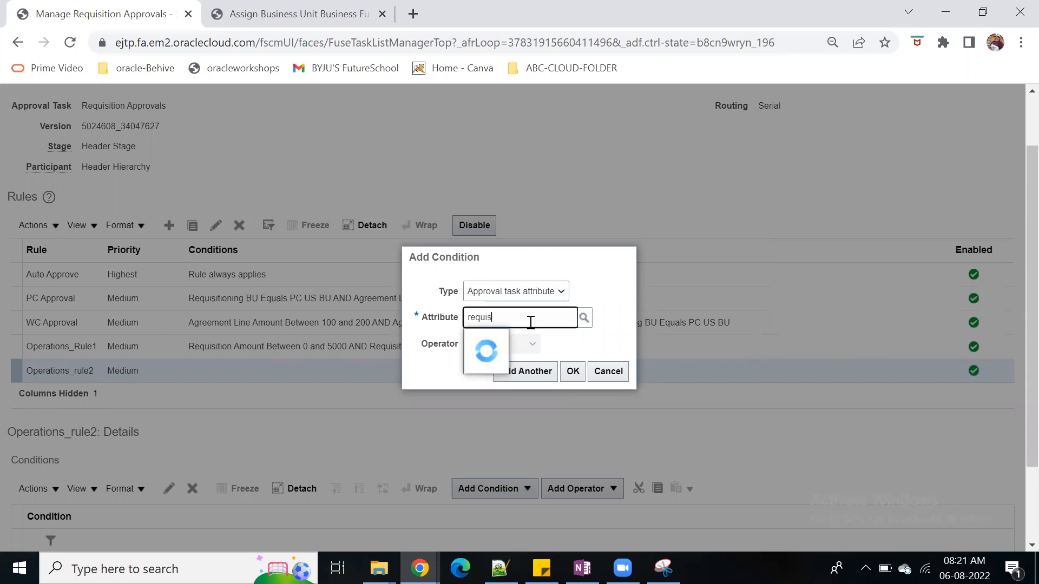
pyautogui.click(622, 343)
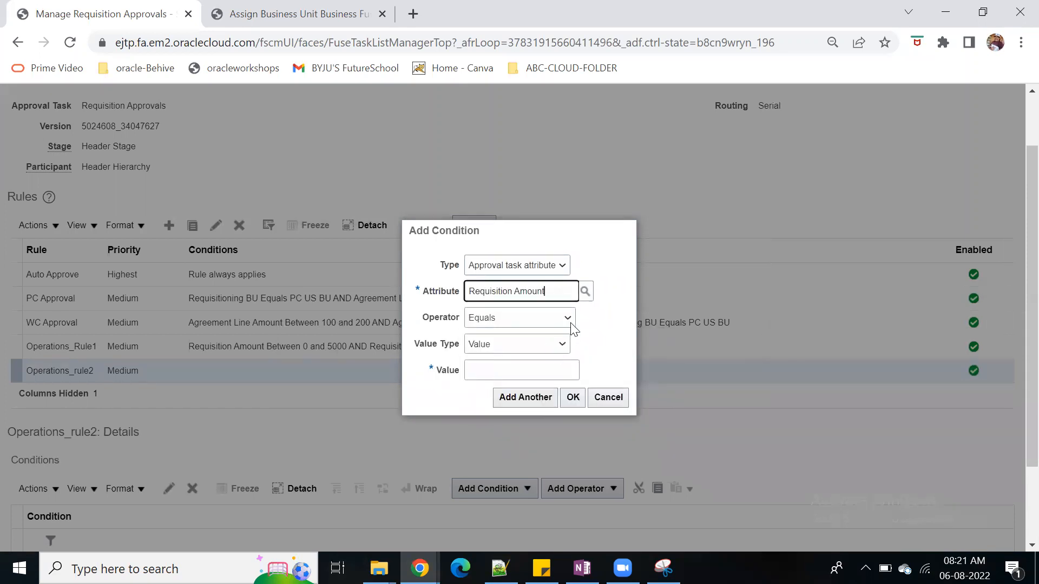
pyautogui.click(568, 321)
pyautogui.click(533, 334)
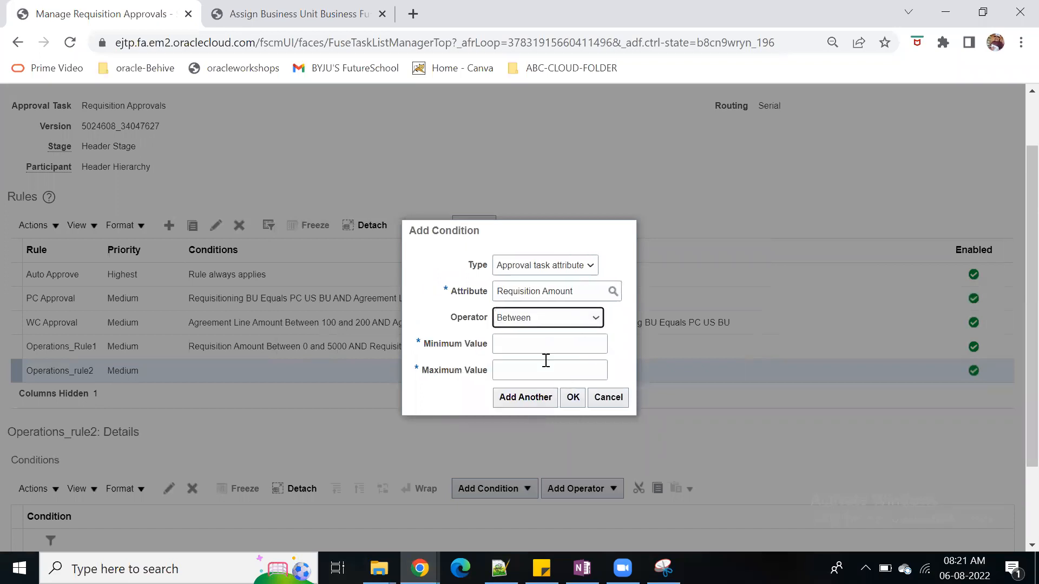
# Set the Requisition Amount range to minimum 5000 and maximum 50000, and accept it by starting another condition
pyautogui.click(543, 347)
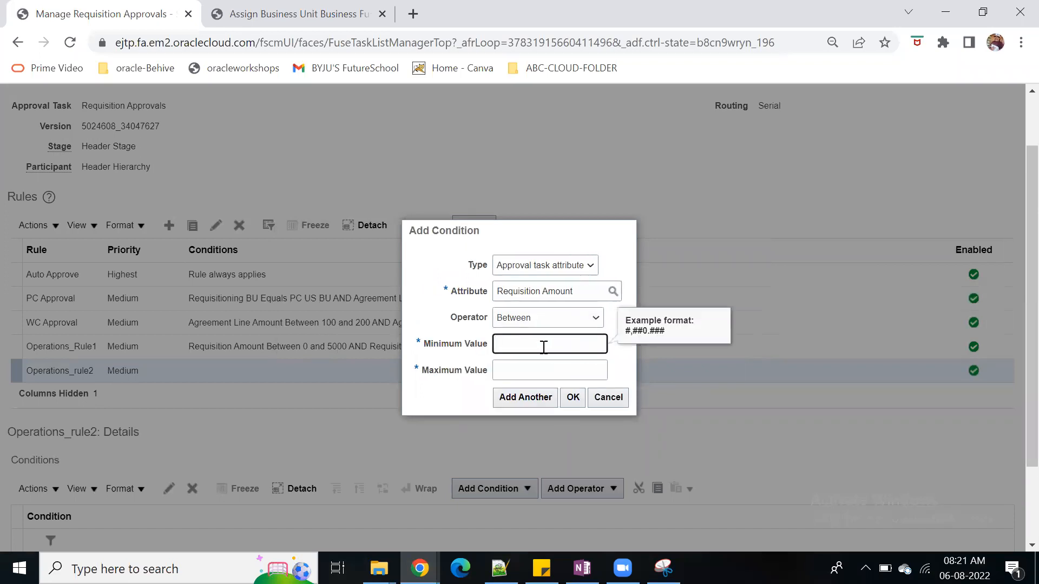
pyautogui.write('50')
pyautogui.press('BackSpace')
pyautogui.write('000')
pyautogui.press('Tab')
pyautogui.write('50000')
pyautogui.press('Tab')
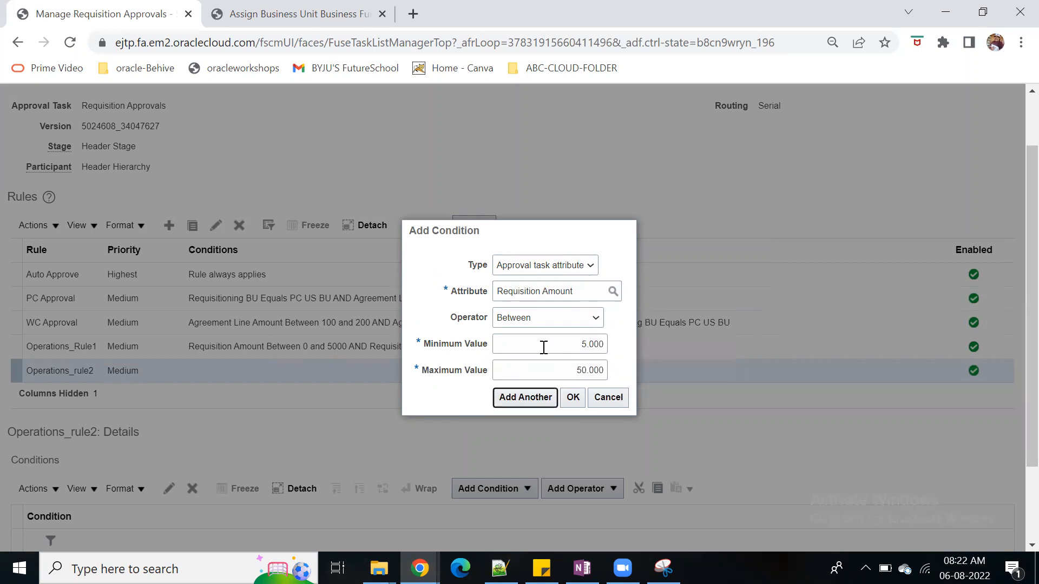
pyautogui.click(534, 403)
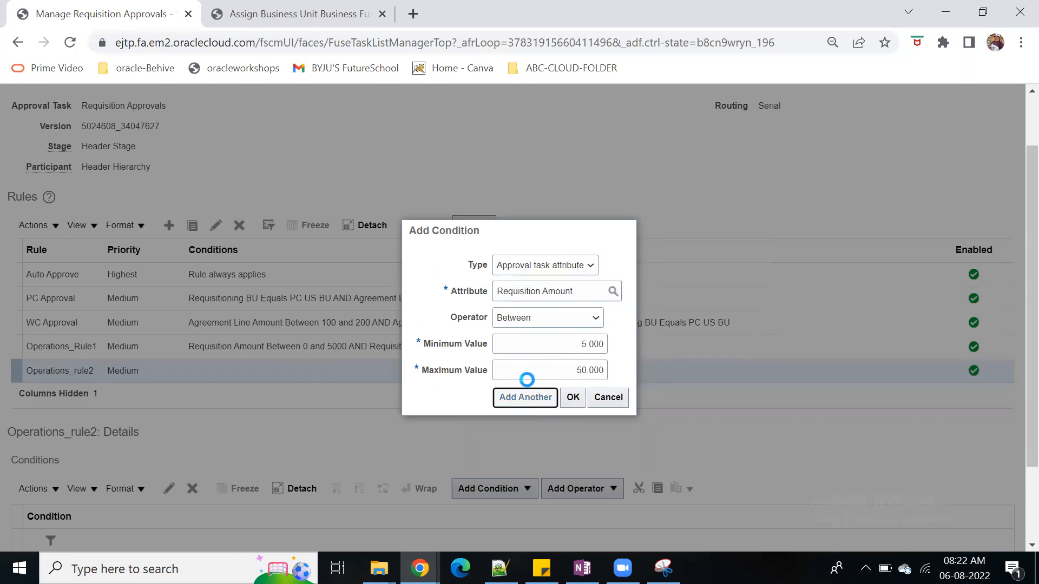
pyautogui.click(501, 320)
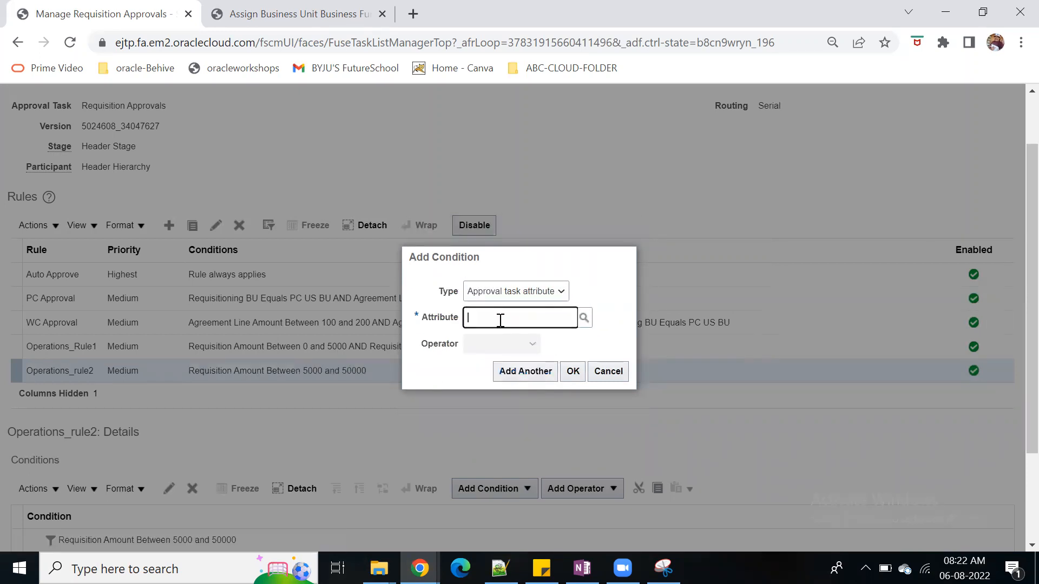
pyautogui.write('requ')
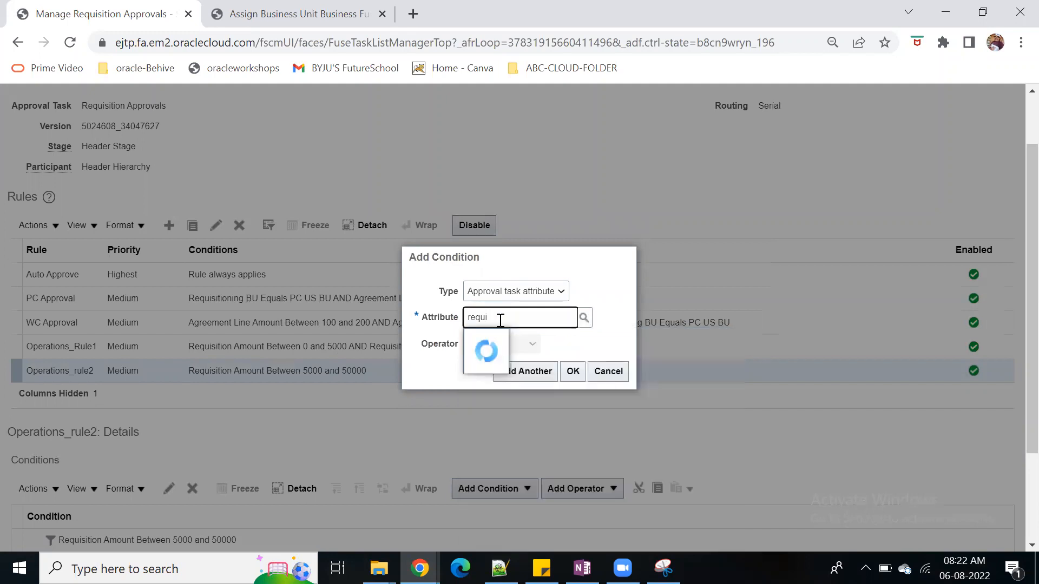
pyautogui.write('i')
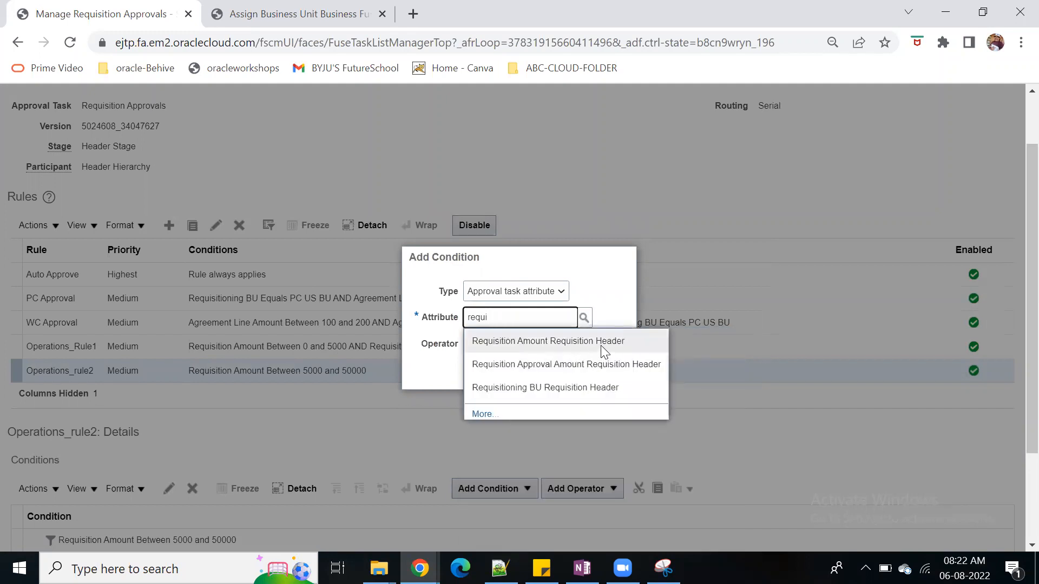
pyautogui.click(600, 345)
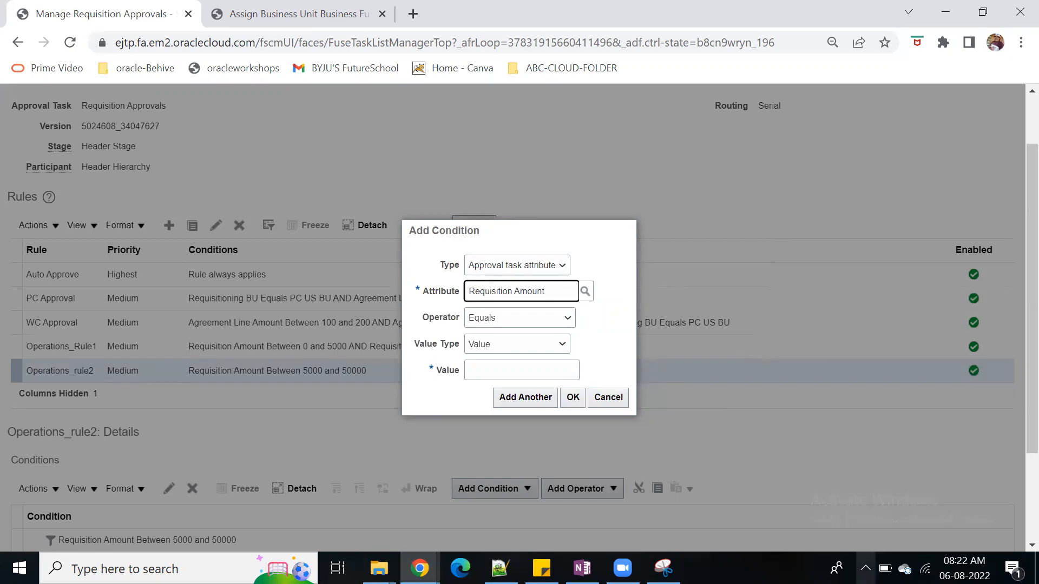
# Switch to OneNote to review the table of amount ranges, approvers, rules and business unit, and return to the approval rules
pyautogui.moveTo(582, 568)
pyautogui.click(576, 489)
pyautogui.scroll(-3, 105, 250)
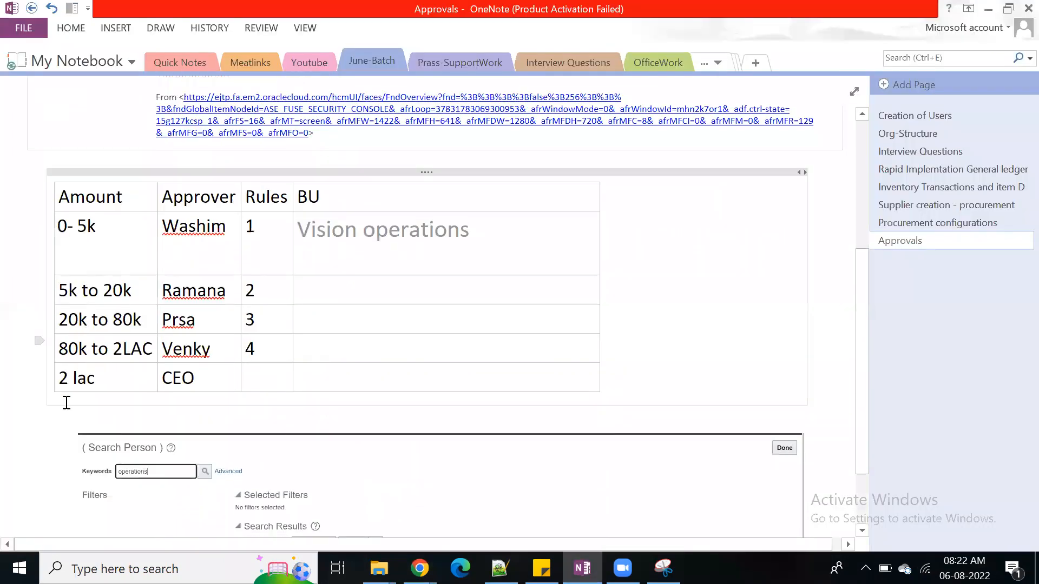
pyautogui.click(990, 9)
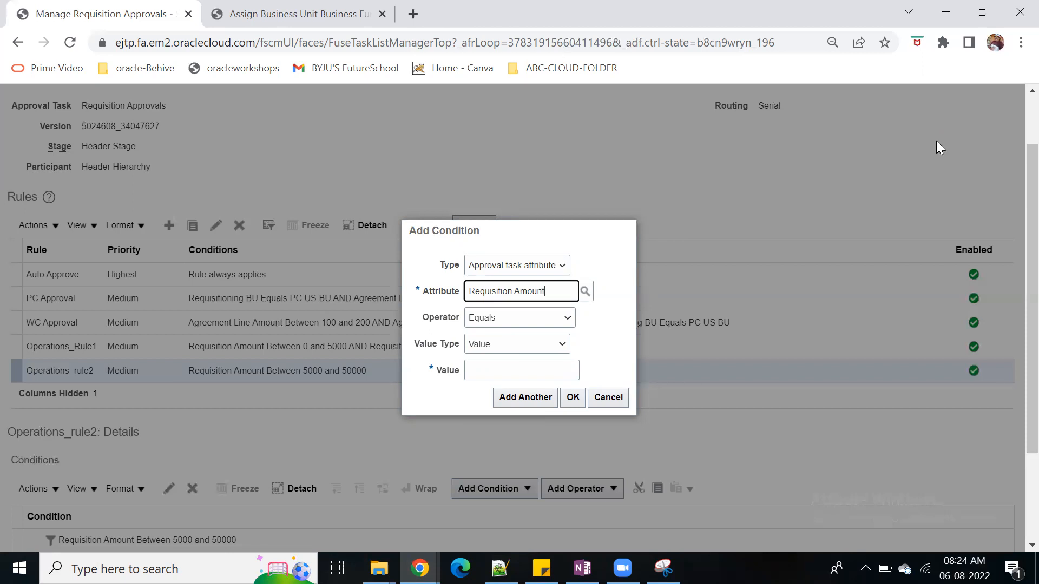
# Change the new condition's attribute to Requisitioning BU of the requisition header, set its value to Vision Operations, and accept it
pyautogui.moveTo(561, 291); pyautogui.dragTo(460, 297)
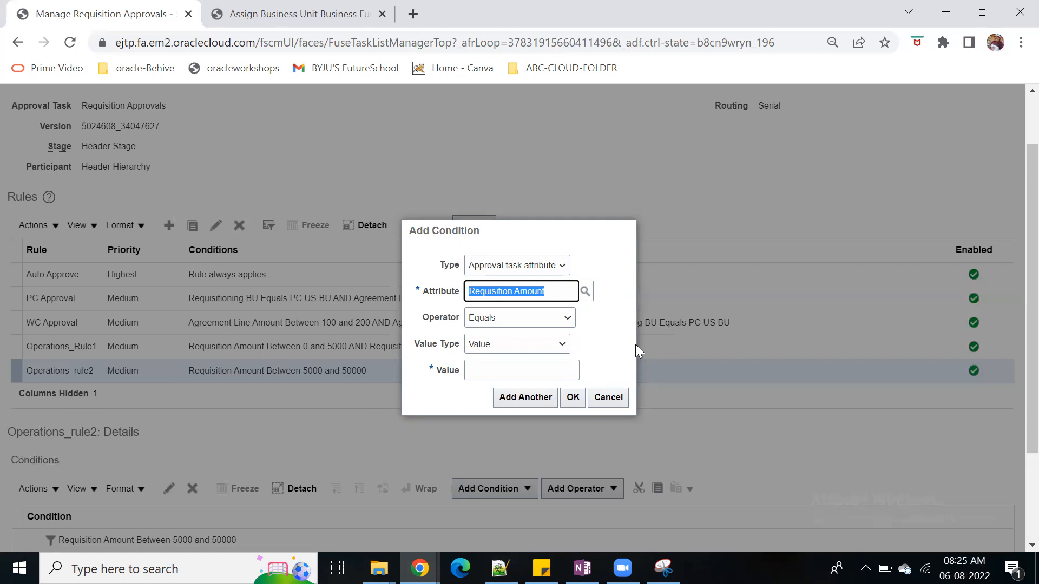
pyautogui.write('req')
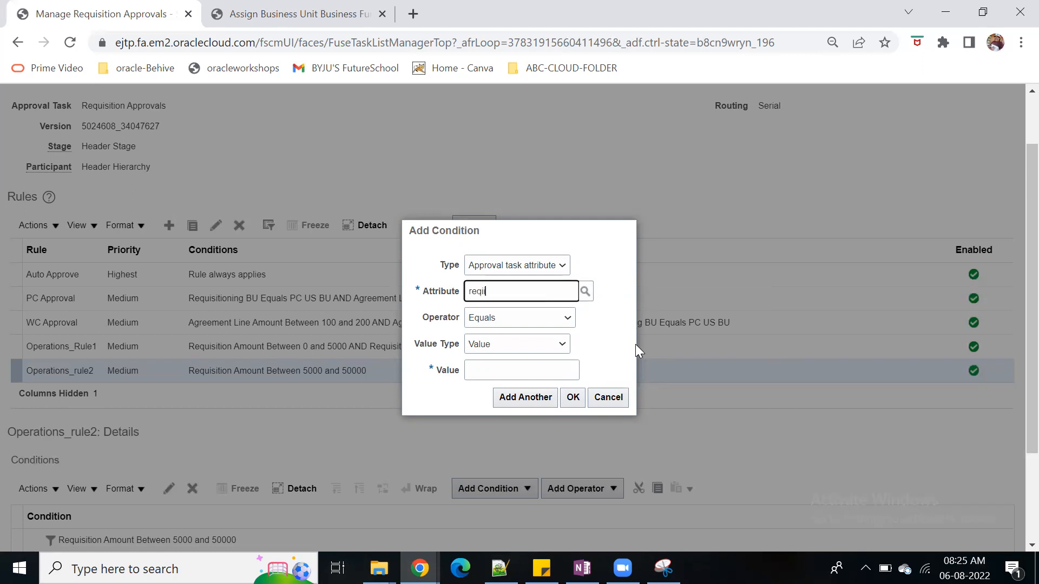
pyautogui.write('u')
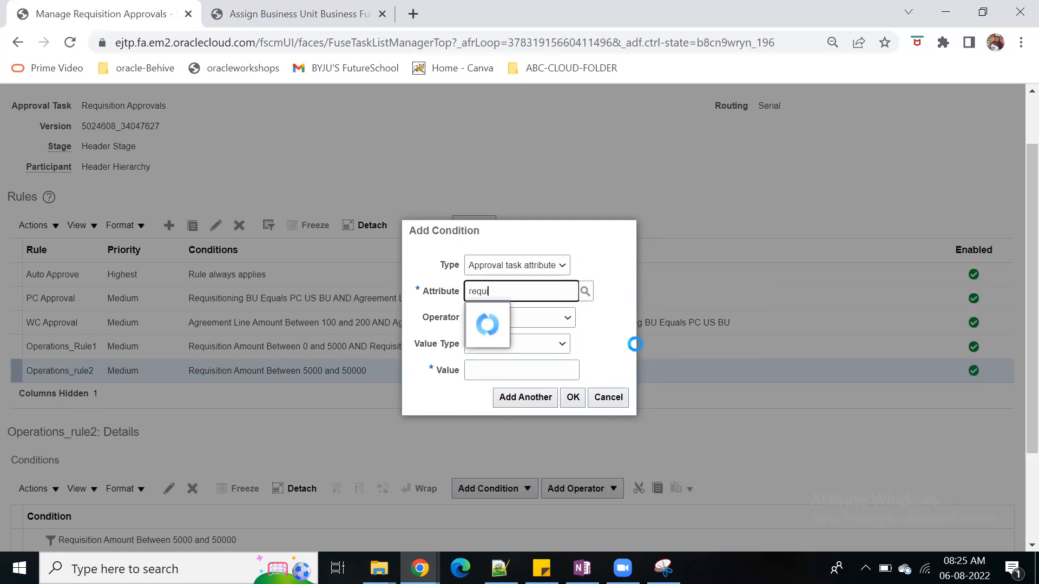
pyautogui.write('i')
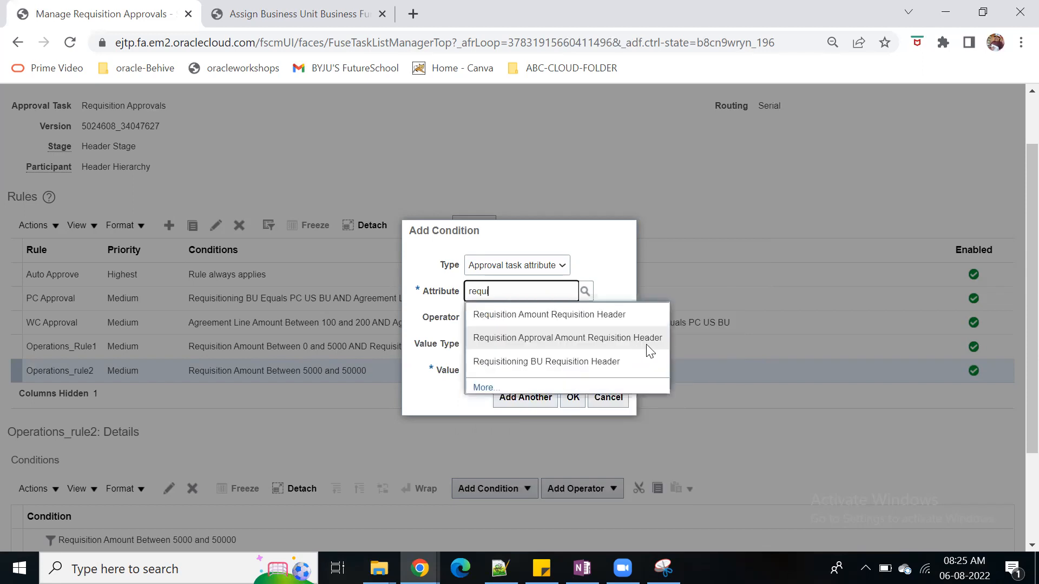
pyautogui.click(622, 362)
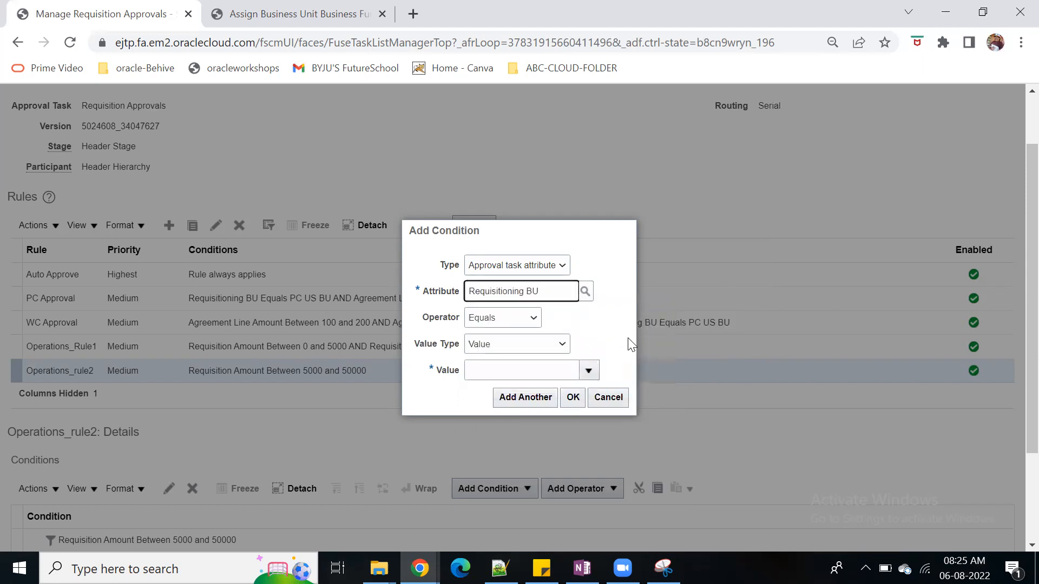
pyautogui.click(480, 371)
pyautogui.write('vision')
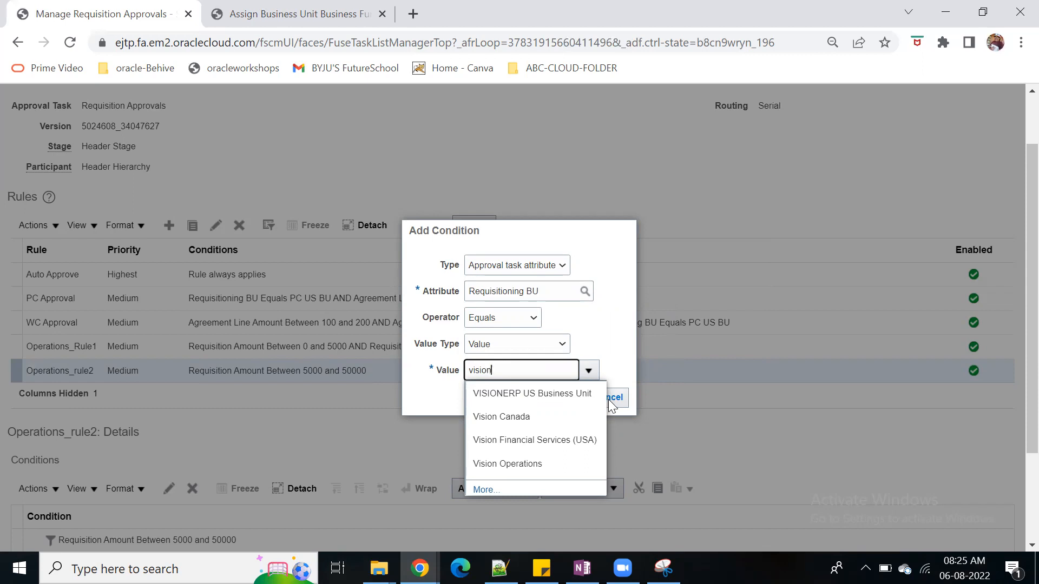
pyautogui.click(557, 461)
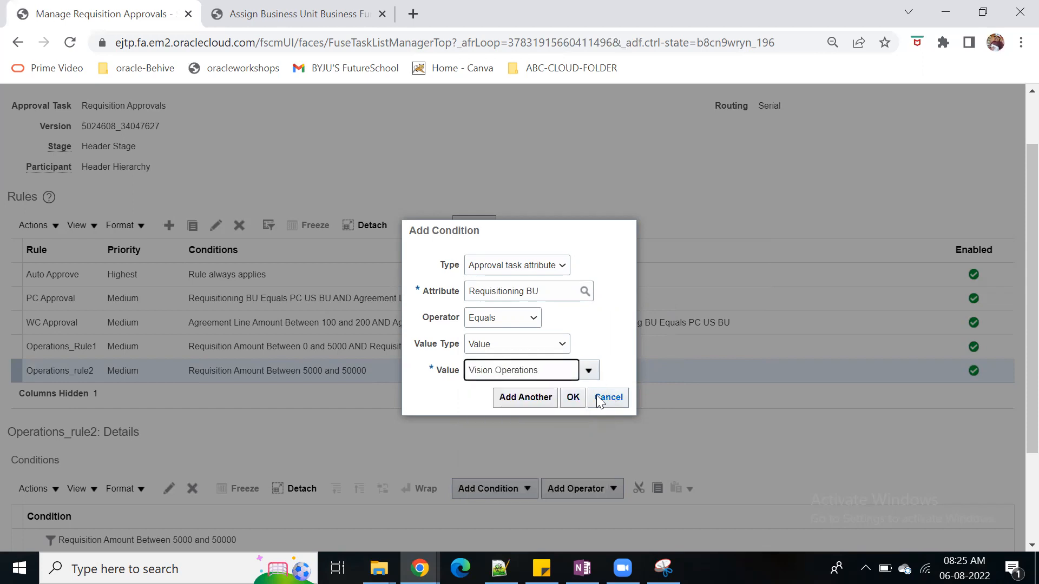
pyautogui.click(572, 396)
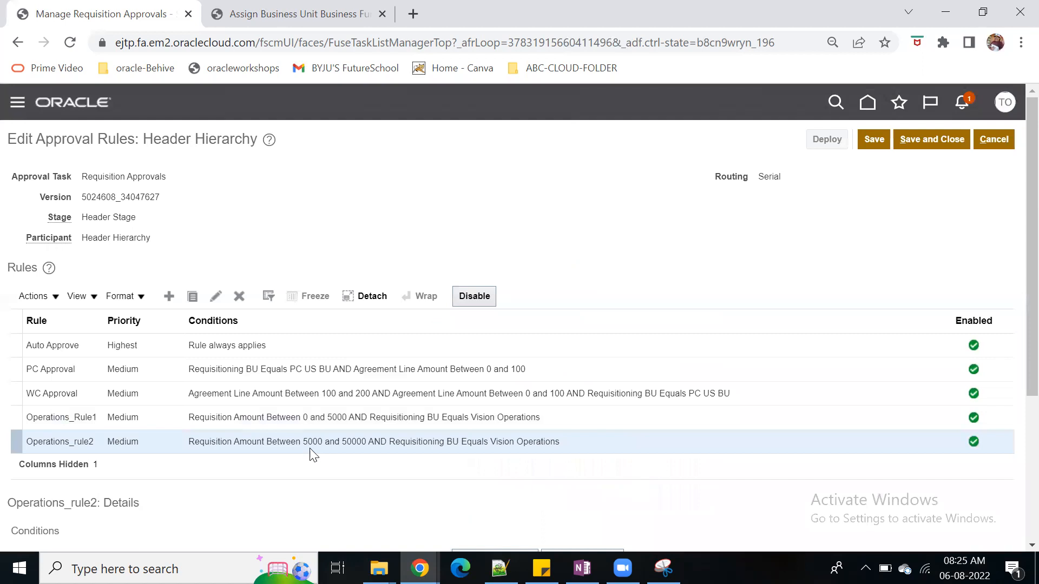
# Add an action to Operations_rule2 with action type Automatic and outcome Approved
pyautogui.scroll(-4, 399, 456)
pyautogui.click(49, 527)
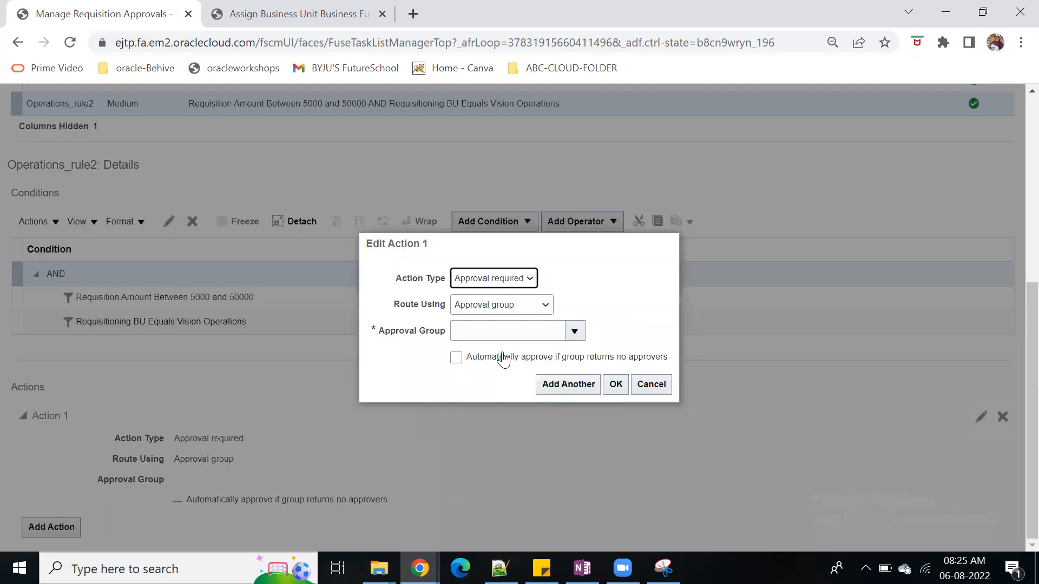
pyautogui.click(544, 306)
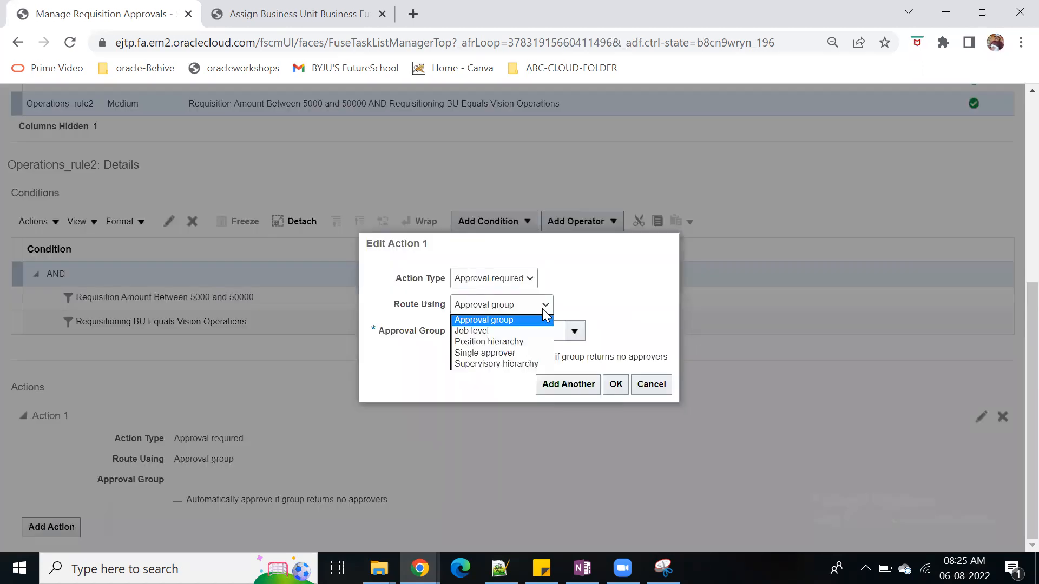
pyautogui.click(533, 279)
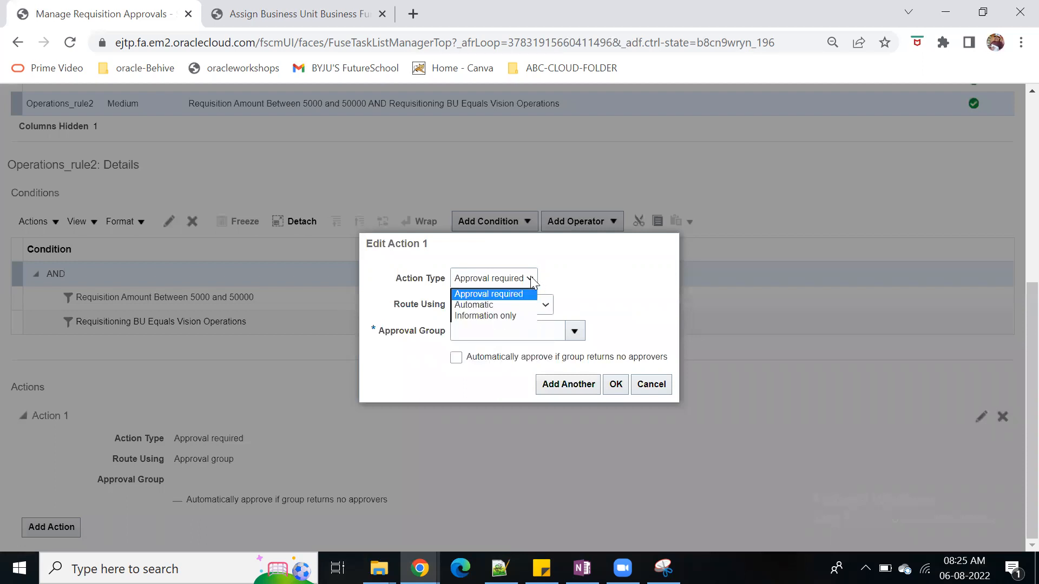
pyautogui.click(526, 306)
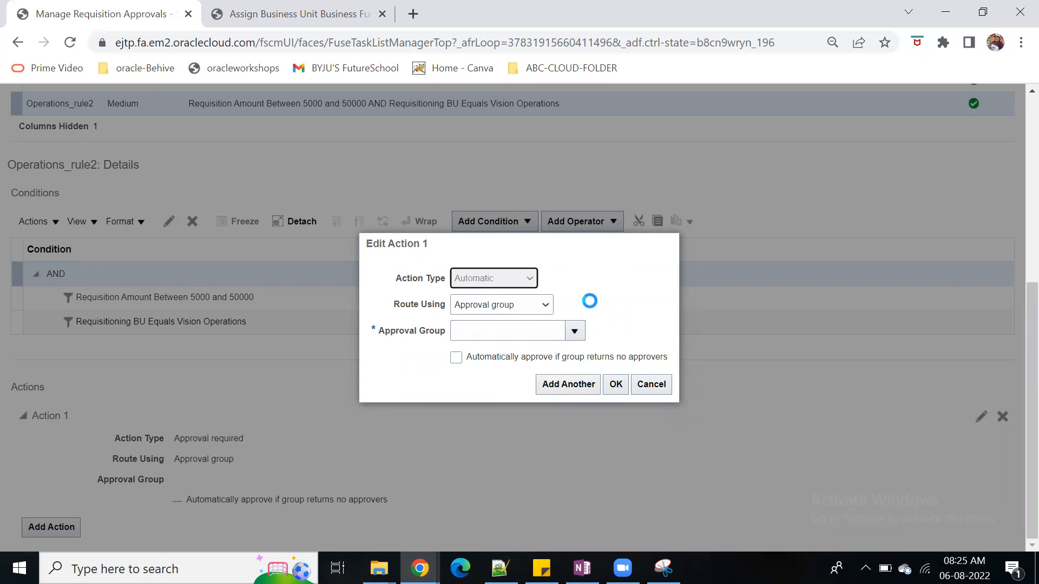
pyautogui.click(547, 358)
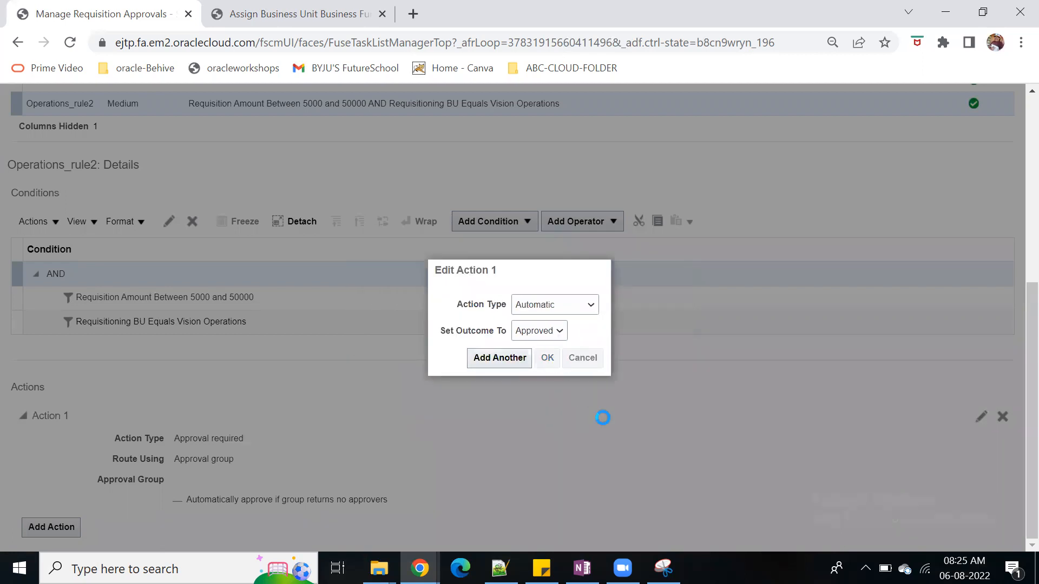
# Create another medium-priority Header Hierarchy rule named Operations_rule3, using its name as the description
pyautogui.scroll(5, 707, 456)
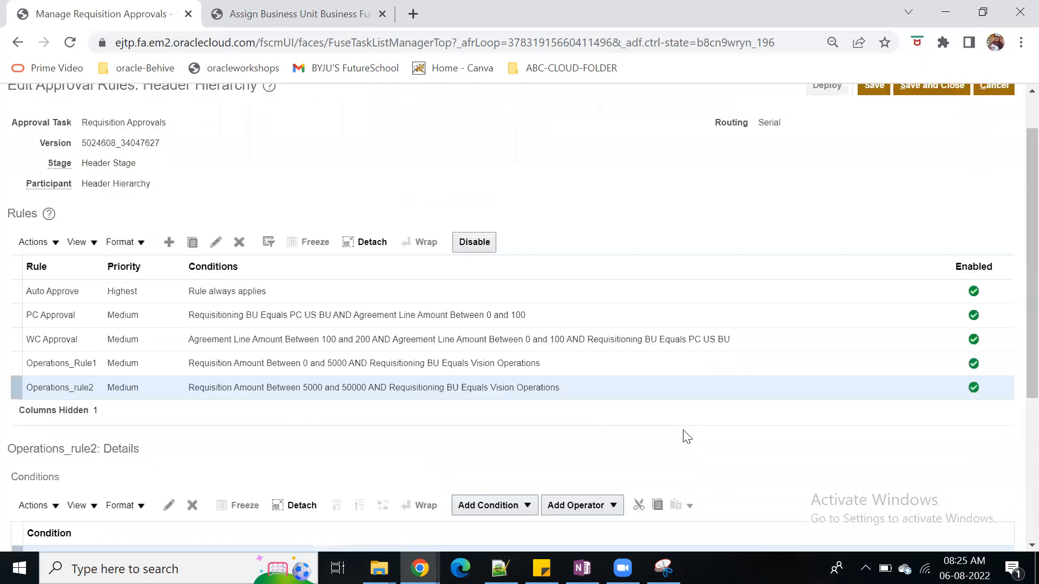
pyautogui.click(169, 242)
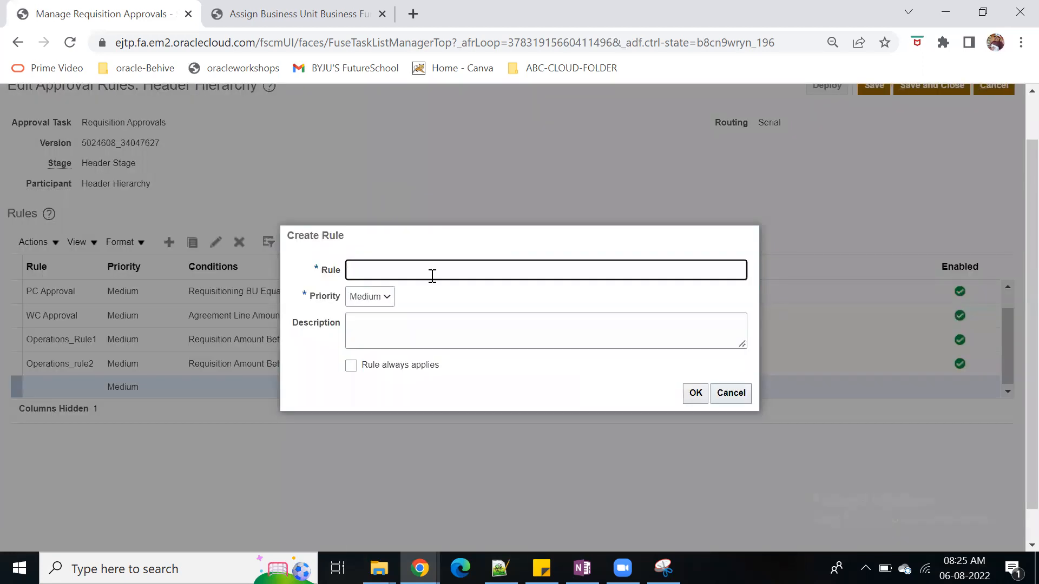
pyautogui.write('Operations_rule')
pyautogui.press('Tab')
pyautogui.press('Tab')
pyautogui.moveTo(432, 268); pyautogui.dragTo(328, 261)
pyautogui.hotkey('ctrl', 'c')
pyautogui.click(426, 336)
pyautogui.hotkey('ctrl', 'v')
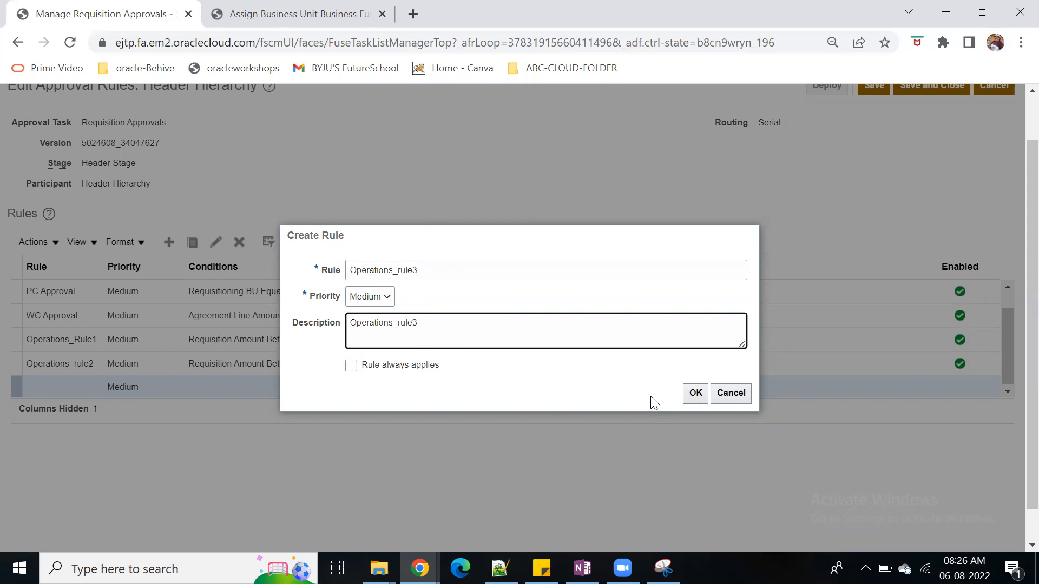
pyautogui.click(693, 393)
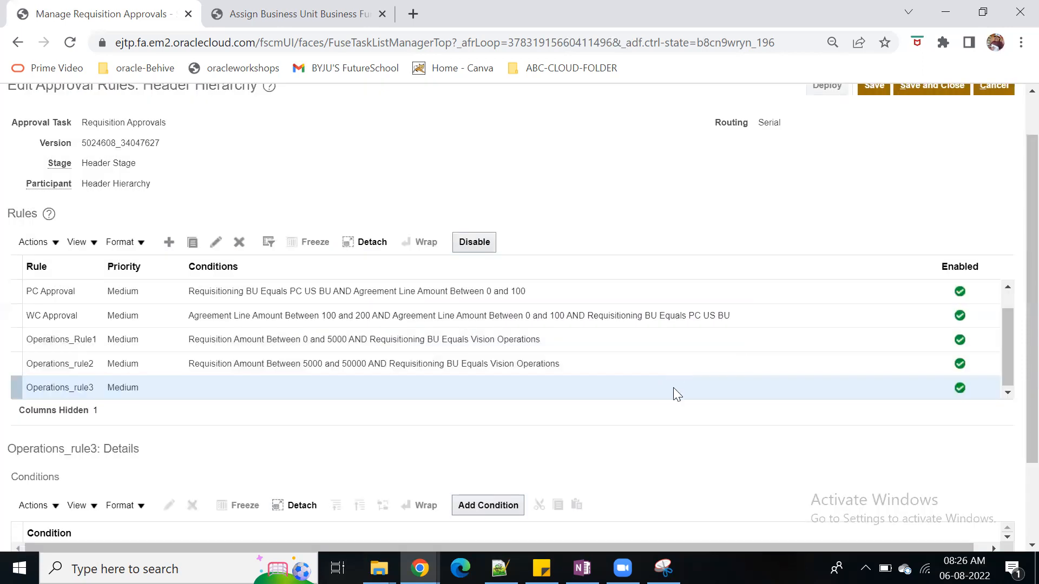
pyautogui.scroll(-2, 673, 387)
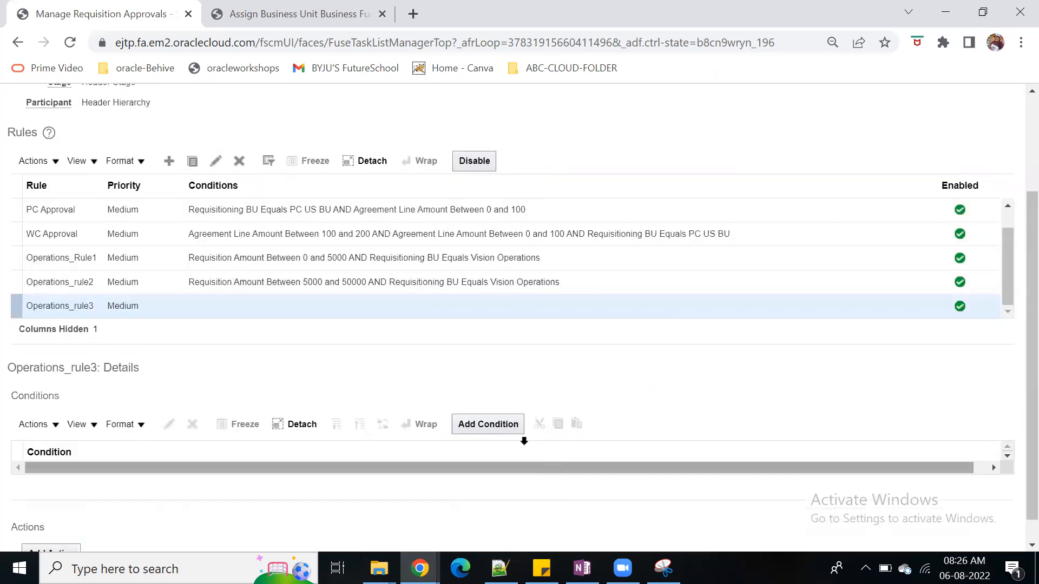
# Add a condition to Operations_rule3 that Requisitioning BU of the requisition header equals Vision Operations, and start another condition
pyautogui.click(501, 508)
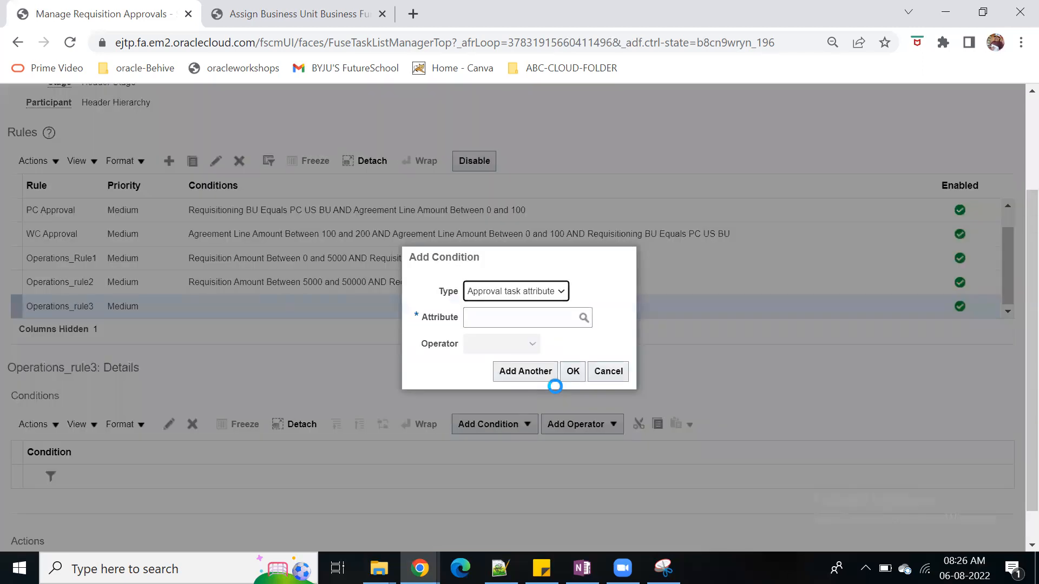
pyautogui.click(517, 315)
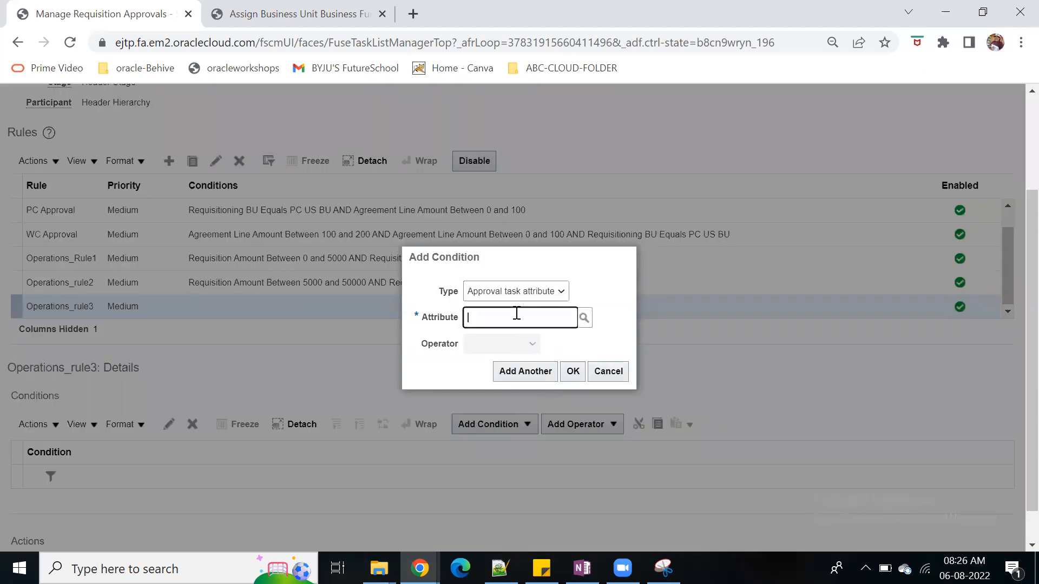
pyautogui.write('reqiu')
pyautogui.write('us')
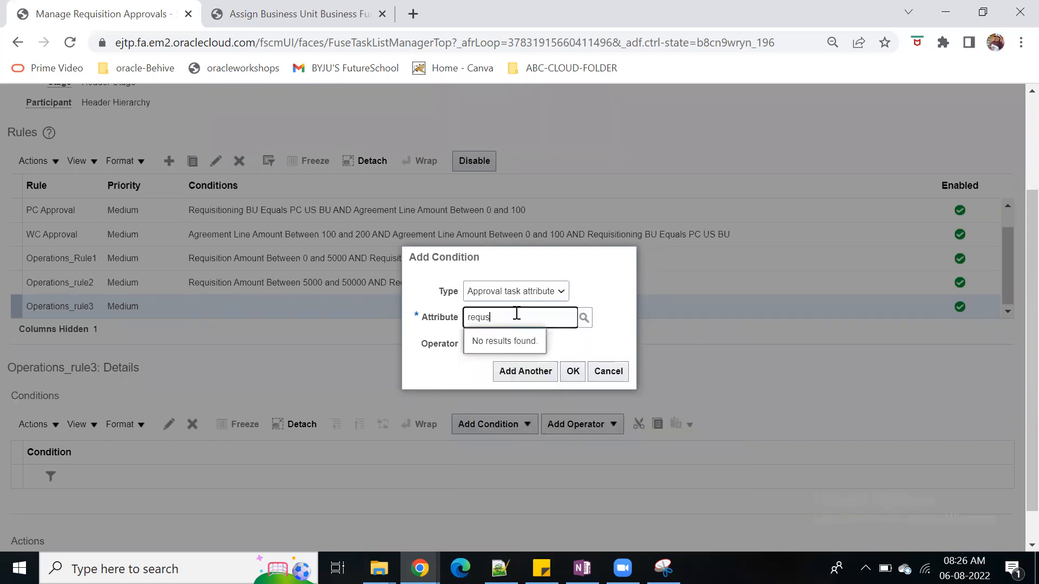
pyautogui.press('BackSpace')
pyautogui.write('is')
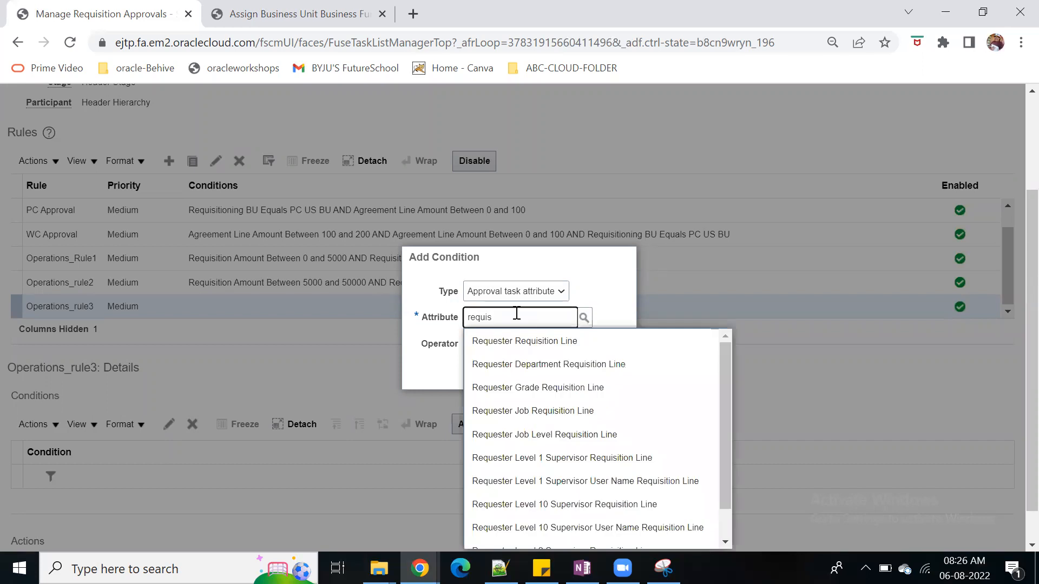
pyautogui.click(573, 390)
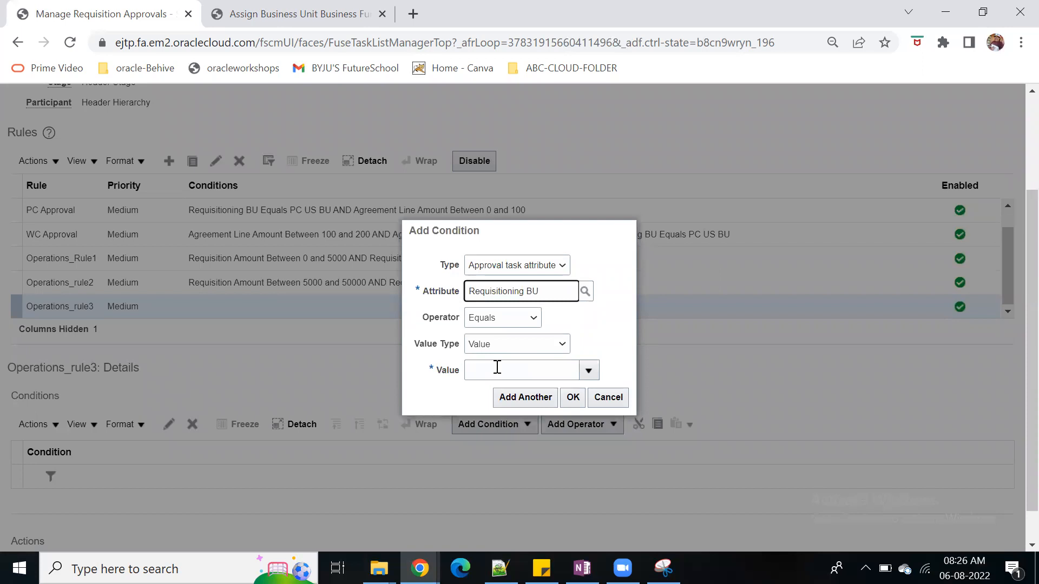
pyautogui.click(497, 371)
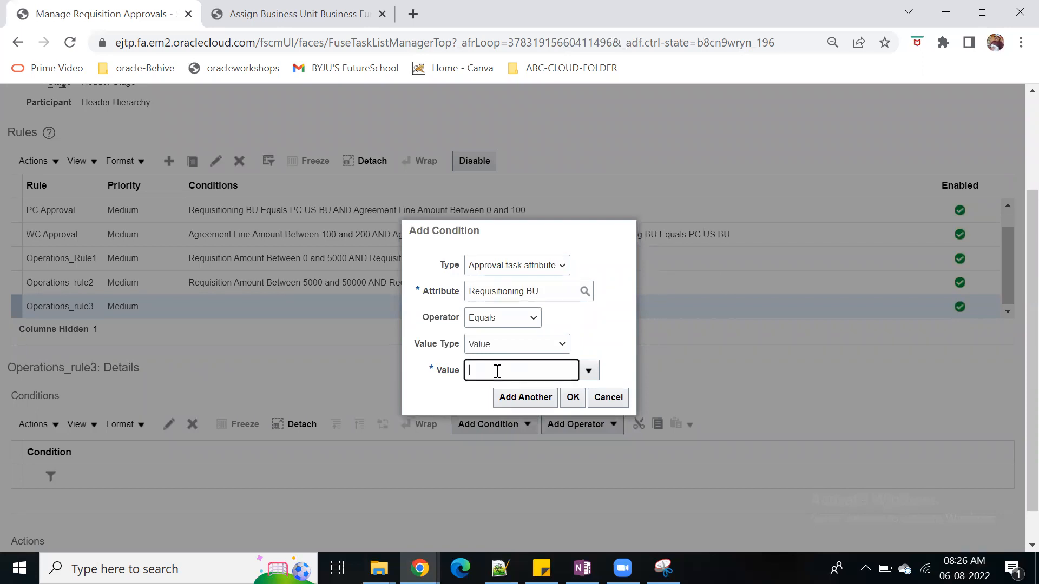
pyautogui.write('vision')
pyautogui.click(517, 463)
pyautogui.click(526, 398)
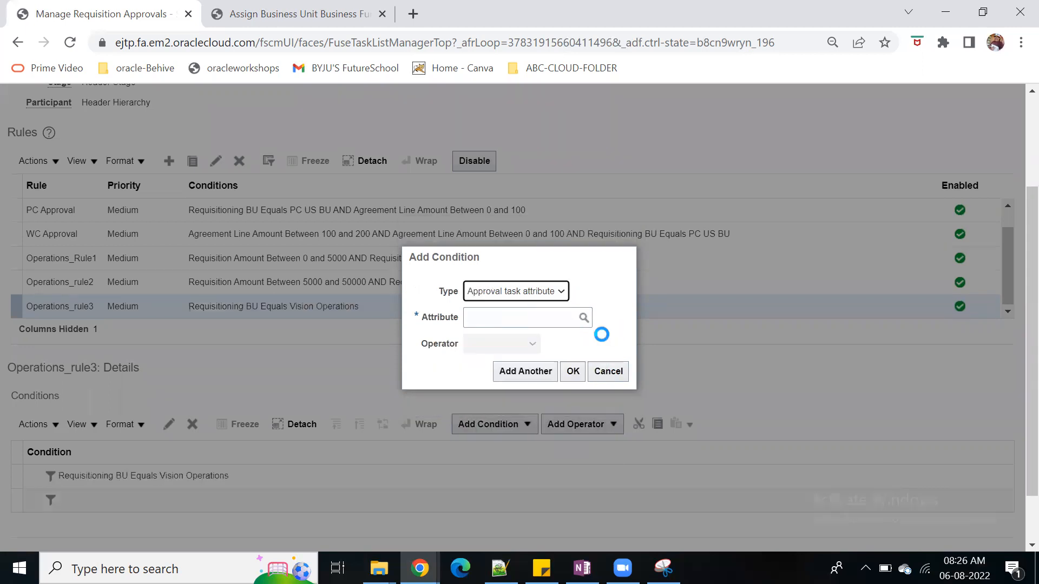
# Set the second condition to Requisition Amount of the requisition header greater than 50000 and accept it
pyautogui.write('req')
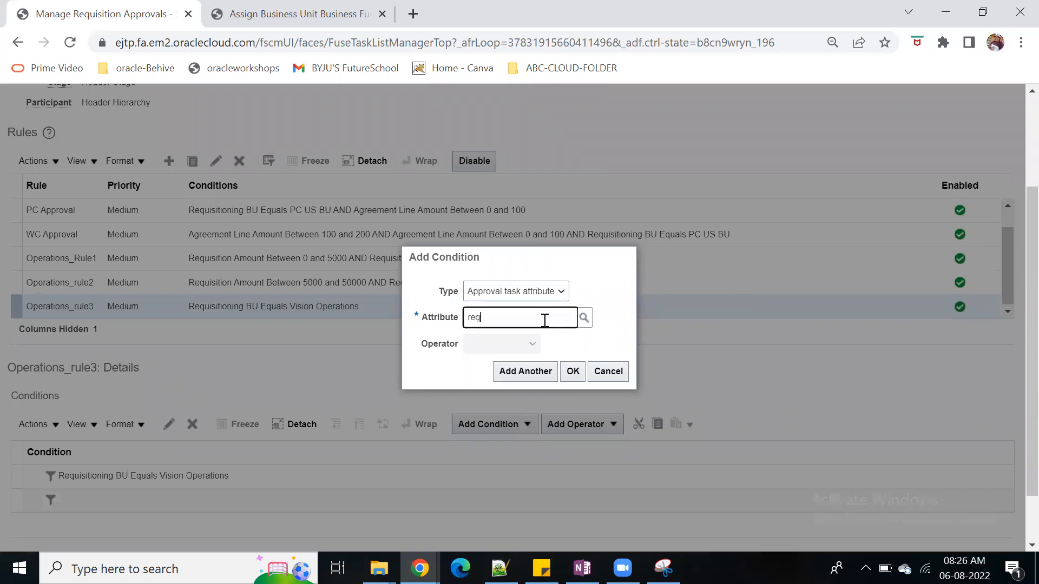
pyautogui.write('uisition')
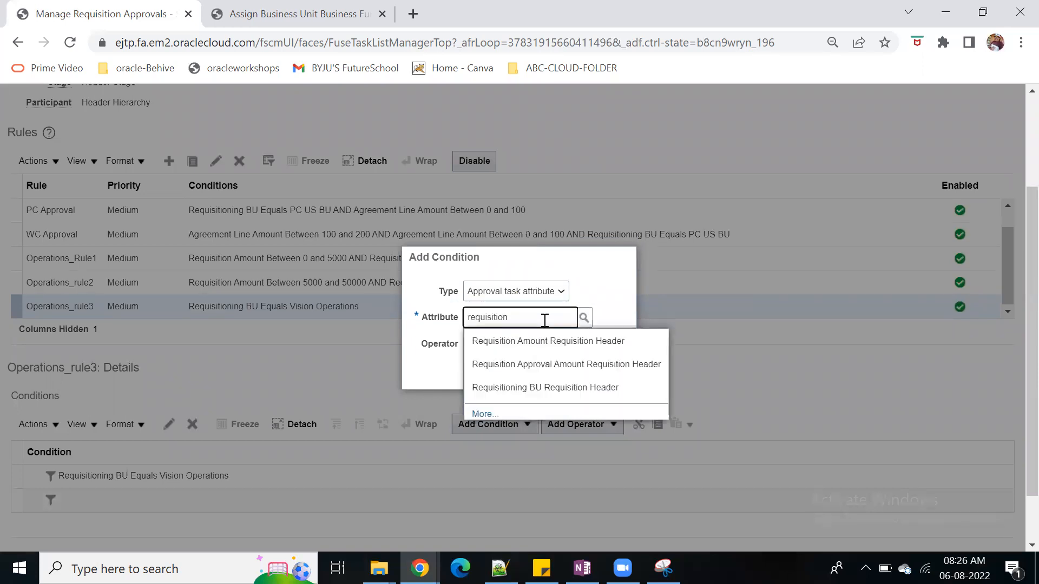
pyautogui.click(601, 341)
pyautogui.click(565, 324)
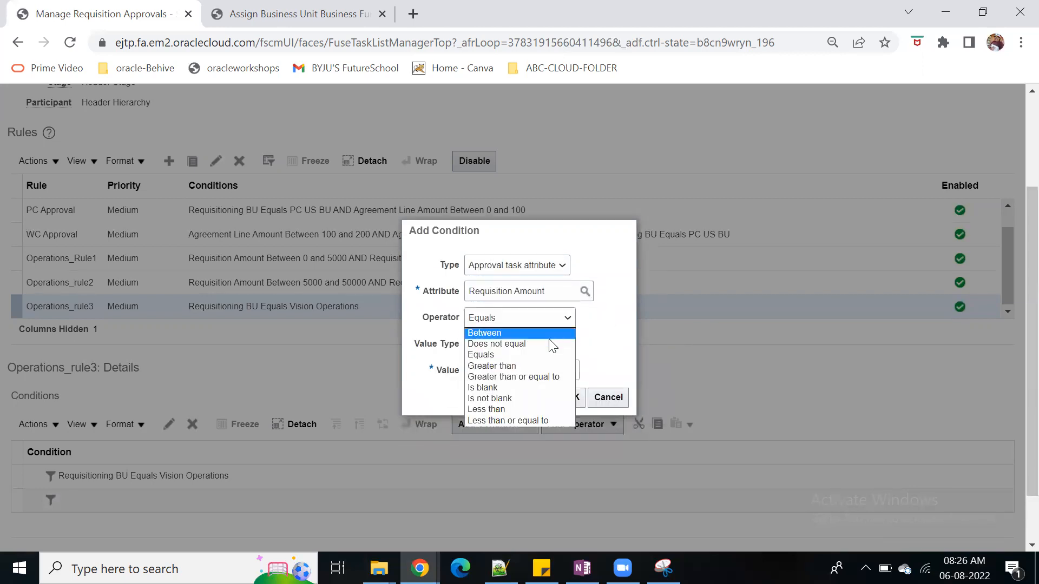
pyautogui.click(553, 376)
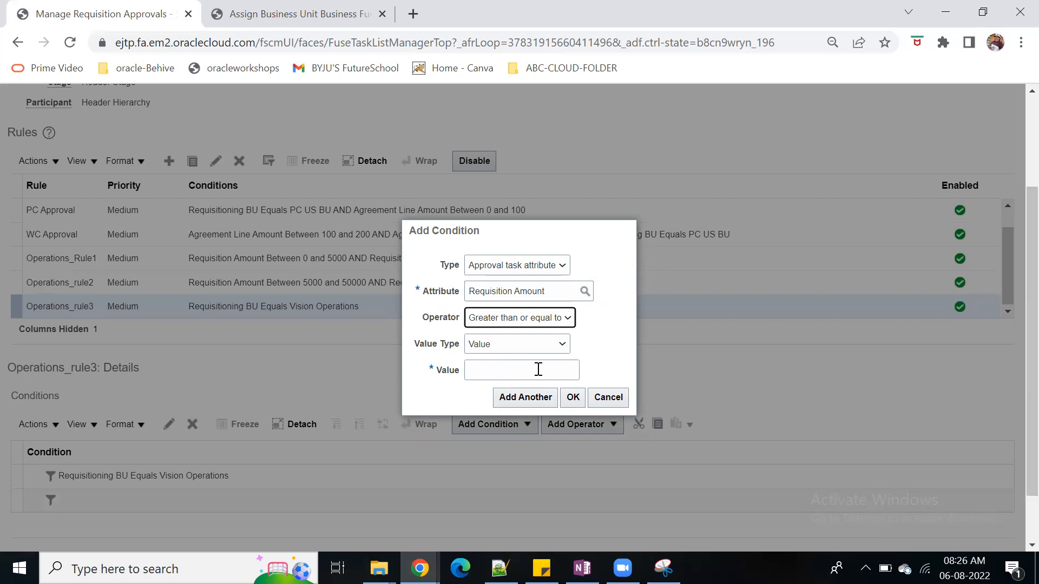
pyautogui.click(549, 366)
pyautogui.write('50000')
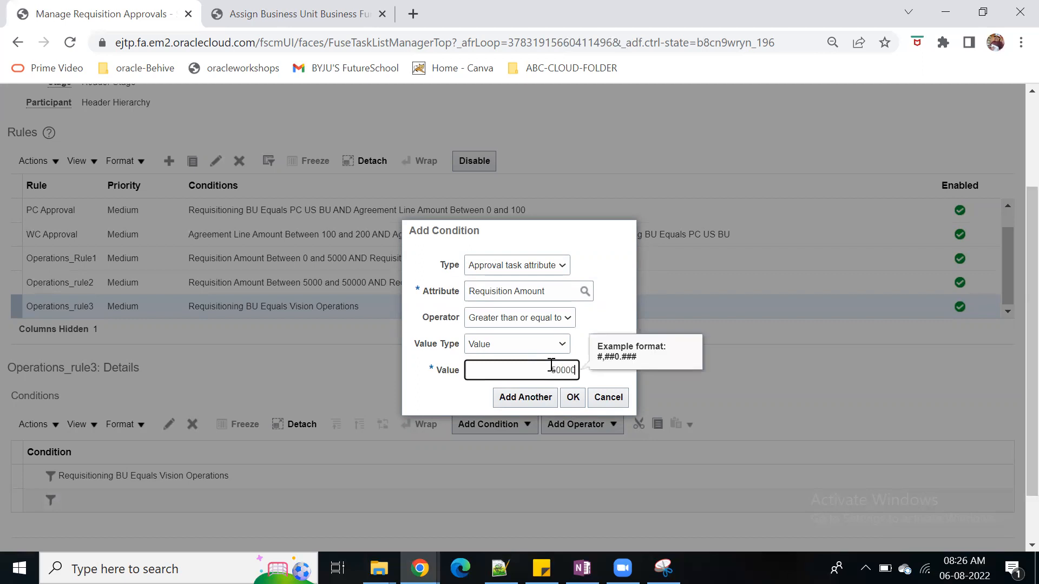
pyautogui.press('Tab')
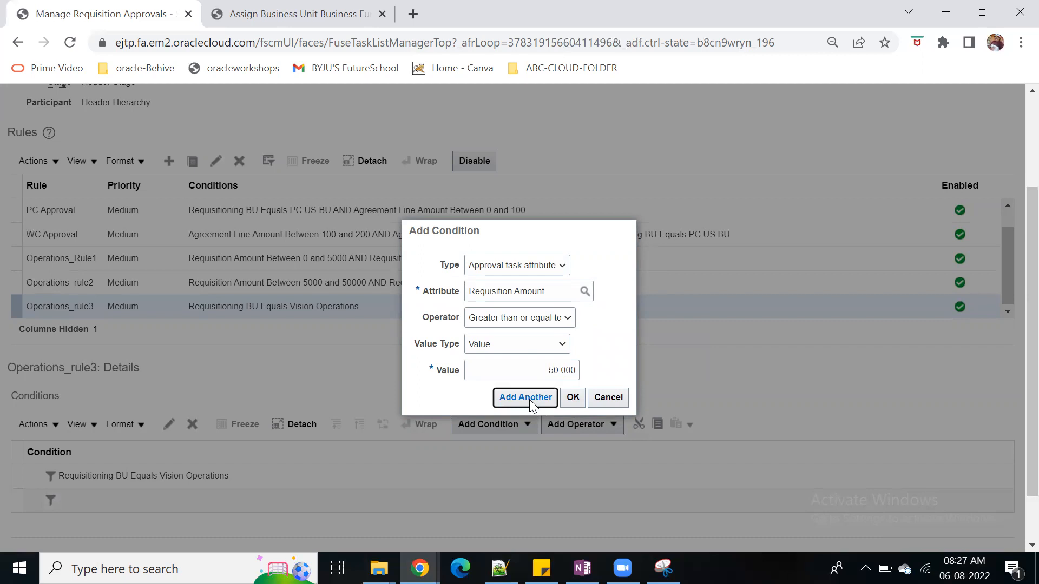
pyautogui.click(566, 318)
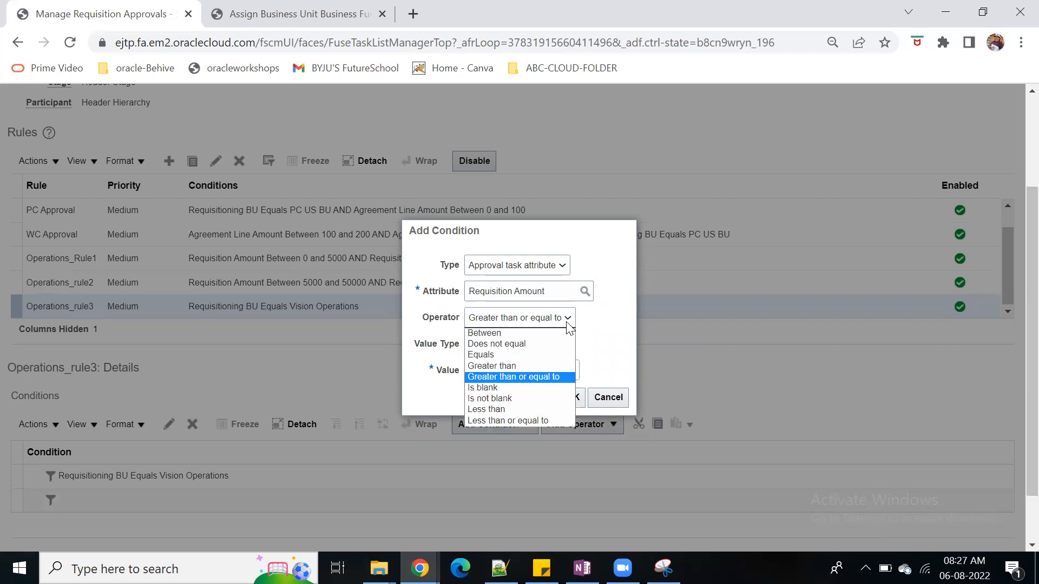
pyautogui.click(533, 367)
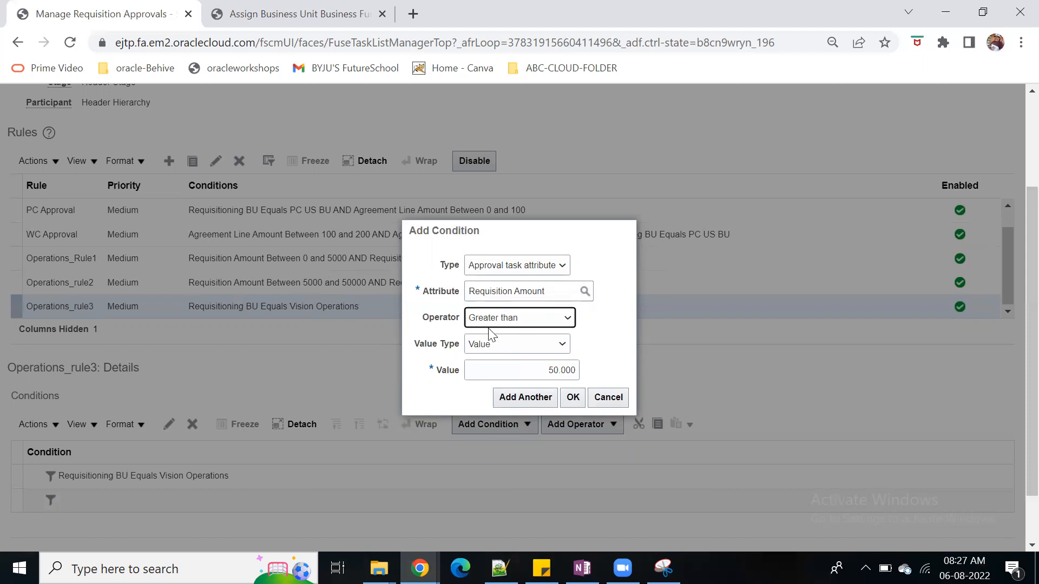
pyautogui.click(572, 398)
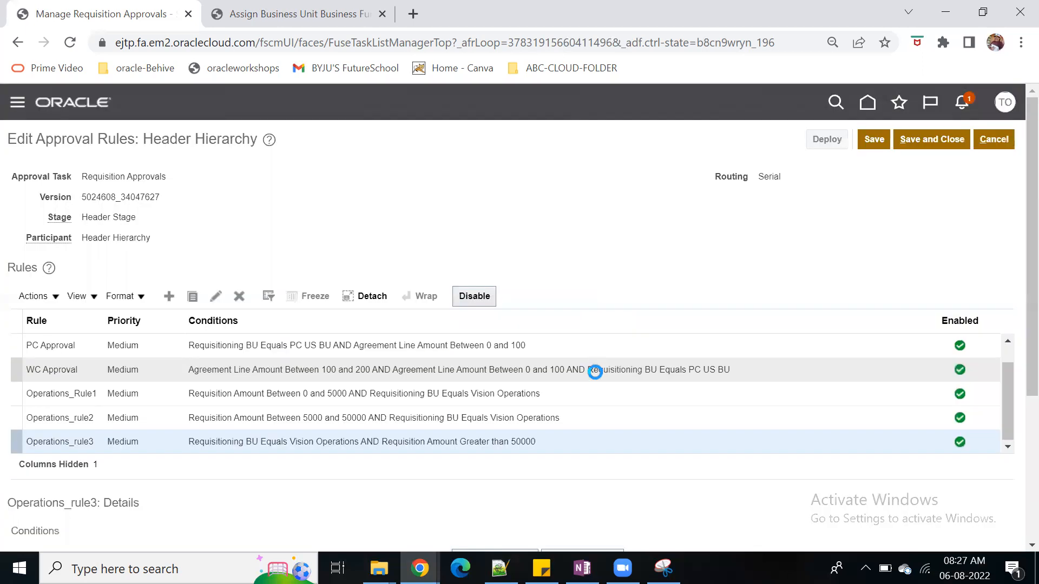
# Add an approval-required action to Operations_rule3, routed using Single approver with user type Worker
pyautogui.scroll(-4, 595, 368)
pyautogui.click(51, 527)
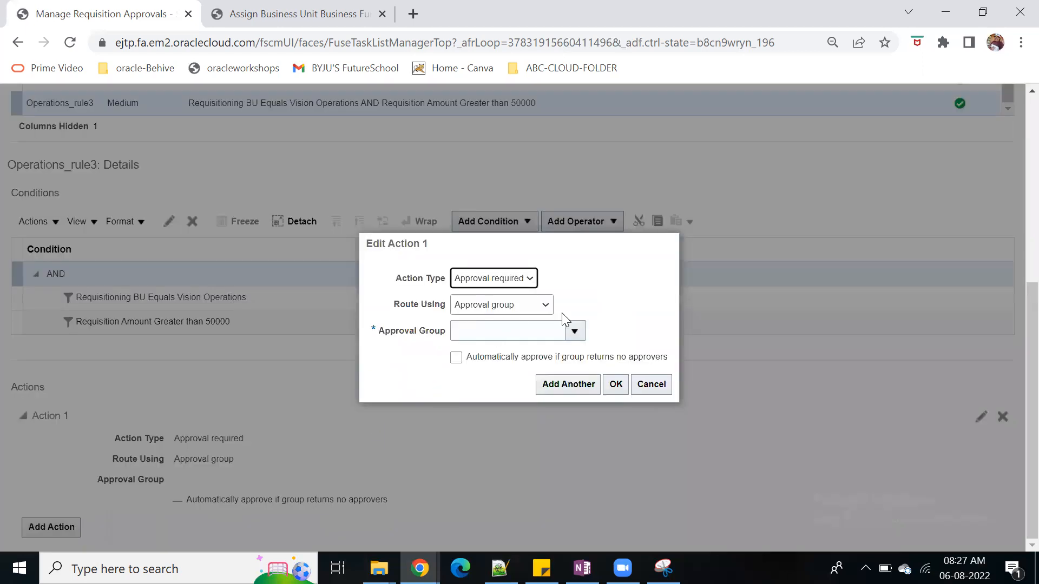
pyautogui.click(547, 305)
pyautogui.click(521, 352)
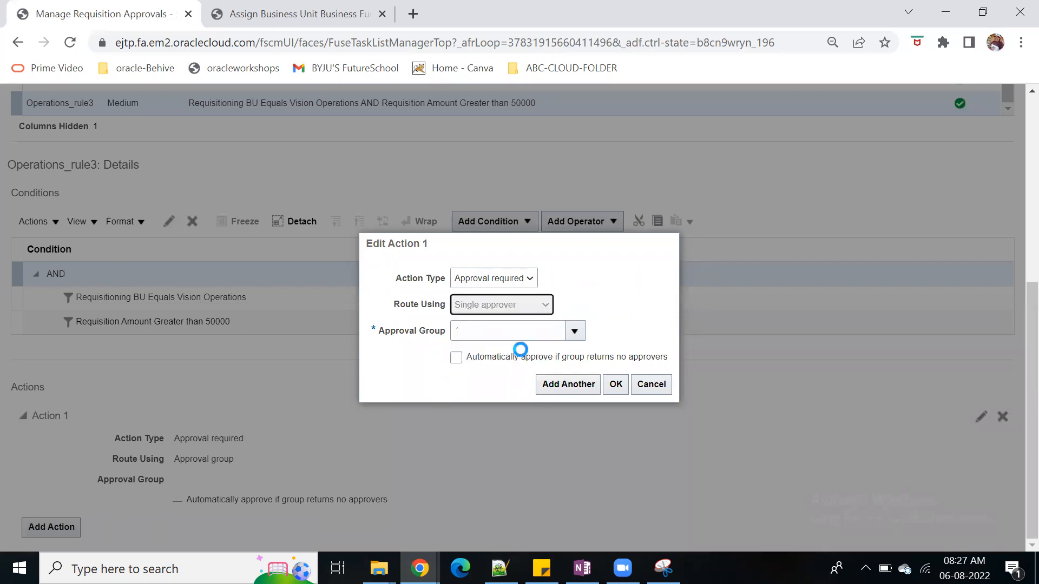
pyautogui.click(584, 346)
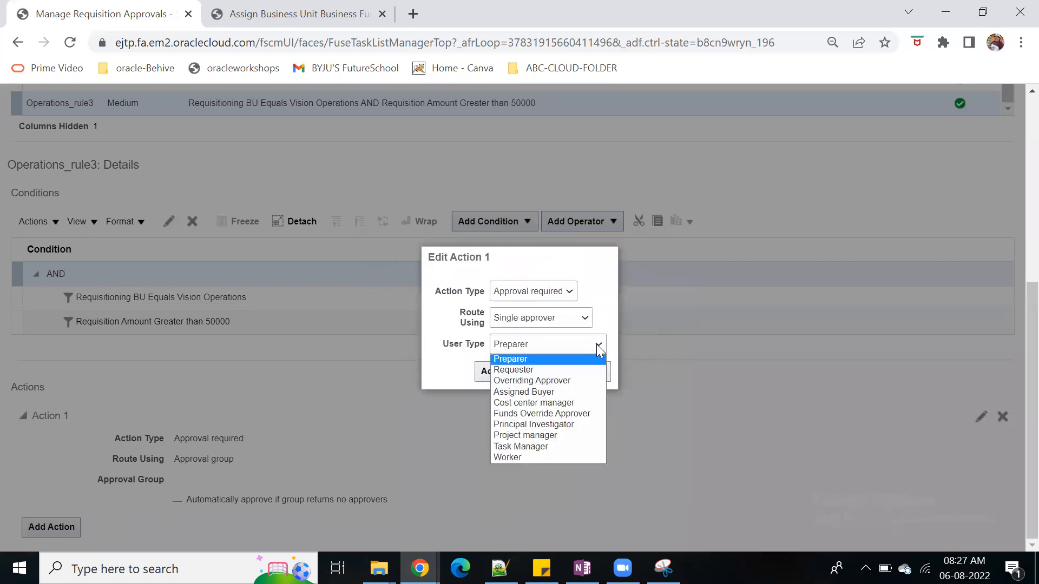
pyautogui.click(523, 456)
pyautogui.click(528, 358)
# Try to find the operations test worker by searching for "operations te", "test, oper" and "operations"
pyautogui.write('operations te')
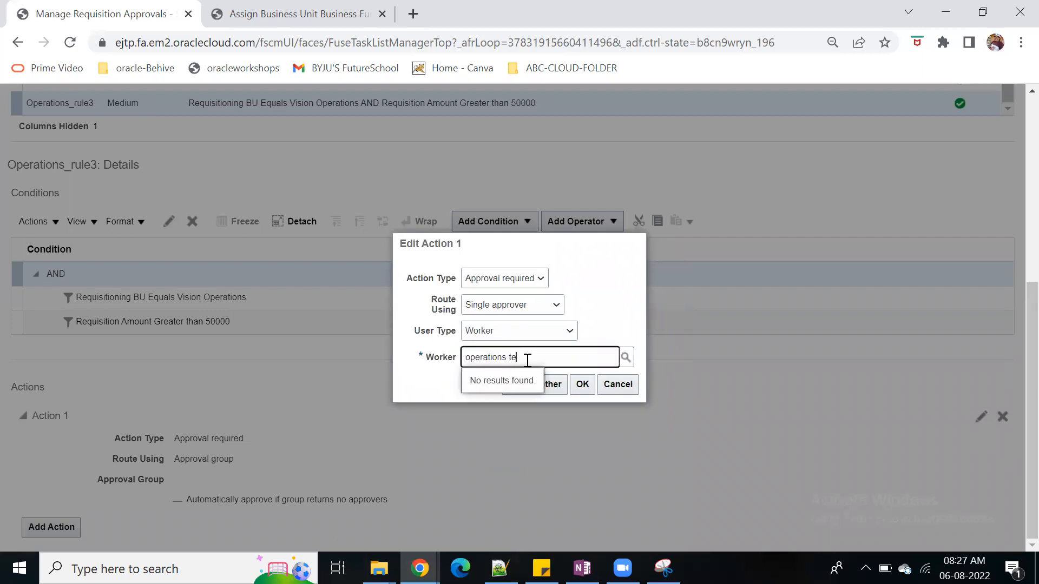
pyautogui.press('BackSpace')
pyautogui.press('BackSpace')
pyautogui.press('BackSpace')
pyautogui.press('BackSpace')
pyautogui.press('BackSpace')
pyautogui.press('BackSpace')
pyautogui.press('BackSpace')
pyautogui.press('BackSpace')
pyautogui.press('BackSpace')
pyautogui.press('BackSpace')
pyautogui.press('BackSpace')
pyautogui.press('BackSpace')
pyautogui.press('BackSpace')
pyautogui.write('test, oper')
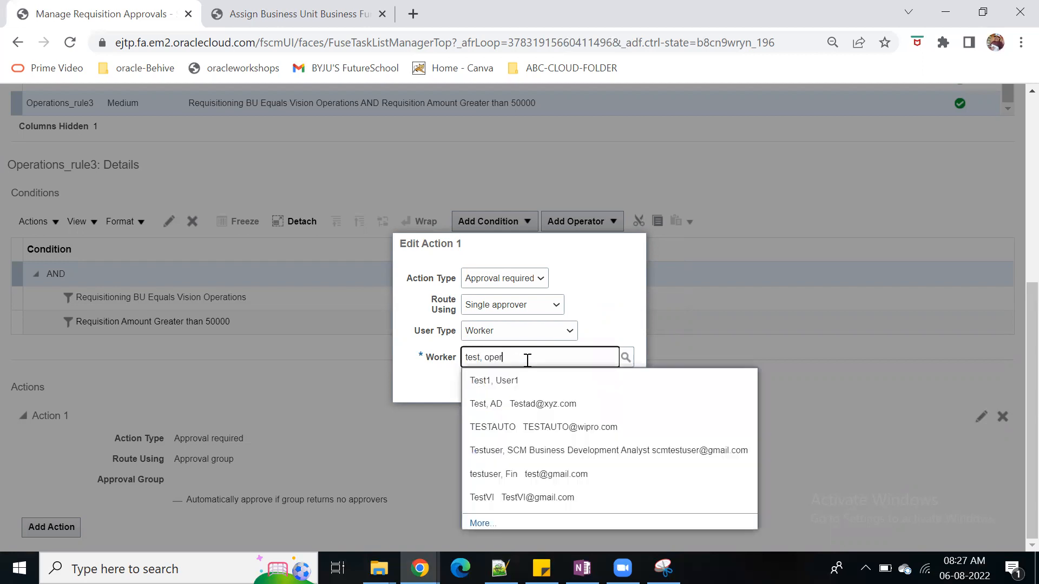
pyautogui.press('BackSpace')
pyautogui.press('BackSpace')
pyautogui.press('BackSpace')
pyautogui.press('BackSpace')
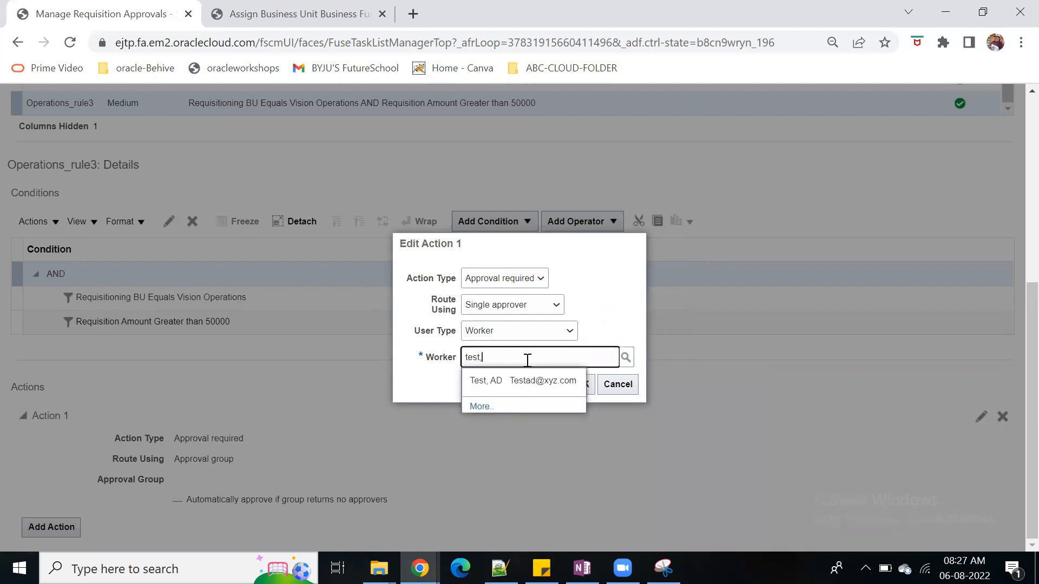
pyautogui.press('BackSpace')
pyautogui.press('BackSpace')
pyautogui.press('BackSpace')
pyautogui.write('operations')
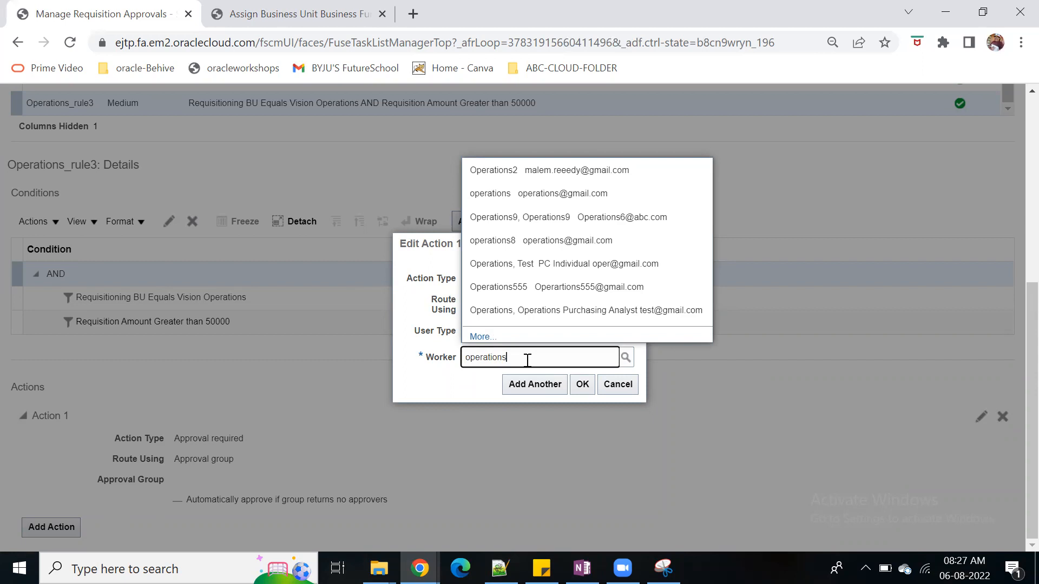
# Search the workers for "test", choose the AD test worker as the approver, and accept the action
pyautogui.moveTo(527, 360); pyautogui.dragTo(421, 367)
pyautogui.press('BackSpace')
pyautogui.write('test')
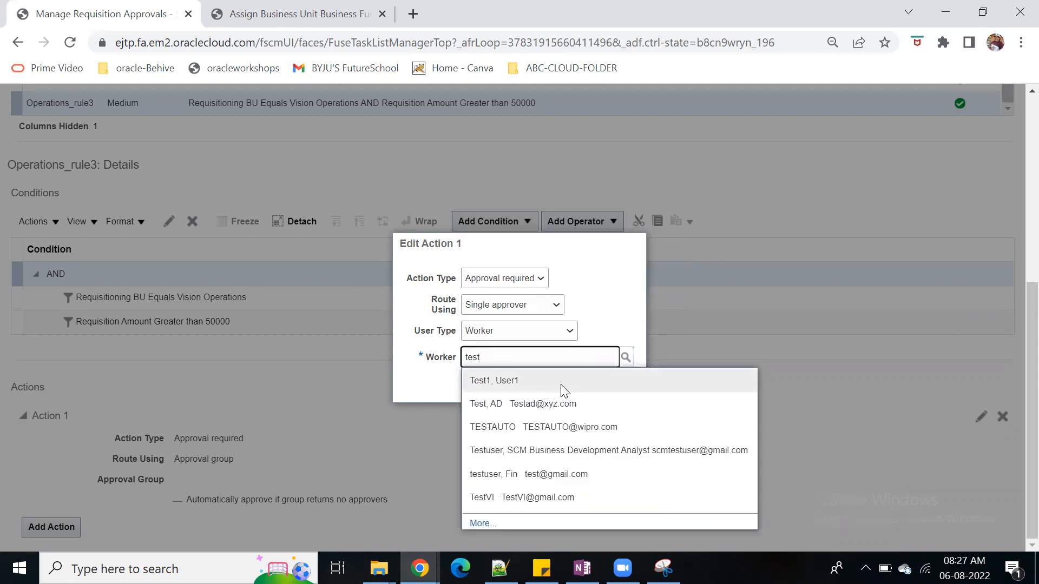
pyautogui.click(573, 404)
pyautogui.click(582, 386)
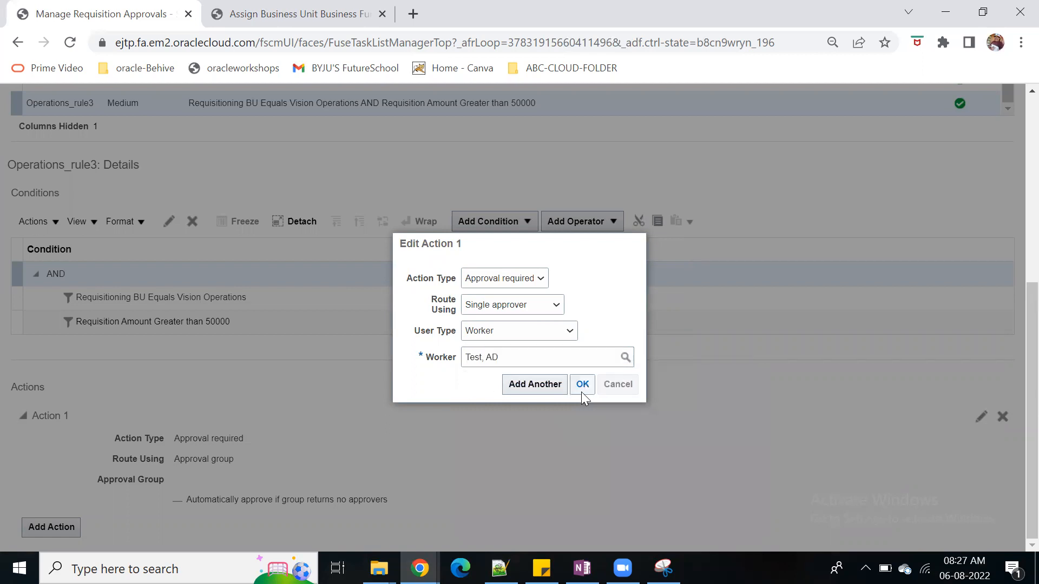
# Save the Header Hierarchy approval rules, review the details of Operations_rule3, and deploy the updated rules
pyautogui.scroll(7, 582, 436)
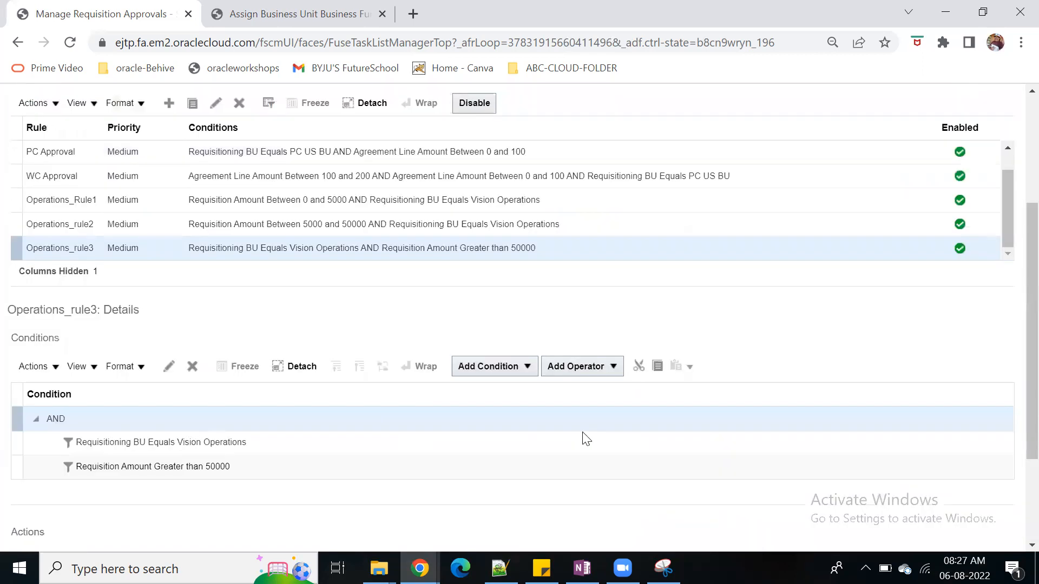
pyautogui.click(875, 142)
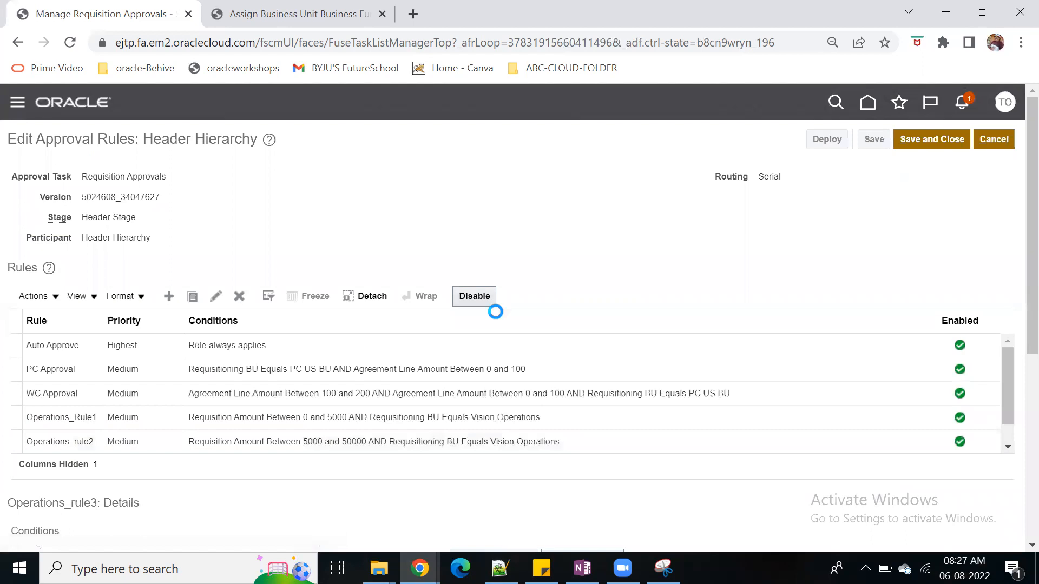
pyautogui.scroll(-5, 240, 405)
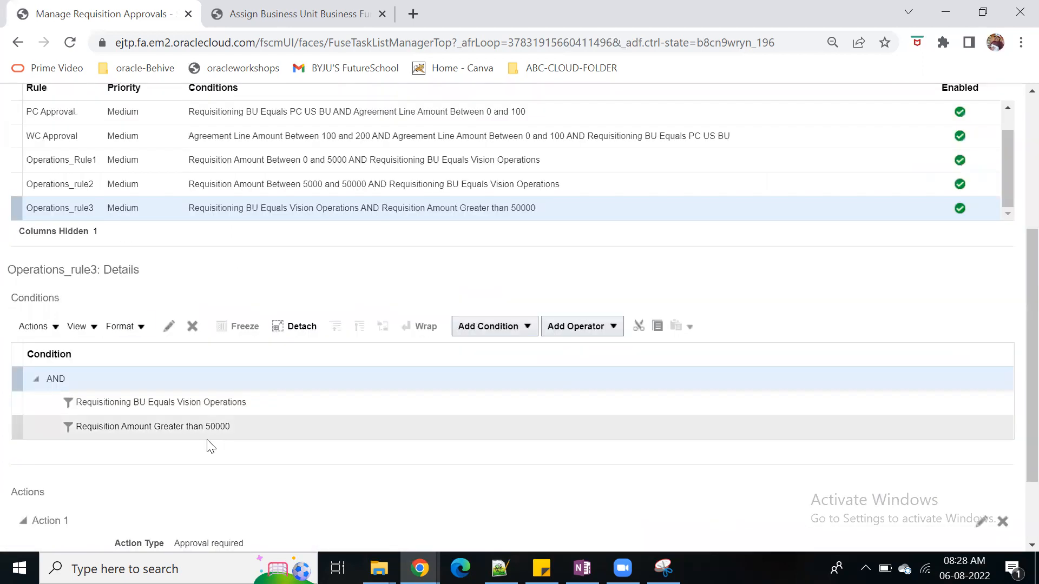
pyautogui.scroll(-2, 208, 443)
pyautogui.scroll(7, 414, 405)
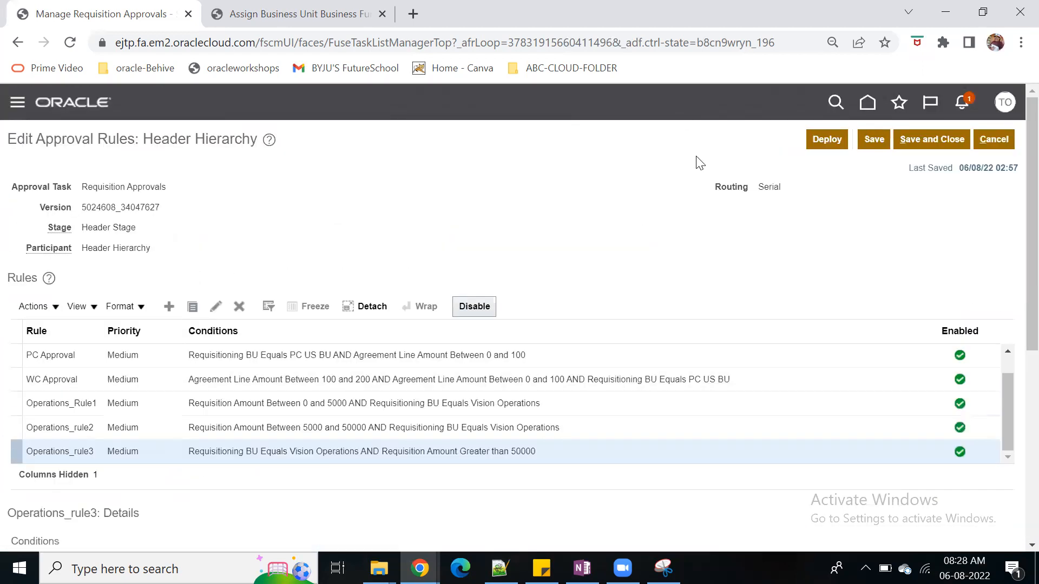
pyautogui.click(819, 142)
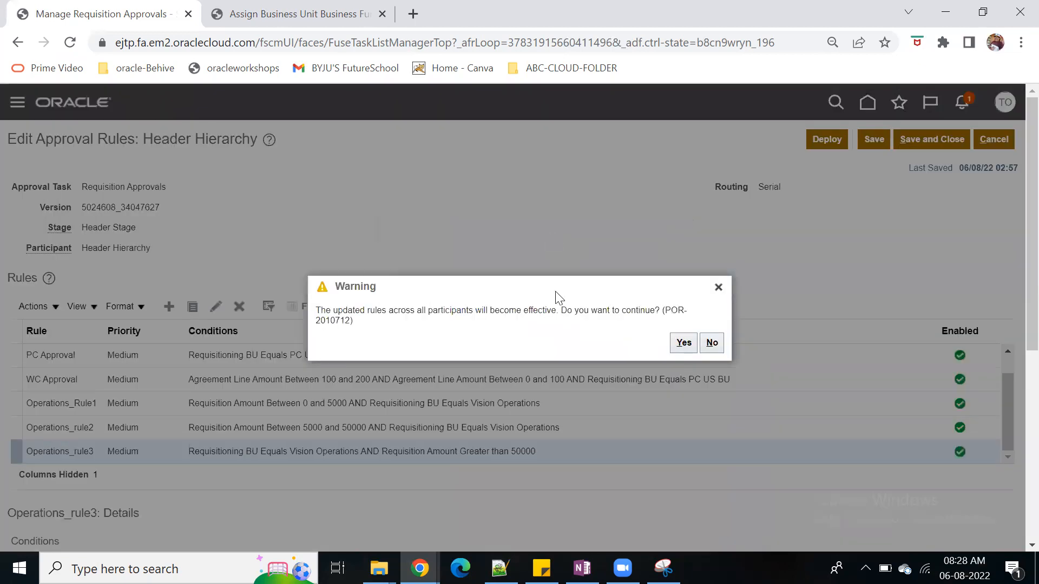
pyautogui.click(679, 347)
# Reload the Oracle Cloud outage page in the other browser window and return to the requisition approvals
pyautogui.moveTo(422, 569)
pyautogui.click(454, 528)
pyautogui.click(70, 42)
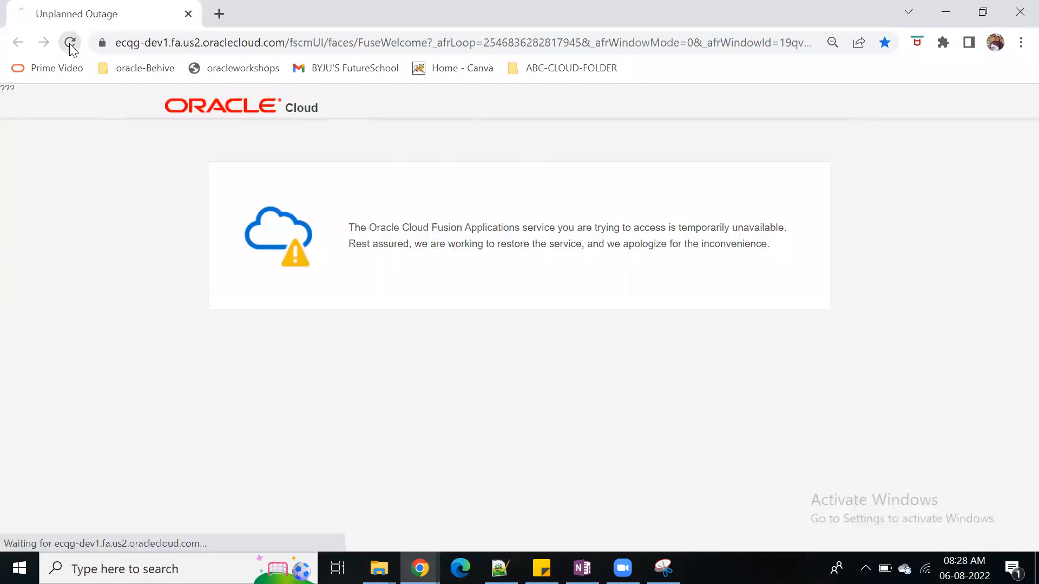
pyautogui.click(945, 12)
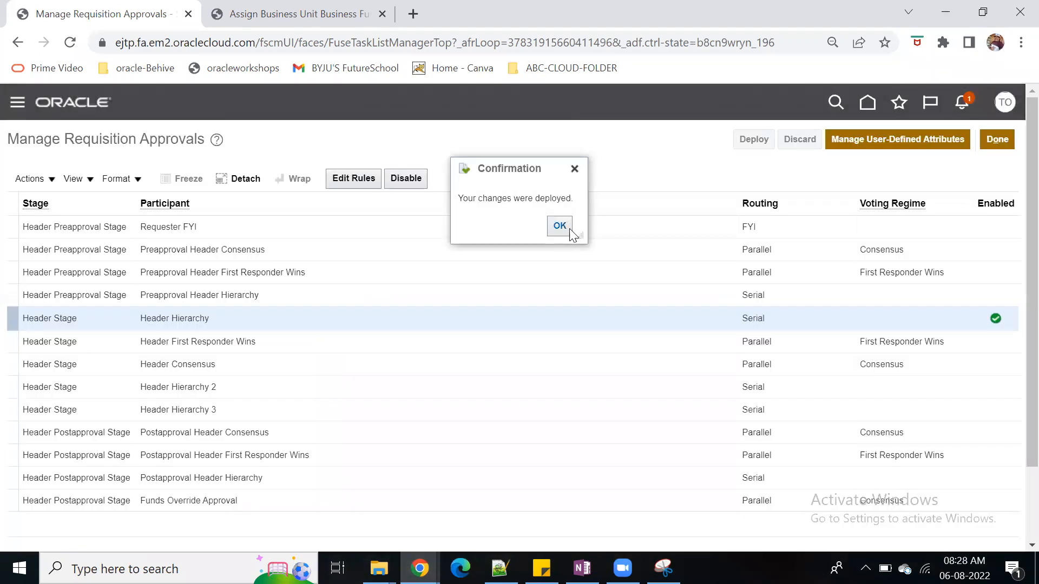
# Dismiss the deployment confirmation, reopen the Instance2-WRC bookmark in the business functions tab, and go to its home page
pyautogui.click(560, 227)
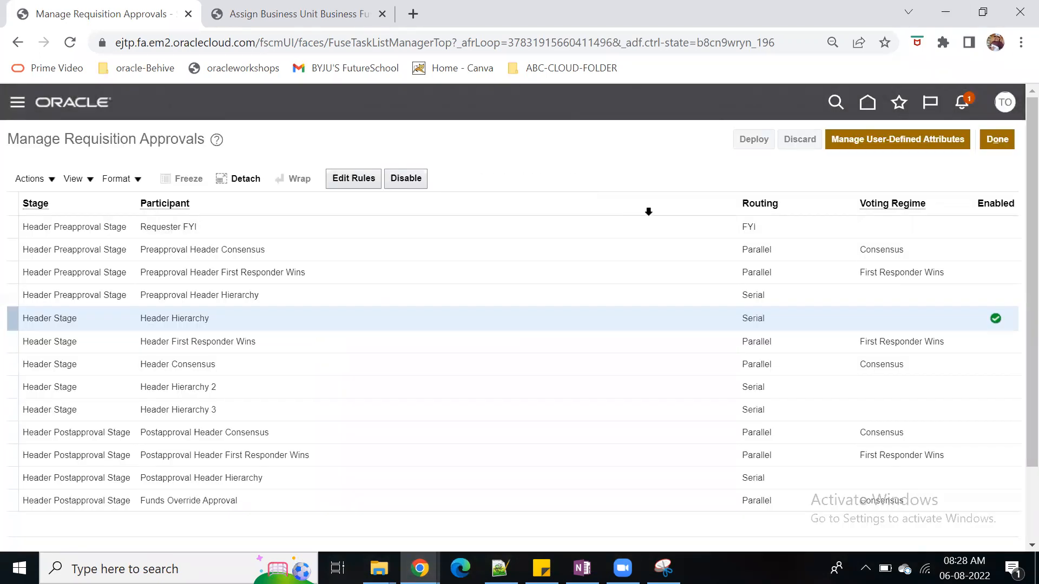
pyautogui.hotkey('ctrl', 'Tab')
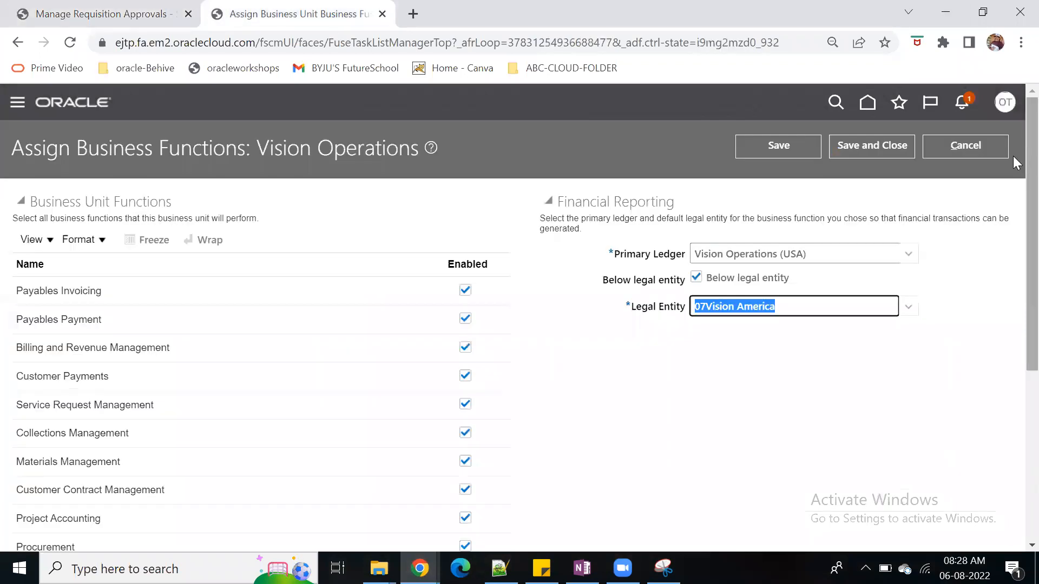
pyautogui.click(866, 102)
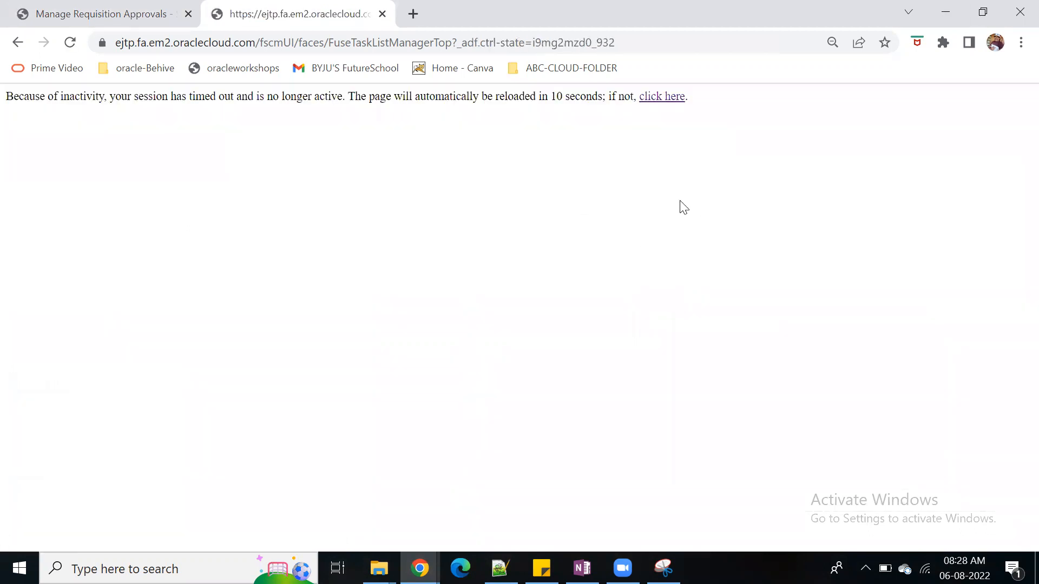
pyautogui.click(587, 69)
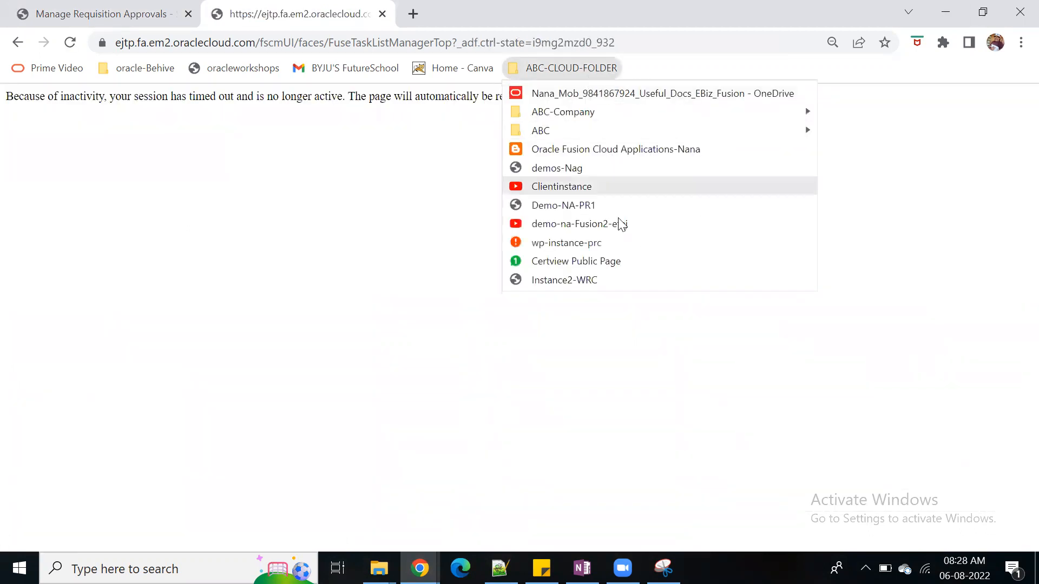
pyautogui.click(617, 275)
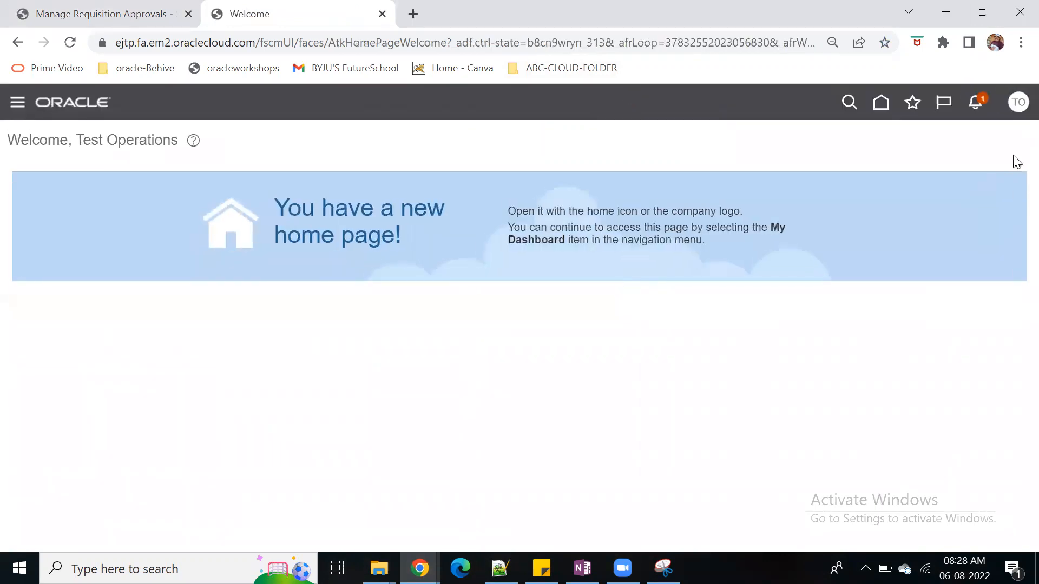
pyautogui.click(882, 104)
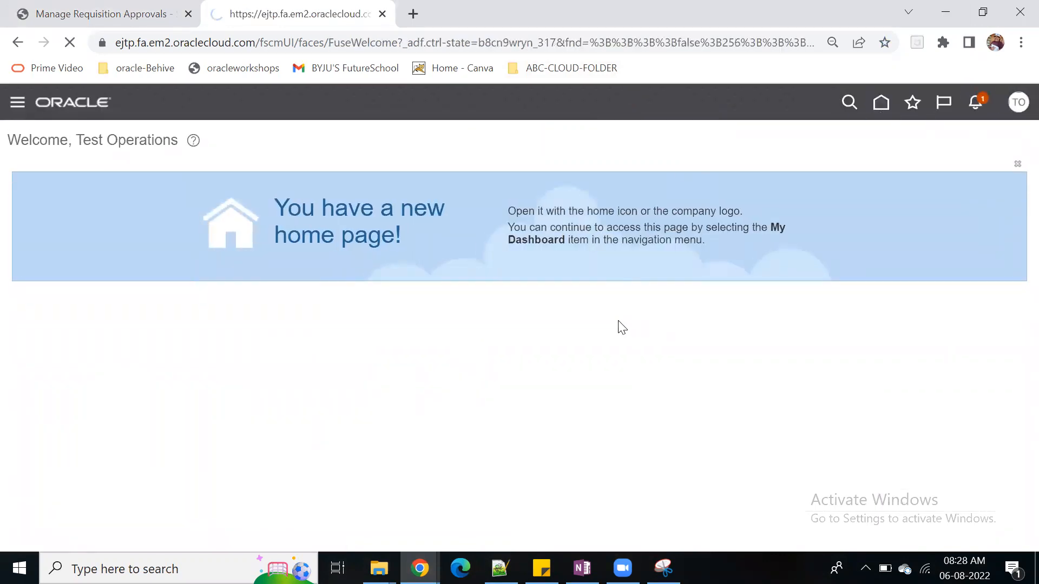
# Open the Purchase Requisitions work area from the Procurement apps on the home page
pyautogui.click(822, 259)
pyautogui.click(821, 259)
pyautogui.click(822, 258)
pyautogui.click(822, 258)
pyautogui.click(822, 259)
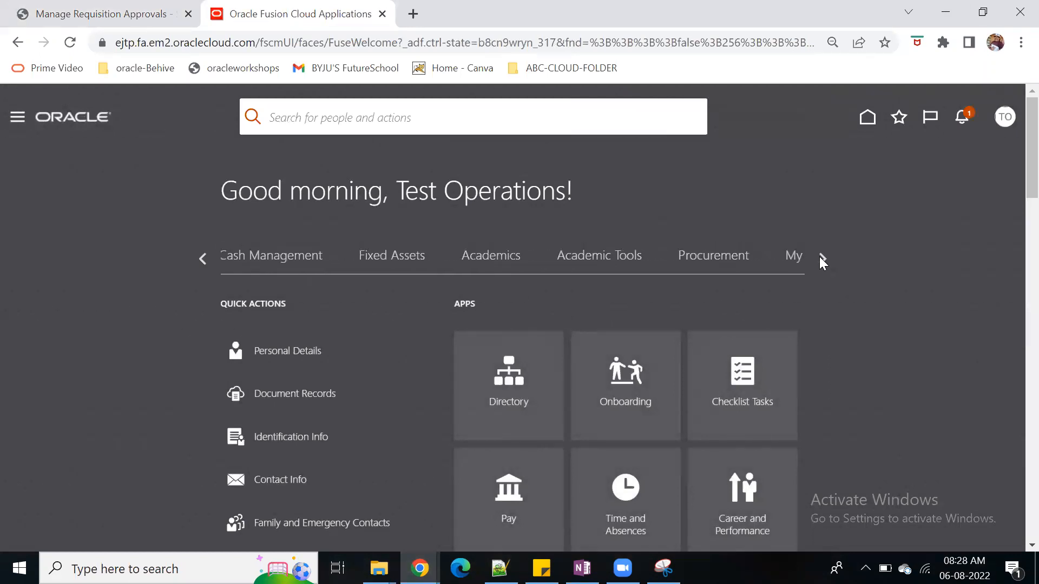
pyautogui.click(737, 273)
pyautogui.scroll(-3, 582, 281)
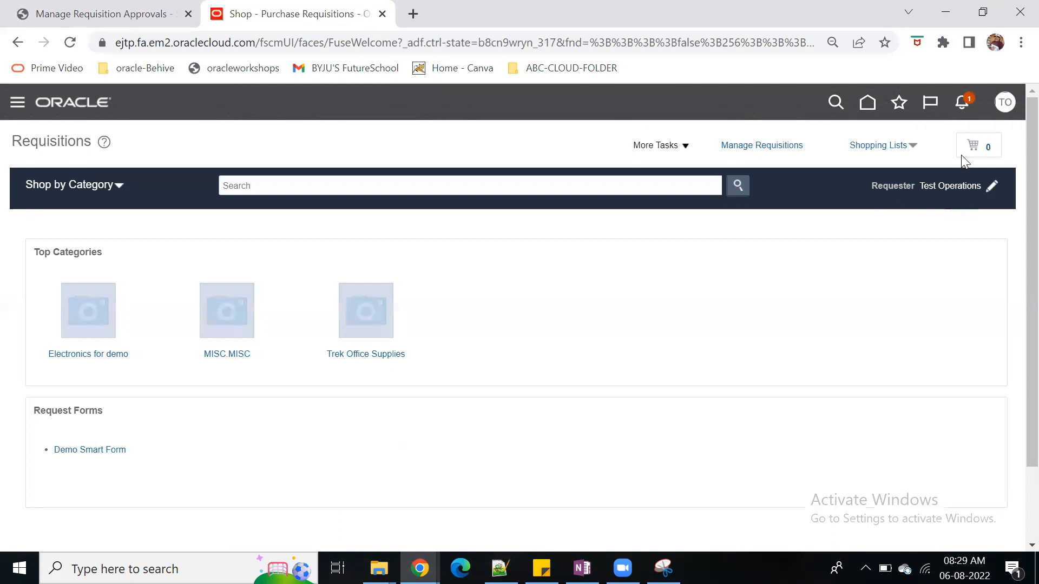
# Open the requisition preferences for editing and look up deliver-to locations matching "vision"
pyautogui.click(992, 187)
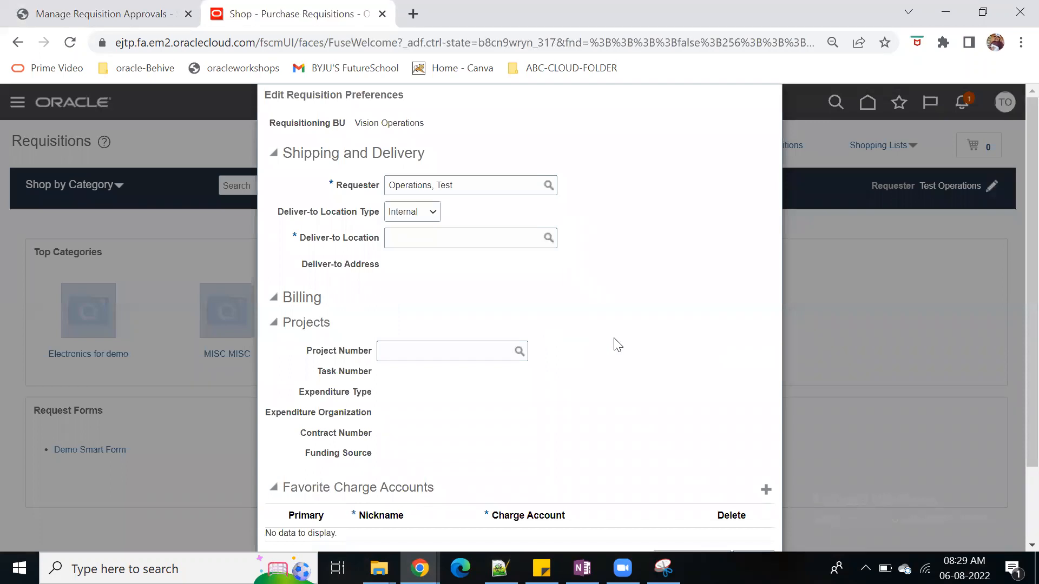
pyautogui.click(471, 236)
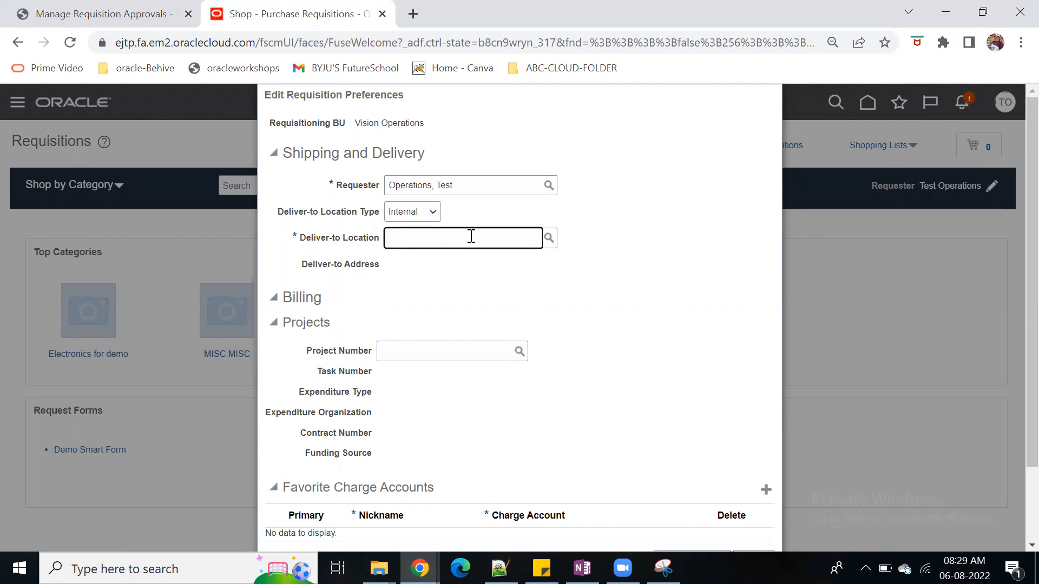
pyautogui.write('vision')
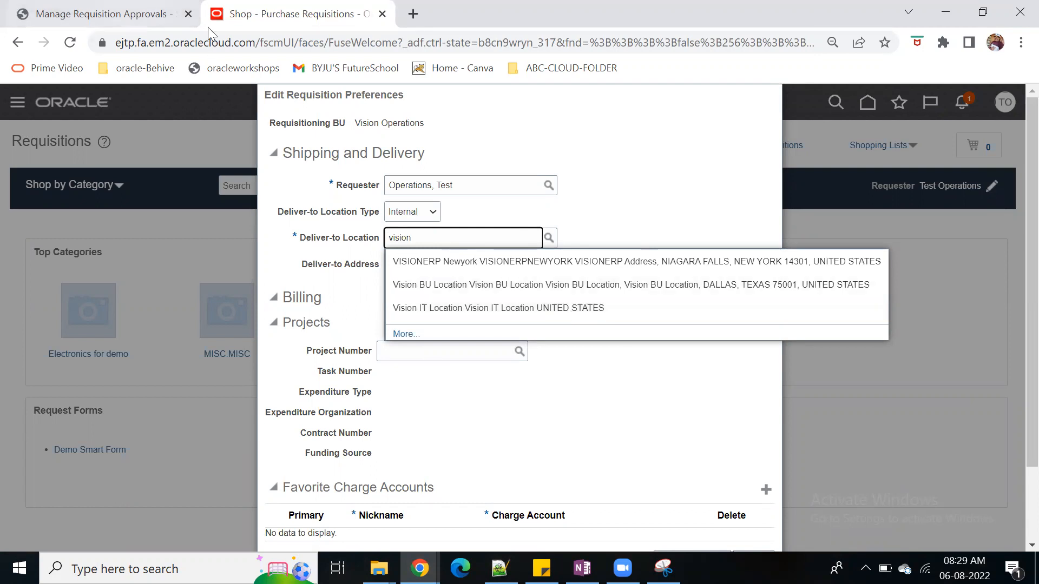
# Duplicate the Purchase Requisitions browser tab and open Setup and Maintenance in the copy
pyautogui.rightClick(241, 16)
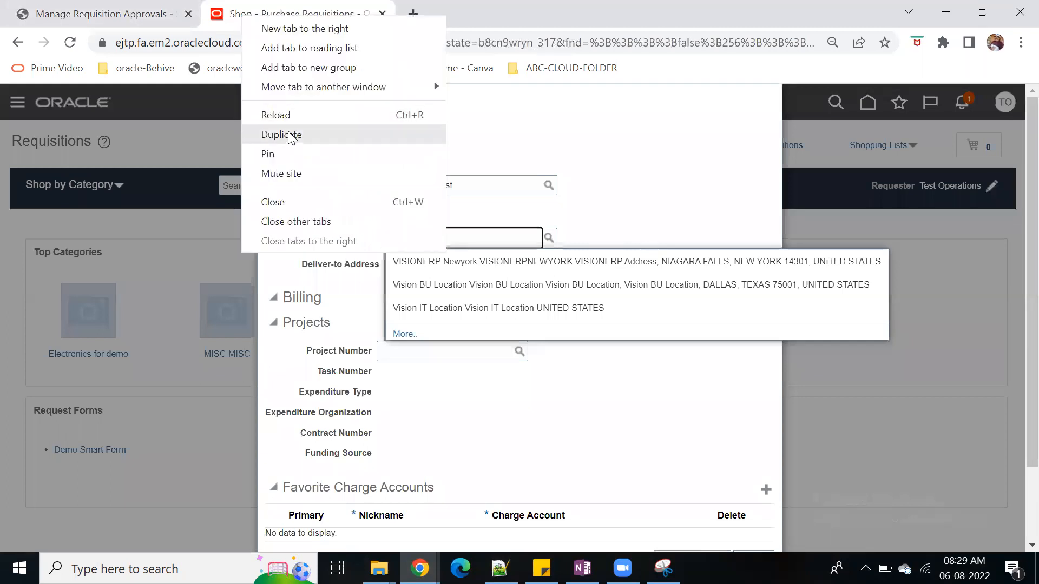
pyautogui.click(282, 135)
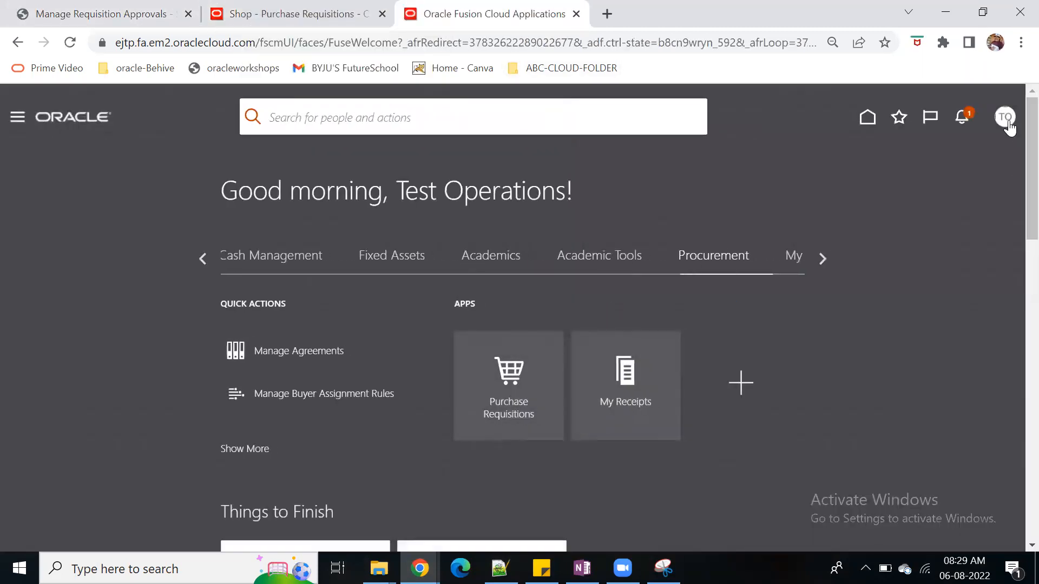
pyautogui.click(1005, 116)
pyautogui.click(746, 335)
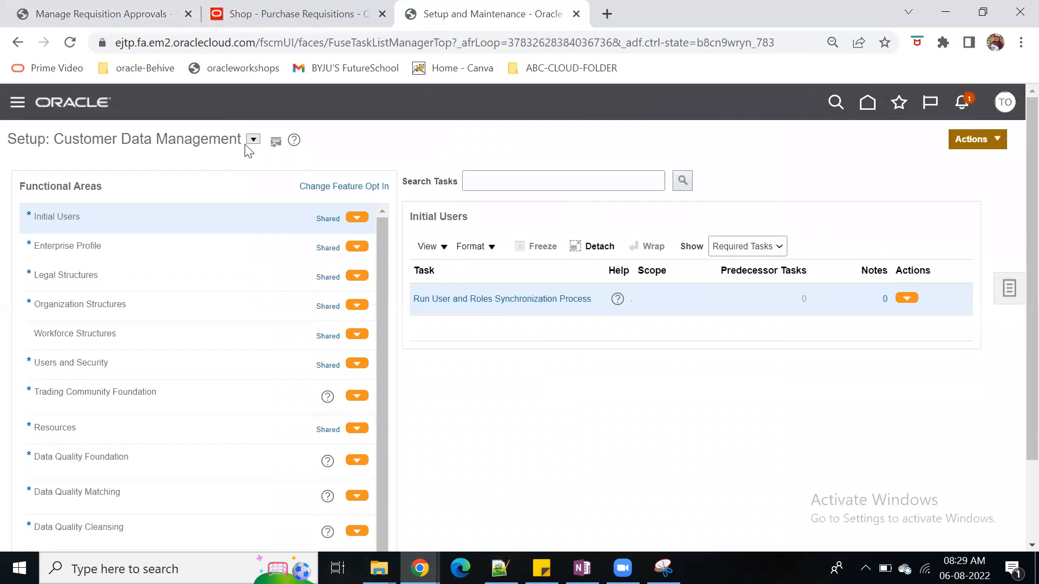
# Switch to the Procurement setup offering and open Configure Requisitioning Business Function under Procurement Foundation
pyautogui.click(253, 140)
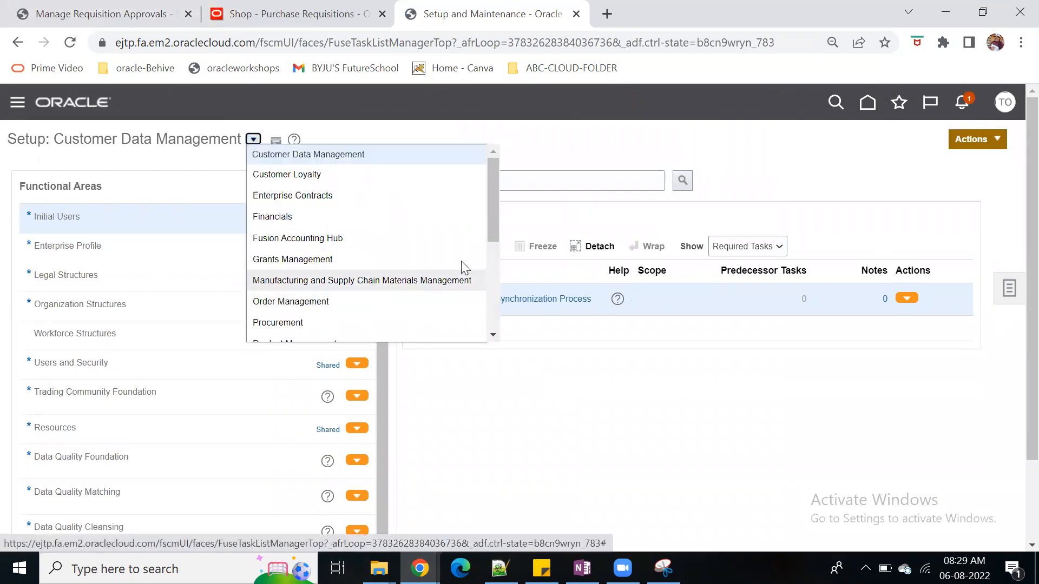
pyautogui.click(397, 324)
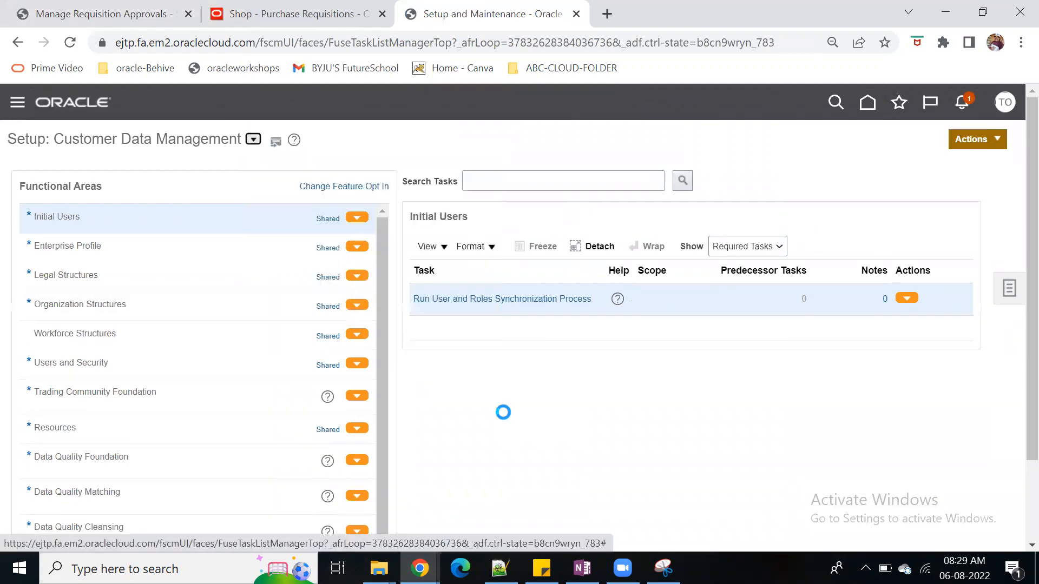
pyautogui.scroll(-3, 130, 464)
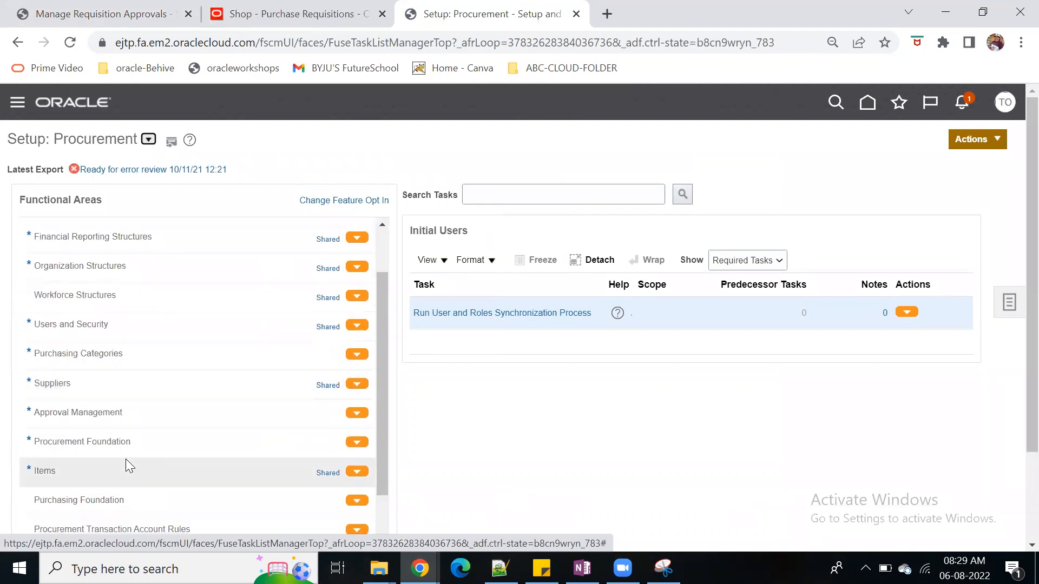
pyautogui.click(95, 502)
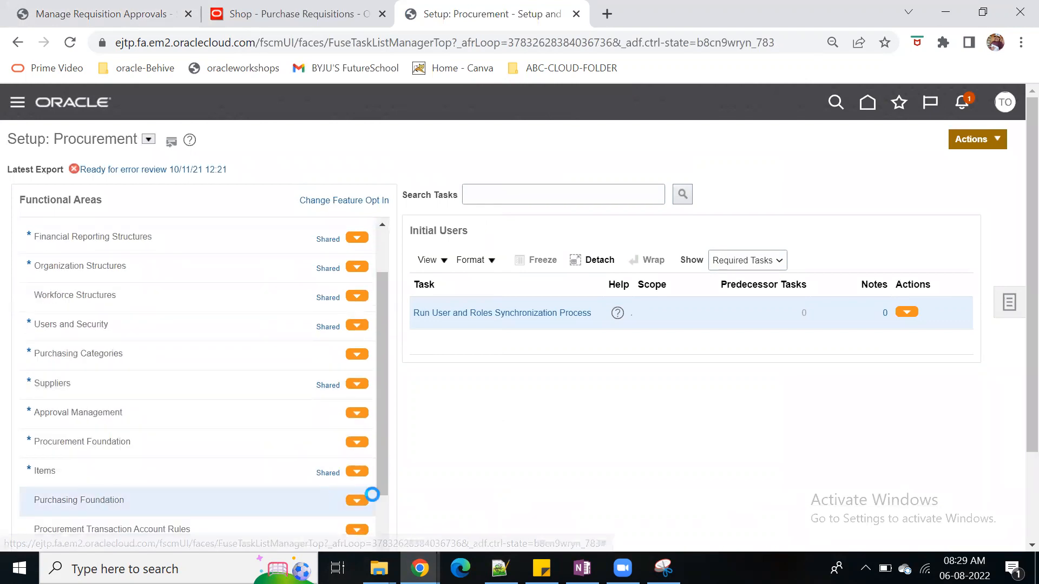
pyautogui.click(140, 452)
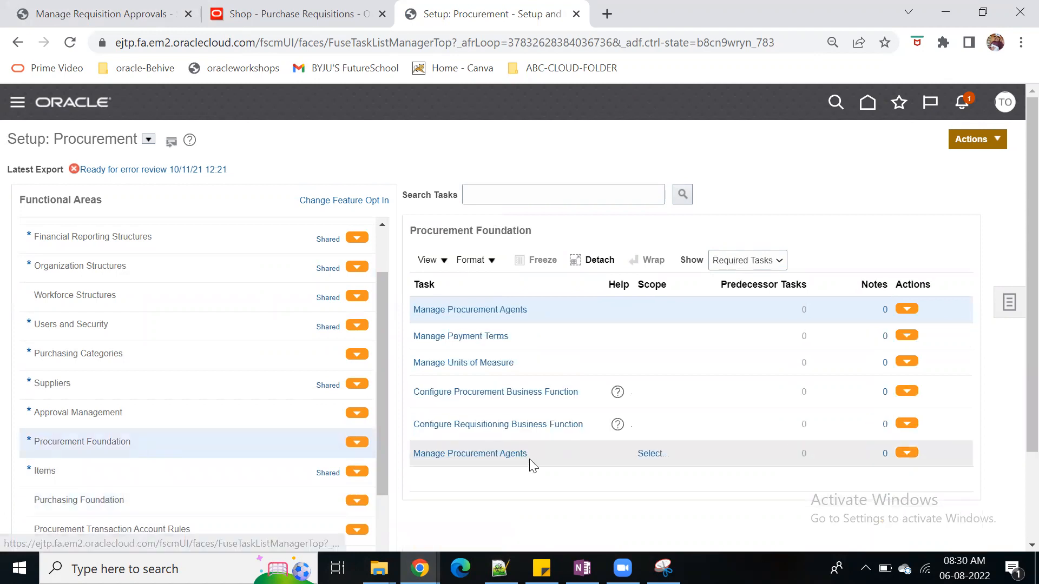
pyautogui.click(504, 425)
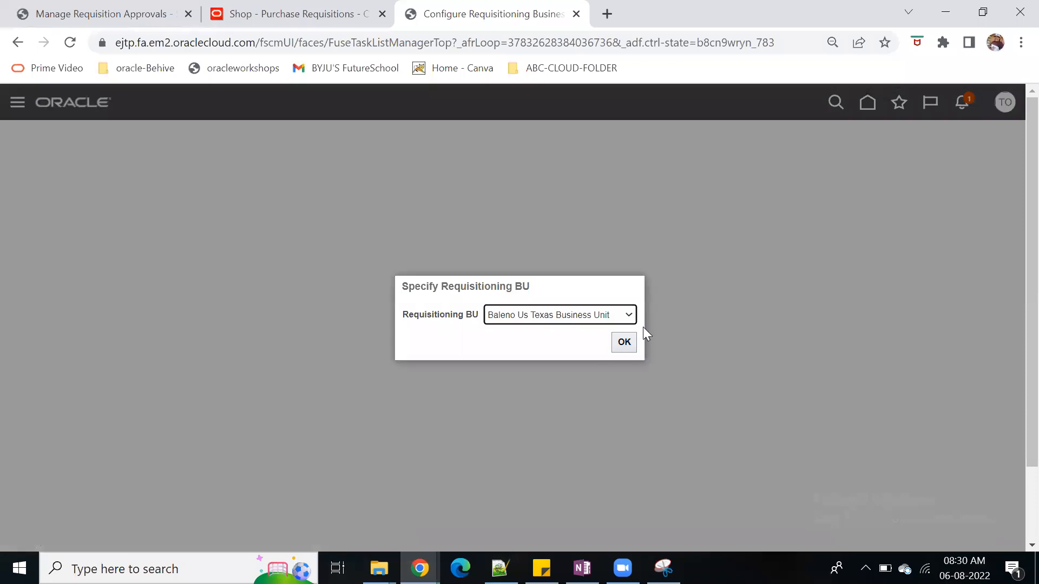
# Specify Vision Operations as the requisitioning BU and accept the choice
pyautogui.click(629, 315)
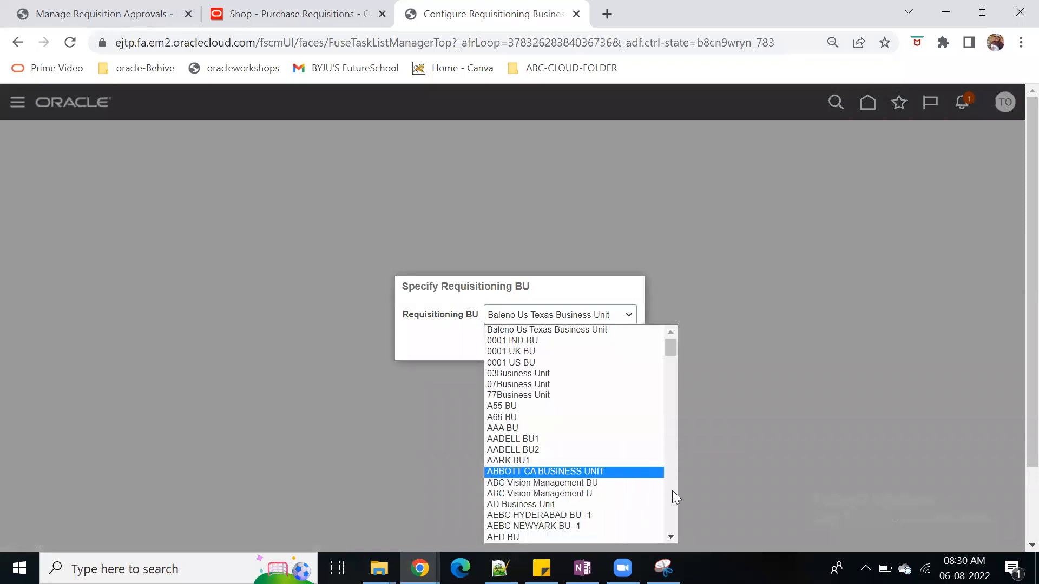
pyautogui.scroll(-5, 631, 494)
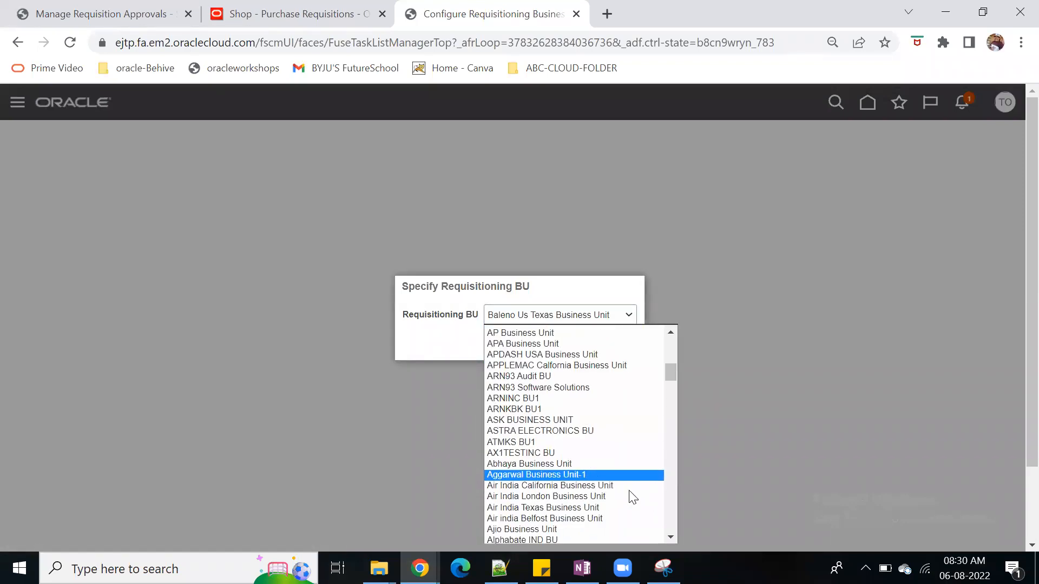
pyautogui.click(1013, 367)
pyautogui.click(621, 313)
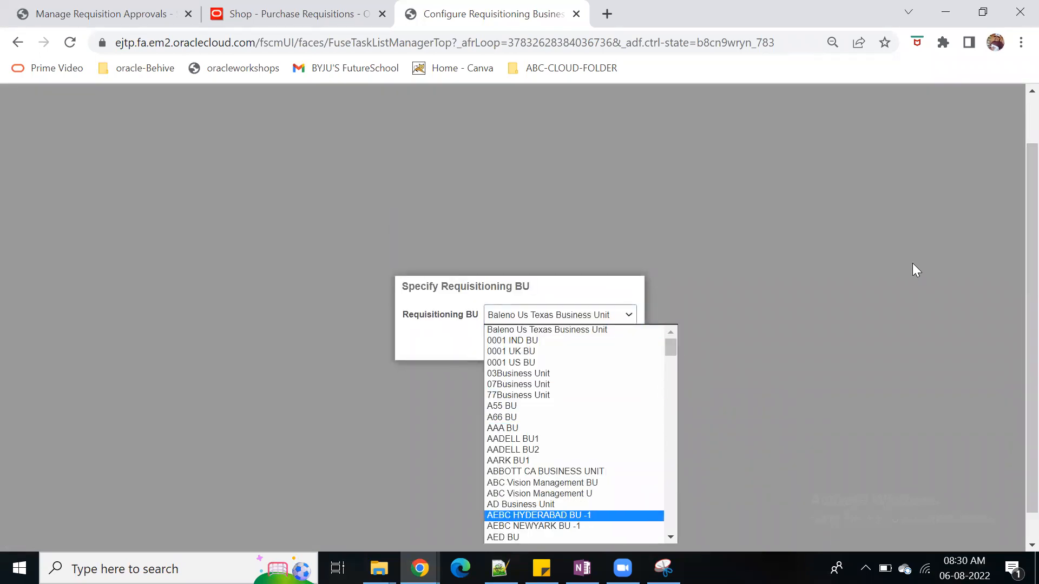
pyautogui.hotkey('ctrl', '-')
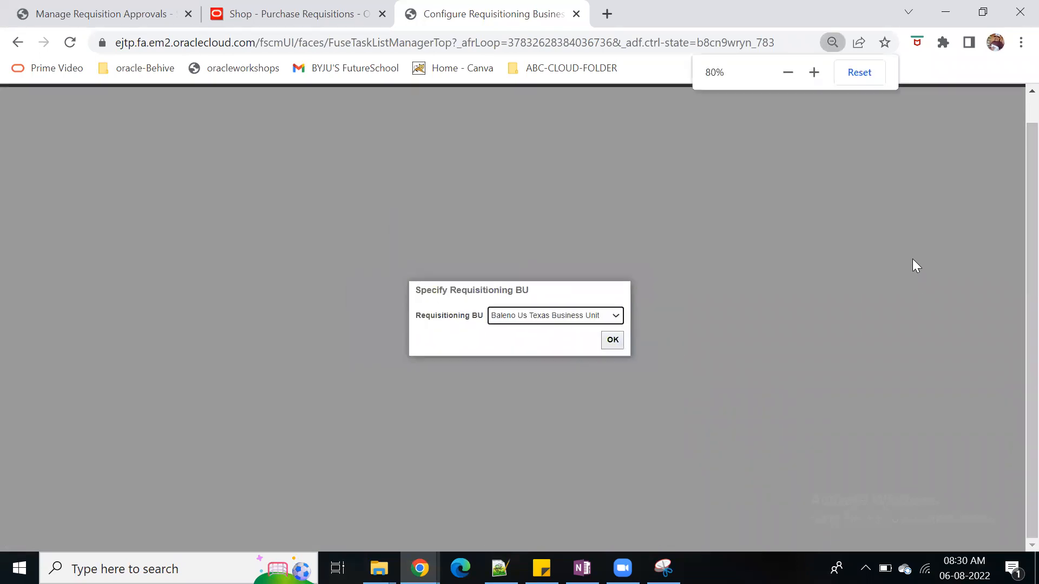
pyautogui.click(621, 315)
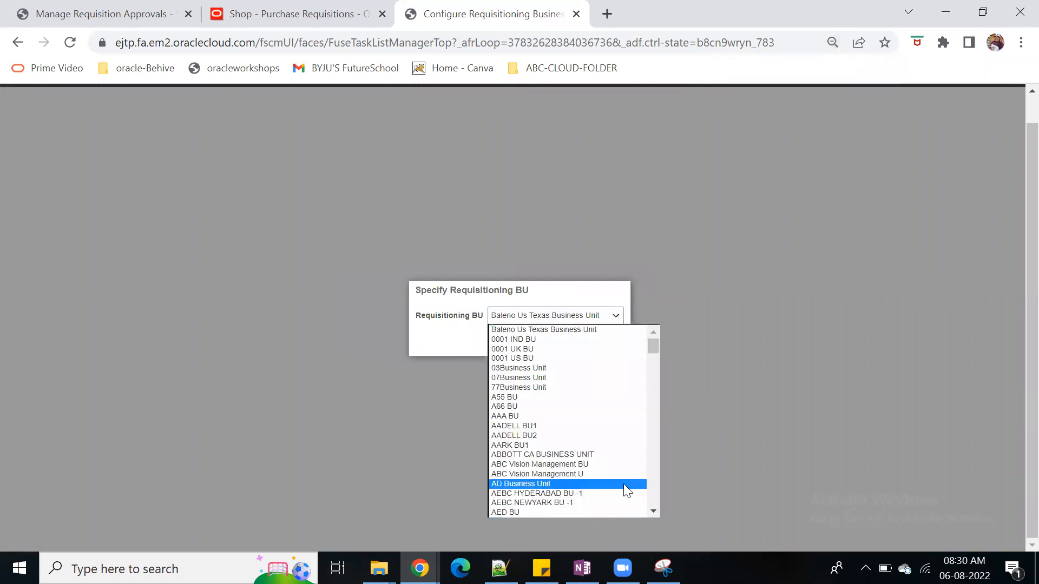
pyautogui.press('v')
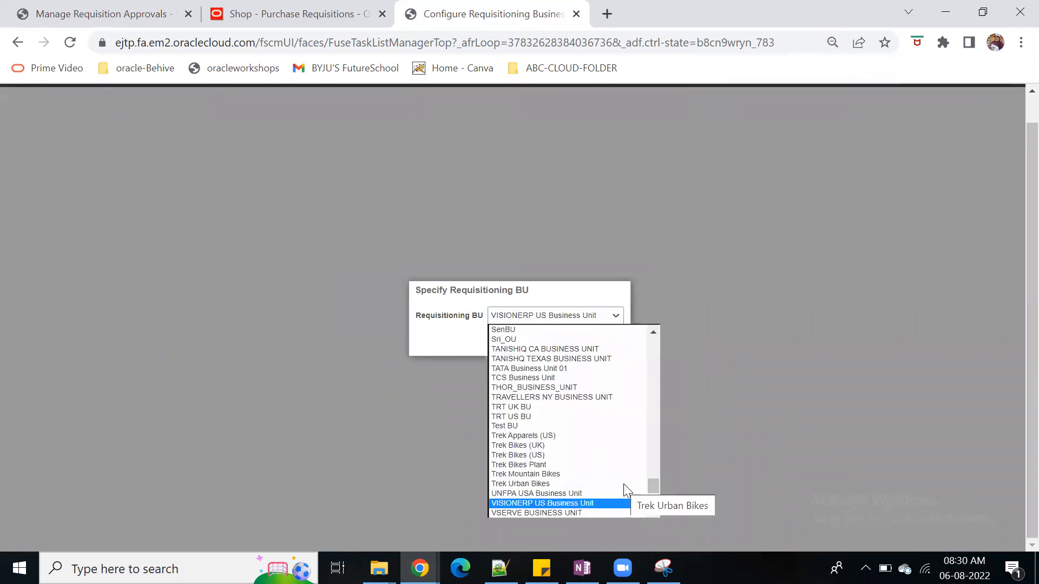
pyautogui.press('Down')
pyautogui.press('Down')
pyautogui.press('Down')
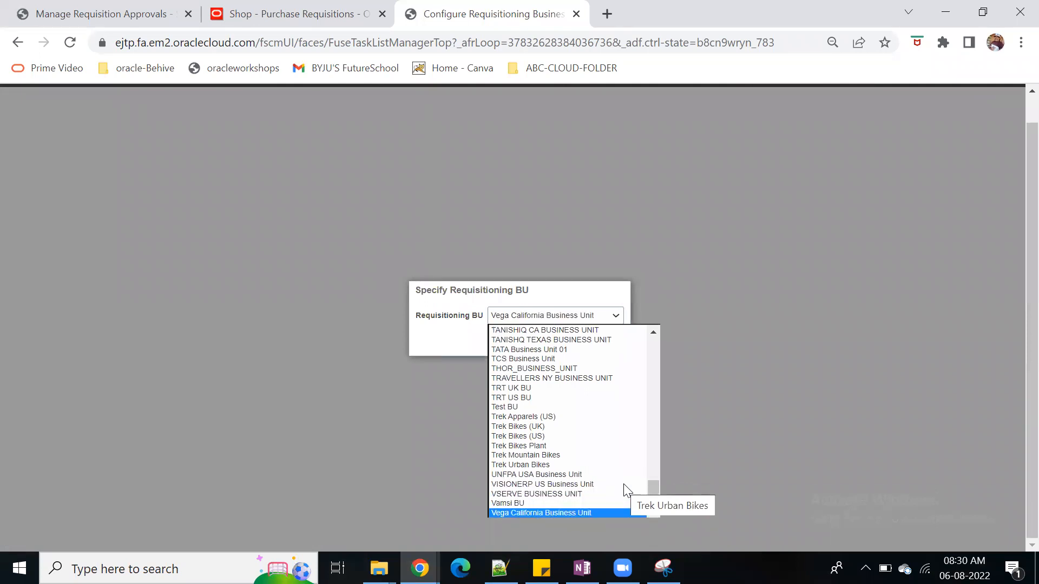
pyautogui.press('Down')
pyautogui.press('Down')
pyautogui.press('Down')
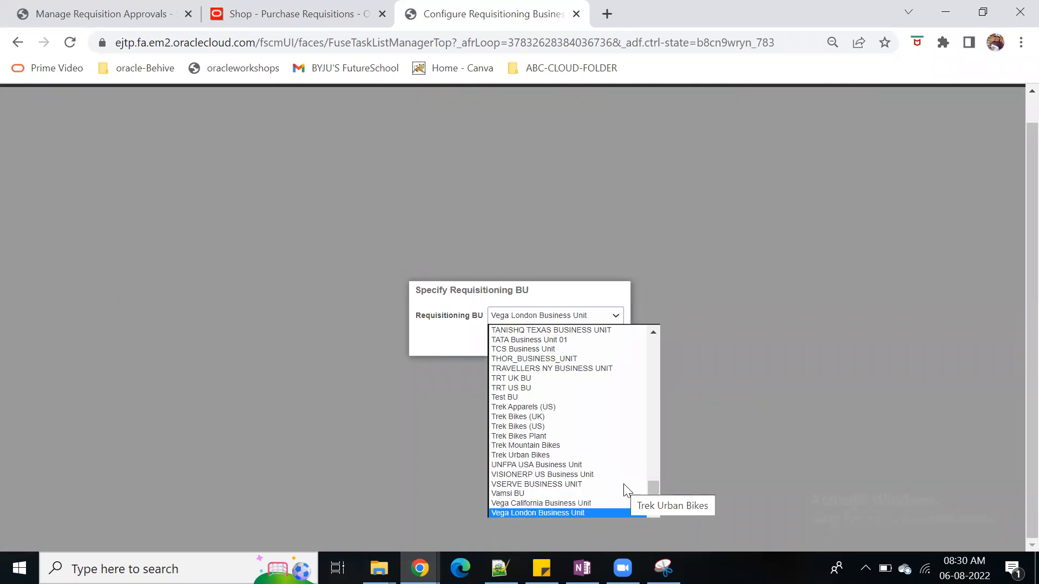
pyautogui.press('Down')
pyautogui.press('Down')
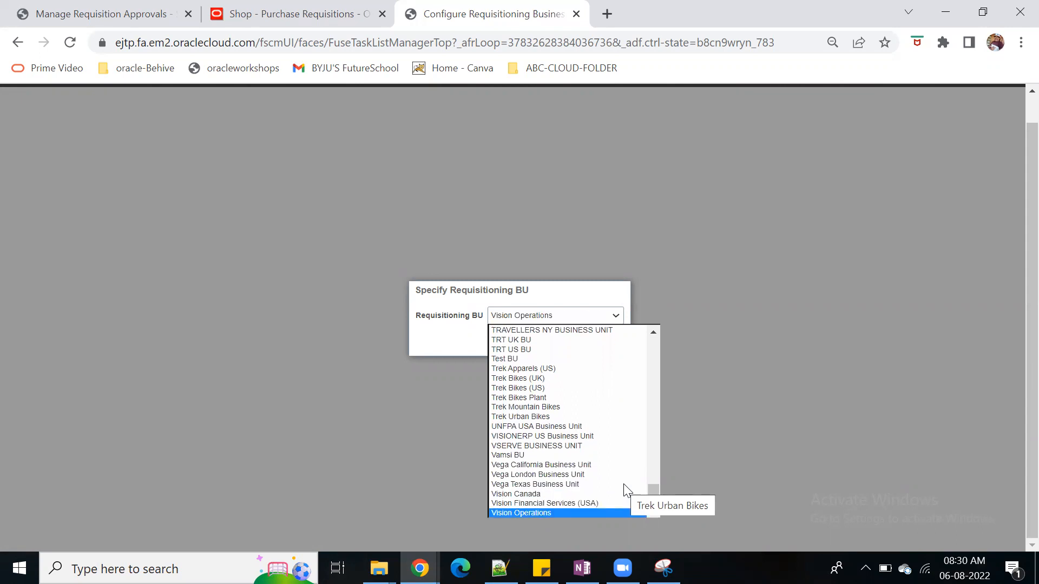
pyautogui.press('v')
pyautogui.click(562, 511)
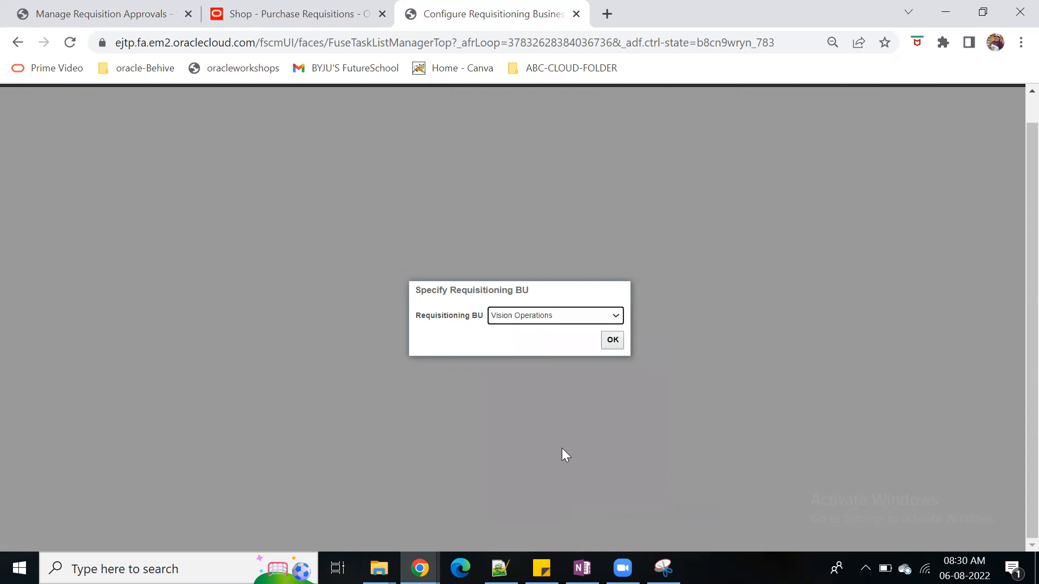
pyautogui.click(615, 346)
# Check the default deliver-to organization of the Vision Operations requisitioning function, and leave the page without saving
pyautogui.hotkey('ctrl', '+')
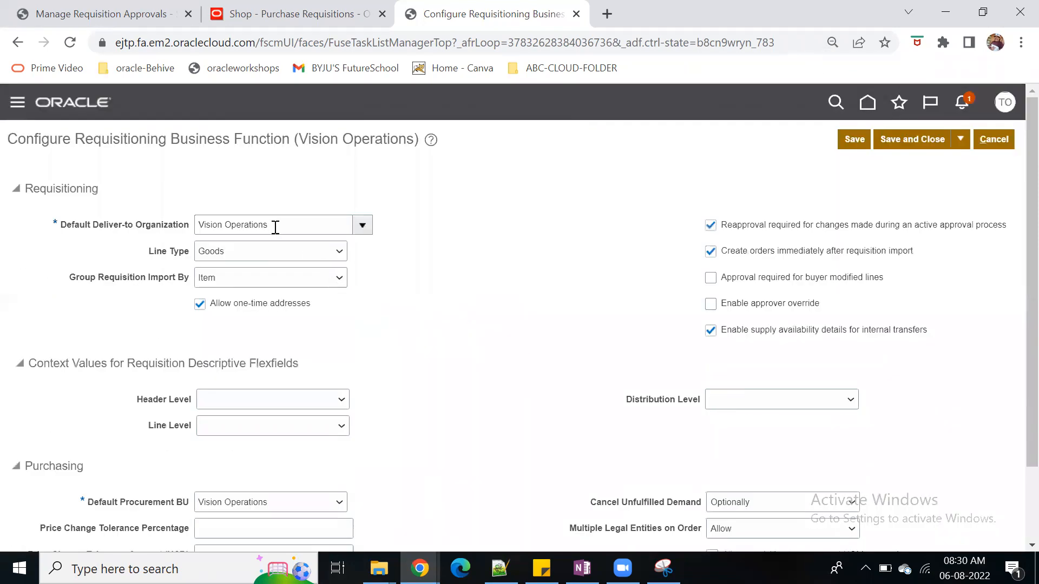
pyautogui.moveTo(275, 227); pyautogui.dragTo(190, 222)
pyautogui.hotkey('ctrl', 'c')
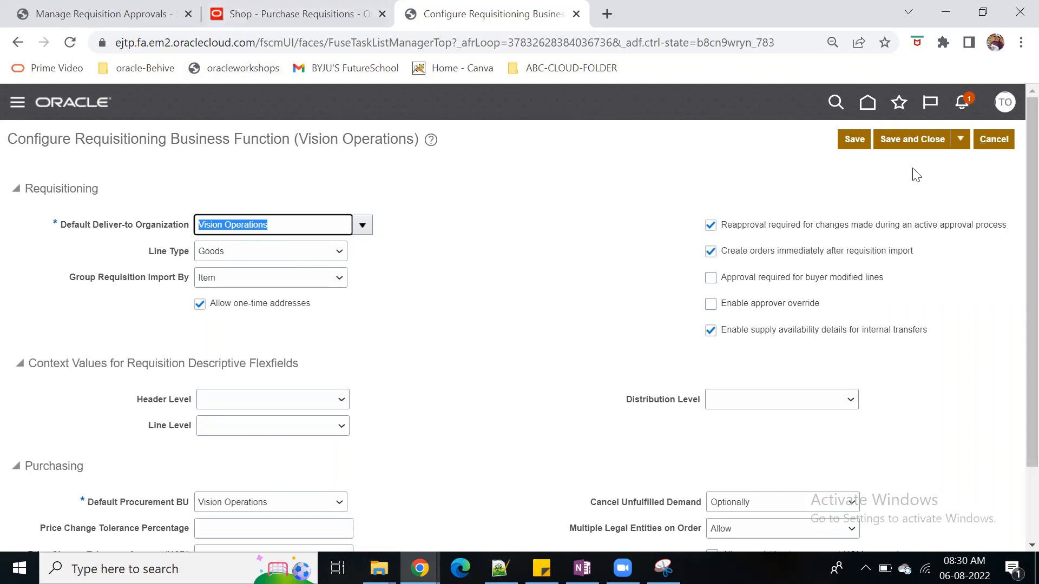
pyautogui.click(990, 140)
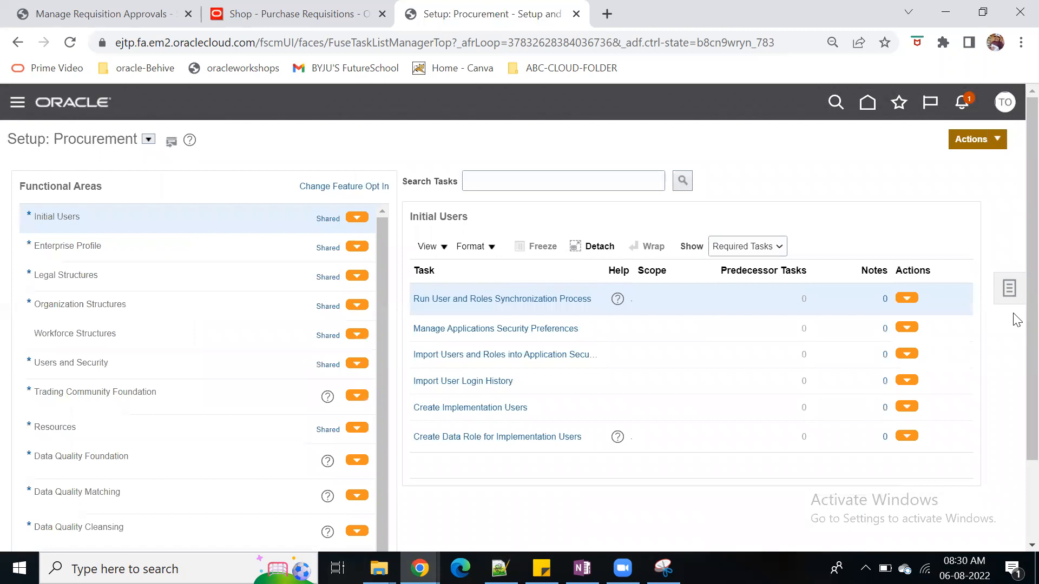
# Open the setup task search and search for "Manage inventory"
pyautogui.click(1009, 288)
pyautogui.click(899, 317)
pyautogui.click(270, 173)
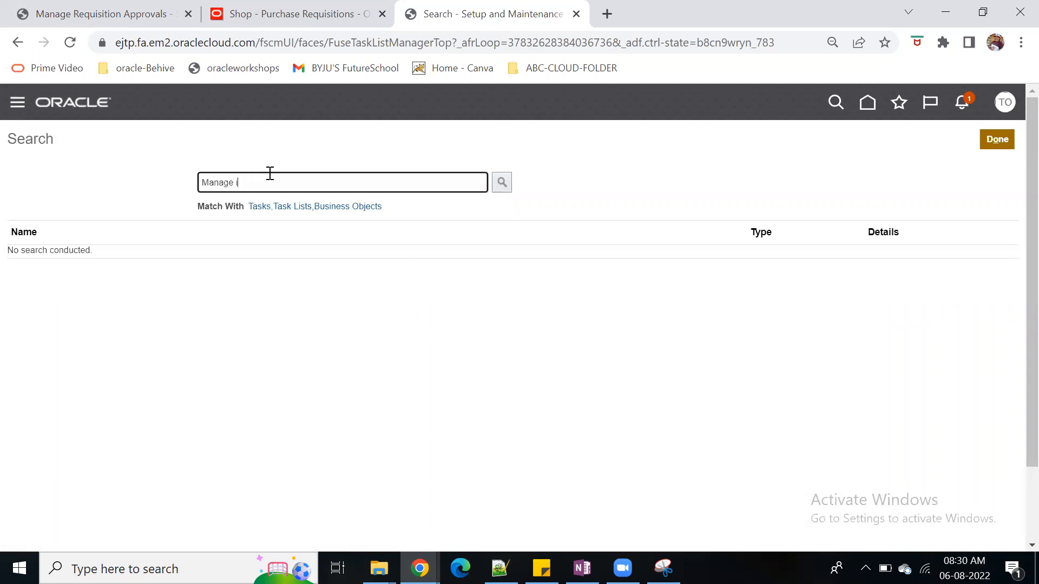
pyautogui.press('Return')
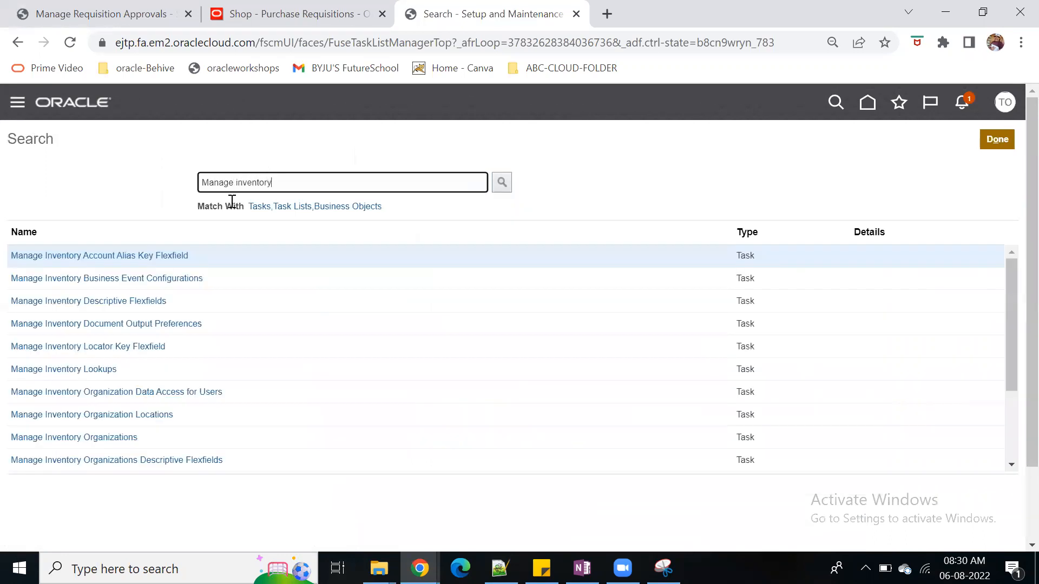
# Open the Manage Inventory Organizations task and search for the organization Vision Operations
pyautogui.click(87, 437)
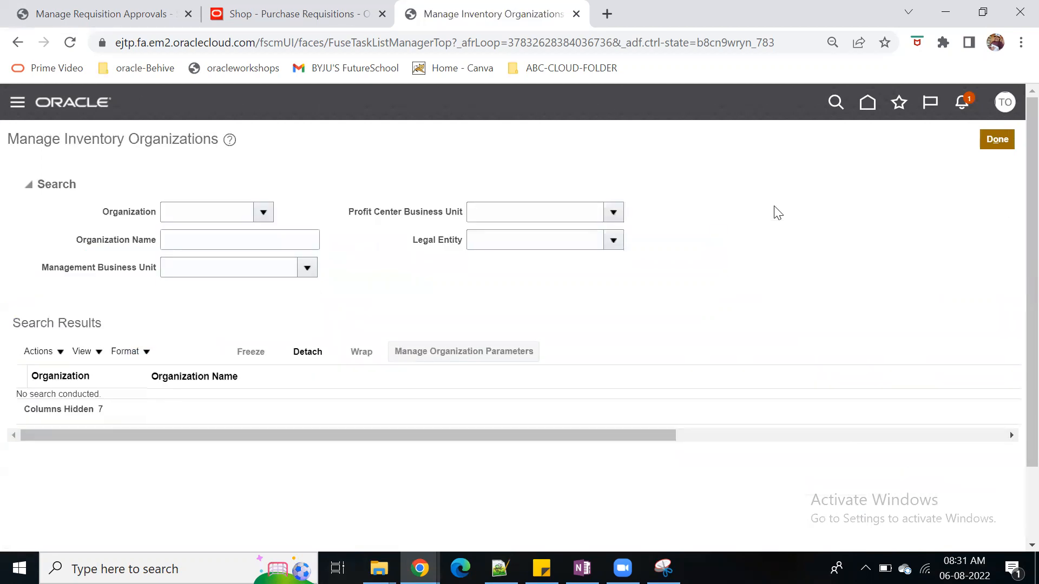
pyautogui.click(225, 216)
pyautogui.hotkey('ctrl', 'v')
pyautogui.press('Tab')
pyautogui.moveTo(532, 436); pyautogui.dragTo(1012, 437)
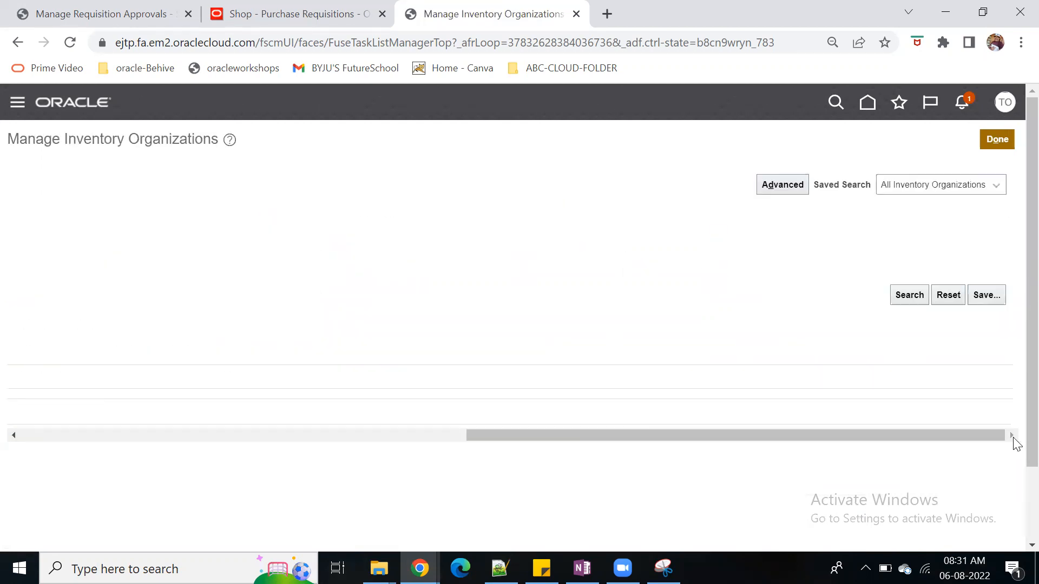
pyautogui.click(902, 299)
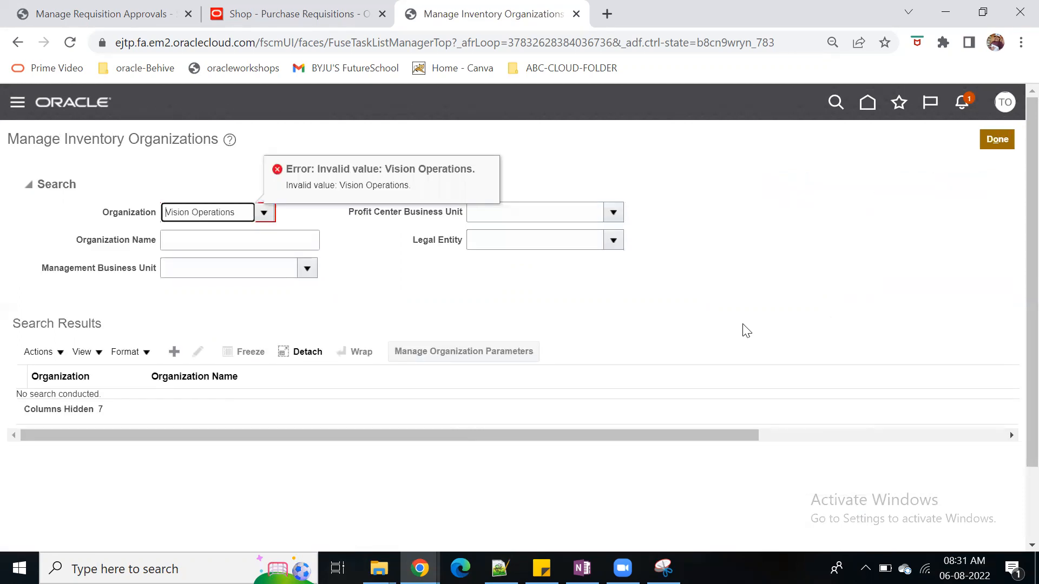
# Look up Vision Operations in the organization value search, cancel it, clear the organization criterion and leave the inventory organizations page
pyautogui.click(260, 214)
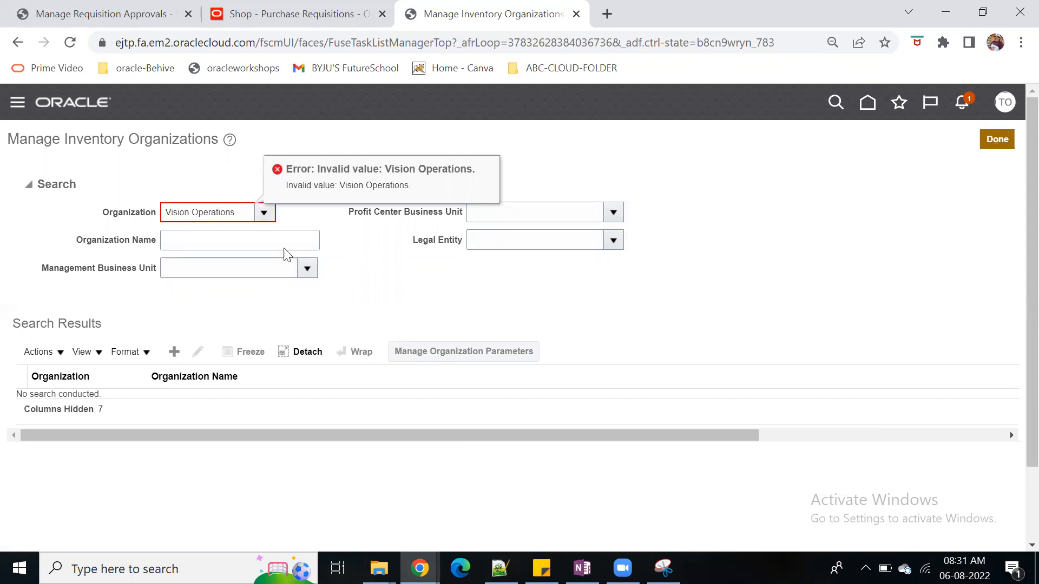
pyautogui.click(256, 454)
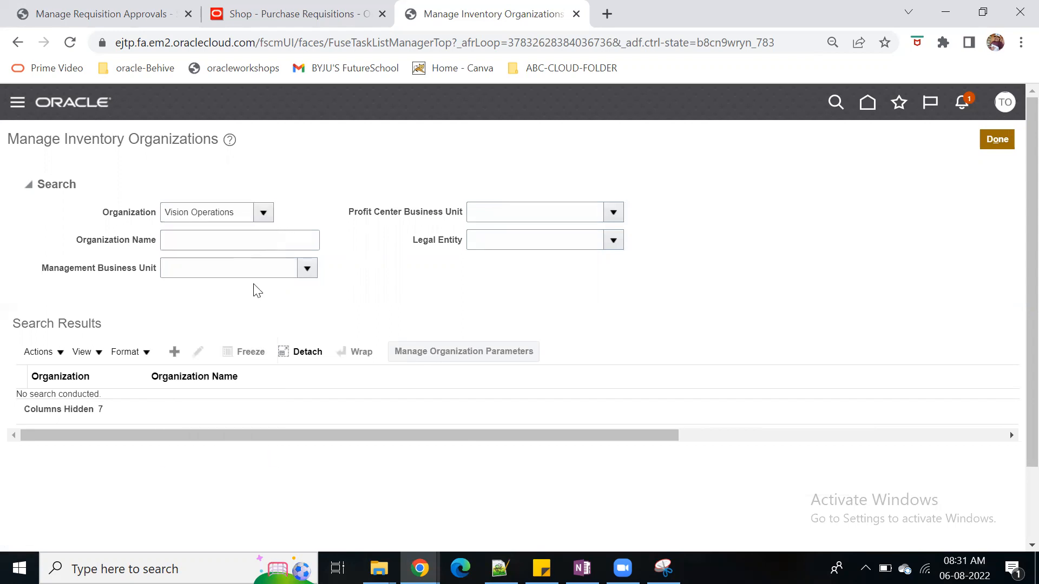
pyautogui.click(262, 218)
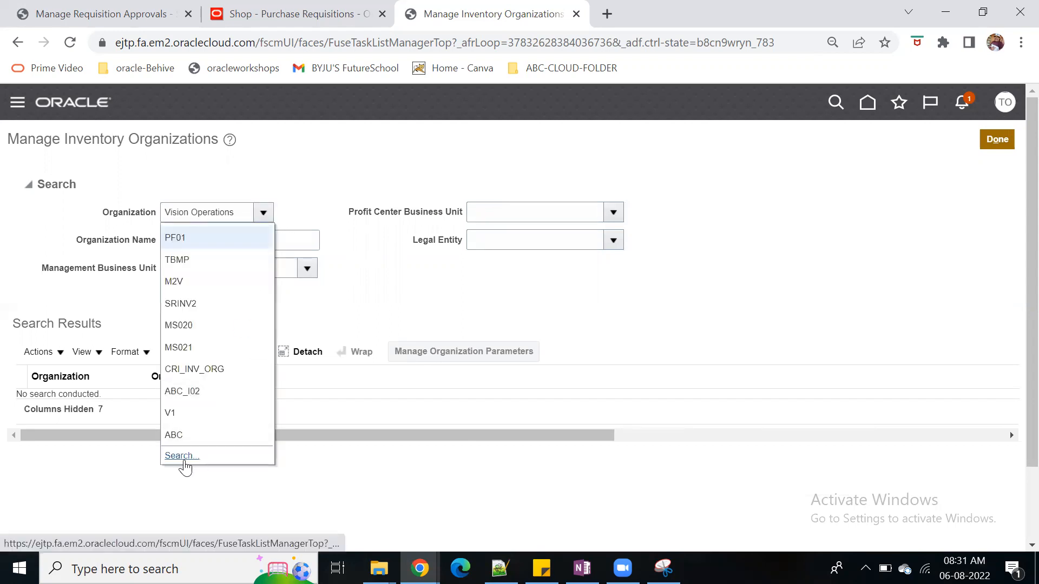
pyautogui.click(182, 457)
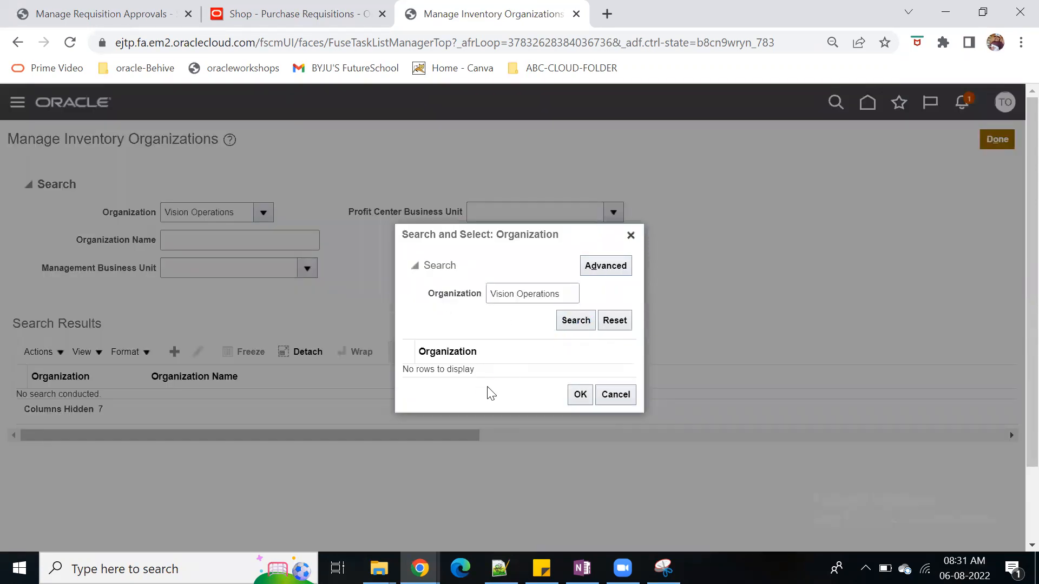
pyautogui.click(617, 398)
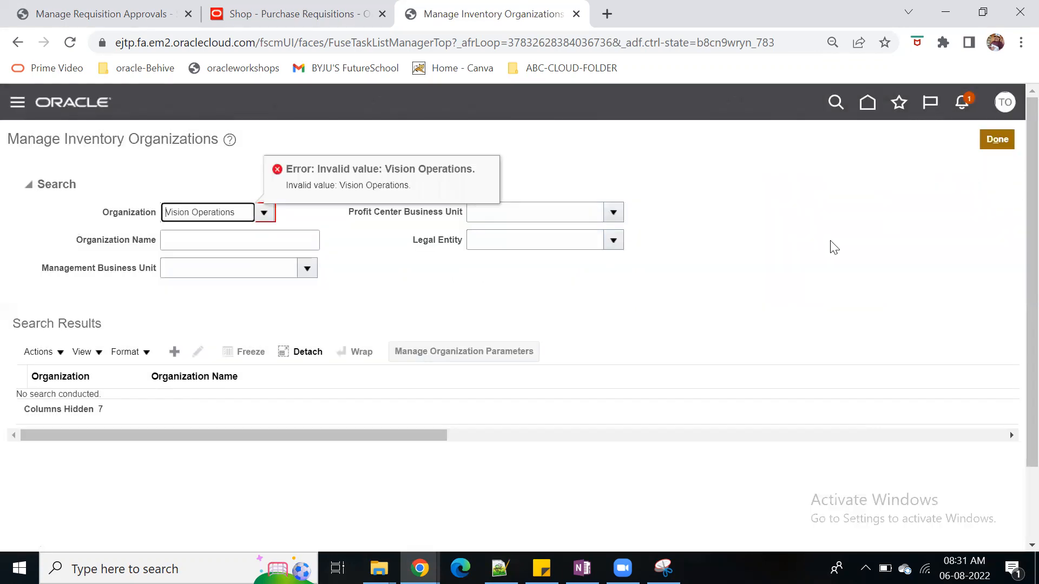
pyautogui.moveTo(247, 210); pyautogui.dragTo(121, 206)
pyautogui.hotkey('ctrl', 'c')
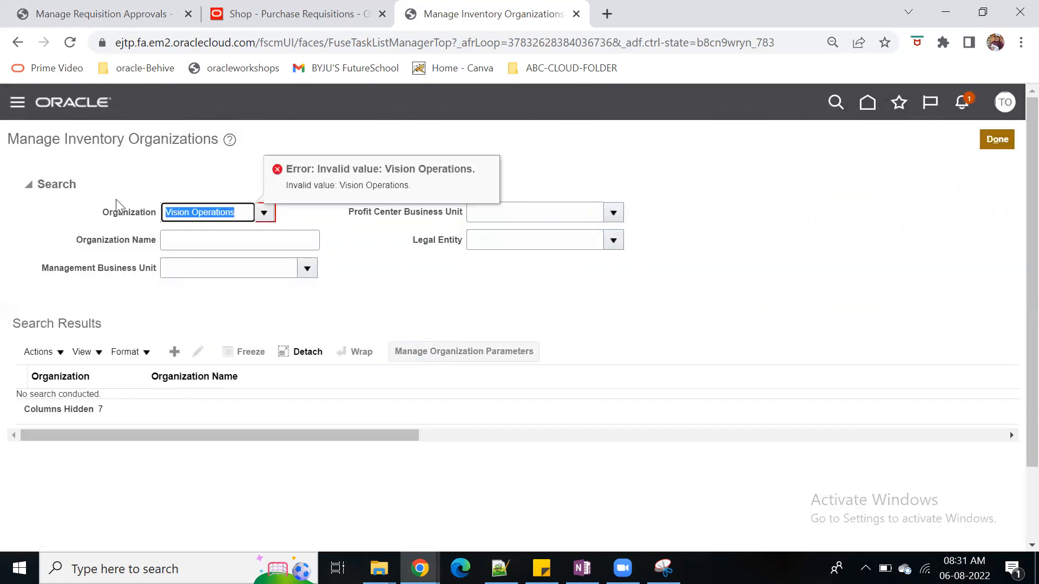
pyautogui.press('BackSpace')
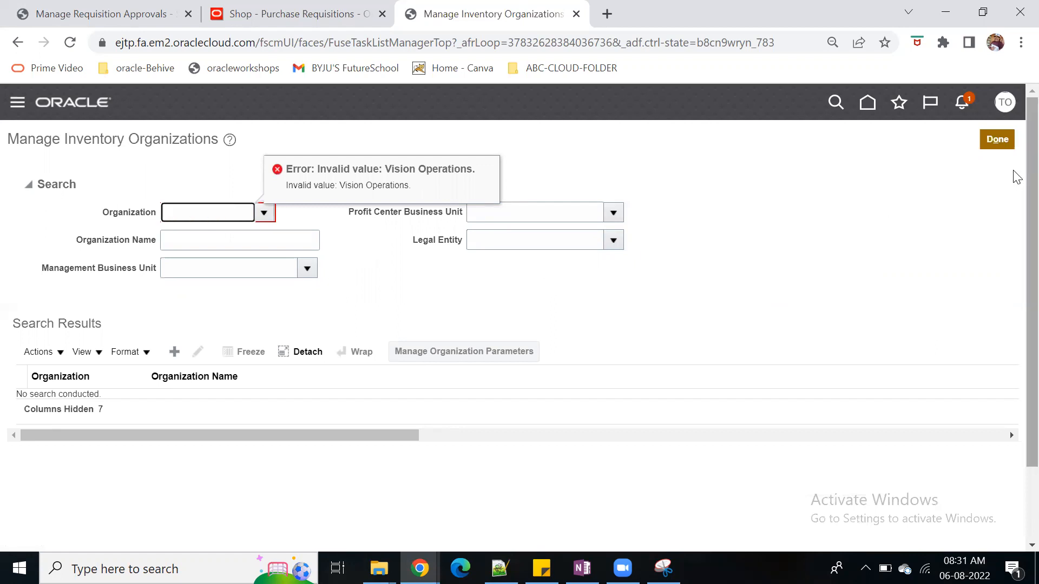
pyautogui.click(997, 142)
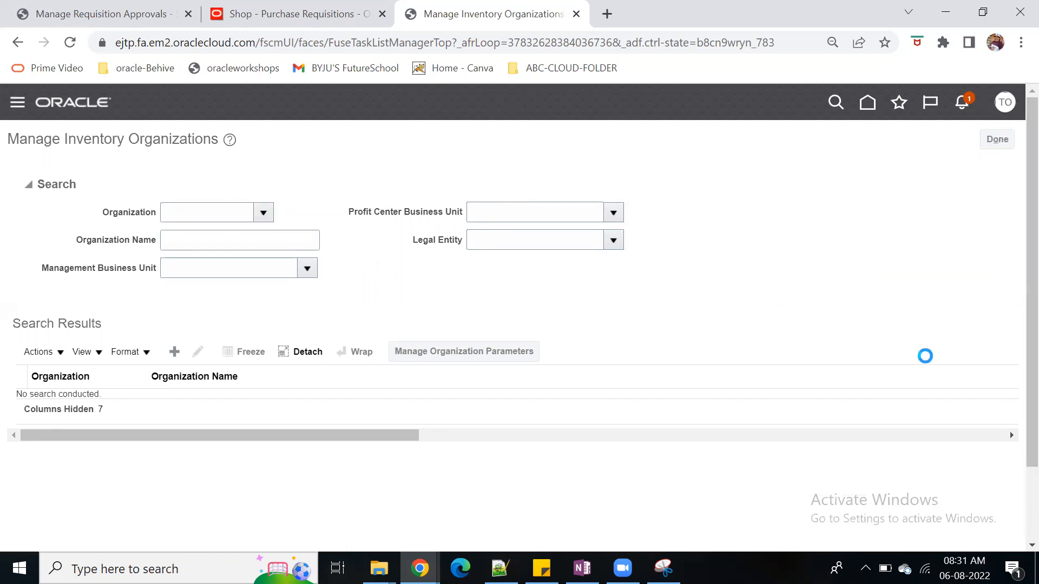
# Search the setup tasks for "Manage locations" and open the Manage Locations task
pyautogui.moveTo(272, 183); pyautogui.dragTo(238, 185)
pyautogui.press('BackSpace')
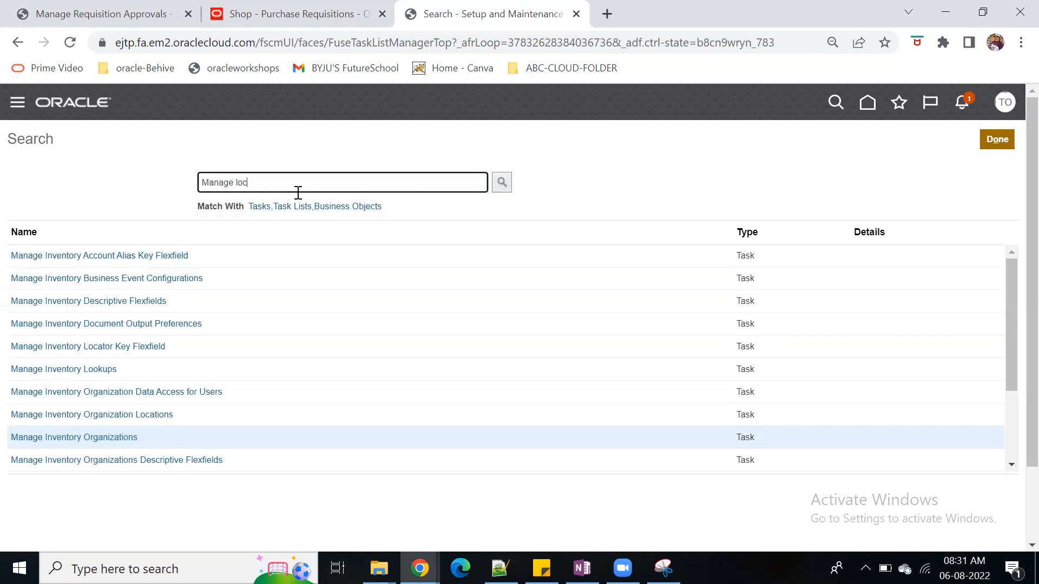
pyautogui.write('locations')
pyautogui.press('Return')
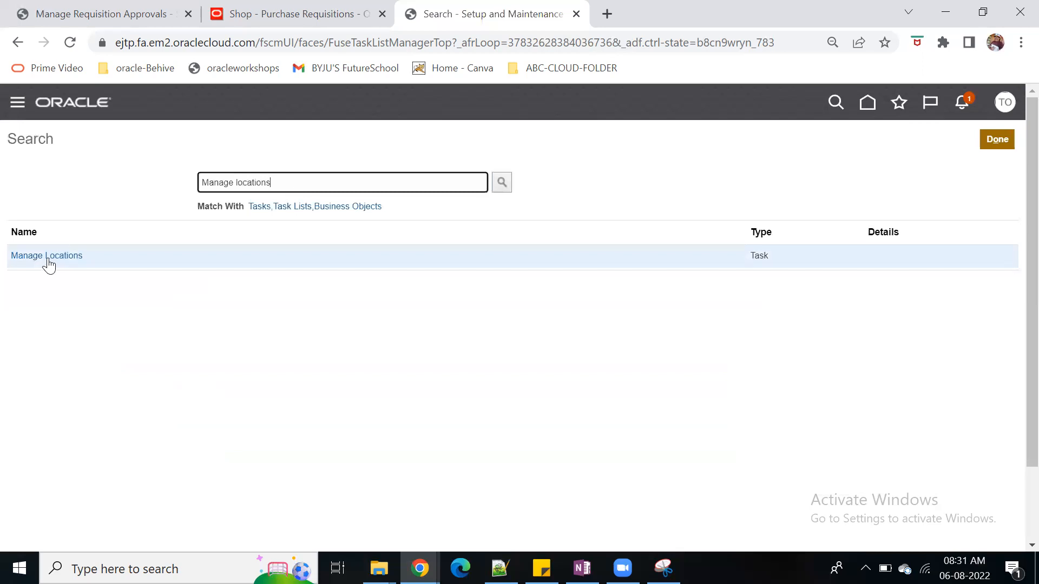
pyautogui.click(47, 259)
pyautogui.hotkey('ctrl', '+')
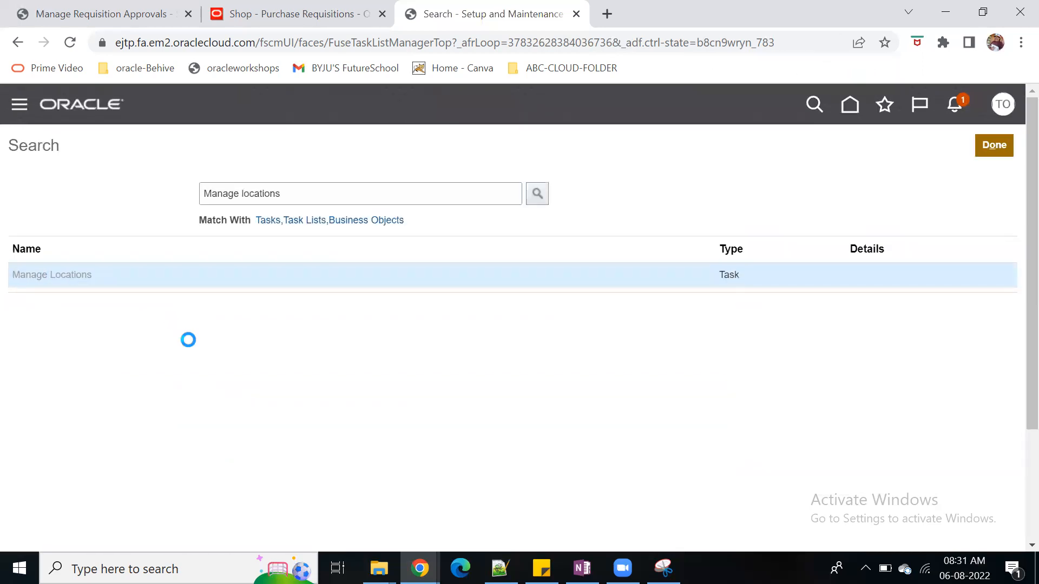
# Search the active locations by the name Vision Operations and check the results table
pyautogui.click(209, 262)
pyautogui.hotkey('ctrl', 'v')
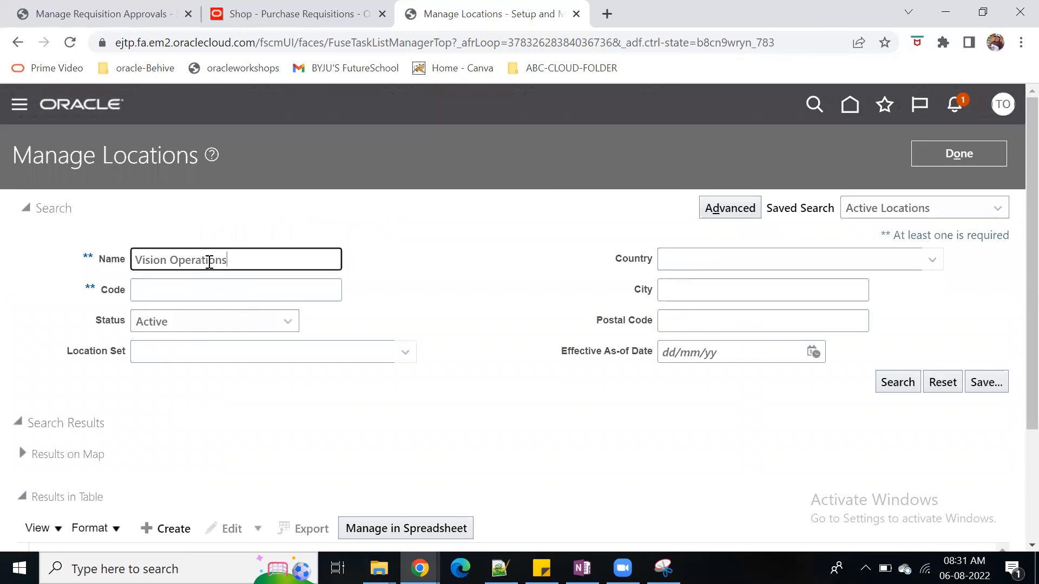
pyautogui.click(898, 382)
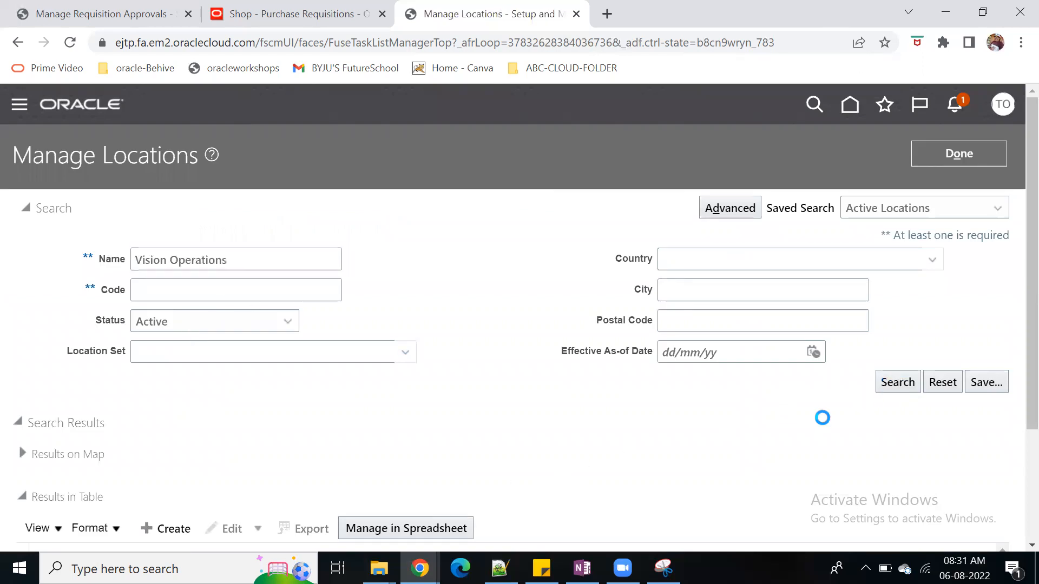
pyautogui.scroll(-3, 901, 394)
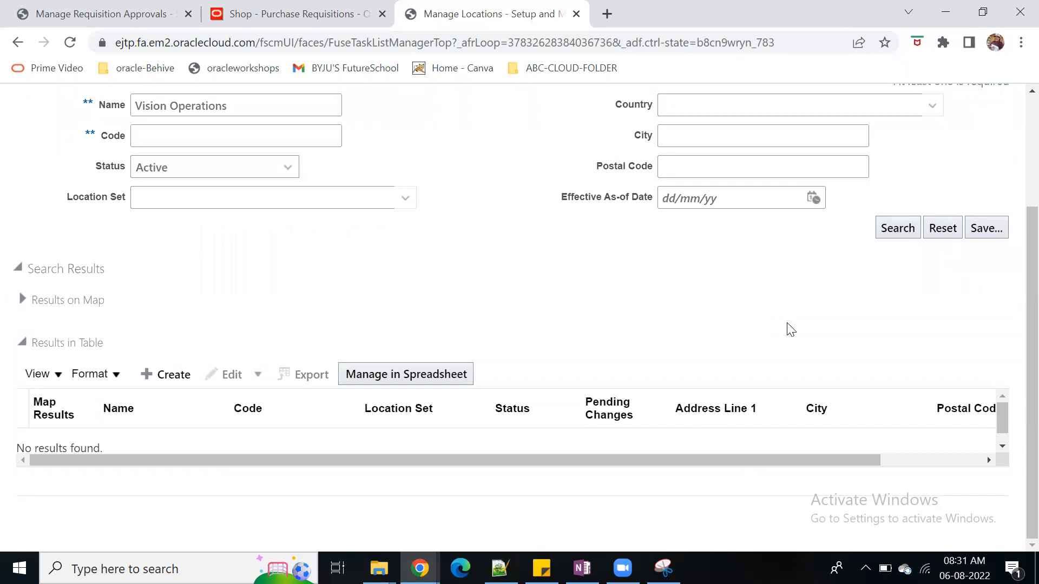
pyautogui.scroll(2, 790, 329)
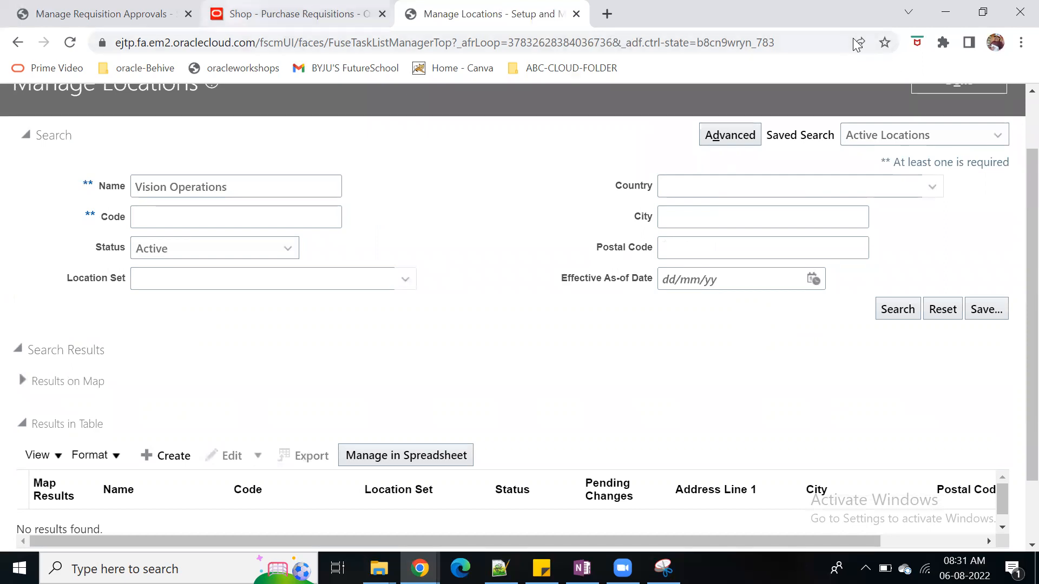
# Return to the requisition preferences, review the deliver-to locations matching "vision" and set the deliver-to location to Vision IT Location
pyautogui.hotkey('ctrl', 'shift', 'Tab')
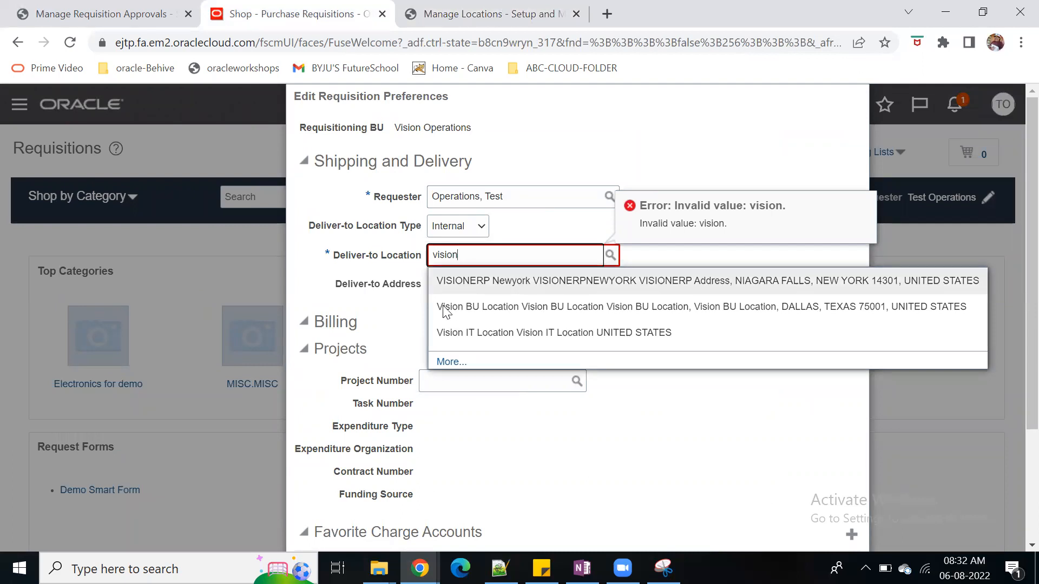
pyautogui.click(449, 362)
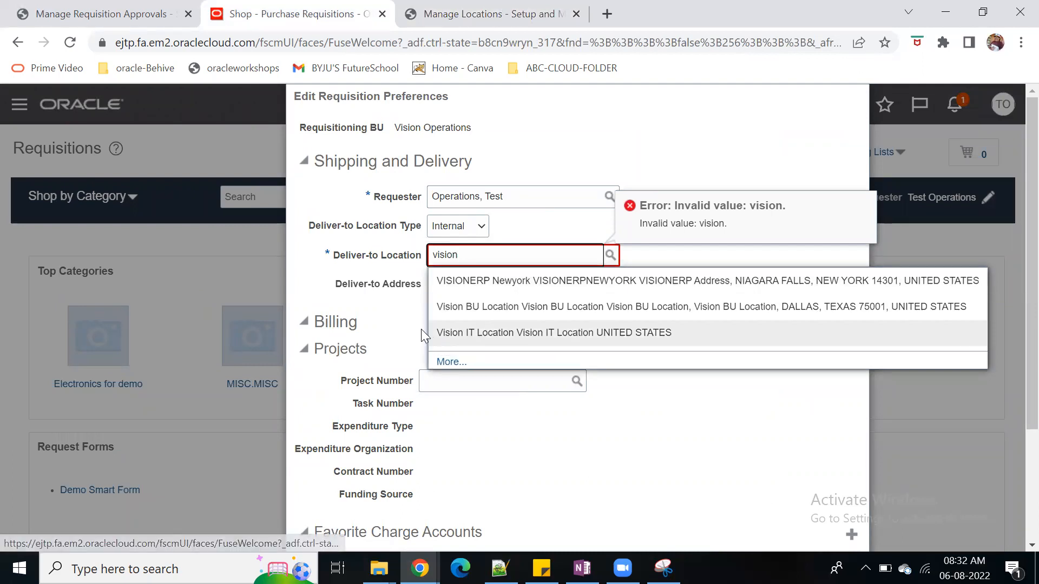
pyautogui.click(688, 356)
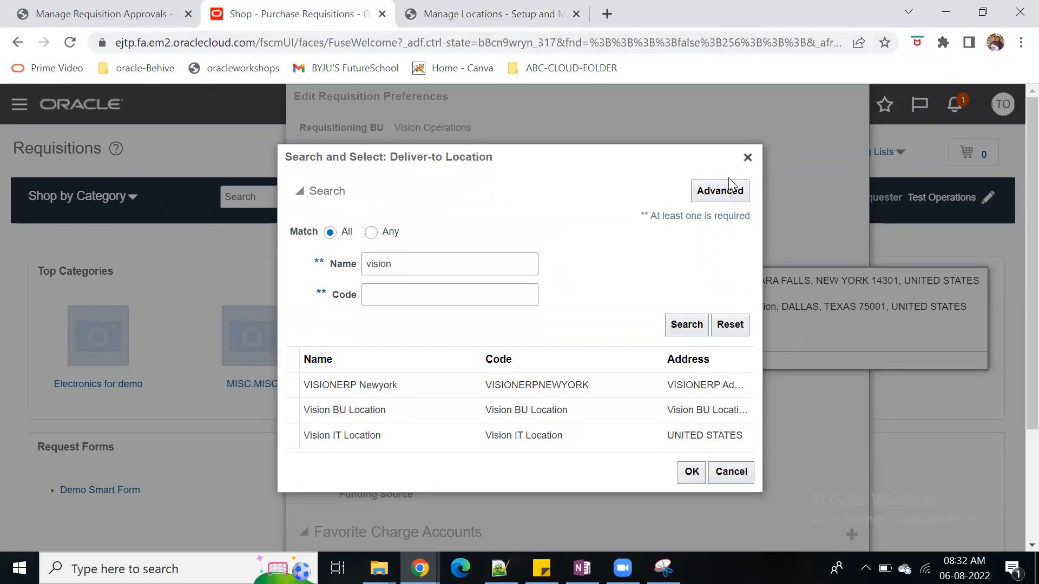
pyautogui.click(748, 158)
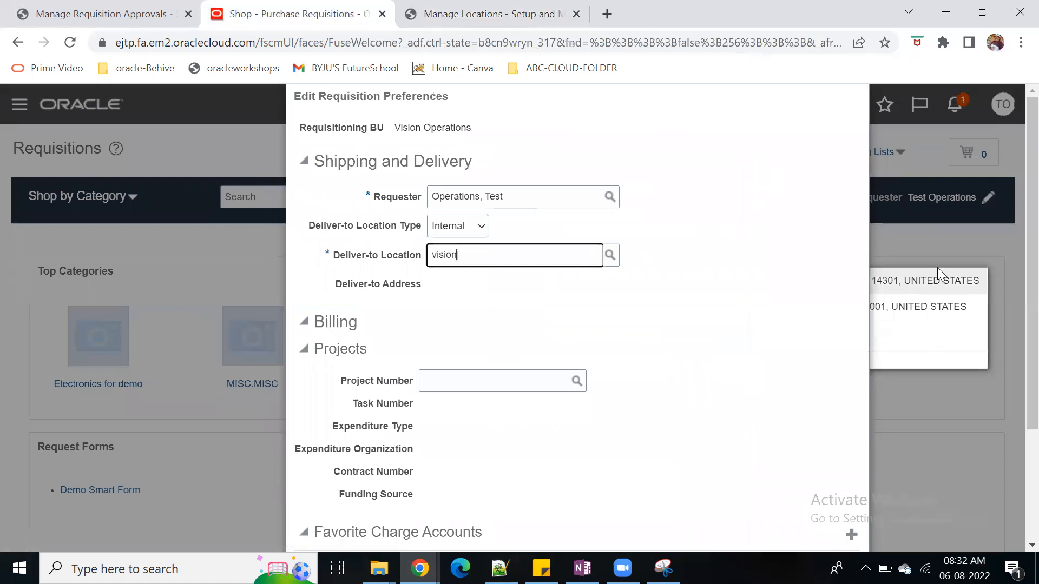
pyautogui.click(961, 345)
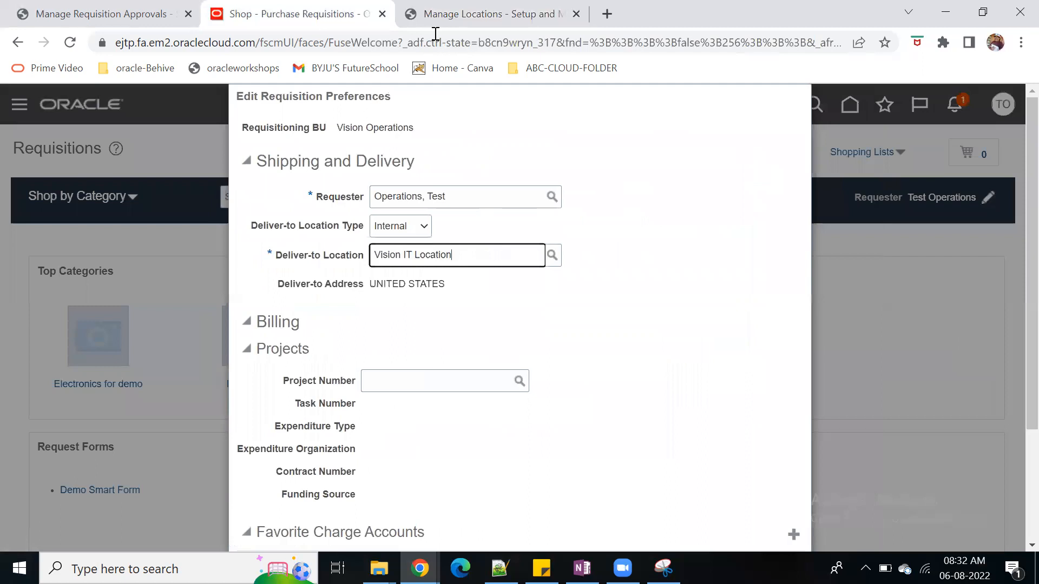
# Leave the requisition approvals setup and show all tasks of the Organization Structures functional area in the Procurement setup
pyautogui.click(126, 14)
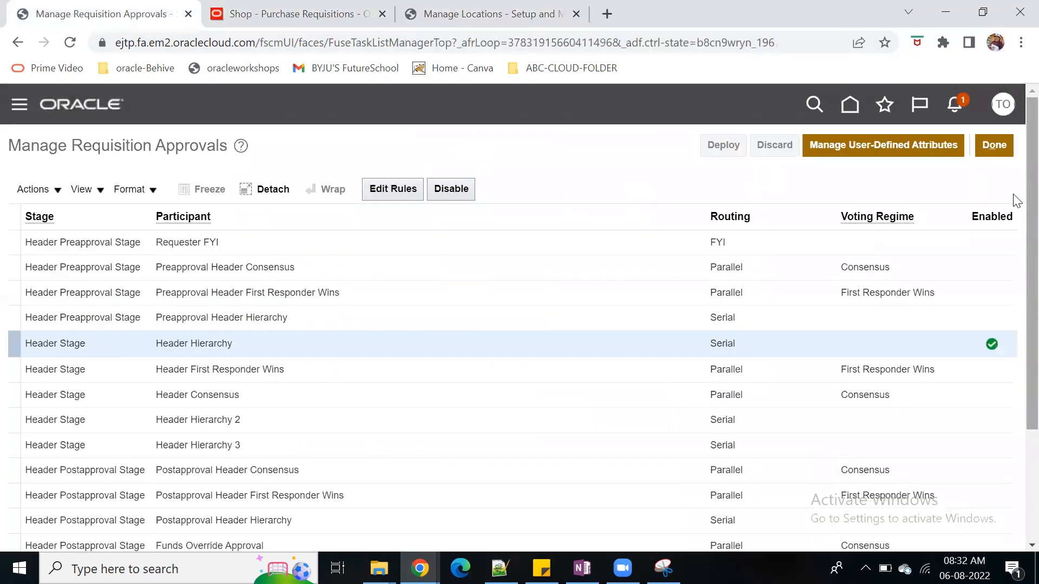
pyautogui.click(999, 147)
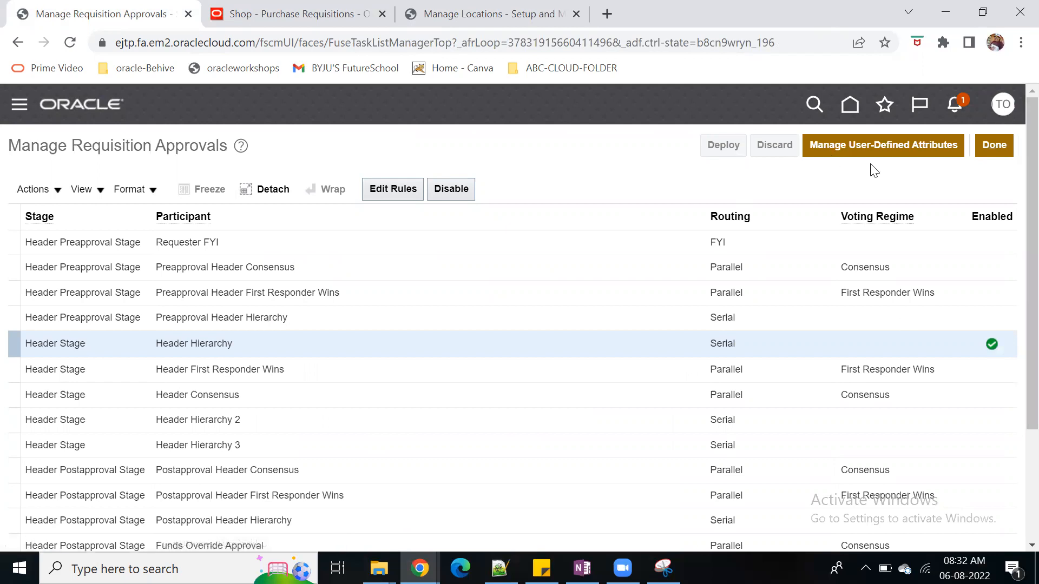
pyautogui.click(1004, 149)
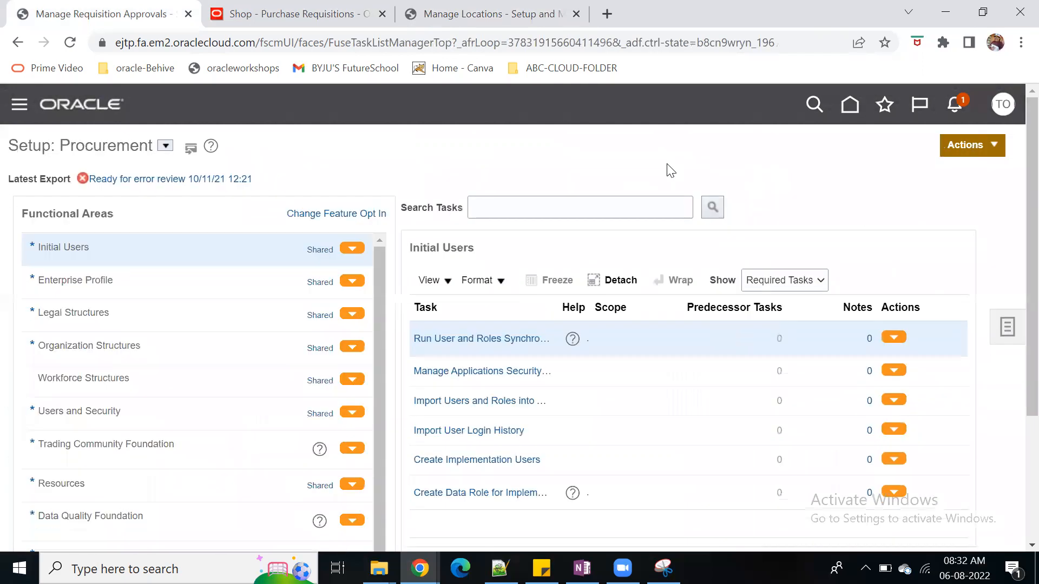
pyautogui.click(1005, 326)
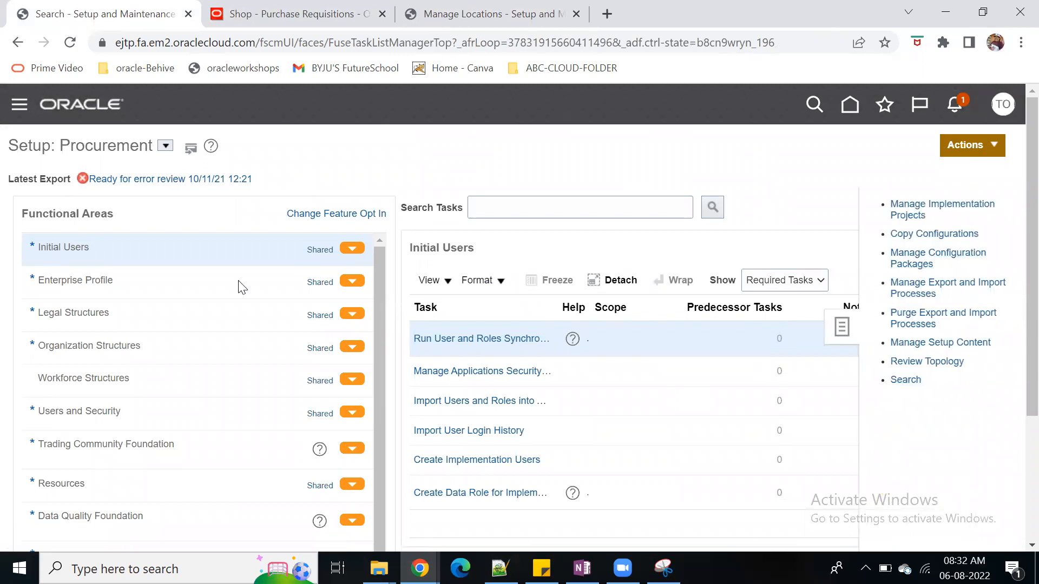
pyautogui.click(123, 342)
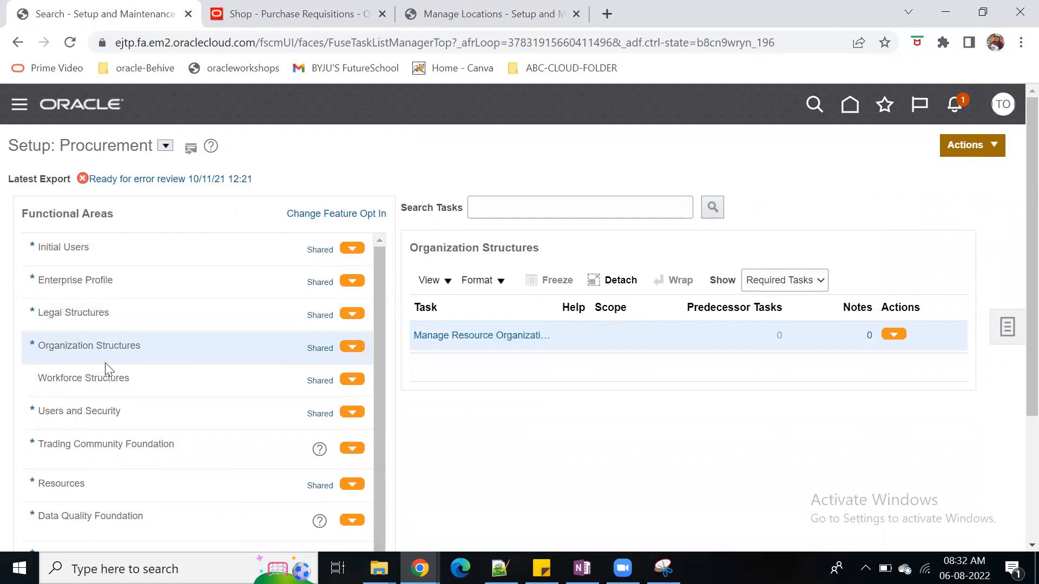
pyautogui.click(784, 303)
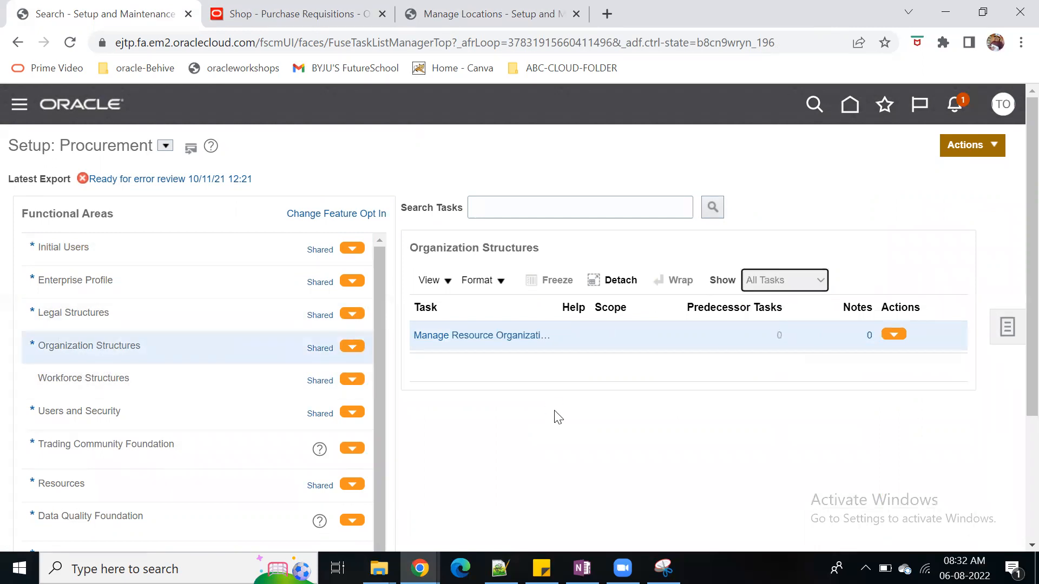
# Reselect the Procurement setup offering and open Manage Business Unit under Organization Structures
pyautogui.click(165, 146)
pyautogui.click(224, 250)
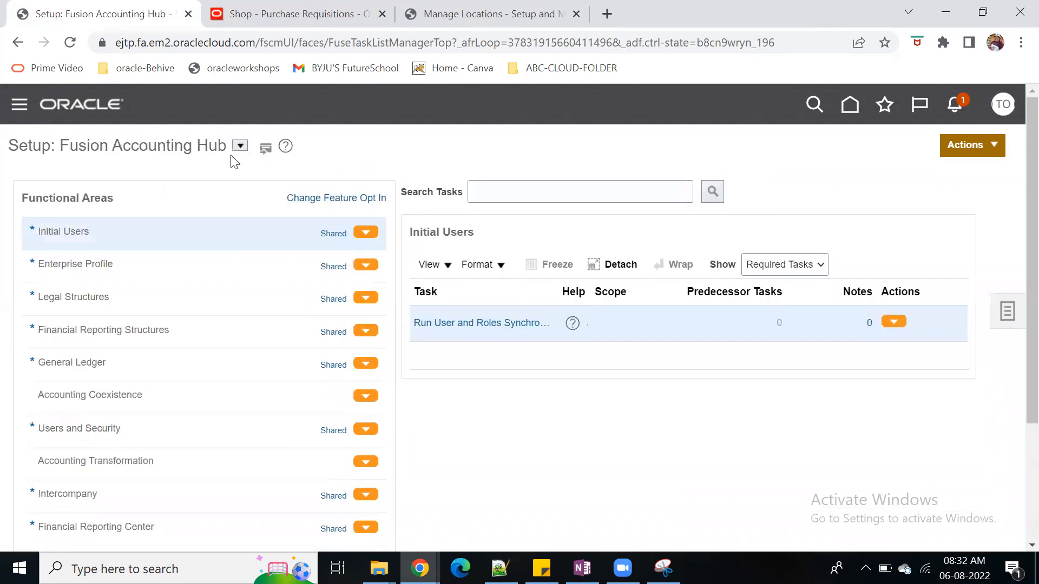
pyautogui.click(240, 146)
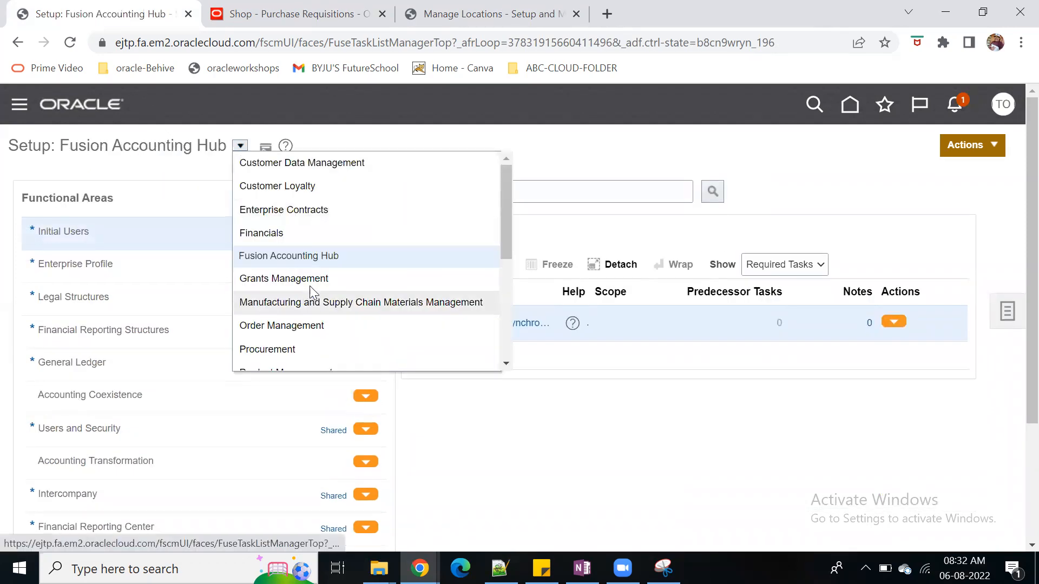
pyautogui.click(291, 350)
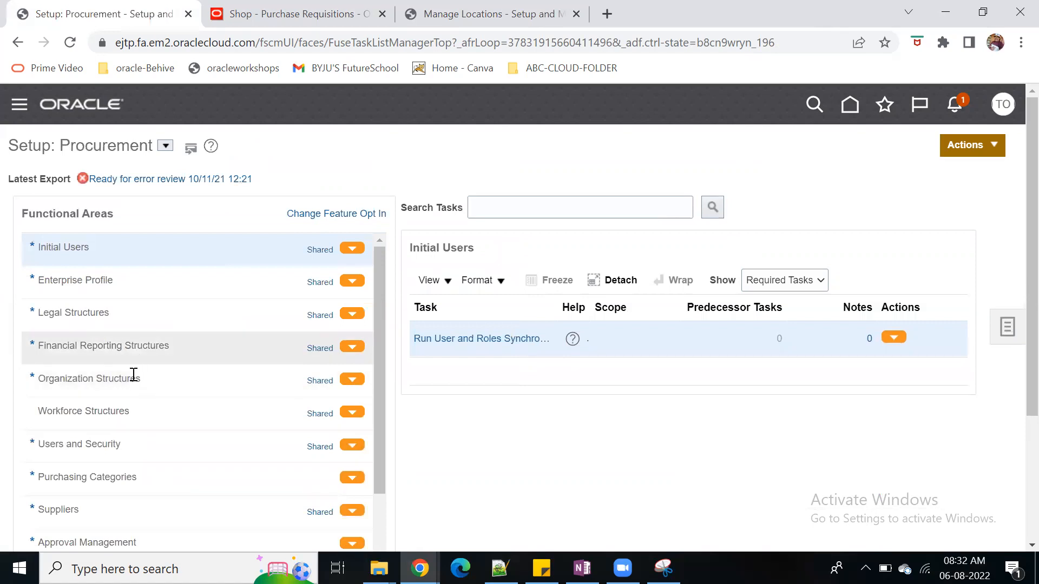
pyautogui.click(133, 379)
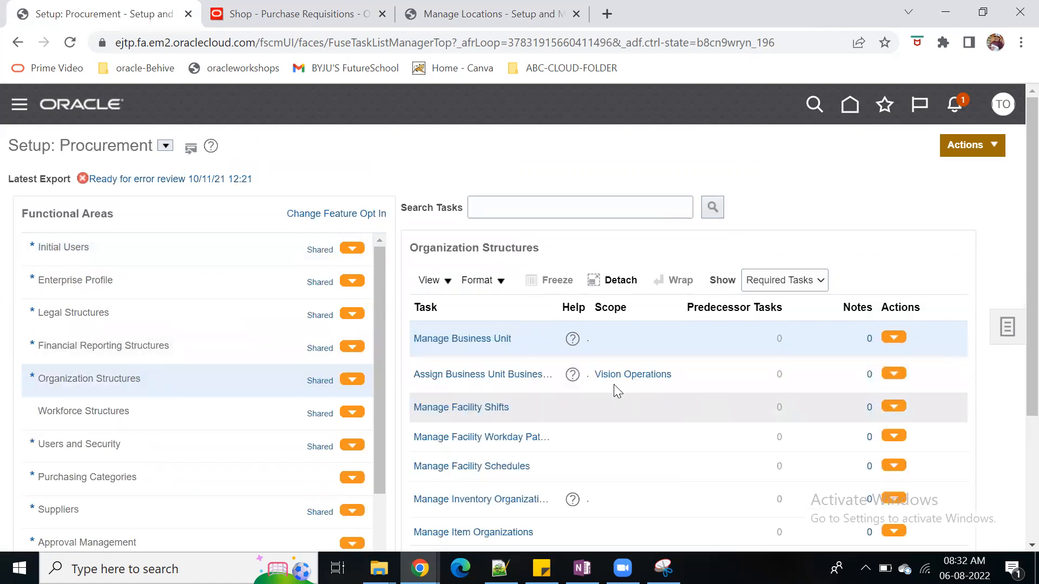
pyautogui.click(631, 375)
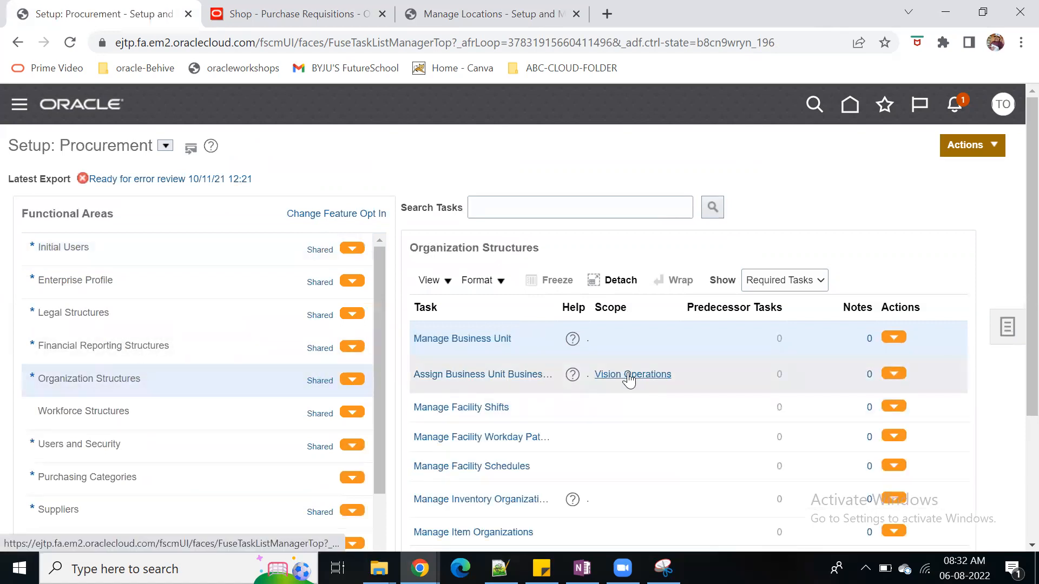
pyautogui.click(475, 339)
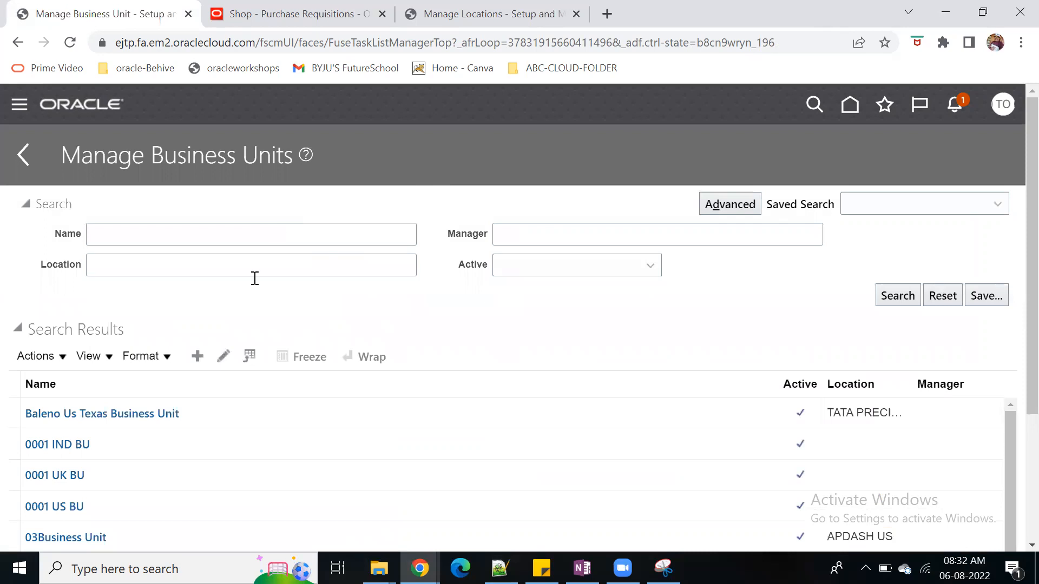
# Look up the Vision Operations business unit with the name search "vision", copy its assigned location and cancel out of the record
pyautogui.click(167, 232)
pyautogui.write('vision')
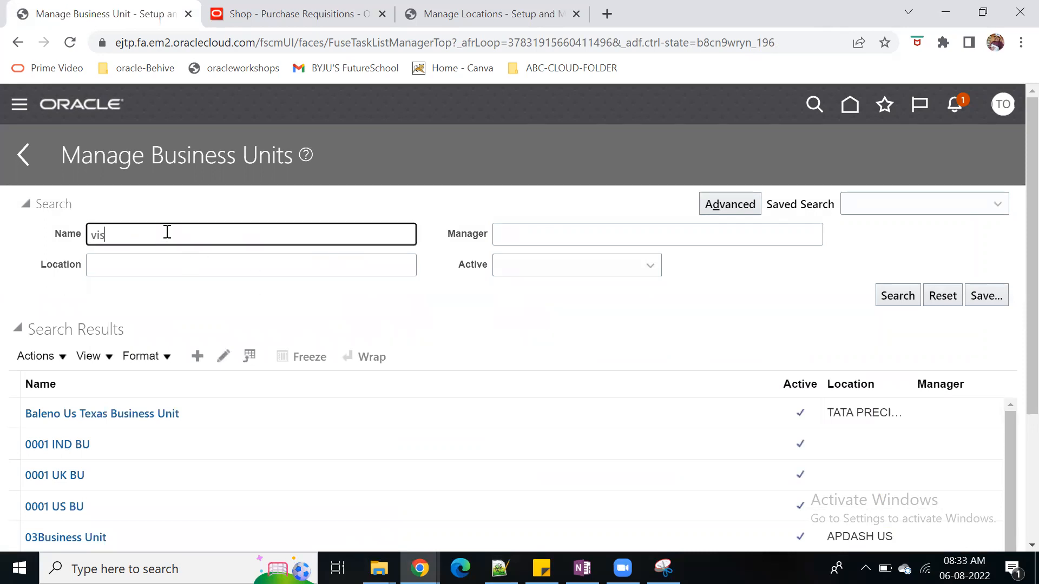
pyautogui.click(897, 296)
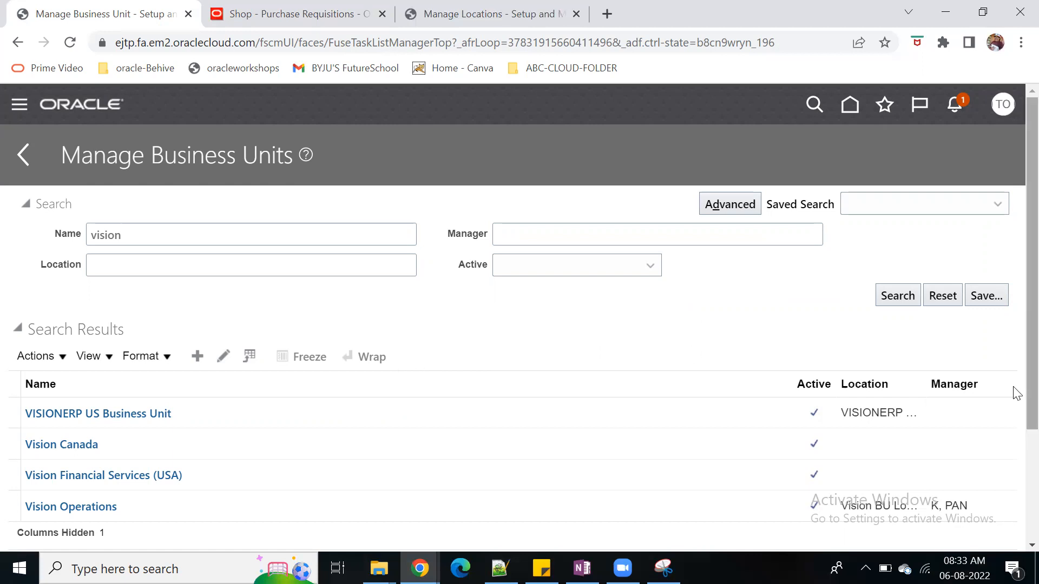
pyautogui.click(98, 508)
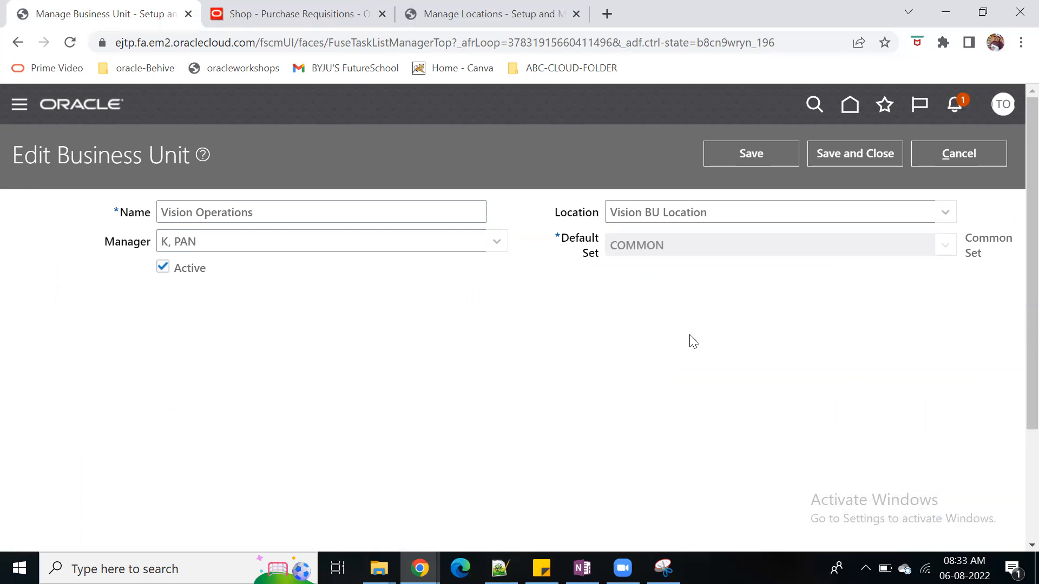
pyautogui.moveTo(709, 212); pyautogui.dragTo(611, 202)
pyautogui.hotkey('ctrl', 'c')
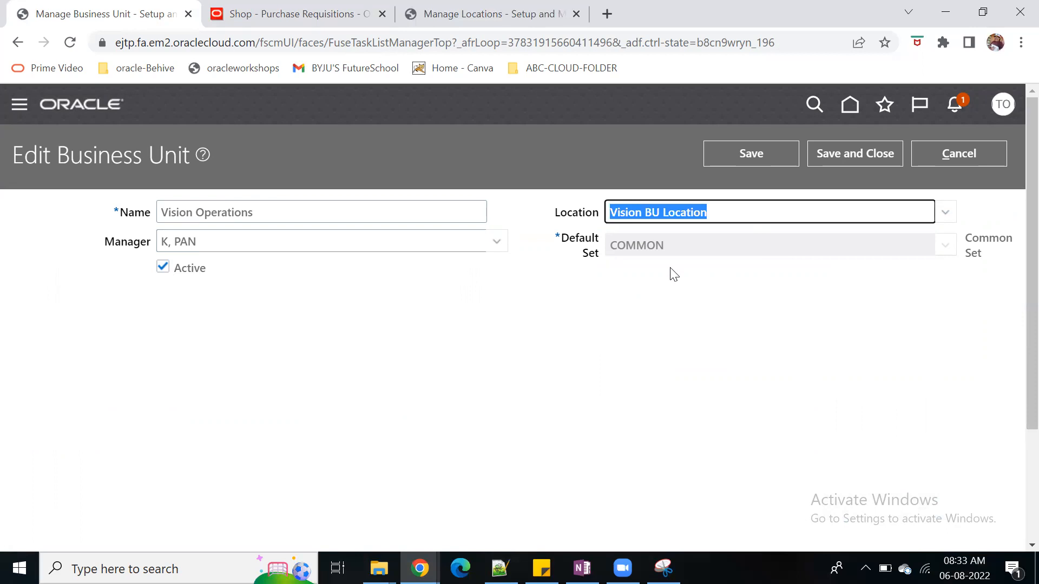
pyautogui.click(974, 154)
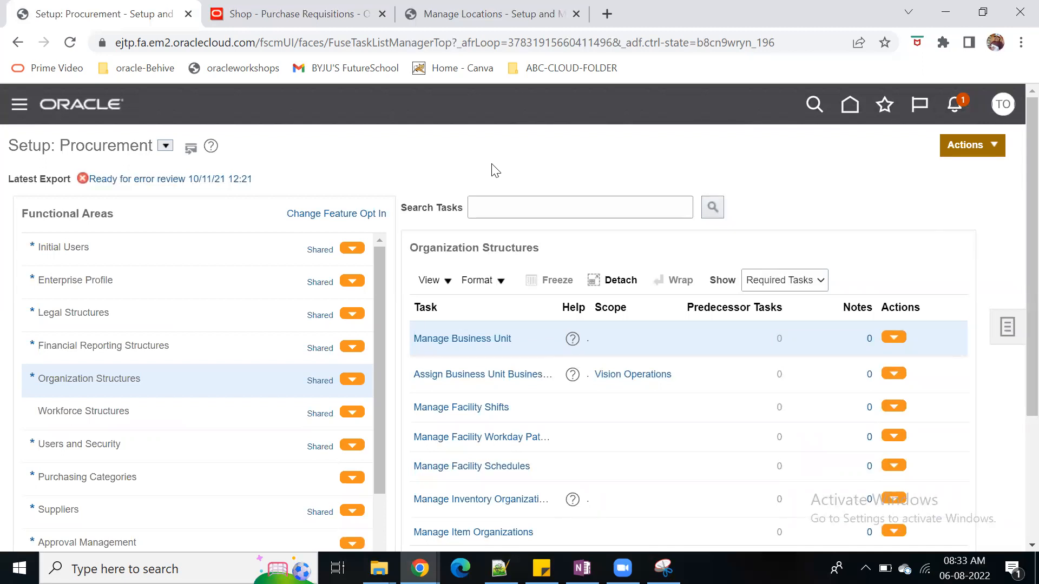
# Return to the requisition preferences and replace the deliver-to location with the copied Vision BU Location
pyautogui.hotkey('ctrl', 'Tab')
pyautogui.moveTo(481, 262); pyautogui.dragTo(358, 257)
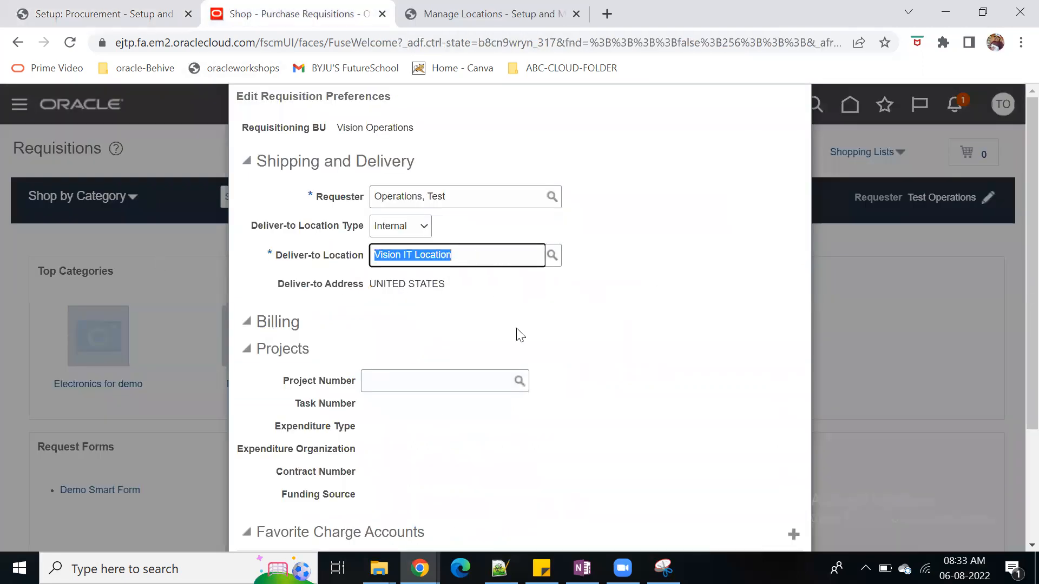
pyautogui.hotkey('ctrl', 'v')
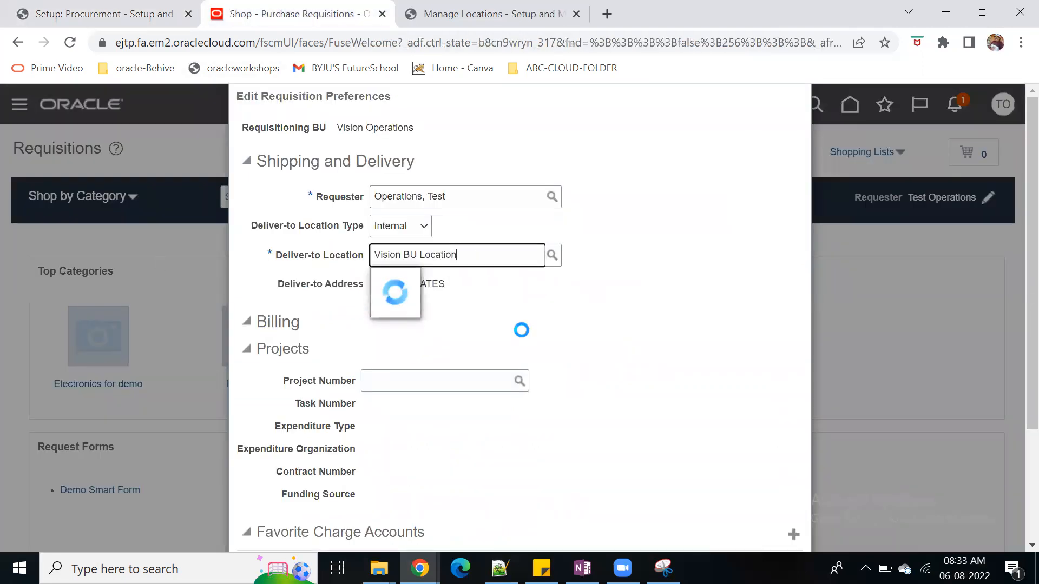
pyautogui.click(503, 283)
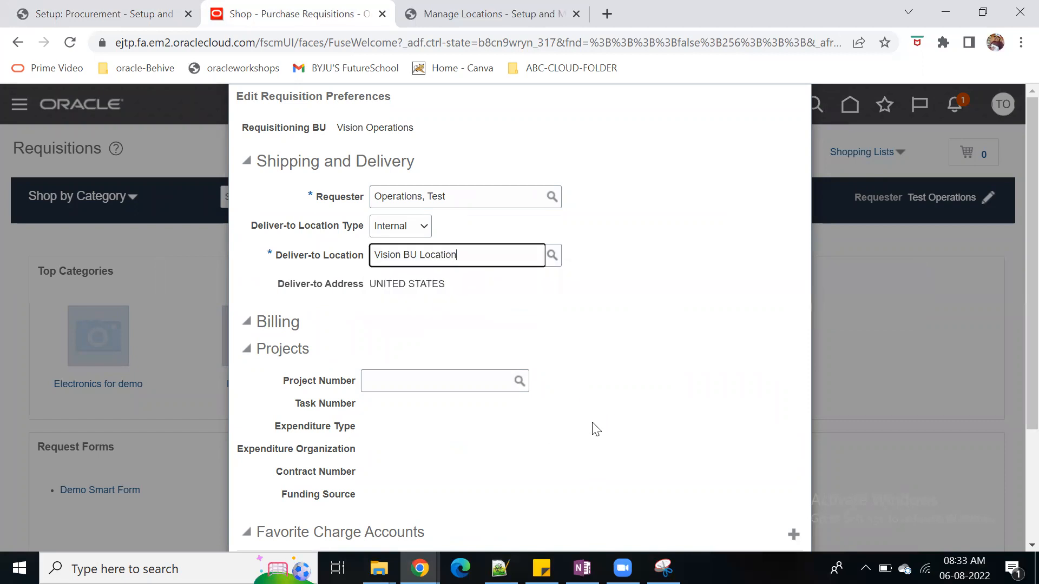
# Add a favorite charge account row to the requisition preferences with the nickname Testname
pyautogui.scroll(-3, 596, 424)
pyautogui.click(793, 380)
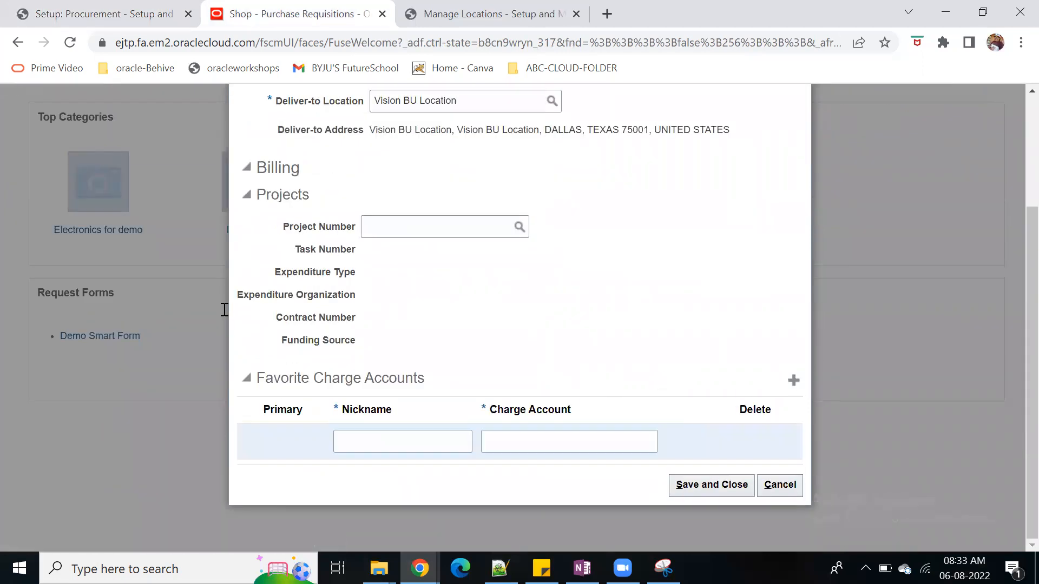
pyautogui.scroll(-2, 508, 408)
pyautogui.click(415, 497)
pyautogui.write('Testname')
pyautogui.press('Tab')
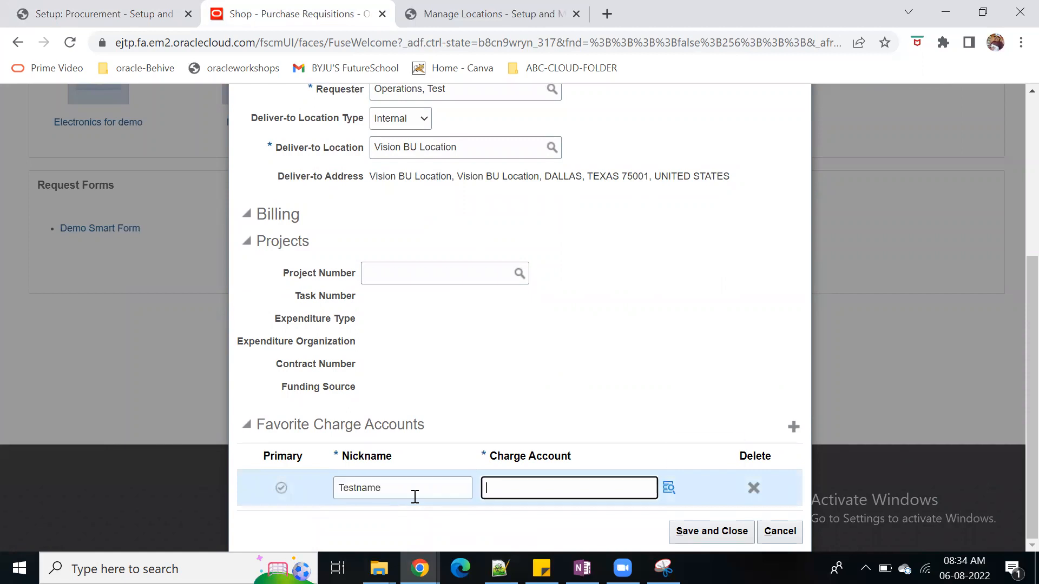
pyautogui.click(669, 490)
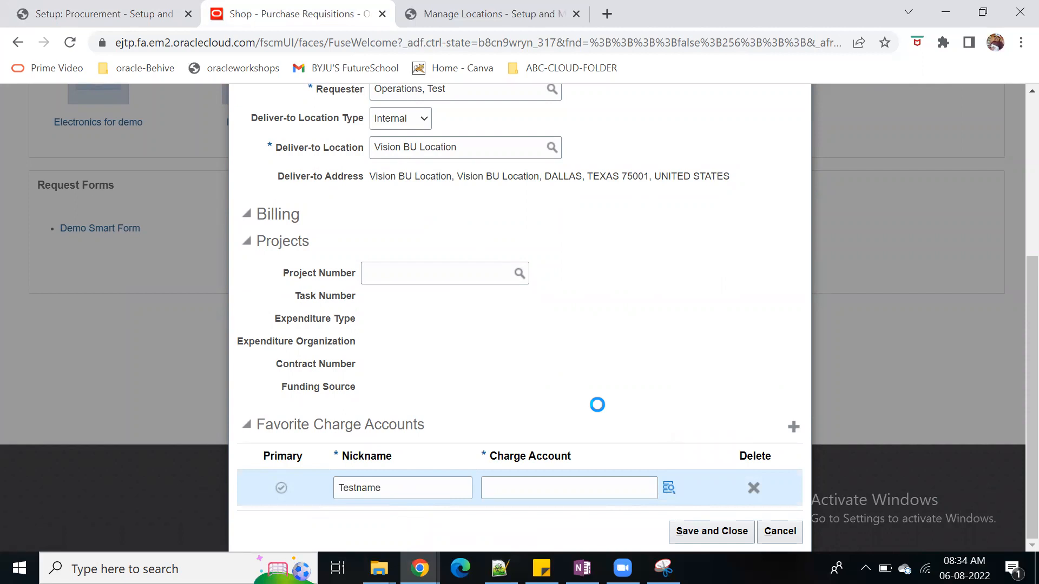
pyautogui.click(542, 447)
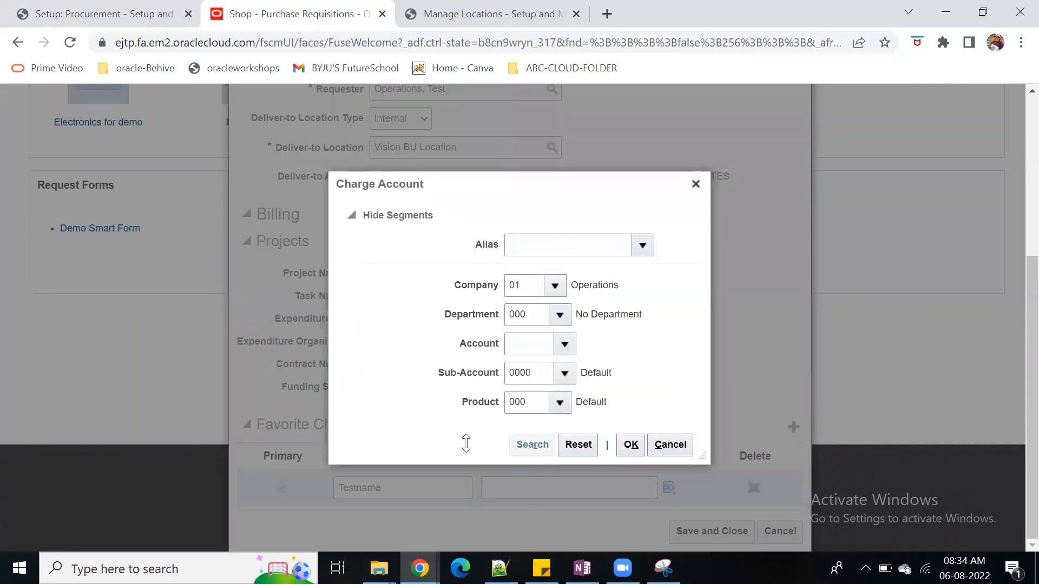
pyautogui.click(579, 383)
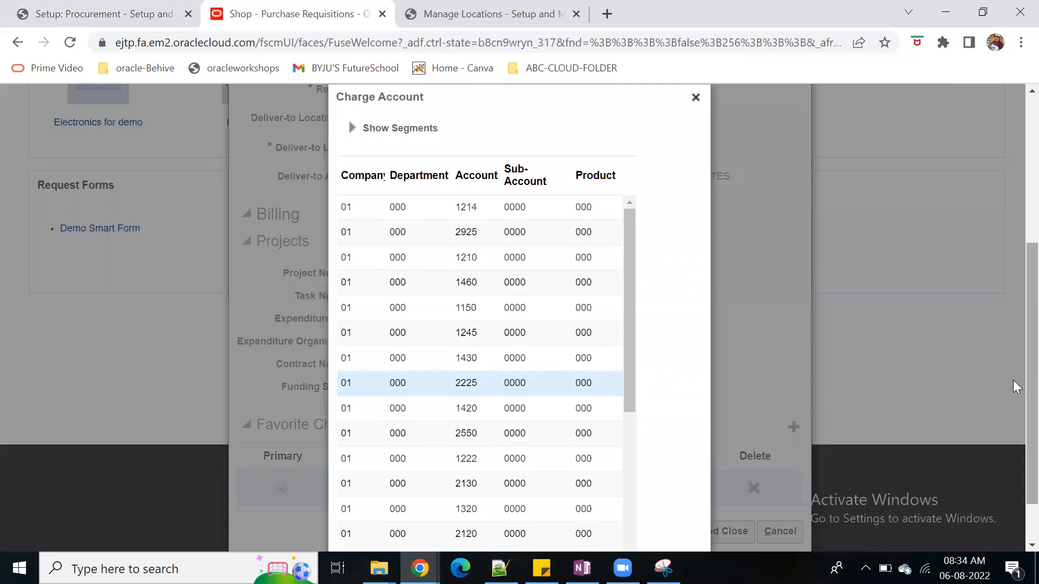
pyautogui.scroll(-2, 622, 487)
pyautogui.click(632, 532)
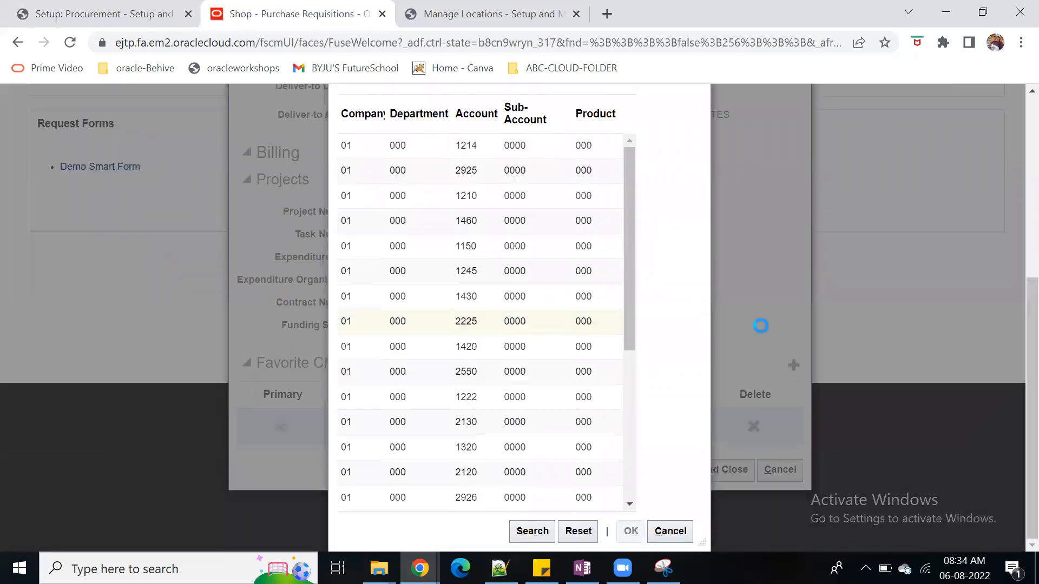
pyautogui.click(715, 533)
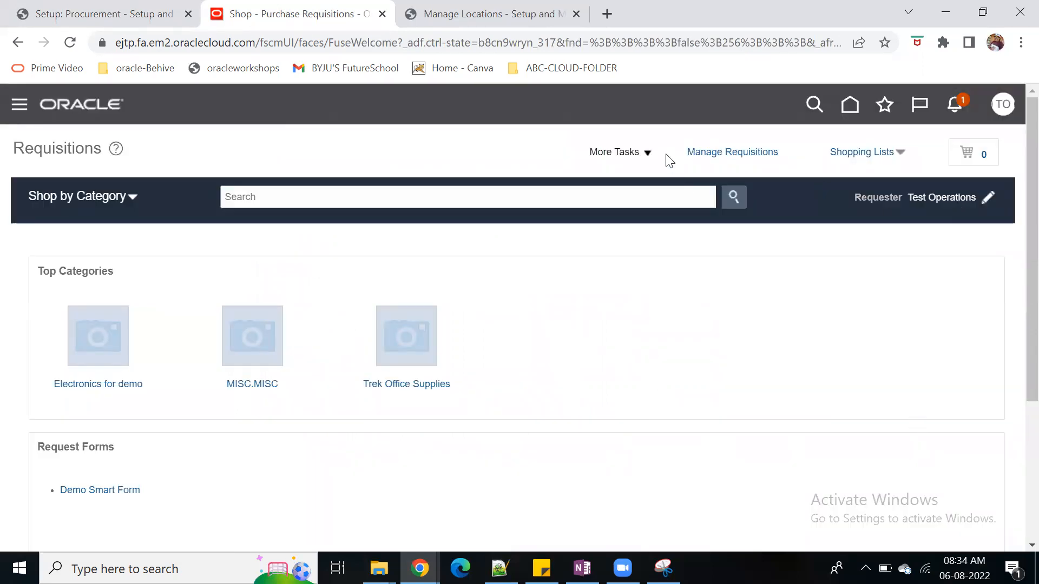
# Start a request for a noncatalog item from the Requisitions page
pyautogui.click(648, 153)
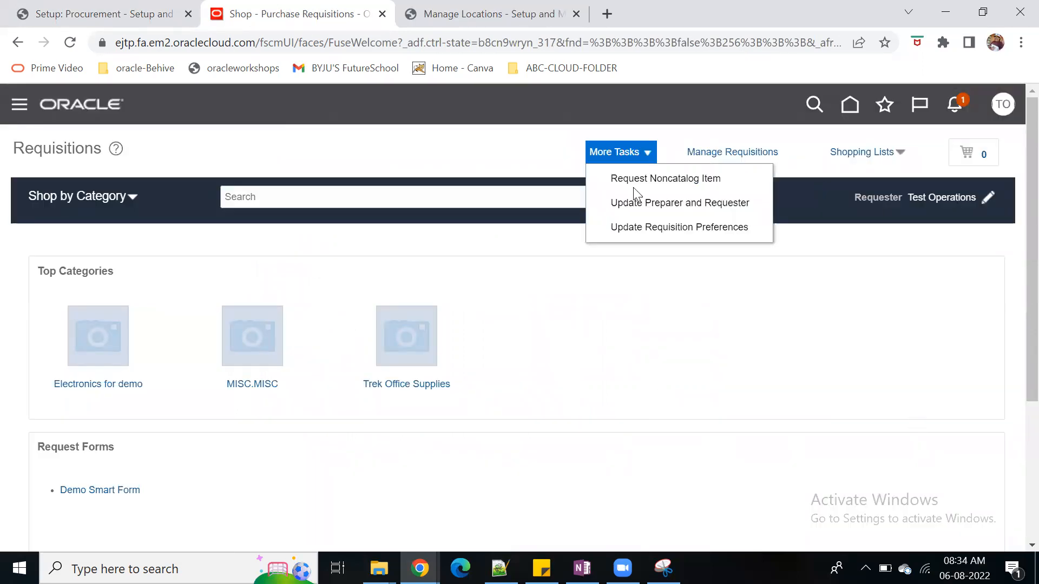
pyautogui.click(814, 287)
pyautogui.click(647, 153)
pyautogui.click(691, 179)
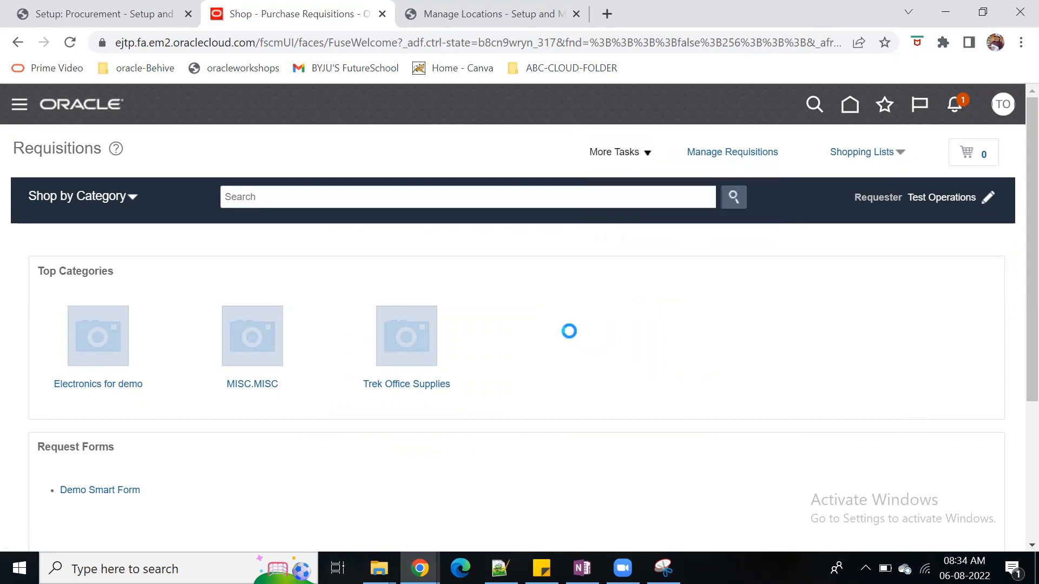
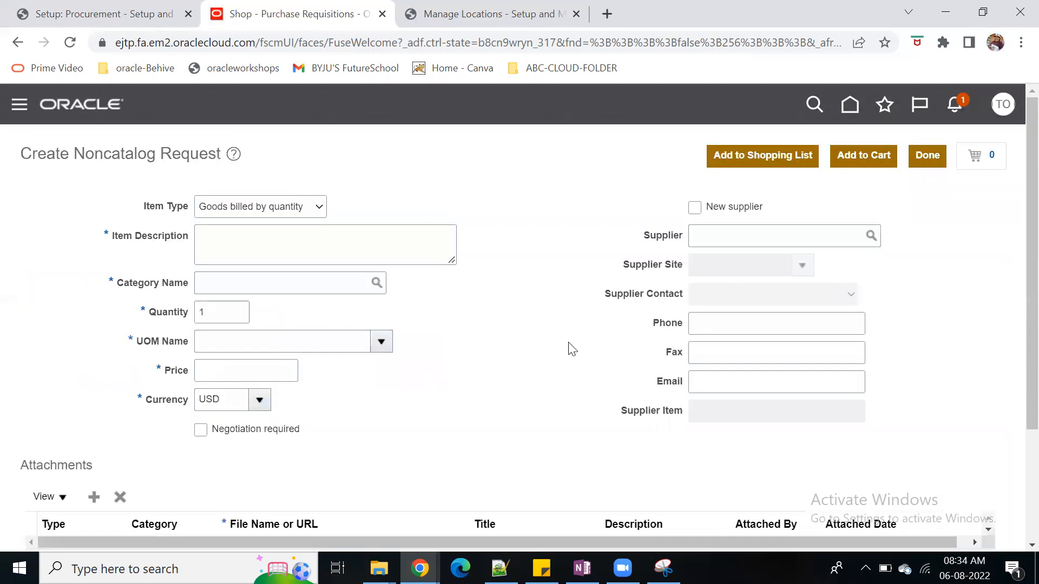
# Enter "testing" as the item description of the noncatalog request
pyautogui.click(283, 264)
pyautogui.write('testing')
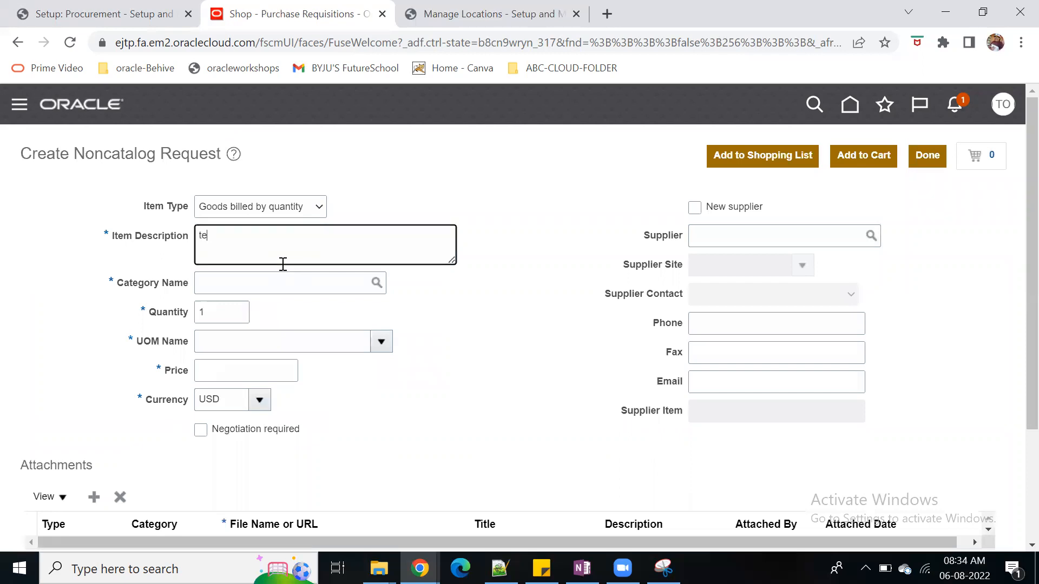
pyautogui.press('Tab')
pyautogui.write('off')
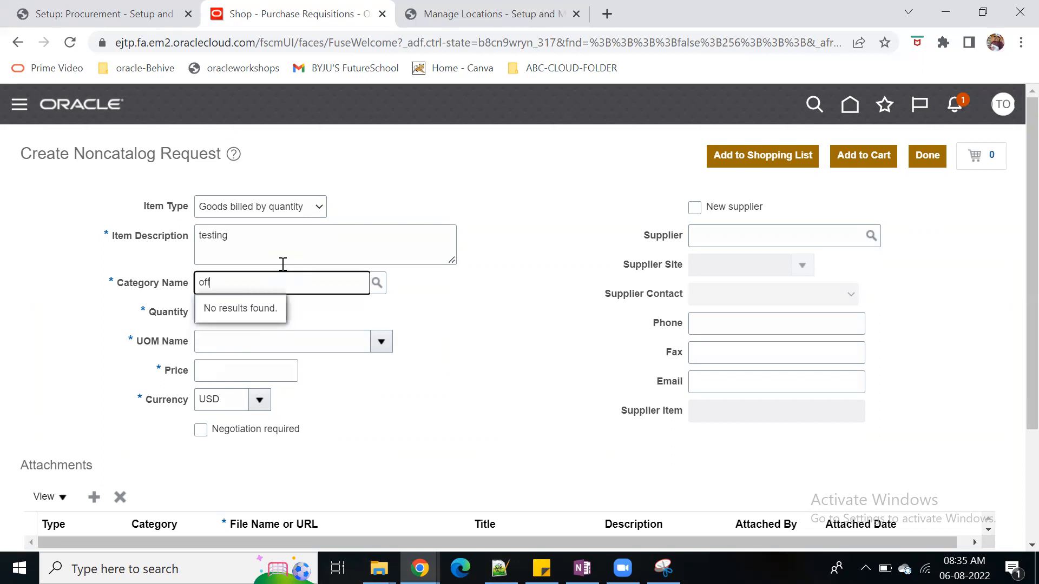
pyautogui.press('BackSpace')
pyautogui.press('BackSpace')
pyautogui.press('BackSpace')
pyautogui.write('op')
pyautogui.press('BackSpace')
pyautogui.press('BackSpace')
# Search the category names and assign the IT Services category to the noncatalog item
pyautogui.click(377, 284)
pyautogui.click(771, 338)
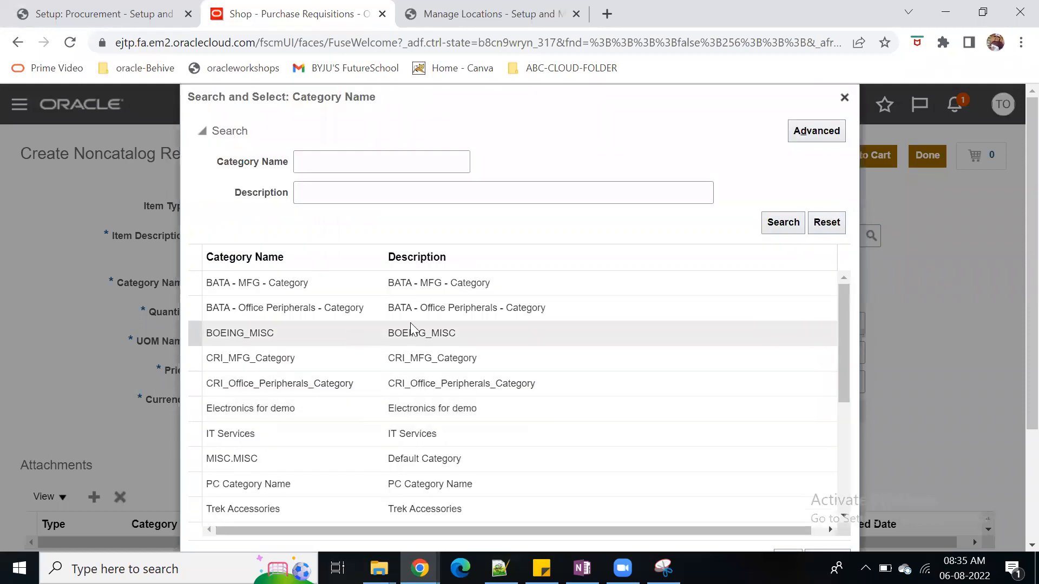
pyautogui.click(462, 431)
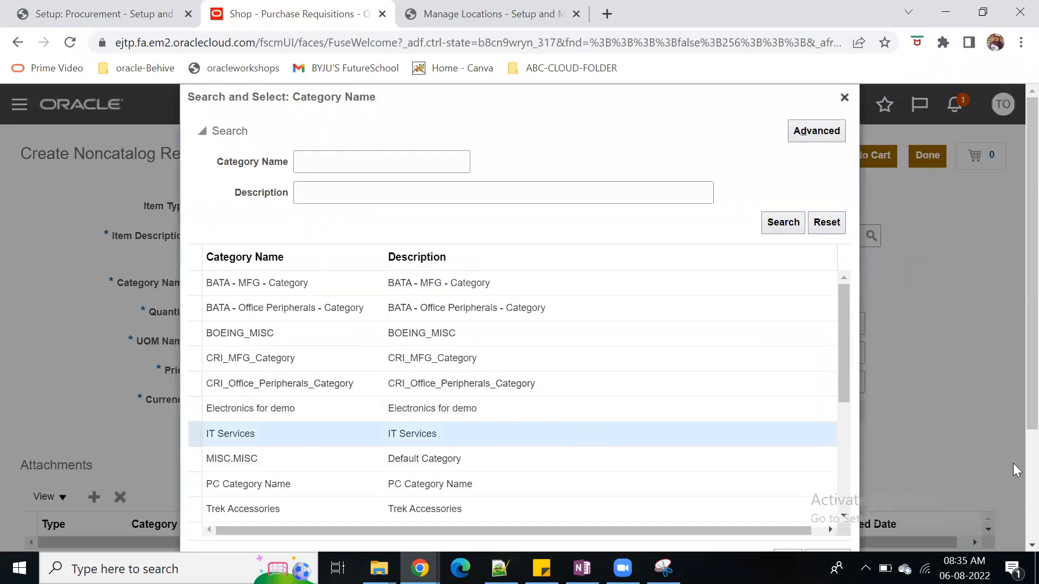
pyautogui.scroll(-2, 1021, 424)
pyautogui.click(788, 465)
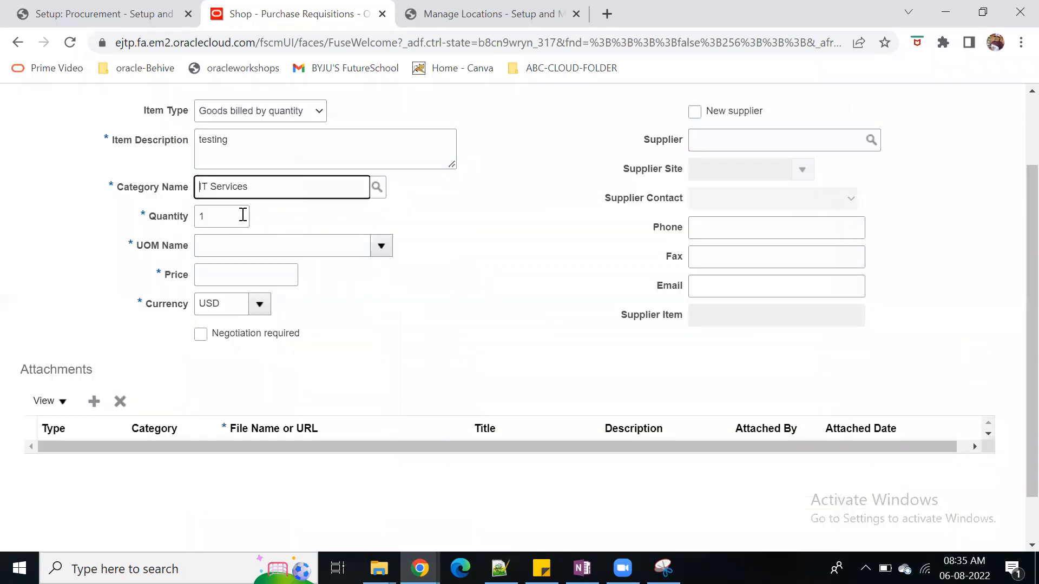
# Set the item's quantity to 100, its unit of measure to EA and its price to 50,00
pyautogui.click(243, 215)
pyautogui.write('00')
pyautogui.press('Tab')
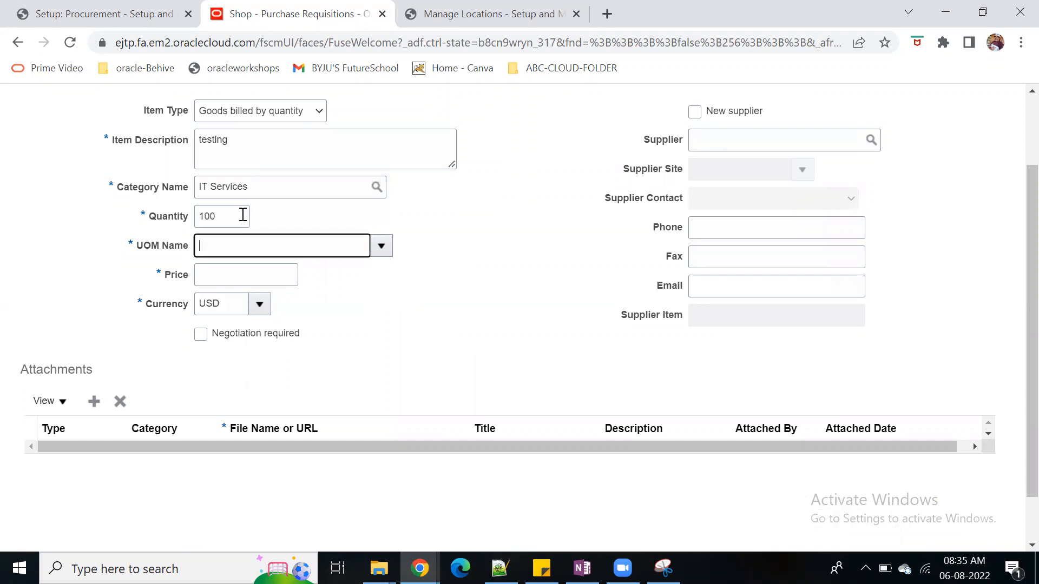
pyautogui.write('EA')
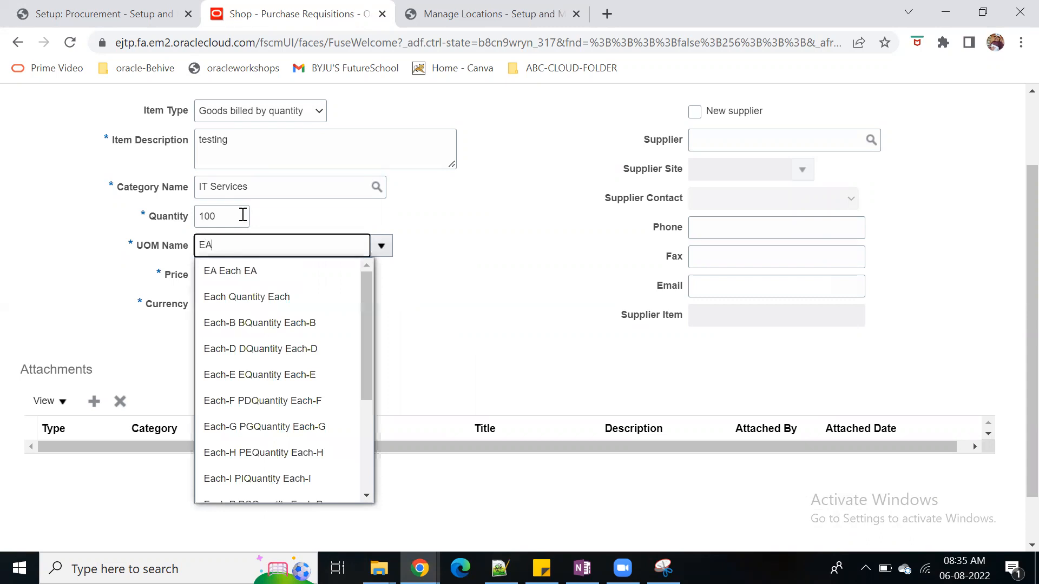
pyautogui.click(250, 271)
pyautogui.click(251, 274)
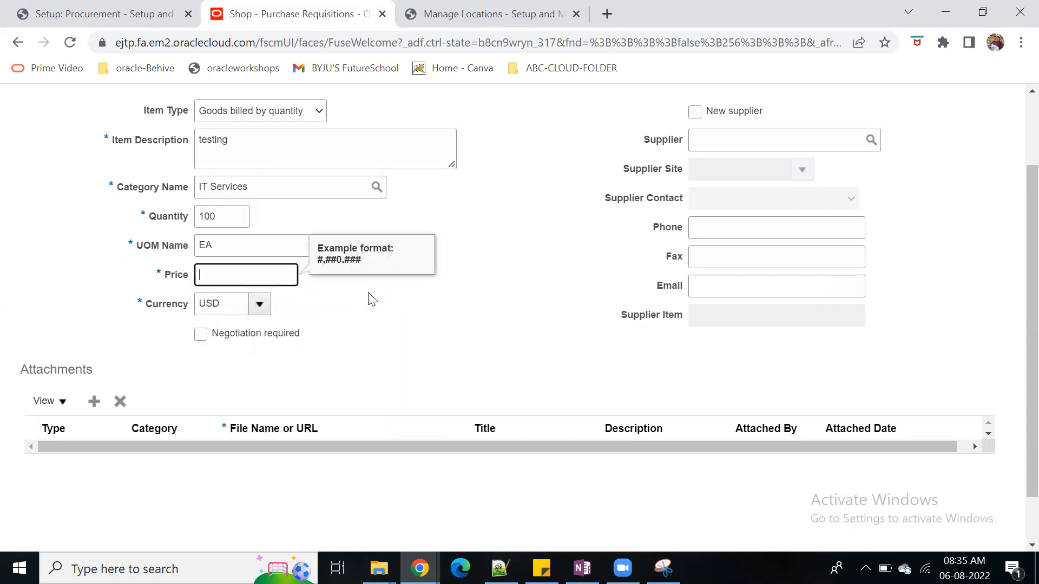
pyautogui.write('50,00')
pyautogui.press('Tab')
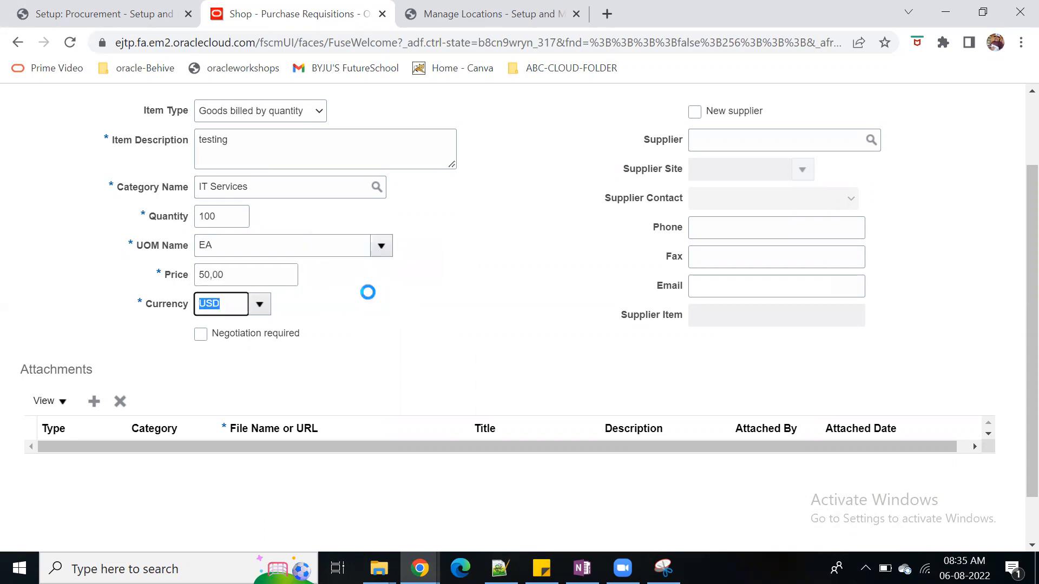
# Add the noncatalog item to the cart and open the cart's requisition for editing
pyautogui.scroll(3, 614, 343)
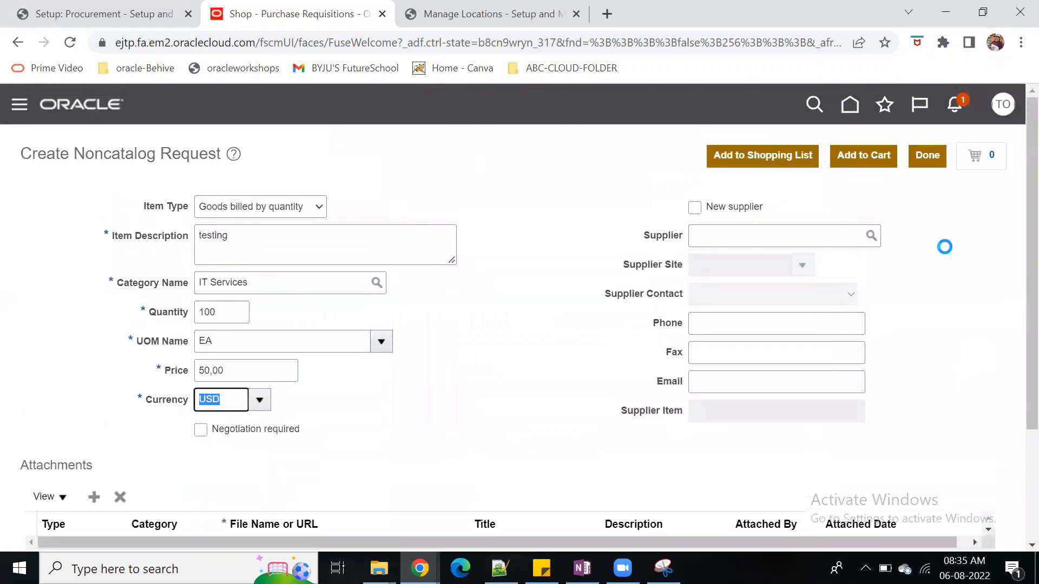
pyautogui.click(874, 157)
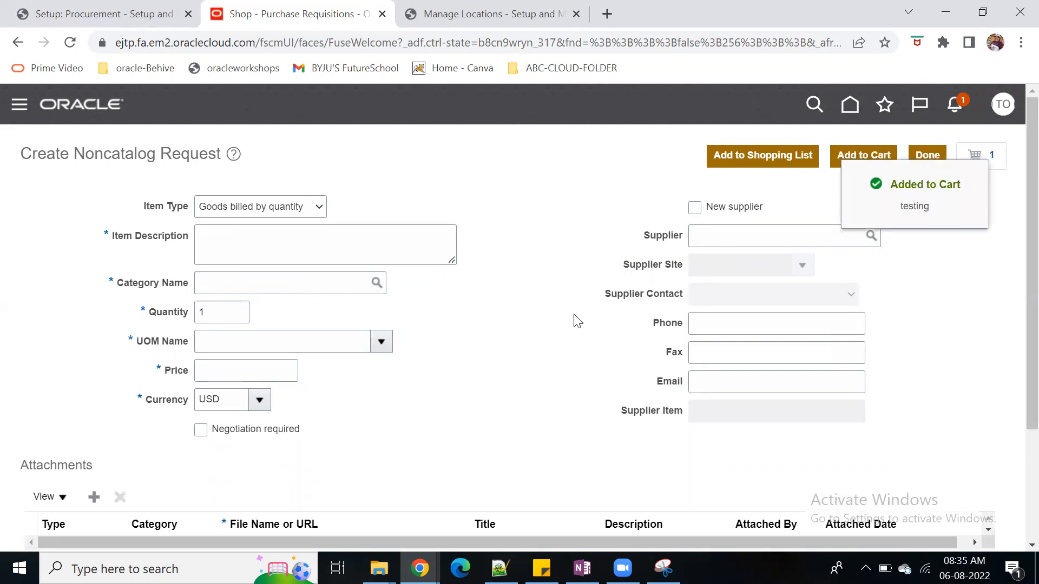
pyautogui.click(982, 157)
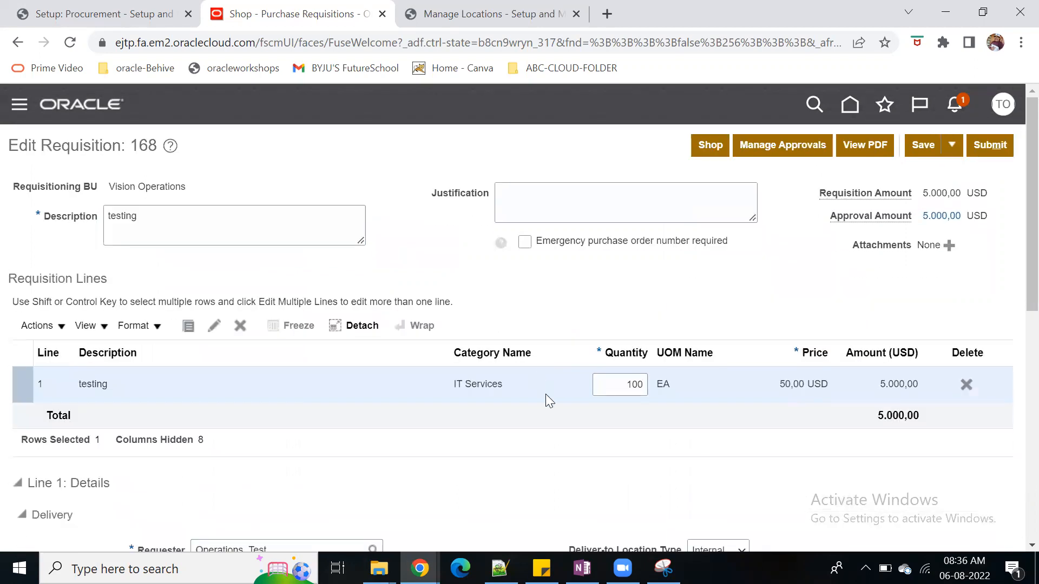
# Check the delivery and billing details of line 1, save the requisition and open its approvals
pyautogui.scroll(-6, 547, 395)
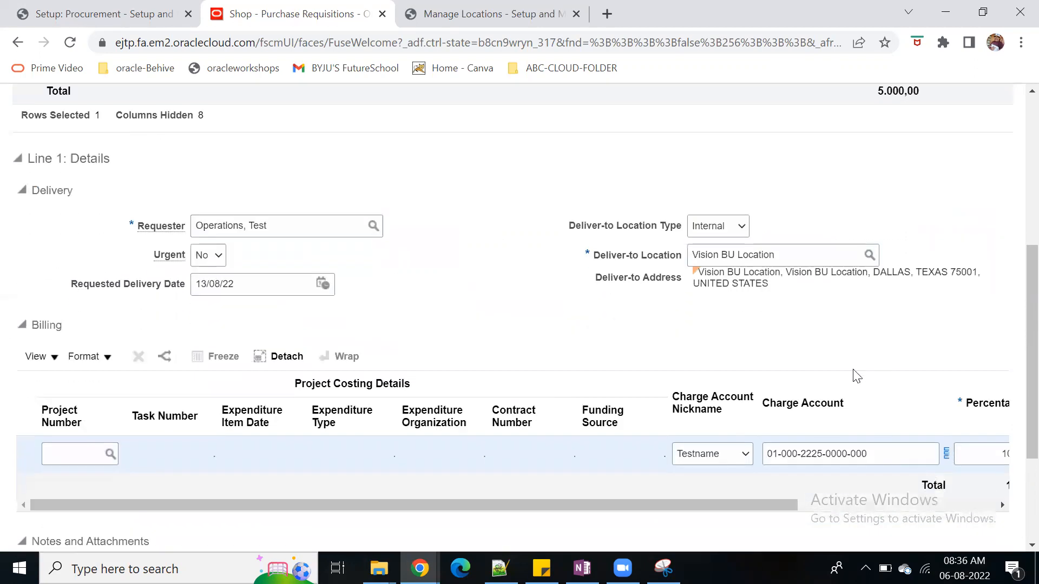
pyautogui.scroll(5, 844, 375)
pyautogui.click(921, 145)
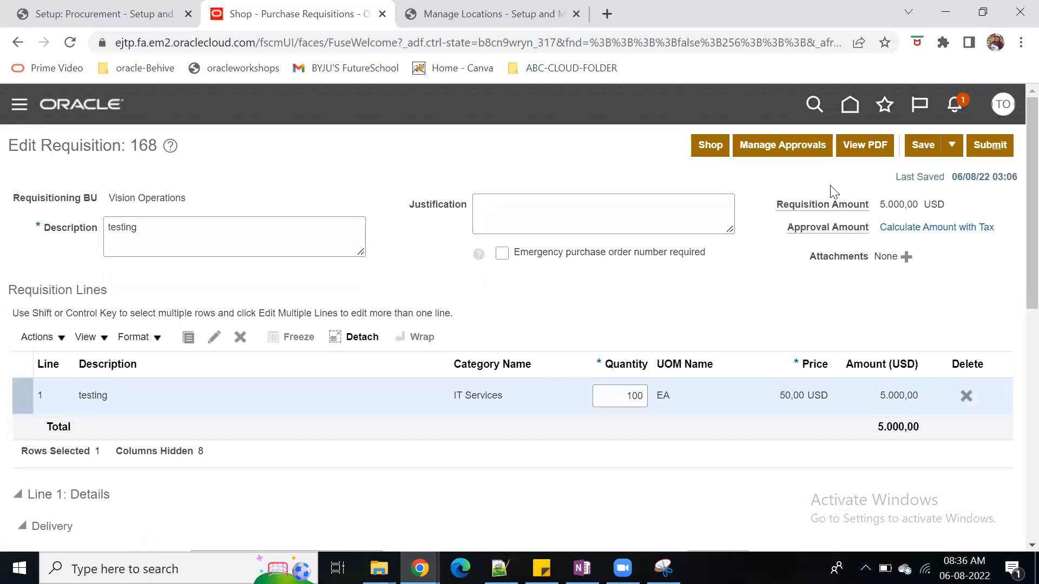
pyautogui.click(789, 144)
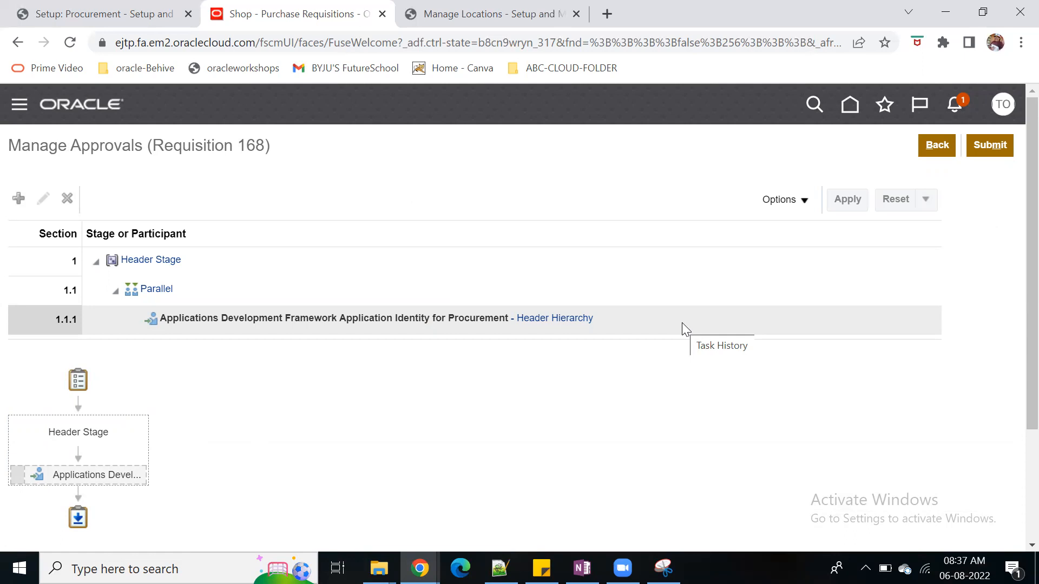
# Return to the Procurement setup and open the requisition approval rules of the Header Hierarchy participant
pyautogui.click(70, 22)
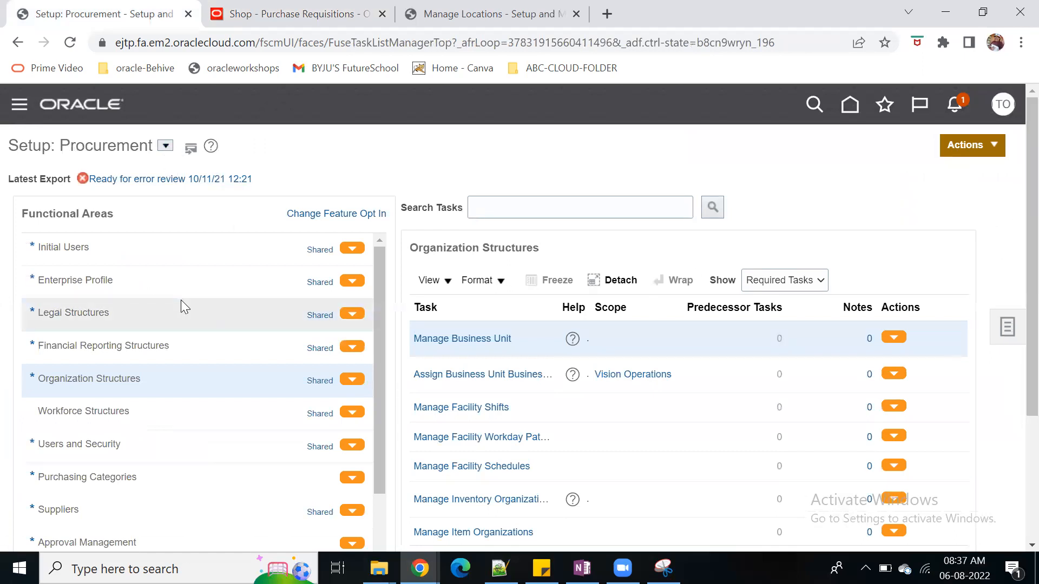
pyautogui.scroll(-3, 181, 300)
pyautogui.click(141, 465)
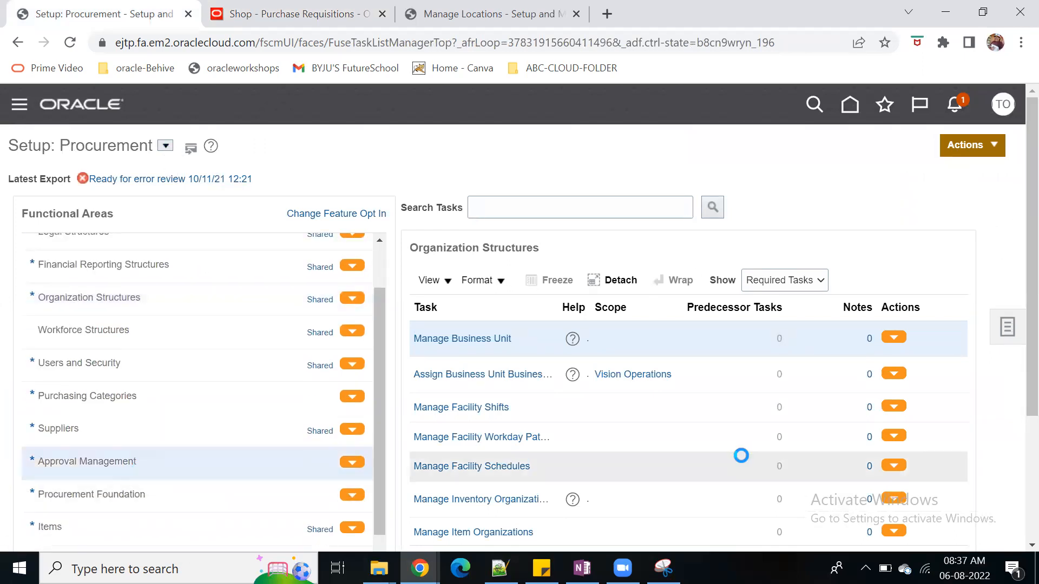
pyautogui.click(513, 337)
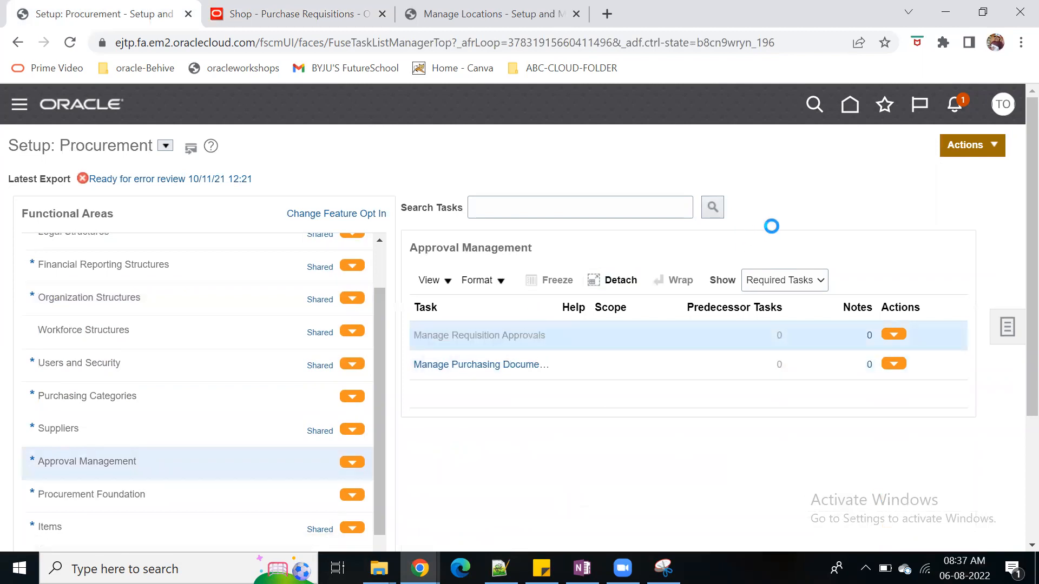
pyautogui.click(730, 343)
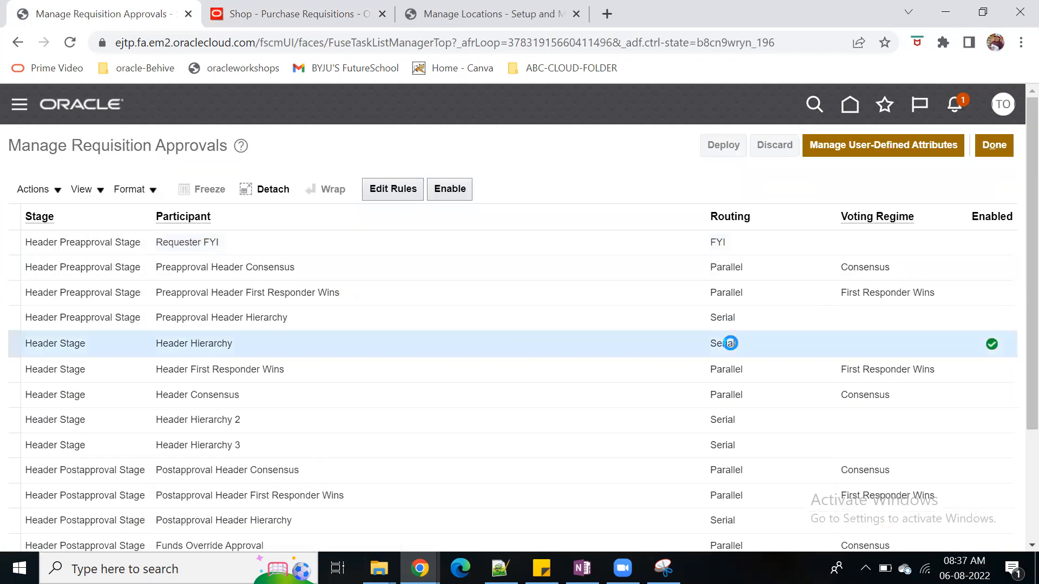
pyautogui.click(450, 189)
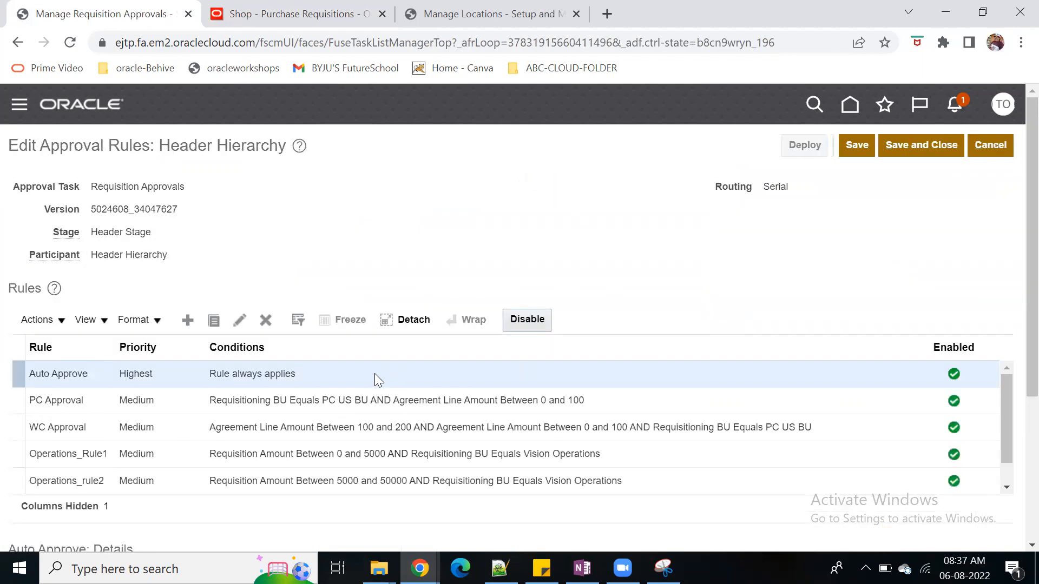
# Examine the conditions and approval action of Operations_Rule1 and the other Vision Operations rules
pyautogui.scroll(-4, 1013, 297)
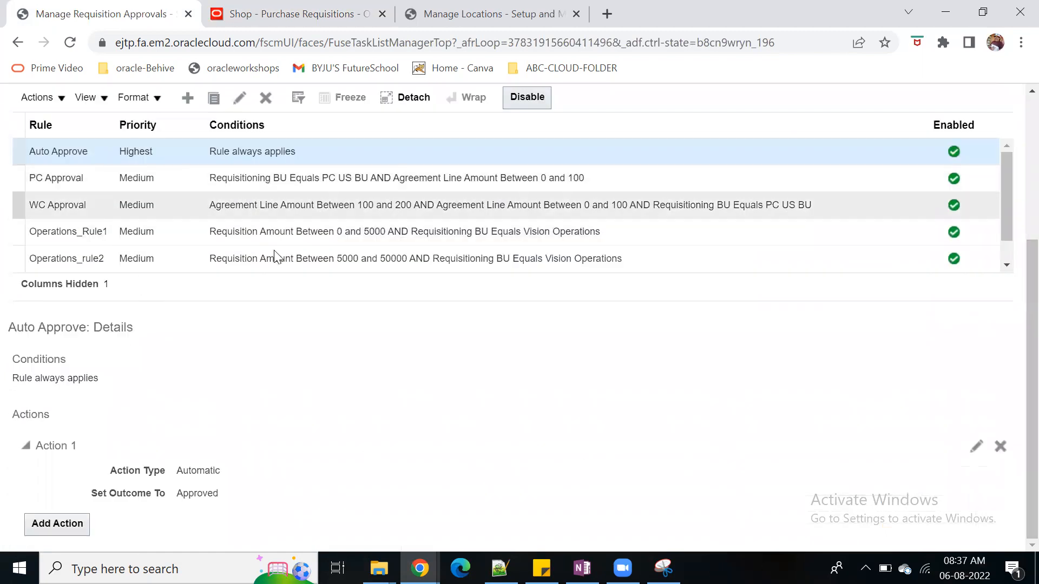
pyautogui.click(442, 233)
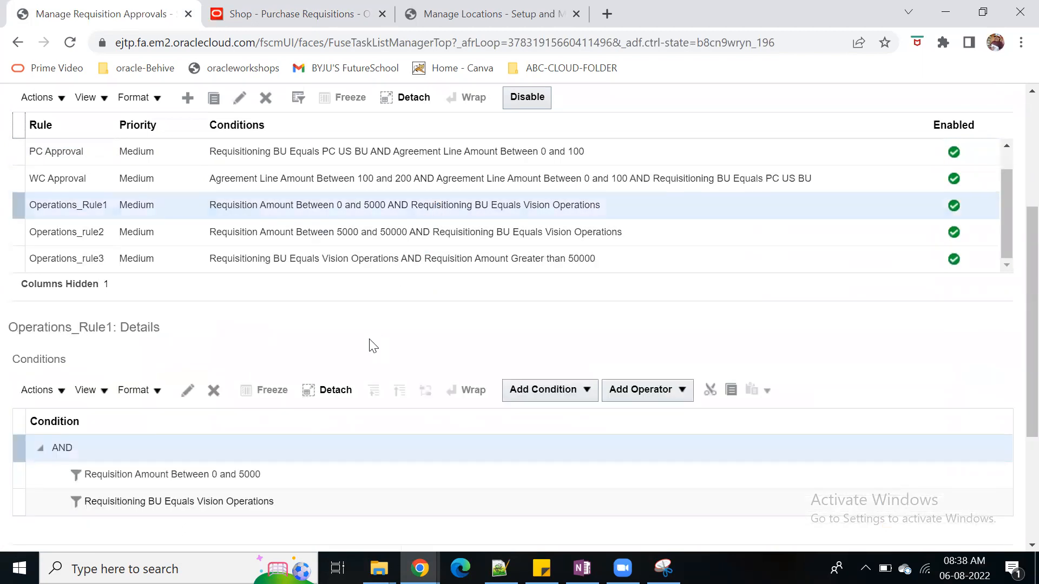
pyautogui.scroll(-2, 370, 341)
pyautogui.scroll(-3, 325, 465)
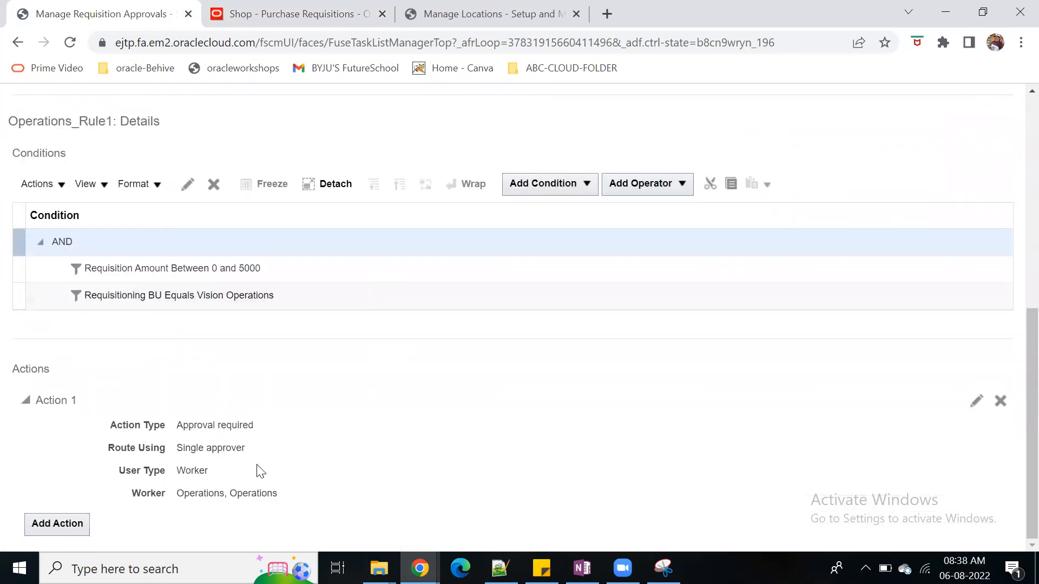
pyautogui.scroll(4, 257, 471)
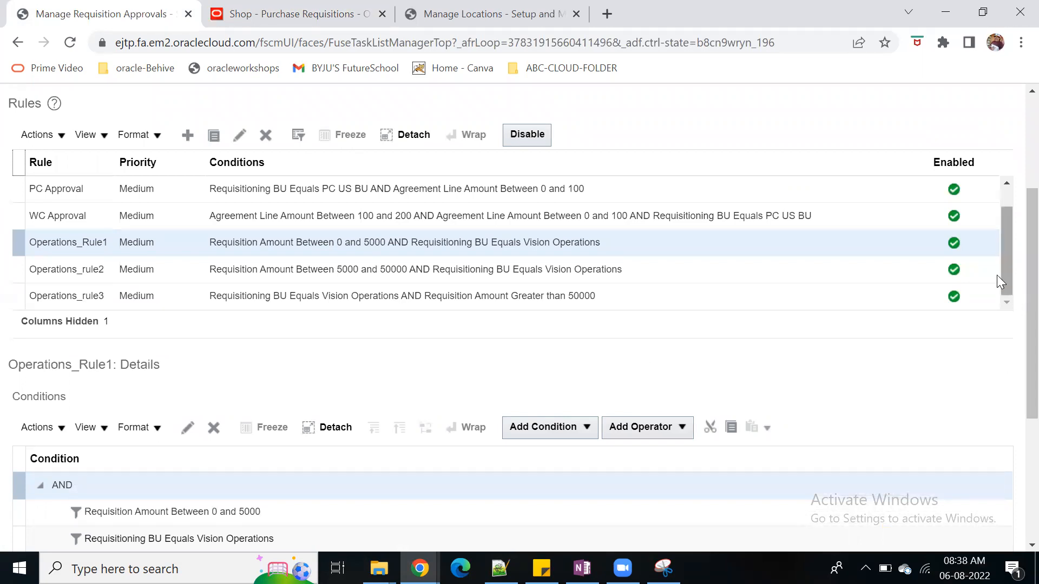
pyautogui.moveTo(1004, 270)
pyautogui.mouseDown()
pyautogui.moveTo(1015, 239)
pyautogui.moveTo(1016, 284)
pyautogui.mouseUp()
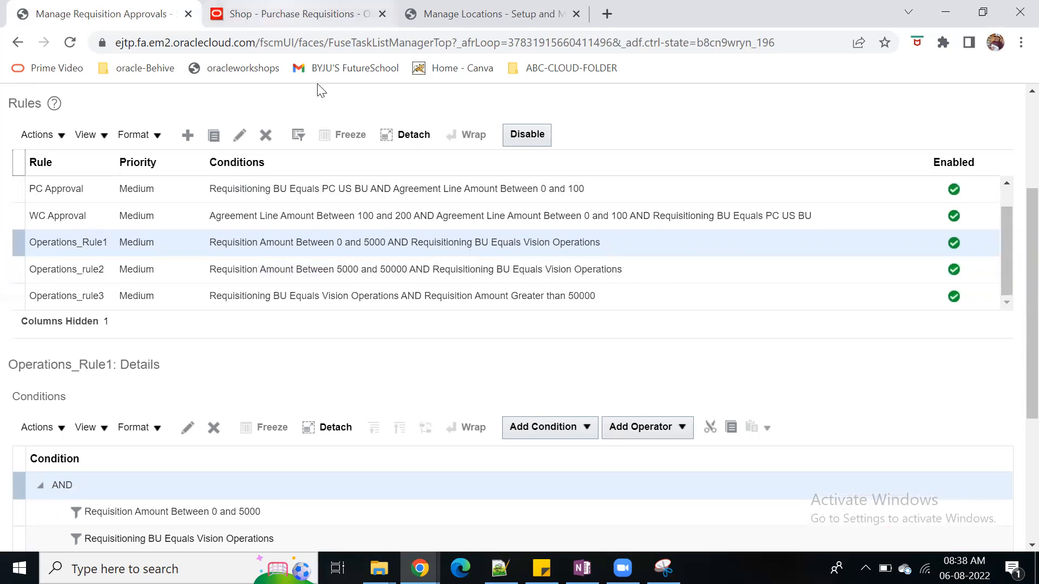
# Recheck the approver on the requisition's approvals page and go back to editing the requisition
pyautogui.click(317, 15)
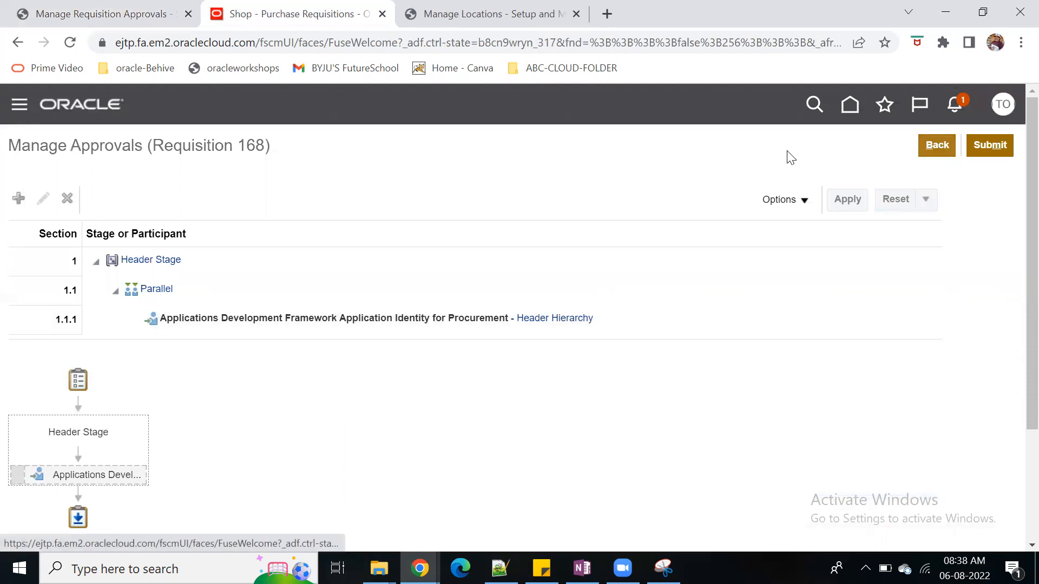
pyautogui.click(97, 28)
pyautogui.click(329, 27)
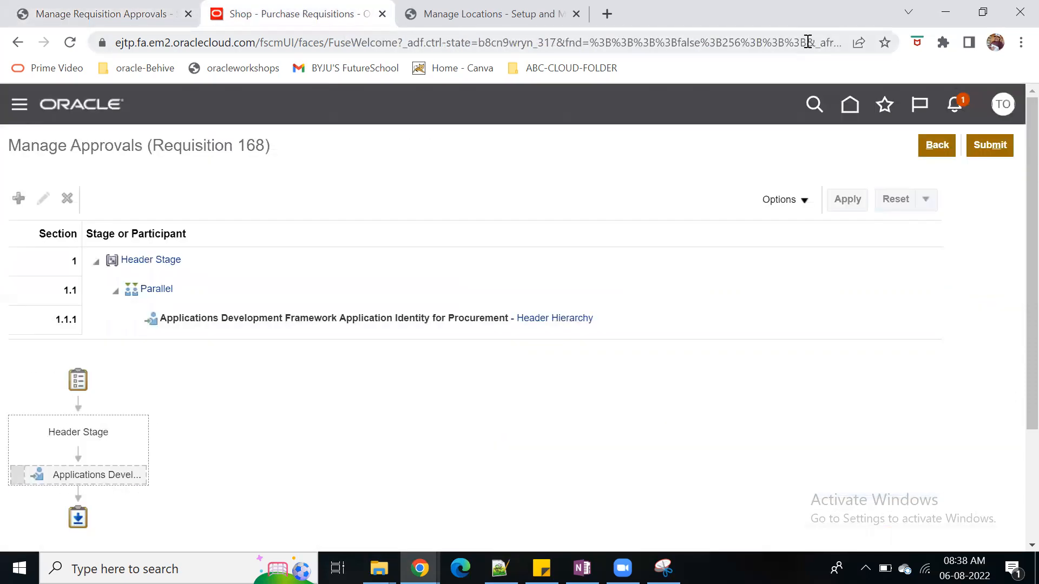
pyautogui.click(938, 143)
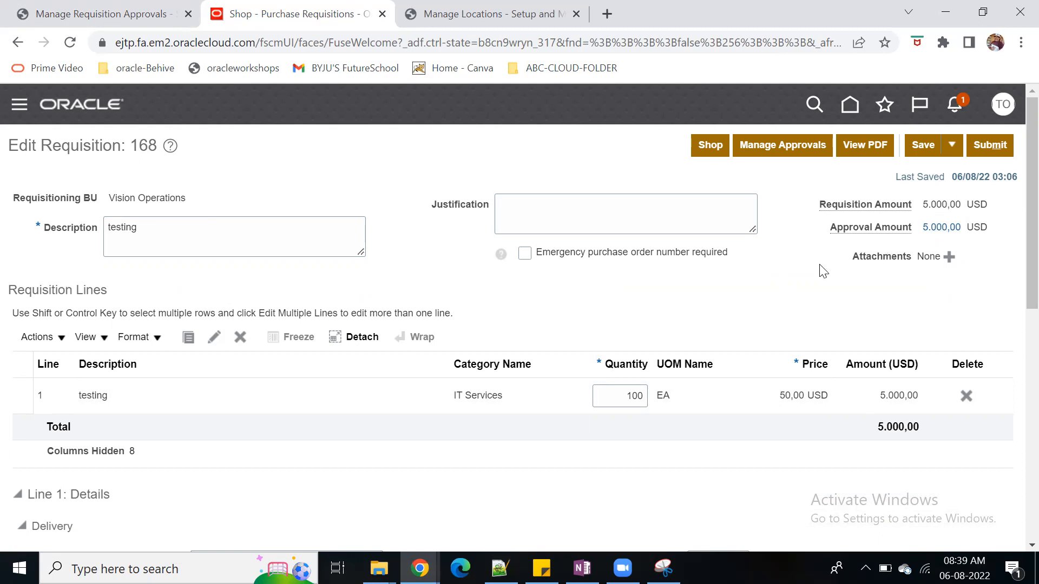
# Enlarge the requisition page and examine the quantity, price and amount of line 1
pyautogui.scroll(-2, 771, 331)
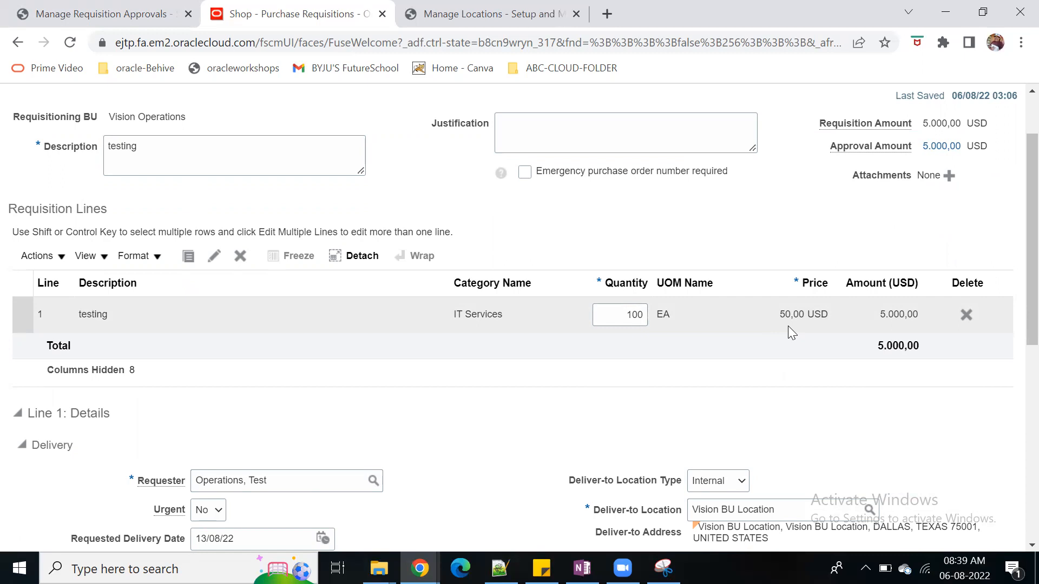
pyautogui.hotkey('ctrl', '+')
pyautogui.hotkey('ctrl', '+')
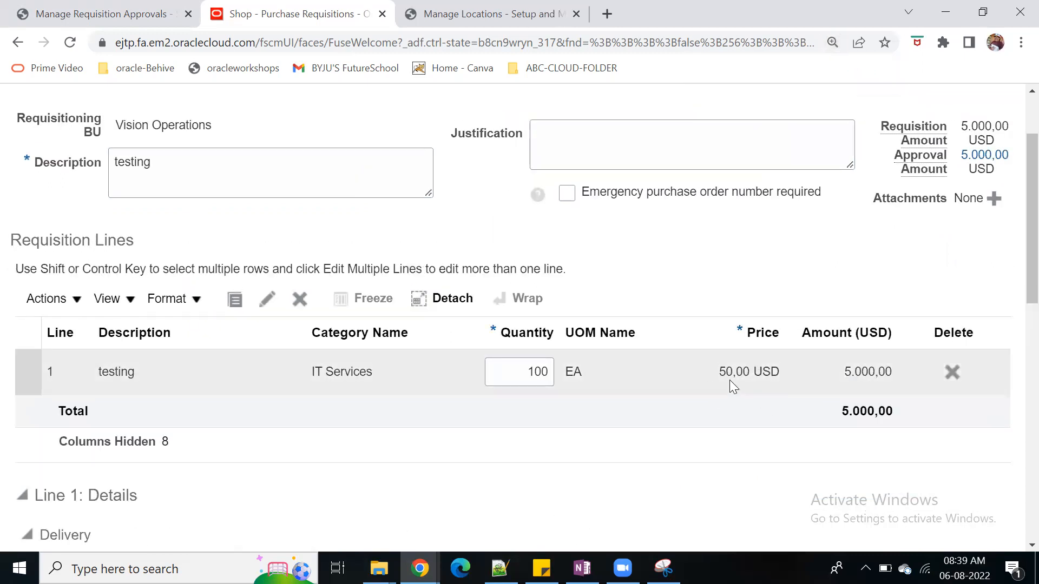
pyautogui.click(524, 371)
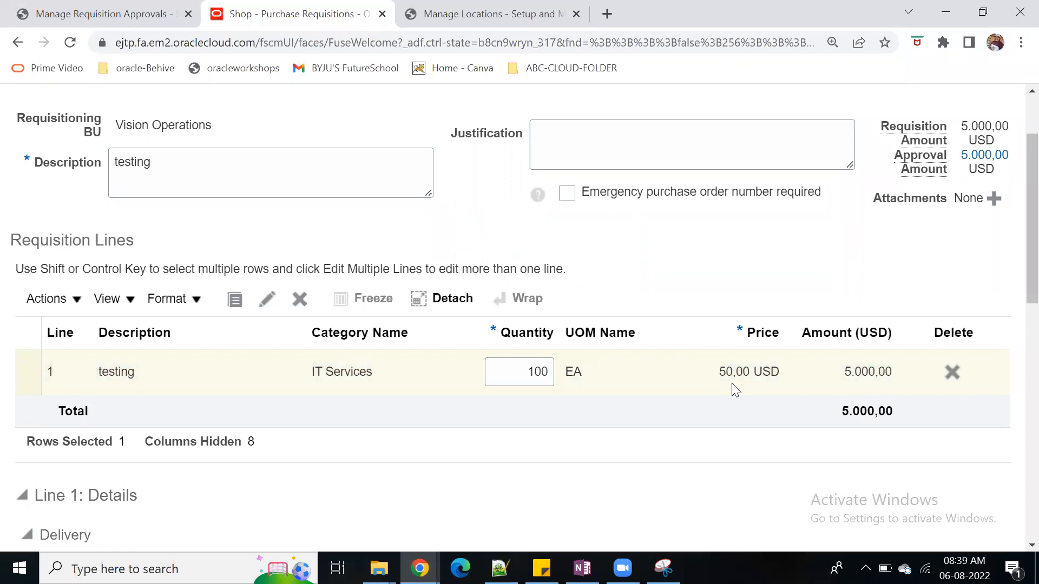
# Open the Windows Calculator and enter 5000 to check the requisition line amount
pyautogui.click(141, 569)
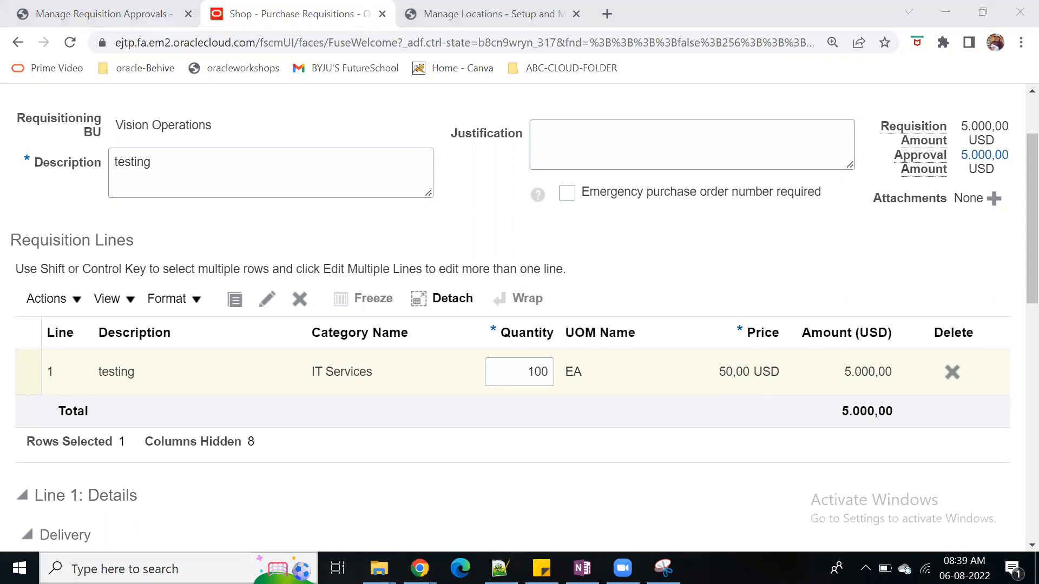
pyautogui.write('calc')
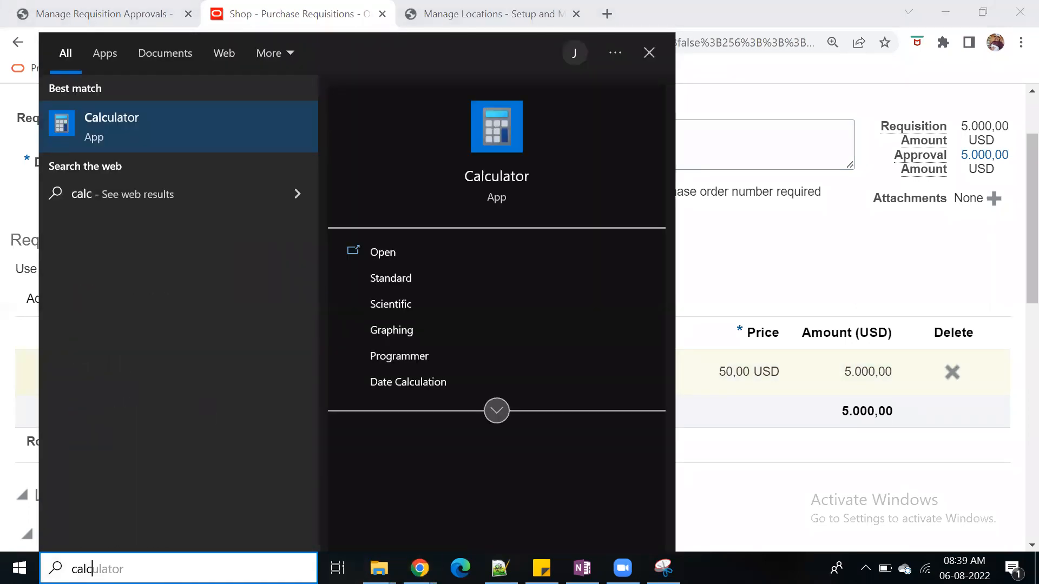
pyautogui.click(146, 122)
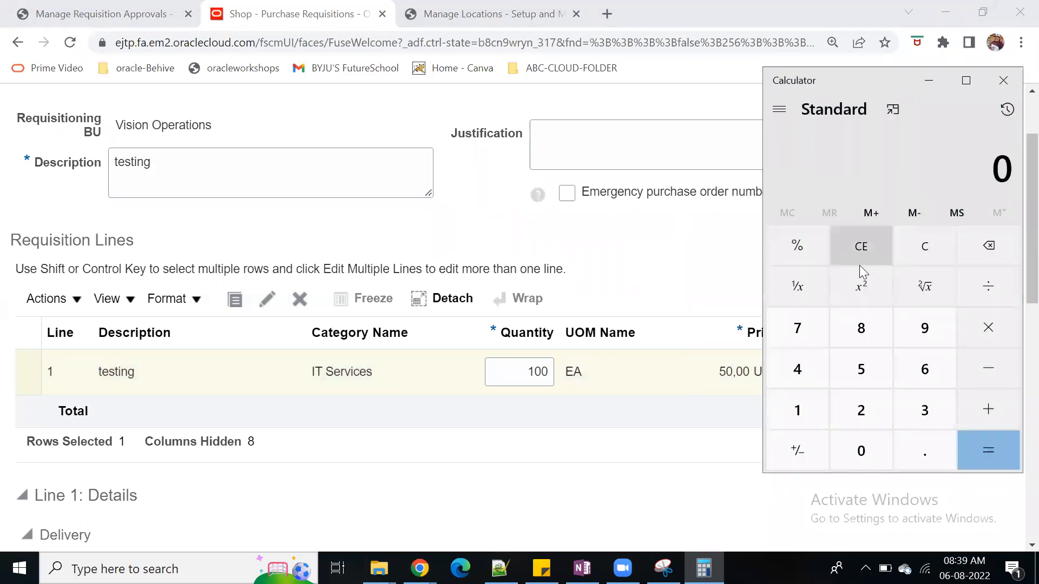
pyautogui.click(860, 366)
pyautogui.click(863, 451)
pyautogui.click(862, 451)
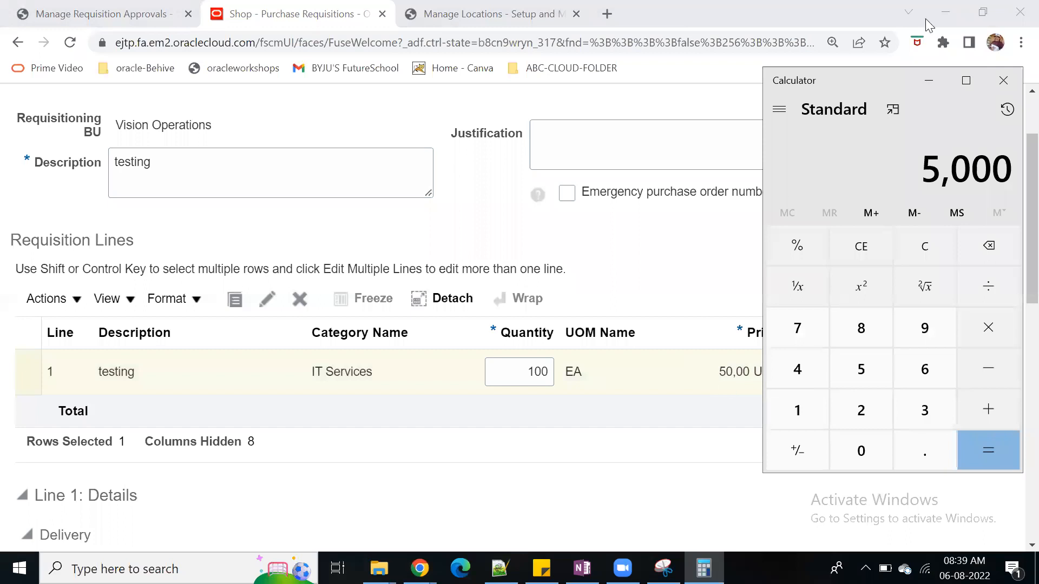
# Multiply 5000 by 100 in the calculator and get the calculator out of the way of the requisition
pyautogui.moveTo(872, 82); pyautogui.dragTo(373, 81)
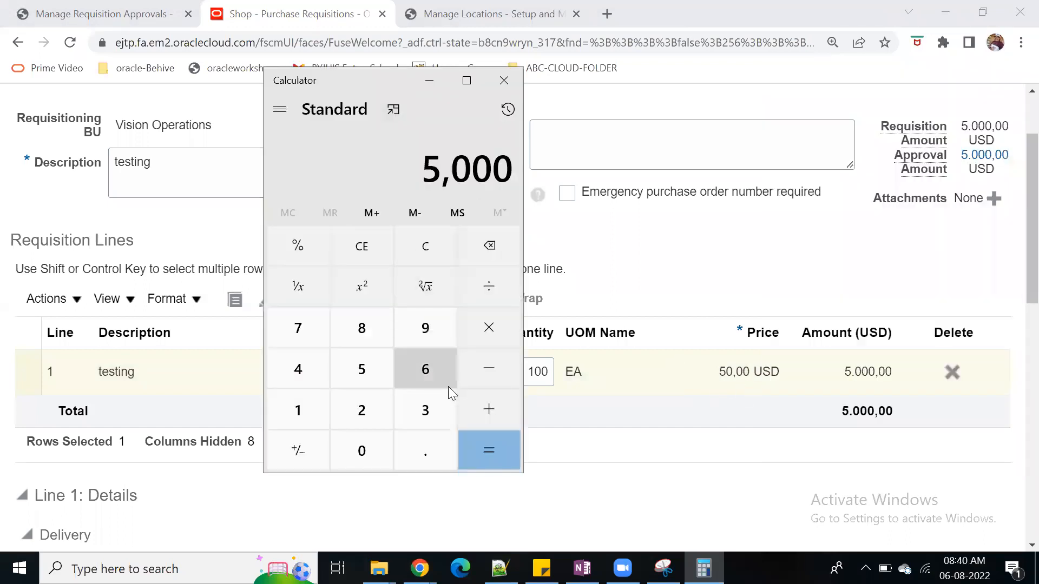
pyautogui.click(488, 328)
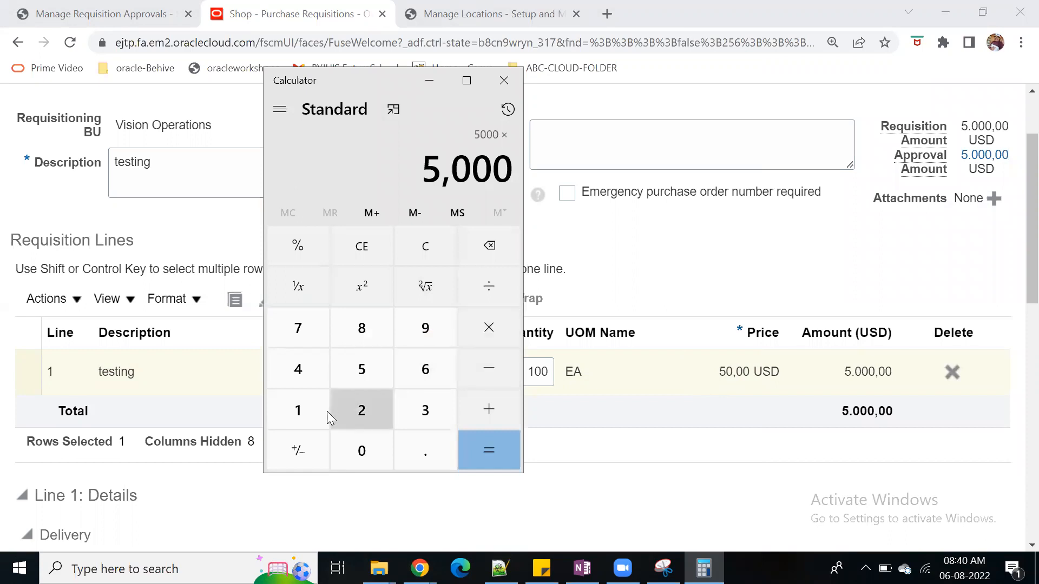
pyautogui.click(297, 412)
pyautogui.doubleClick(362, 452)
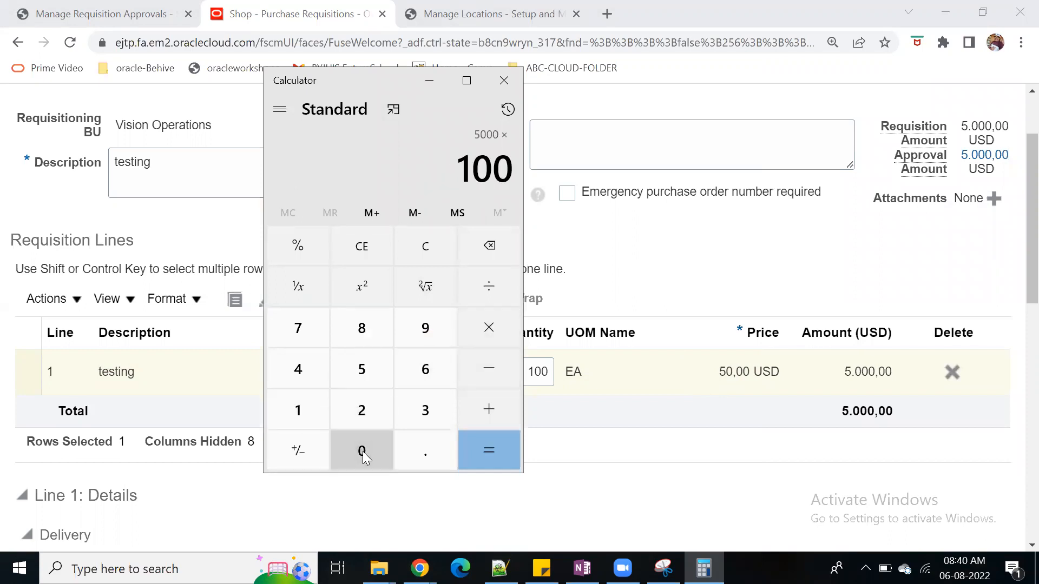
pyautogui.click(479, 457)
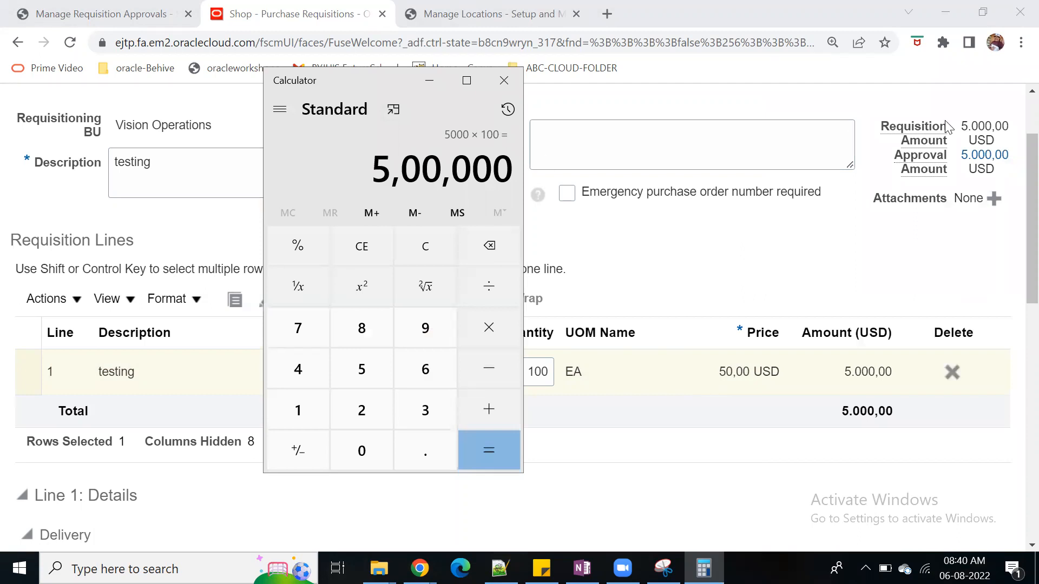
pyautogui.click(429, 82)
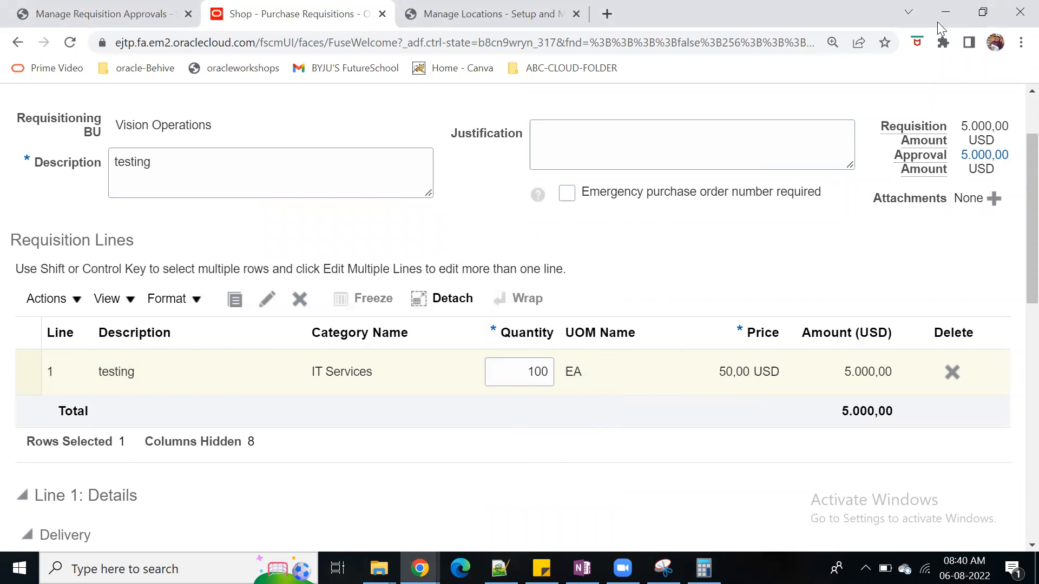
# Examine the conditions and approval action of Operations_rule3 in the requisition approval rules
pyautogui.click(62, 16)
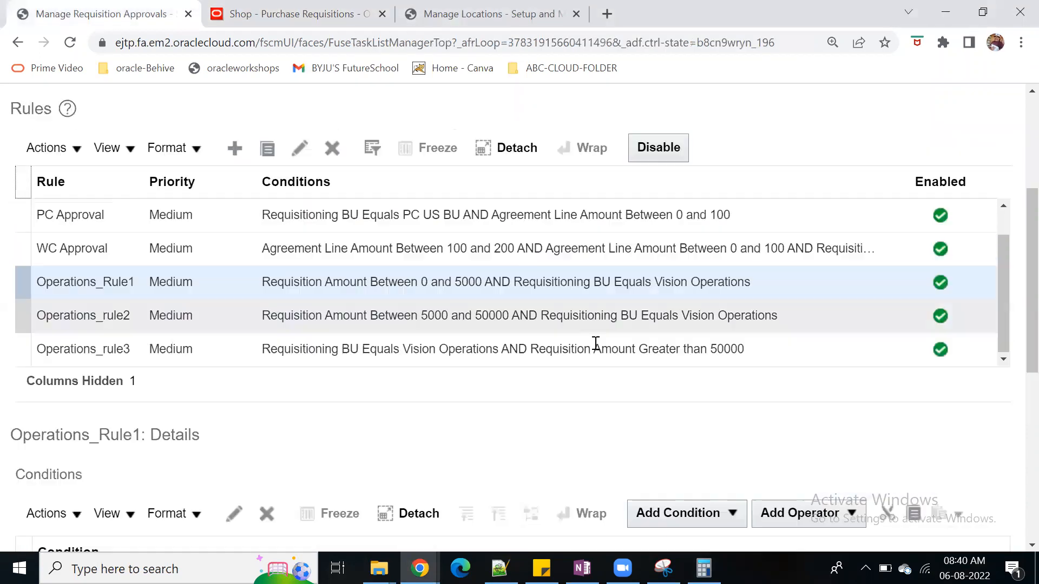
pyautogui.click(768, 353)
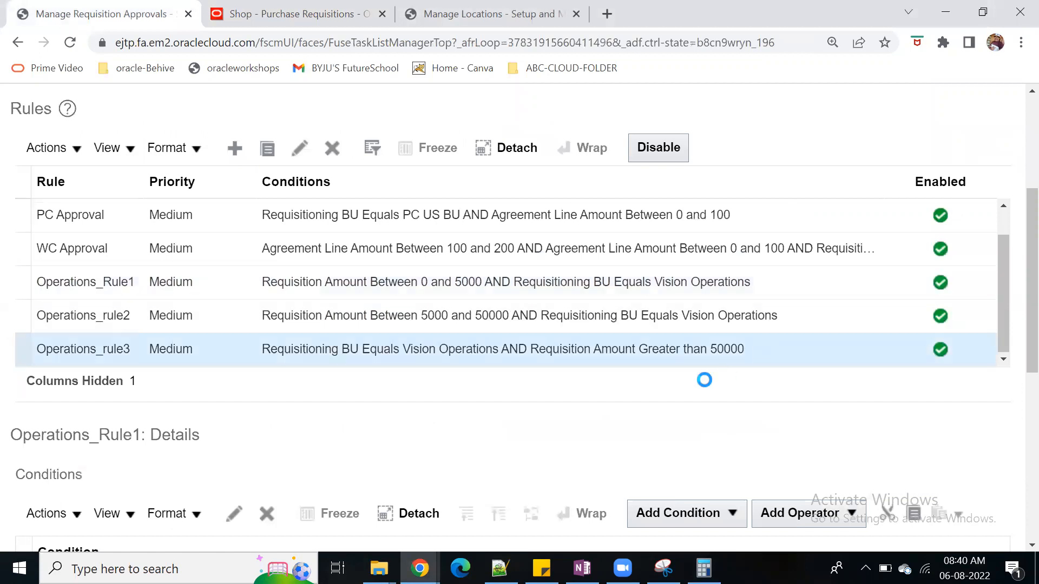
pyautogui.scroll(-3, 661, 448)
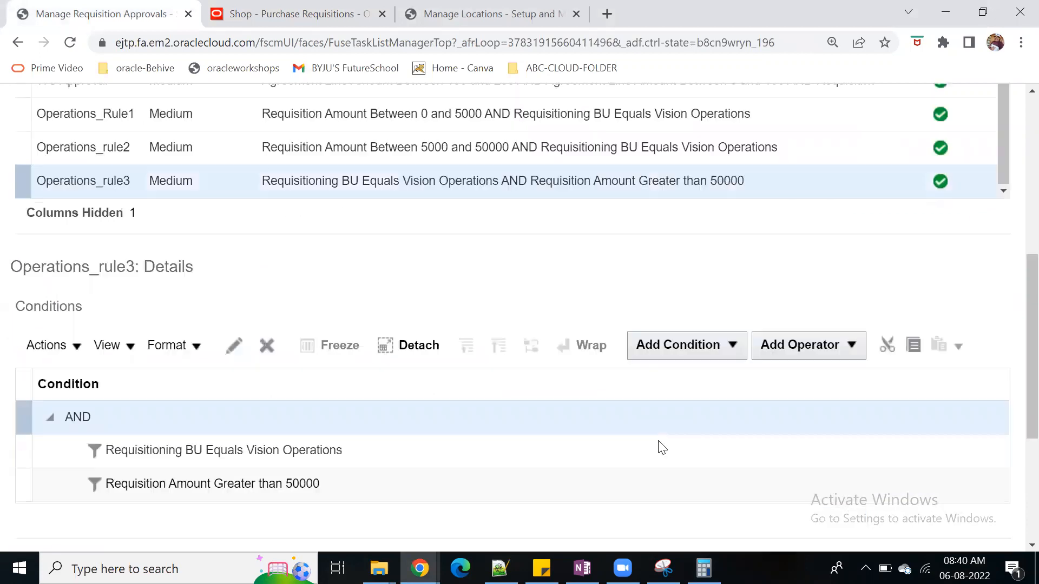
pyautogui.scroll(-5, 662, 448)
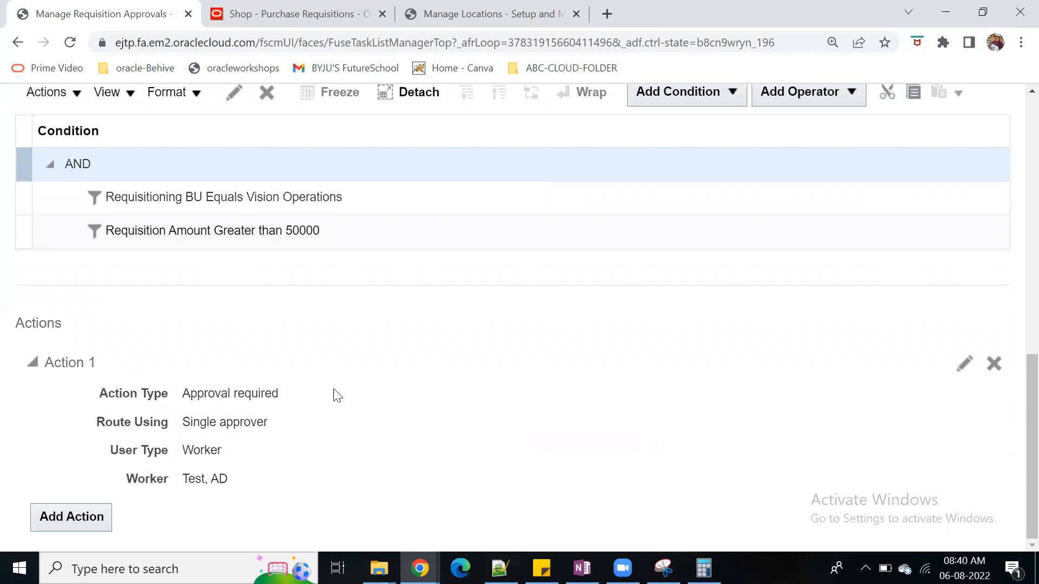
pyautogui.scroll(6, 660, 441)
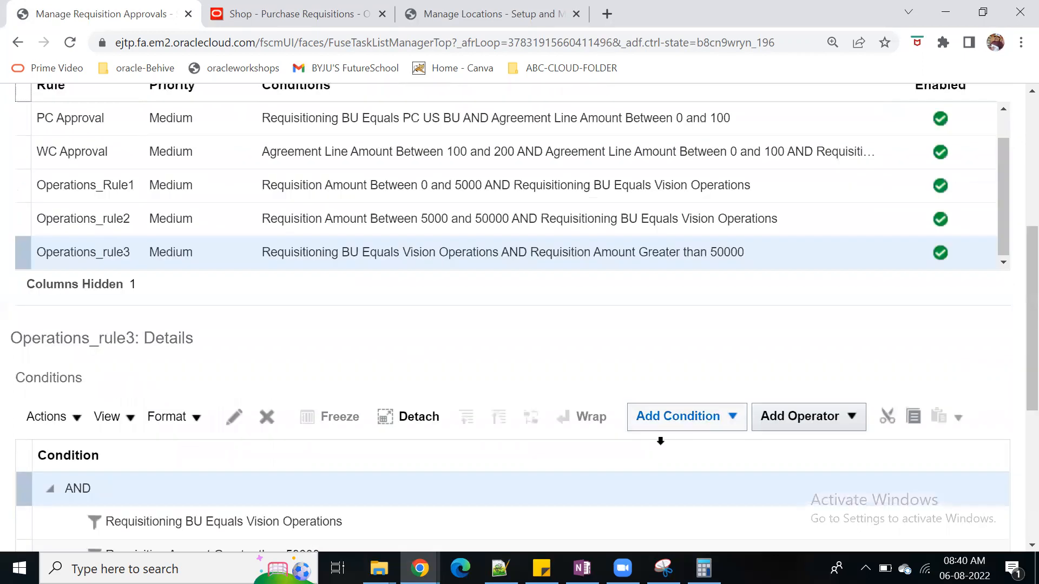
# Set the quantity of requisition line 1 to 1 and restore the page to its default zoom
pyautogui.click(296, 16)
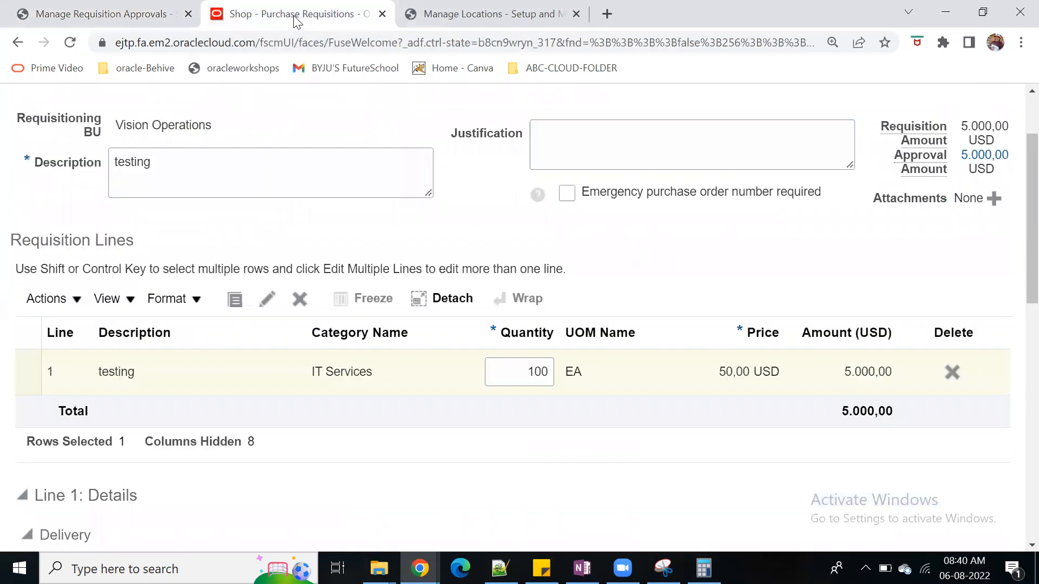
pyautogui.click(527, 370)
pyautogui.write('1')
pyautogui.press('Tab')
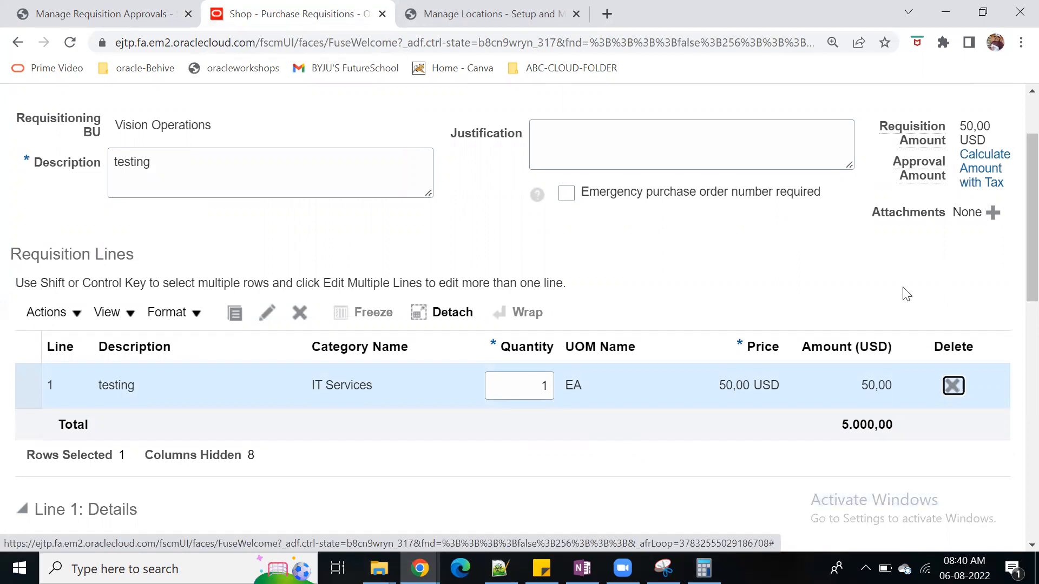
pyautogui.scroll(1, 1003, 269)
pyautogui.scroll(2, 1006, 275)
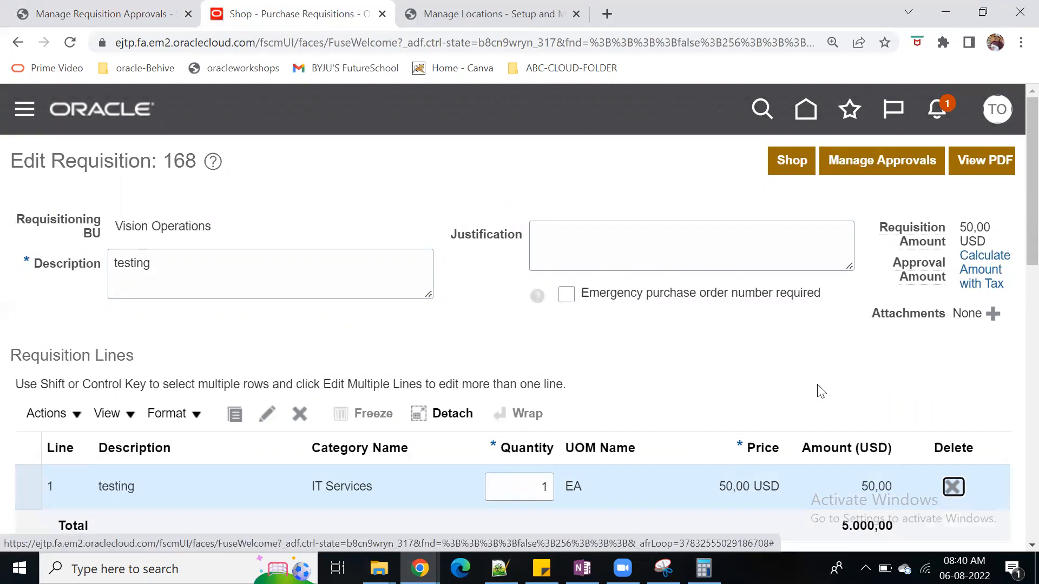
pyautogui.hotkey('ctrl', '0')
pyautogui.click(846, 147)
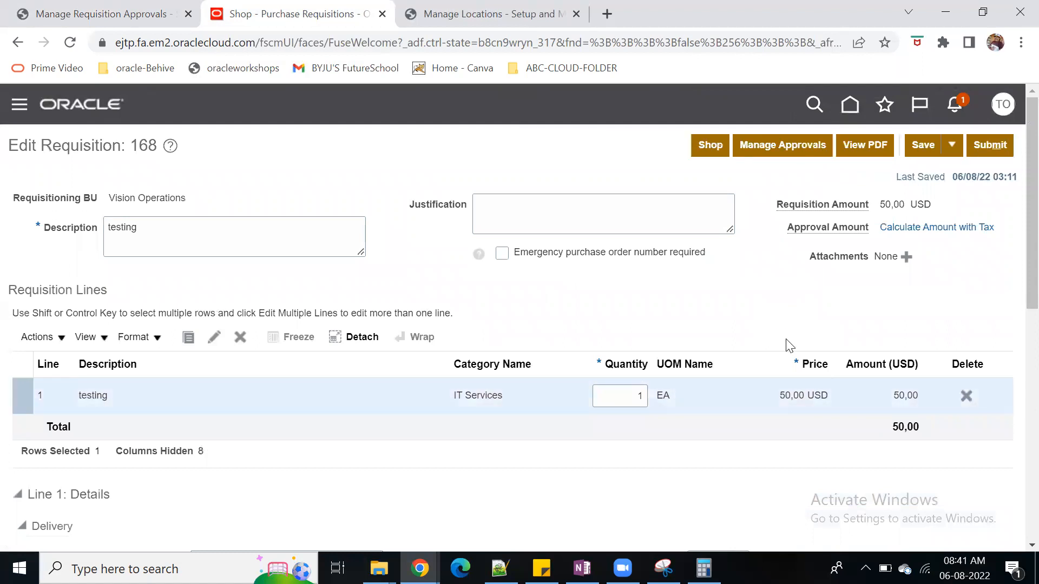
# Check the requisition's approval routing against the header approval rules, and return to editing the requisition
pyautogui.click(785, 144)
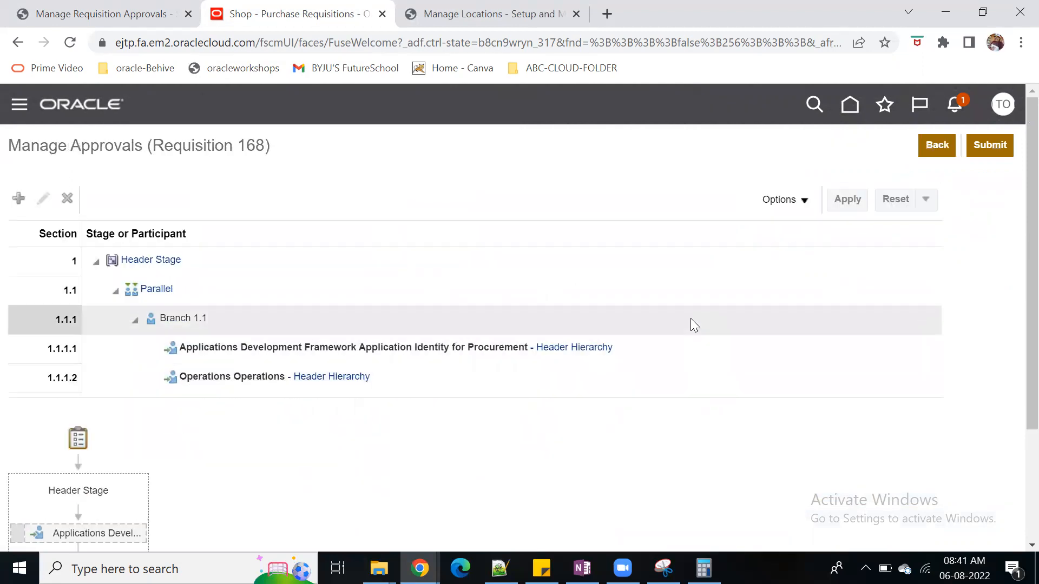
pyautogui.scroll(-3, 650, 324)
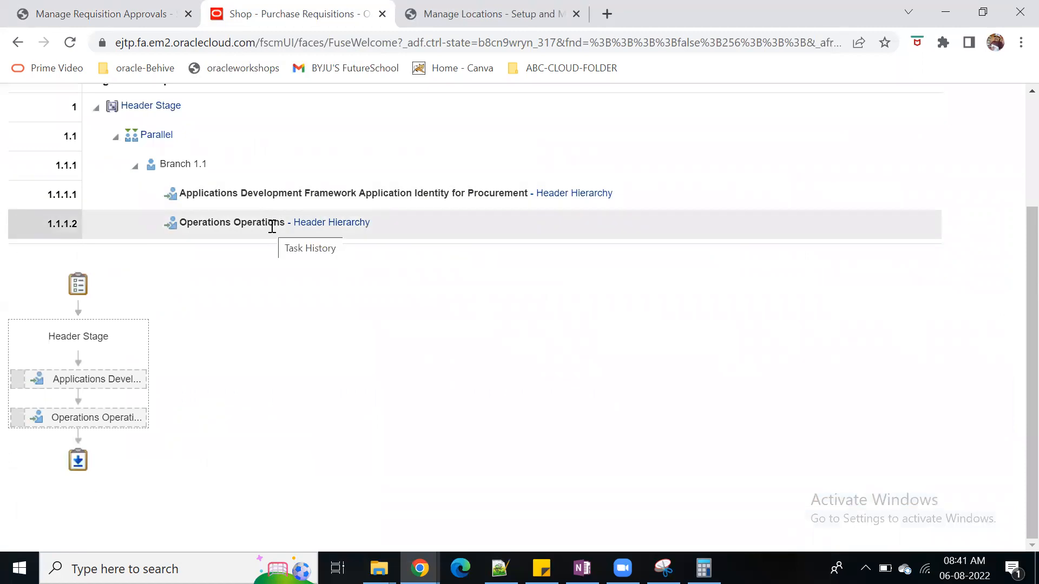
pyautogui.click(196, 17)
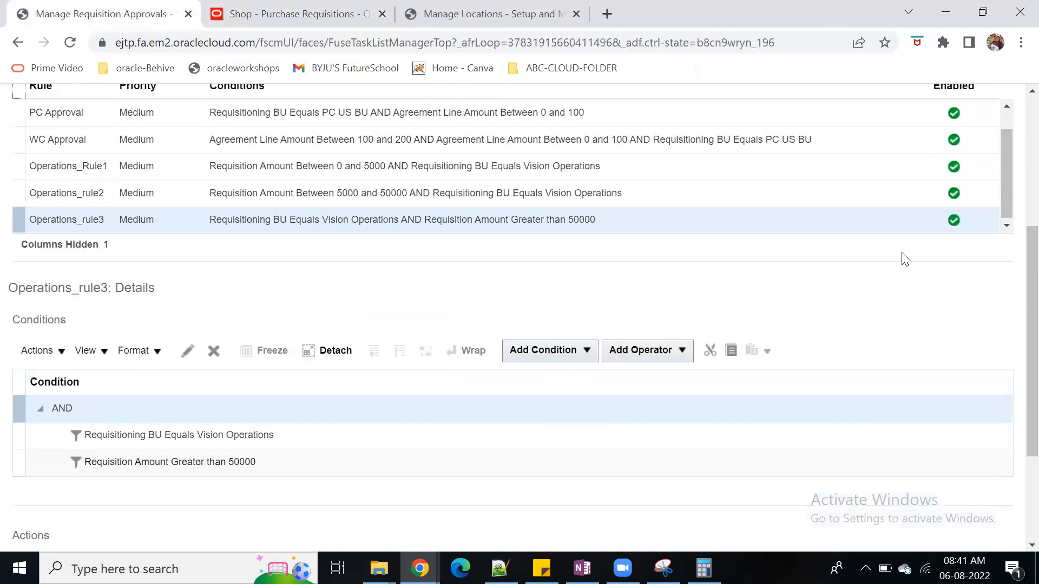
pyautogui.click(273, 17)
pyautogui.scroll(5, 492, 348)
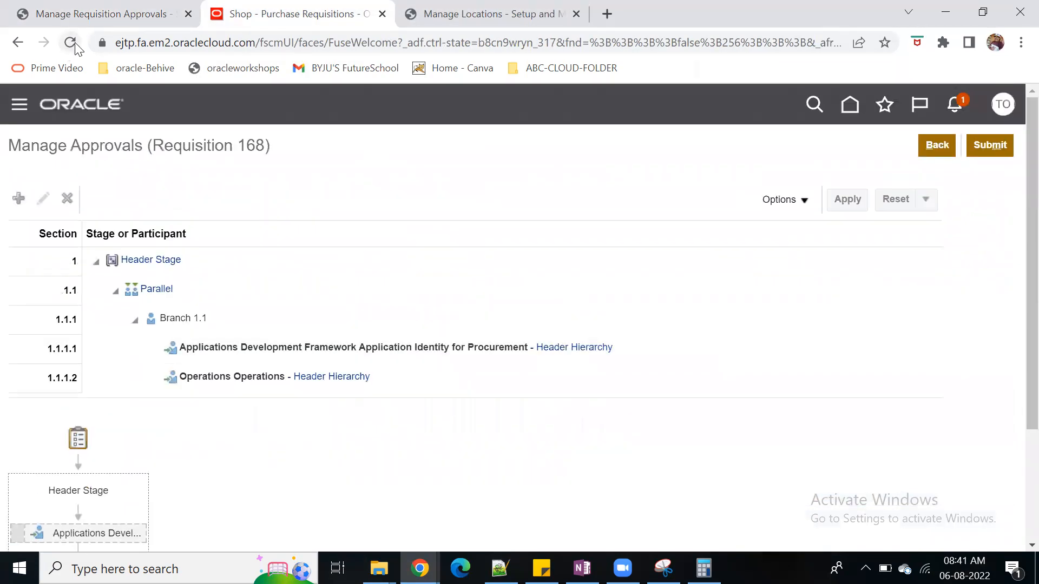
pyautogui.click(96, 14)
pyautogui.scroll(5, 786, 281)
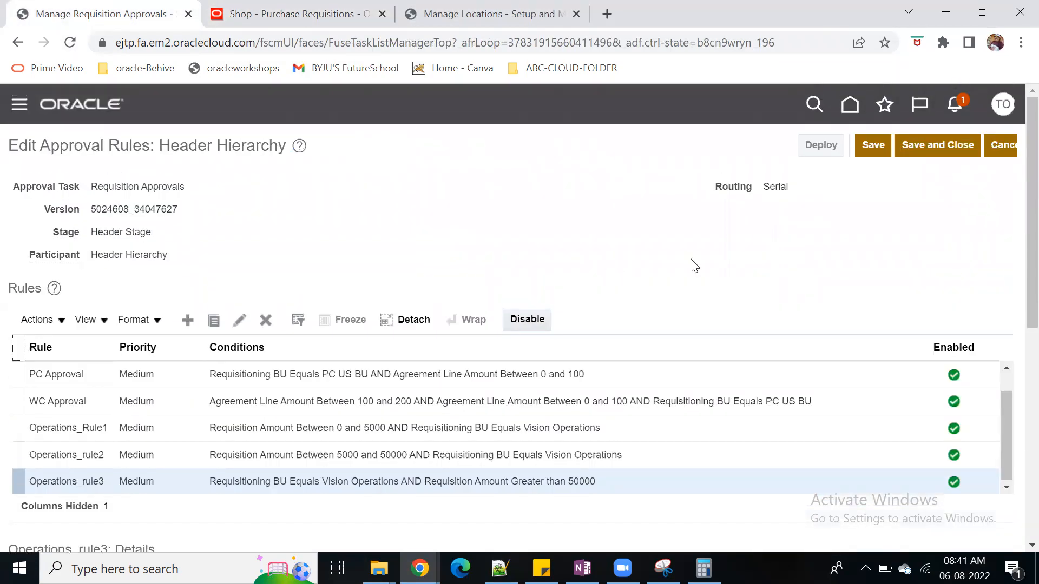
pyautogui.click(323, 14)
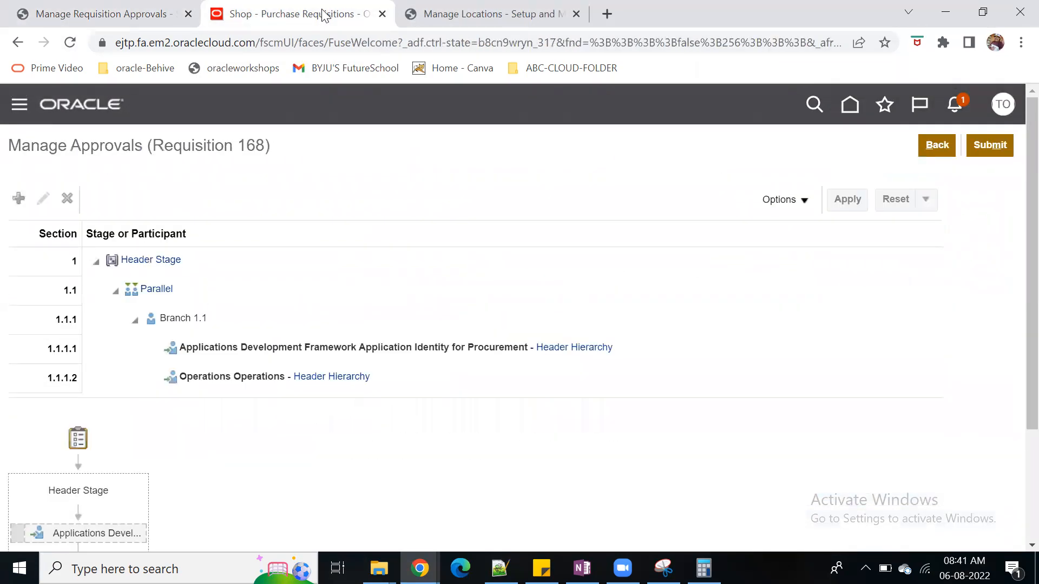
pyautogui.click(936, 149)
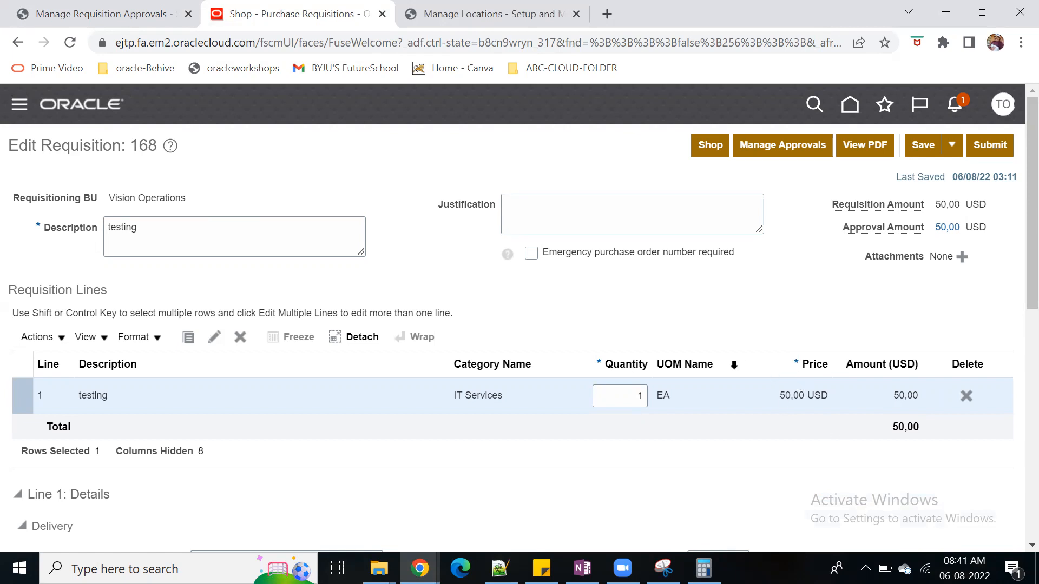
pyautogui.moveTo(744, 361); pyautogui.dragTo(708, 361)
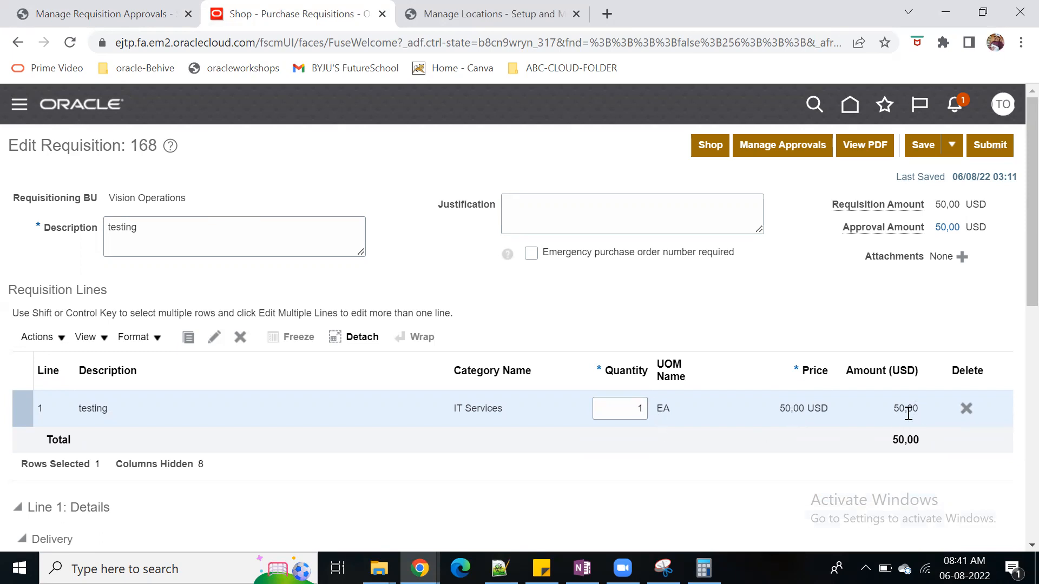
# Examine the conditions of Operations_Rule1 and the worker assigned in its approval action
pyautogui.click(112, 18)
pyautogui.click(95, 428)
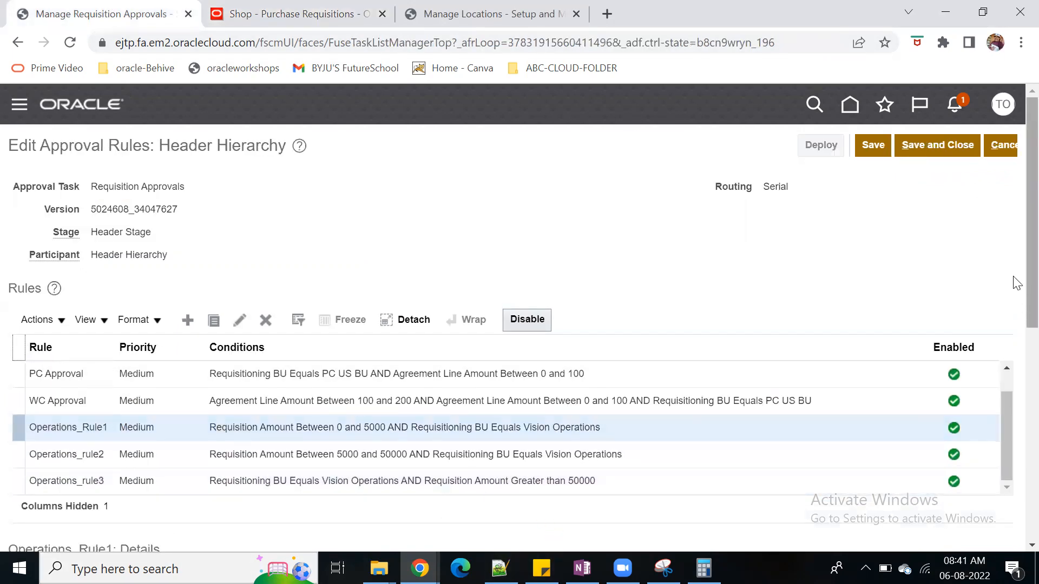
pyautogui.scroll(-5, 1015, 471)
pyautogui.scroll(-2, 1015, 477)
pyautogui.scroll(4, 1015, 499)
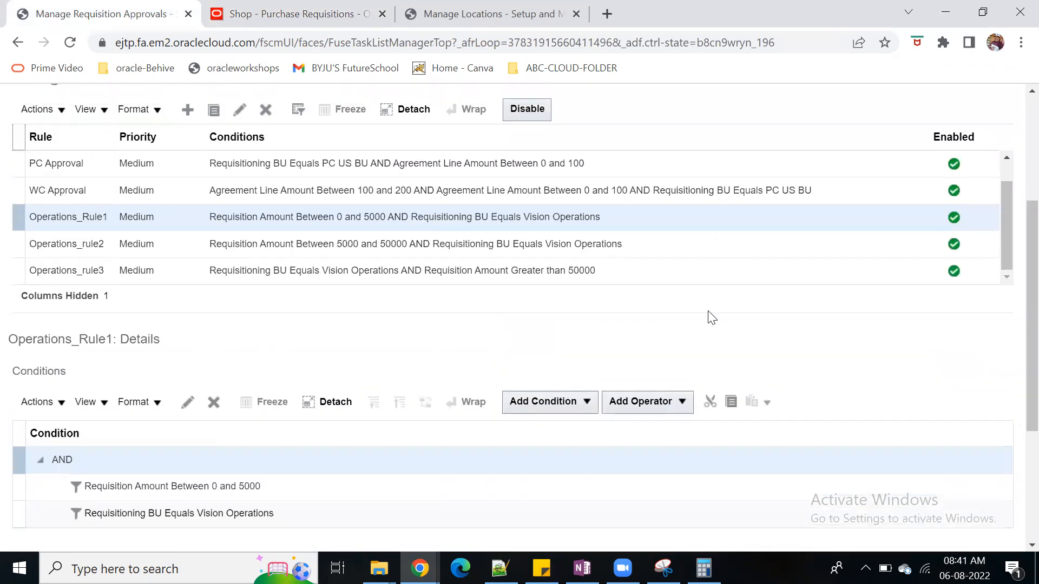
pyautogui.scroll(-4, 399, 480)
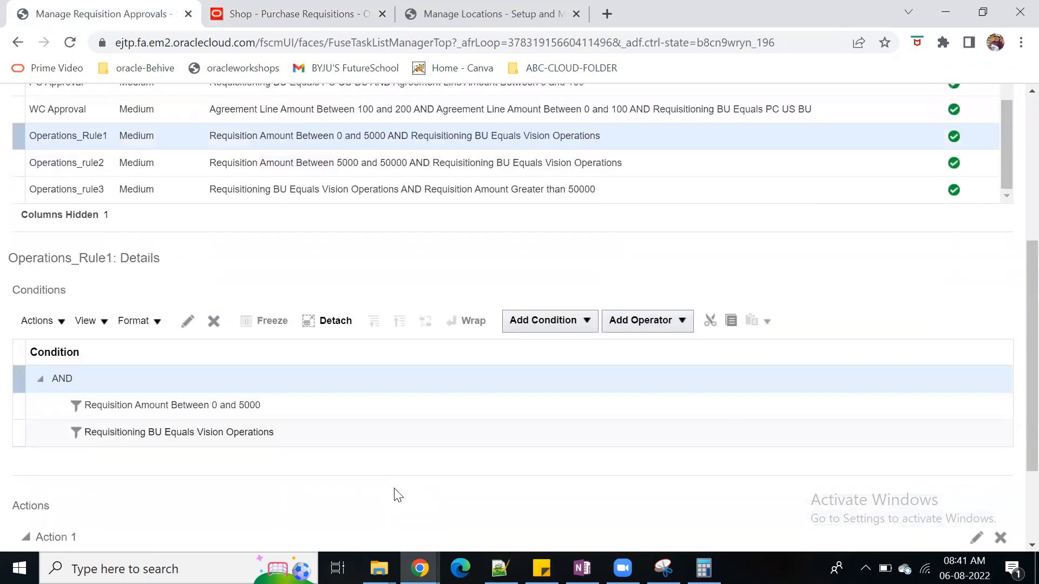
pyautogui.moveTo(177, 493); pyautogui.dragTo(280, 494)
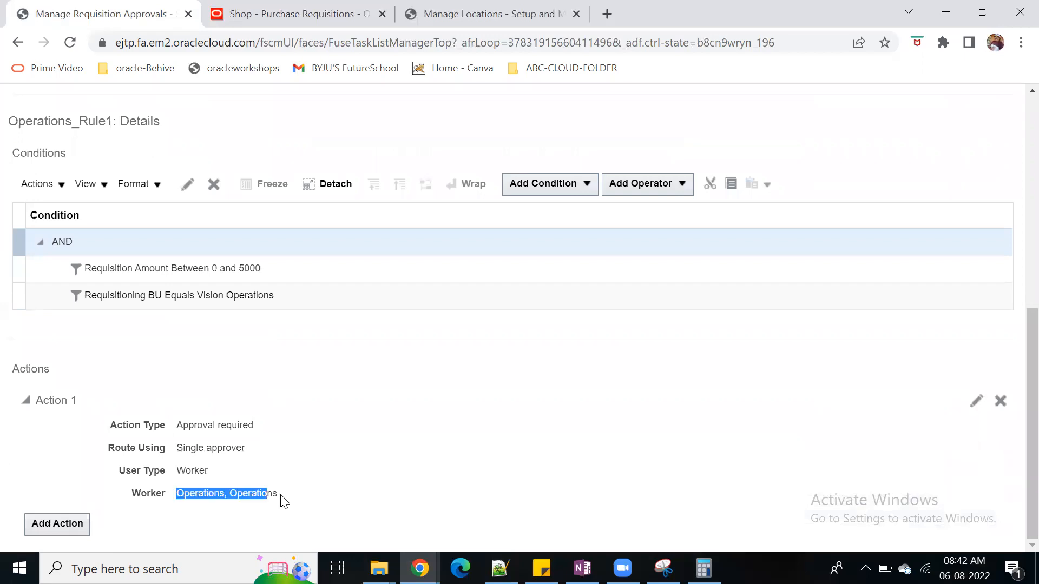
# Examine the condition and automatic action of the Auto Approve rule
pyautogui.scroll(5, 485, 503)
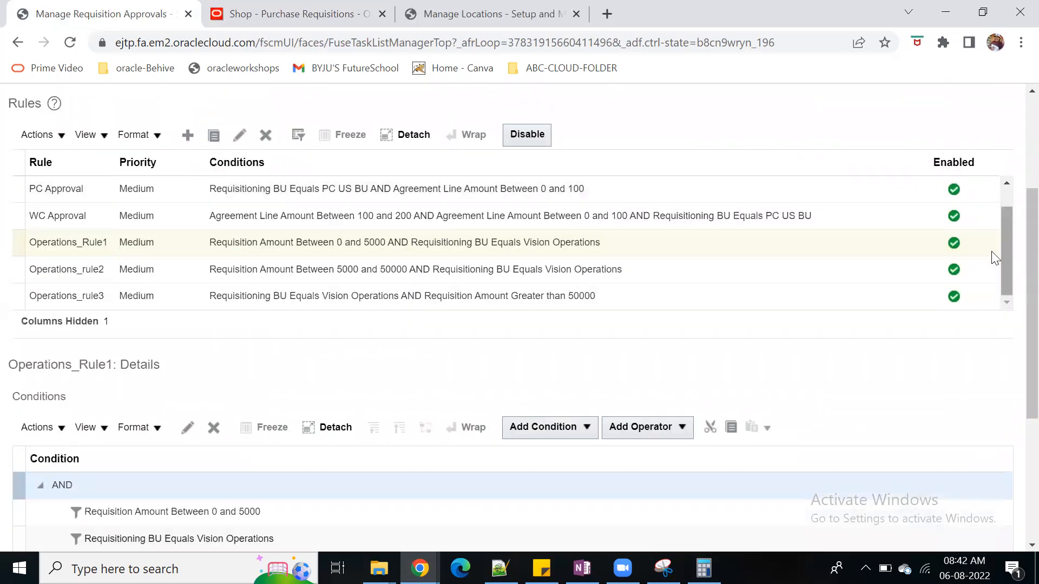
pyautogui.scroll(1, 1003, 254)
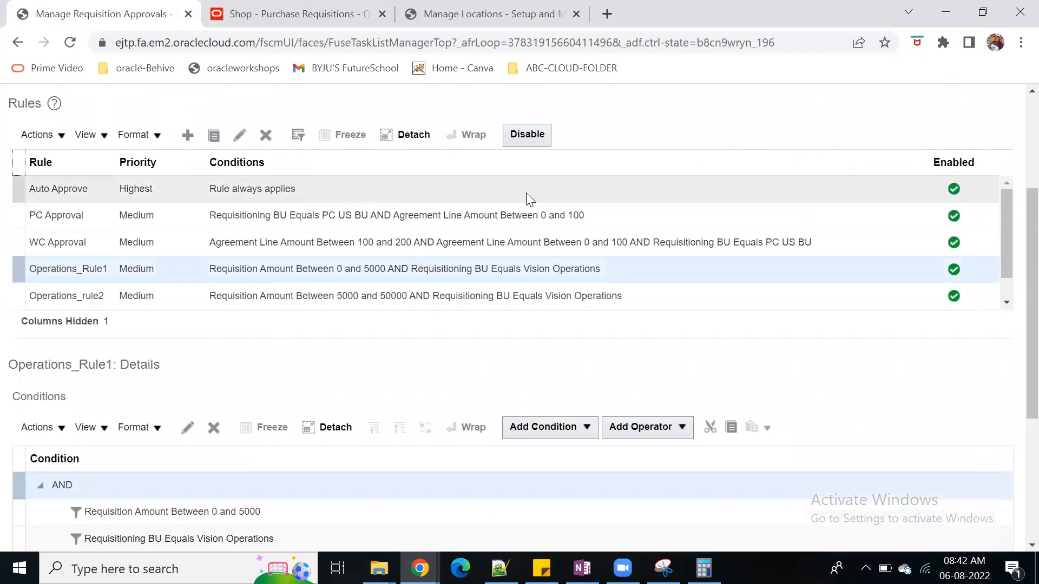
pyautogui.click(355, 187)
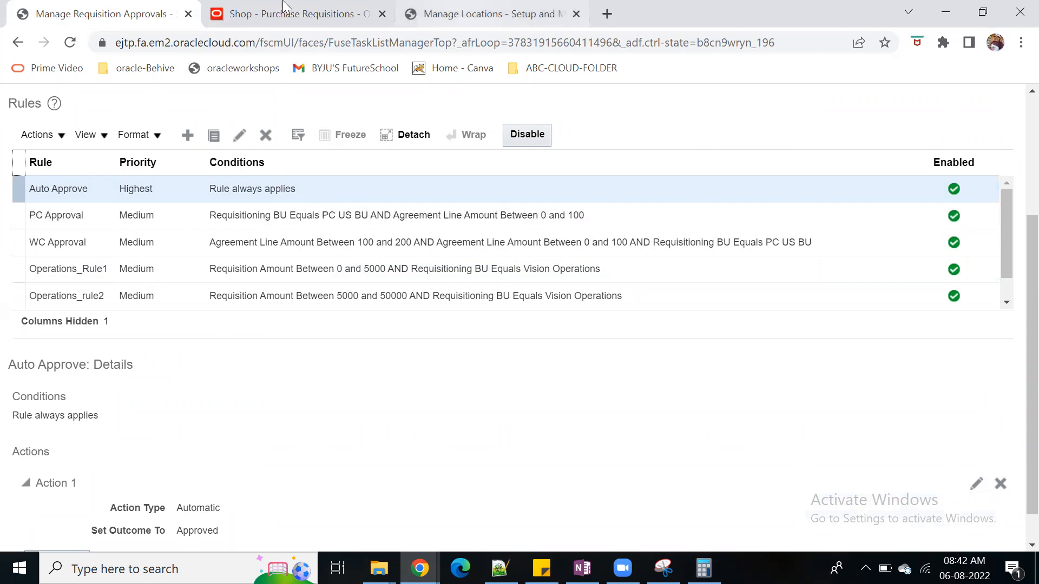
# Recheck the approver sequence on the requisition's approvals page and go back to the approval rules
pyautogui.click(290, 12)
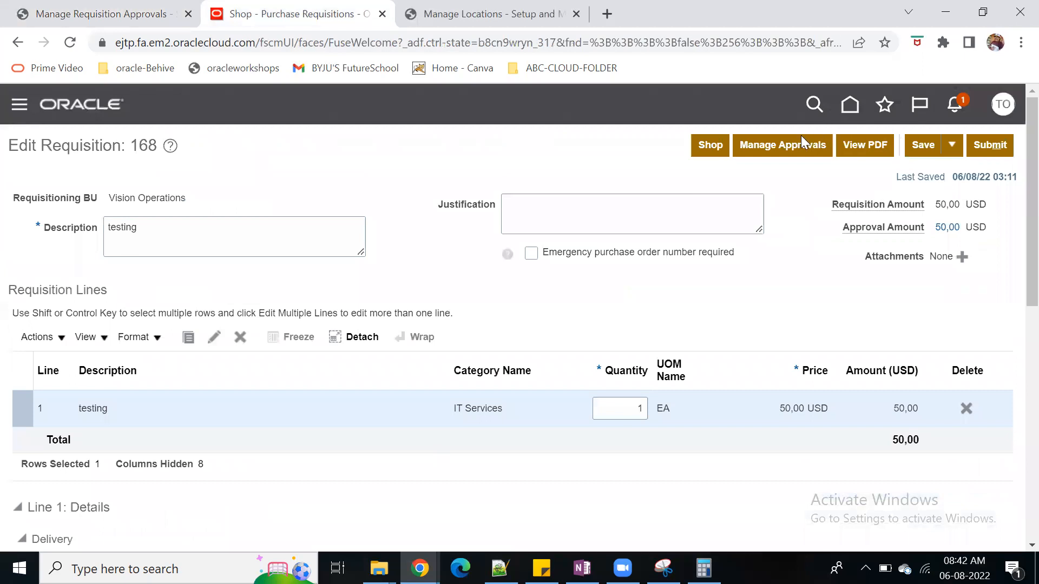
pyautogui.click(786, 147)
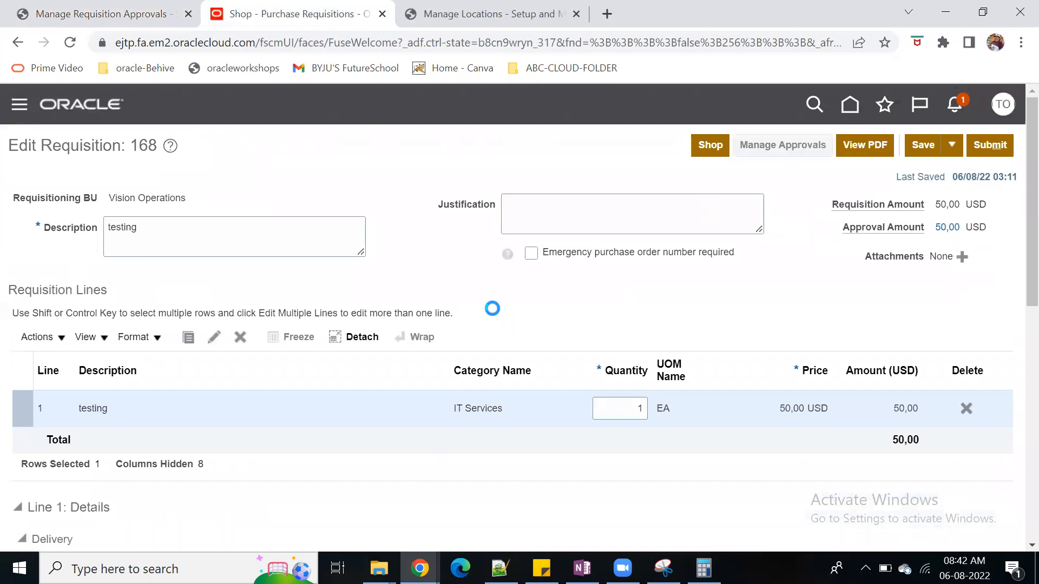
pyautogui.scroll(-3, 492, 308)
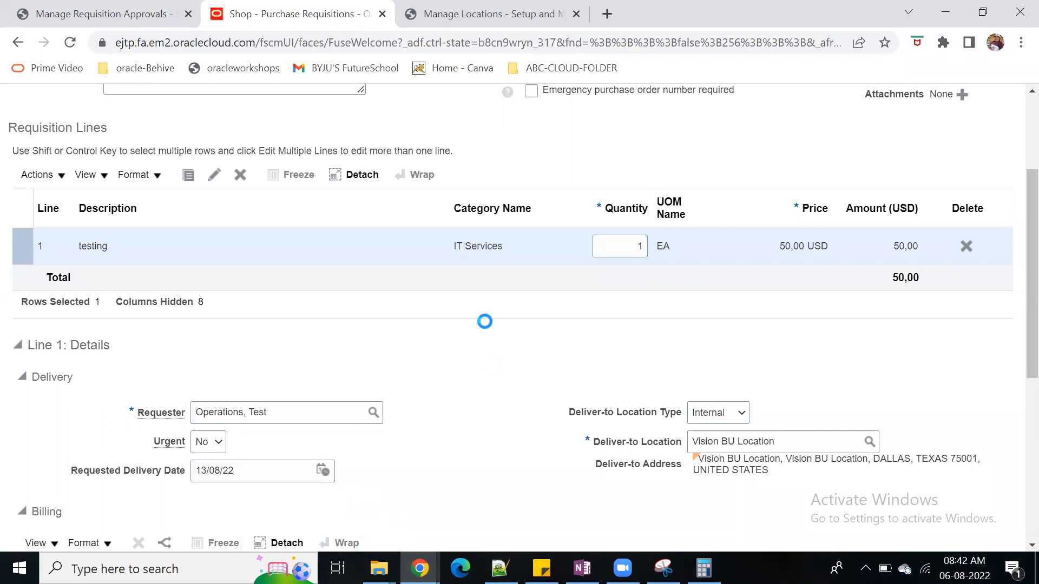
pyautogui.scroll(3, 502, 400)
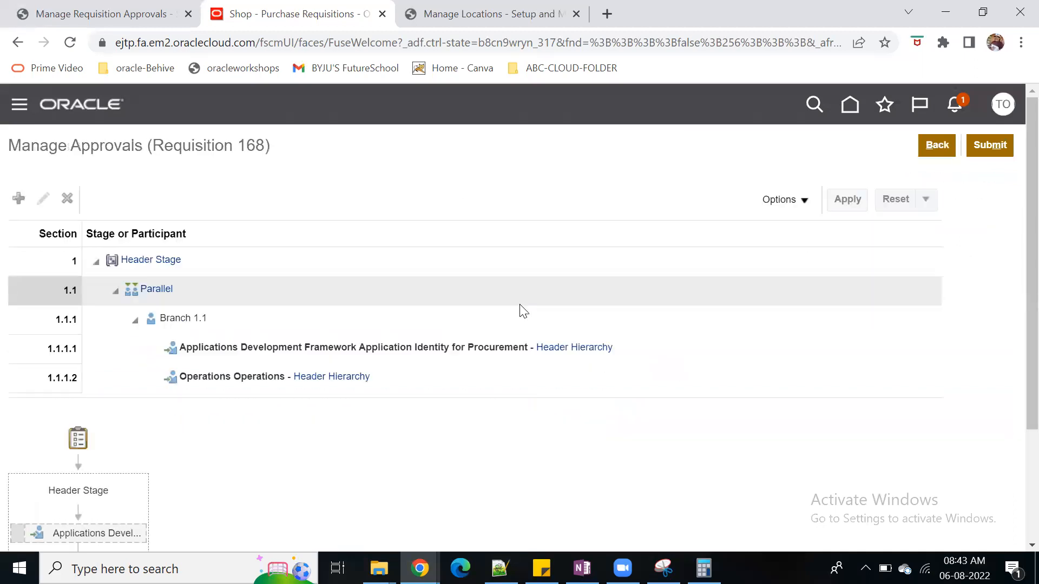
pyautogui.scroll(-3, 452, 456)
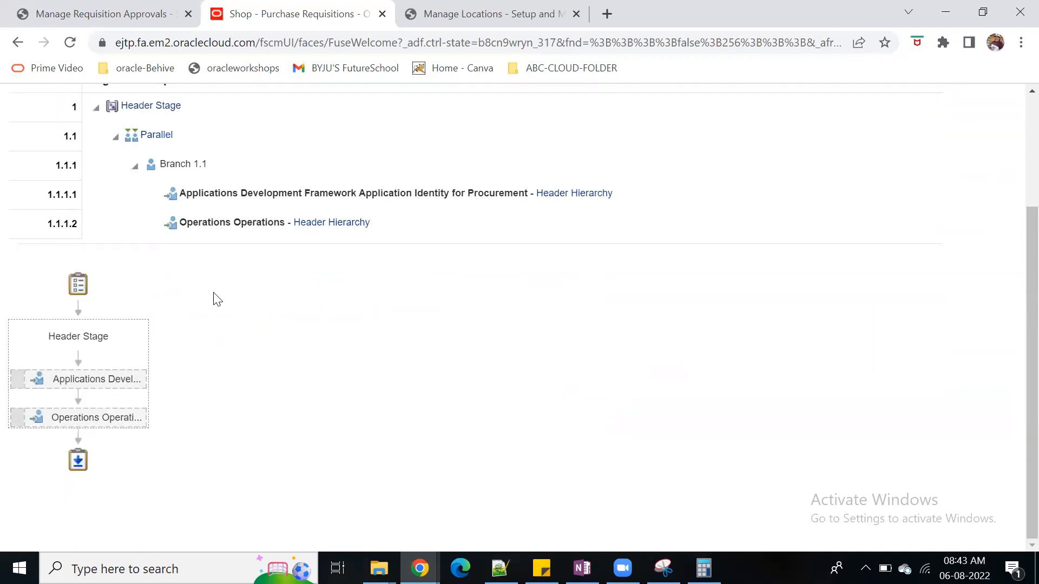
pyautogui.click(78, 12)
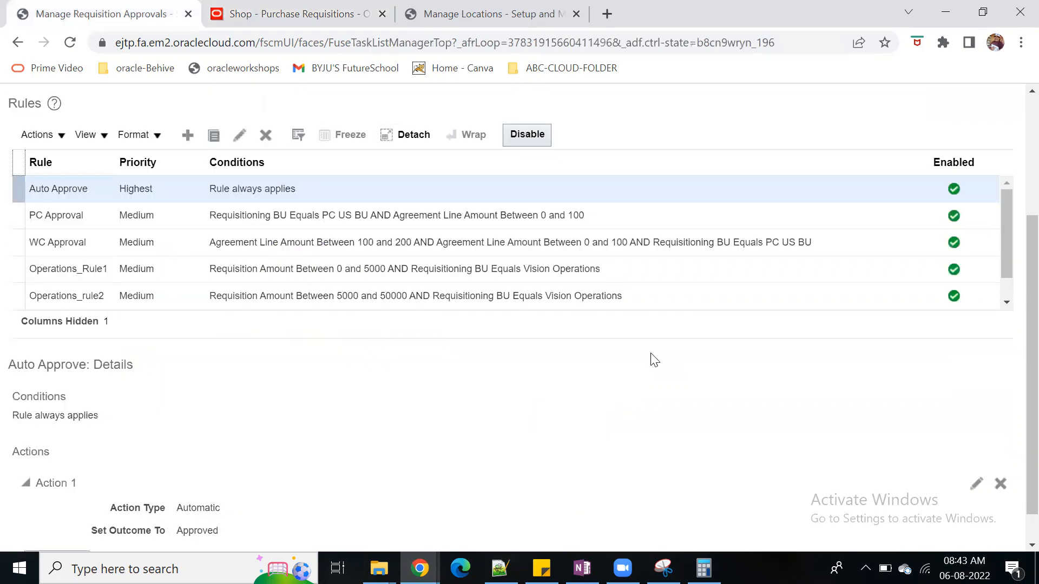
# Return from the approvals page to editing the requisition and set the quantity of line 1 to 10
pyautogui.click(277, 18)
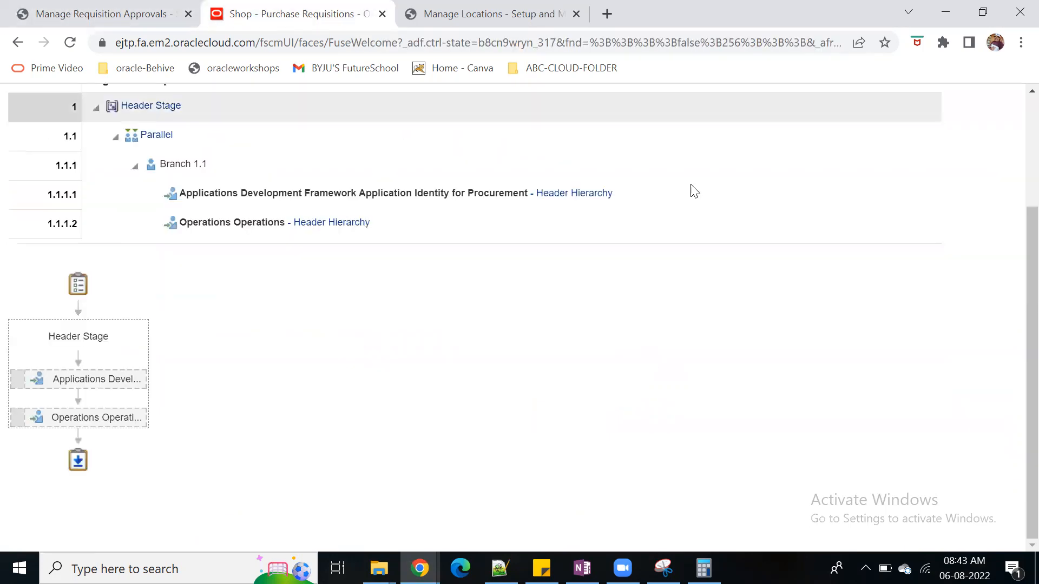
pyautogui.scroll(3, 689, 191)
pyautogui.click(936, 142)
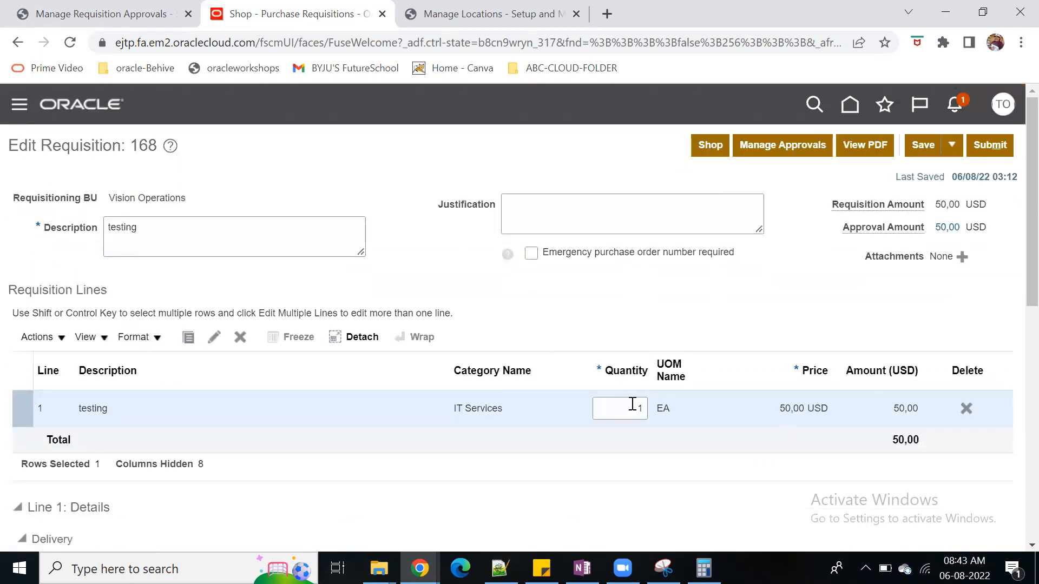
pyautogui.click(632, 403)
pyautogui.write('0')
pyautogui.press('Tab')
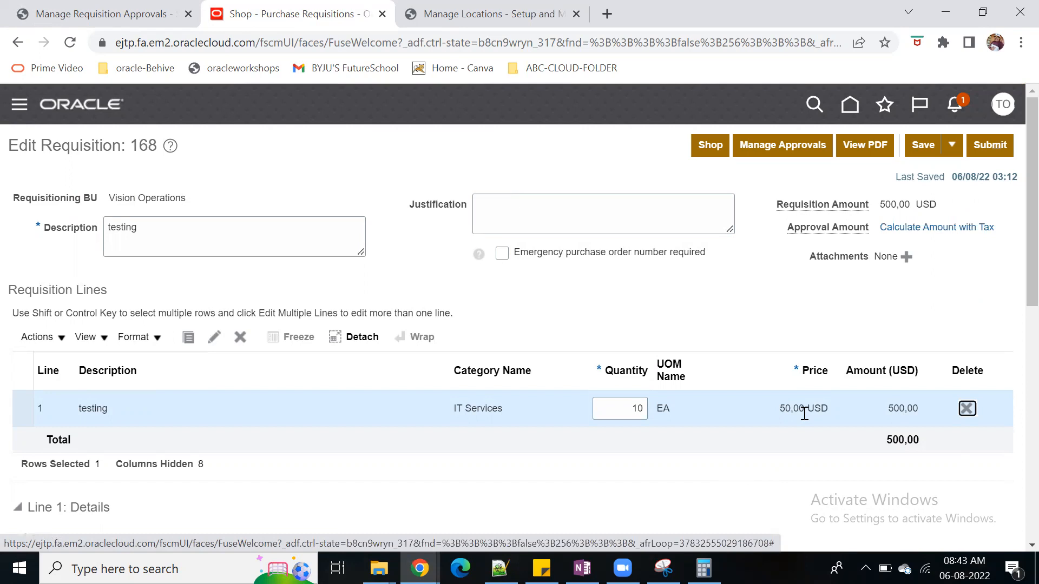
# Switch to Calculator and multiply 10 by 5000
pyautogui.doubleClick(619, 409)
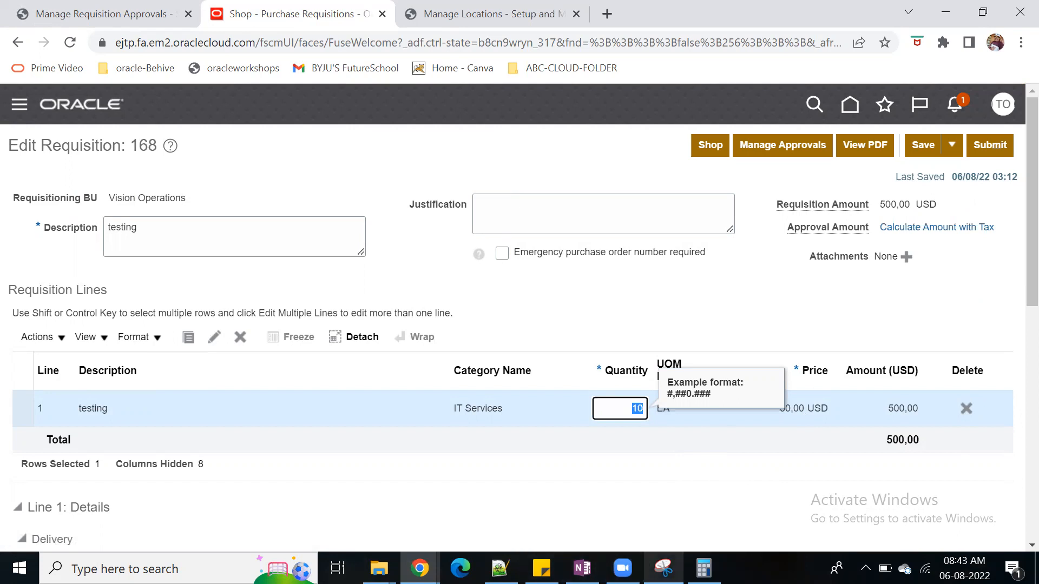
pyautogui.click(703, 568)
pyautogui.click(368, 250)
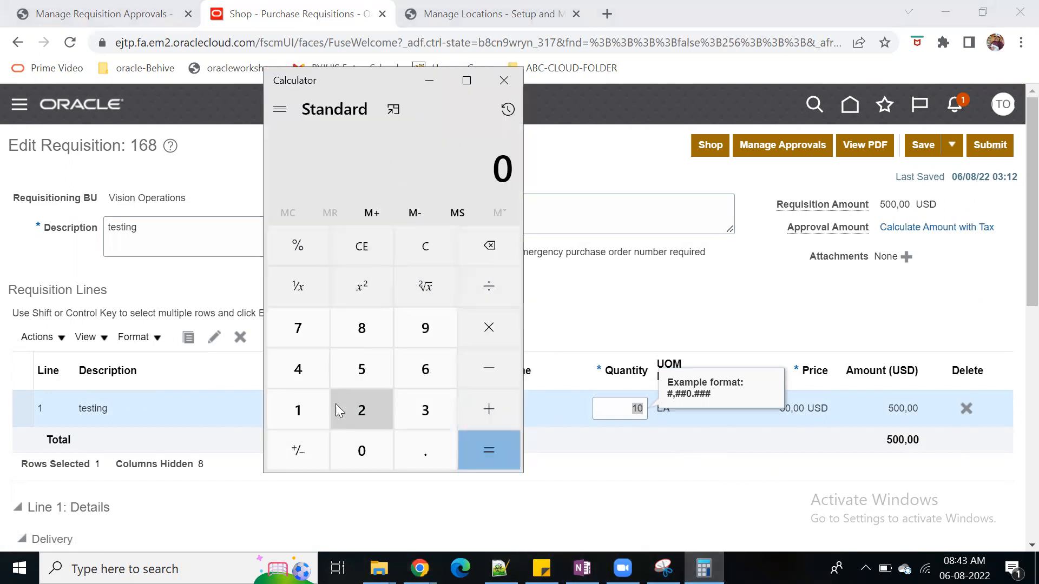
pyautogui.click(309, 413)
pyautogui.click(349, 452)
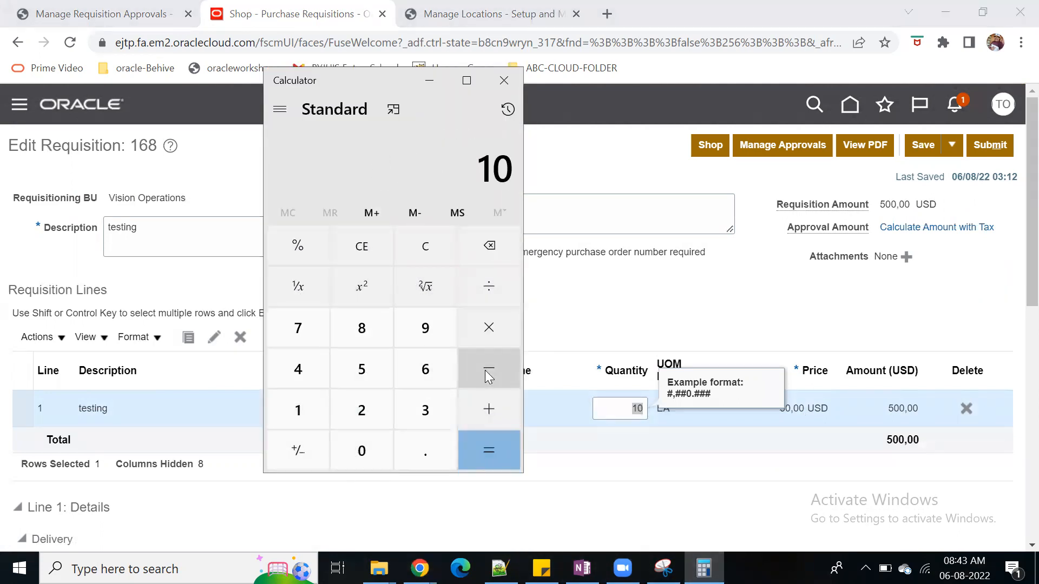
pyautogui.click(490, 332)
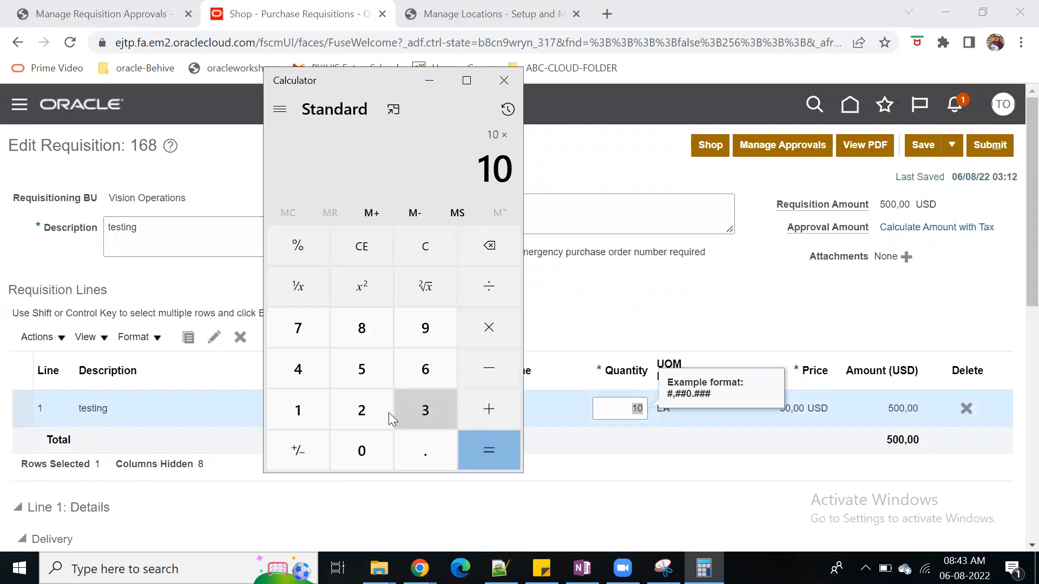
pyautogui.click(360, 373)
pyautogui.click(362, 455)
pyautogui.click(361, 454)
pyautogui.click(362, 454)
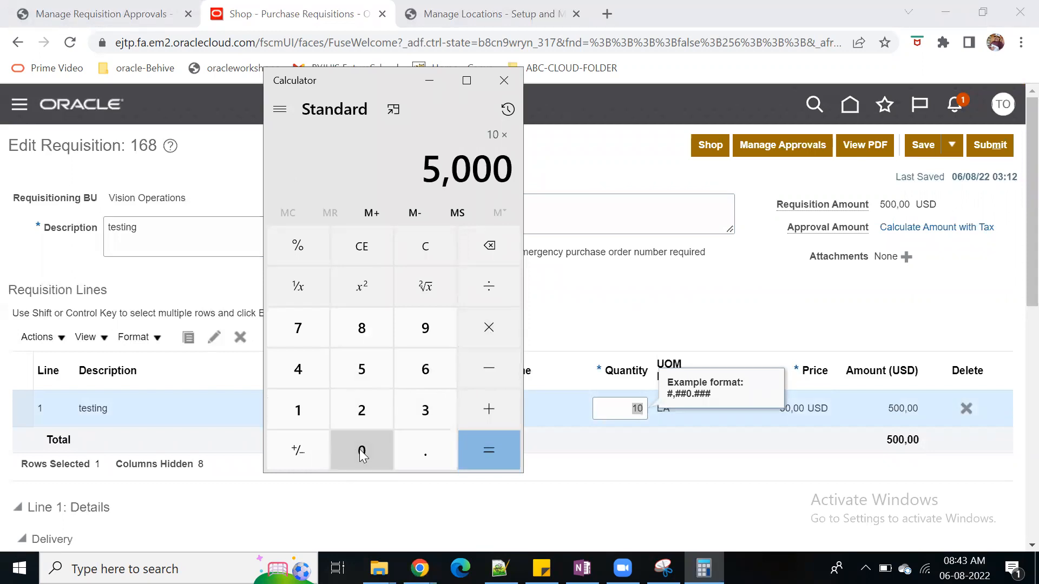
pyautogui.click(484, 443)
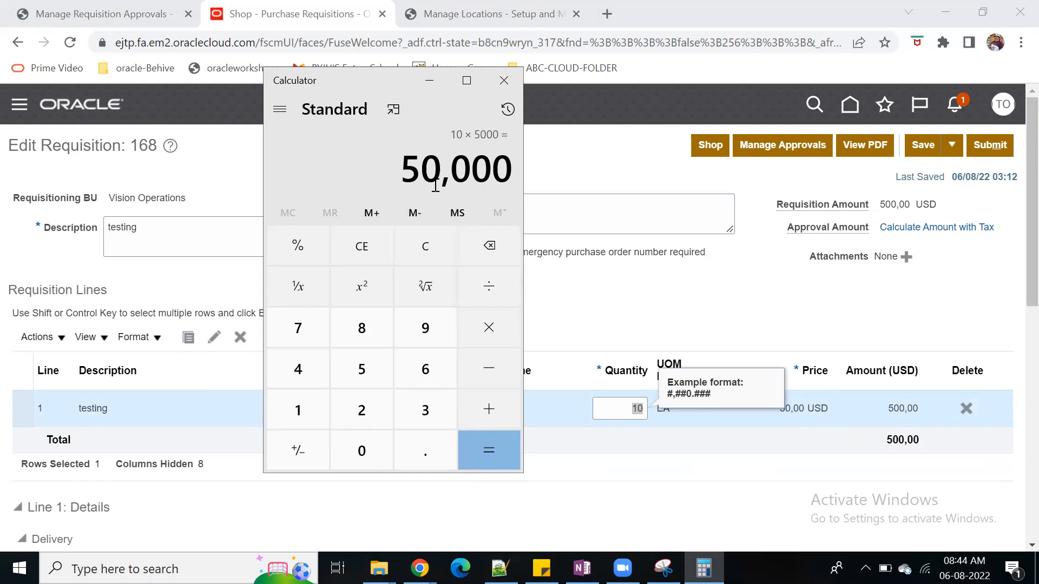
# Switch back to the requisition approval rules in the browser and examine the conditions and action of Operations_rule2
pyautogui.click(123, 7)
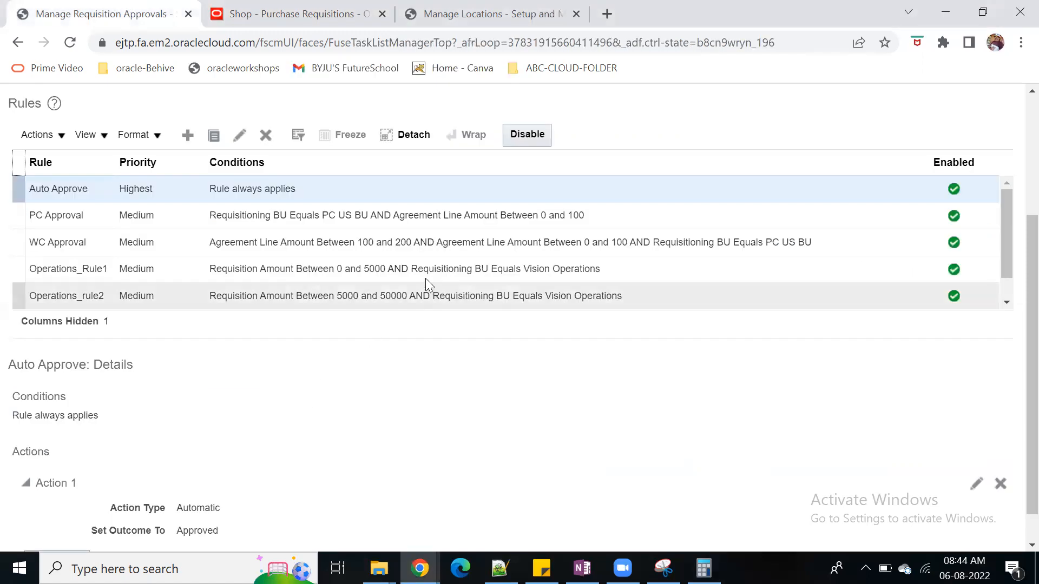
pyautogui.click(381, 297)
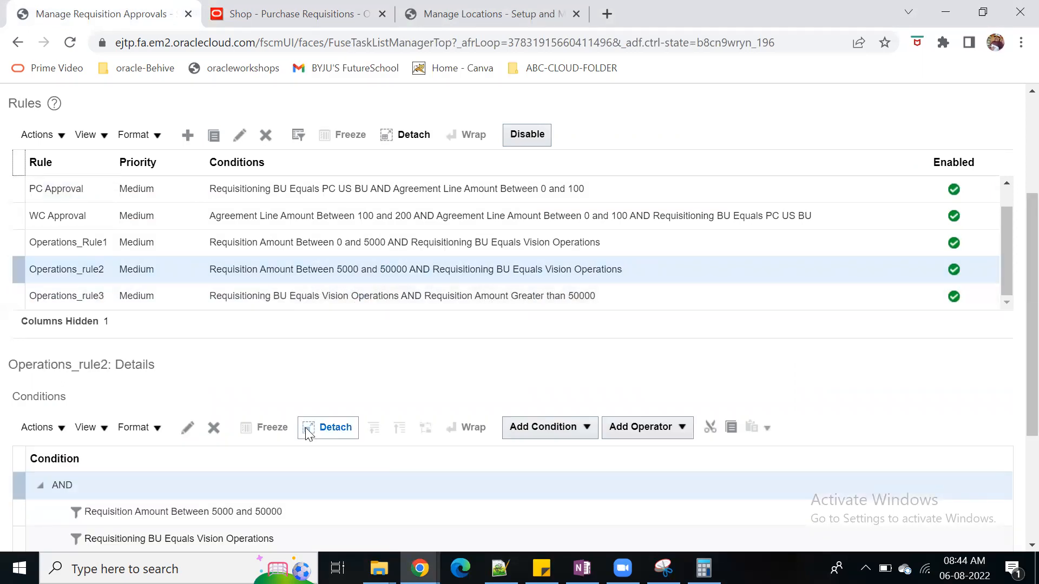
pyautogui.scroll(-3, 306, 429)
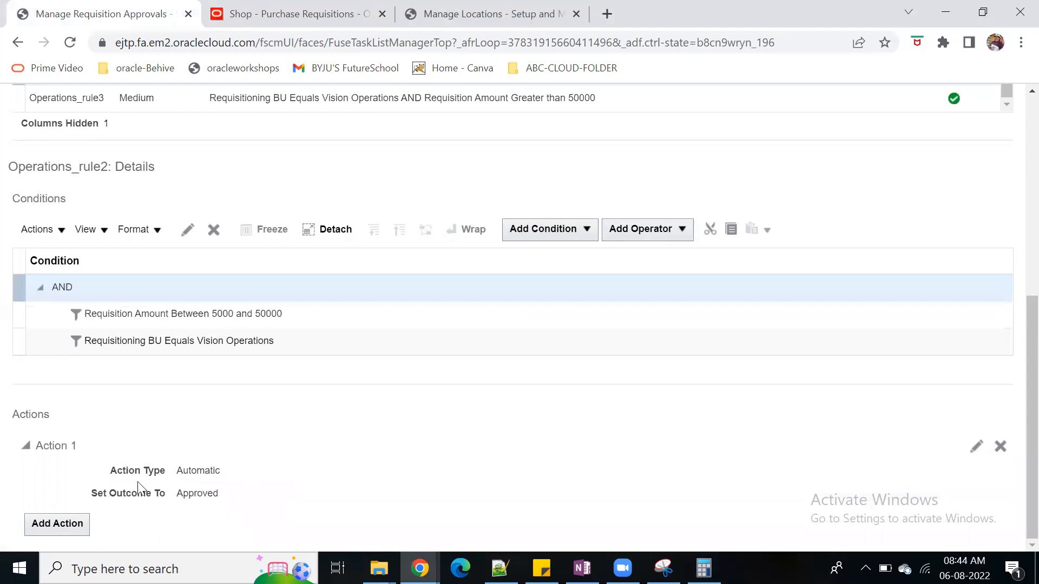
pyautogui.scroll(3, 341, 466)
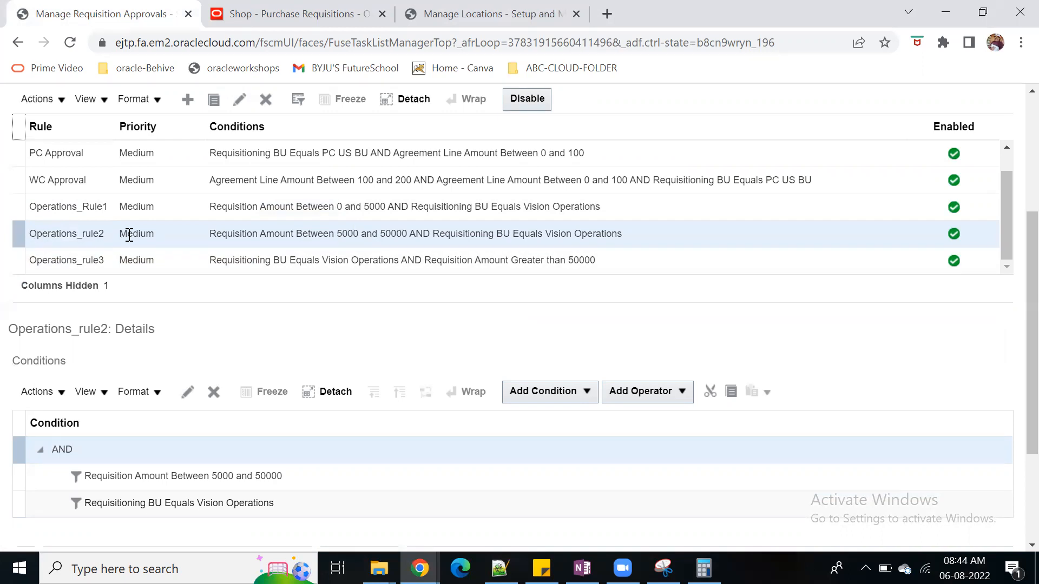
# Set the quantity of requisition line 1 to 9, check the recalculated amounts, and save the requisition
pyautogui.click(279, 15)
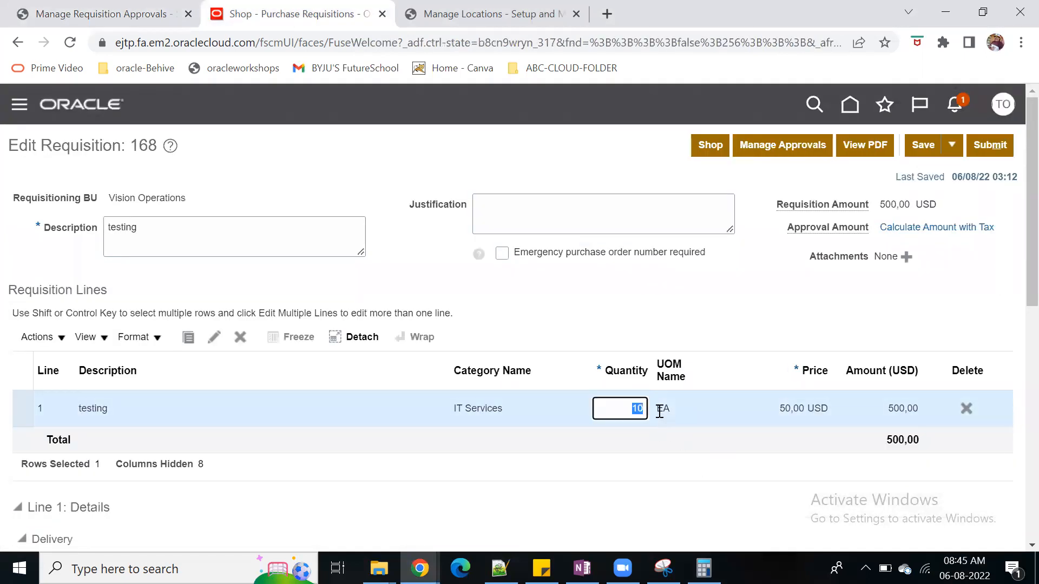
pyautogui.write('9')
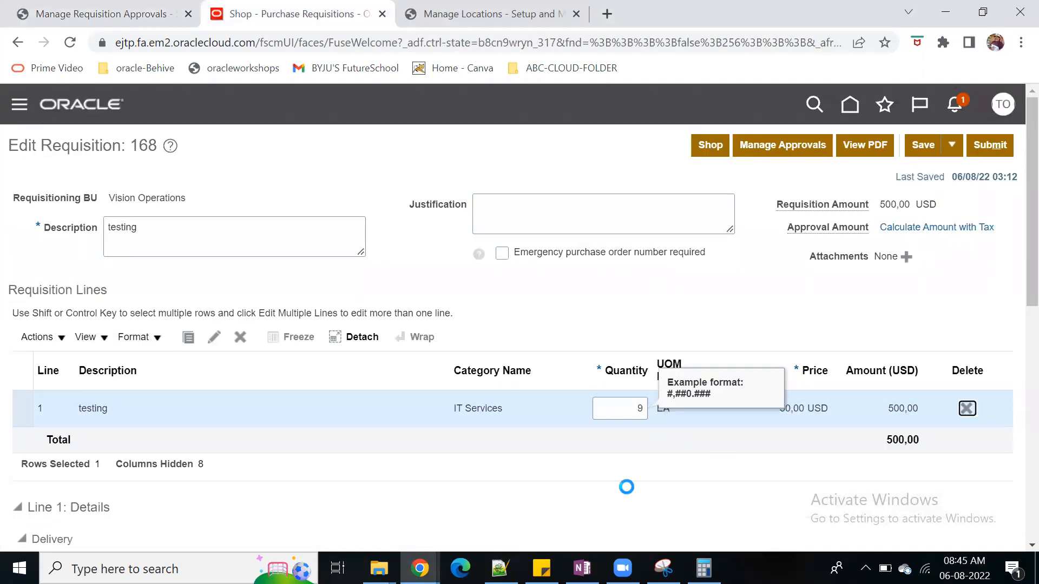
pyautogui.press('Tab')
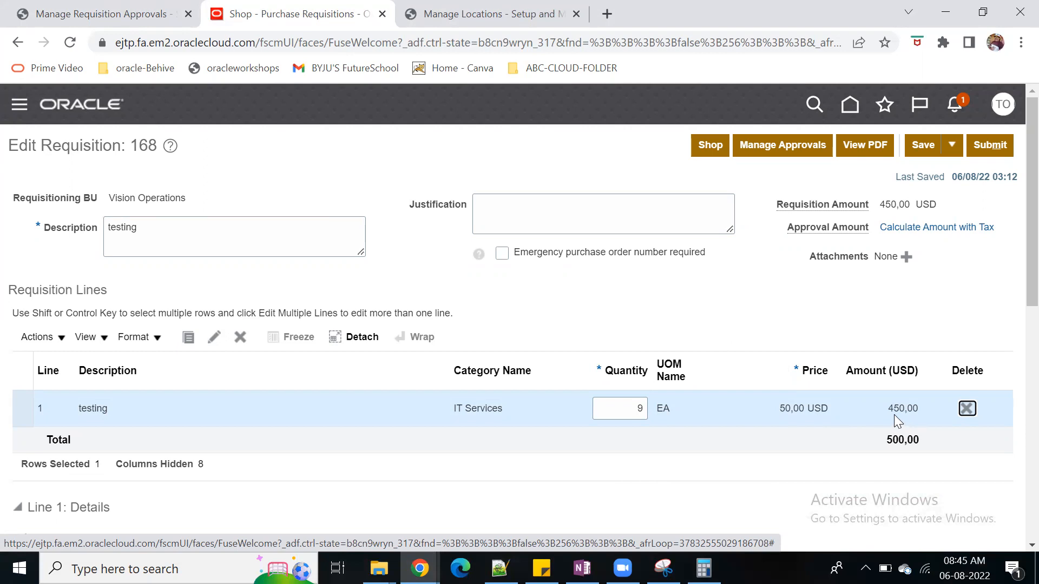
pyautogui.click(898, 208)
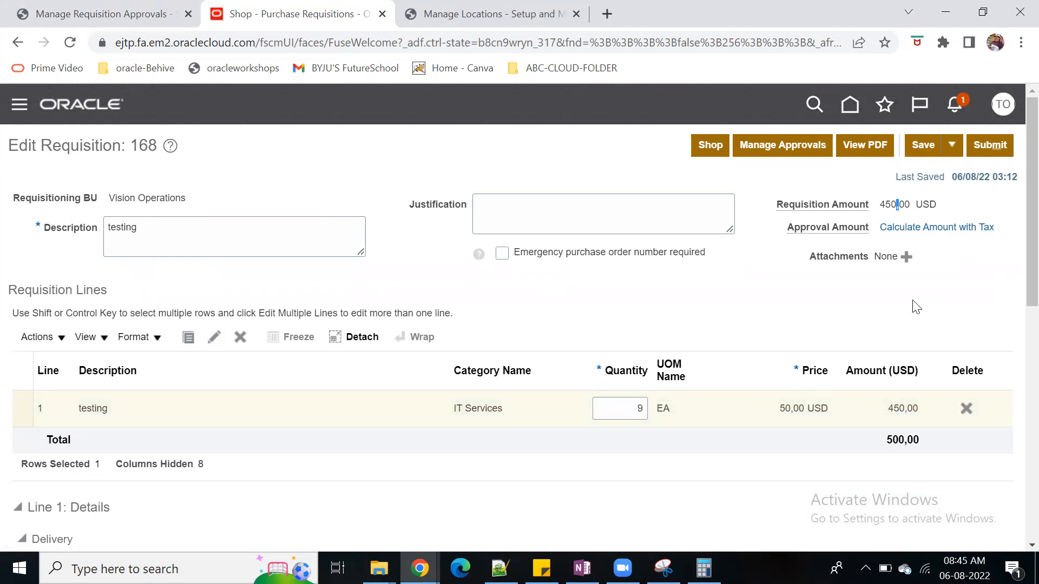
pyautogui.moveTo(890, 411); pyautogui.dragTo(921, 411)
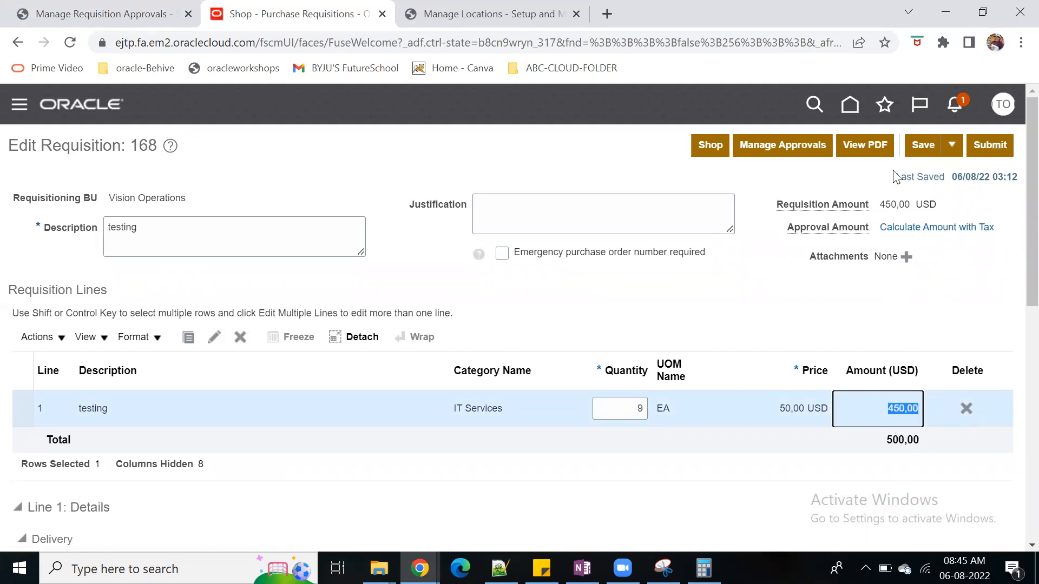
pyautogui.click(915, 147)
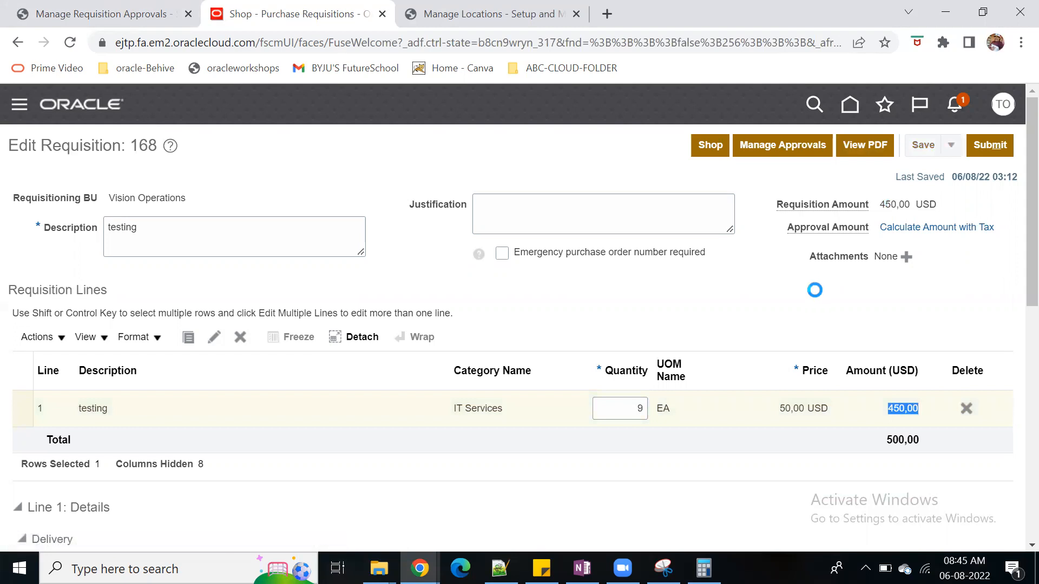
# Open the requisition's approvals page and, while it loads, reload the Unplanned Outage page in the other browser window
pyautogui.click(769, 146)
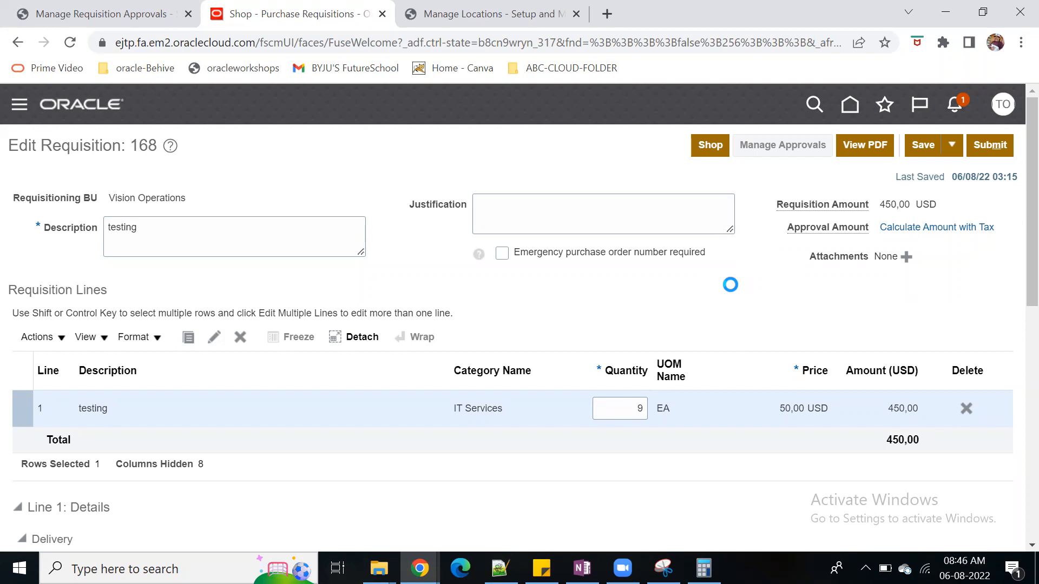
pyautogui.moveTo(420, 568)
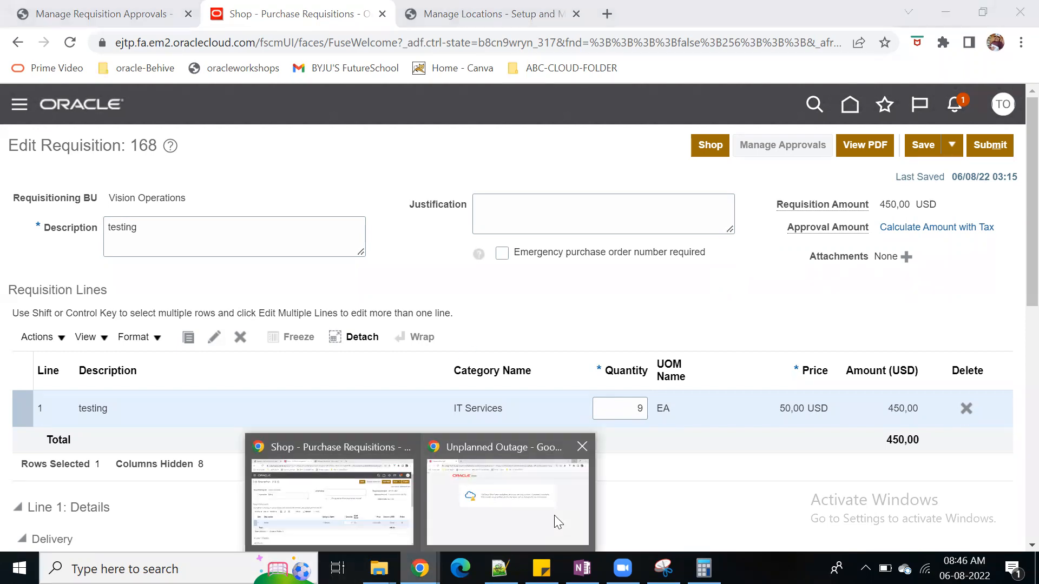
pyautogui.click(558, 522)
pyautogui.click(69, 42)
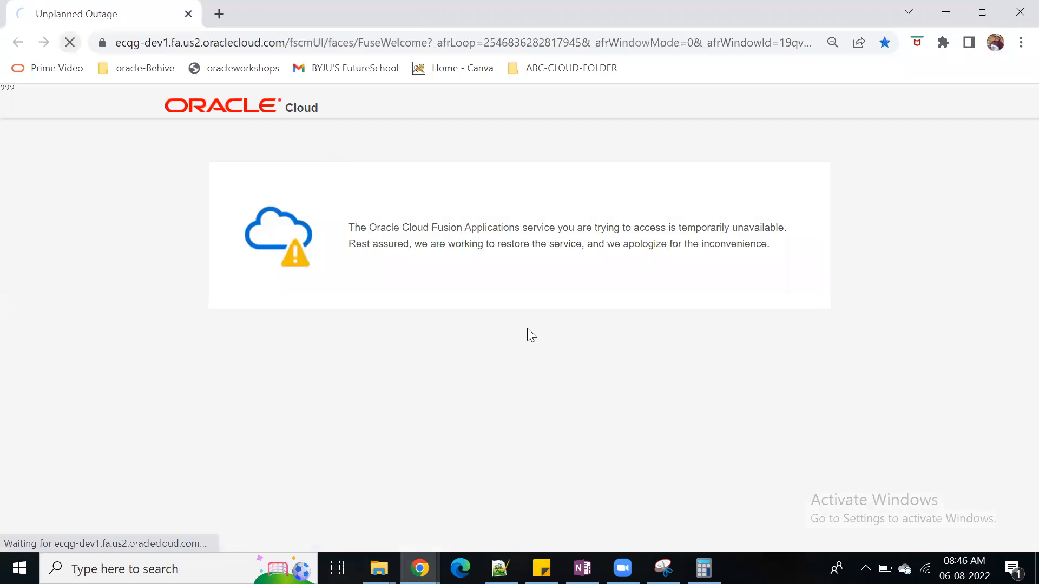
pyautogui.click(945, 13)
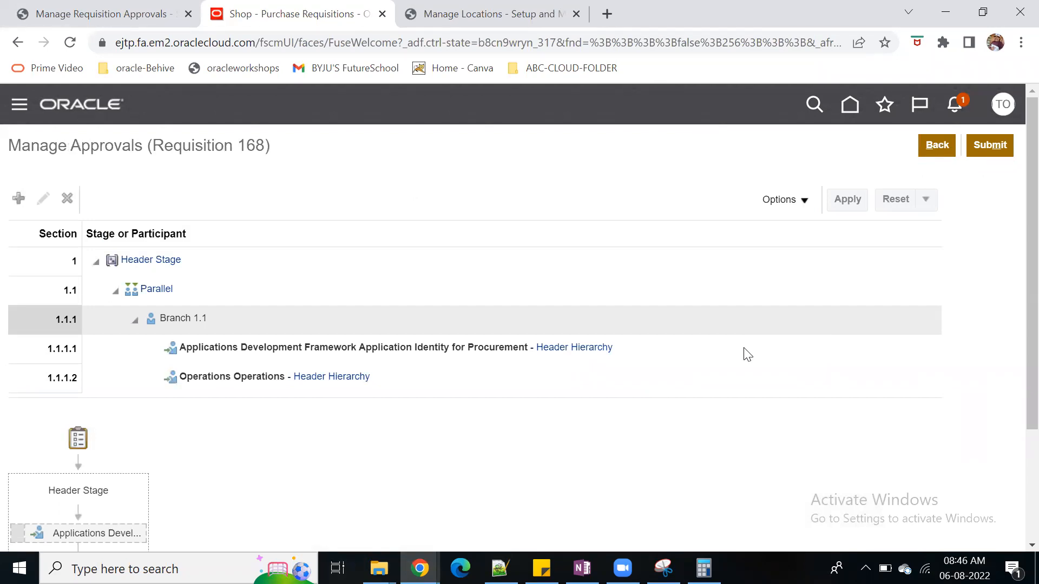
# Examine the header stage's approver sequence and the rules given as the reason for the second approver
pyautogui.scroll(-2, 730, 454)
pyautogui.scroll(-2, 730, 460)
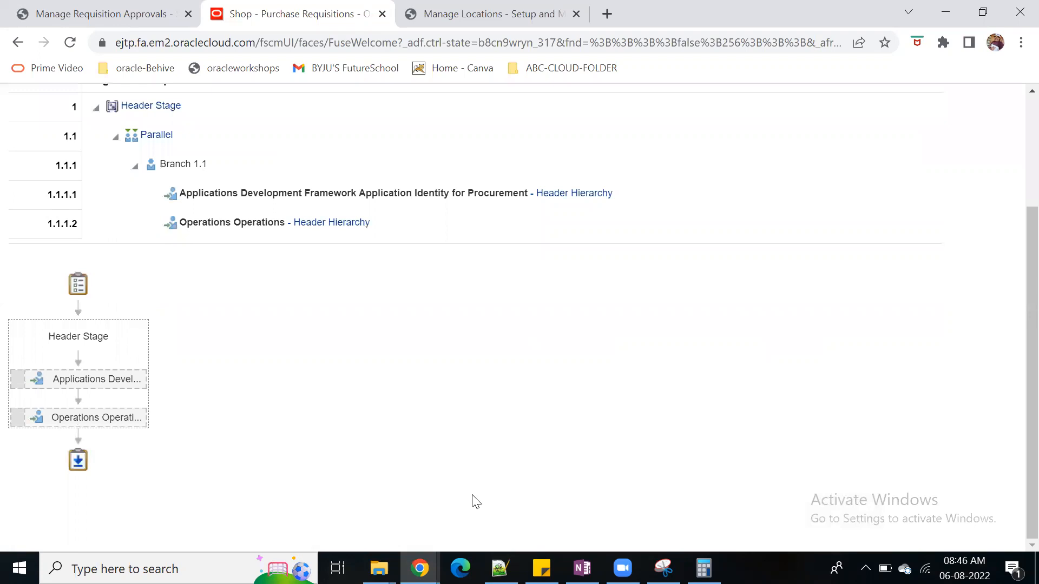
pyautogui.moveTo(73, 419)
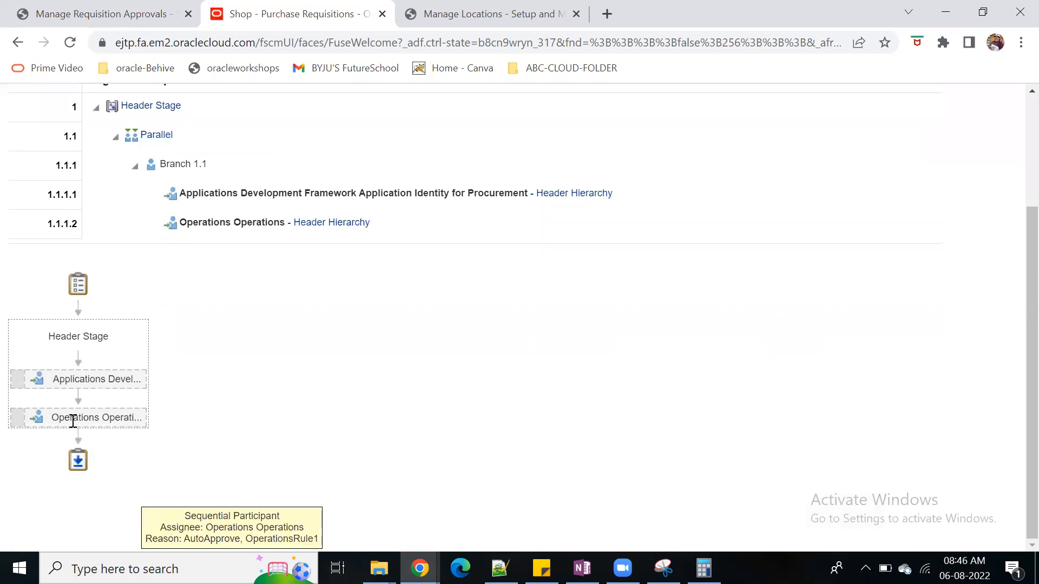
pyautogui.click(390, 222)
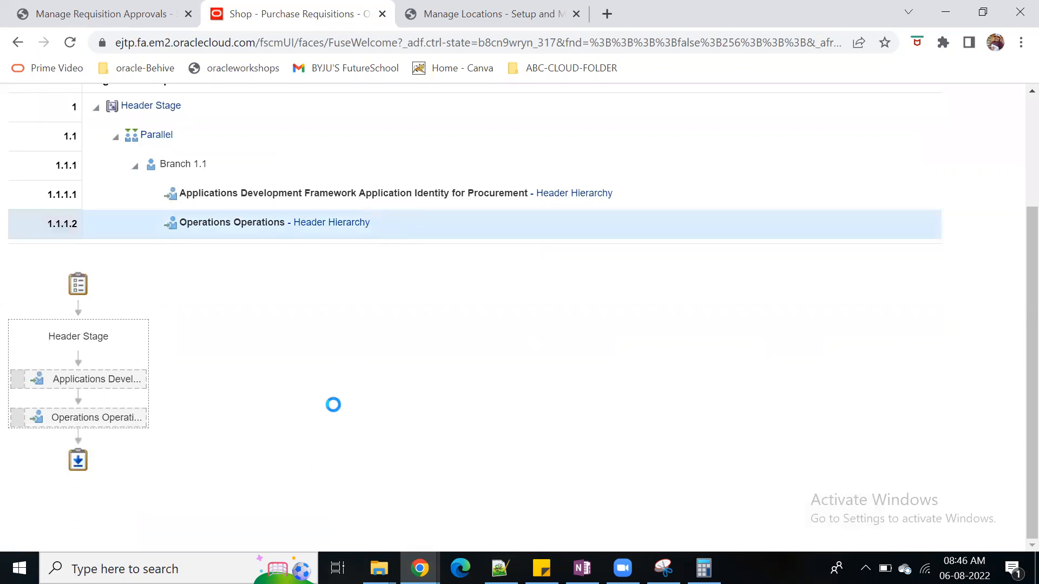
pyautogui.moveTo(99, 418)
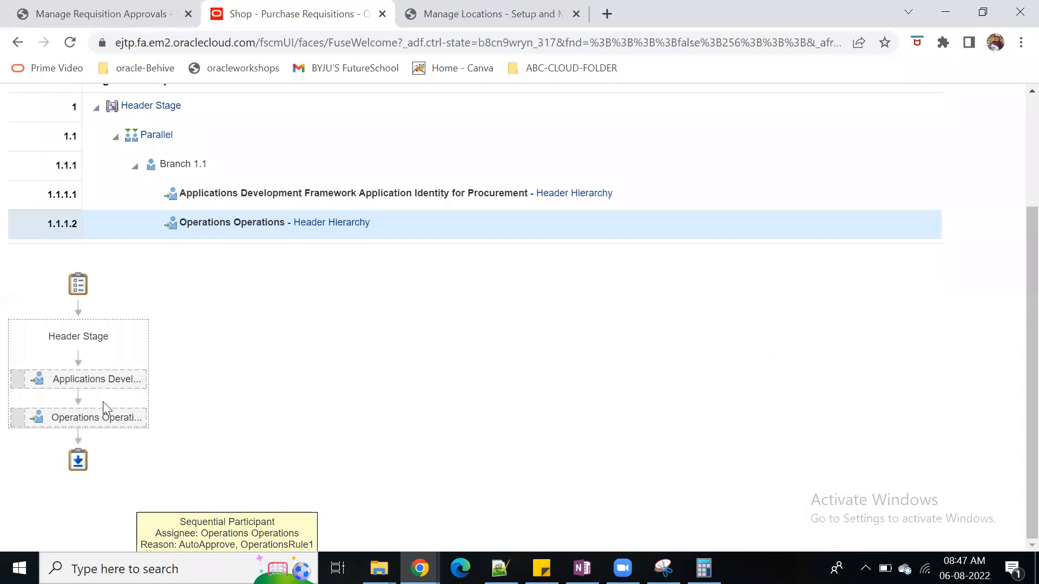
# Compare the conditions of Operations_Rule1 and Operations_rule2 with the routing, and return to editing the requisition
pyautogui.click(151, 16)
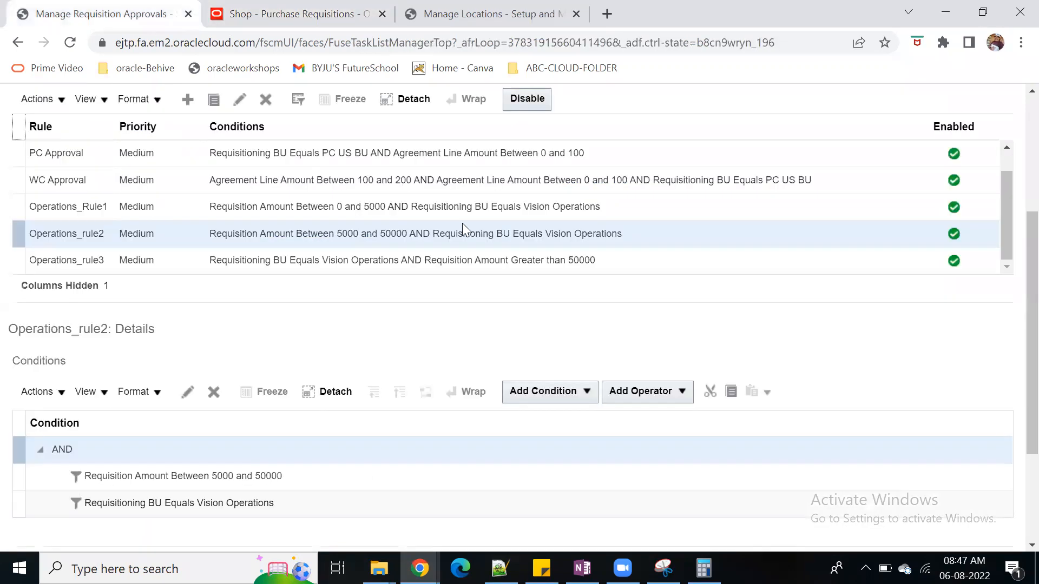
pyautogui.click(457, 208)
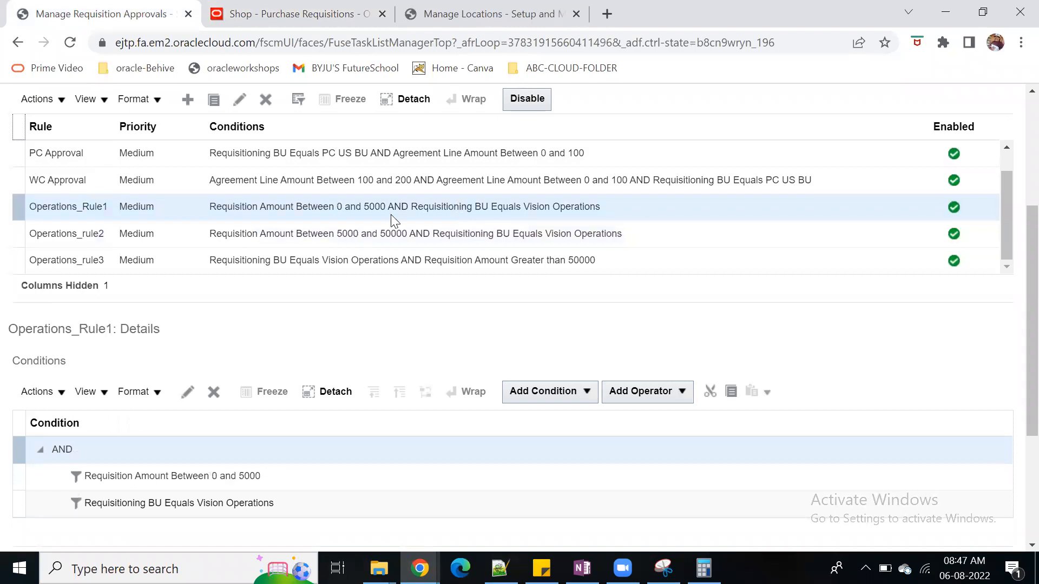
pyautogui.click(417, 234)
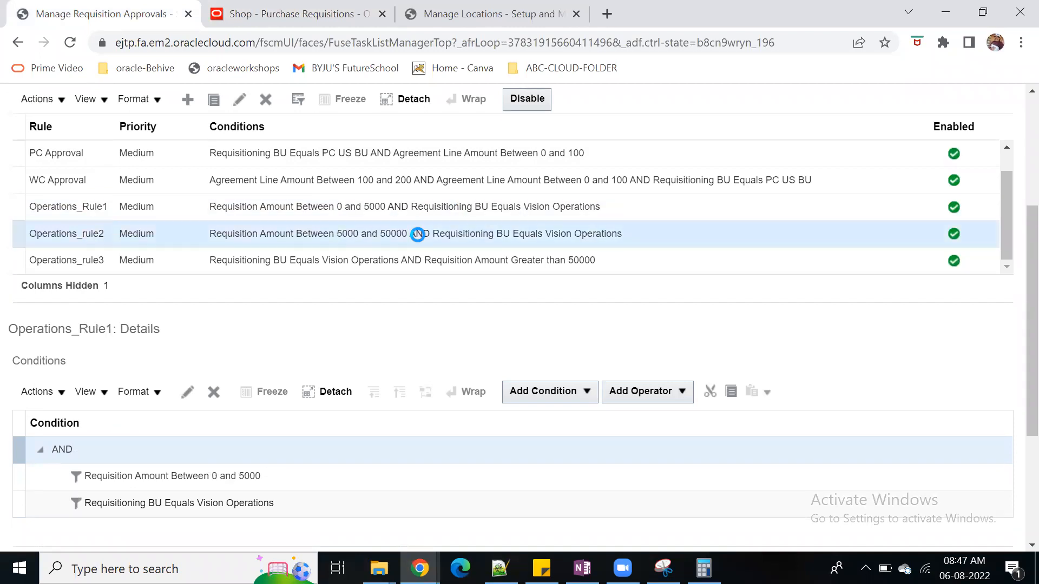
pyautogui.click(306, 15)
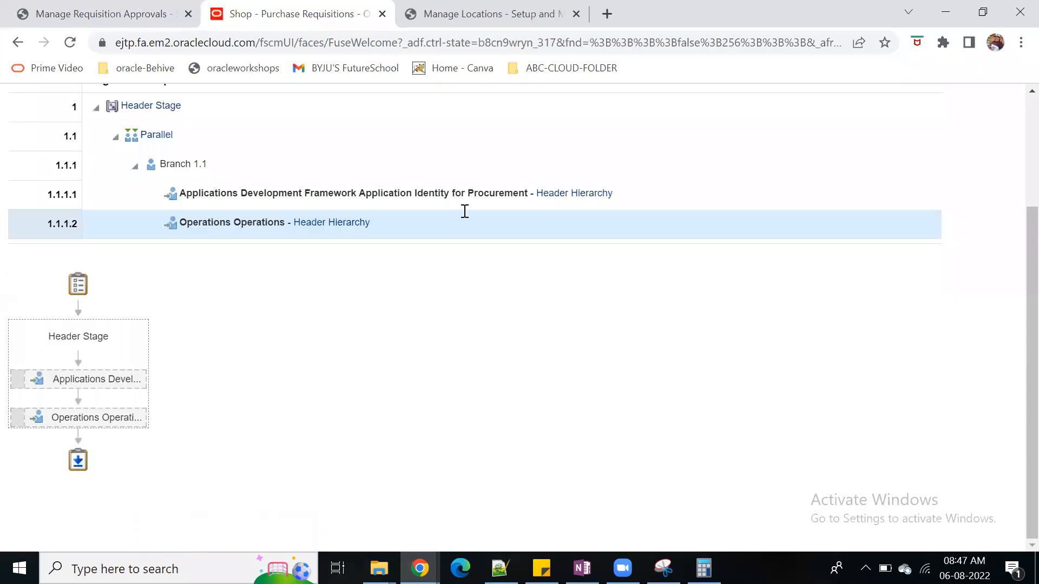
pyautogui.scroll(3, 556, 329)
pyautogui.click(942, 145)
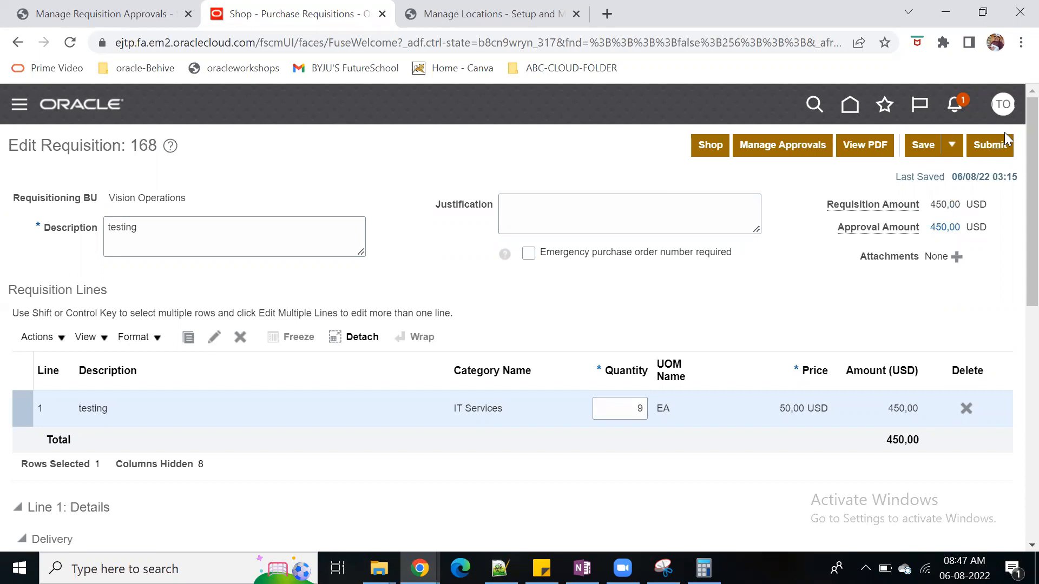
# Leave the requisition and open the Regional page of the general preferences
pyautogui.click(1003, 104)
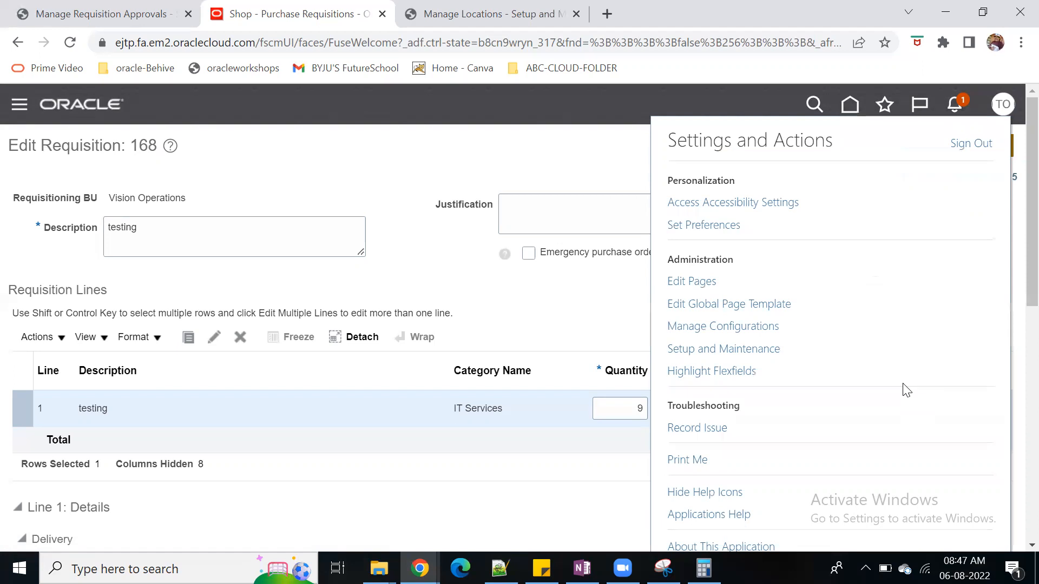
pyautogui.click(709, 227)
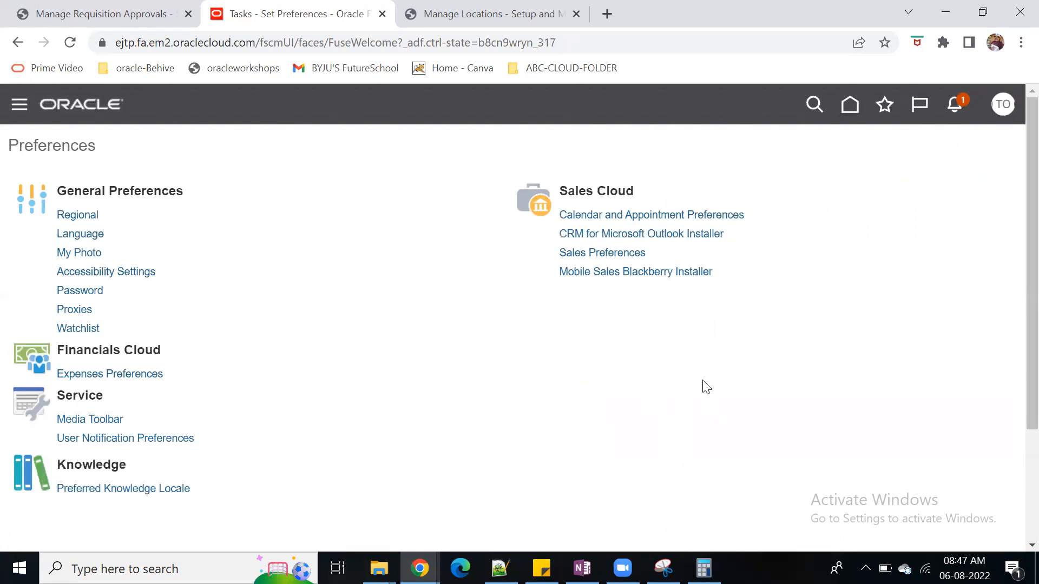
pyautogui.click(78, 215)
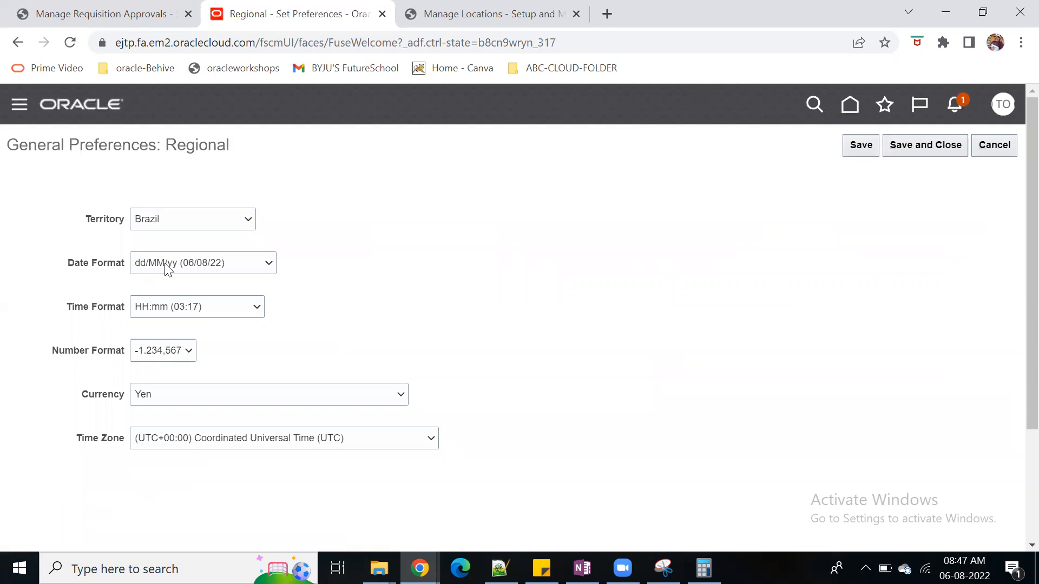
# Set the Territory preference to United States
pyautogui.moveTo(84, 226); pyautogui.dragTo(104, 222)
pyautogui.click(248, 220)
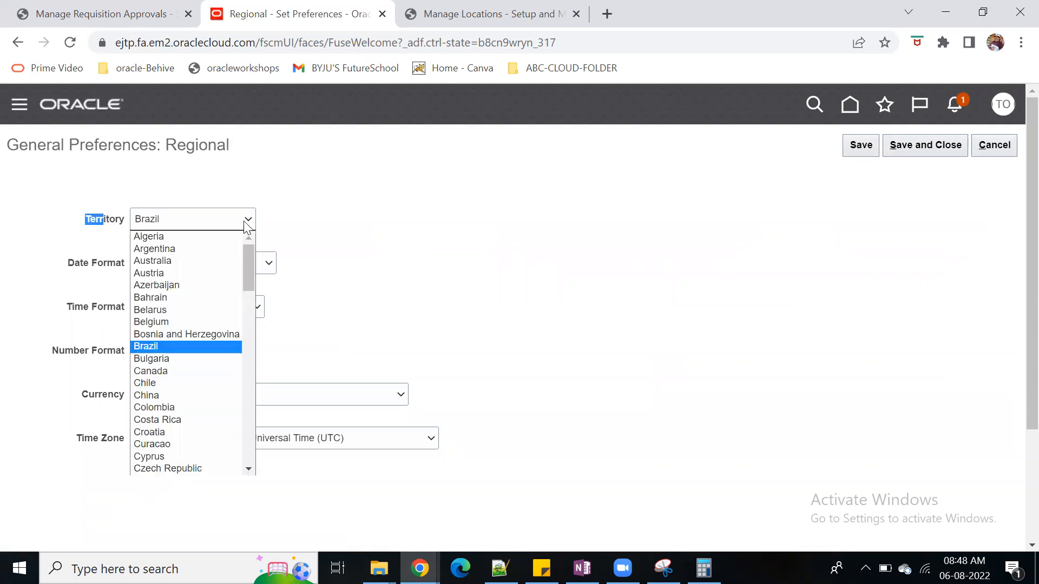
pyautogui.press('u')
pyautogui.press('Down')
pyautogui.press('Down')
pyautogui.press('Down')
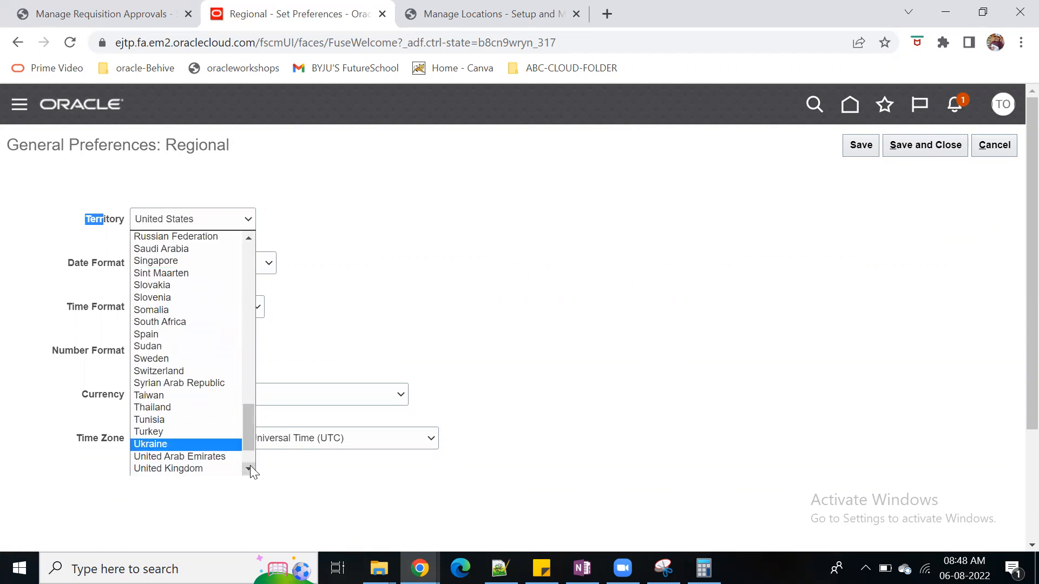
pyautogui.click(250, 468)
pyautogui.click(211, 448)
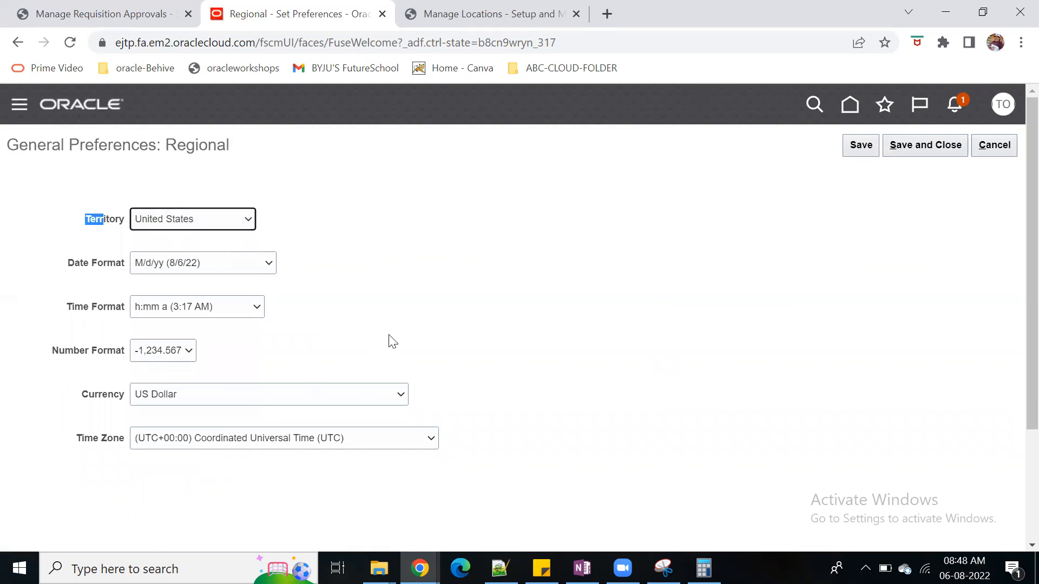
# Try the MM-dd-yyyy date format and the 1 234,567- number format in the regional preferences
pyautogui.click(268, 264)
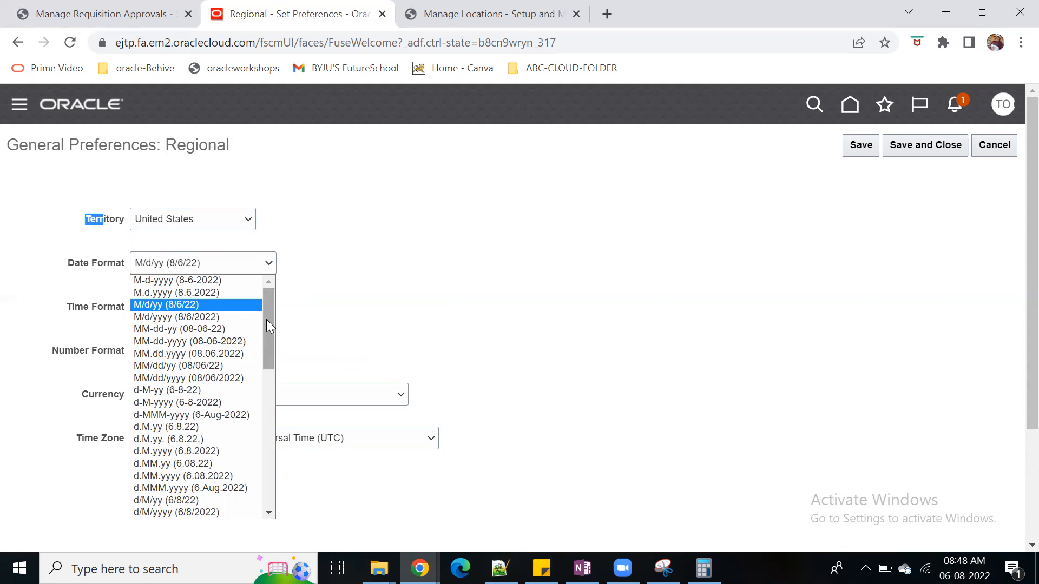
pyautogui.click(224, 342)
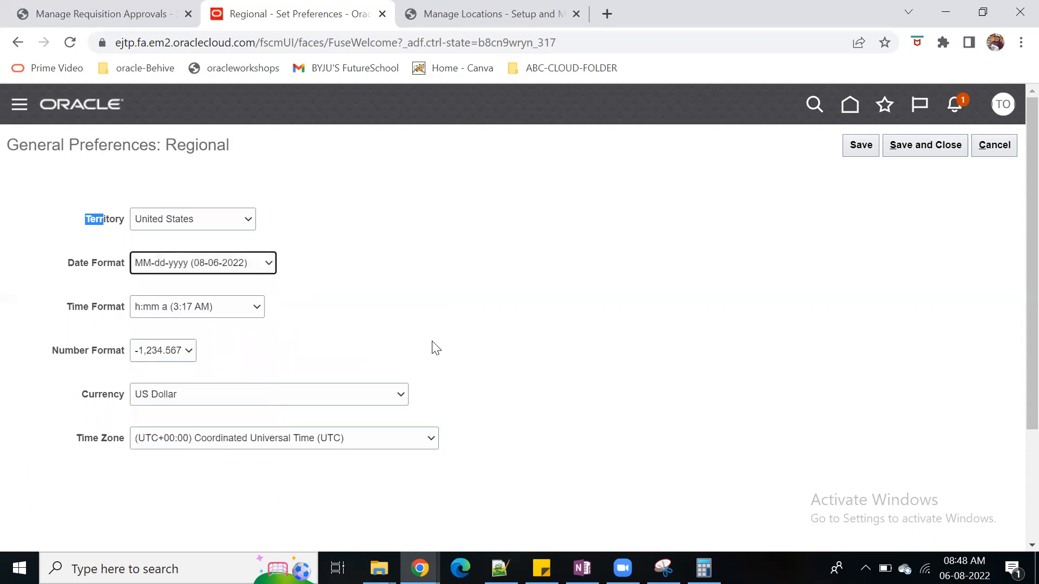
pyautogui.click(195, 352)
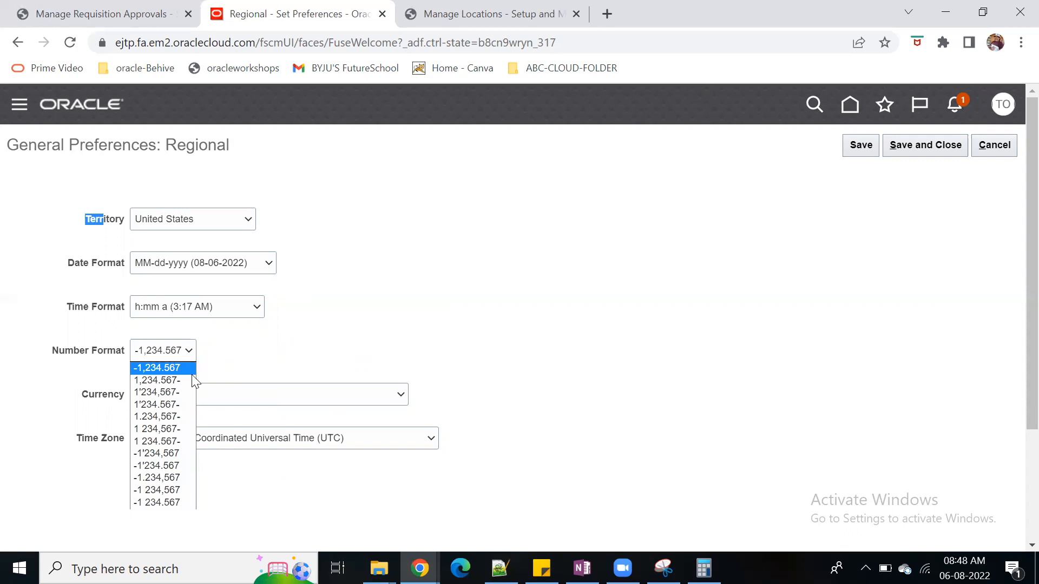
pyautogui.click(177, 430)
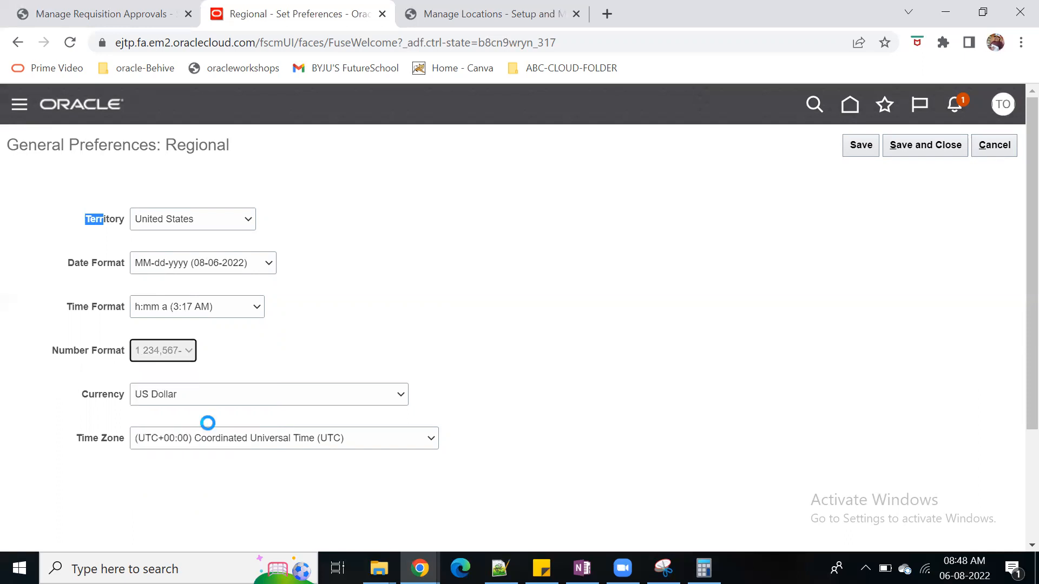
# Save and close the regional preferences and return to the home page
pyautogui.click(859, 146)
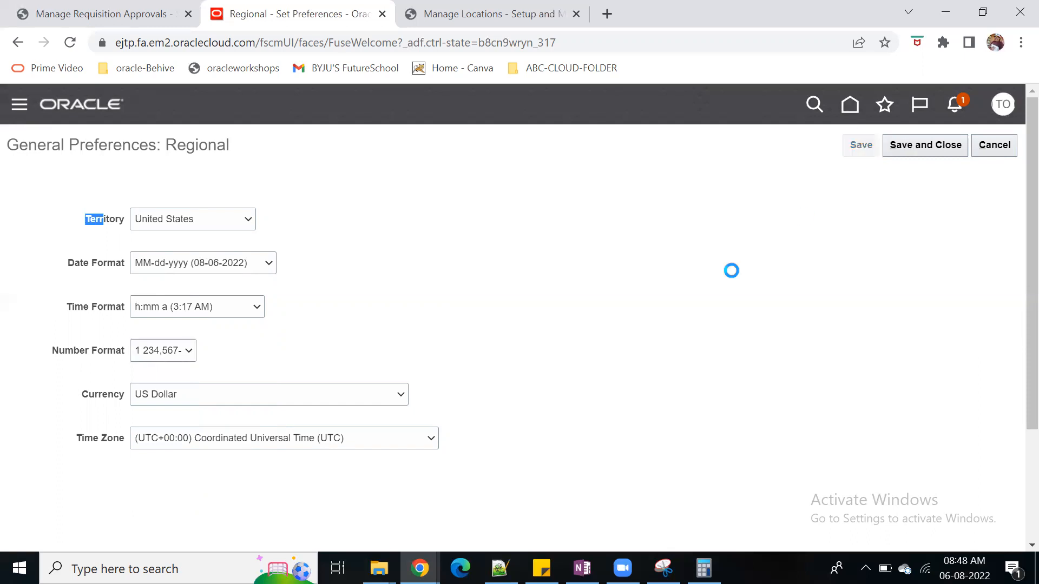
pyautogui.click(916, 151)
pyautogui.click(849, 106)
# Leave the Header Hierarchy approval rules without saving, returning to Manage Requisition Approvals
pyautogui.click(108, 16)
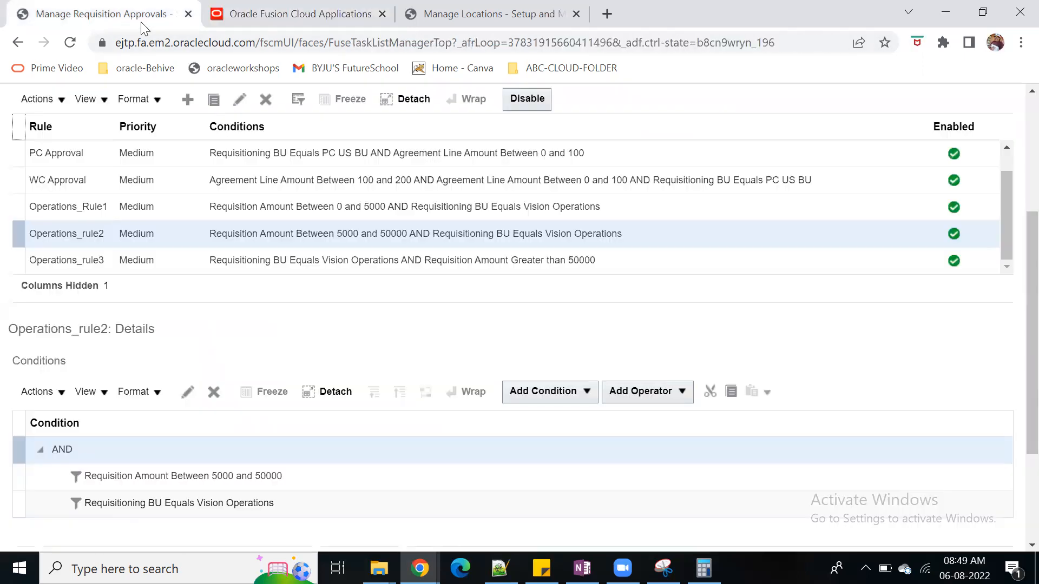
pyautogui.scroll(5, 931, 120)
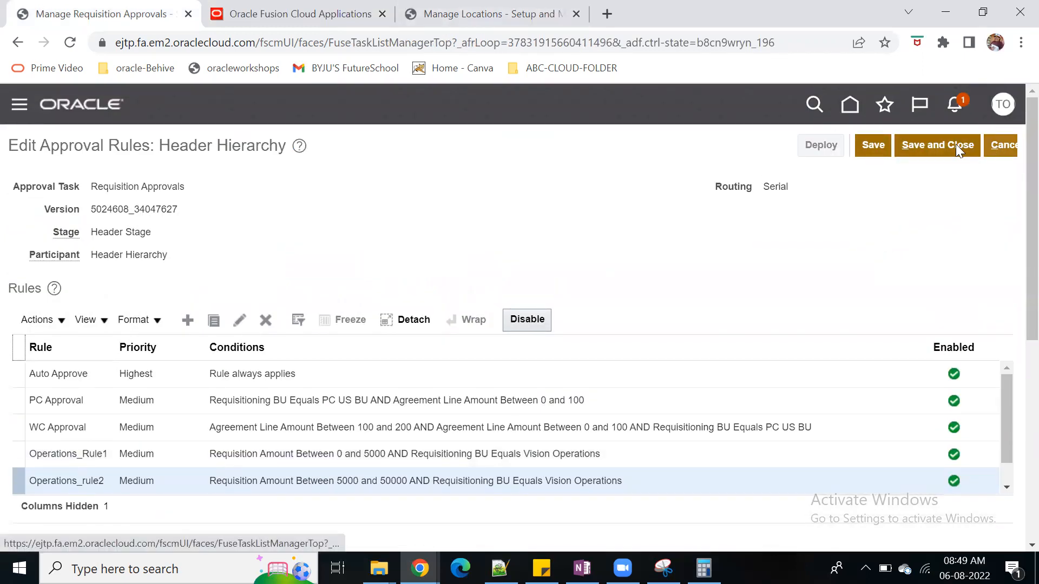
pyautogui.click(998, 145)
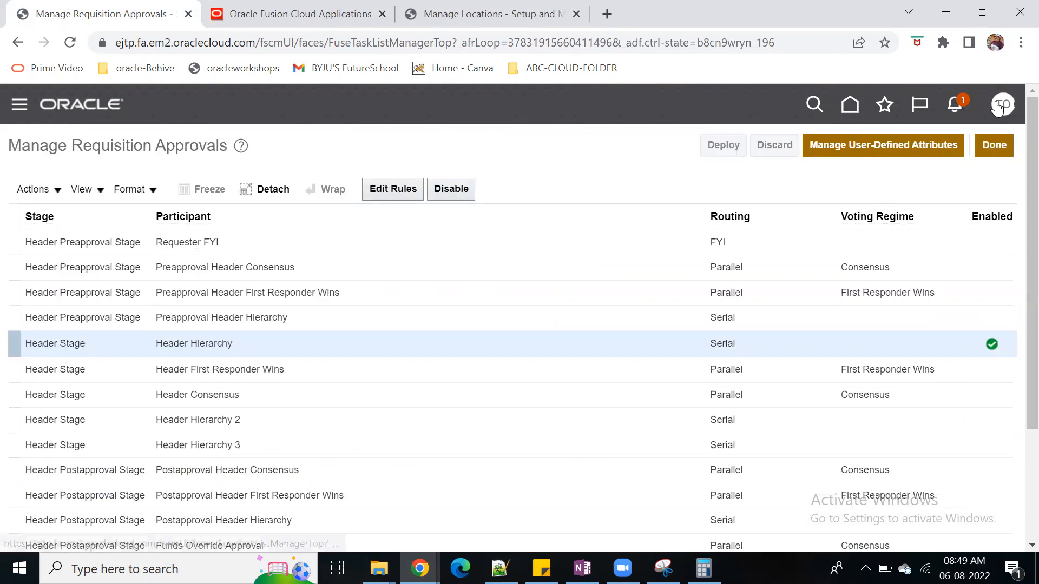
# Sign out of the session and sign back in with the prefilled test account credentials
pyautogui.click(1003, 104)
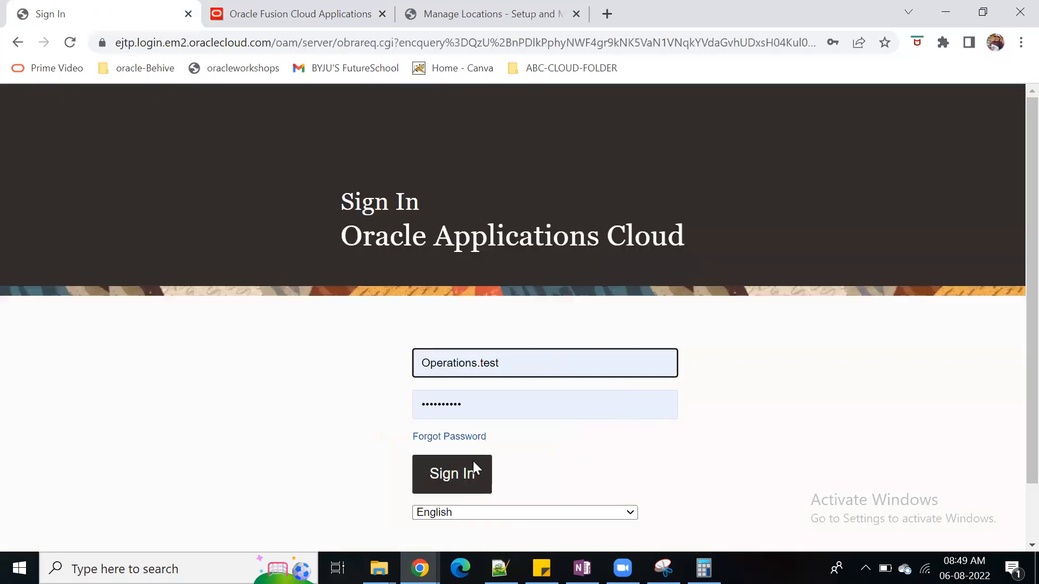
pyautogui.click(454, 475)
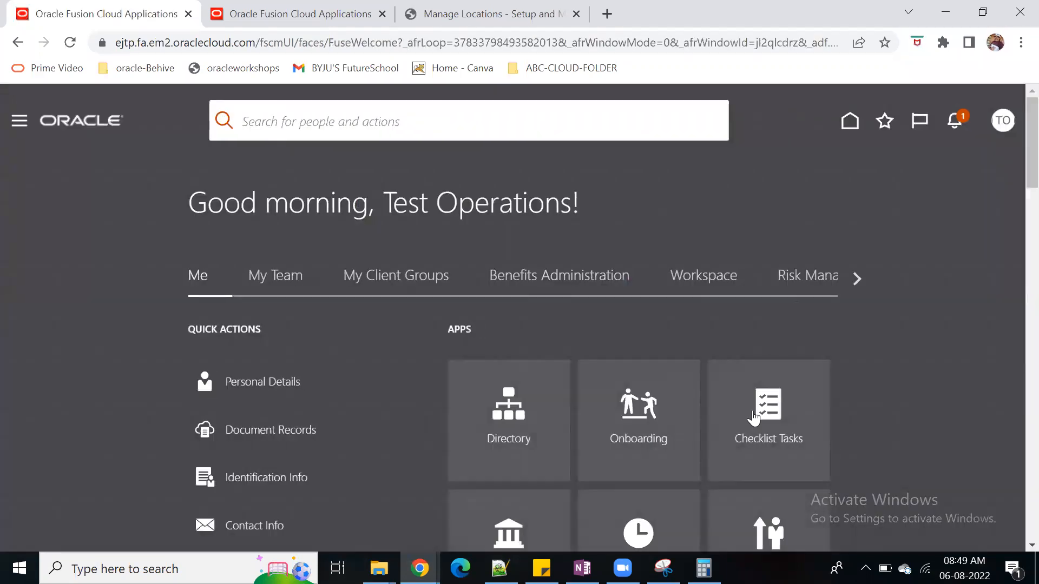
# Go to the Procurement purchase requisitions and open requisition 168 for editing
pyautogui.click(857, 278)
pyautogui.click(857, 278)
pyautogui.click(858, 279)
pyautogui.click(857, 278)
pyautogui.click(857, 278)
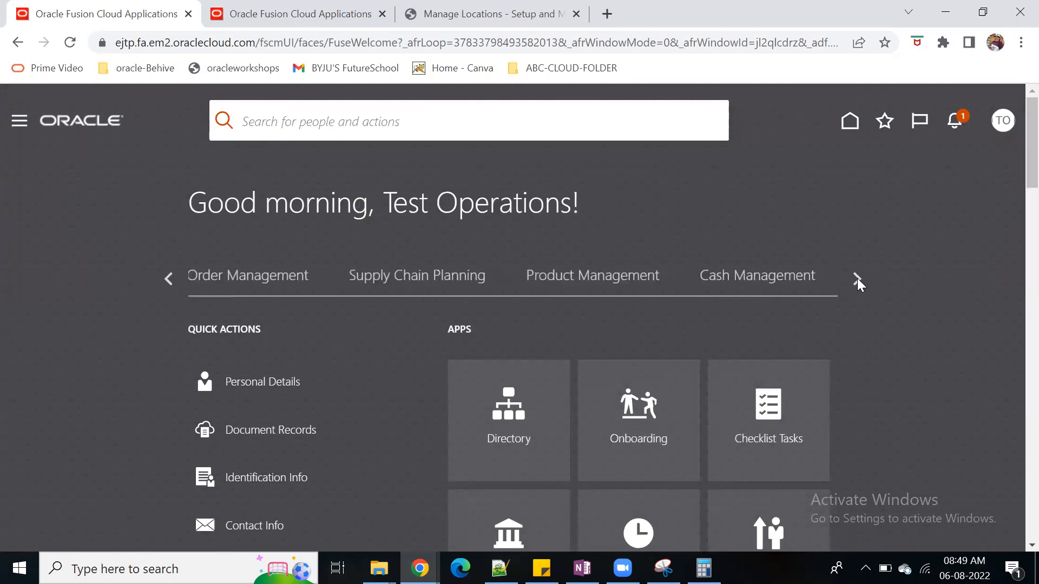
pyautogui.click(857, 278)
pyautogui.click(857, 279)
pyautogui.click(857, 279)
pyautogui.click(177, 280)
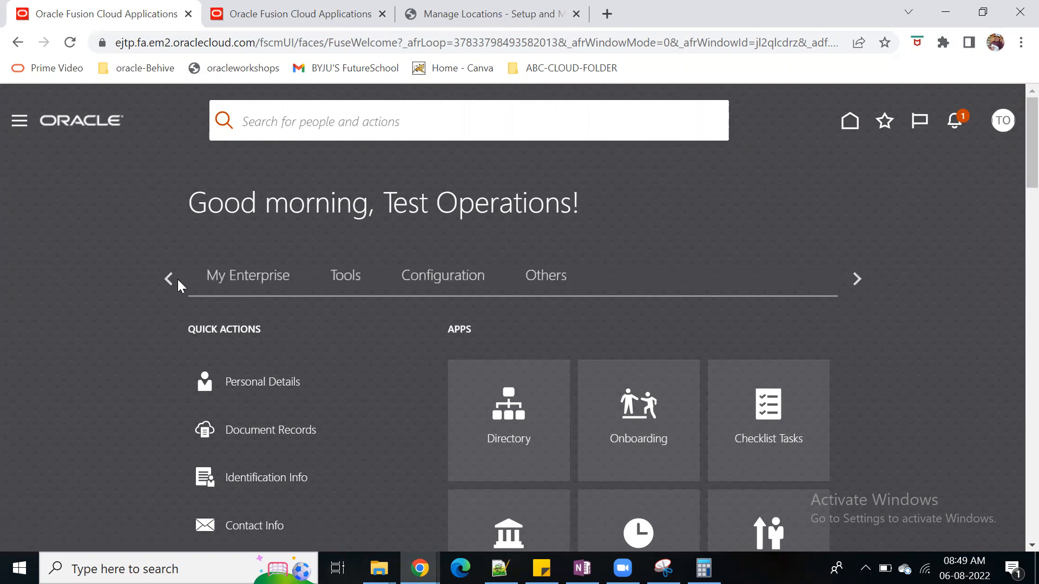
pyautogui.click(742, 285)
pyautogui.scroll(-3, 506, 357)
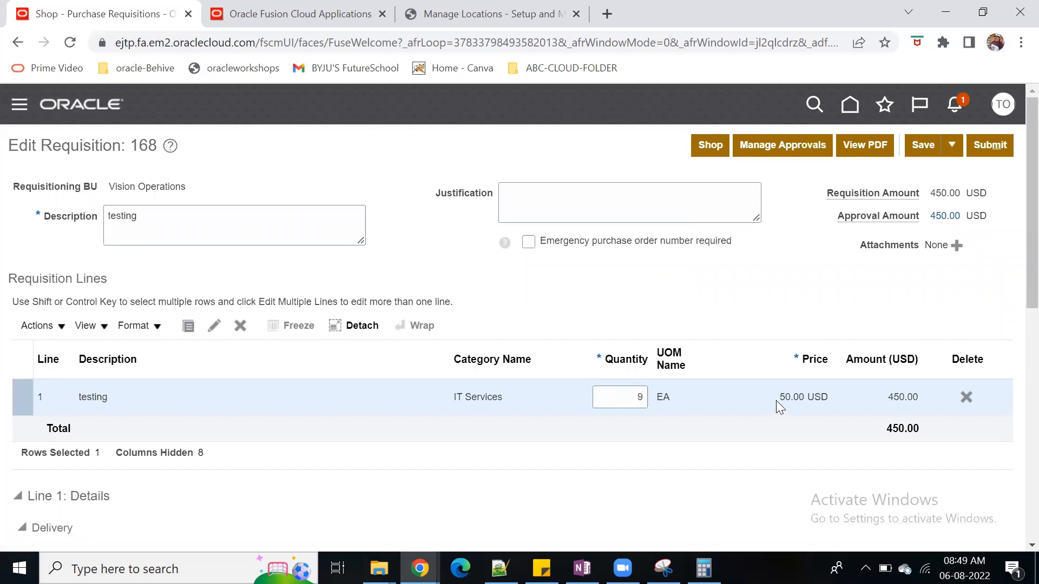
# Check the unit price of requisition line 1 and set its quantity to 100
pyautogui.moveTo(782, 399); pyautogui.dragTo(806, 403)
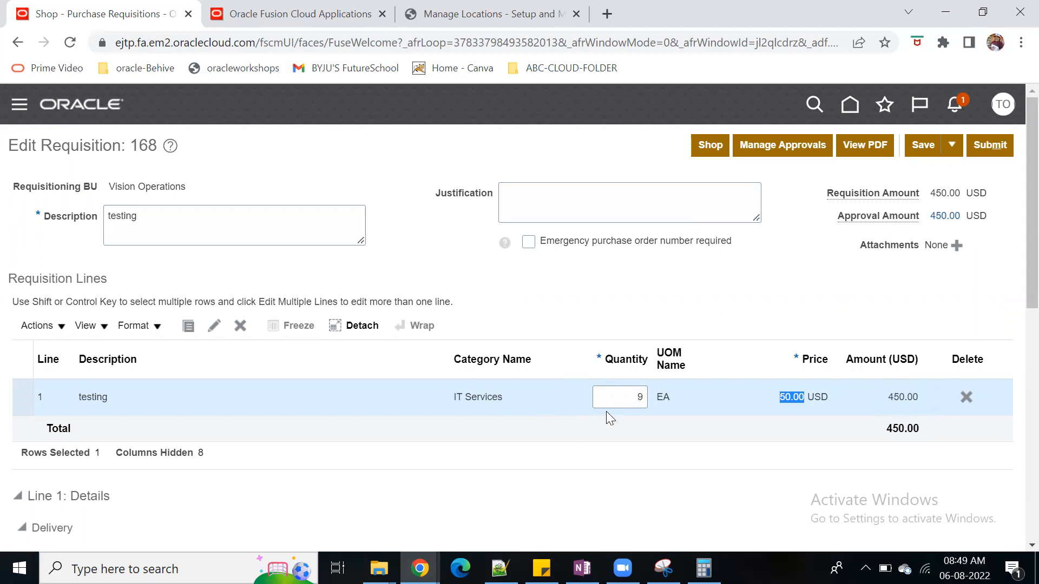
pyautogui.click(621, 401)
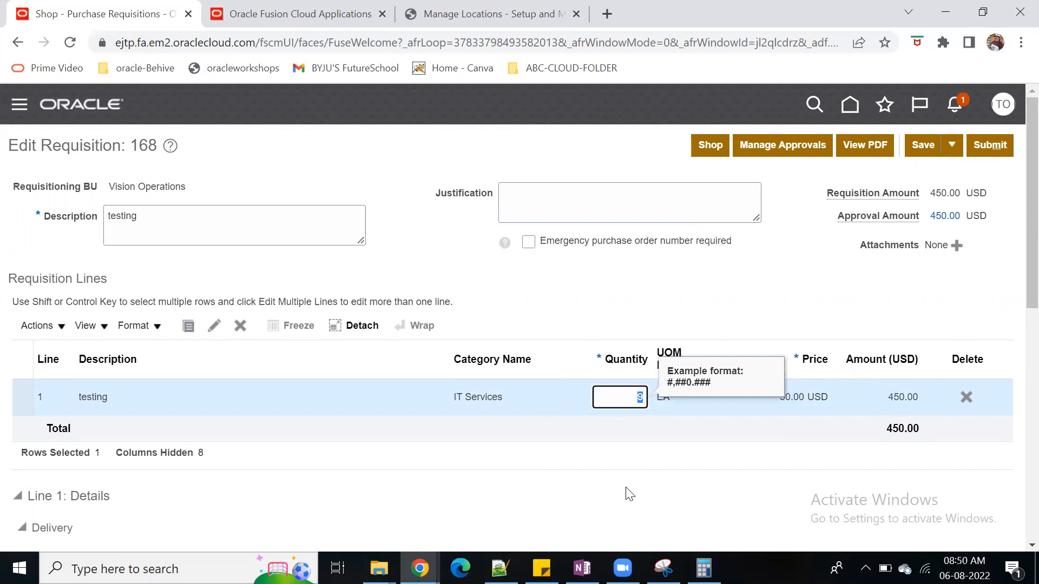
pyautogui.press('Tab')
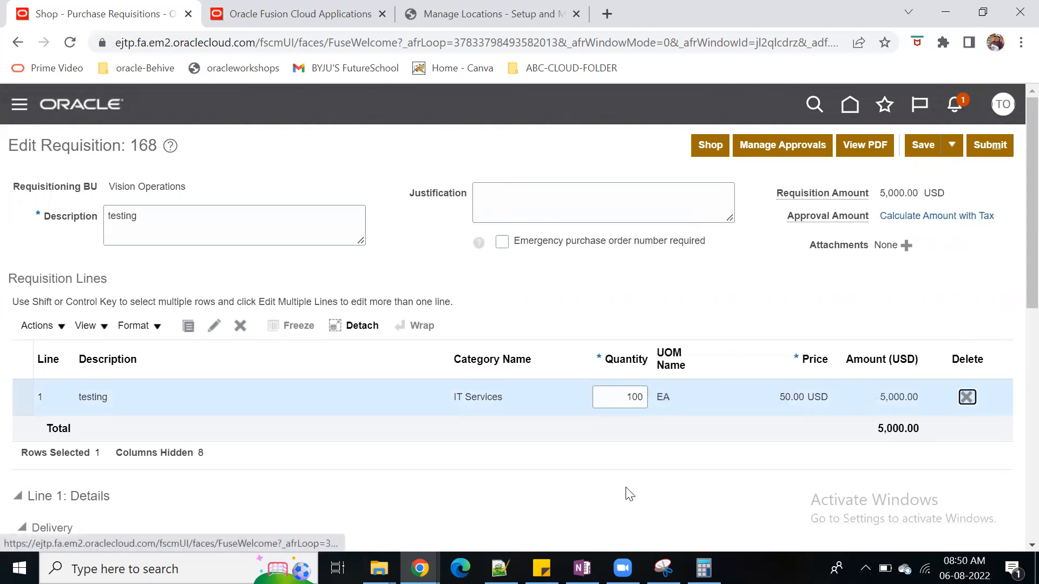
# Set the quantity of requisition line 1 to 1,200 and save the requisition
pyautogui.click(621, 402)
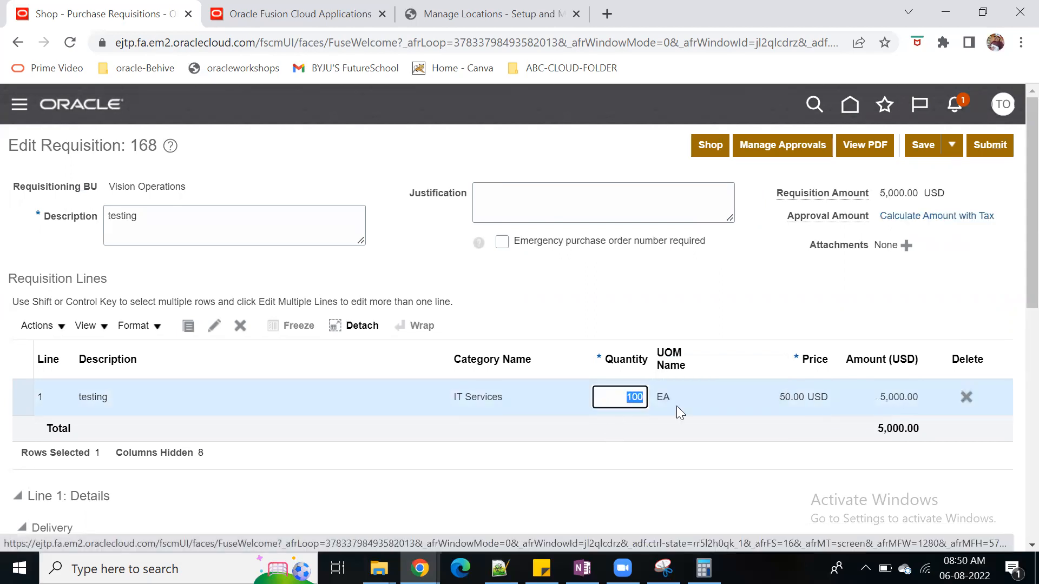
pyautogui.write('1,')
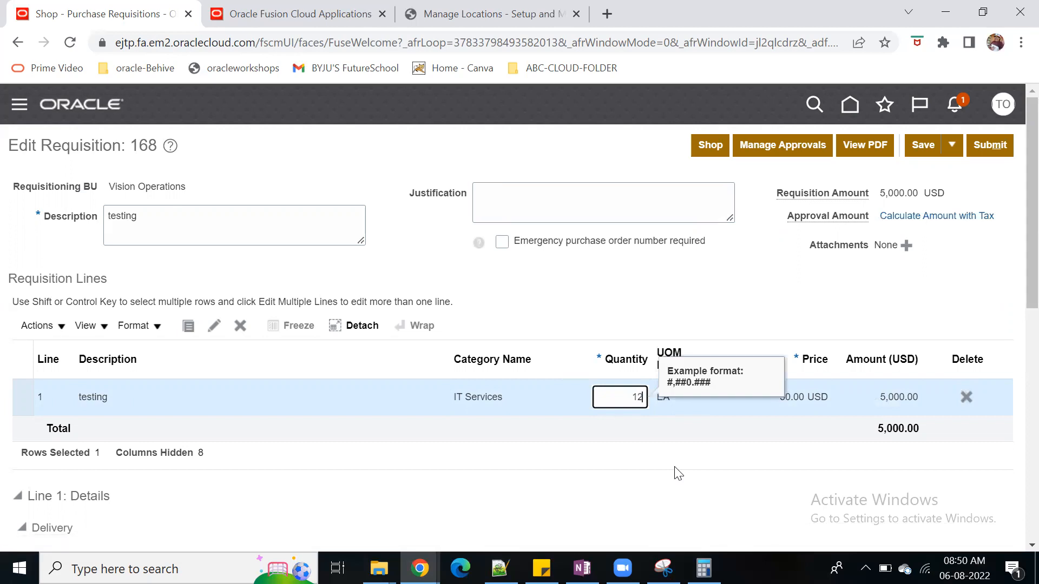
pyautogui.write('200')
pyautogui.press('Tab')
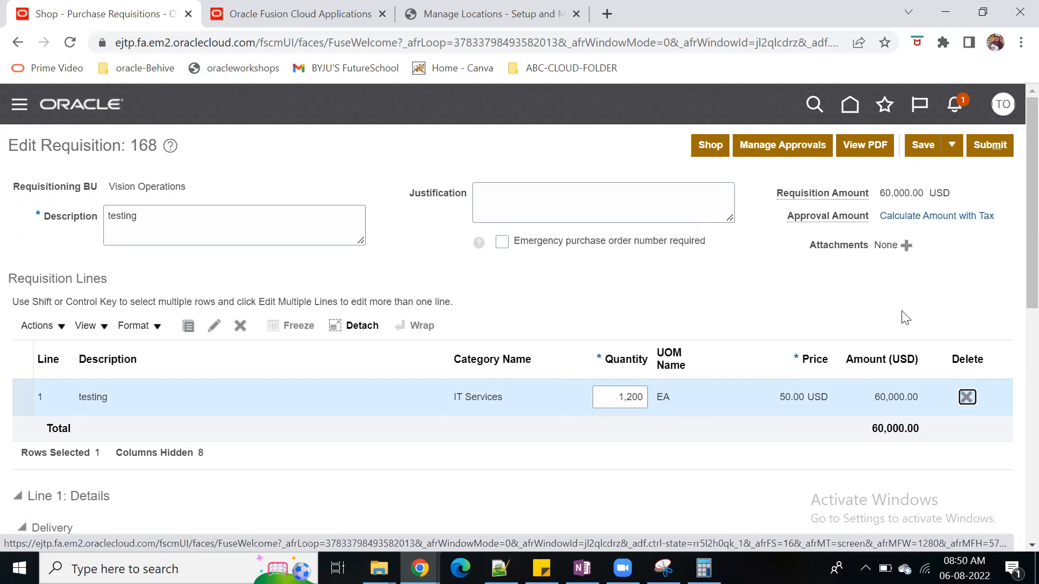
pyautogui.click(924, 145)
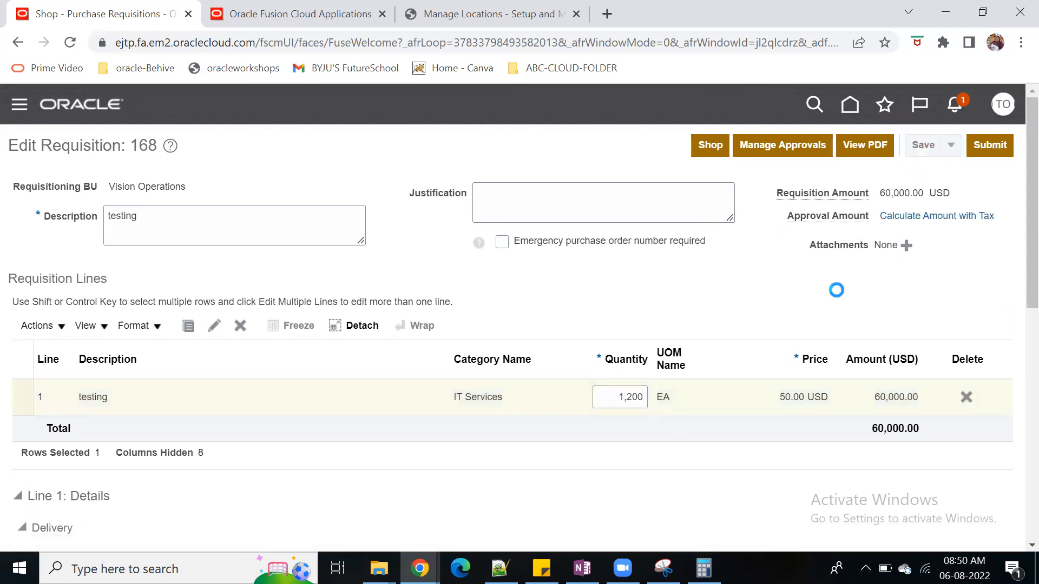
# Examine the approver sequence on the requisition's approvals page and return to editing the requisition
pyautogui.click(780, 147)
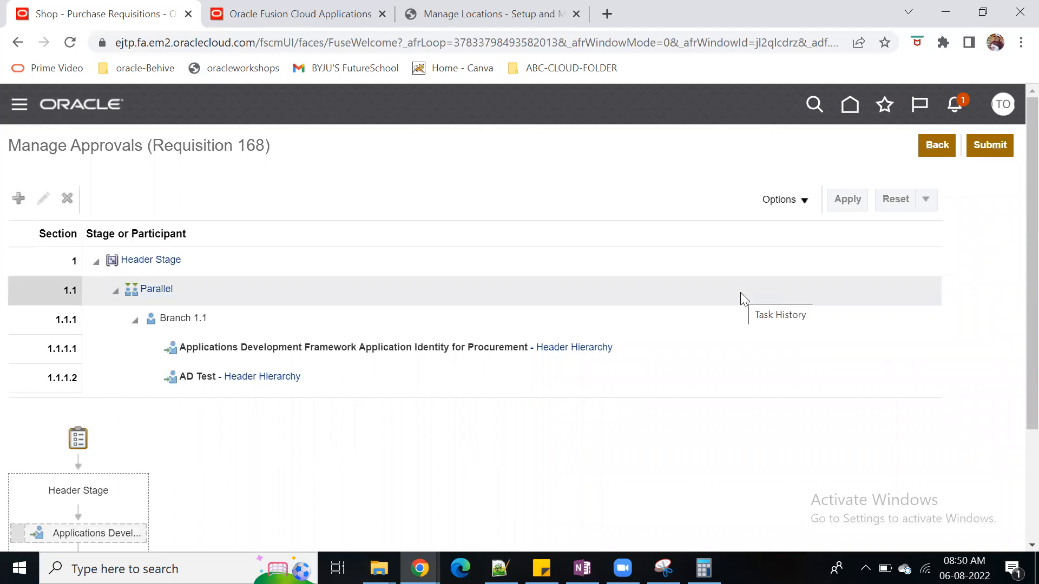
pyautogui.scroll(-1, 623, 427)
pyautogui.scroll(1, 622, 423)
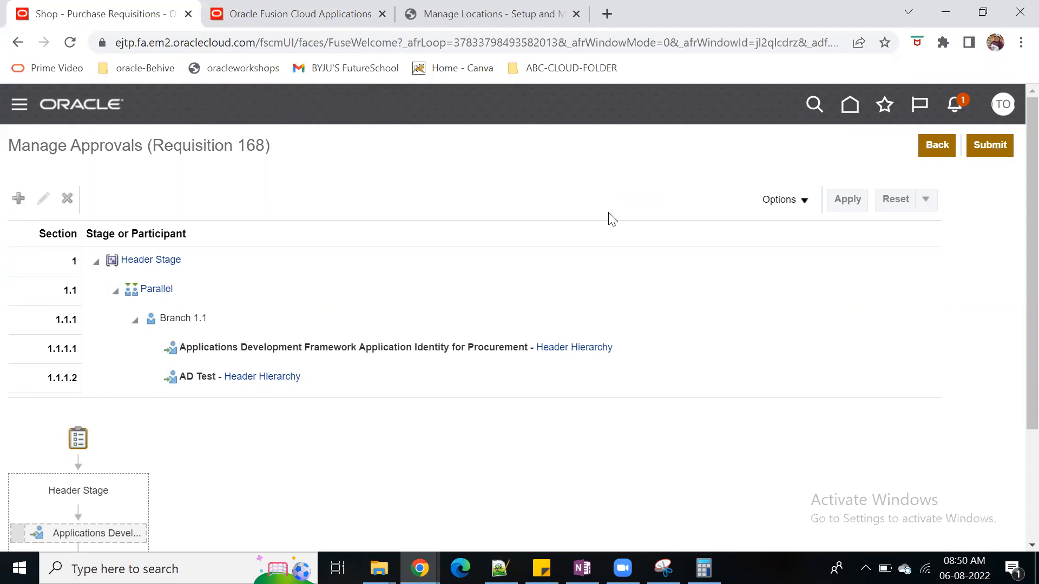
pyautogui.scroll(-3, 611, 218)
pyautogui.scroll(3, 465, 401)
pyautogui.click(942, 145)
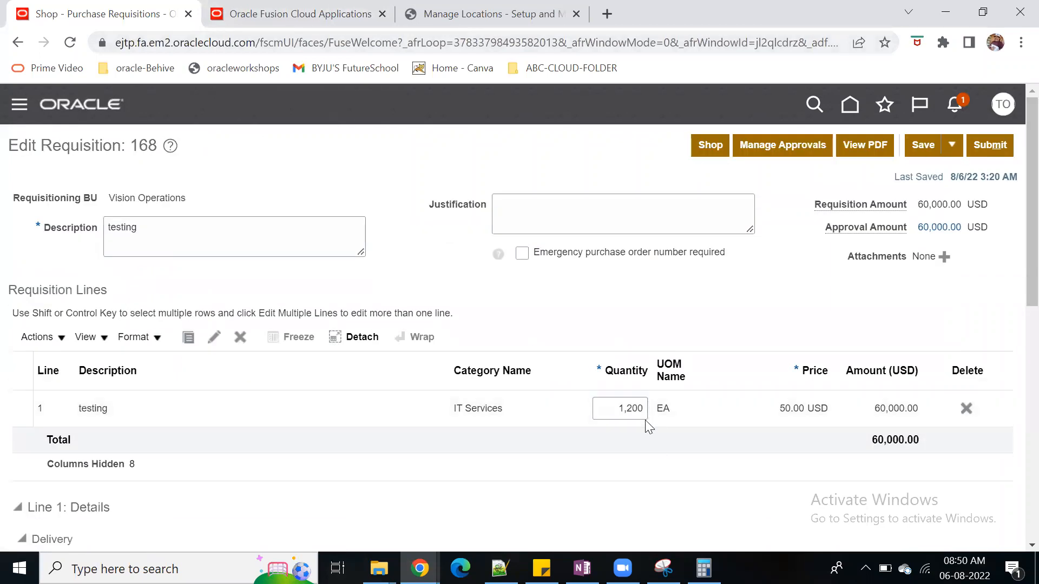
# Increase the quantity of requisition line 1 to 12,000 and save the requisition
pyautogui.click(644, 409)
pyautogui.write('0')
pyautogui.press('Tab')
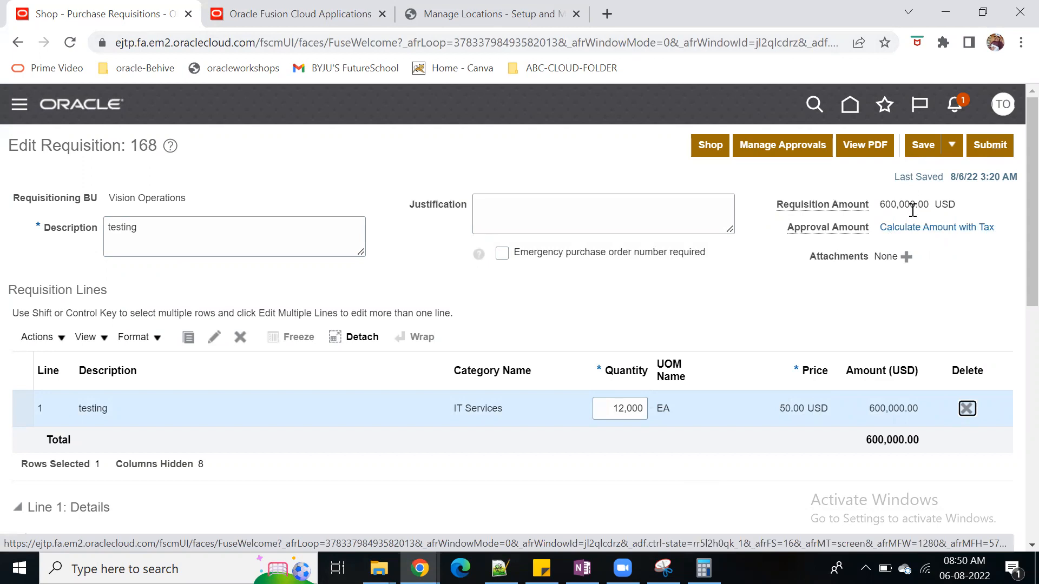
pyautogui.click(918, 153)
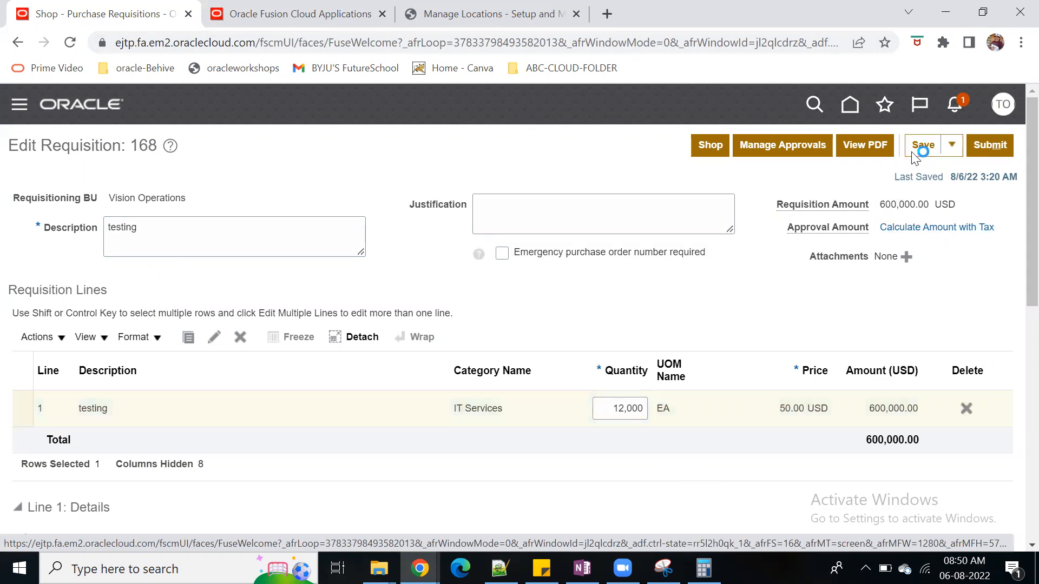
# Examine the approver sequence for the 12,000-unit requisition, leave the approvals page, and switch to the other open Oracle home page
pyautogui.click(787, 150)
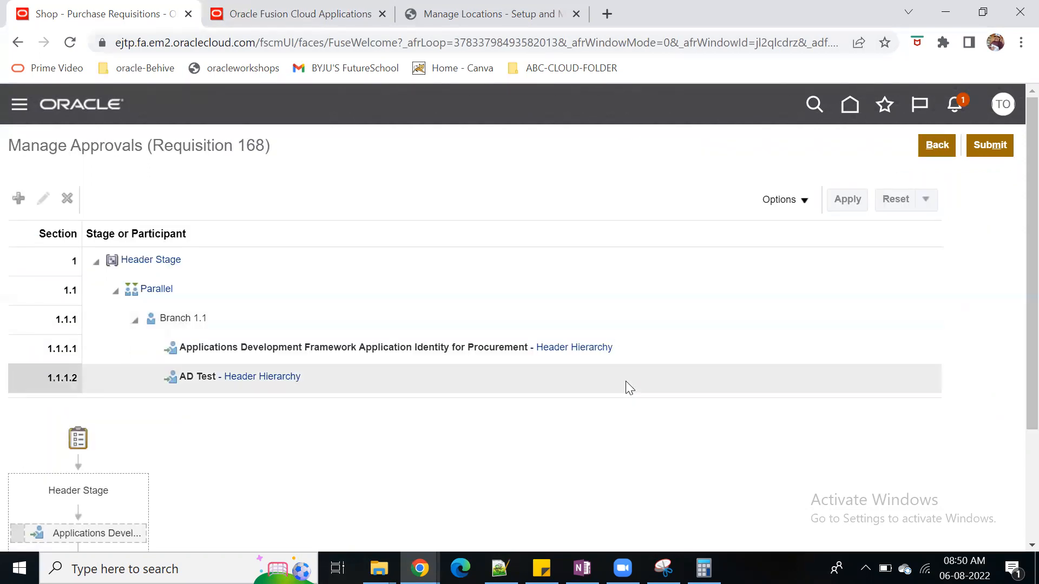
pyautogui.scroll(-1, 627, 385)
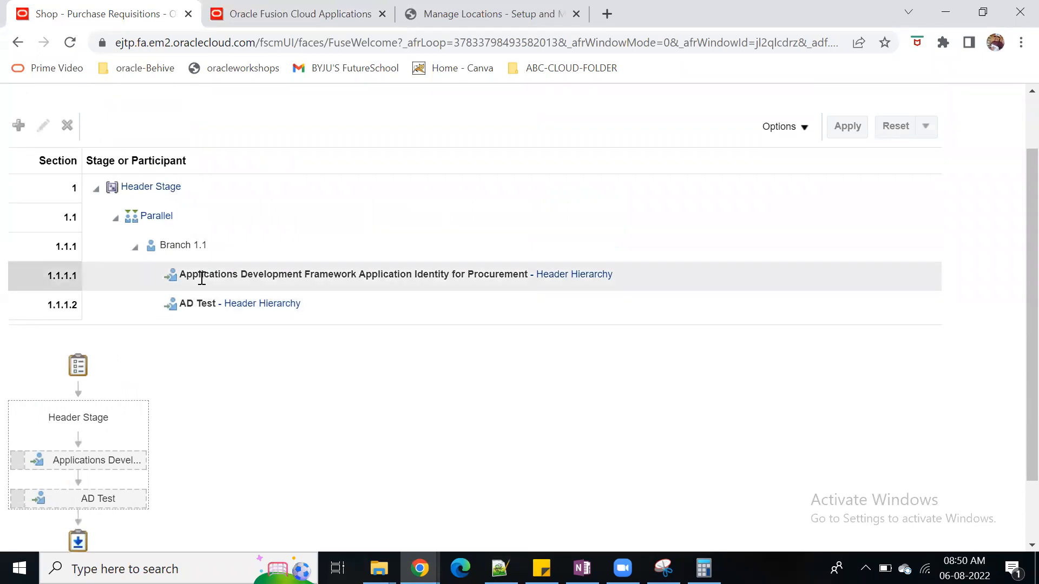
pyautogui.scroll(1, 962, 250)
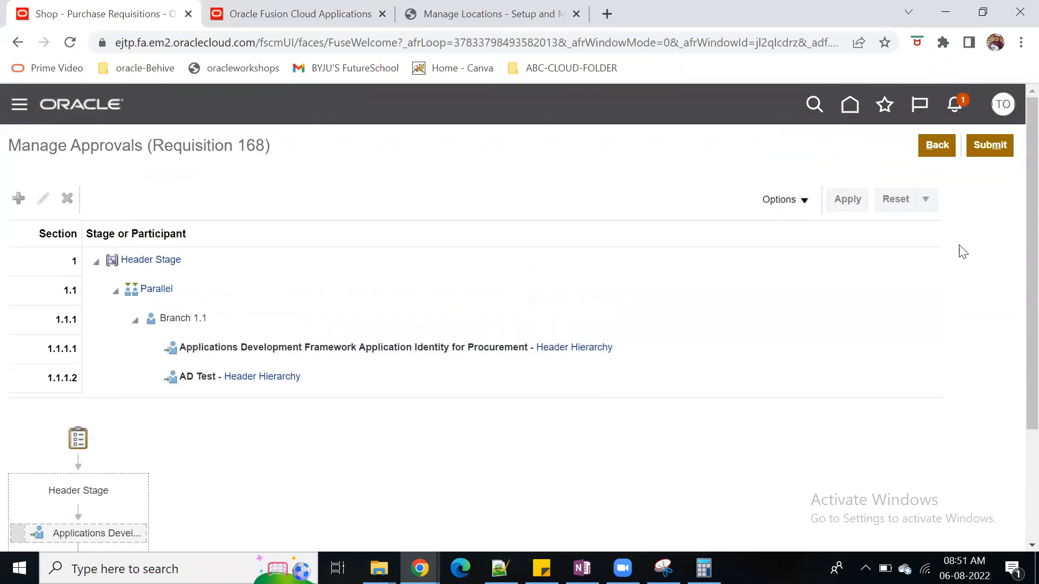
pyautogui.click(937, 145)
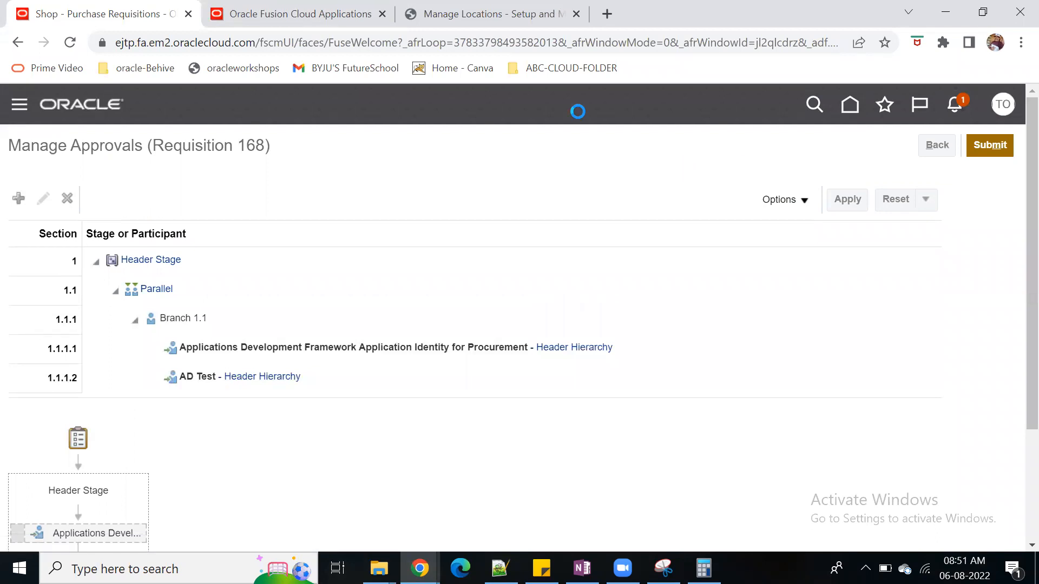
pyautogui.click(319, 14)
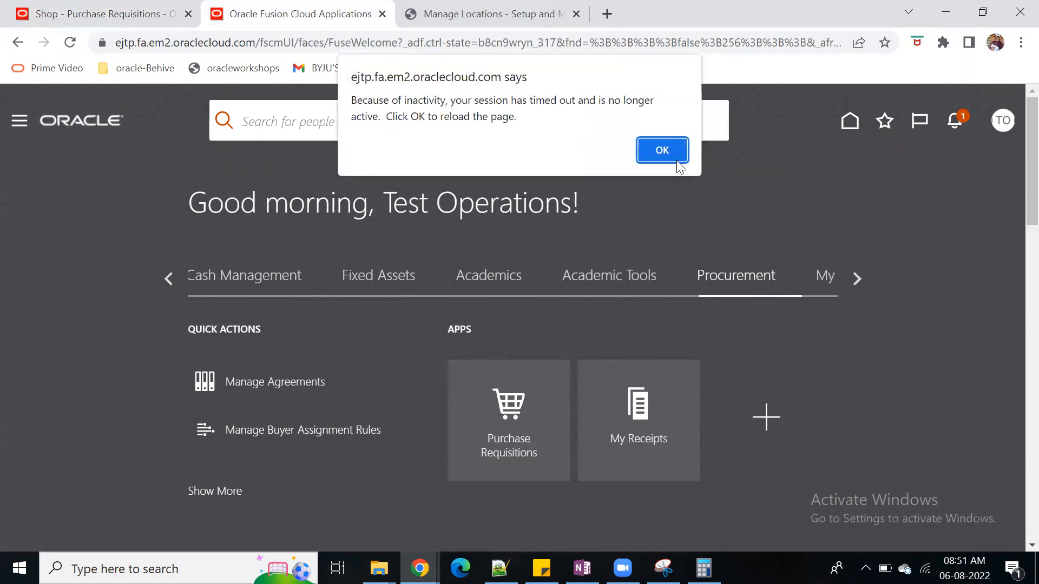
# Reload the timed-out session and open the Procurement setup in Setup and Maintenance
pyautogui.press('Return')
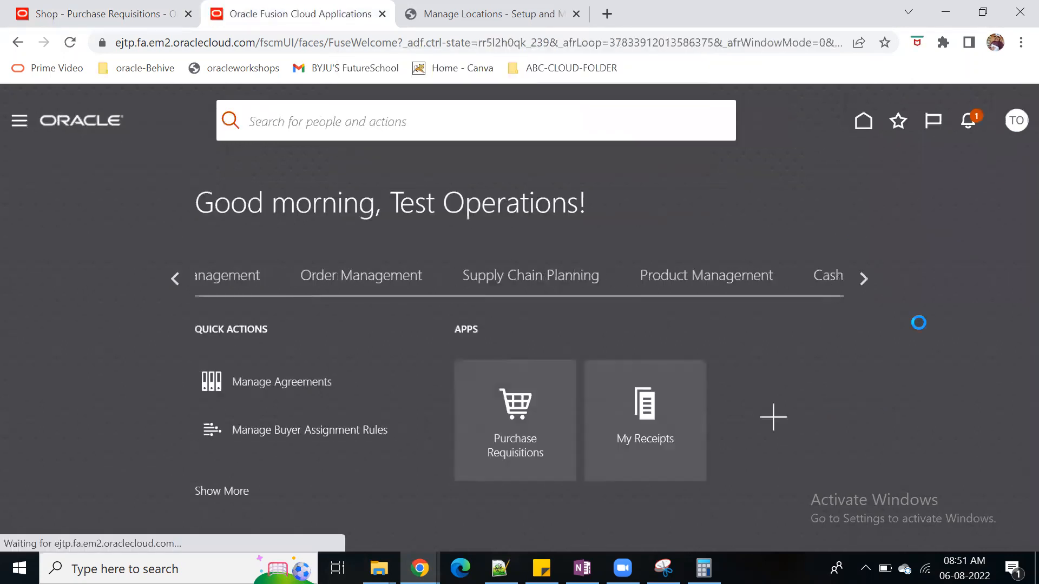
pyautogui.click(1005, 130)
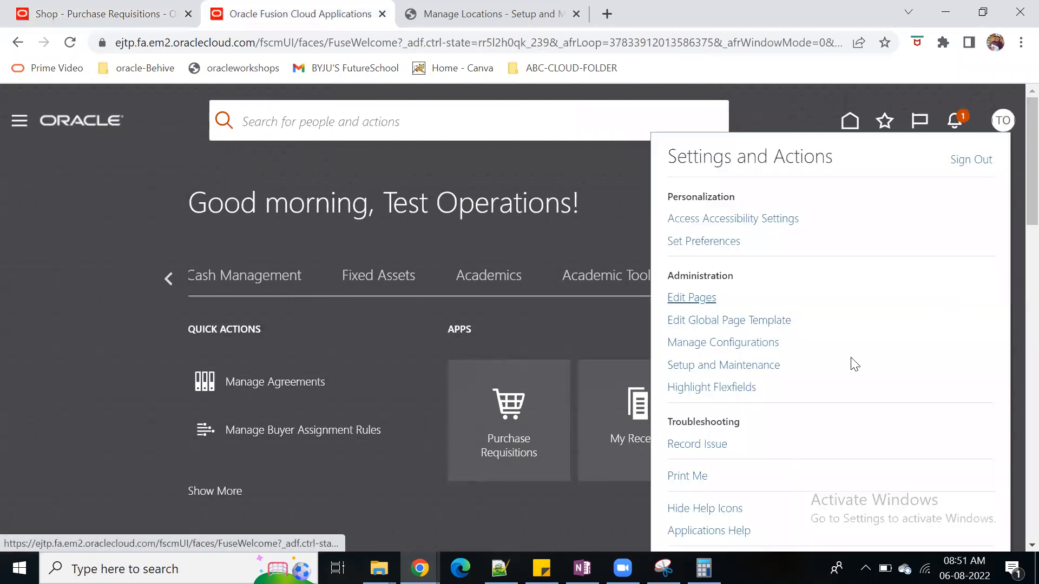
pyautogui.click(714, 365)
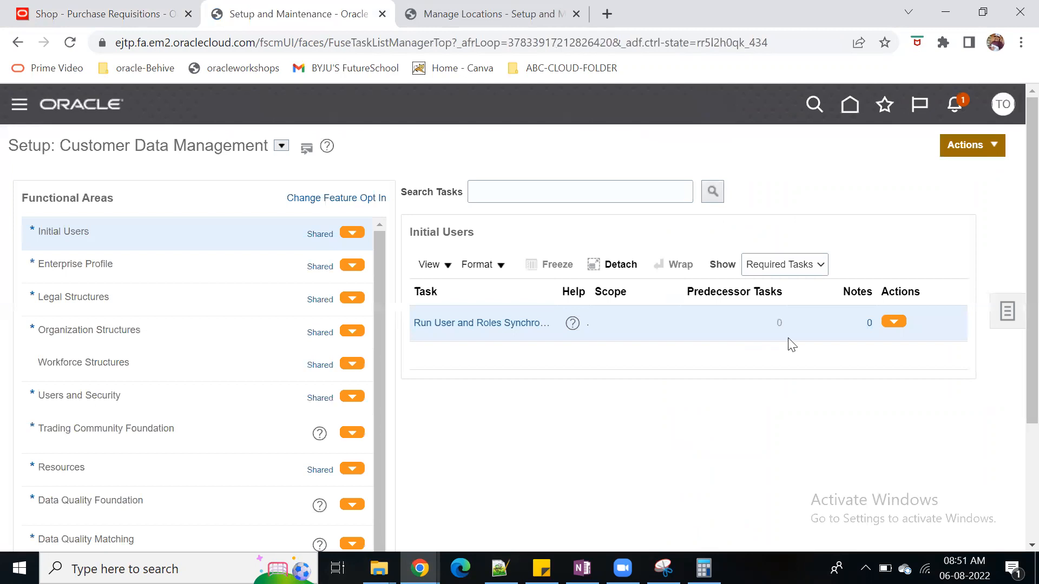
pyautogui.click(1011, 313)
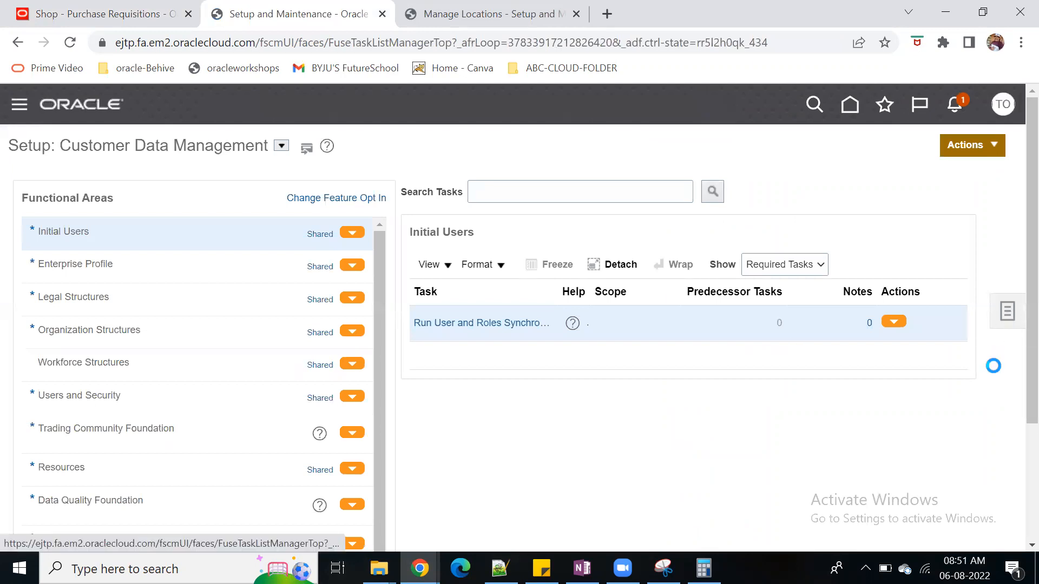
pyautogui.click(281, 146)
pyautogui.click(357, 349)
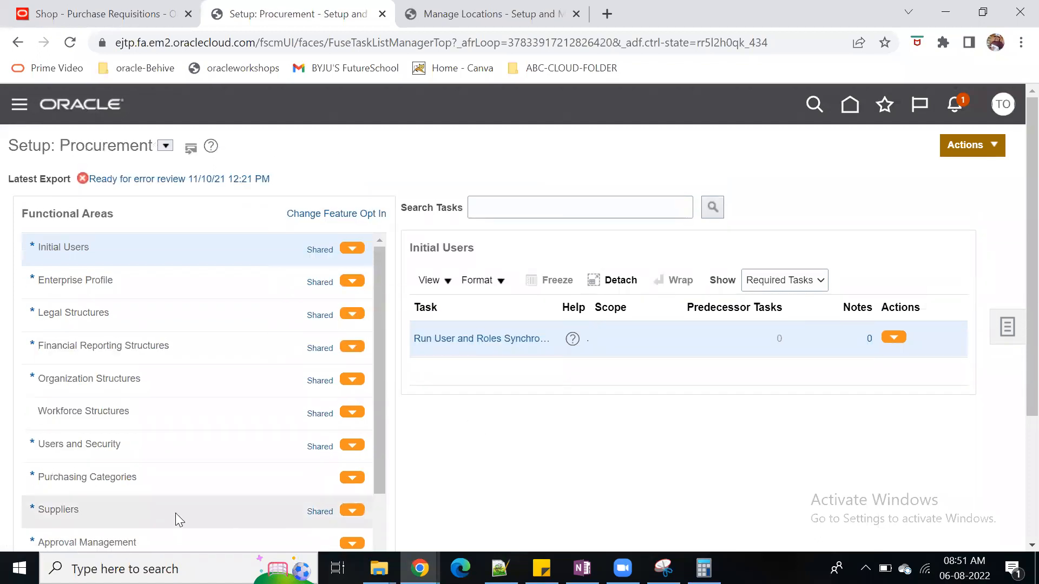
# Open Manage Requisition Approvals from the Approval Management functional area and edit the rules of the Header Hierarchy participant
pyautogui.scroll(-2, 176, 513)
pyautogui.click(139, 455)
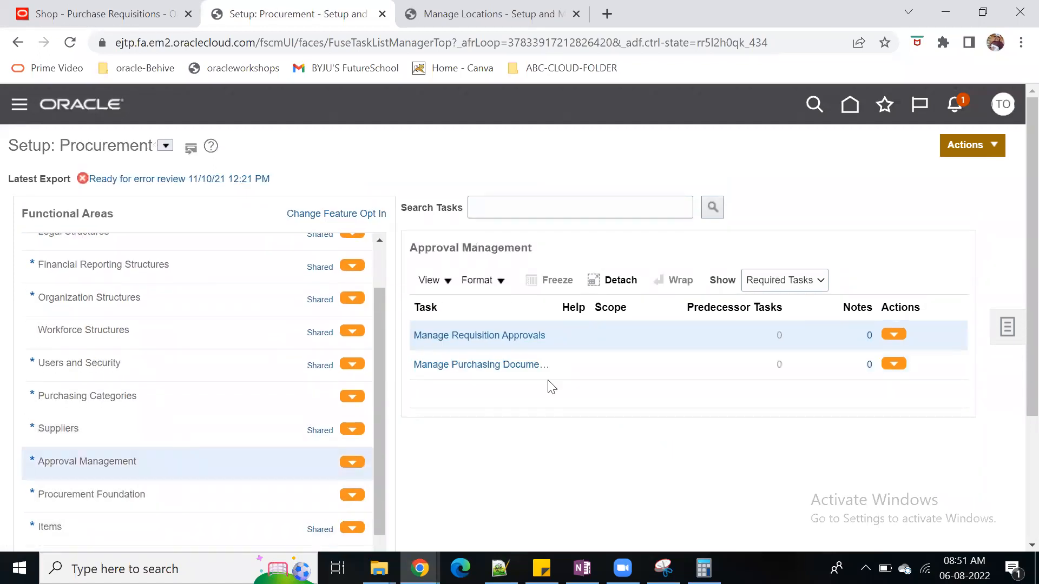
pyautogui.click(507, 335)
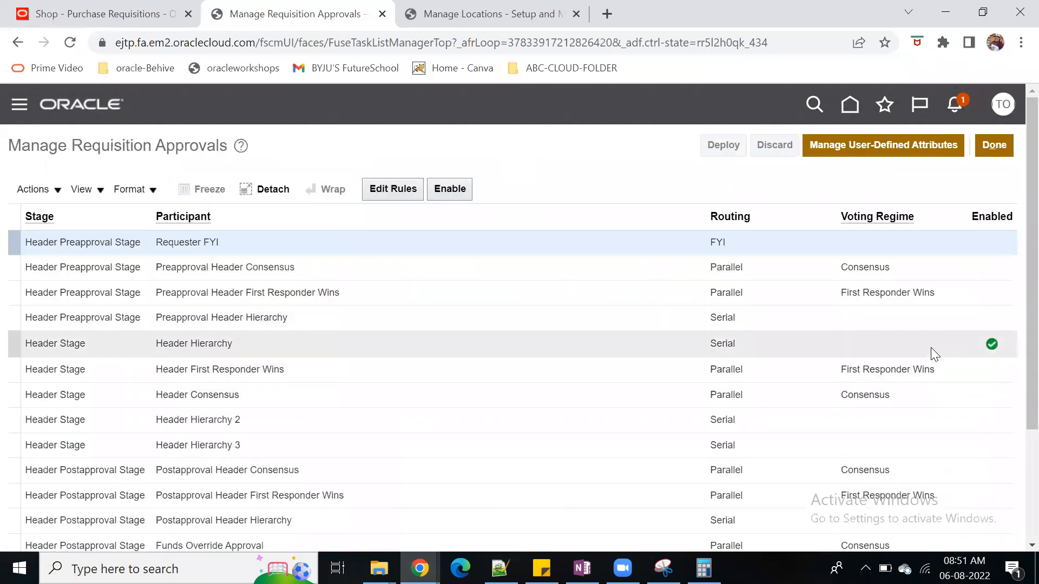
pyautogui.click(931, 347)
pyautogui.click(397, 191)
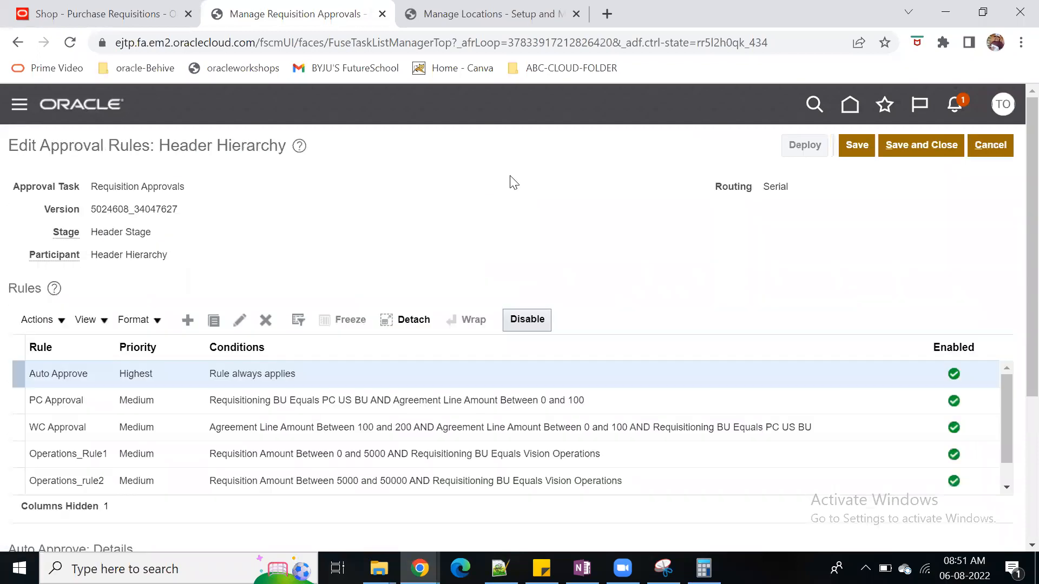
# Examine the conditions and action of the Operations_rule2 approval rule
pyautogui.click(407, 480)
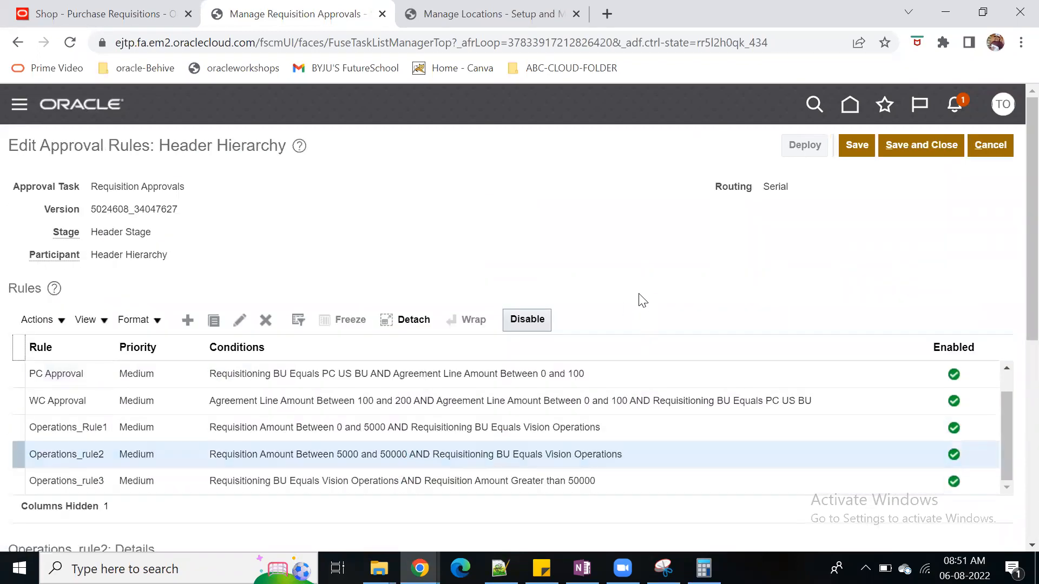
pyautogui.scroll(-2, 640, 297)
pyautogui.scroll(-5, 676, 422)
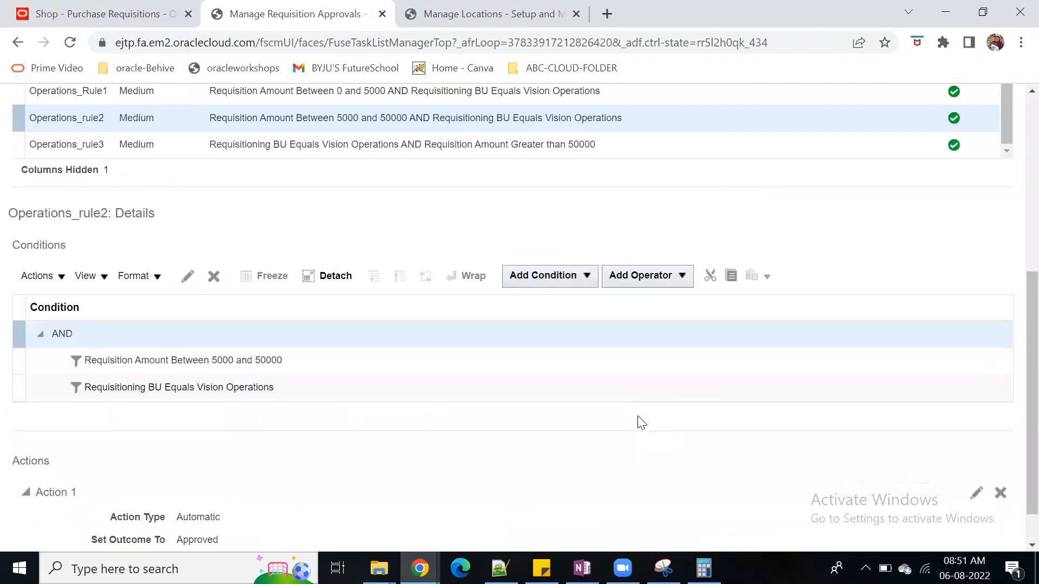
pyautogui.scroll(2, 638, 419)
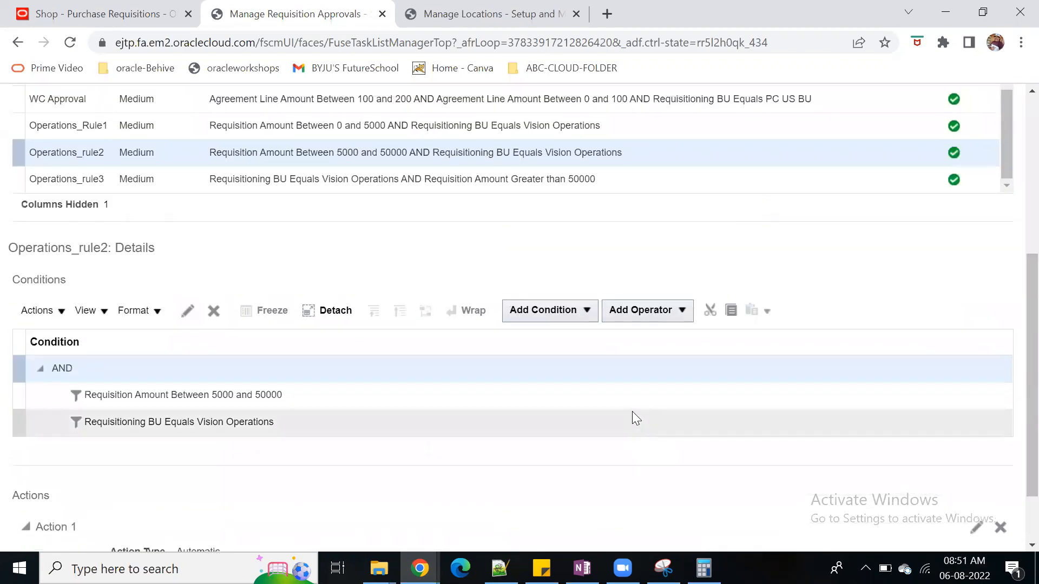
# Examine the conditions and assigned approver of Operations_rule3 and compare its amount condition with that of Operations_rule2
pyautogui.click(621, 176)
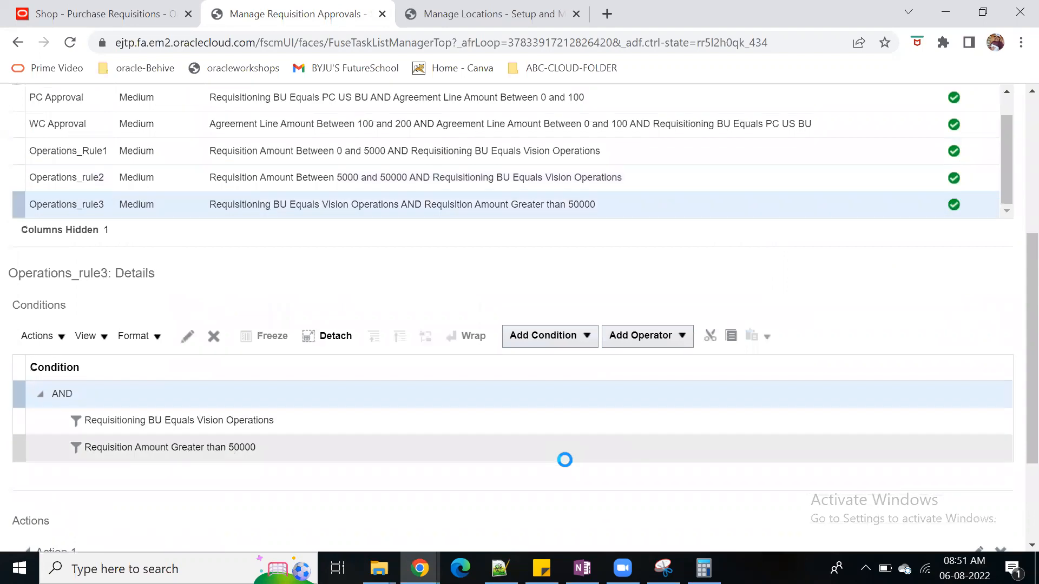
pyautogui.scroll(-2, 563, 461)
pyautogui.scroll(4, 438, 406)
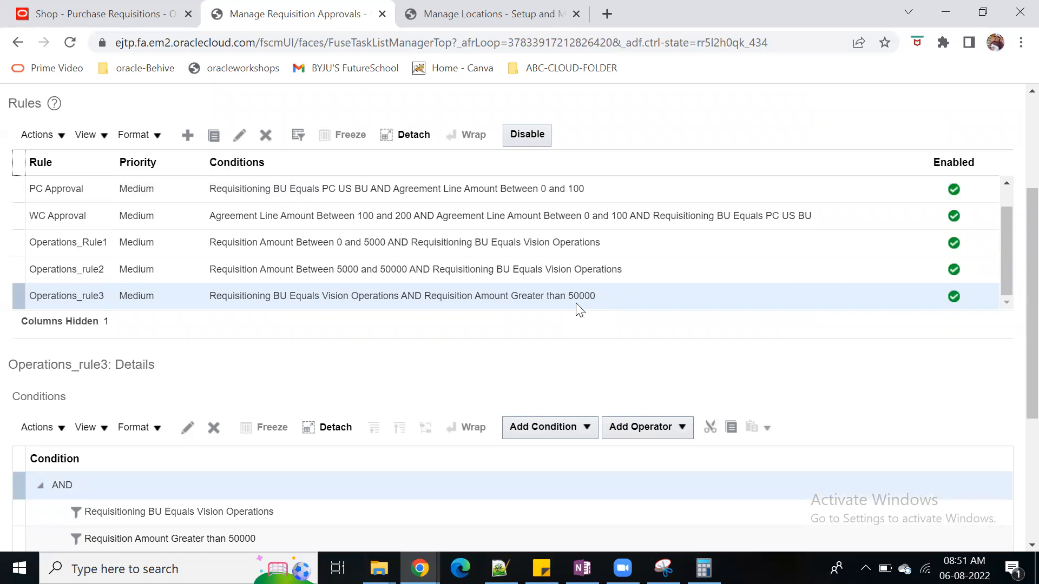
pyautogui.scroll(-5, 566, 308)
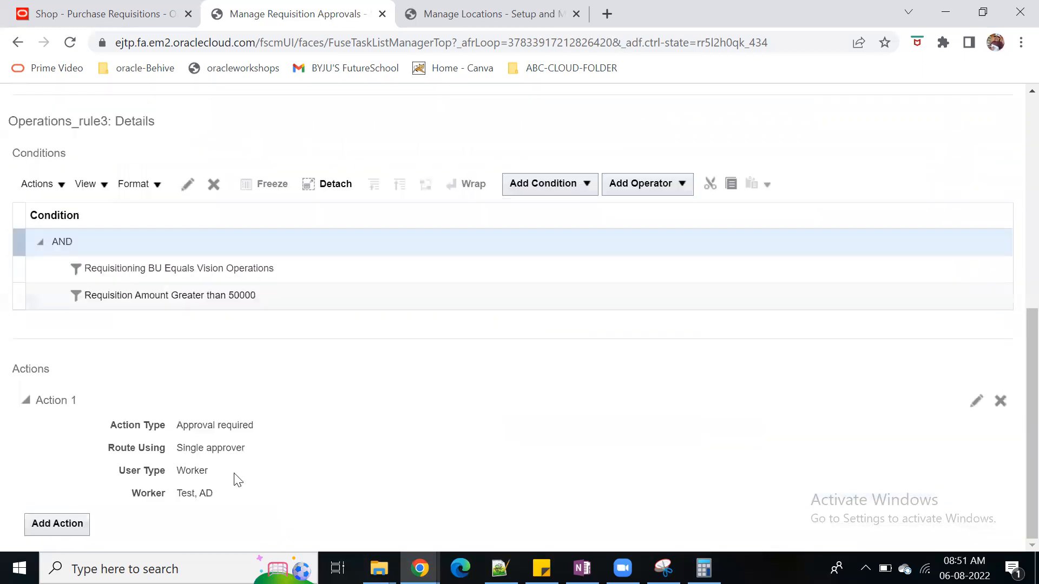
pyautogui.moveTo(178, 497); pyautogui.dragTo(243, 499)
pyautogui.scroll(6, 475, 496)
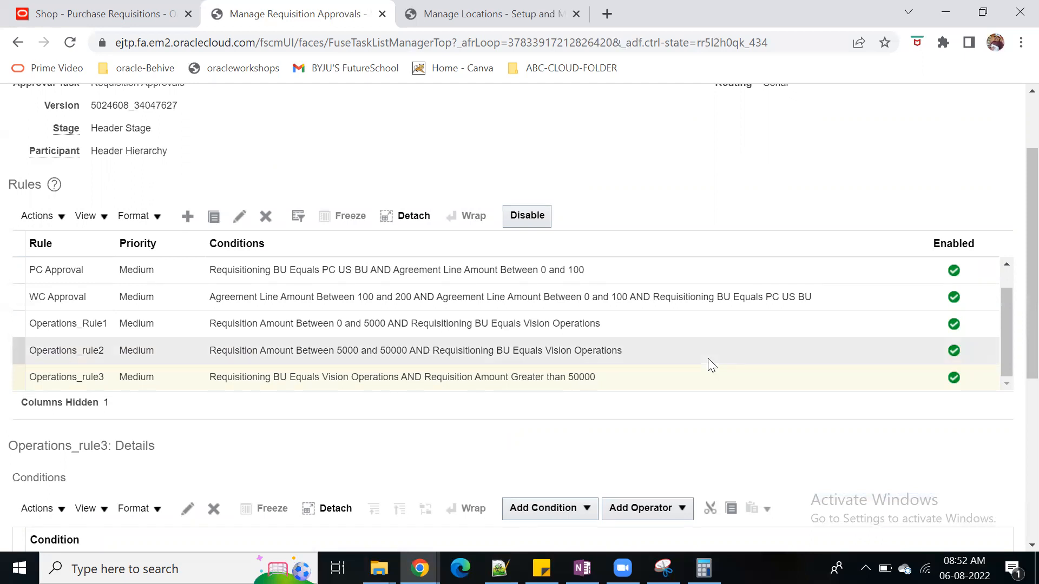
pyautogui.scroll(-6, 332, 523)
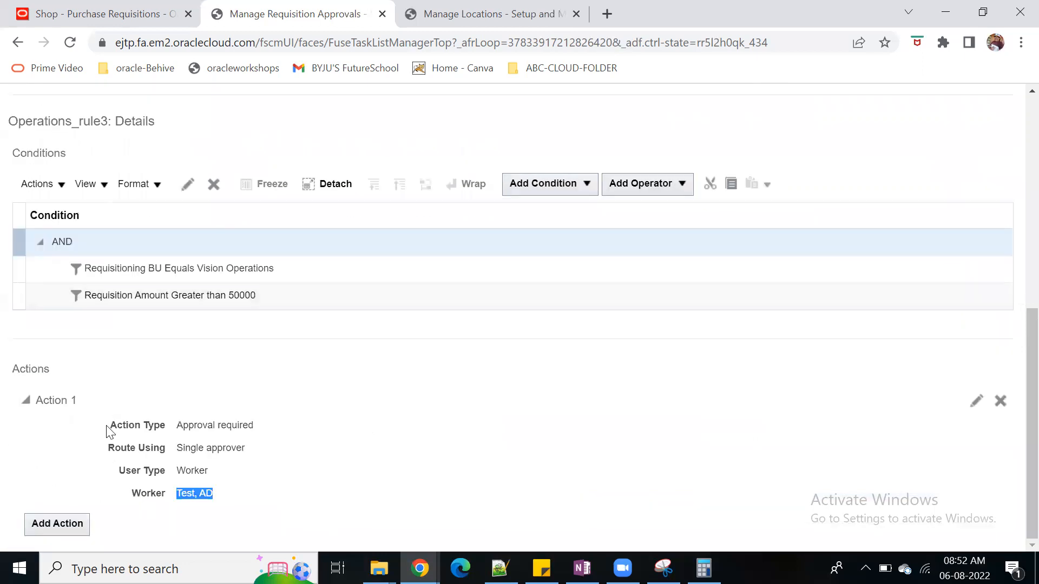
pyautogui.scroll(1, 503, 429)
pyautogui.scroll(6, 503, 429)
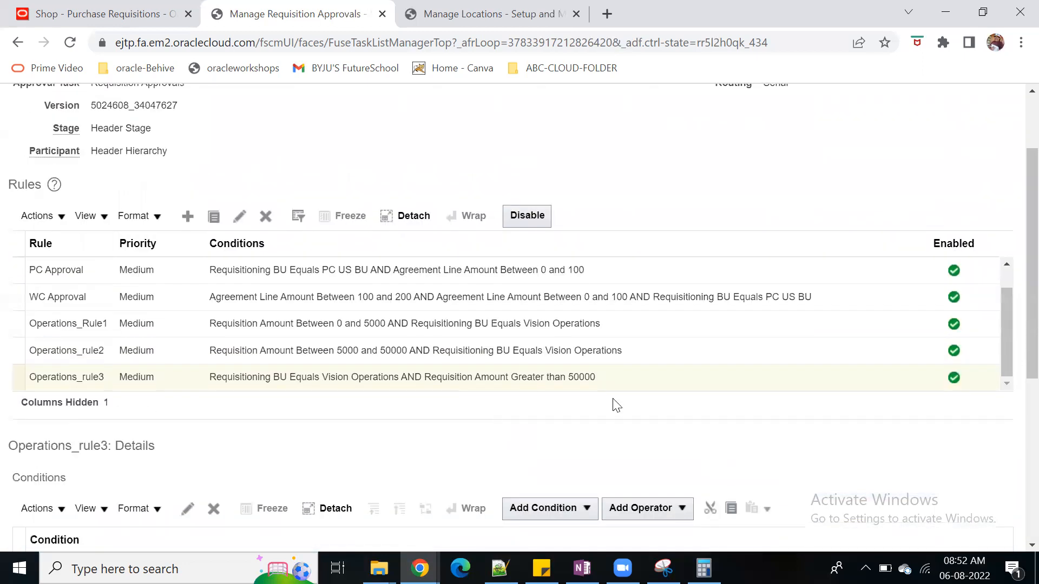
pyautogui.click(616, 349)
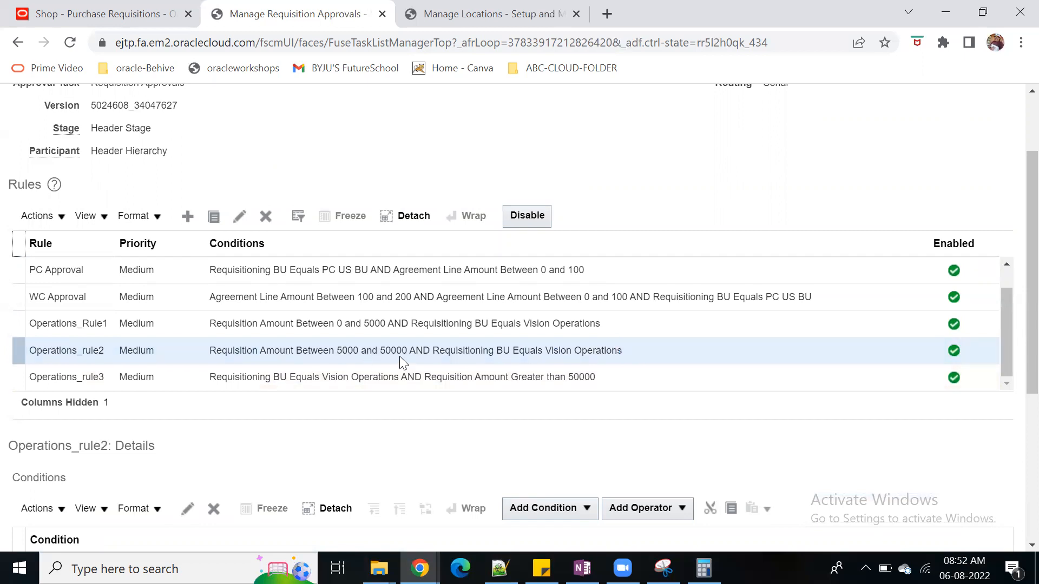
# Return to requisition 168, set the quantity of line 1 to 120, and save the requisition
pyautogui.hotkey('ctrl', 'shift', 'Tab')
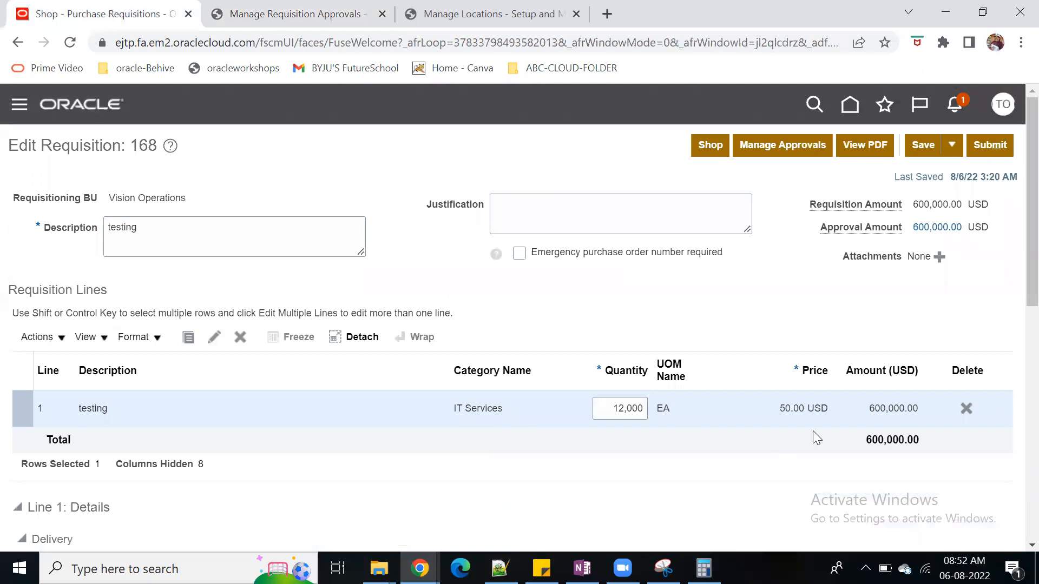
pyautogui.scroll(-2, 567, 406)
pyautogui.scroll(2, 568, 399)
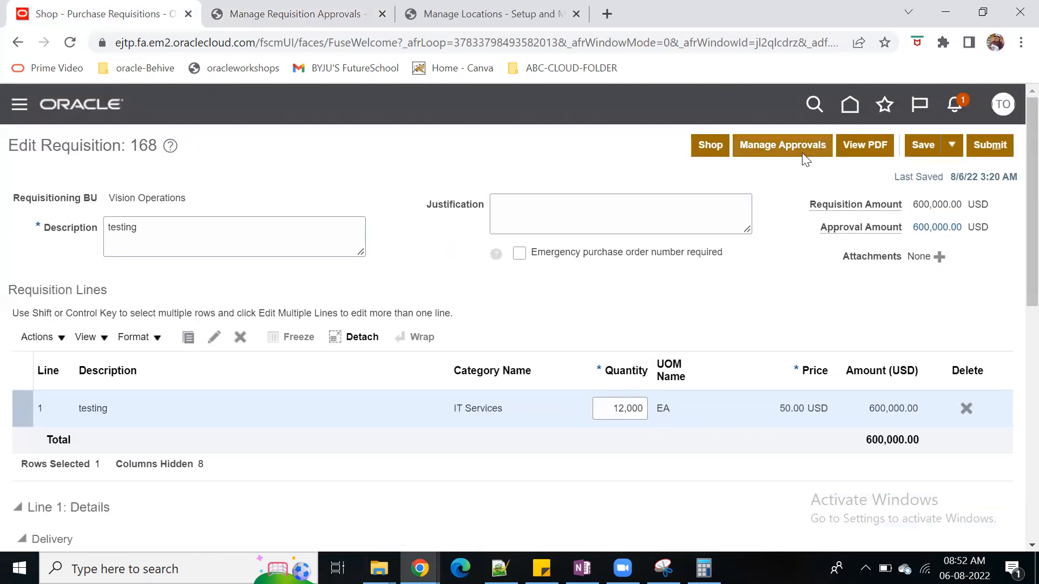
pyautogui.moveTo(598, 408); pyautogui.dragTo(661, 521)
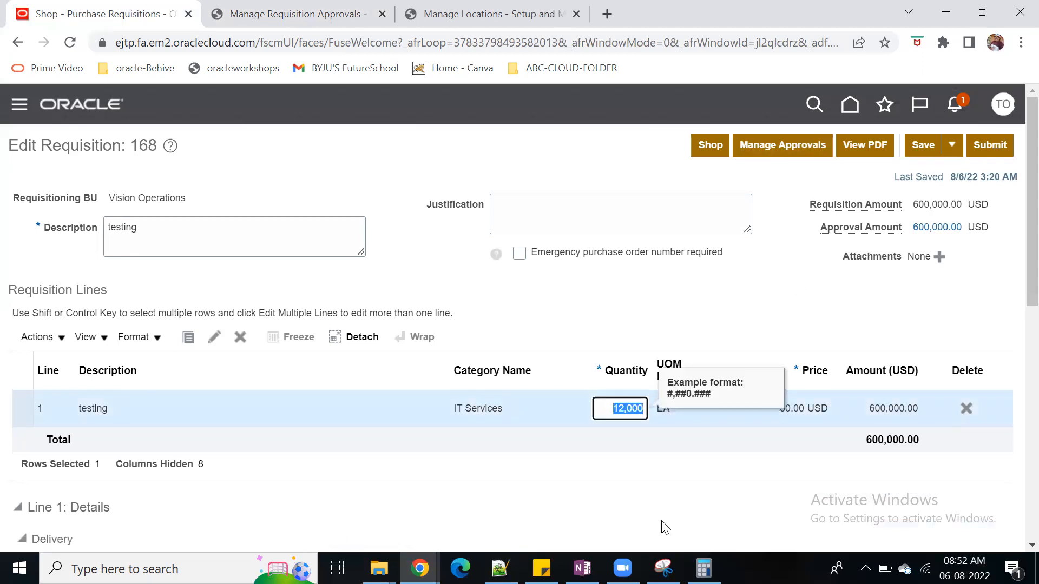
pyautogui.write('120')
pyautogui.press('Tab')
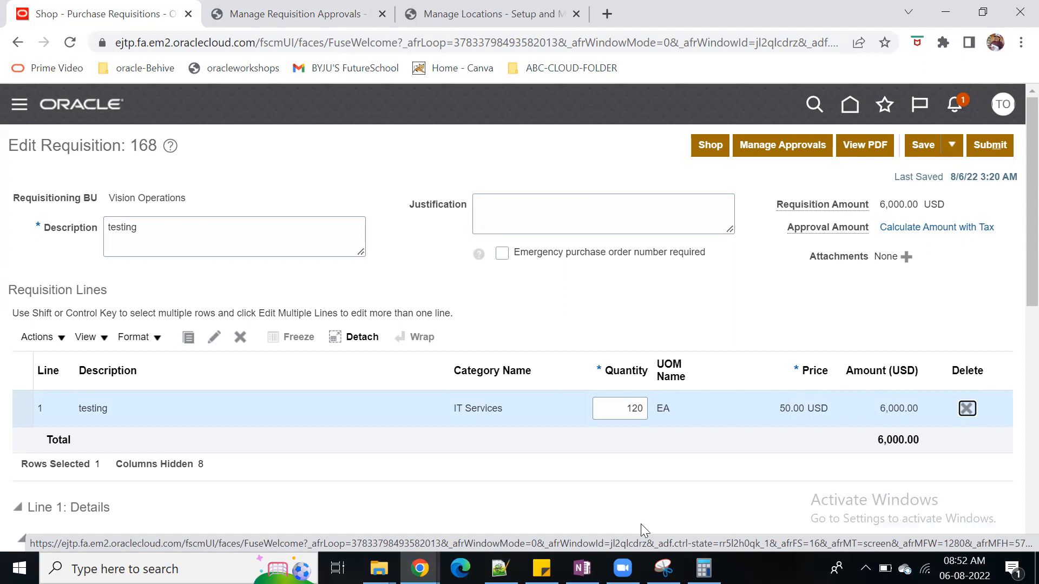
pyautogui.click(922, 143)
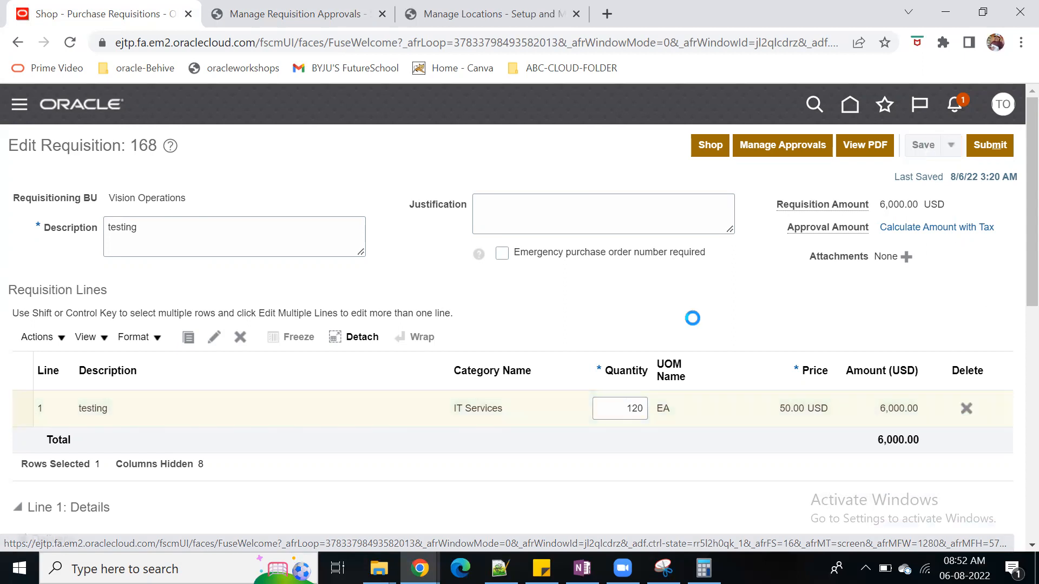
# Recheck the amount conditions of Operations_rule2 and Operations_rule3 in the approval rules, and go back to requisition 168
pyautogui.click(303, 15)
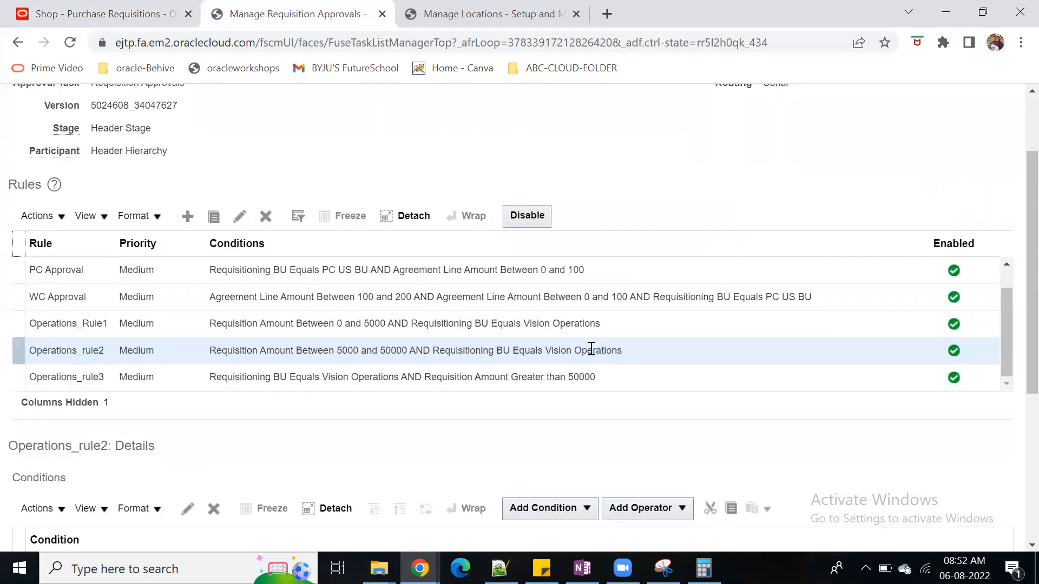
pyautogui.click(608, 374)
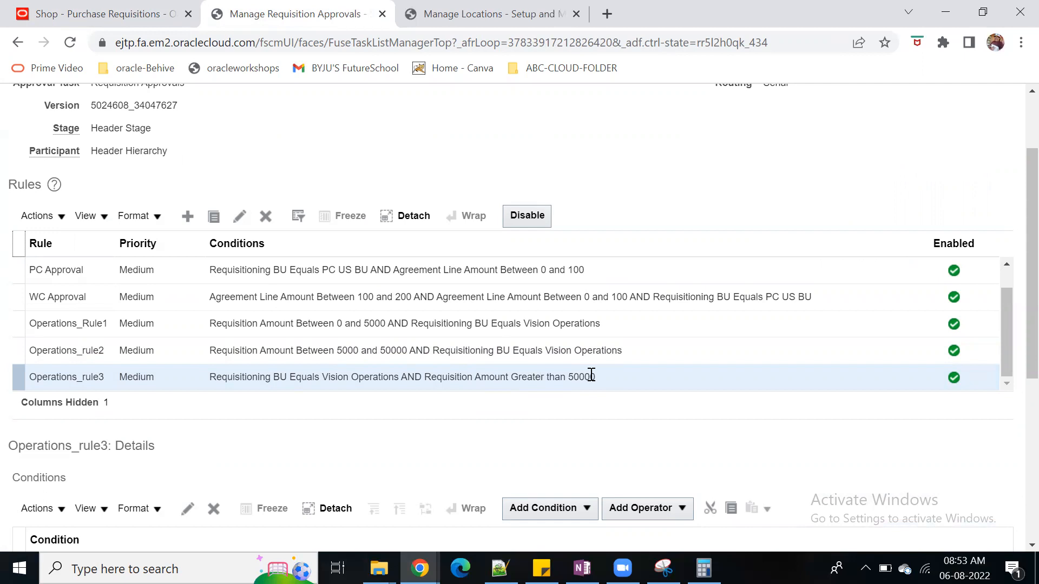
pyautogui.click(31, 4)
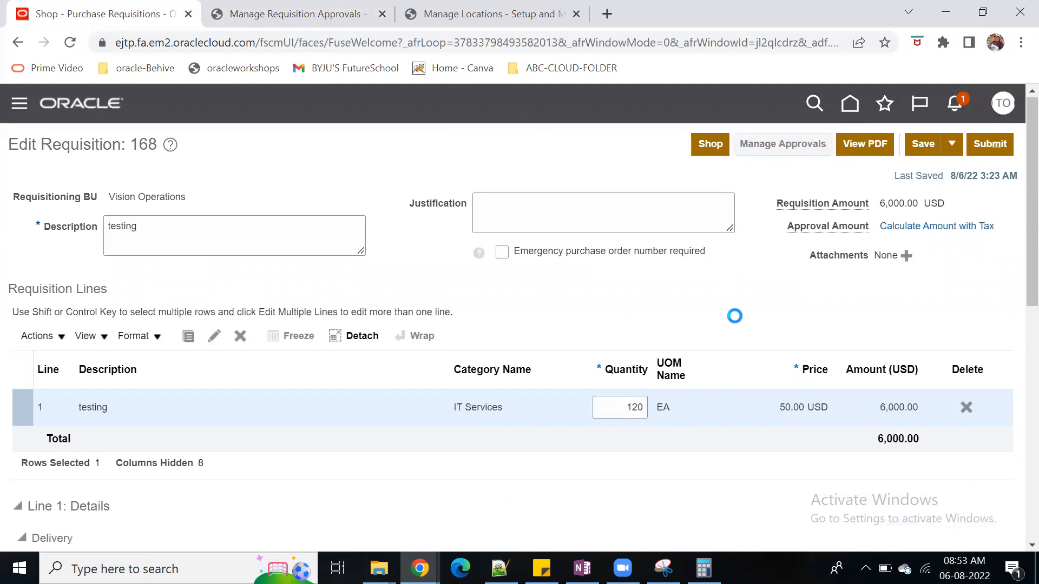
# Check the approver sequence of requisition 168 on its approvals page, submit the requisition, and close the confirmation
pyautogui.scroll(-2, 550, 381)
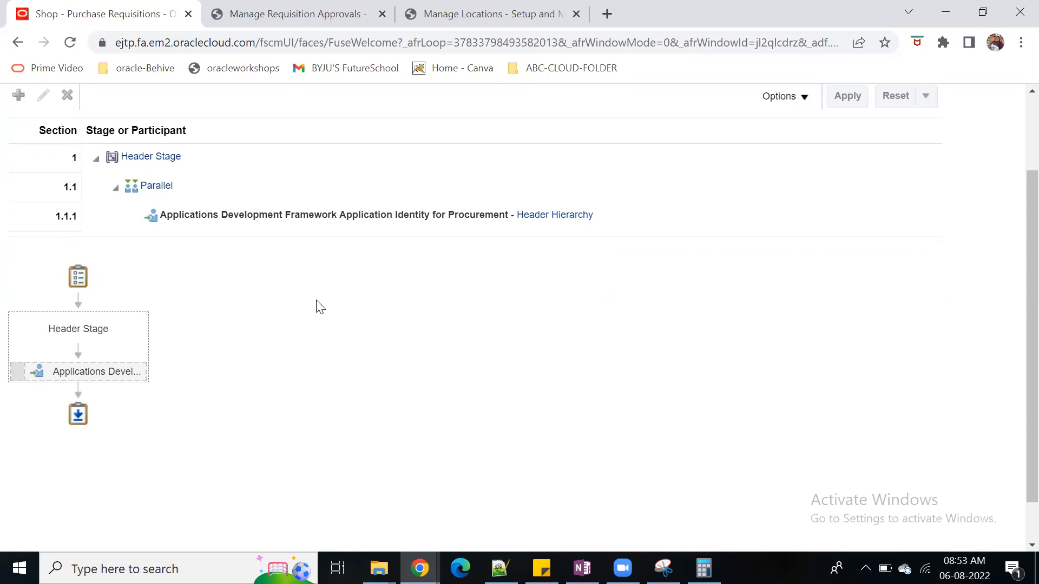
pyautogui.scroll(2, 671, 427)
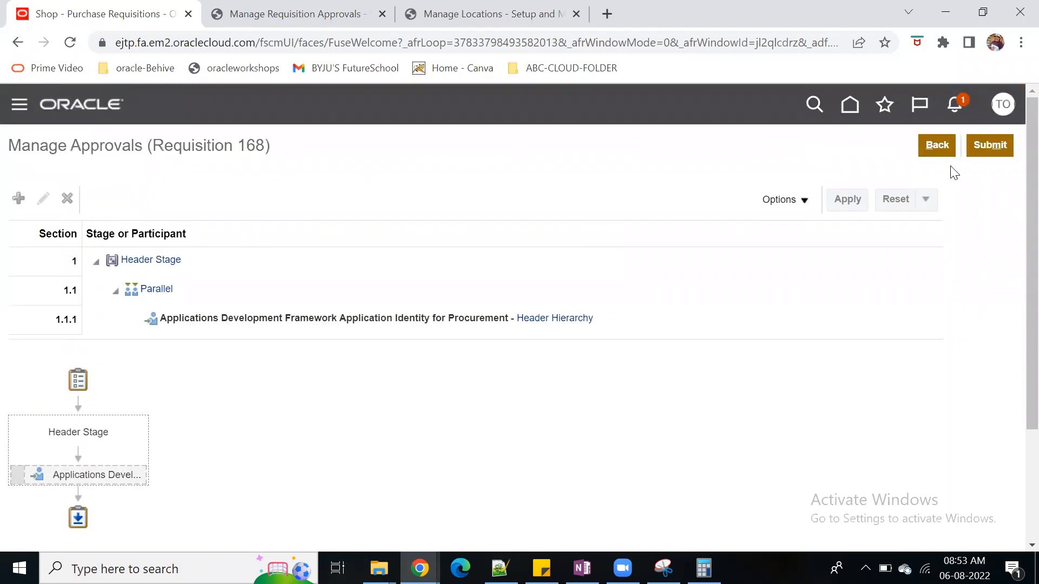
pyautogui.click(998, 146)
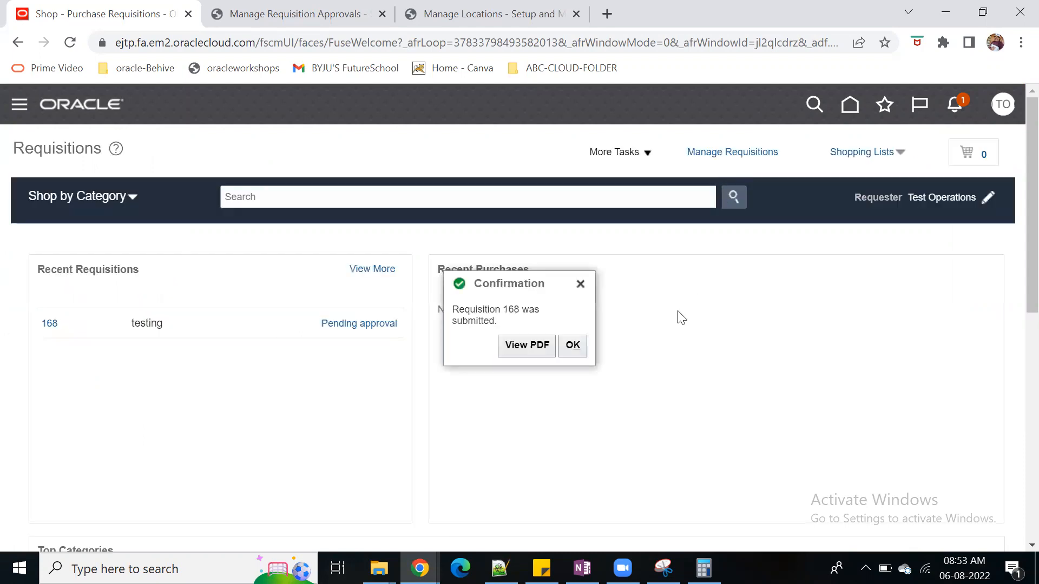
pyautogui.click(587, 345)
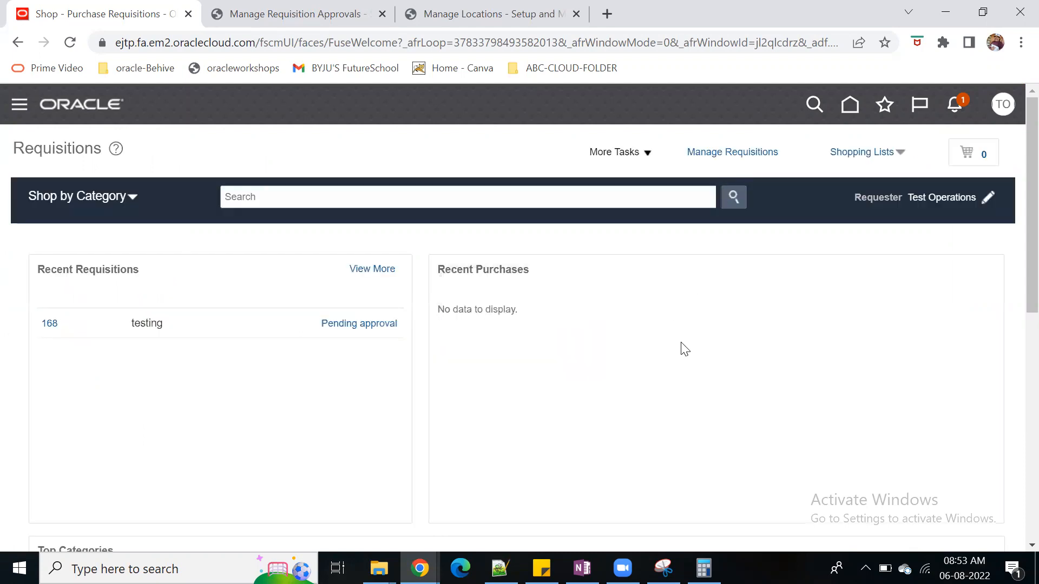